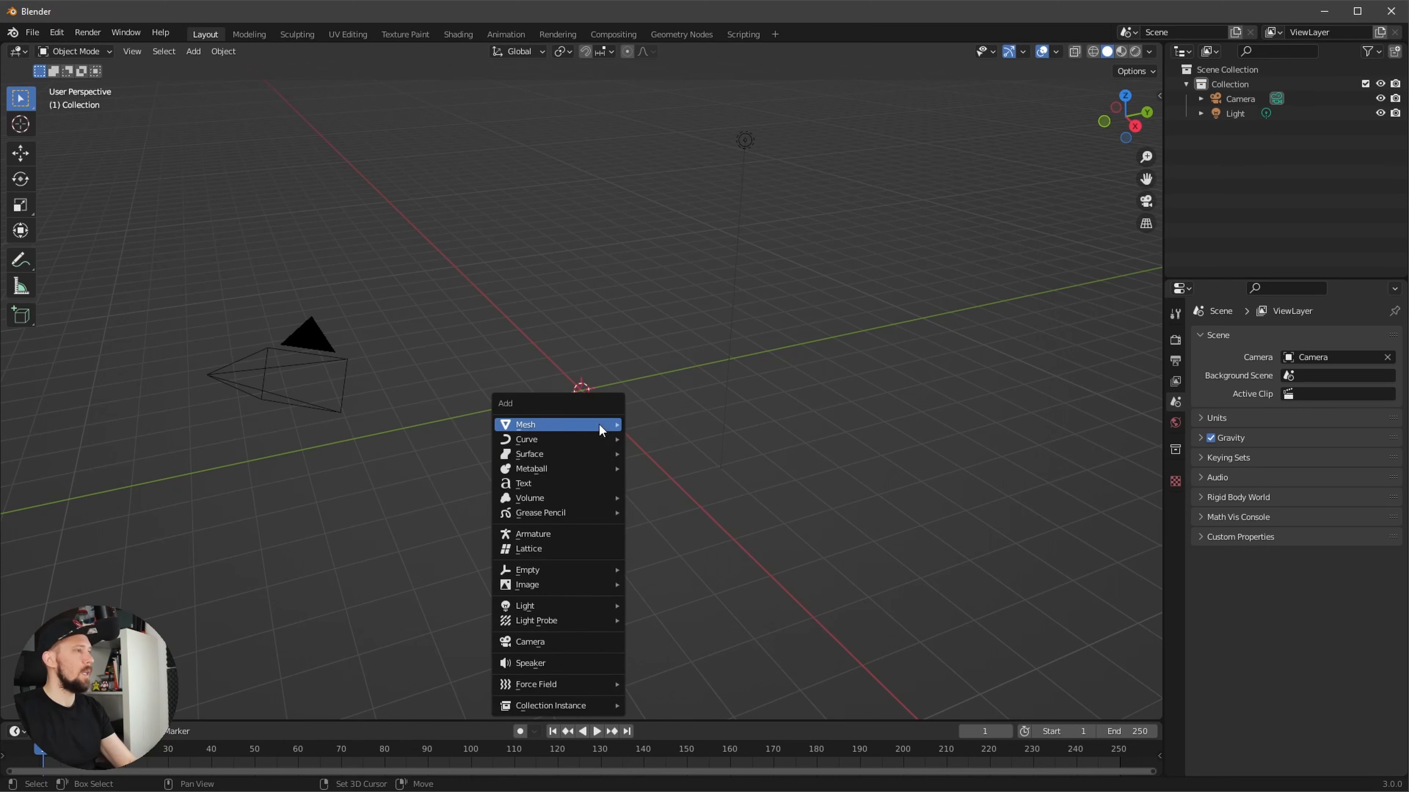
- Add a torus with 256 major segments, 5 minor segments, a 20 m major radius and a 0.78 m minor radius
mouse_move(599, 424)
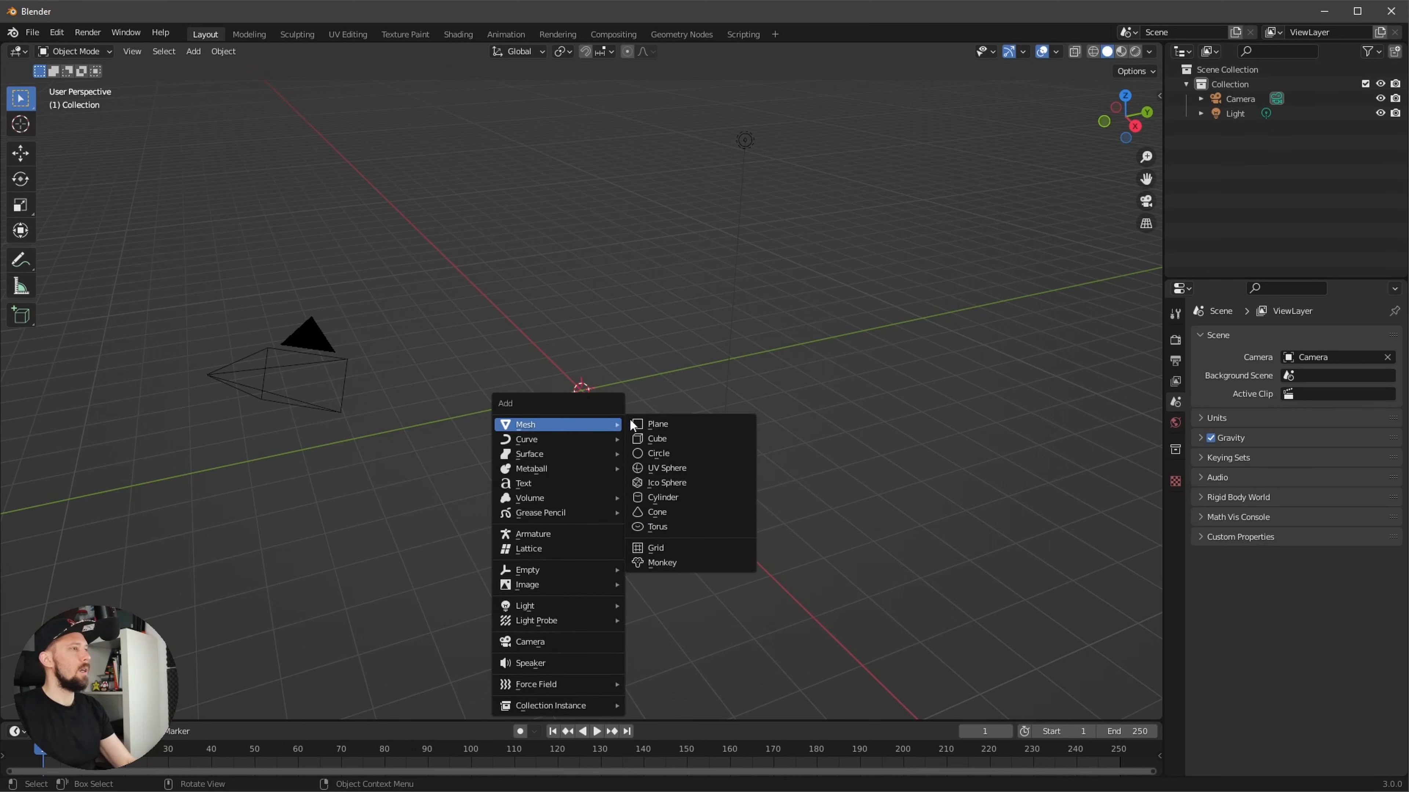
click(707, 527)
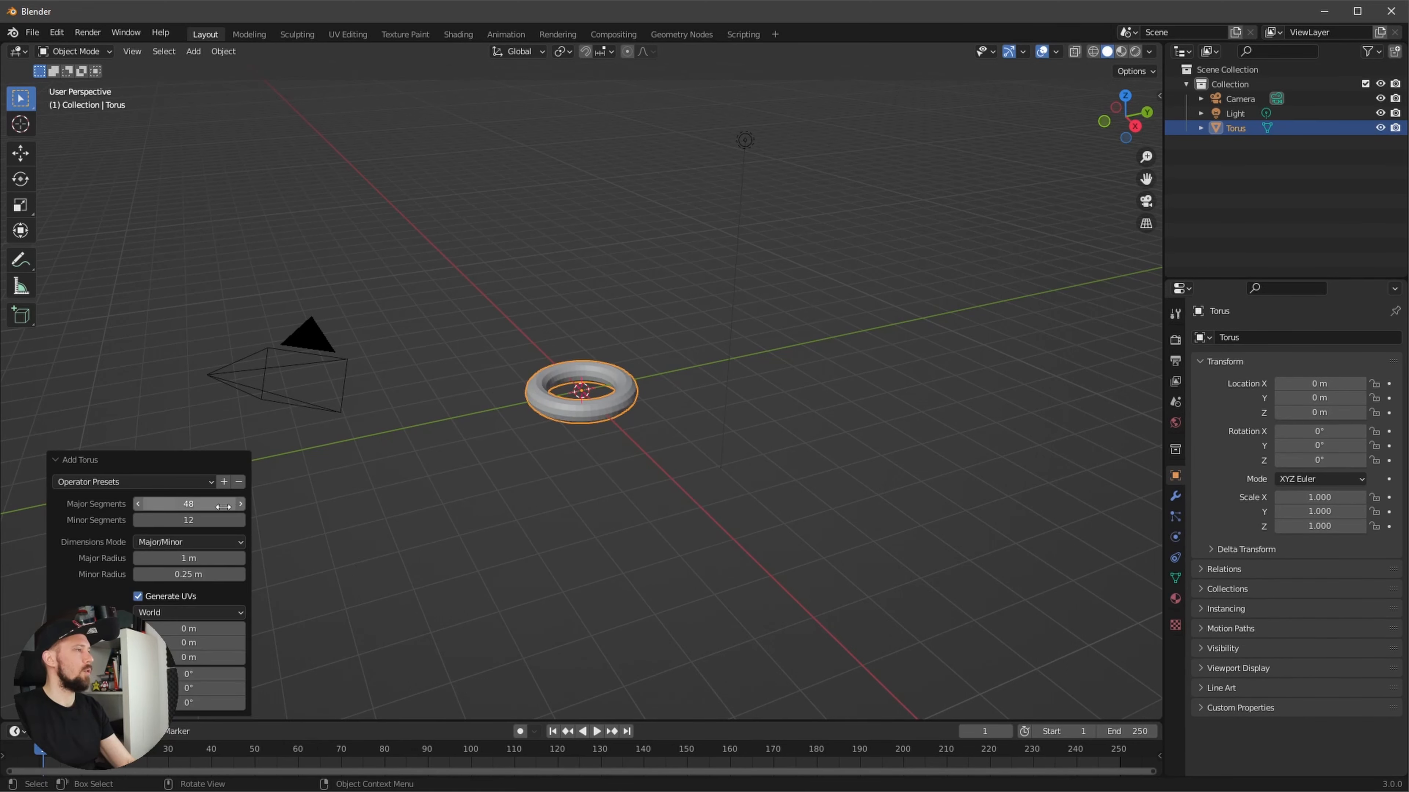
click(188, 503)
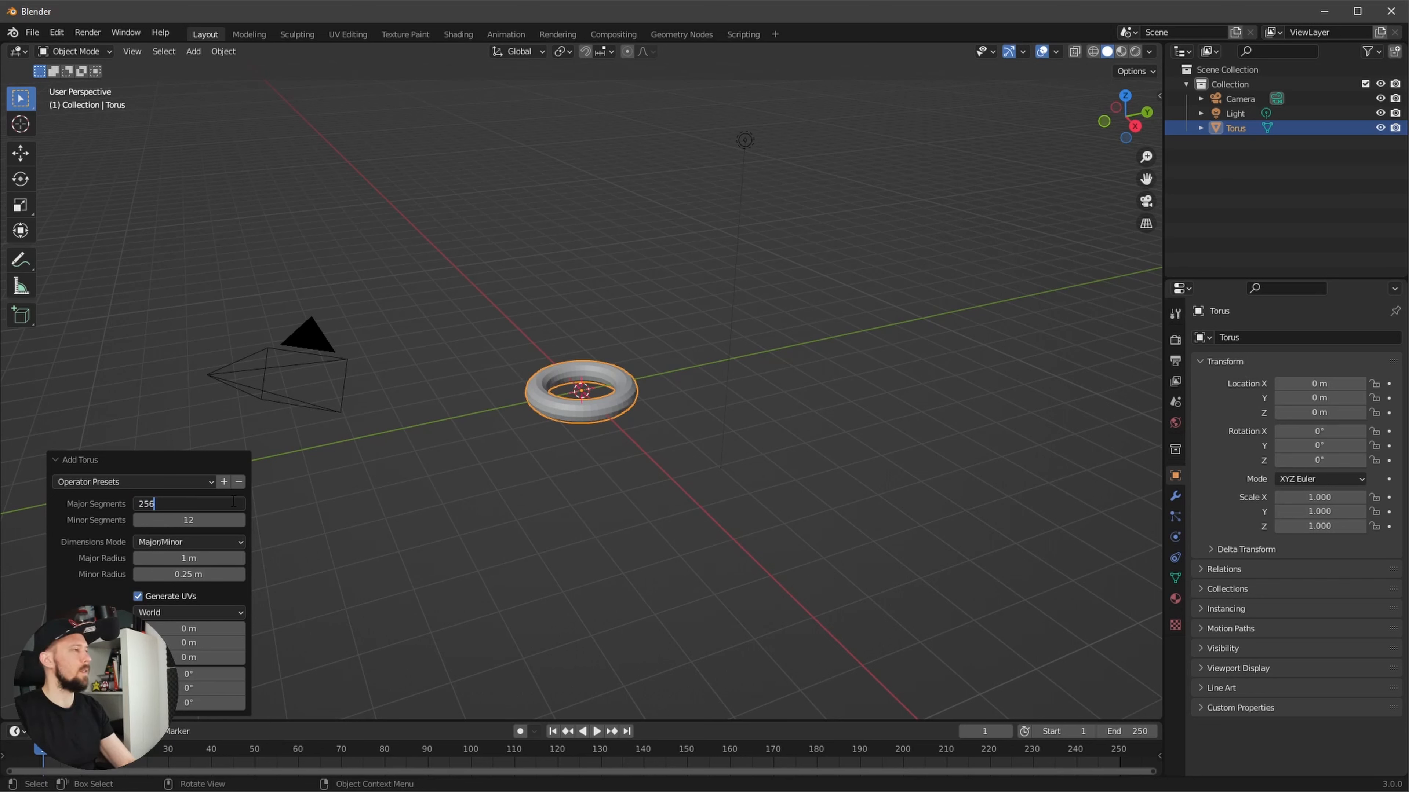
key(Tab)
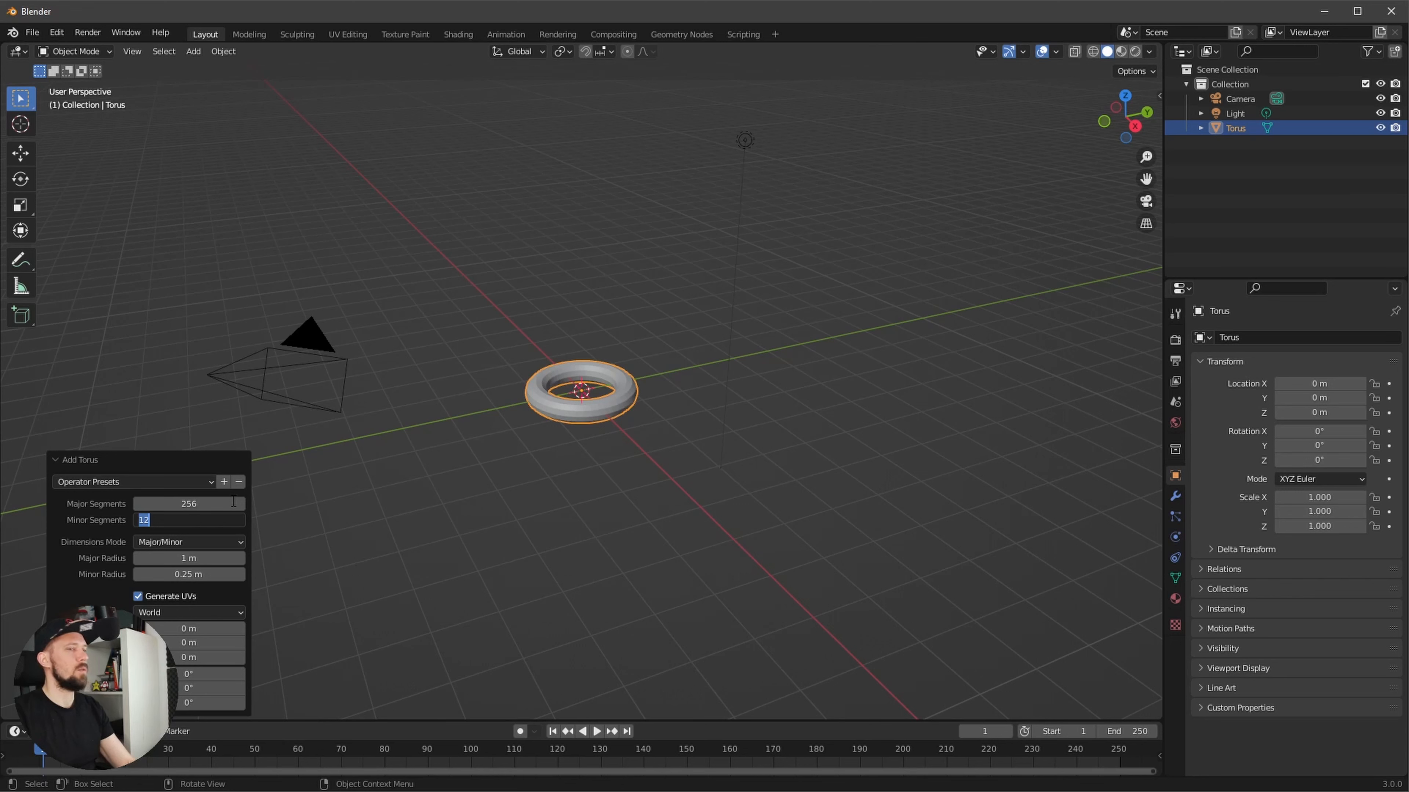
key(Tab)
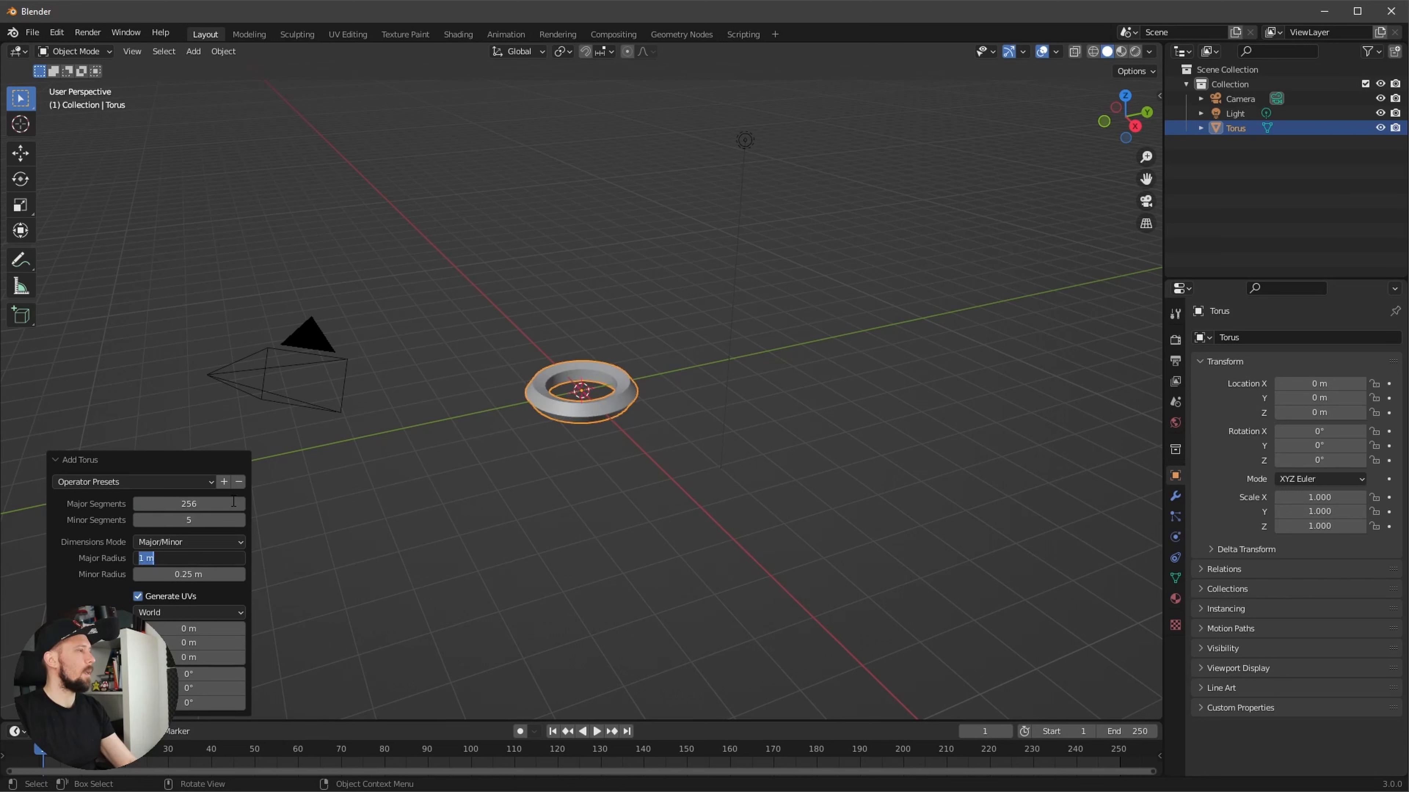
key(Tab)
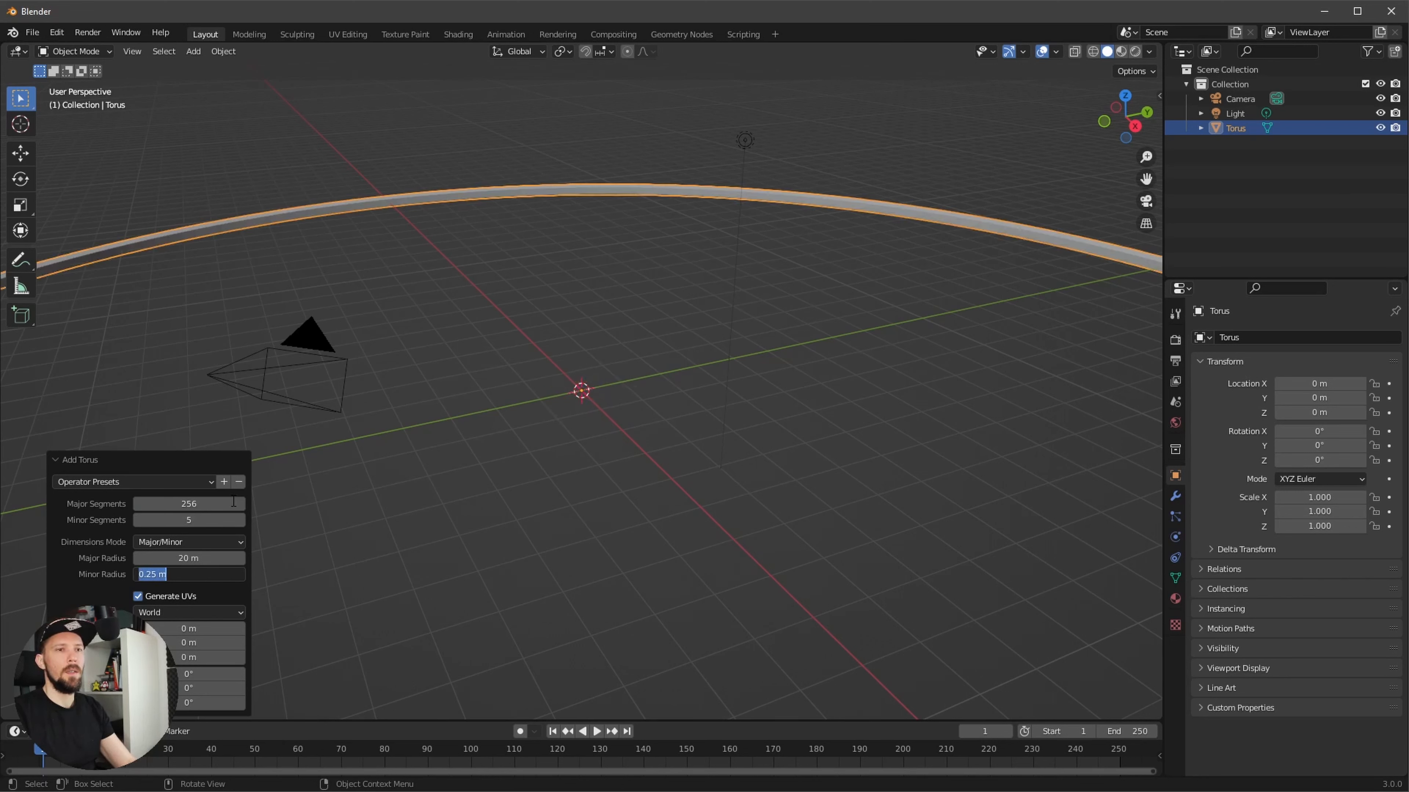
key(BackSpace)
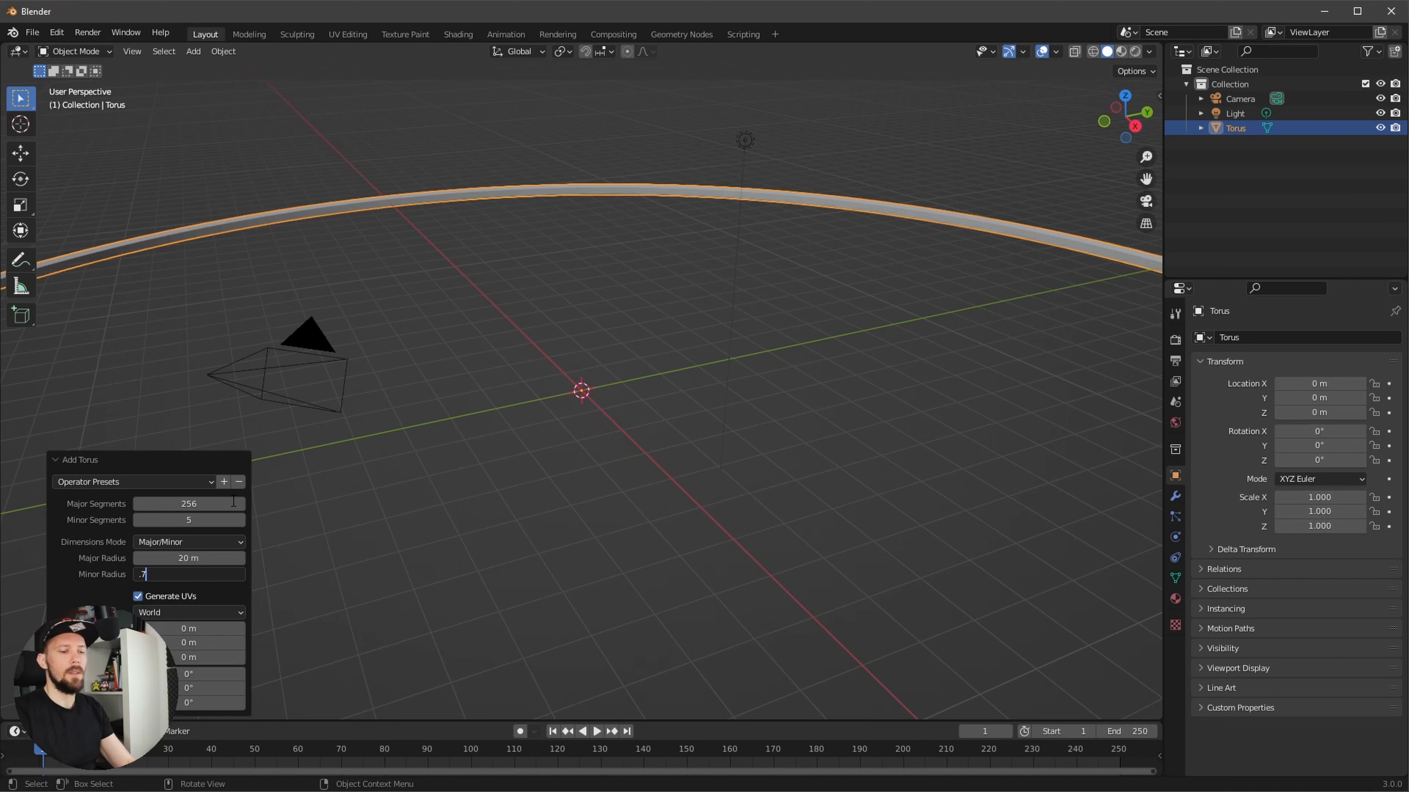
key(Tab)
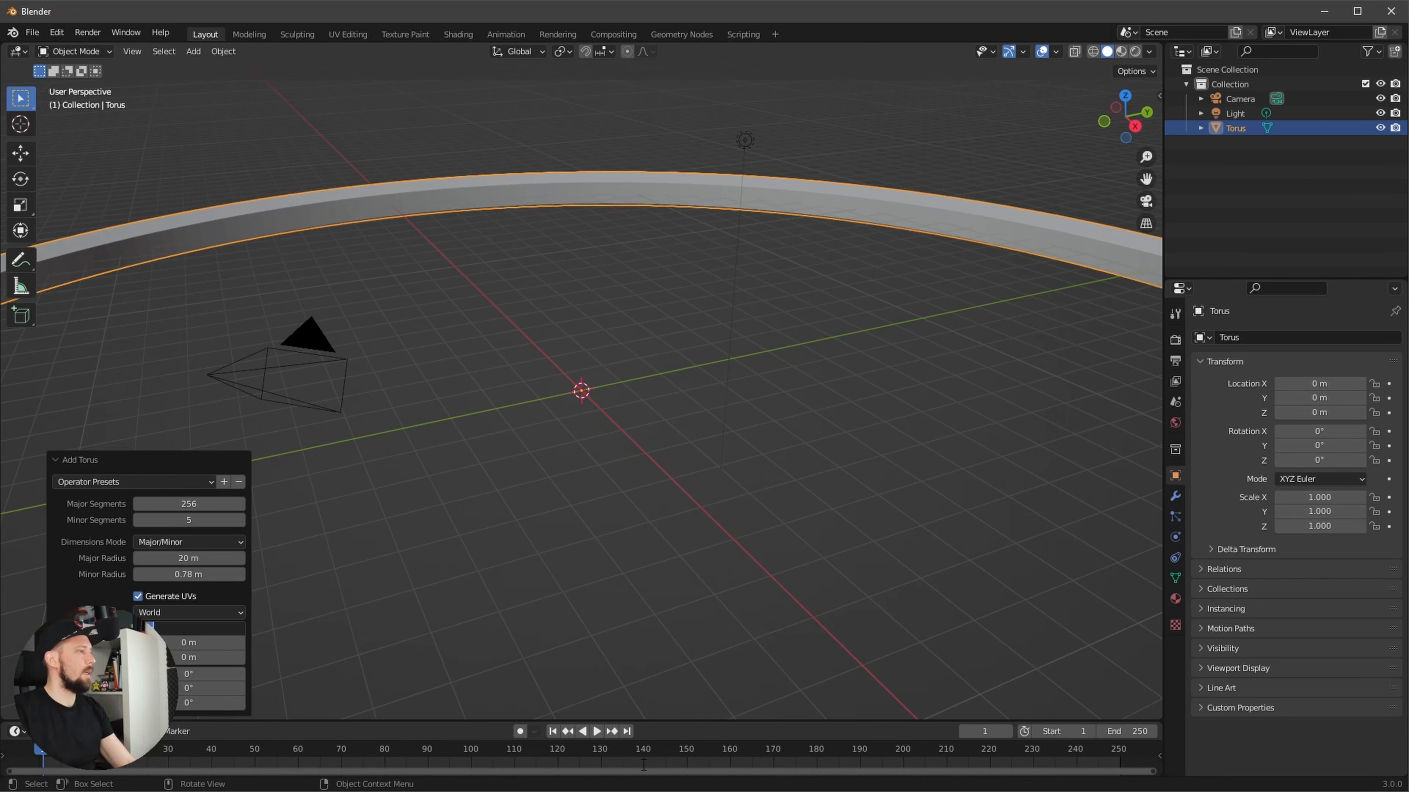
- Set the new torus's Y rotation to 90° and deselect it
click(194, 689)
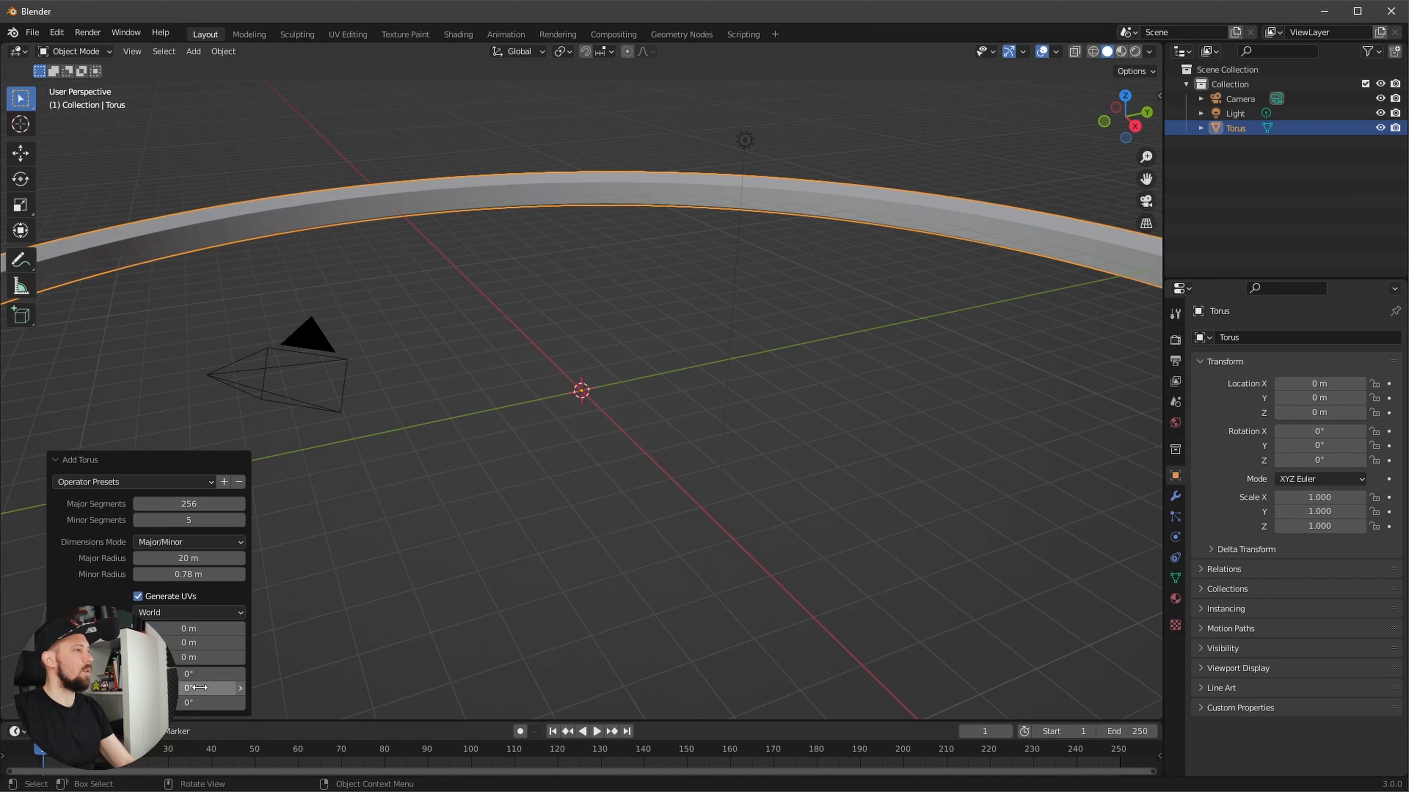
click(192, 687)
text(90)
key(Return)
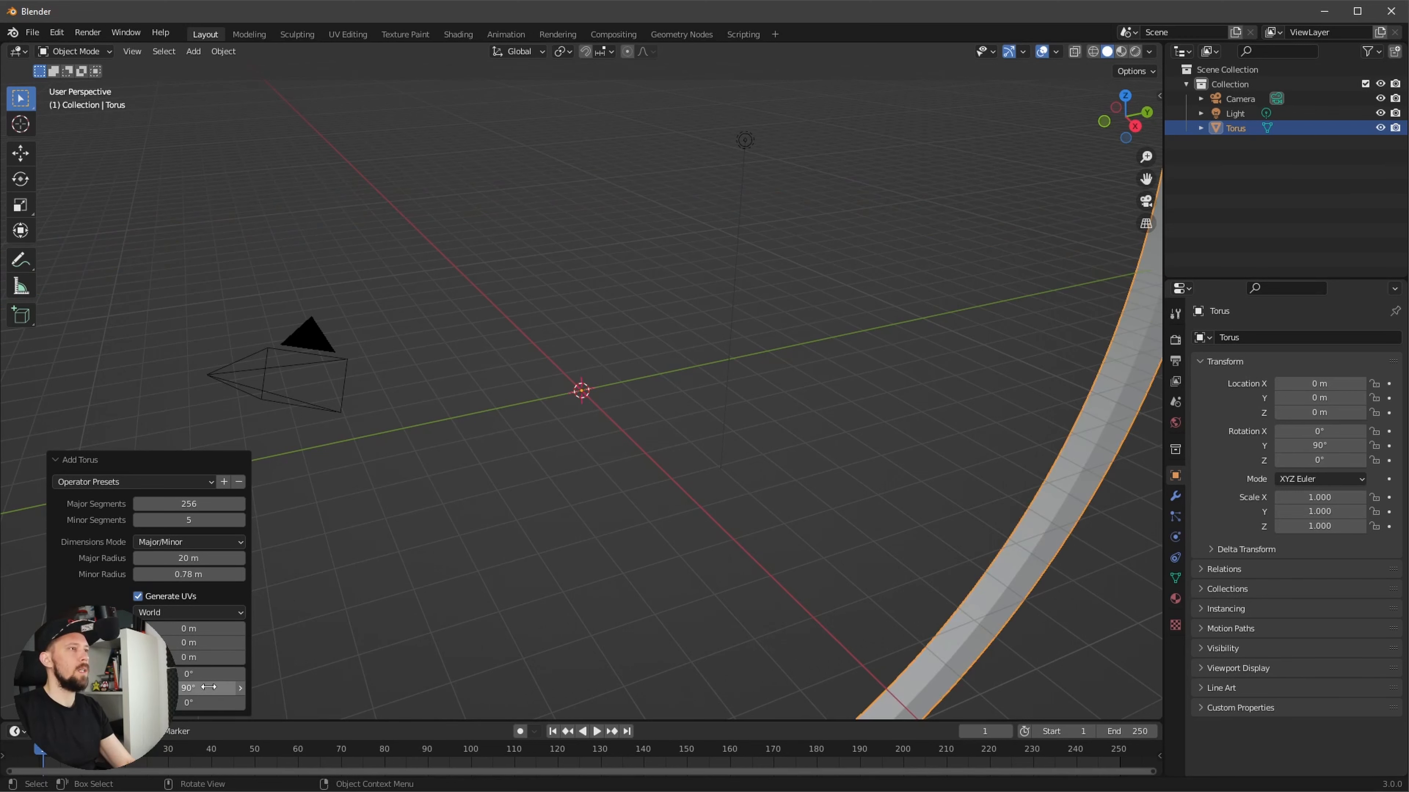
click(753, 488)
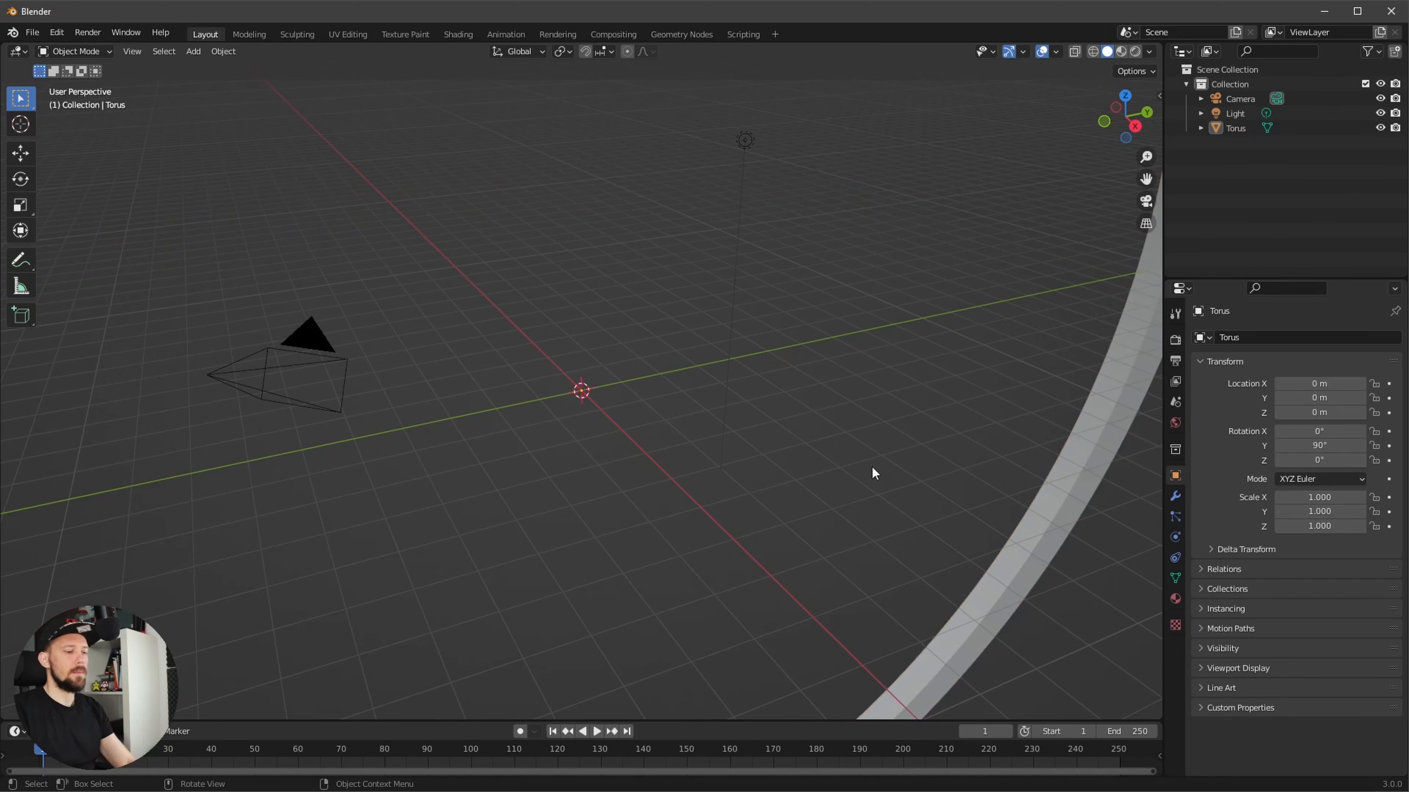
- Select the torus and set its Z dimension to 5.5 m
mouse_move(850, 470)
middle_down()
mouse_move(808, 477)
mouse_move(832, 461)
middle_up()
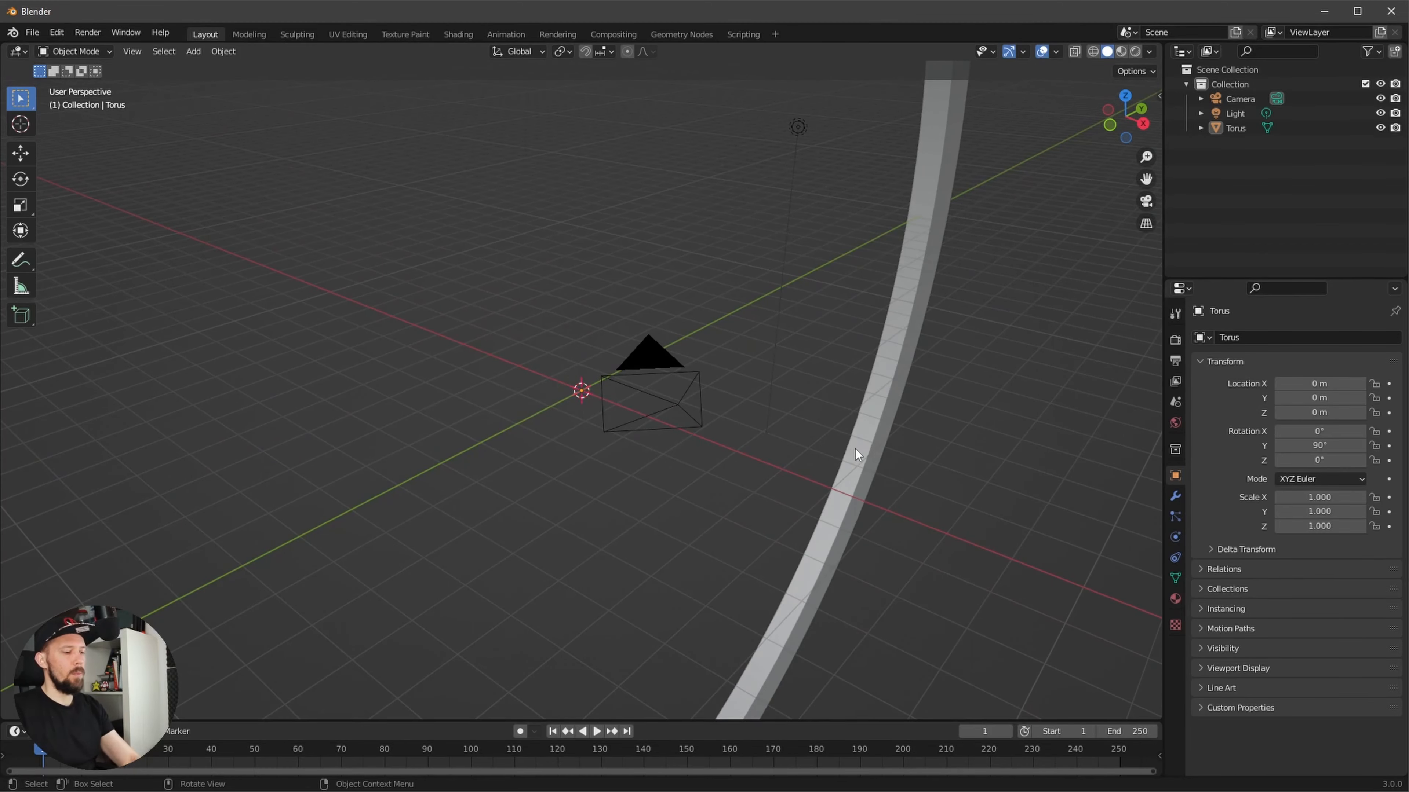
key(n)
click(1235, 128)
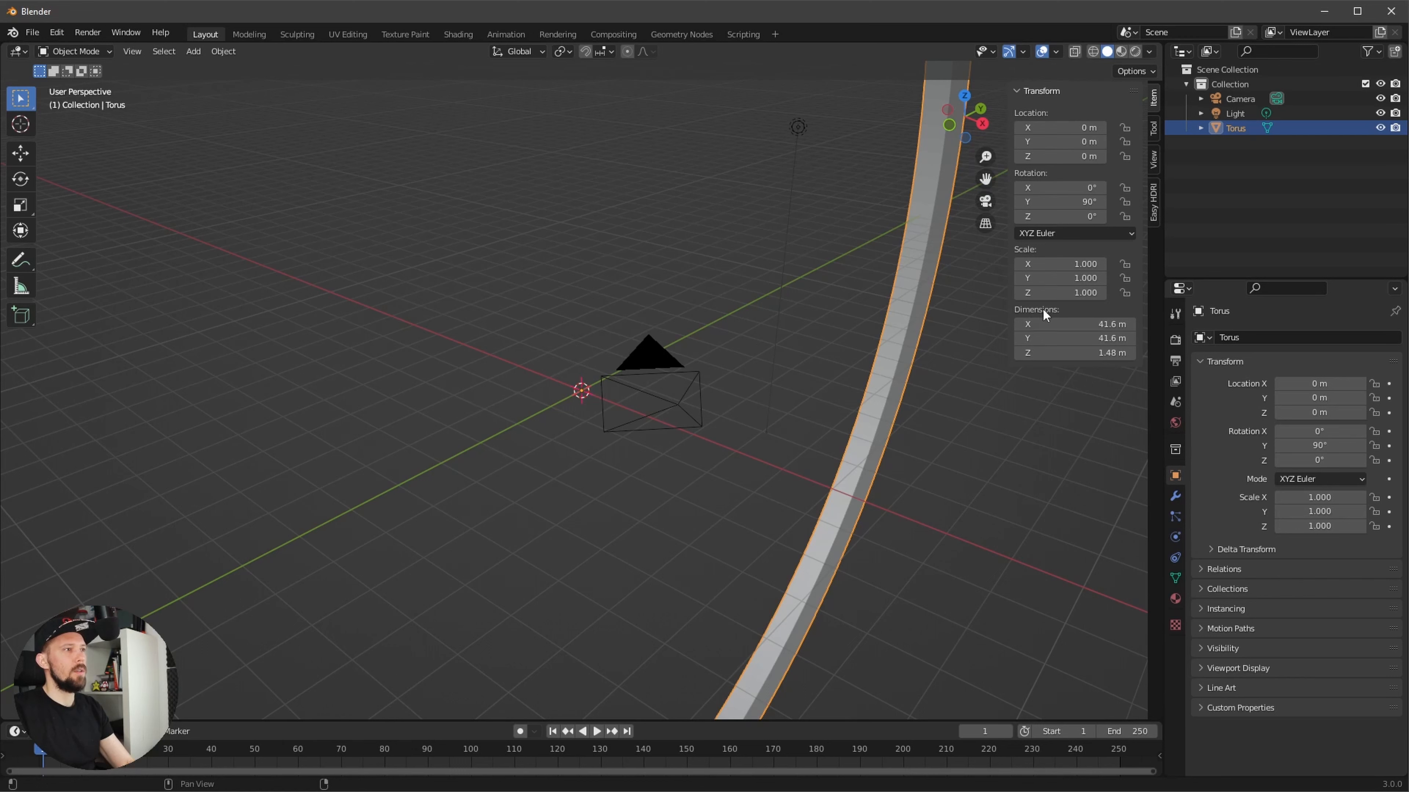
click(1089, 354)
text(5.5)
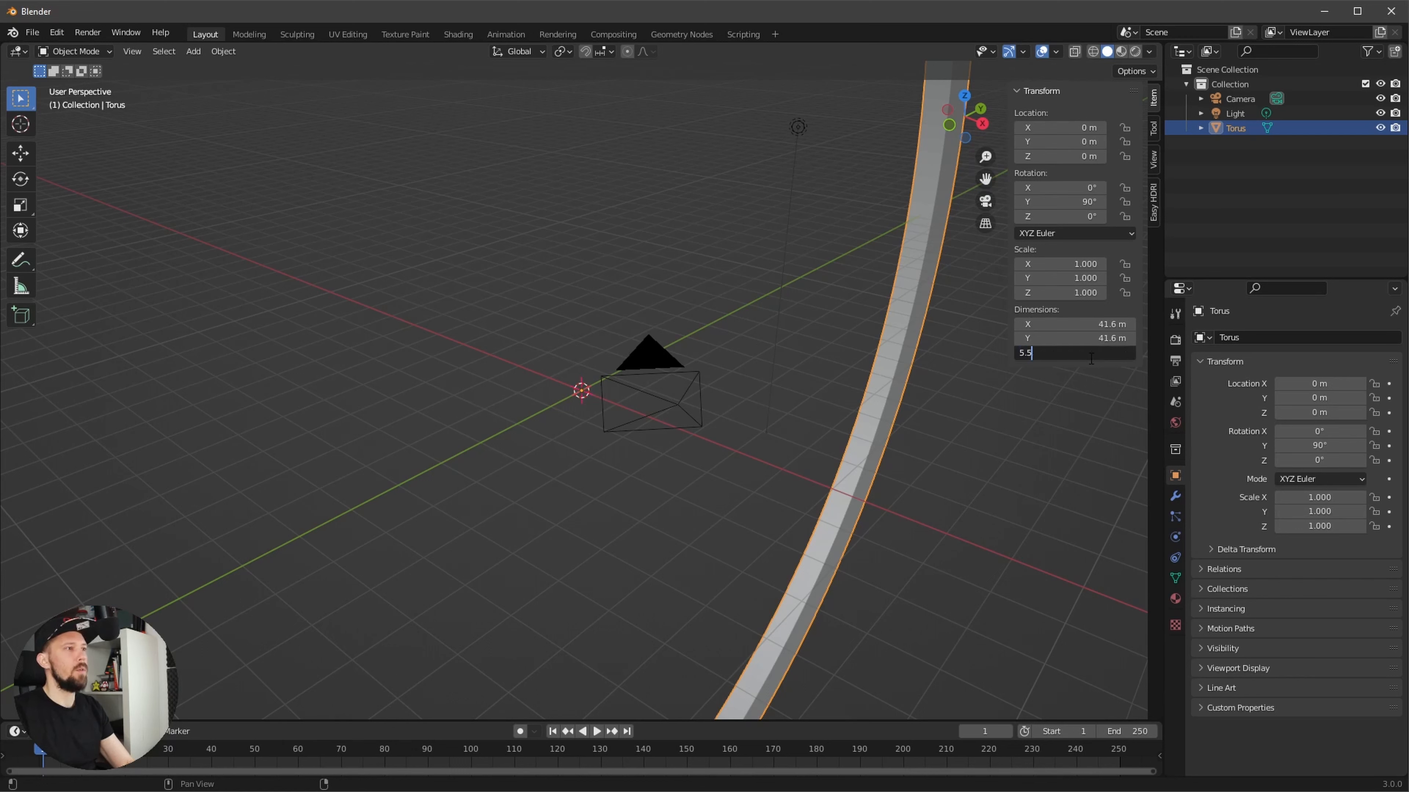
key(Return)
- Apply smooth shading to the torus and enable Auto Smooth for its normals
middle_drag(689, 460, 612, 592)
mouse_move(510, 422)
middle_down()
mouse_move(539, 535)
mouse_move(497, 430)
mouse_move(532, 427)
middle_up()
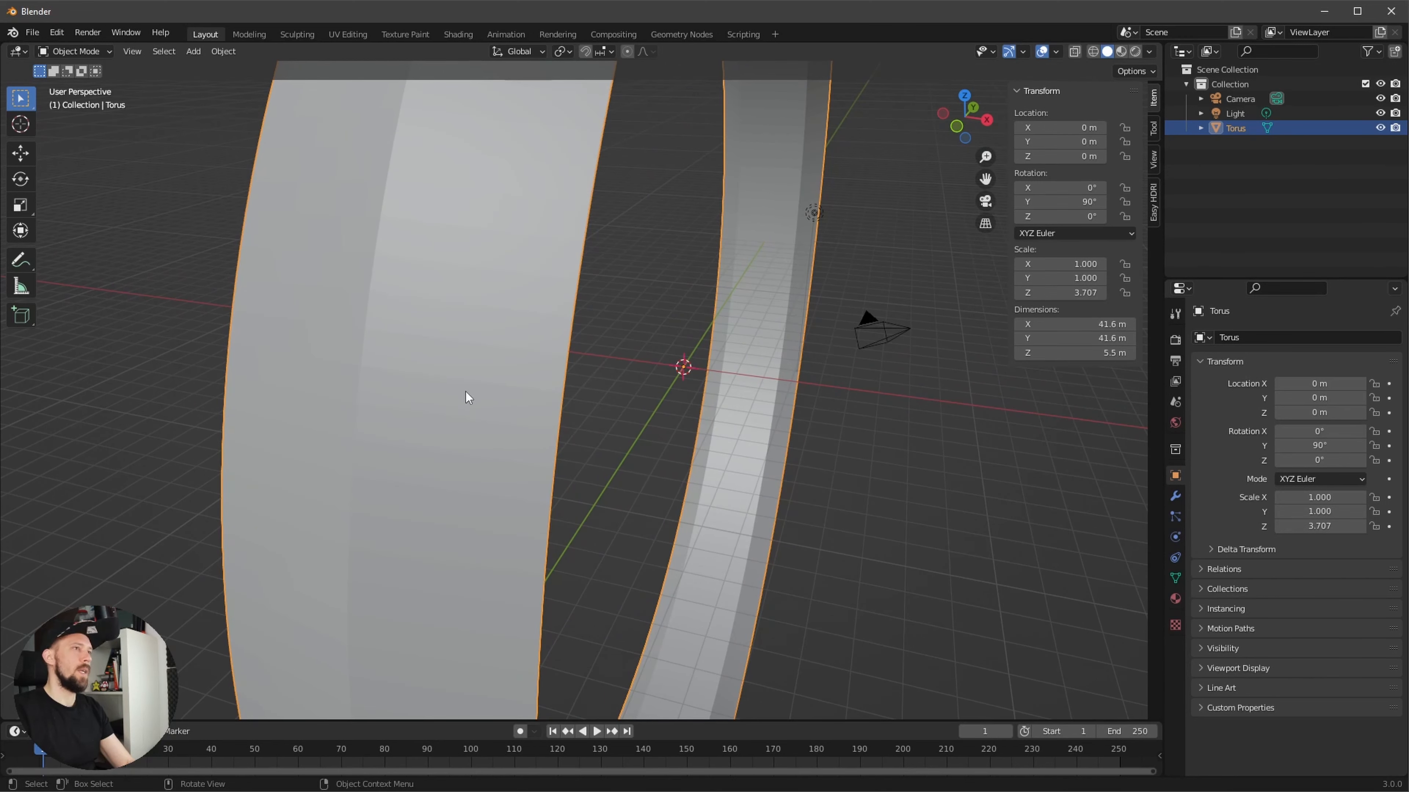
right_click(465, 368)
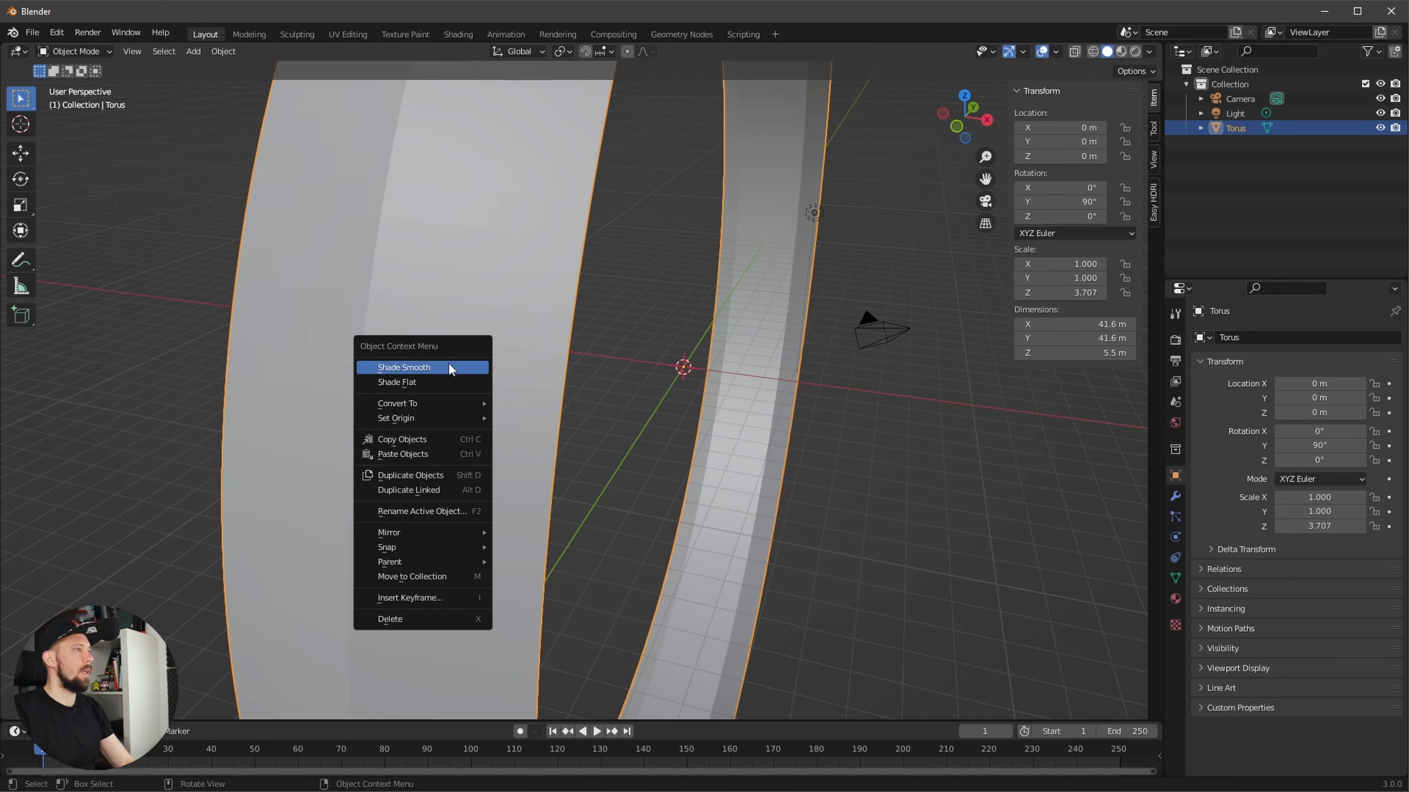
click(435, 366)
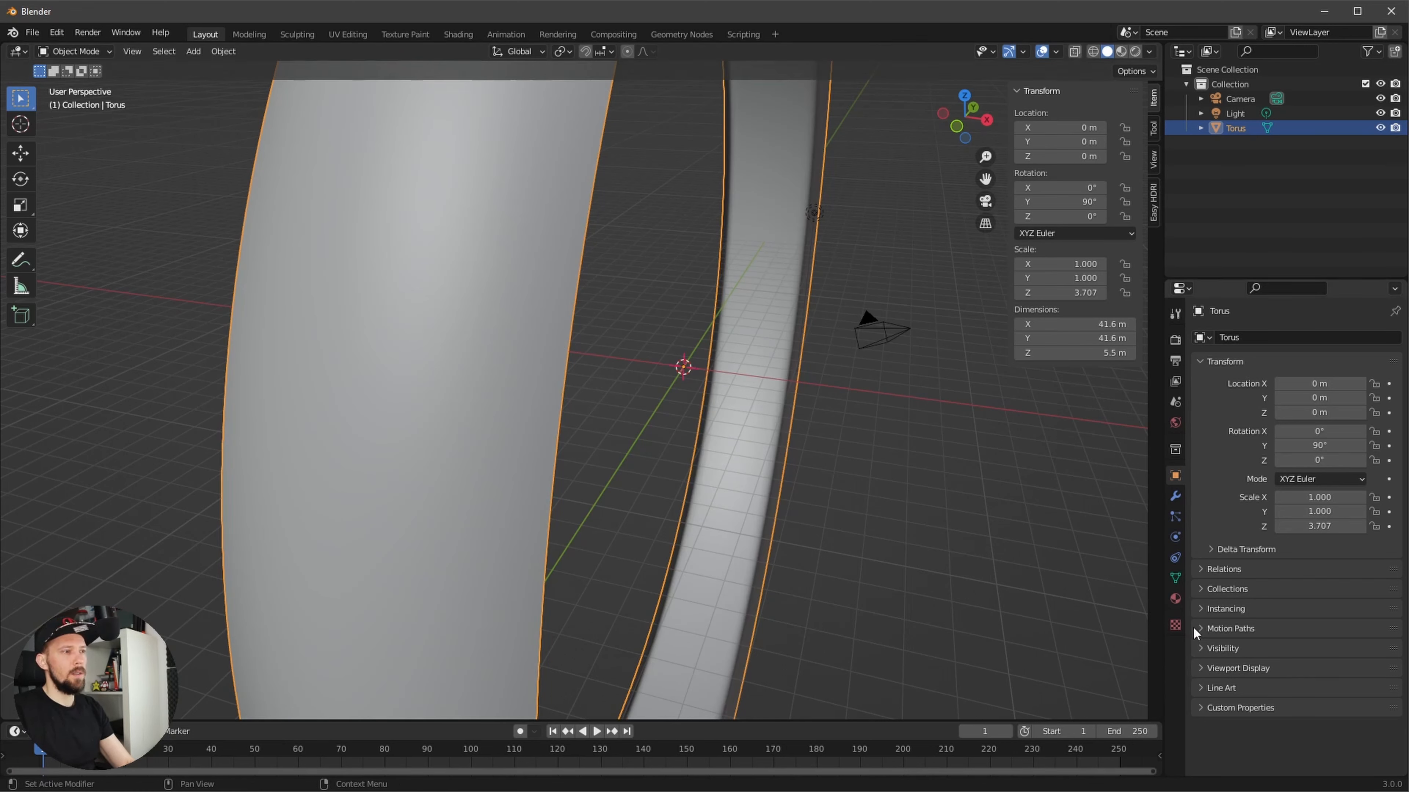
click(1174, 586)
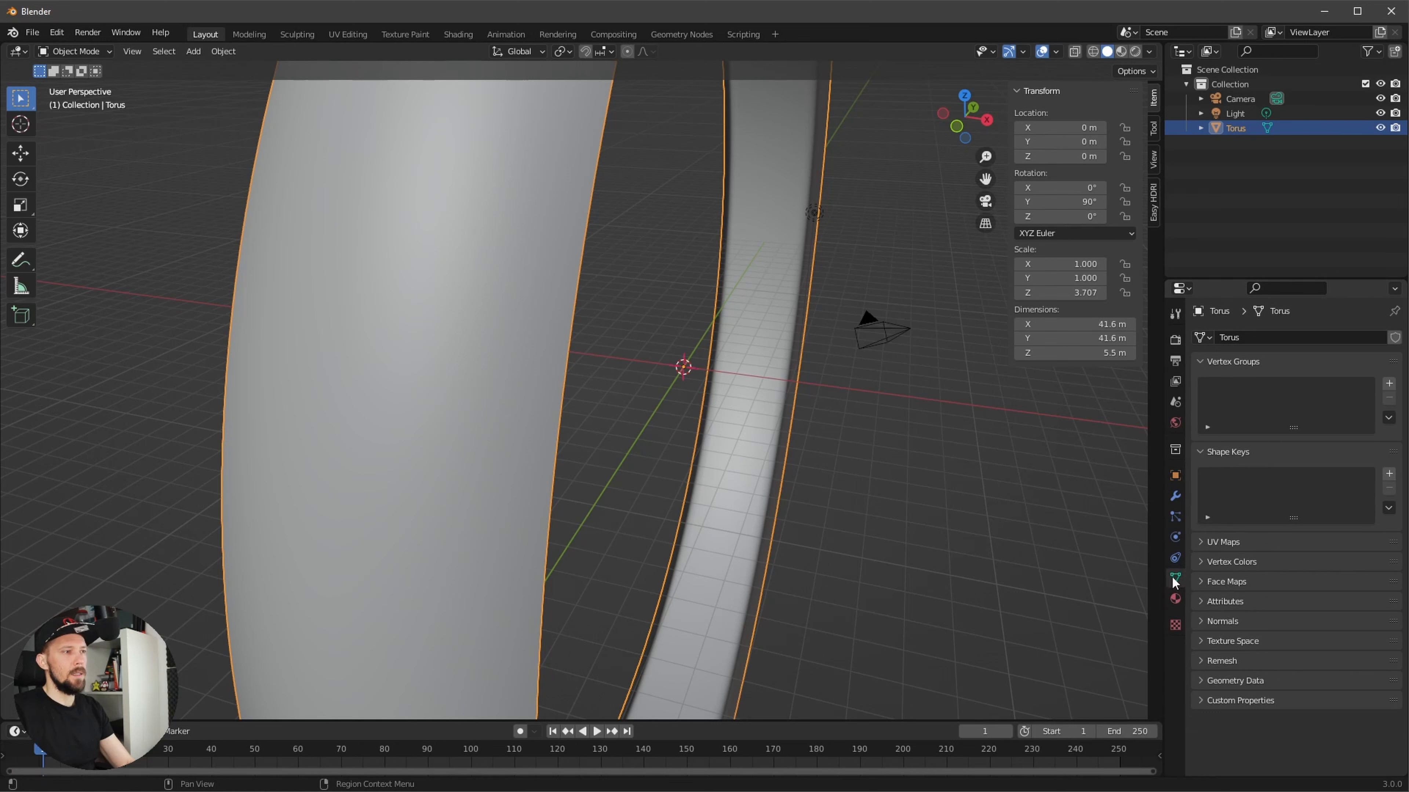
click(1198, 622)
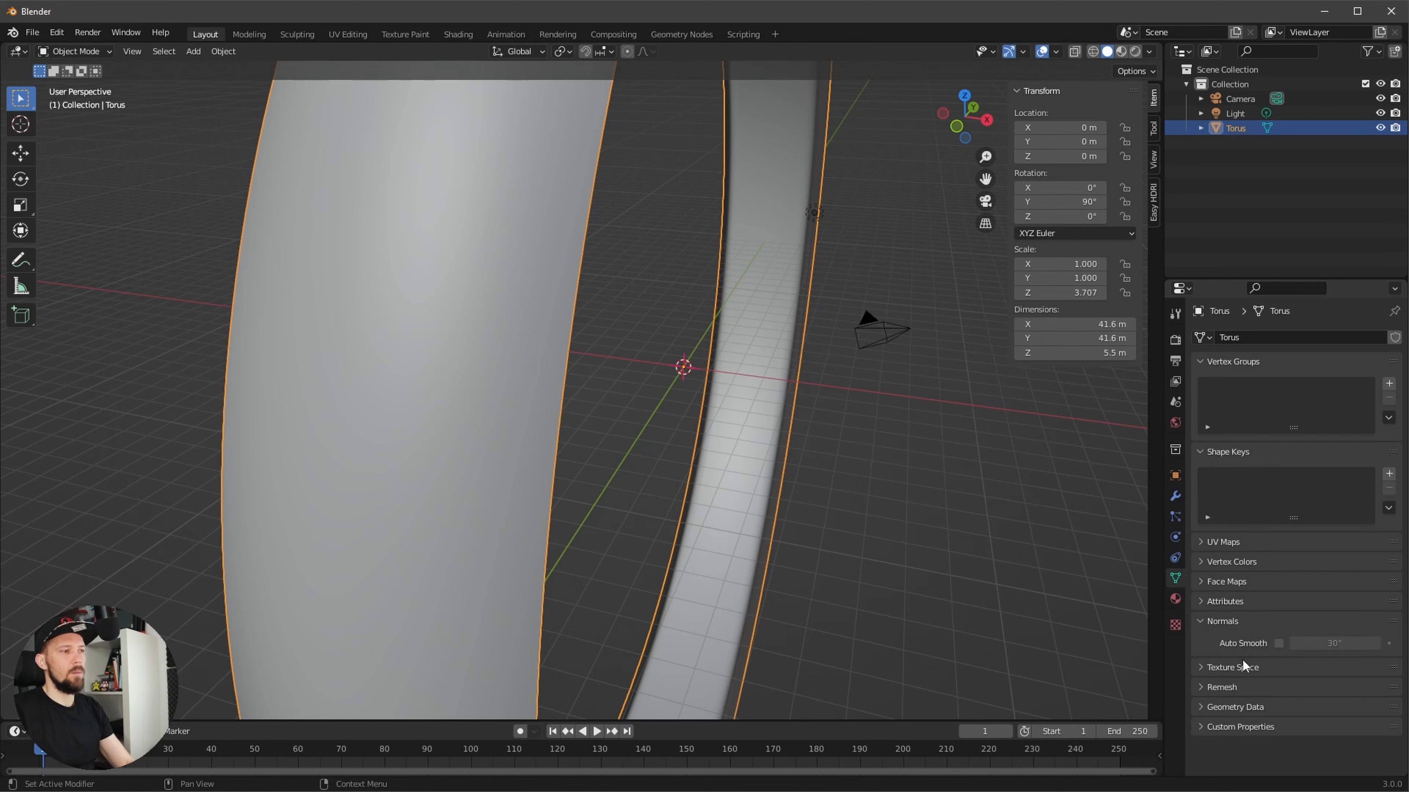
click(1278, 643)
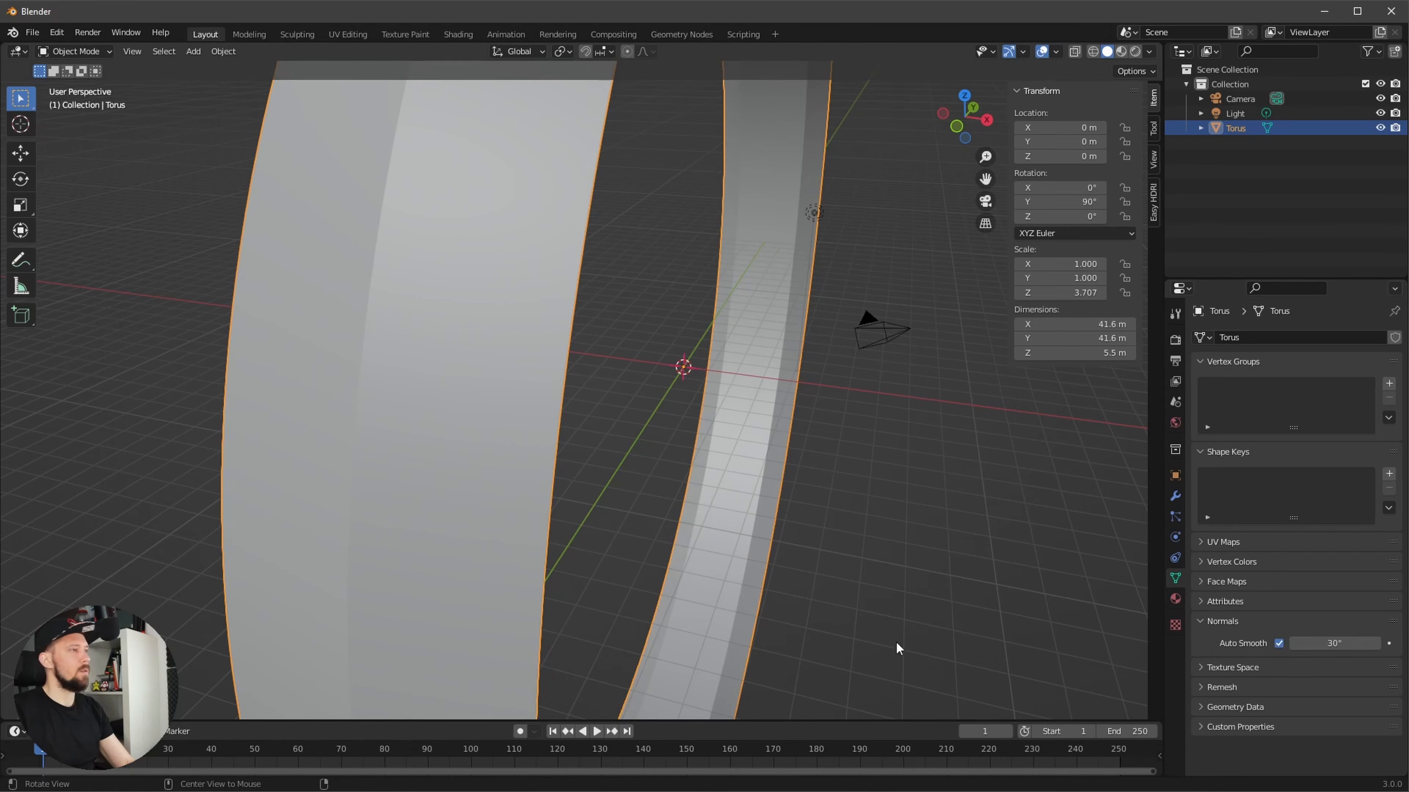
- Enter Edit Mode on the torus in edge selection mode and set the Circle Select radius to 5
mouse_move(784, 491)
middle_down()
mouse_move(775, 480)
mouse_move(818, 502)
mouse_move(801, 551)
mouse_move(737, 574)
mouse_move(695, 512)
mouse_move(865, 436)
middle_up()
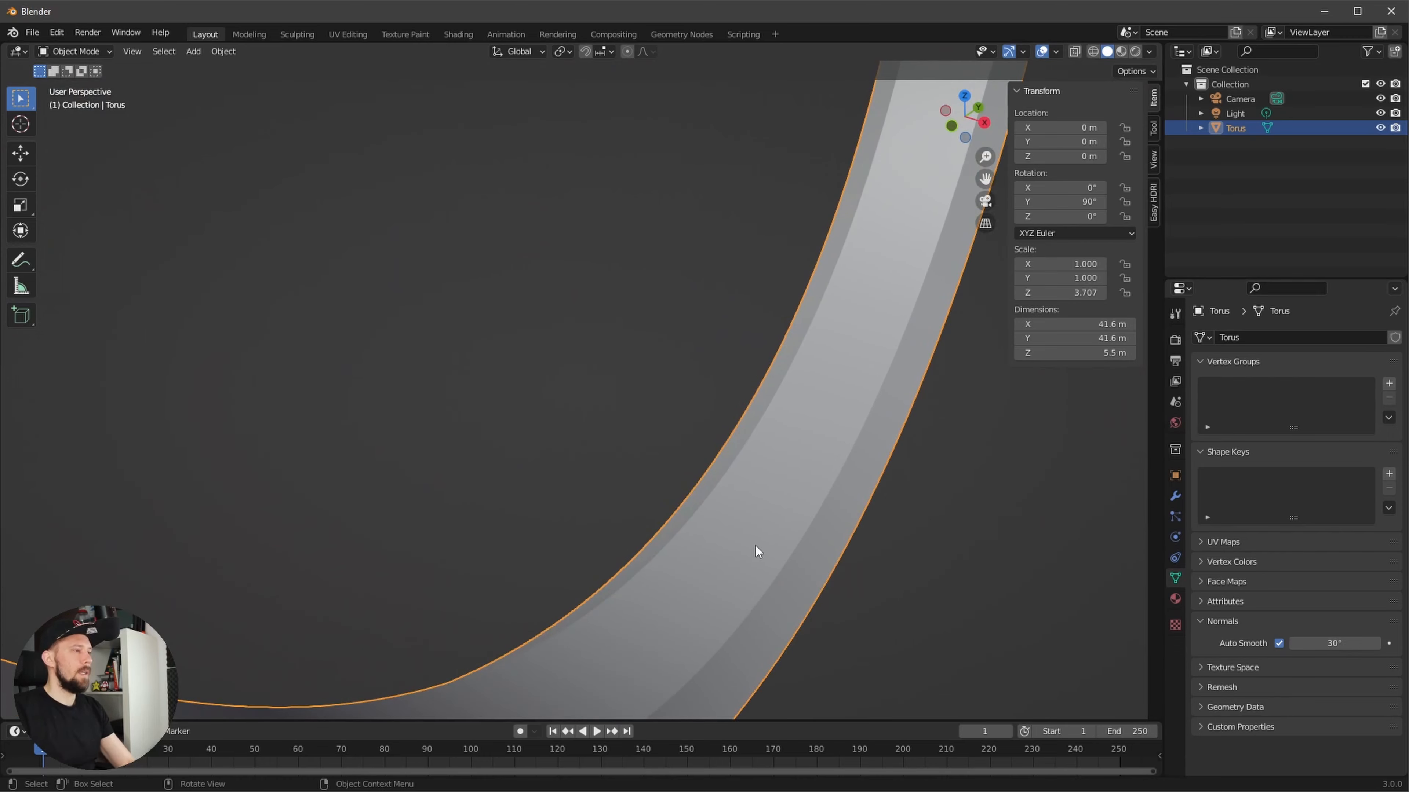
key(Tab)
middle_drag(814, 566, 830, 411)
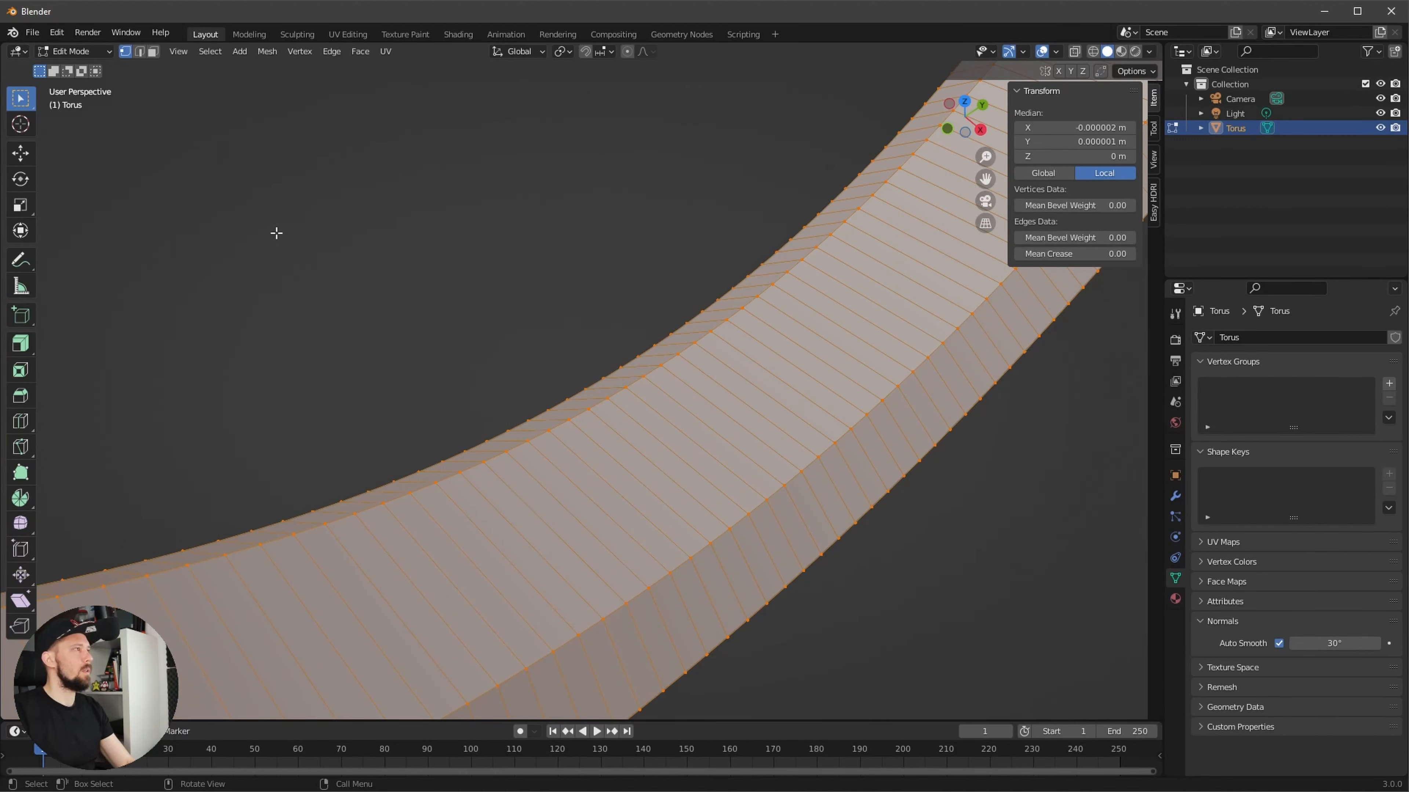
click(138, 56)
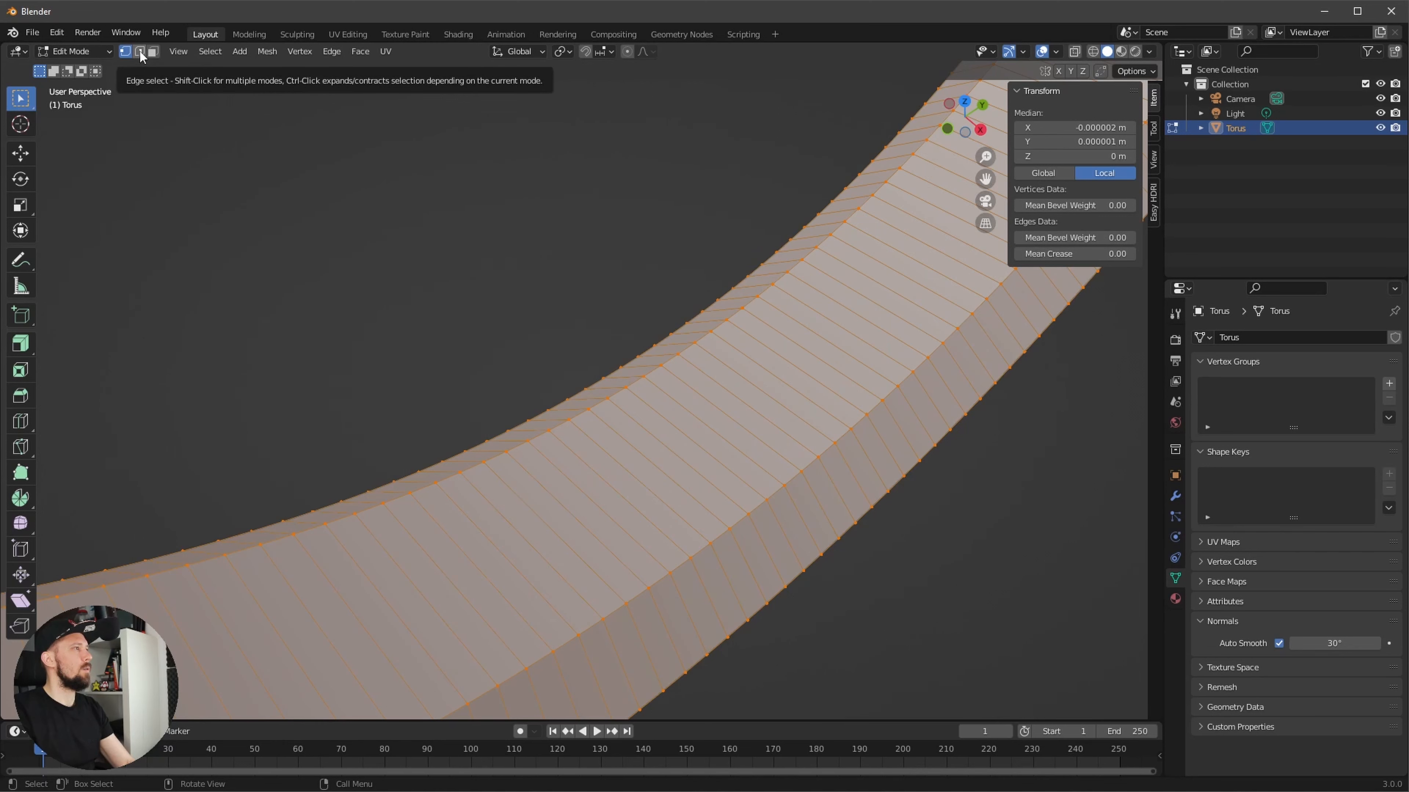
middle_drag(248, 145, 609, 424)
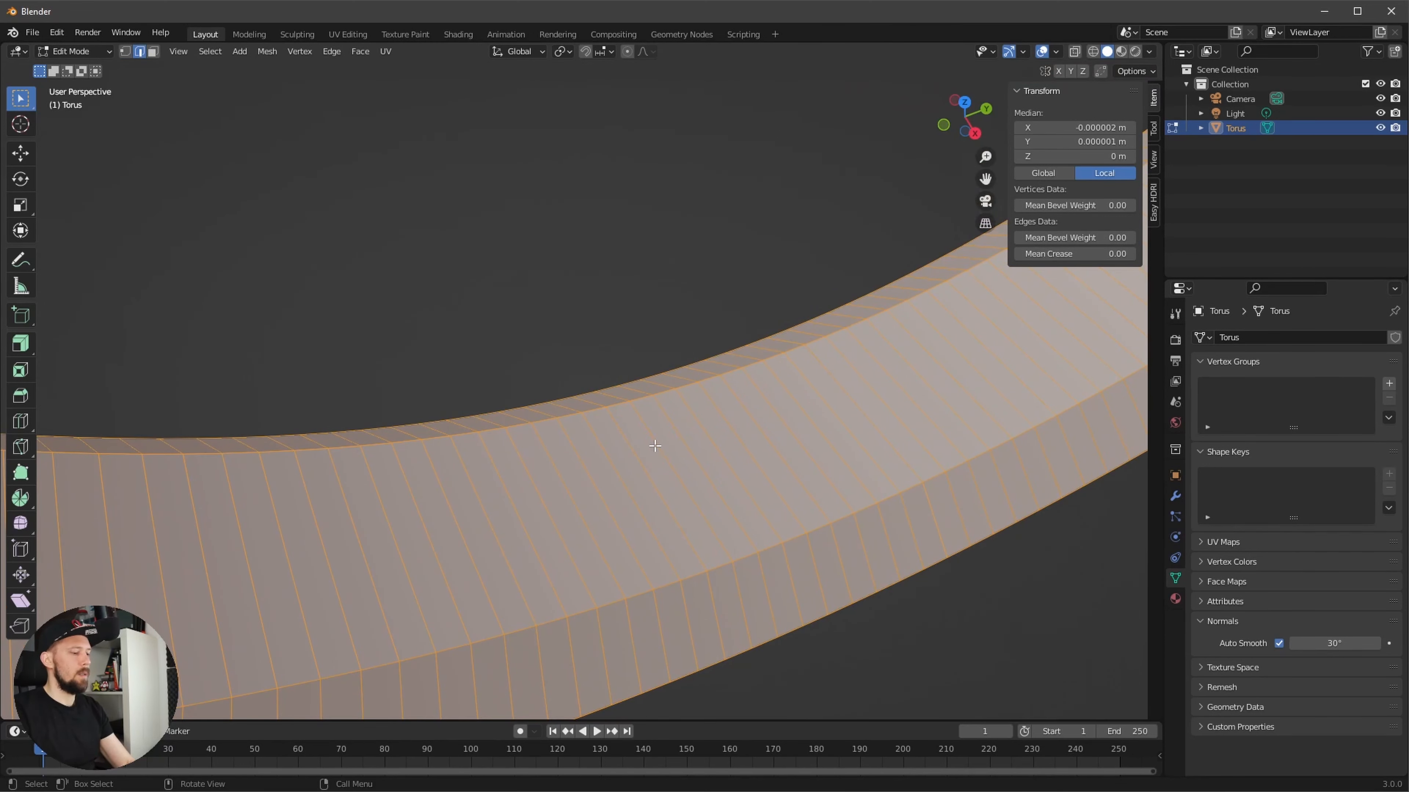
key(w)
ctrl+middle_drag(672, 485, 943, 369)
click(143, 72)
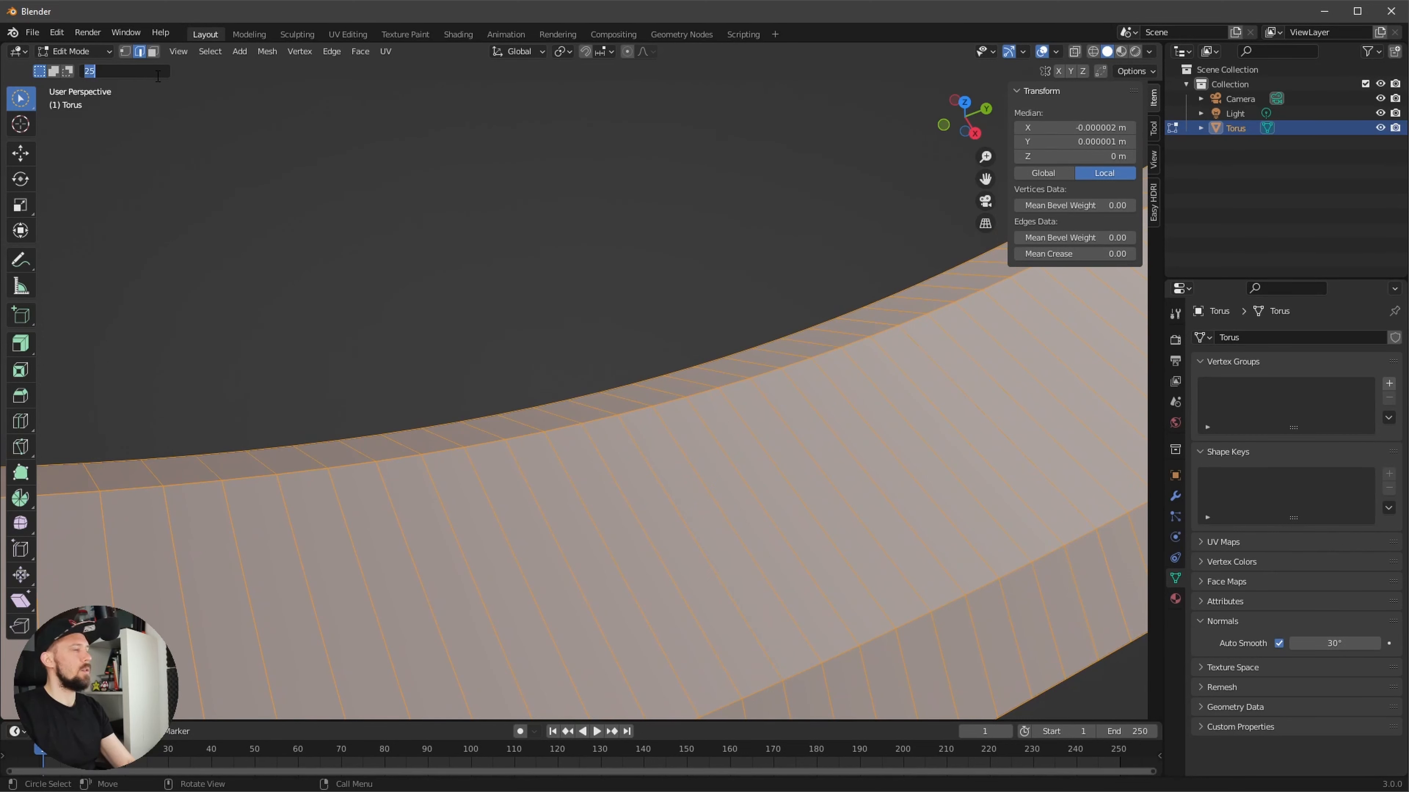
text(5)
key(Return)
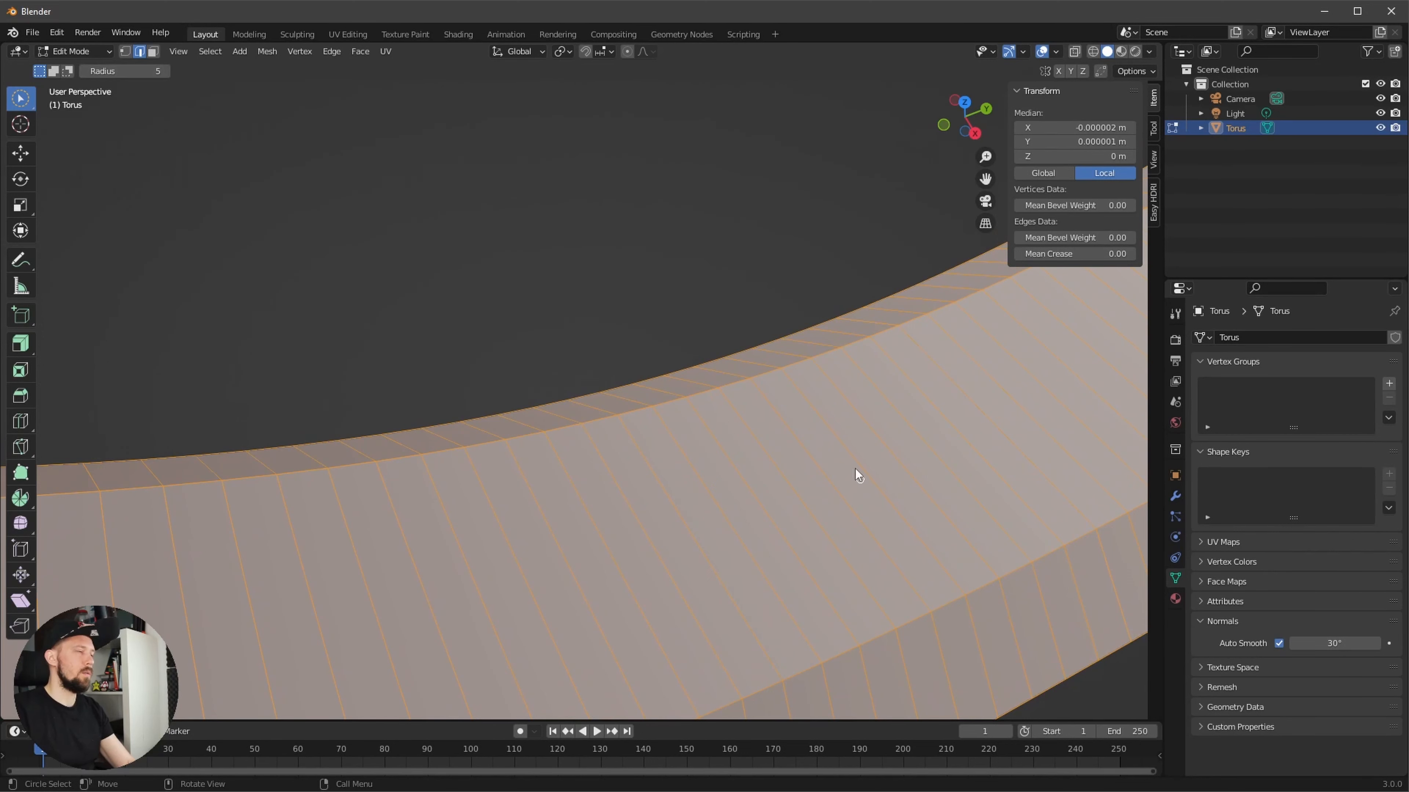
- Select one edge on each side of the ring's wide inner band and extend both to full edge loops
click(702, 393)
shift+click(873, 635)
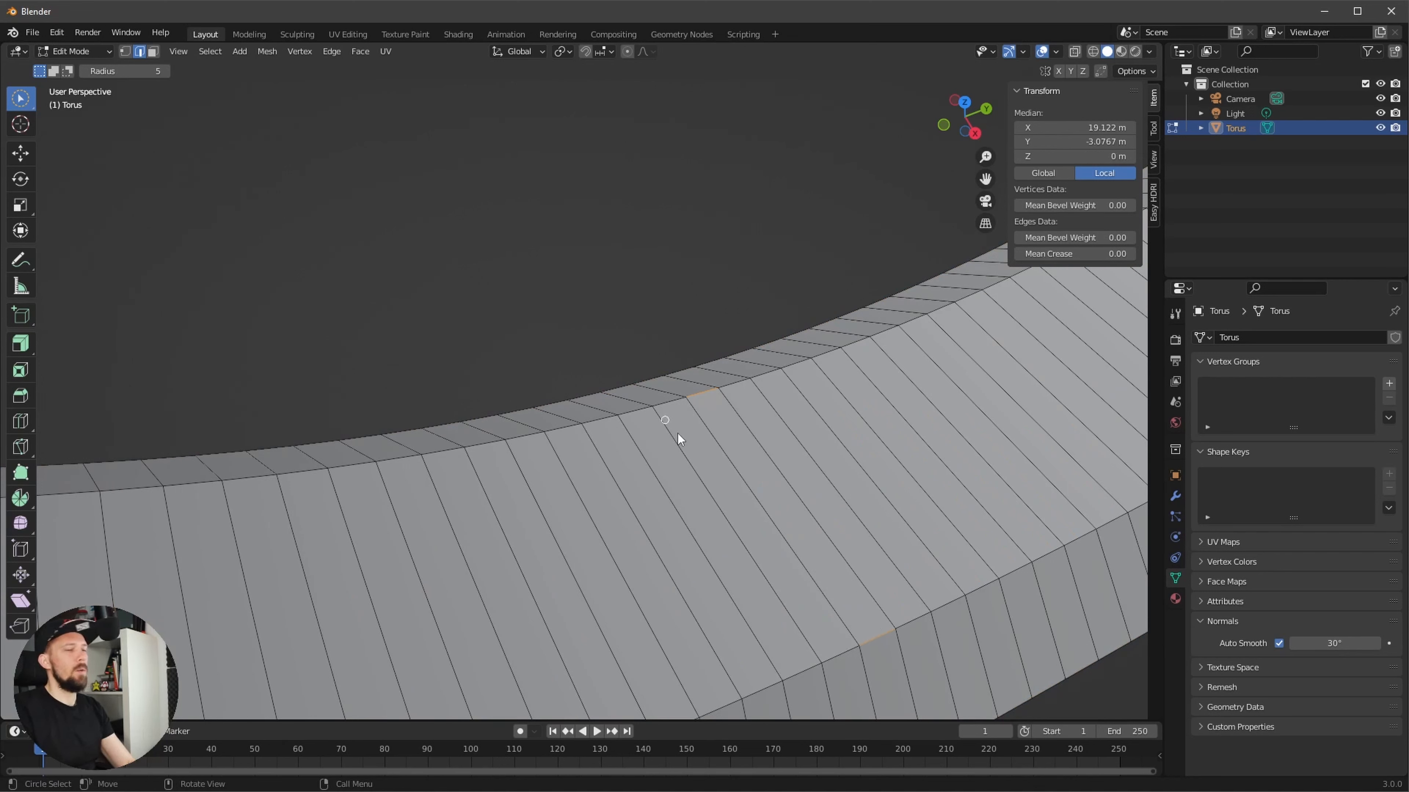
click(210, 51)
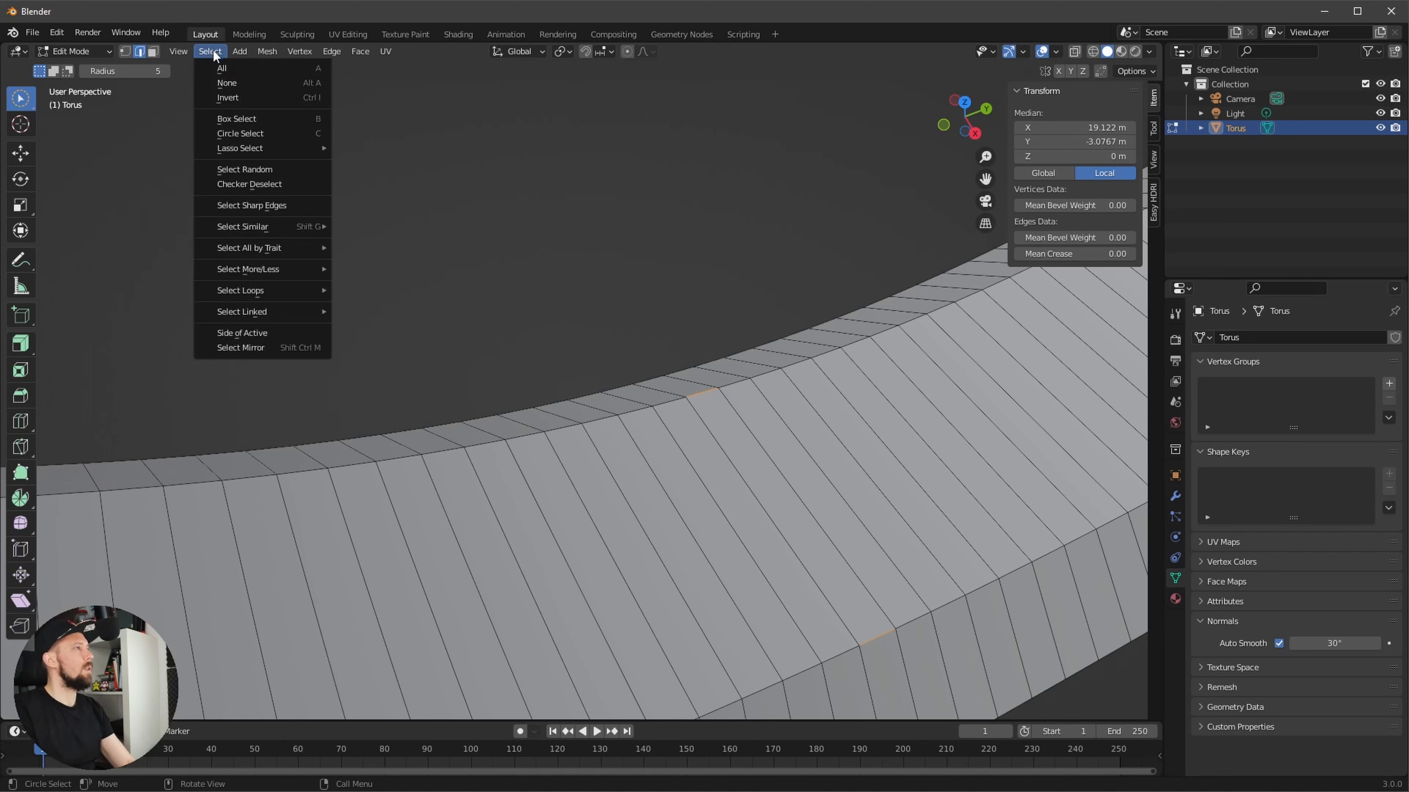
mouse_move(257, 298)
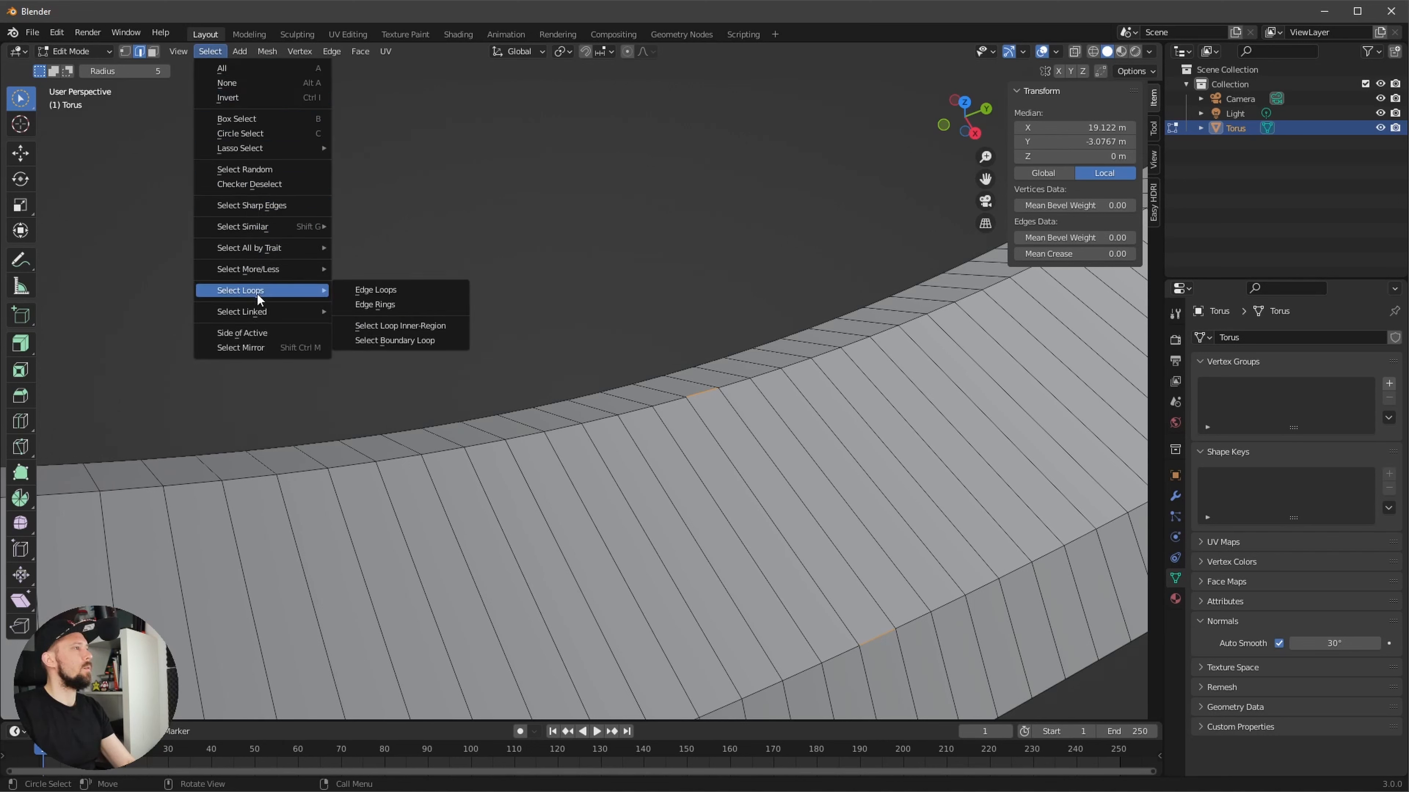
click(398, 291)
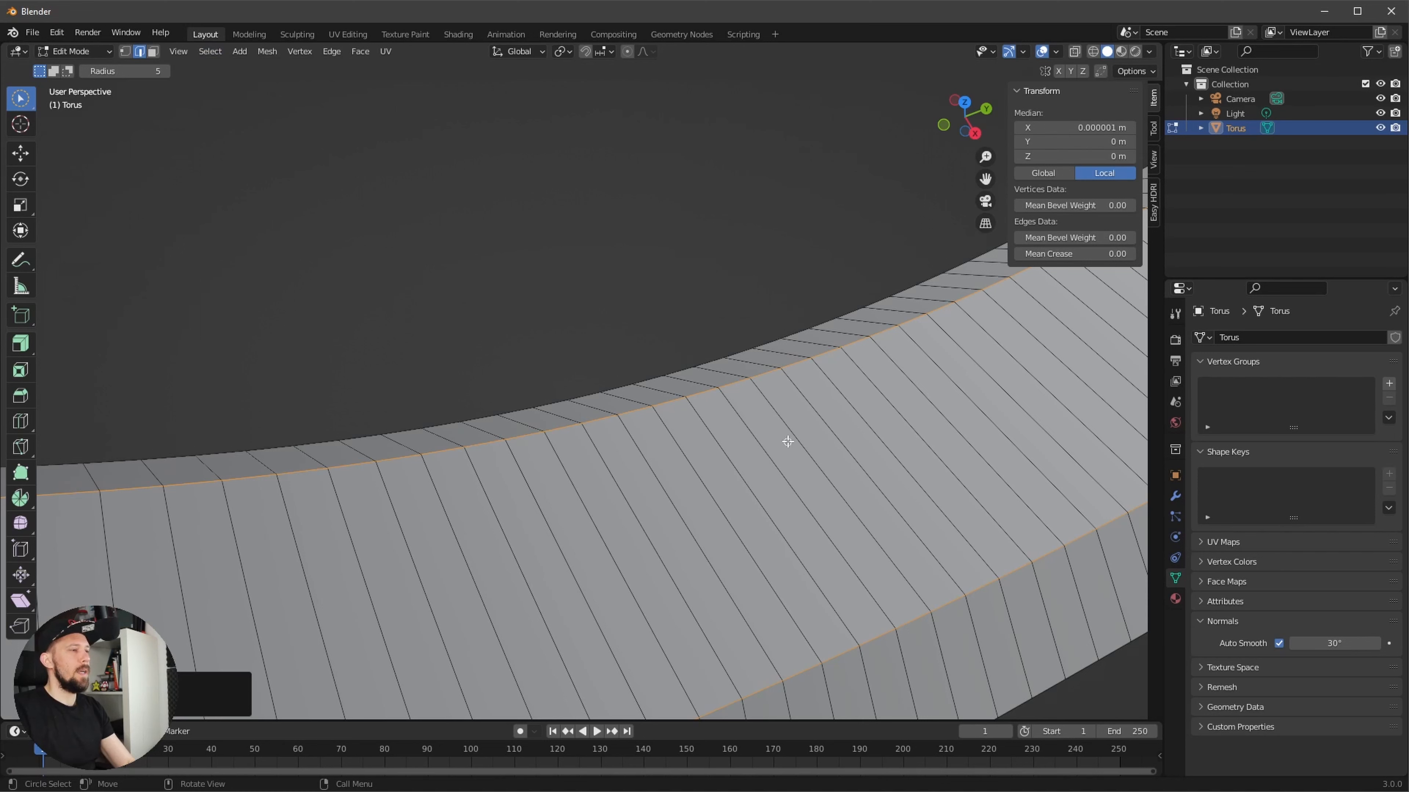
- Convert the two edge loops to a face selection of the inner band and inset those faces about 0.08 m
click(124, 51)
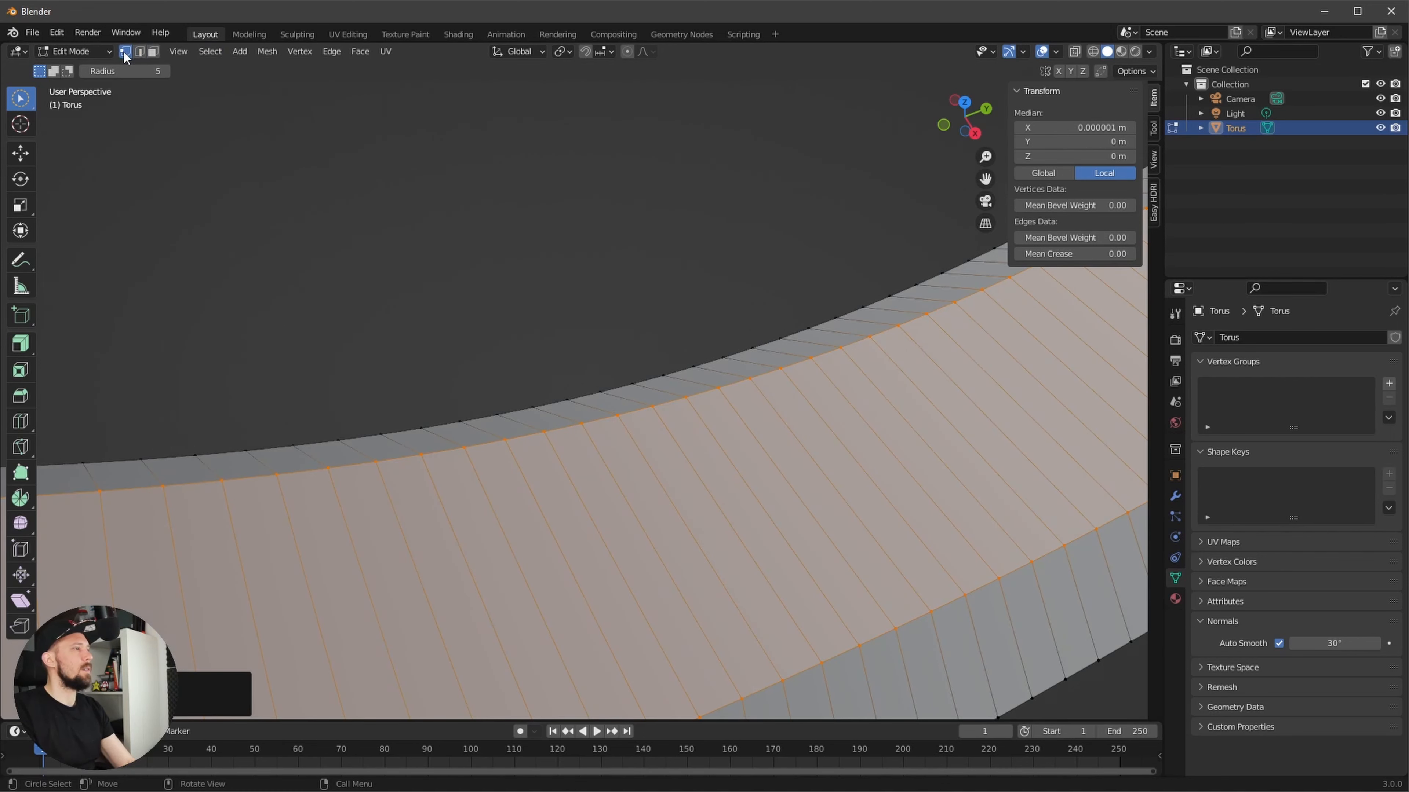
click(154, 51)
ctrl+middle_drag(774, 384, 641, 466)
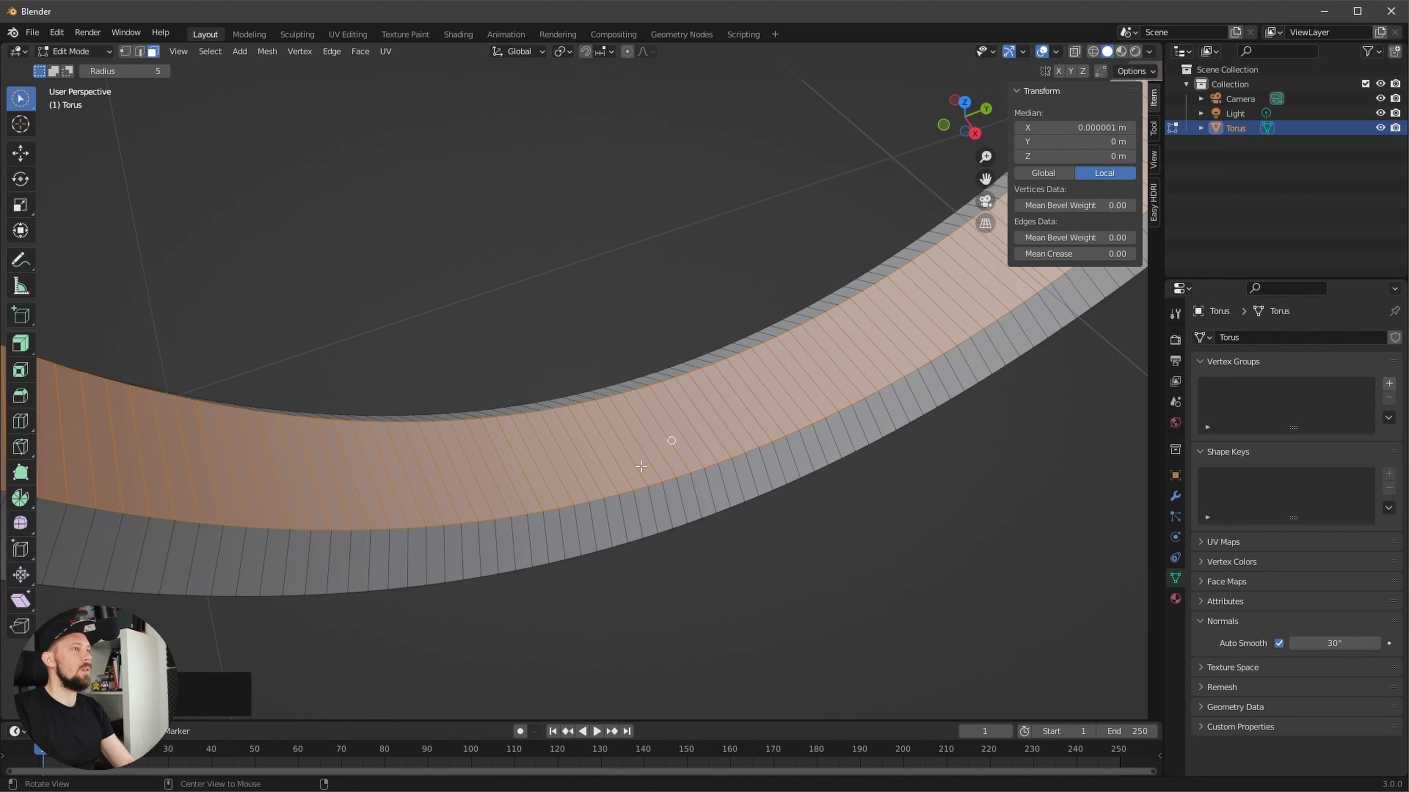
alt+drag(663, 539, 1068, 341)
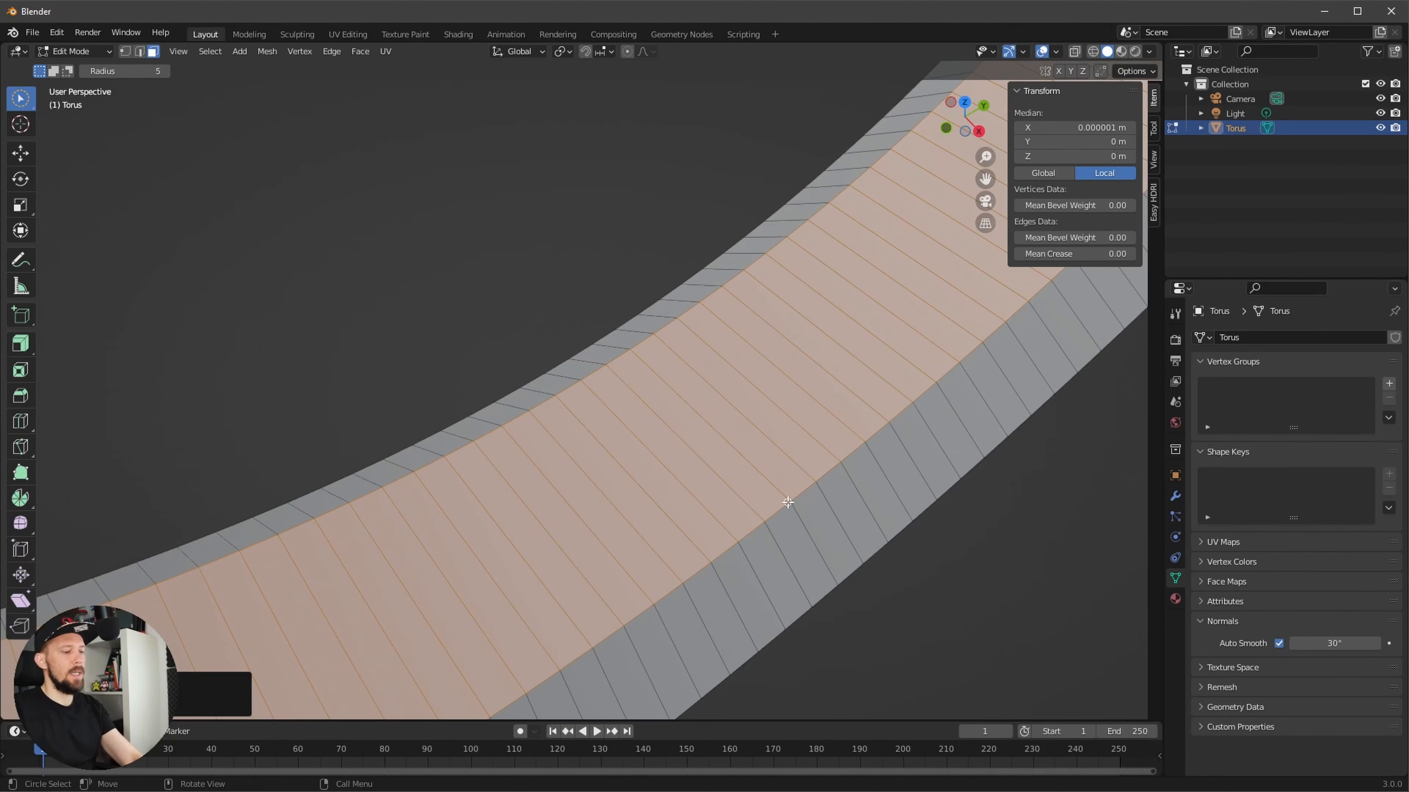
key(i)
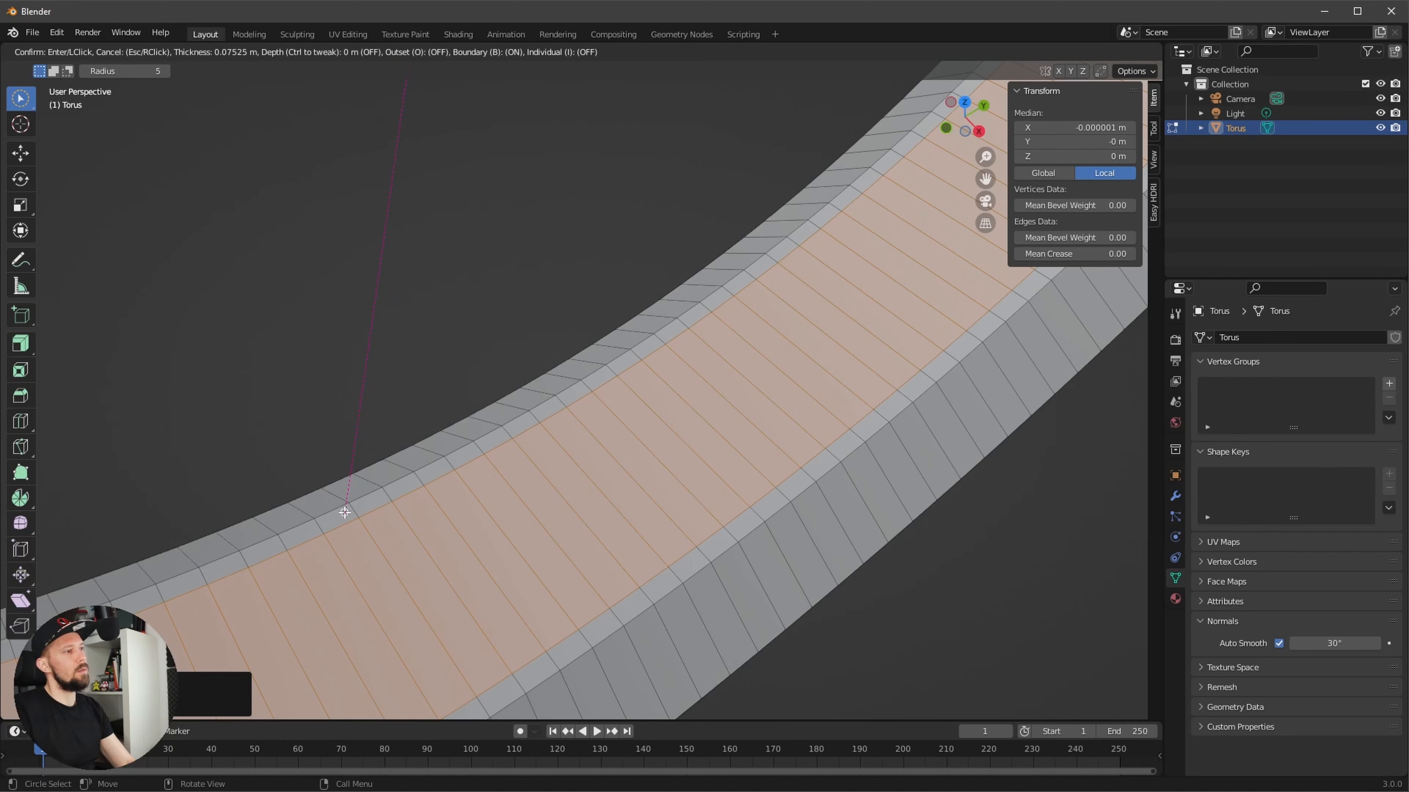
click(346, 515)
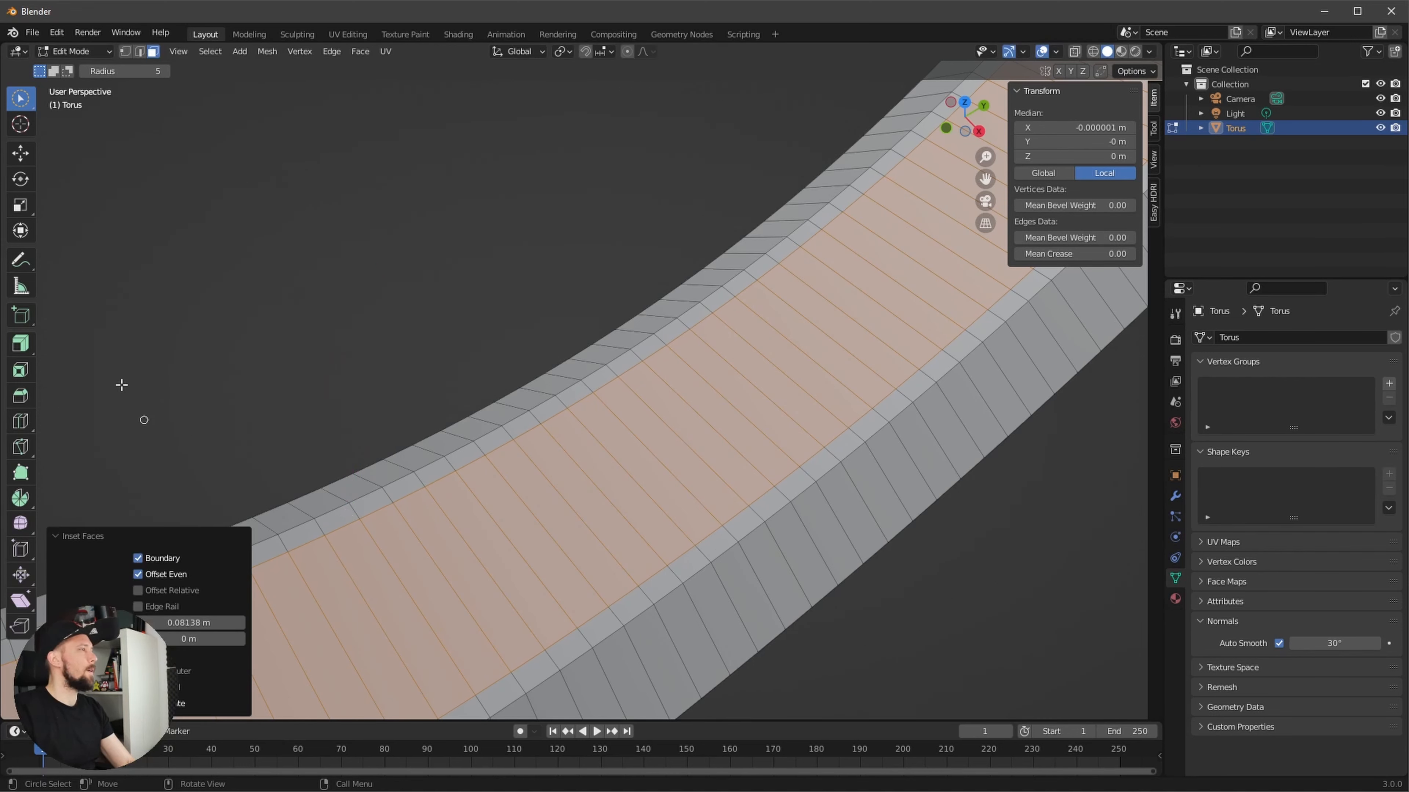
- Extrude the selected inner band faces along their normals to recess them into the ring, and return to Object Mode
click(21, 343)
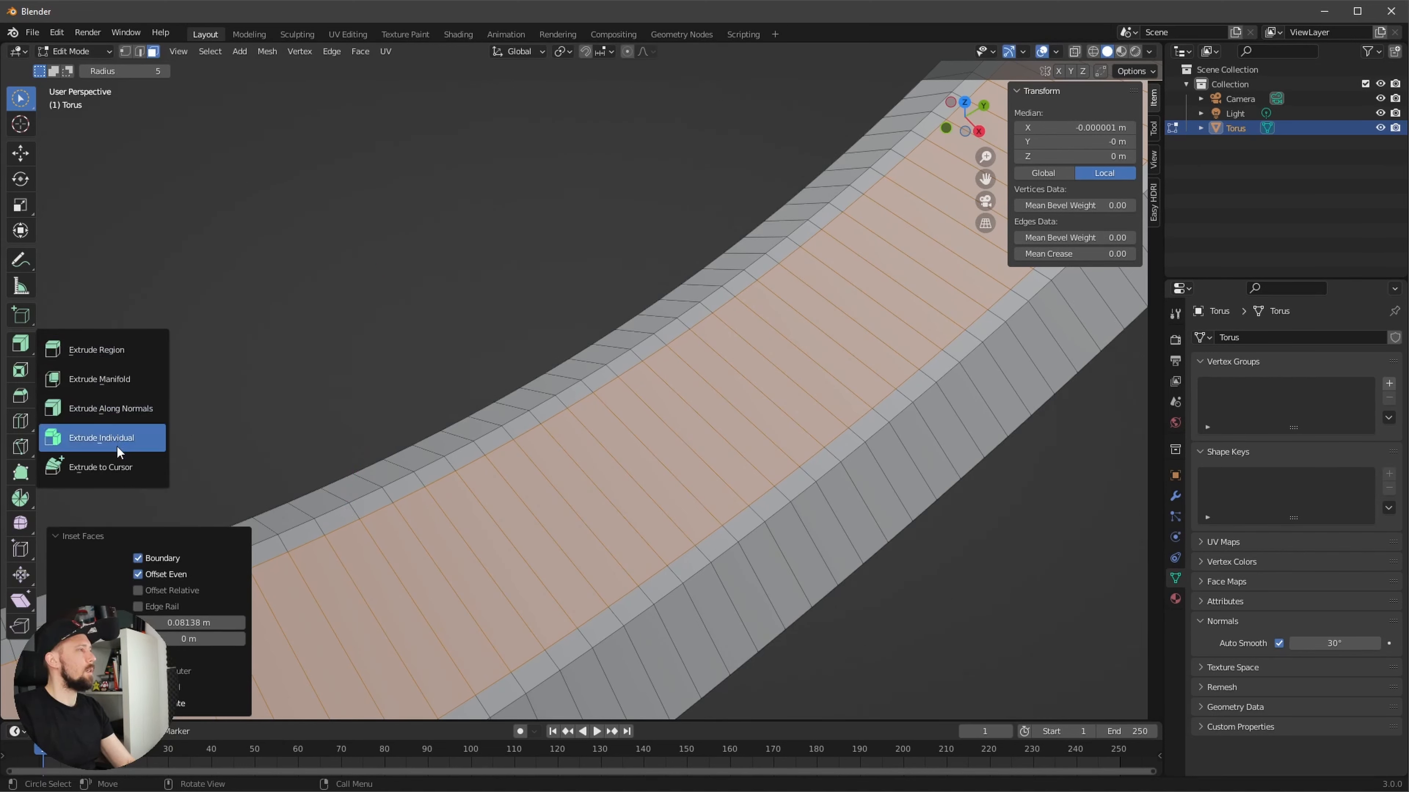
click(128, 417)
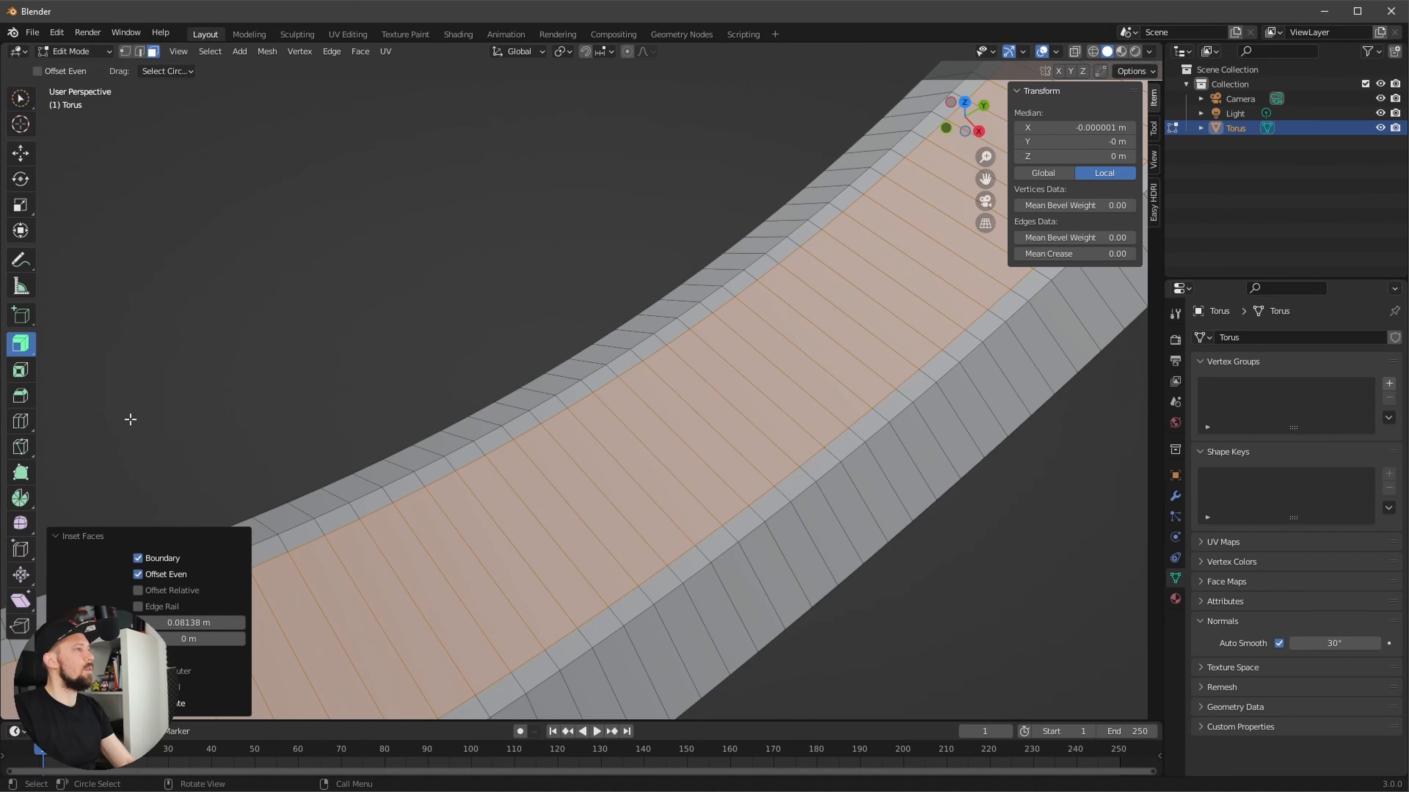
scroll(431, 447, down, 3)
ctrl+alt+drag(431, 448, 472, 533)
alt+drag(526, 422, 582, 366)
alt+shift+drag(582, 366, 773, 354)
ctrl+middle_drag(773, 354, 772, 350)
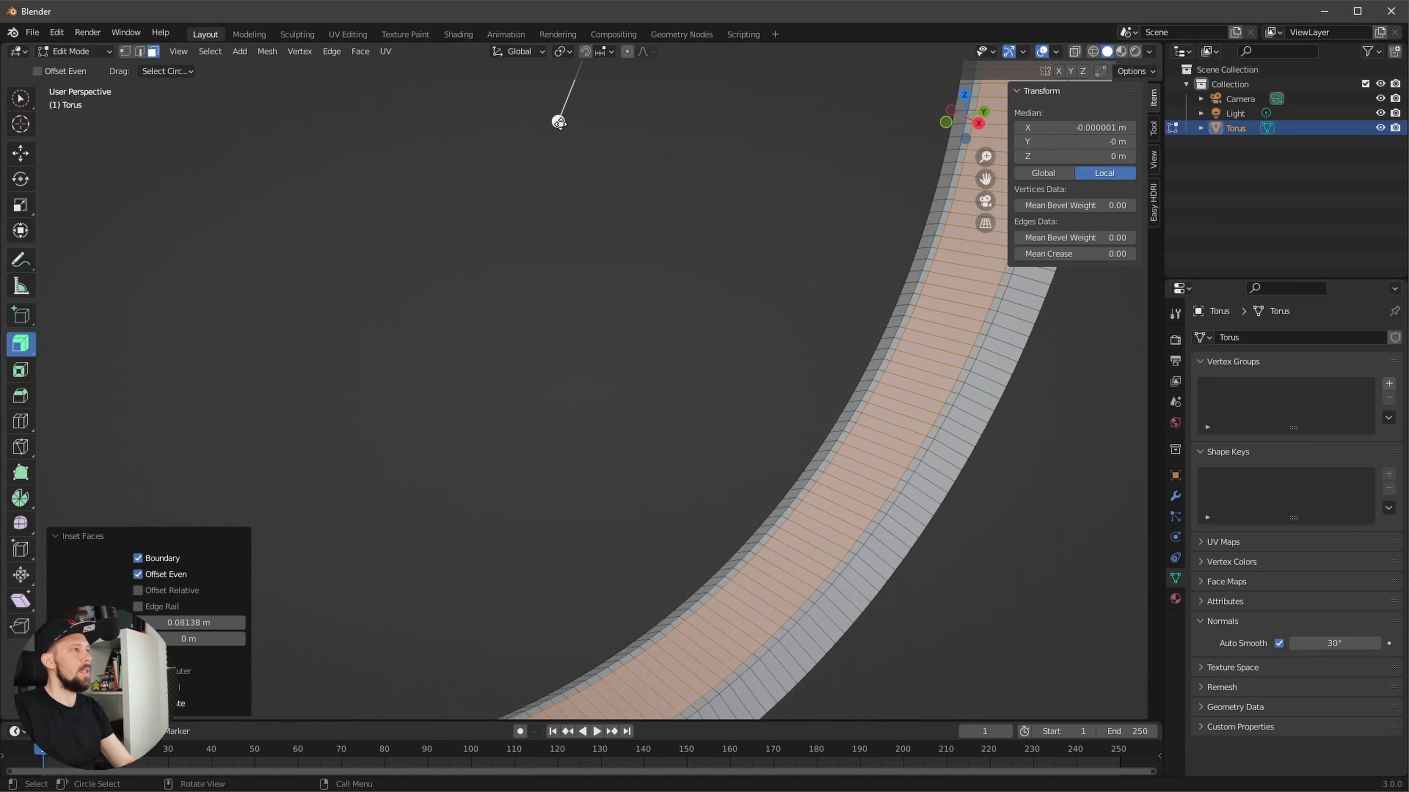
mouse_move(561, 120)
mouse_down()
mouse_move(535, 151)
mouse_move(564, 143)
mouse_move(554, 145)
mouse_up()
middle_drag(755, 396, 744, 455)
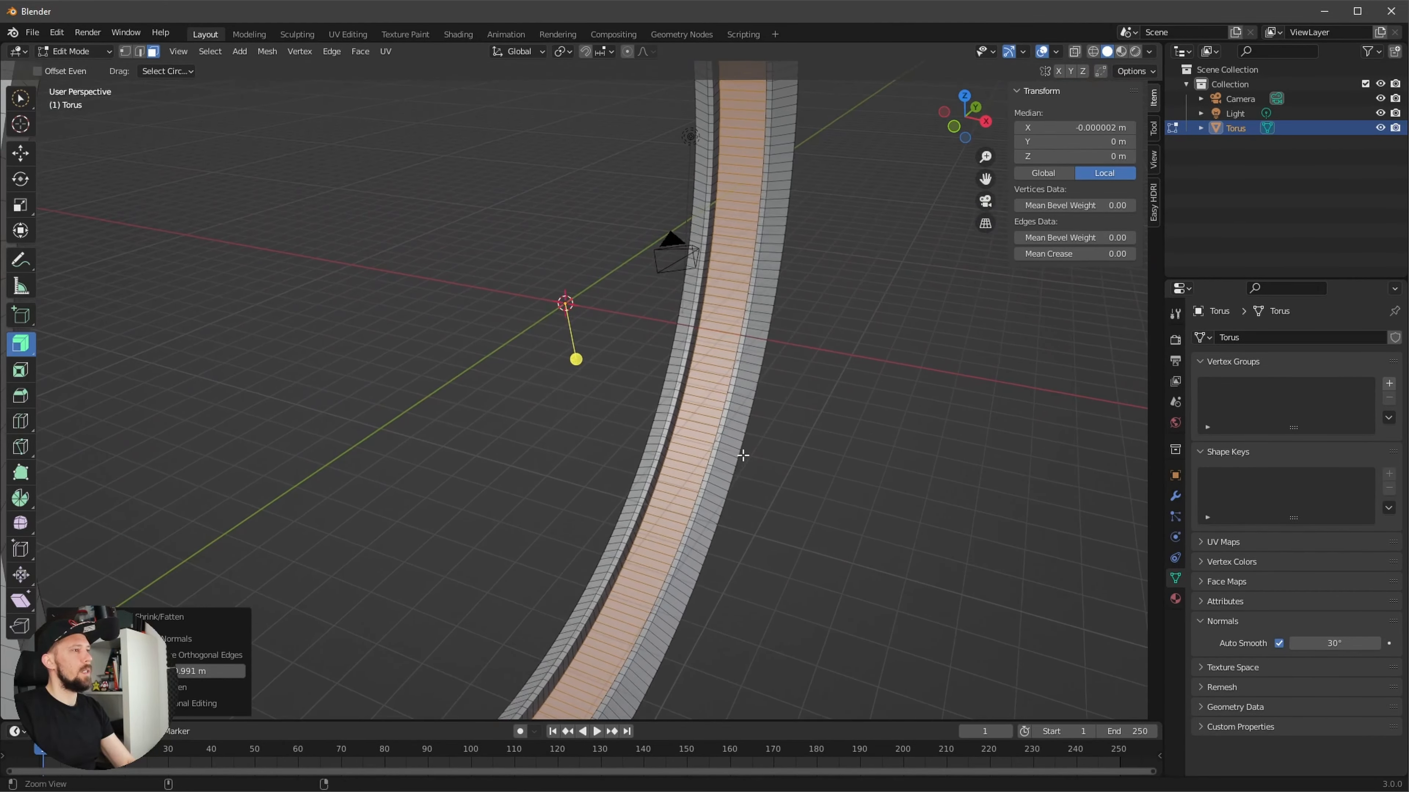
ctrl+alt+drag(780, 462, 735, 523)
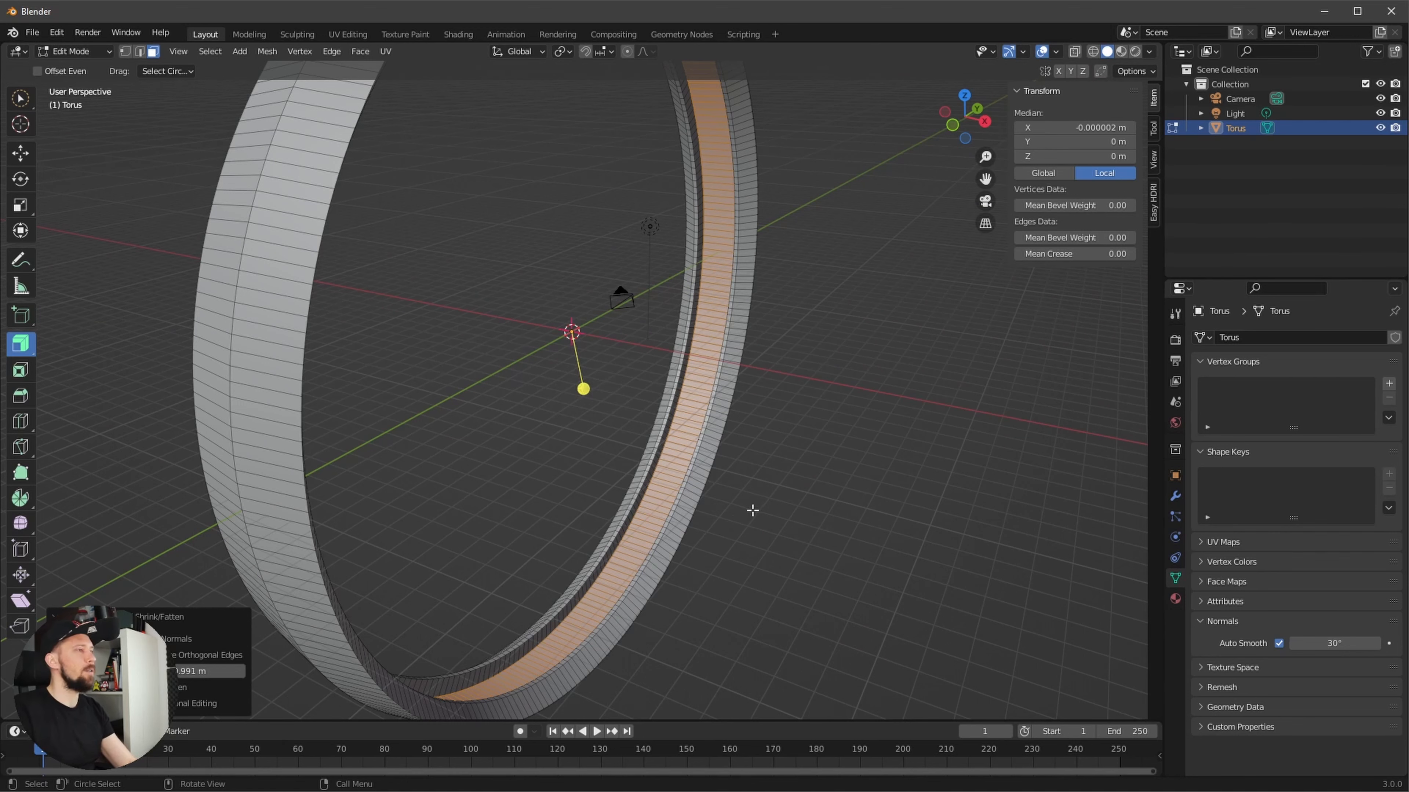
key(Tab)
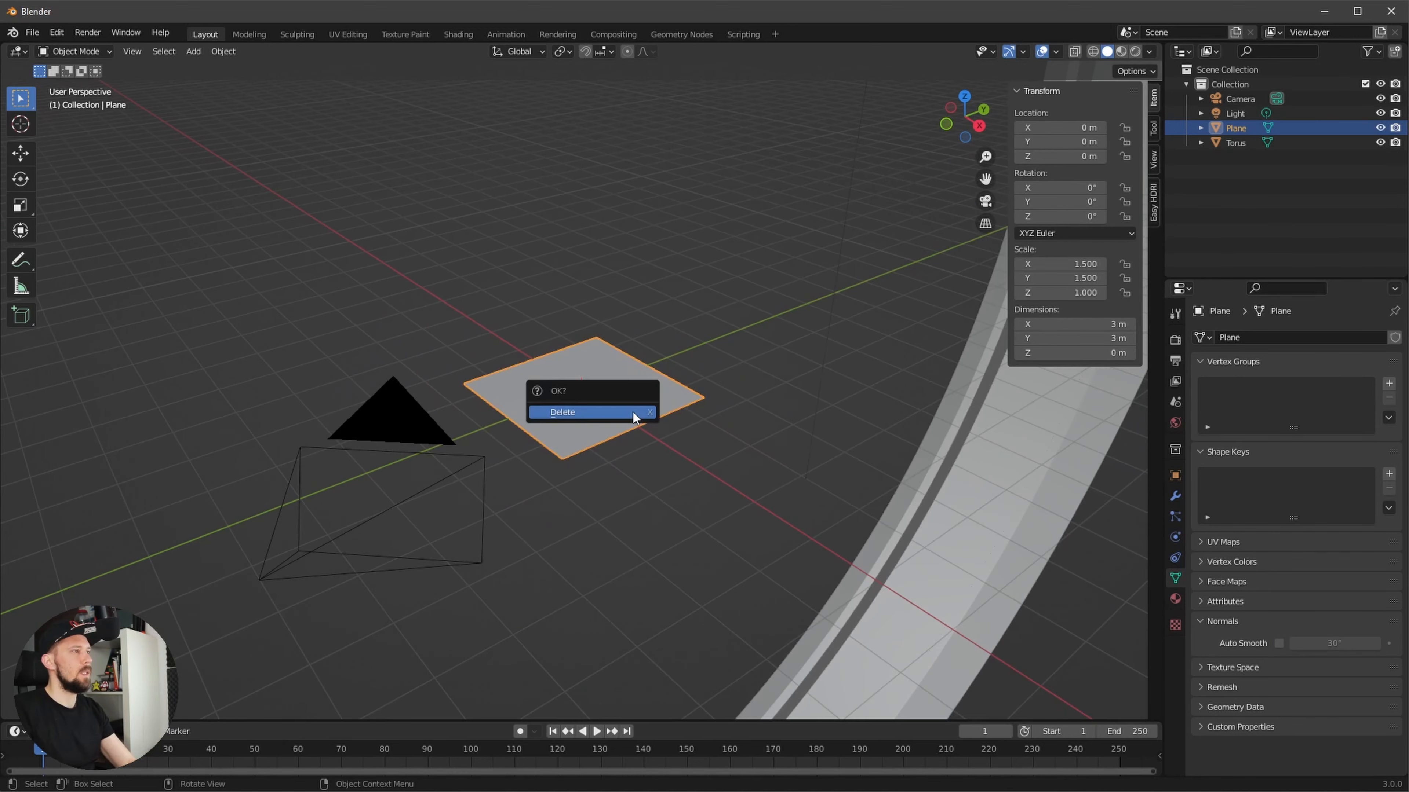
- Delete the existing 3 m plane and add a new mesh plane at the world origin
click(636, 408)
key(shift+a)
mouse_move(633, 410)
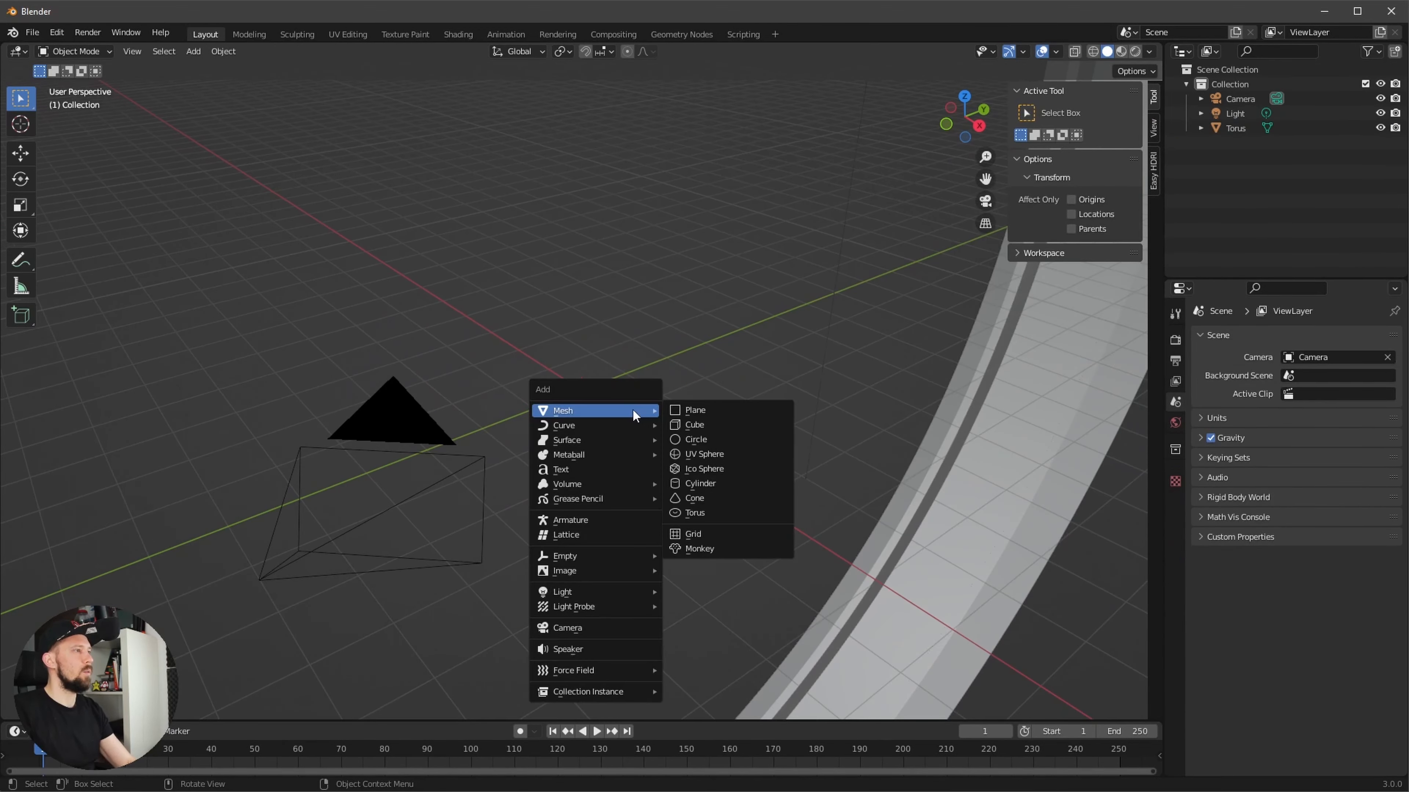
click(743, 411)
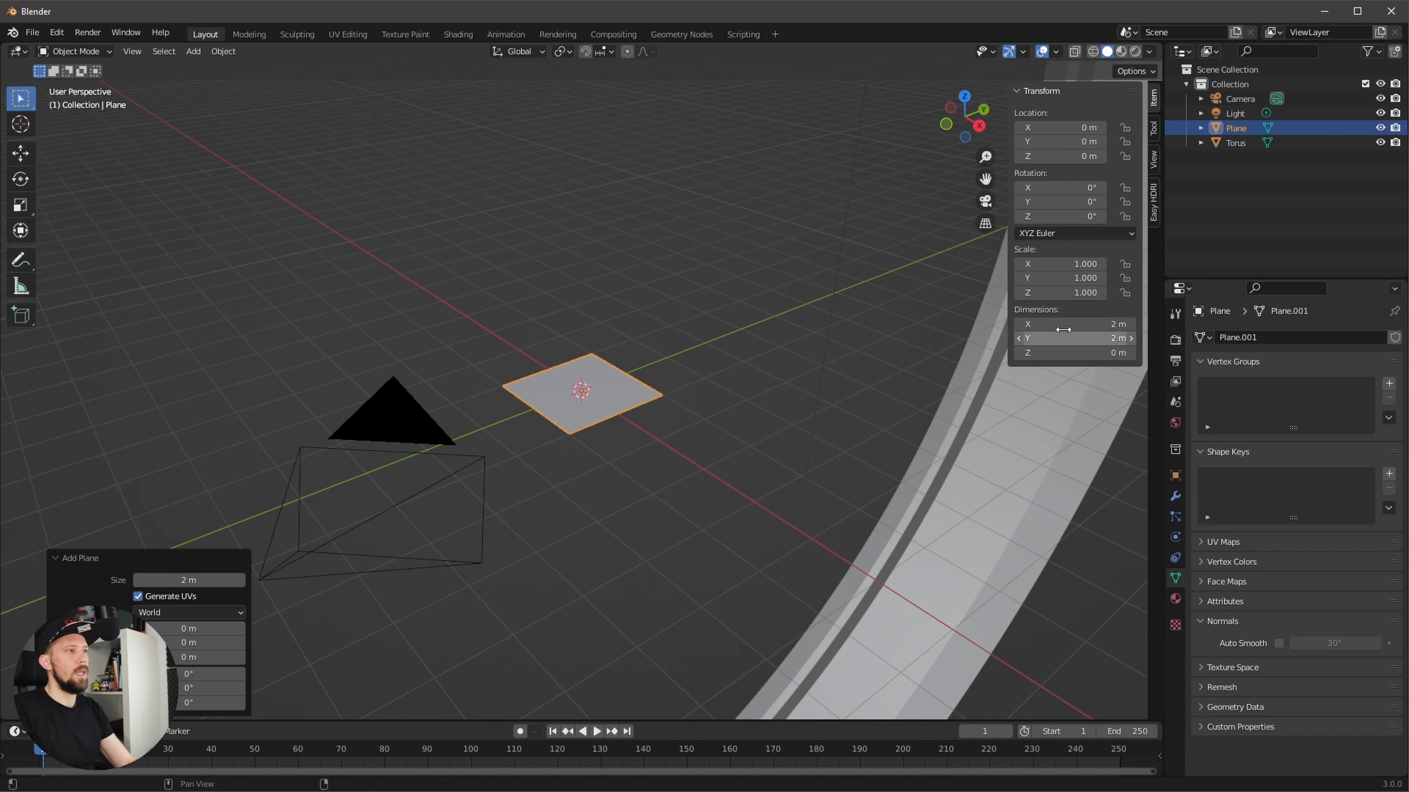
- Set the new plane's X and Y dimensions to 3 m each
click(1097, 322)
text(3)
key(Tab)
text(3)
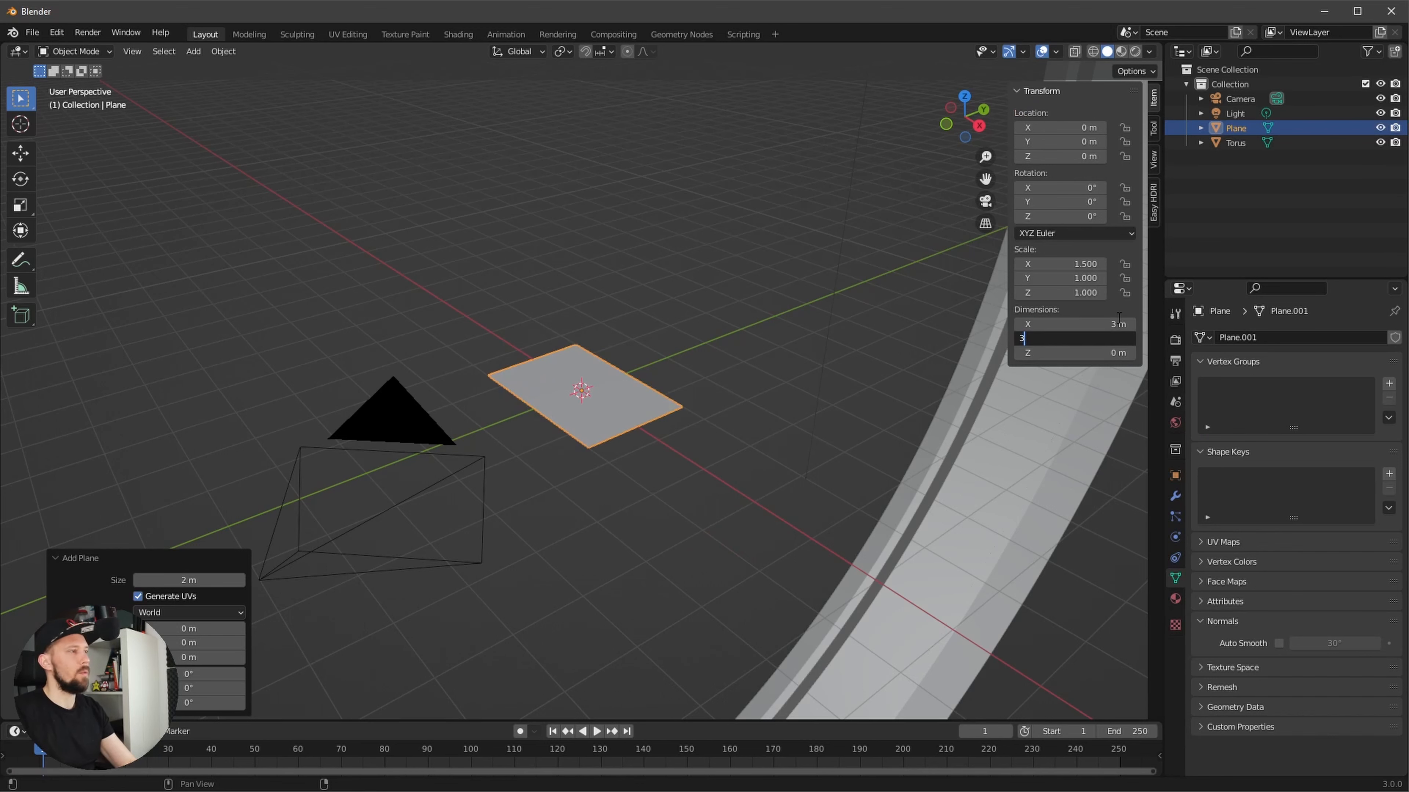
key(Return)
- Subdivide the plane's mesh three times in Edit Mode with one cut each, and return to Object Mode
ctrl+middle_drag(533, 470, 693, 461)
middle_drag(661, 516, 685, 497)
key(Tab)
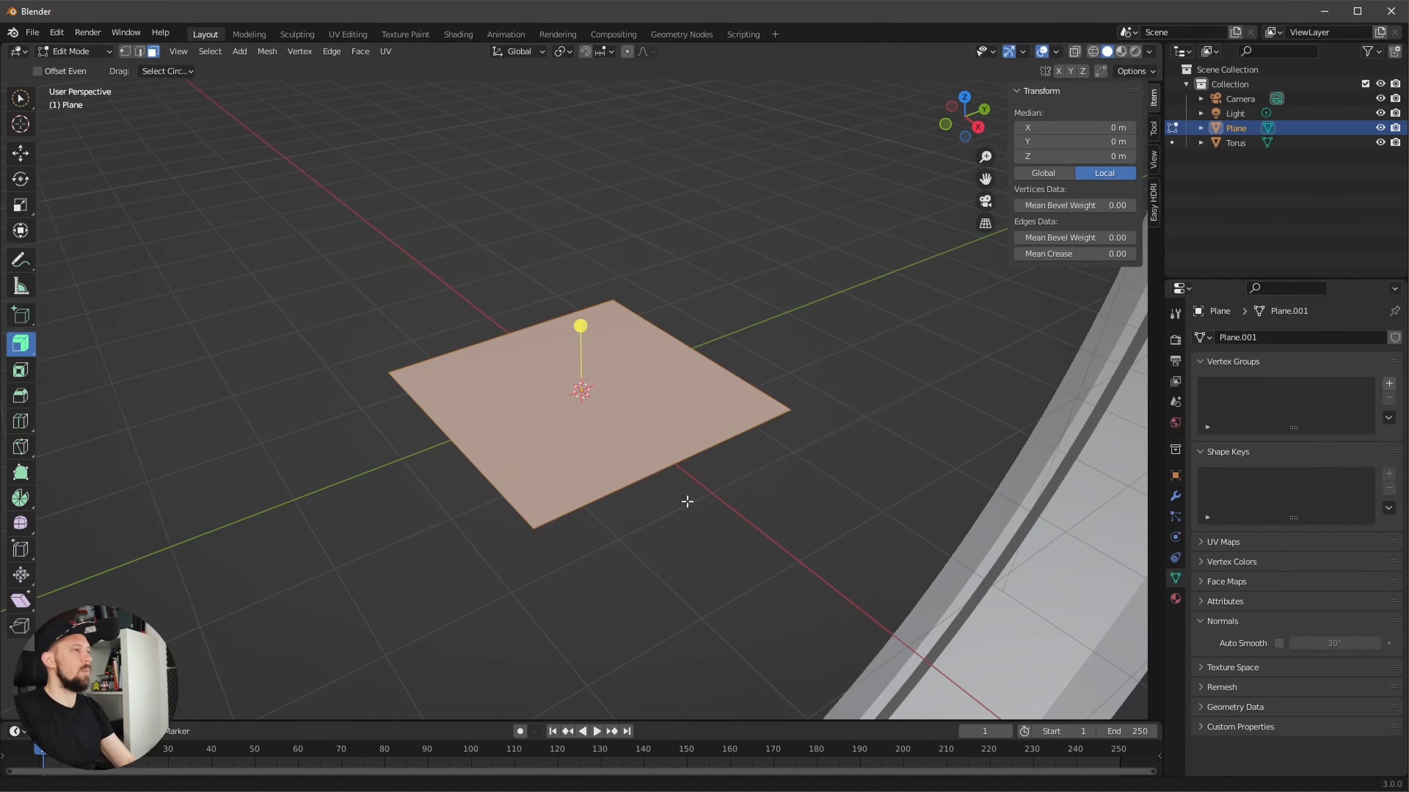
right_click(611, 405)
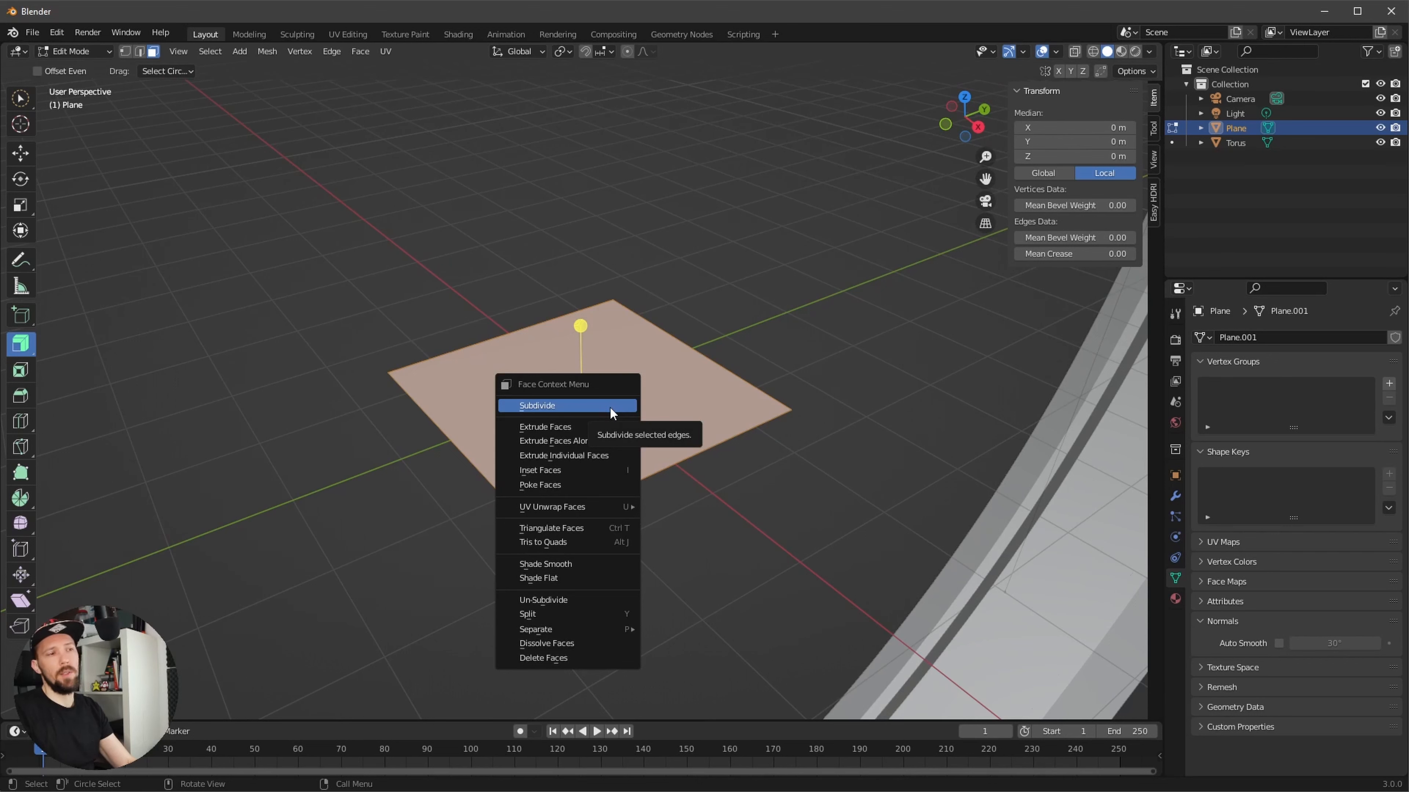
click(605, 404)
right_click(616, 408)
click(615, 408)
right_click(620, 405)
click(620, 406)
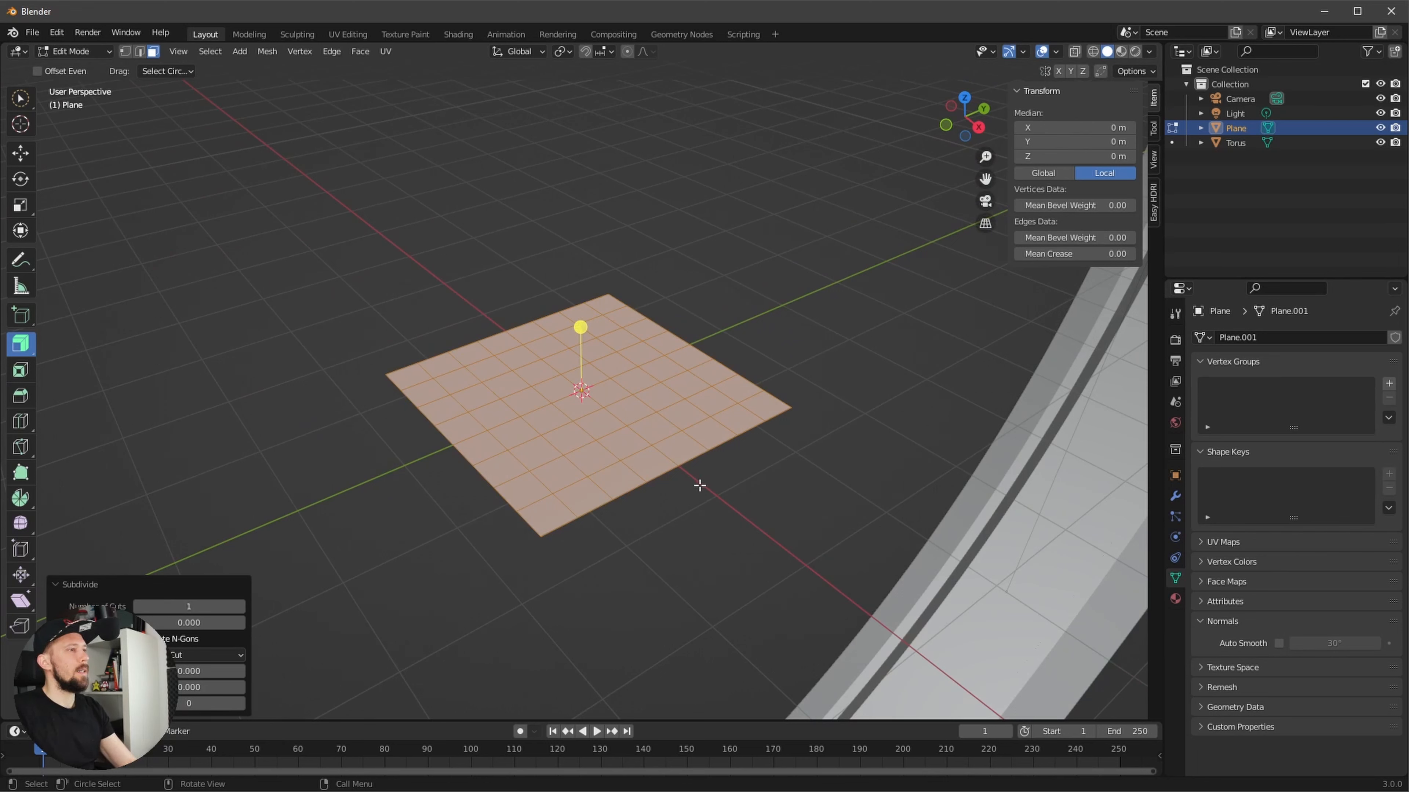
key(Tab)
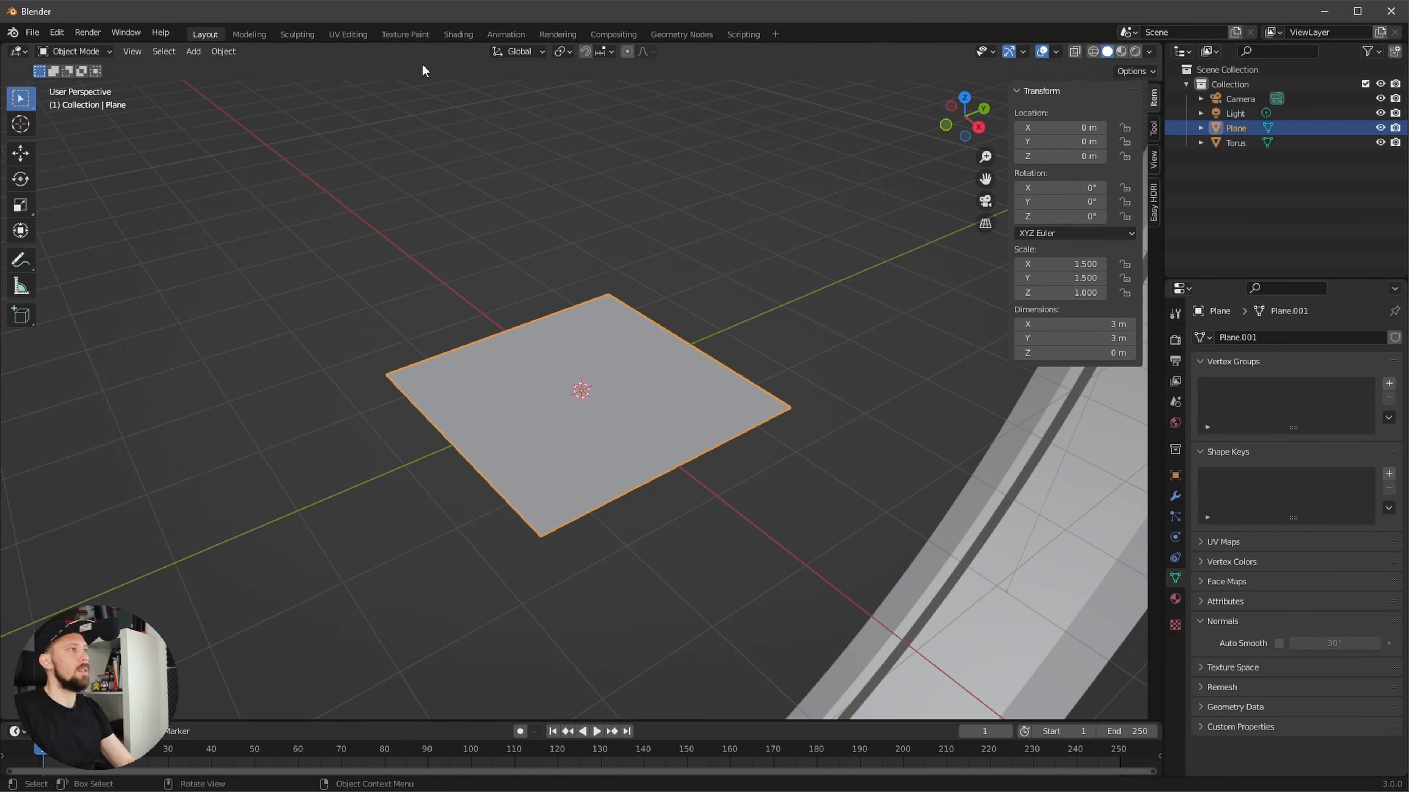
- Switch to the Shading workspace and give the plane a new material named M_city_A
click(454, 31)
middle_drag(733, 400, 740, 345)
click(719, 471)
double_click(697, 471)
text(M)
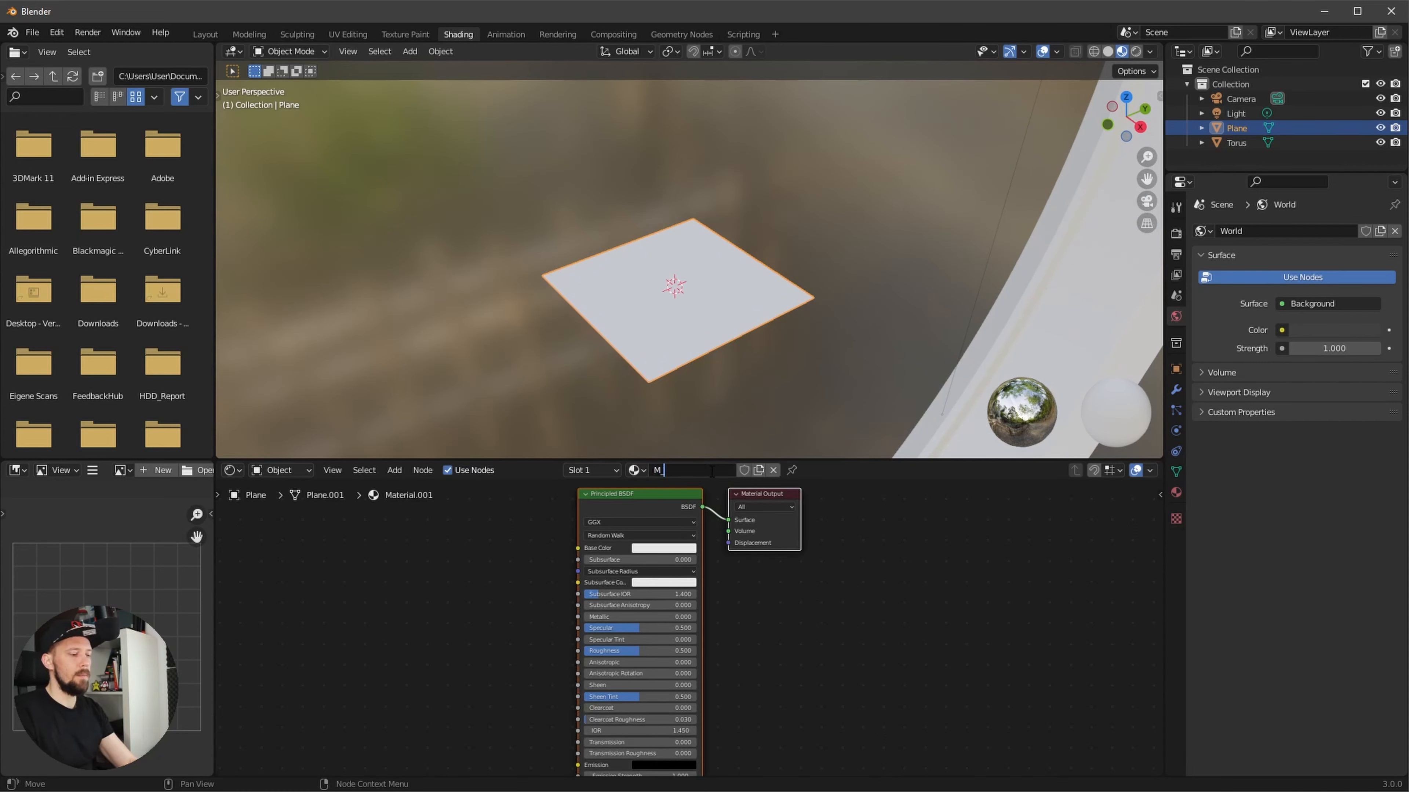
text(_city_A)
key(Return)
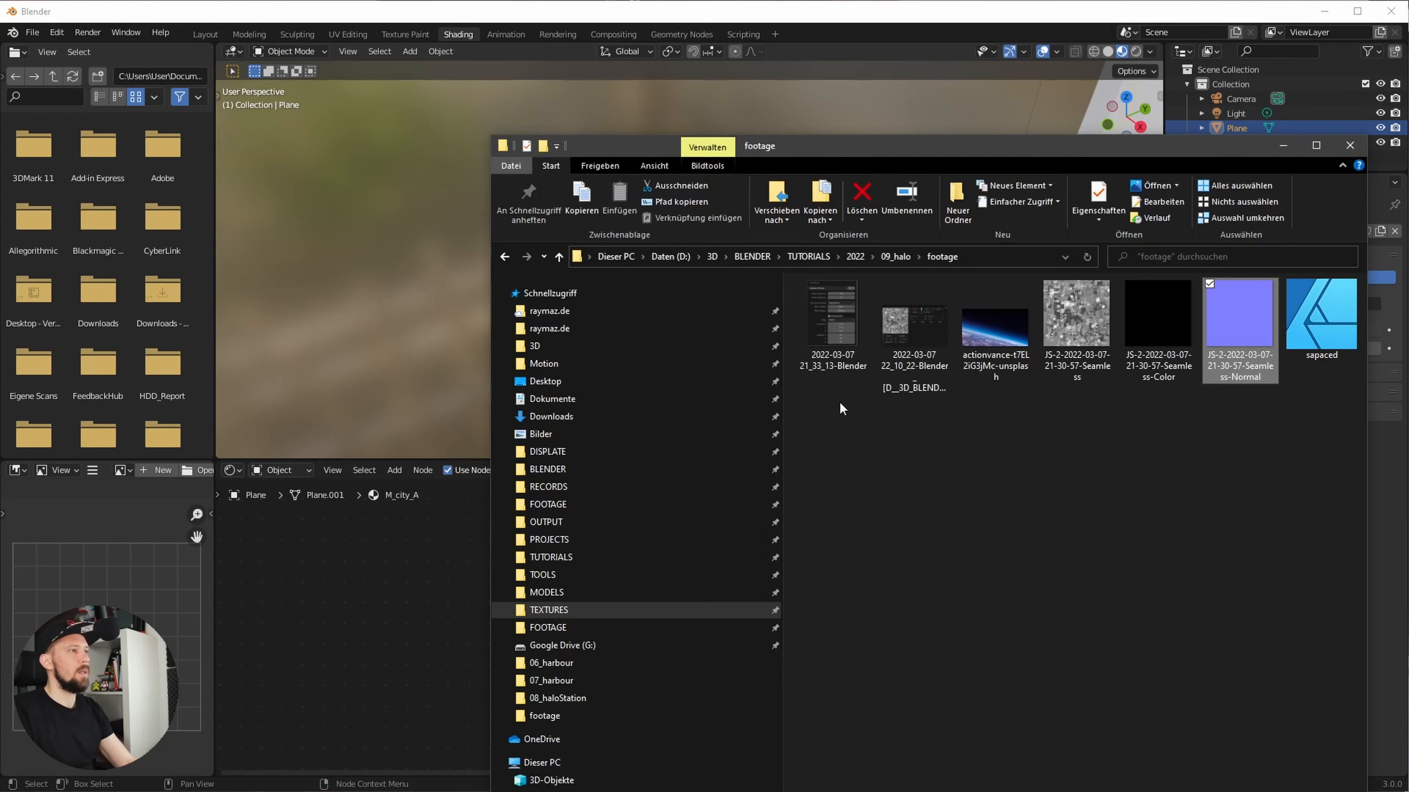
key(alt+Tab)
click(904, 336)
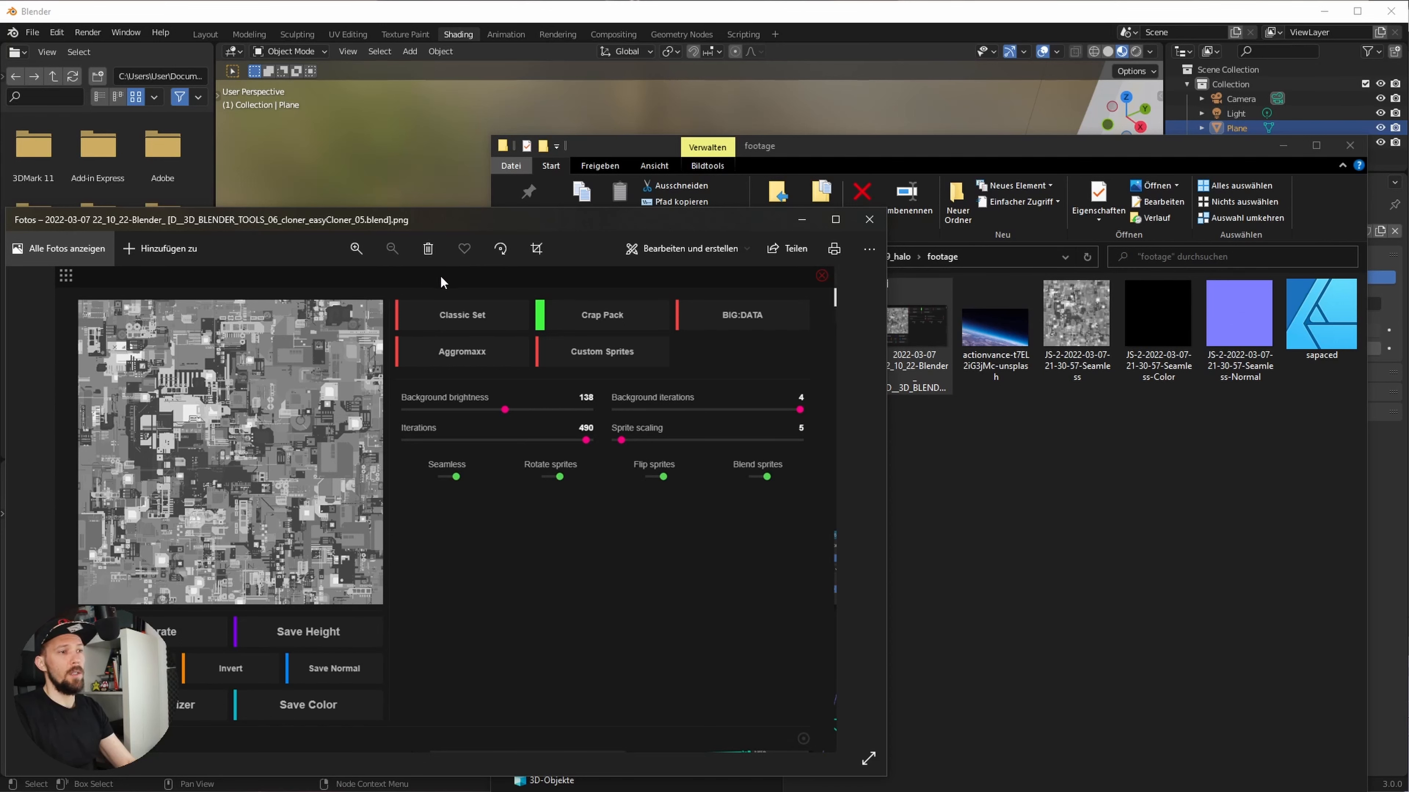
drag(505, 229, 746, 163)
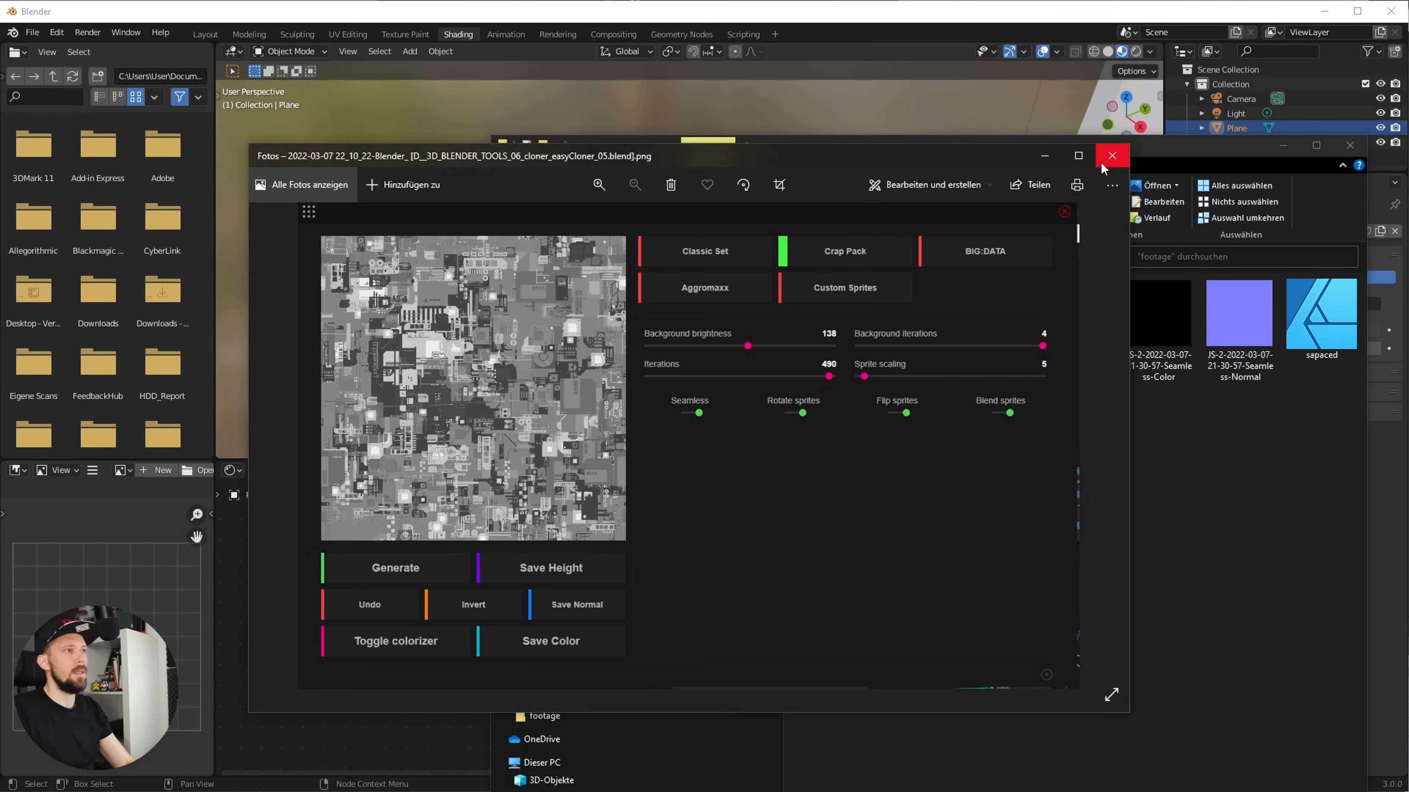
click(1113, 158)
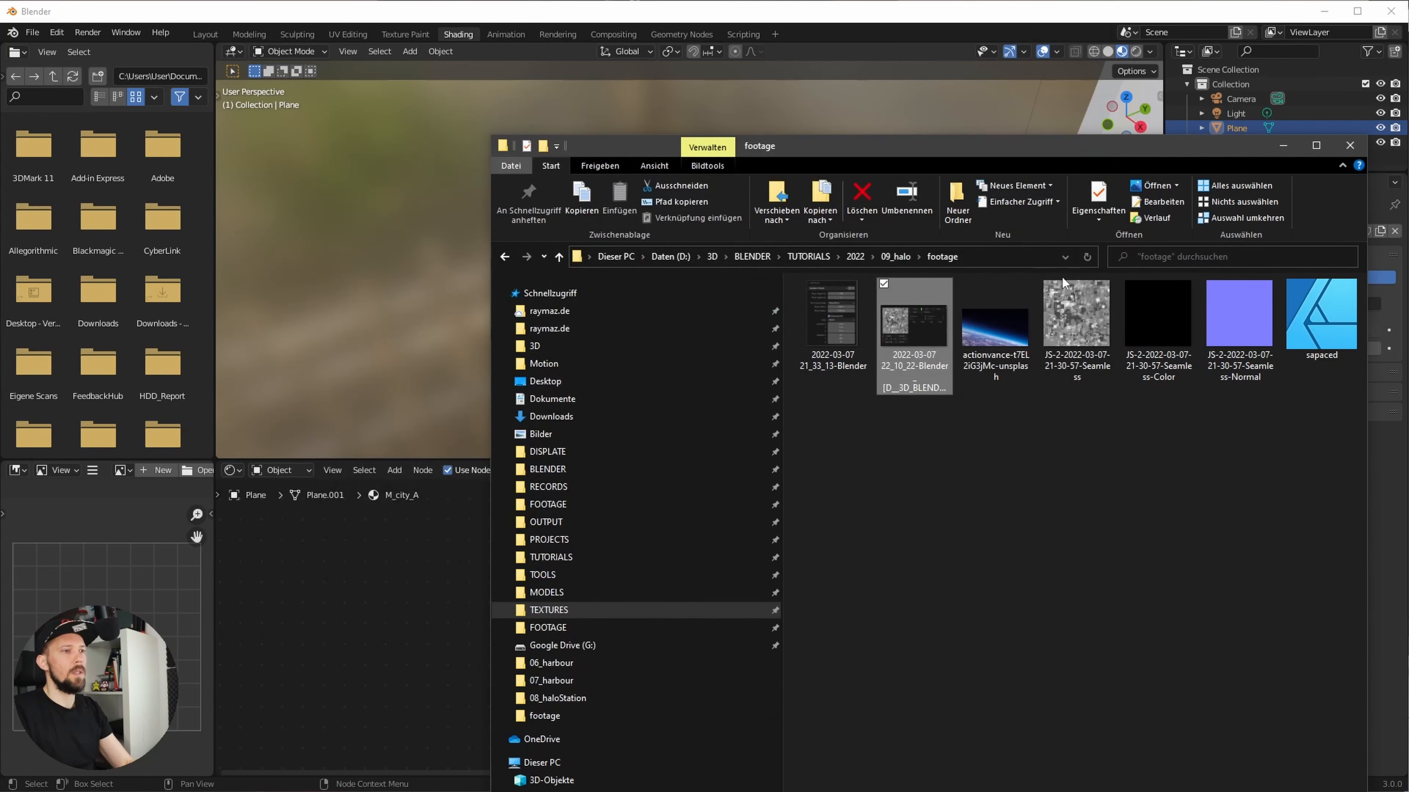
click(1088, 320)
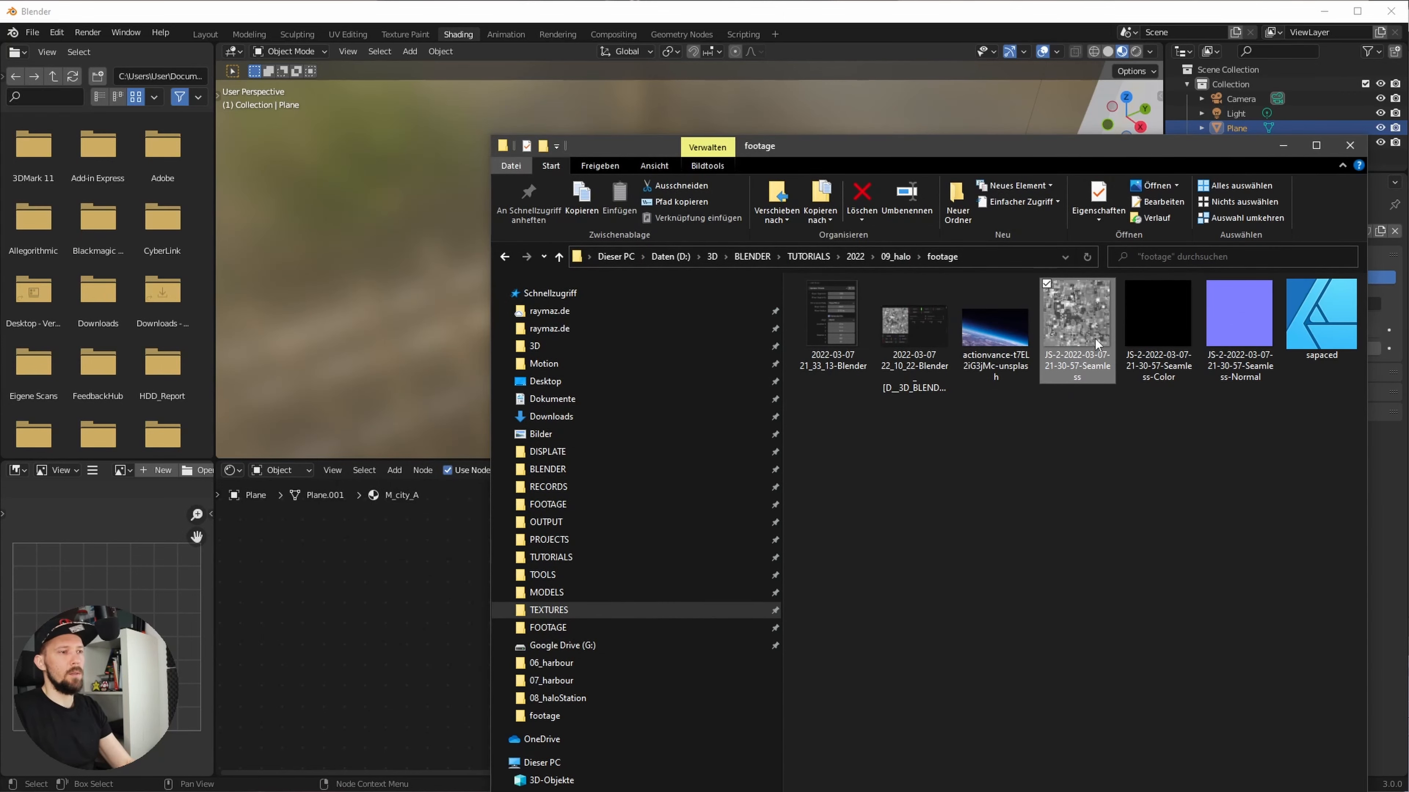
drag(1077, 326, 371, 583)
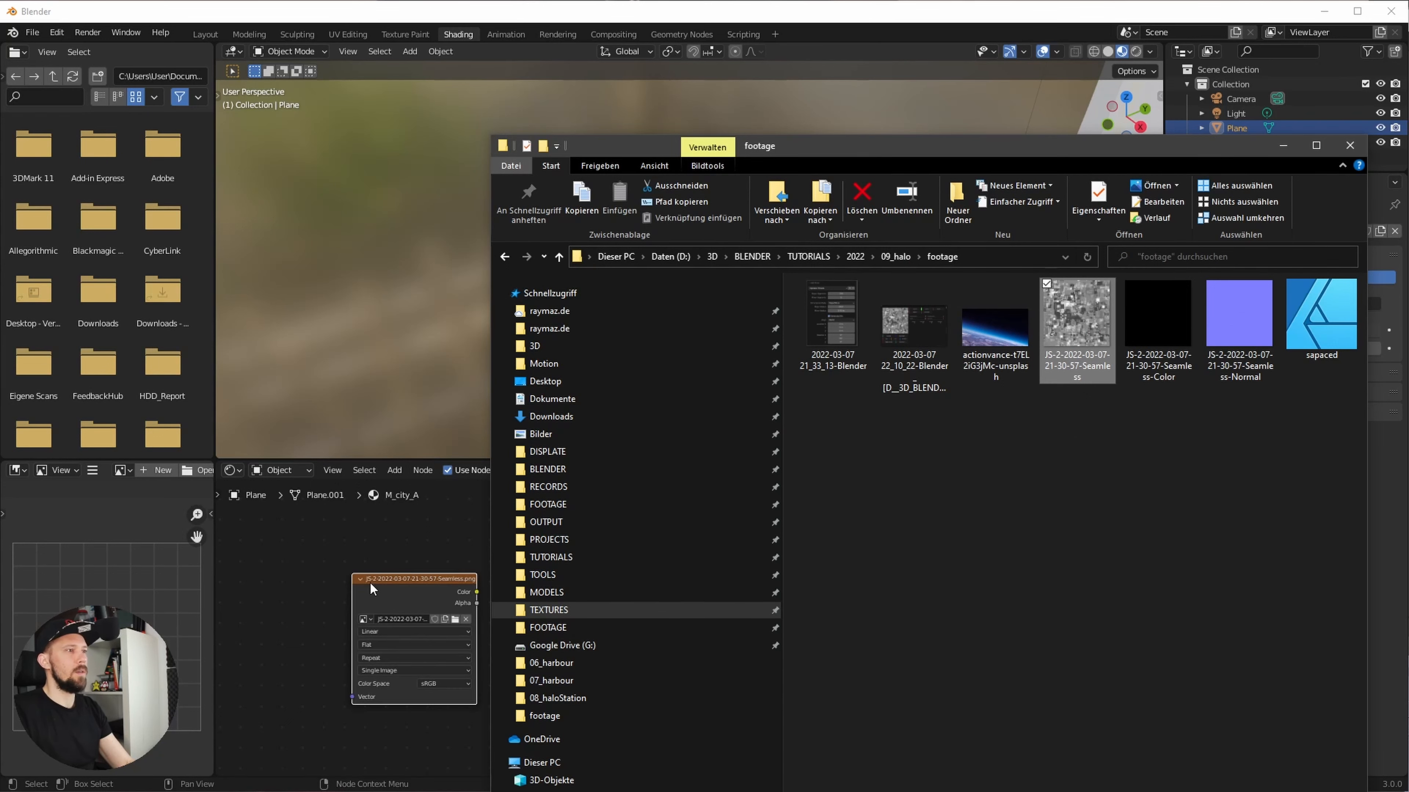
click(393, 572)
scroll(601, 591, down, 5)
middle_drag(464, 586, 597, 551)
scroll(469, 585, up, 4)
drag(558, 524, 331, 541)
click(398, 646)
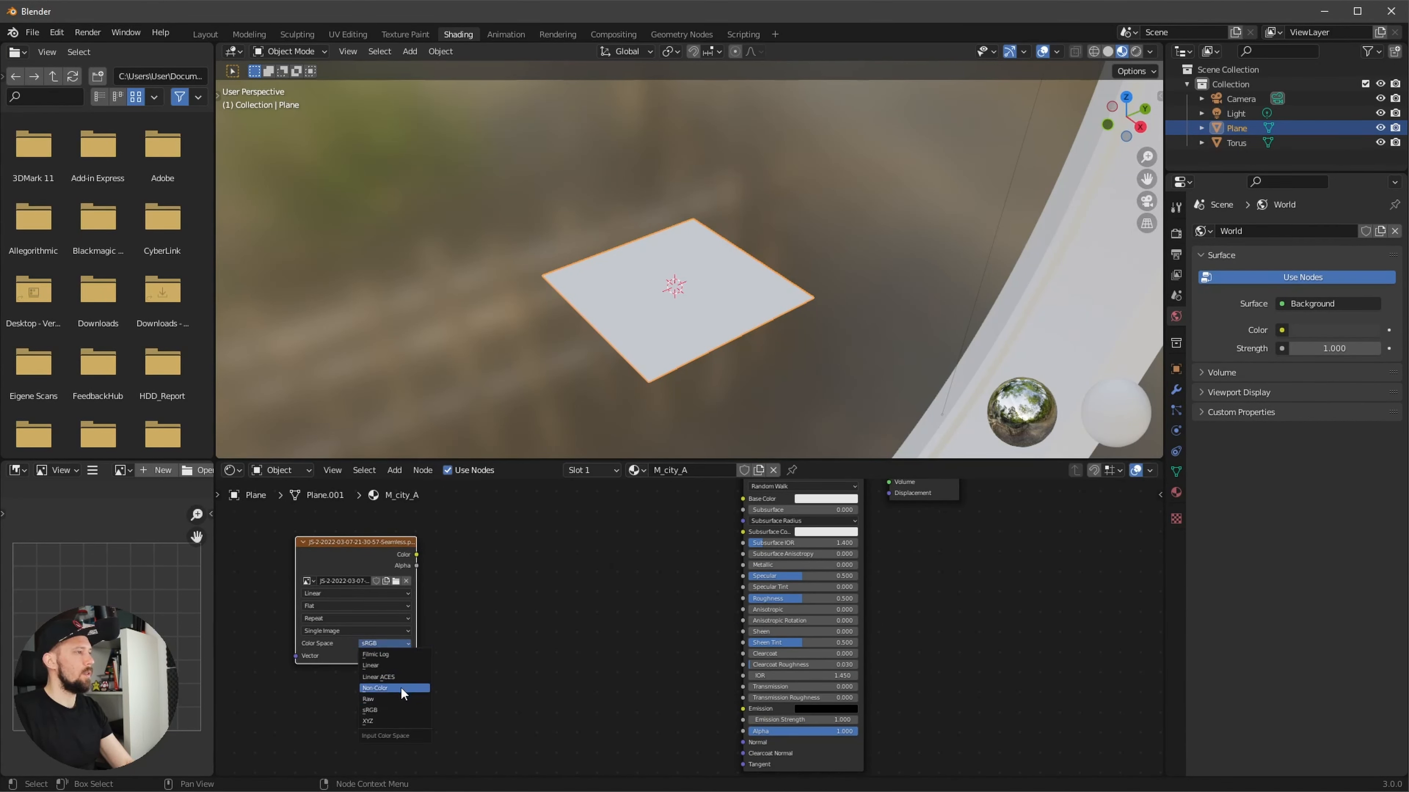
click(404, 694)
- Add a Displacement node between the image texture and the Principled BSDF
middle_drag(481, 599, 559, 610)
scroll(580, 592, down, 1)
middle_drag(615, 564, 613, 598)
key(shift+a)
click(615, 607)
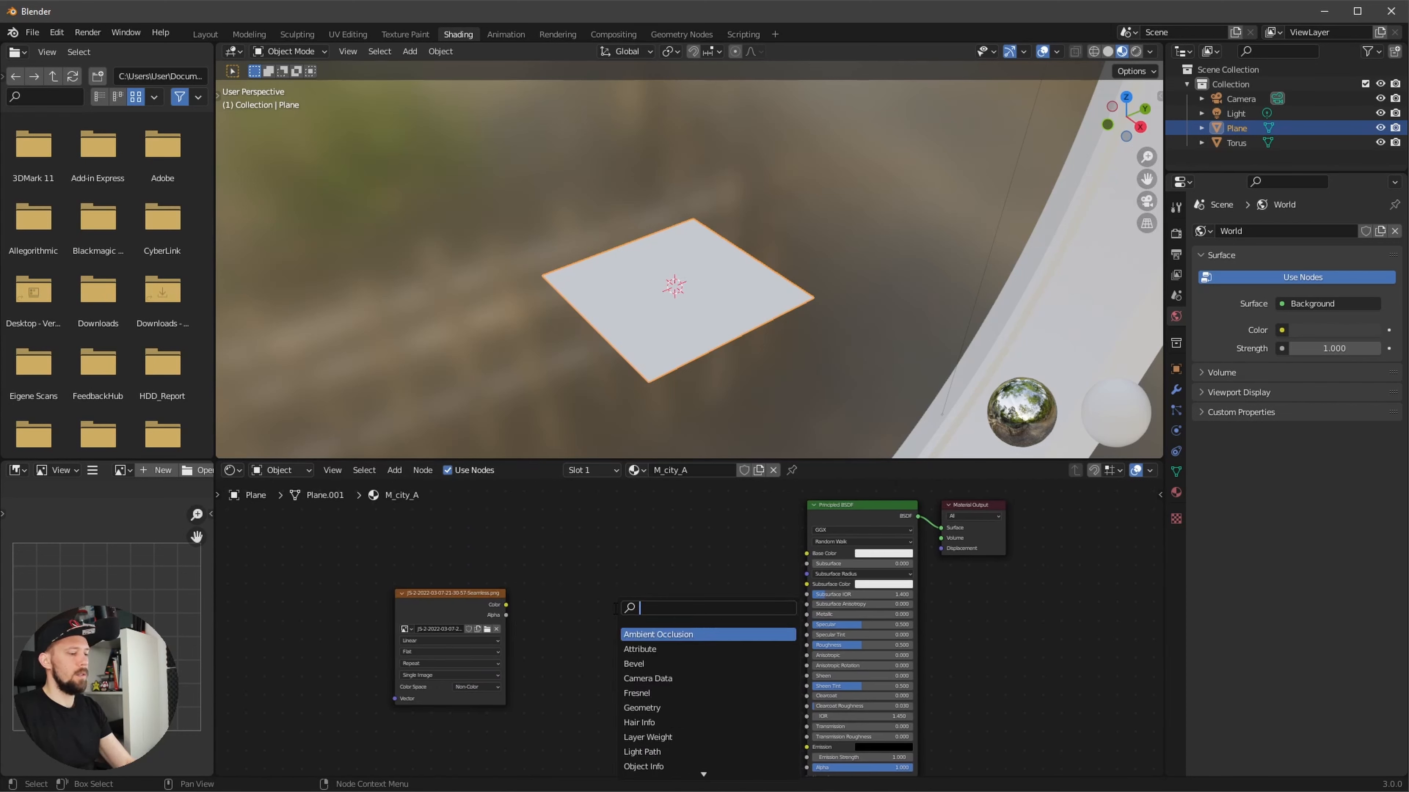
text(disp)
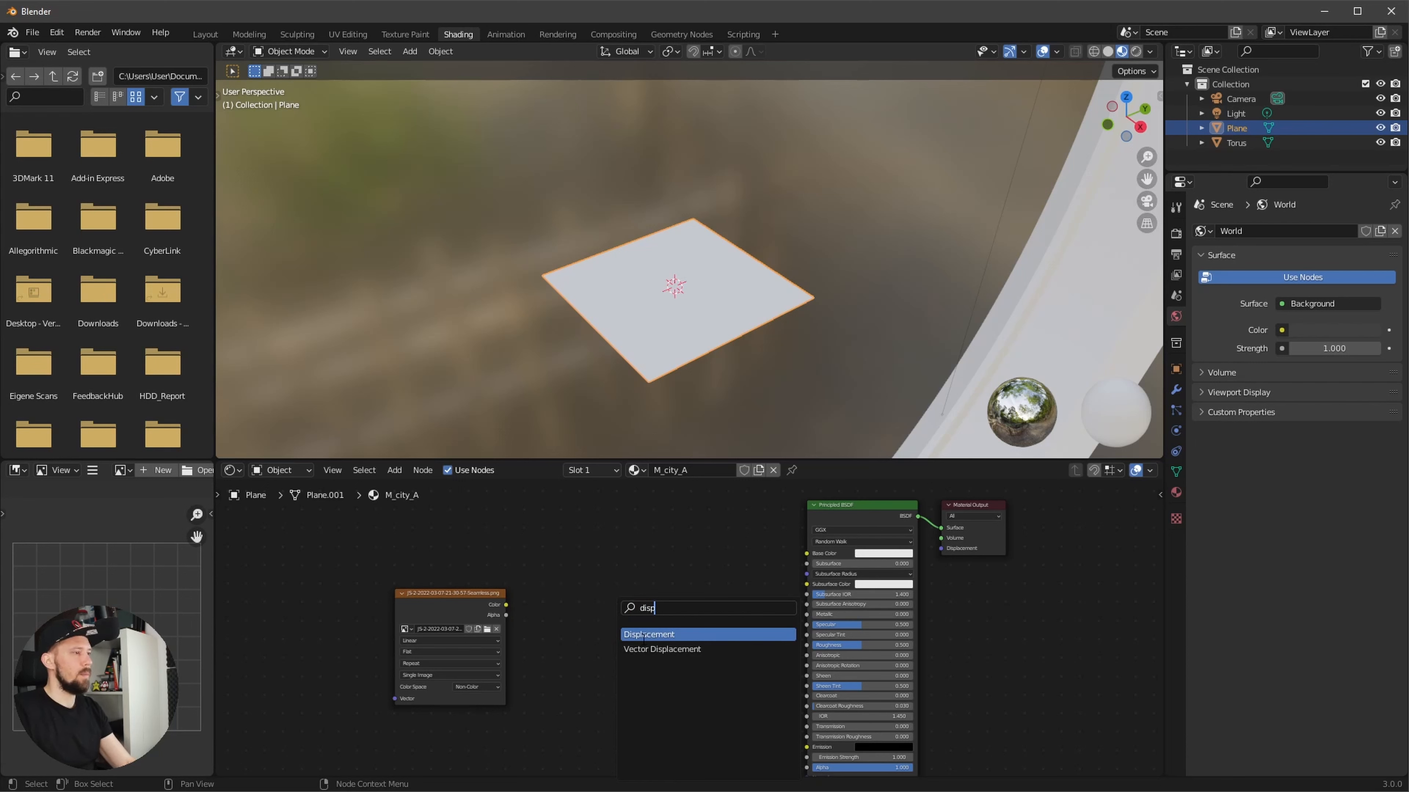
click(643, 636)
click(632, 644)
- Connect the image texture's Color to the Displacement node's Height, and its Displacement output to the Material Output's Displacement input
scroll(525, 670, up, 2)
drag(416, 593, 432, 599)
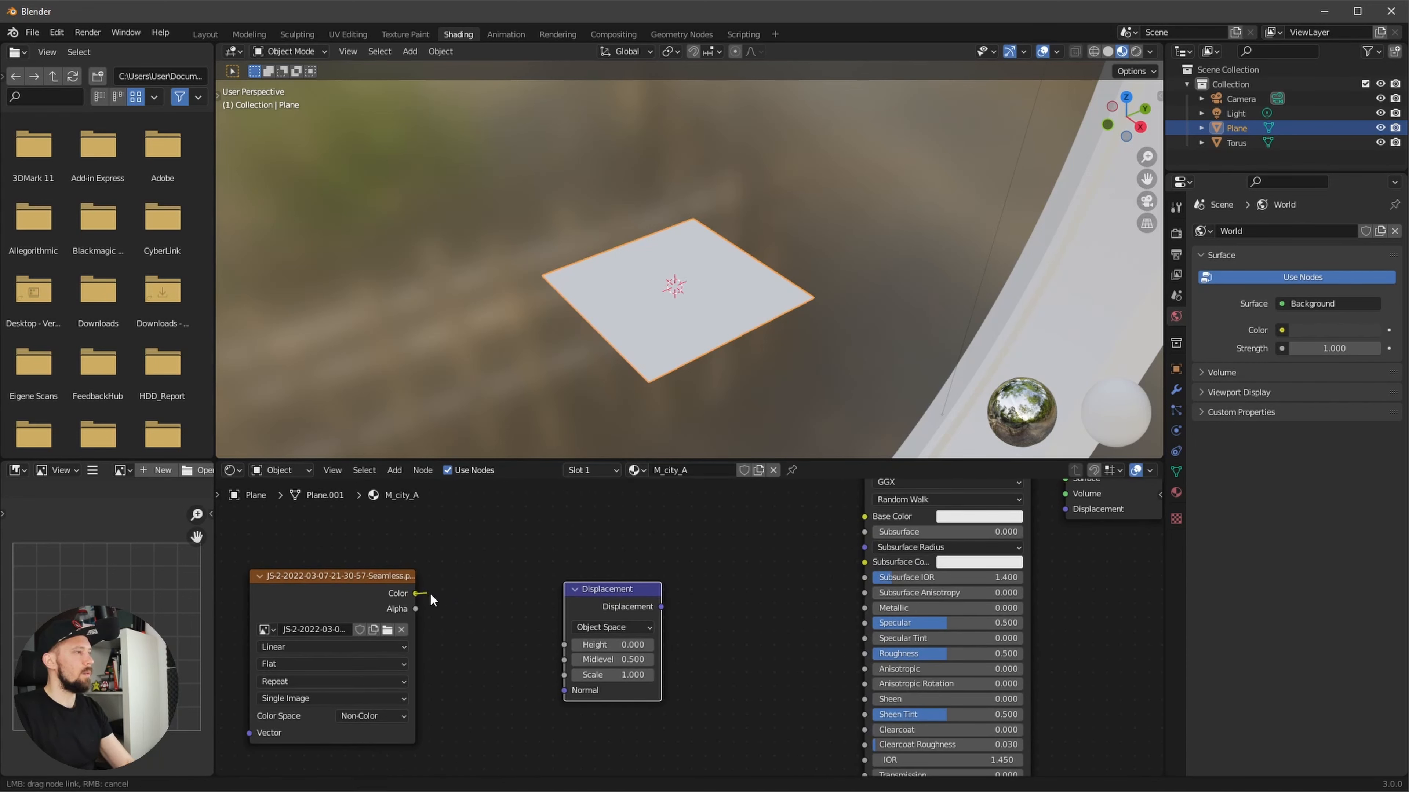
drag(567, 655, 566, 650)
scroll(680, 654, down, 2)
middle_drag(674, 615, 639, 626)
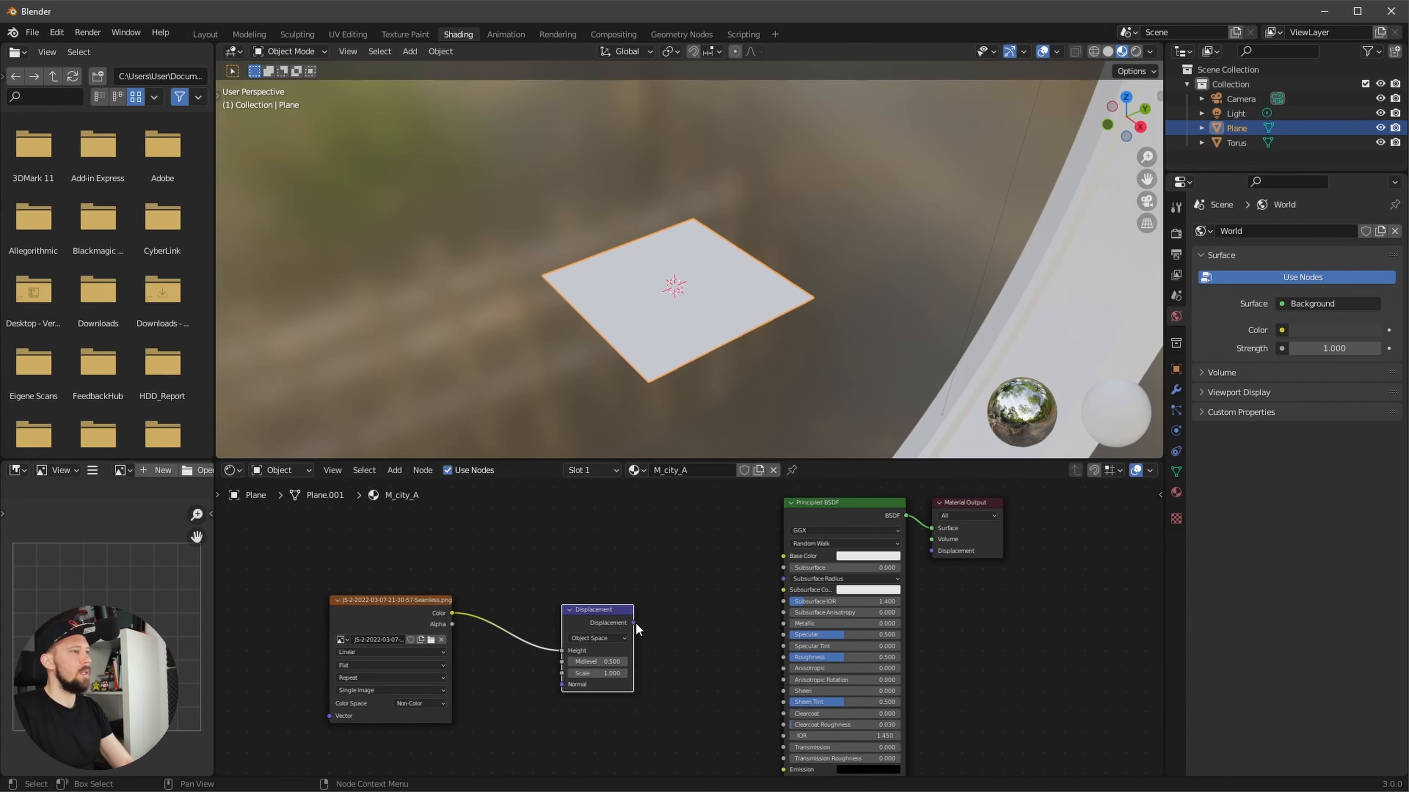
drag(634, 622, 931, 551)
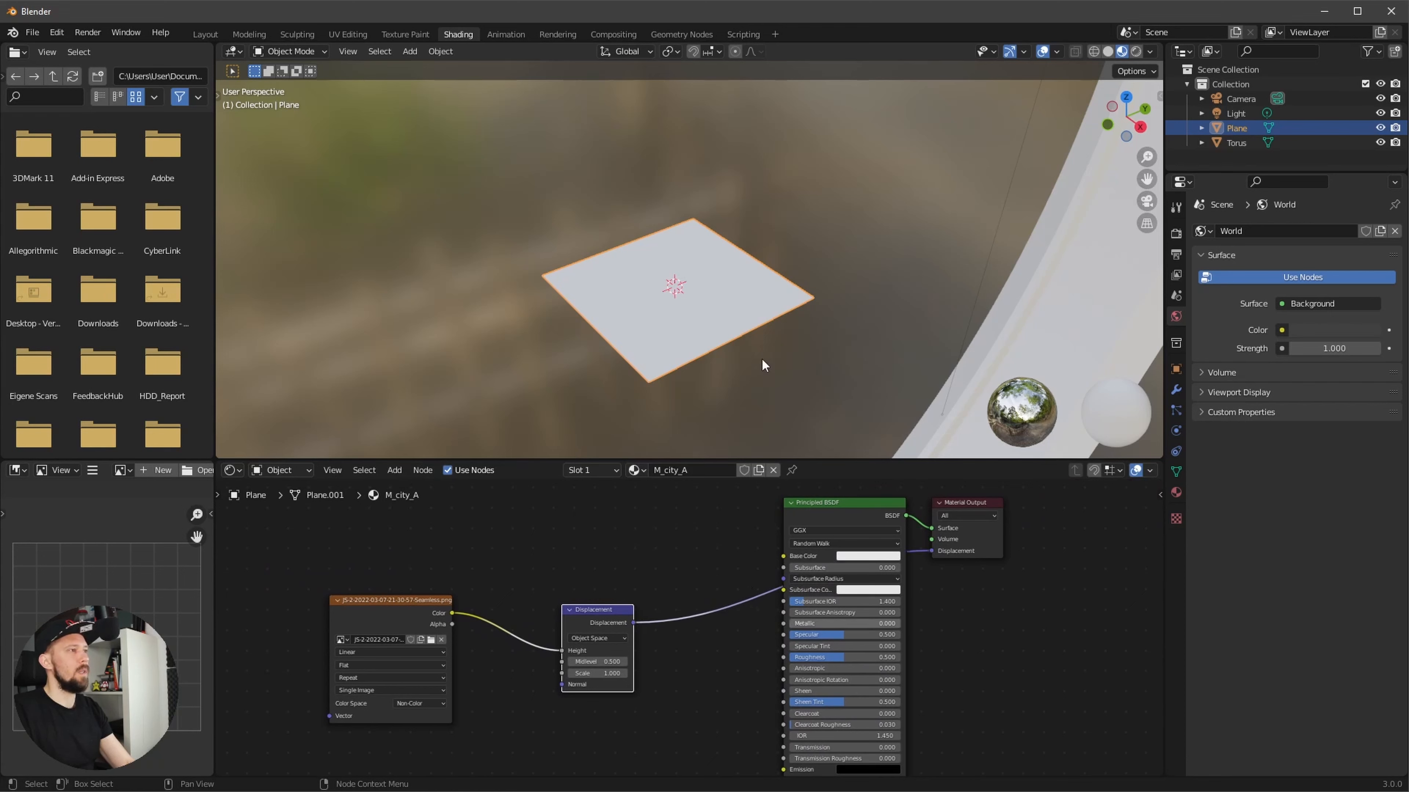
- Switch the viewport to Rendered shading to preview the displacement texture on the plane
shift+middle_drag(687, 376, 718, 360)
scroll(821, 320, up, 4)
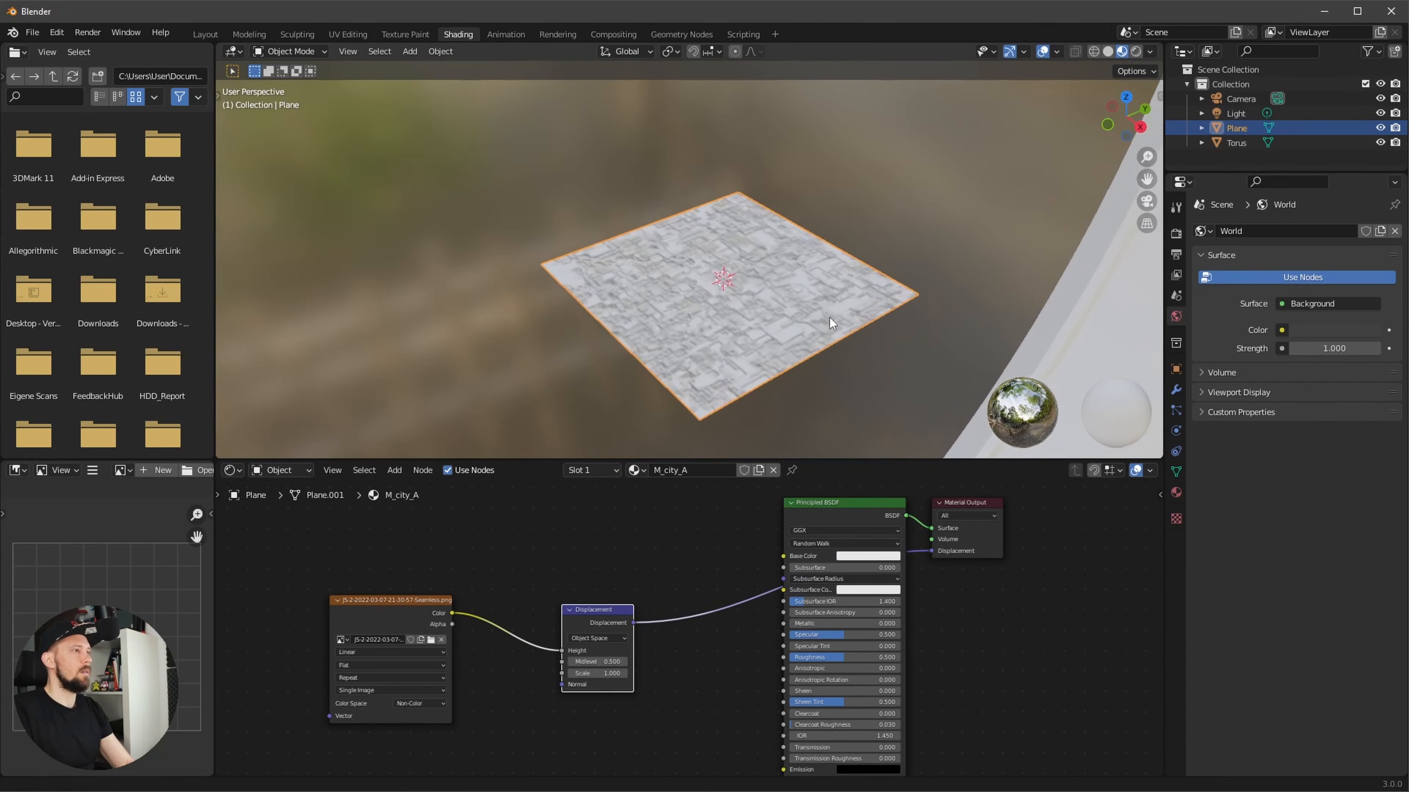
shift+middle_drag(829, 350, 729, 330)
scroll(776, 332, down, 1)
scroll(798, 330, up, 1)
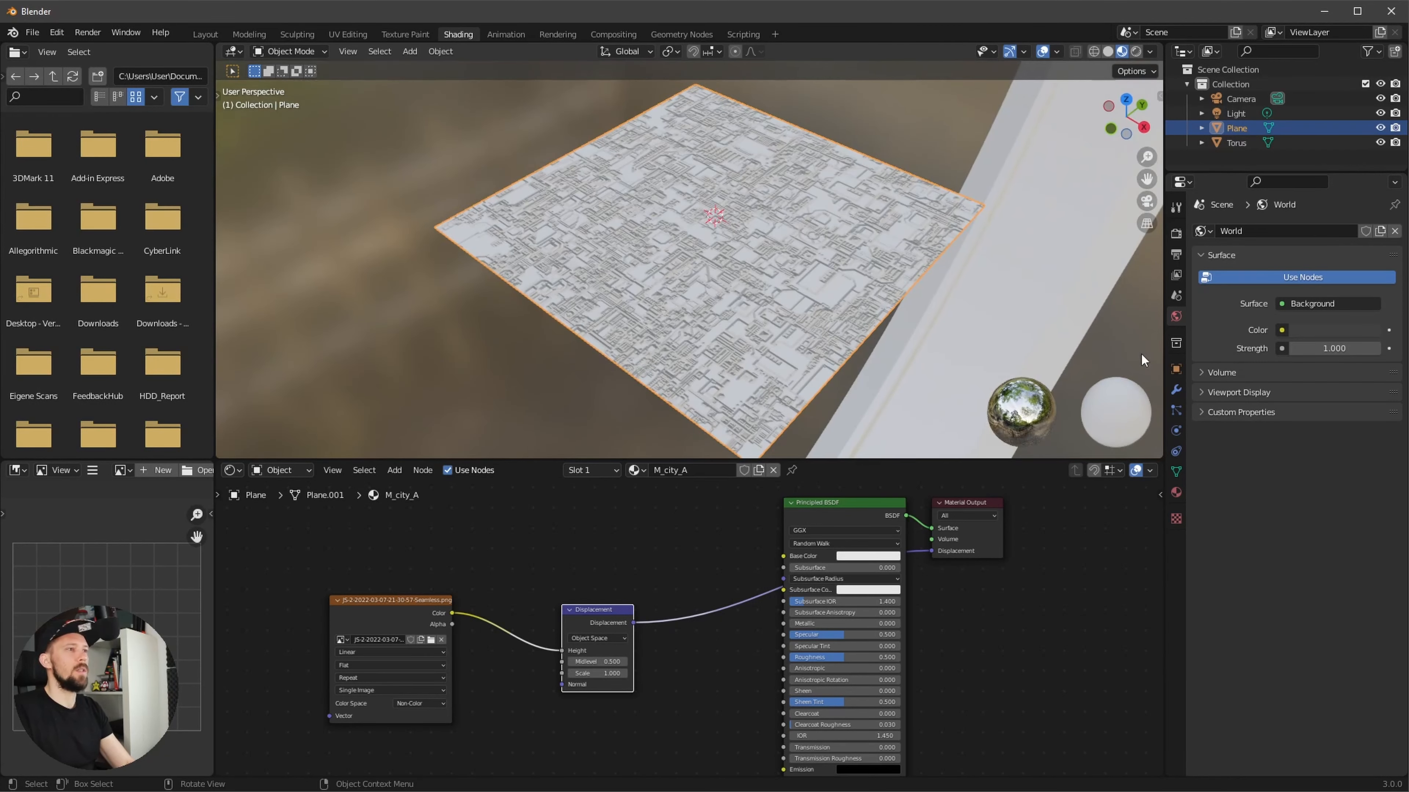
middle_drag(783, 386, 845, 381)
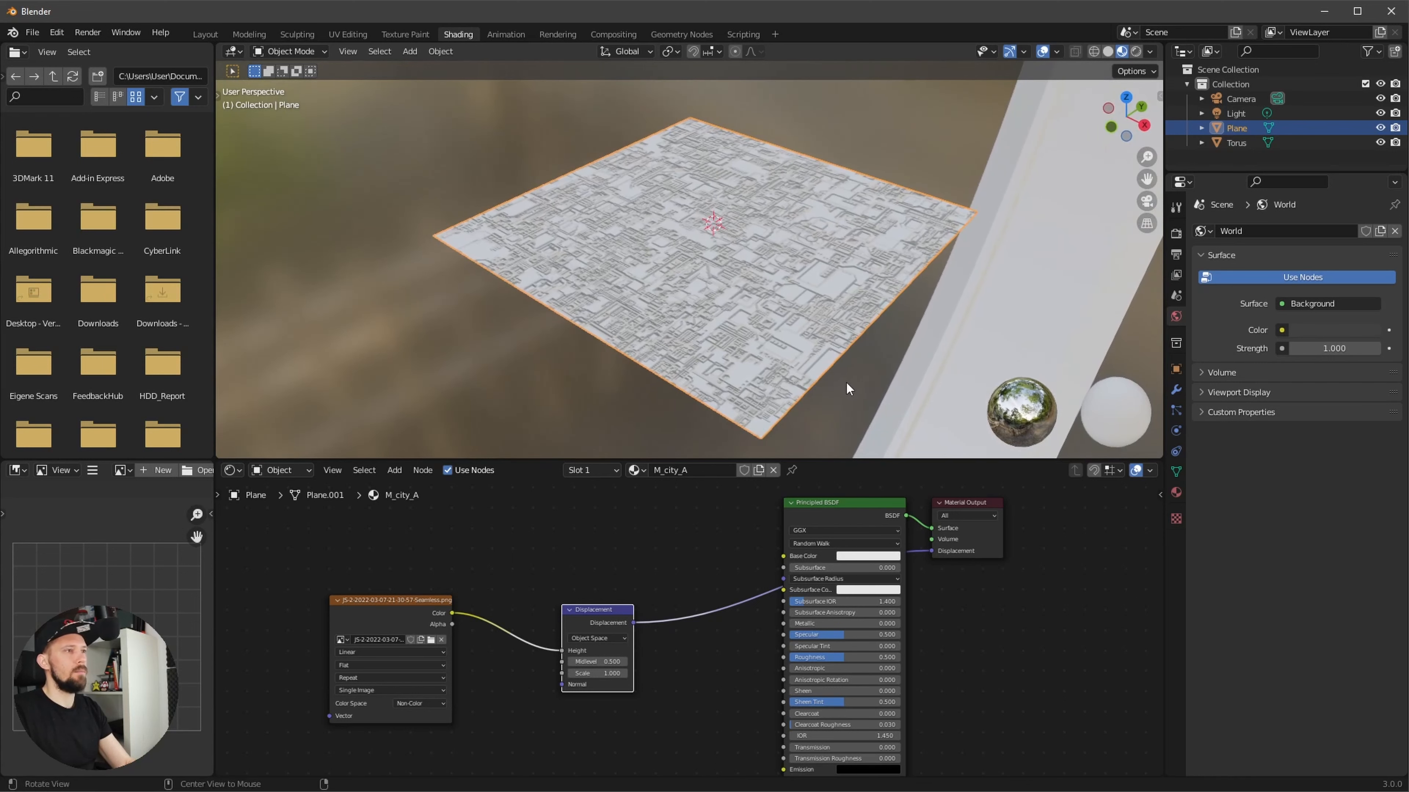
key(z)
click(938, 326)
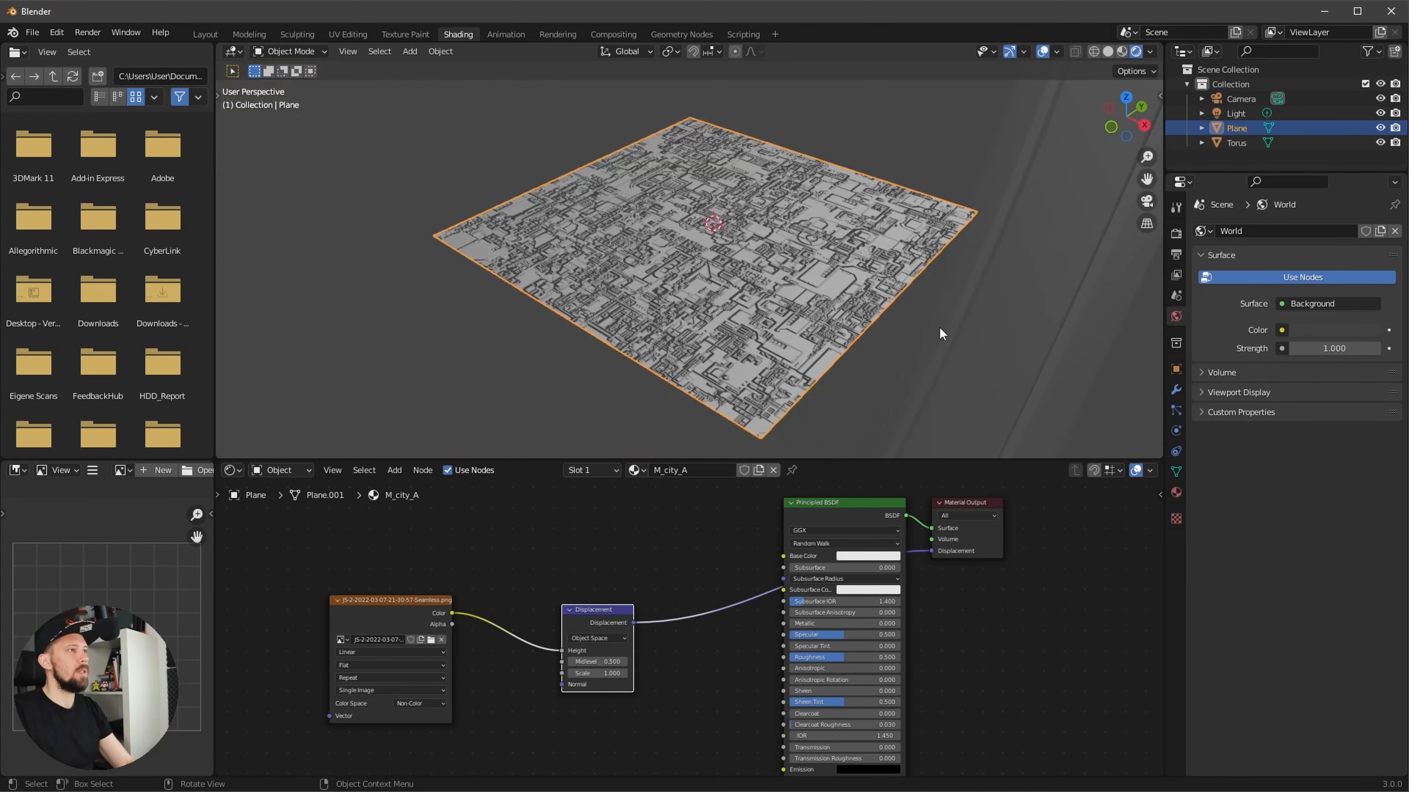
- Set the render engine to Cycles and its device to GPU Compute
click(1176, 234)
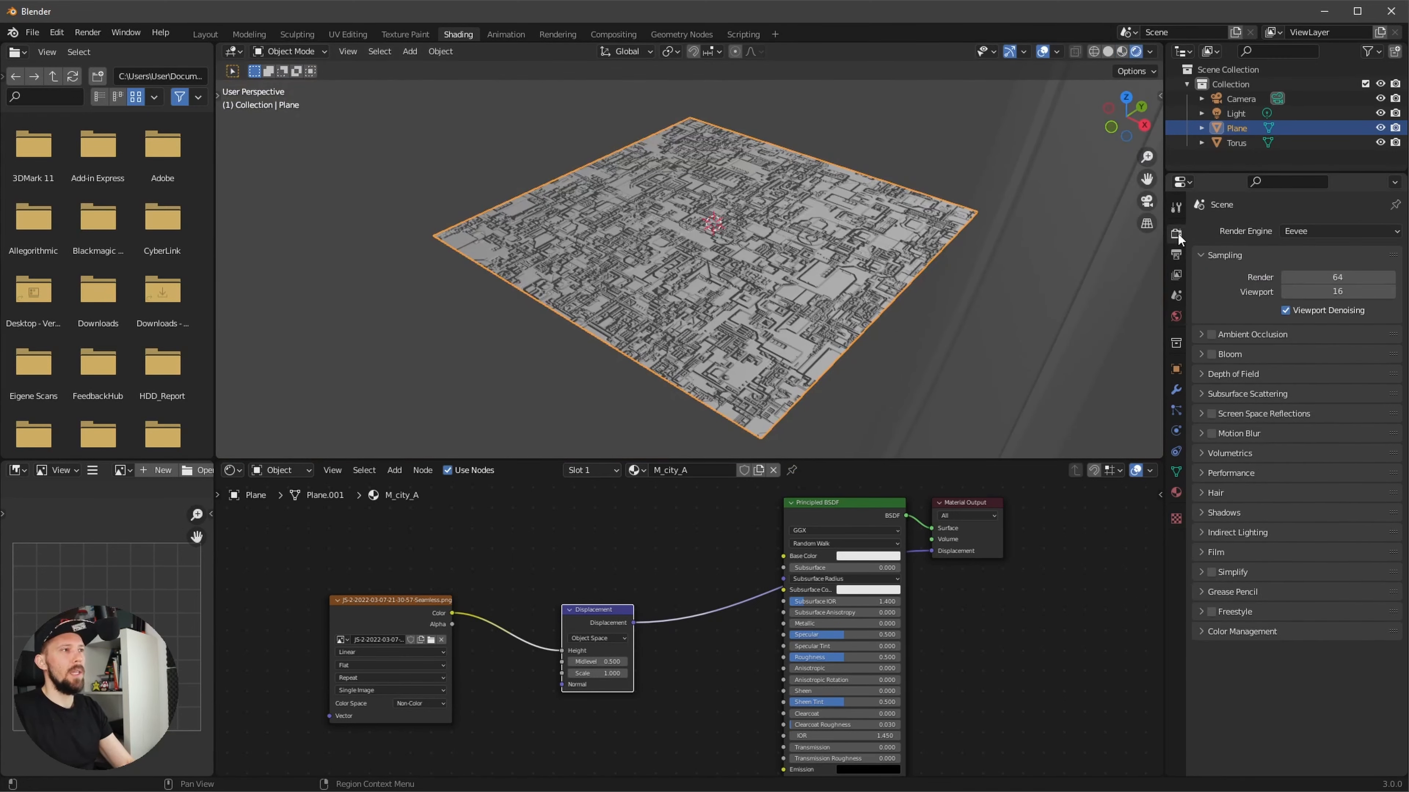
click(1311, 228)
click(1340, 281)
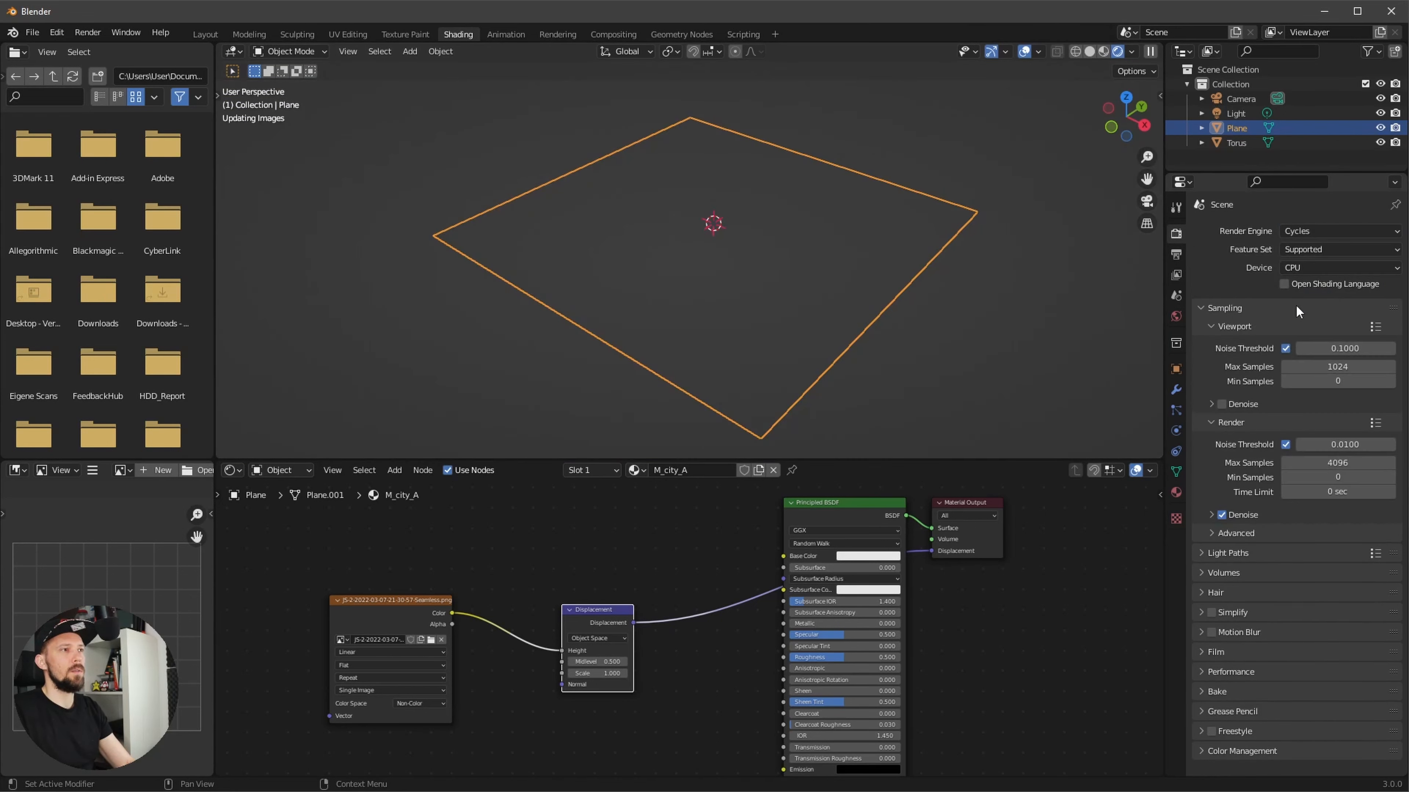
click(1322, 270)
click(1320, 301)
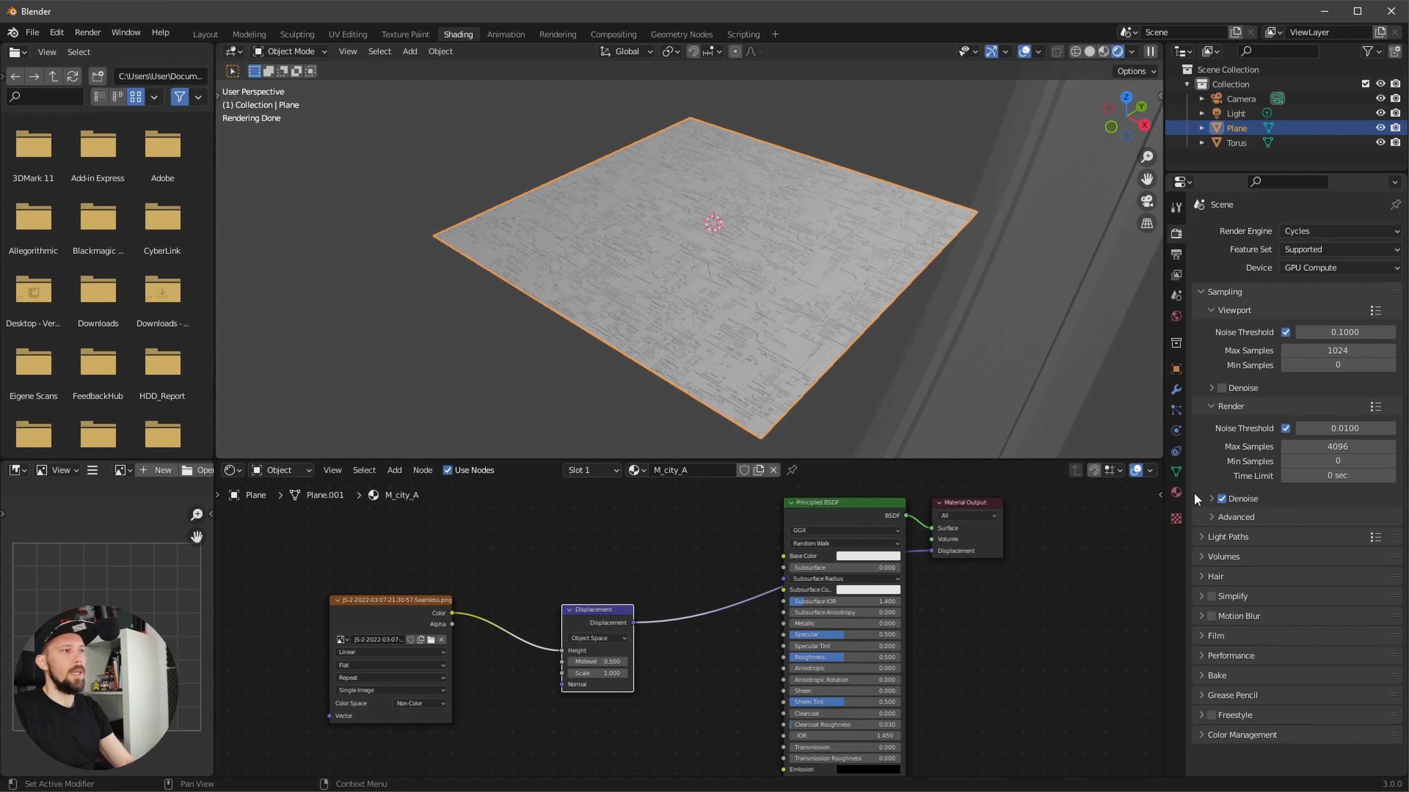
- Set the M_city_A material's surface displacement method to Displacement and Bump
click(1175, 492)
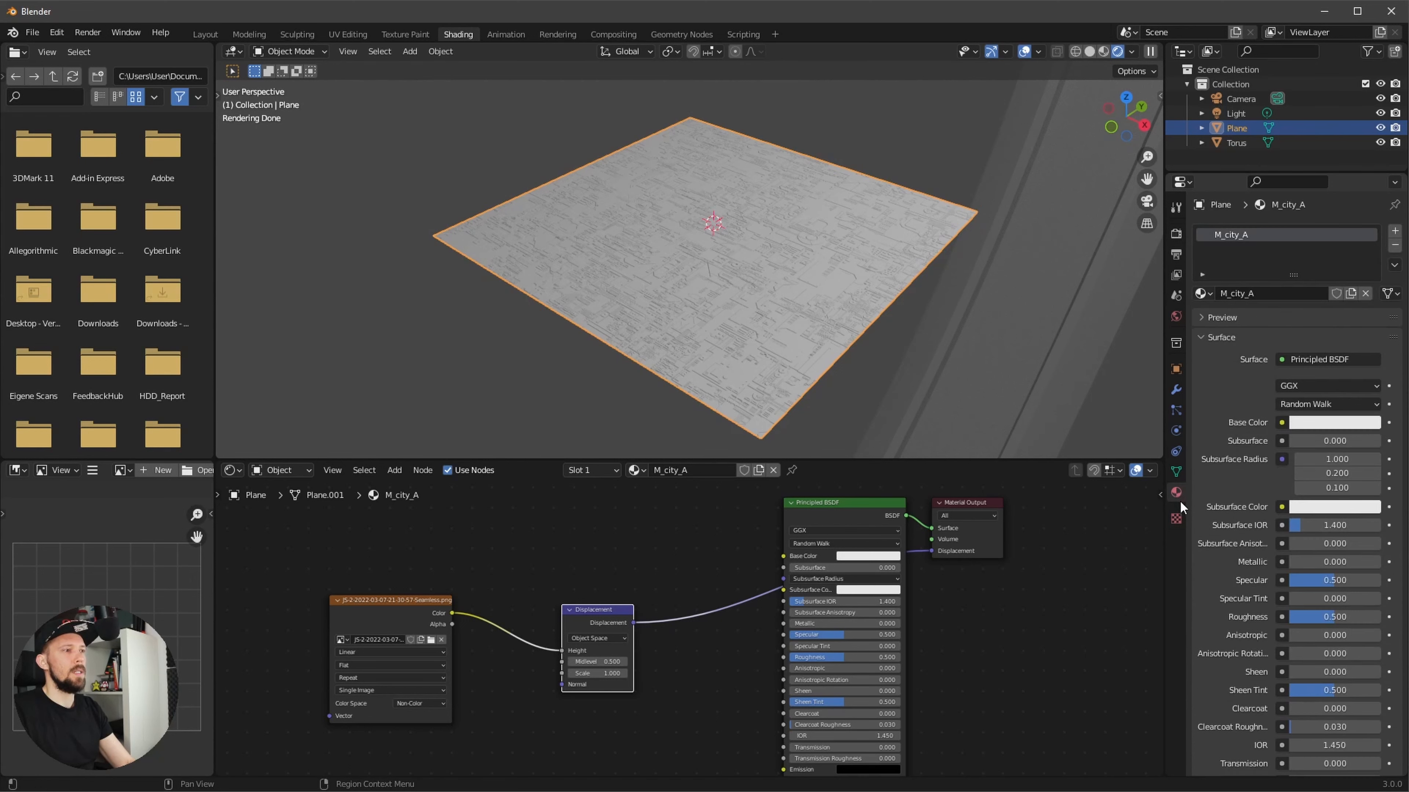
scroll(1226, 593, down, 10)
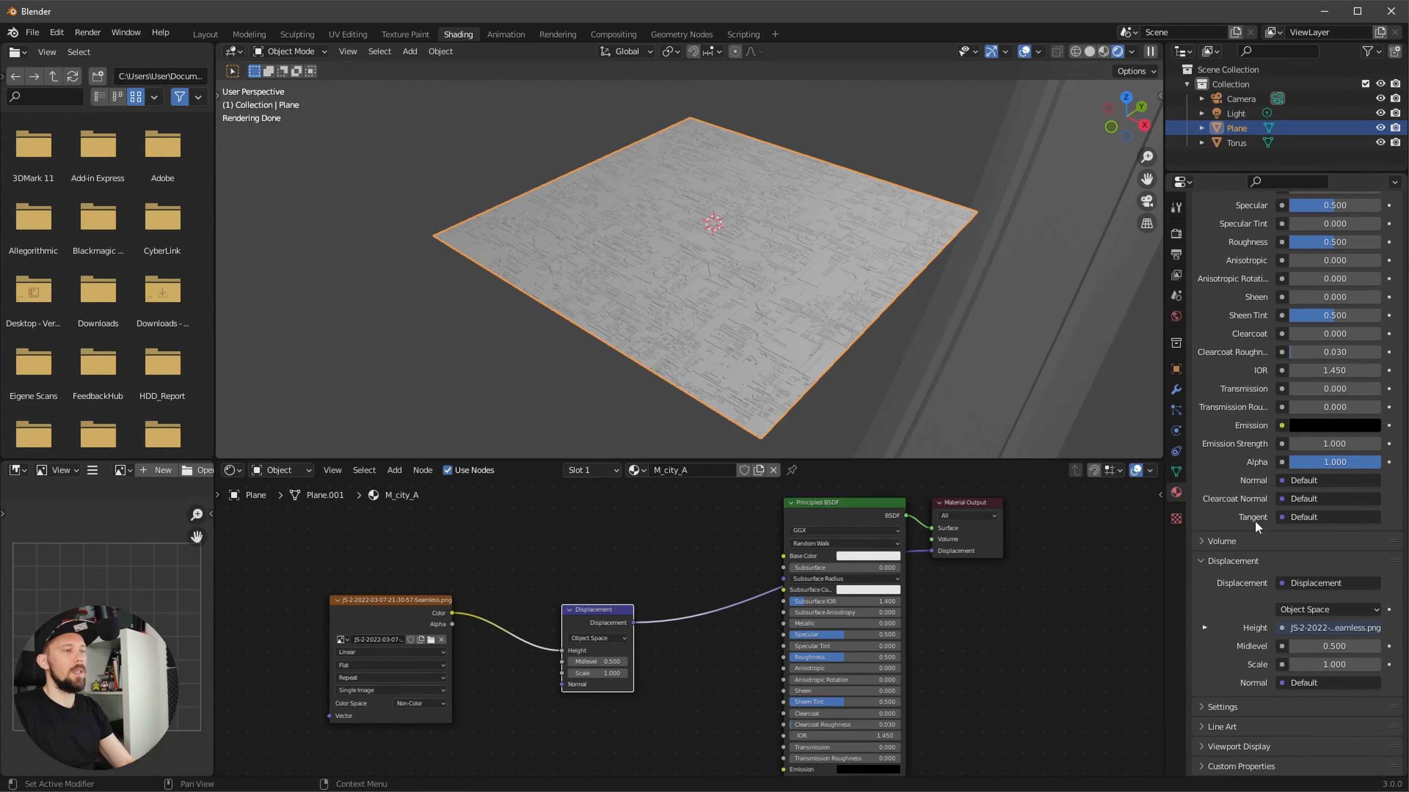
click(1201, 705)
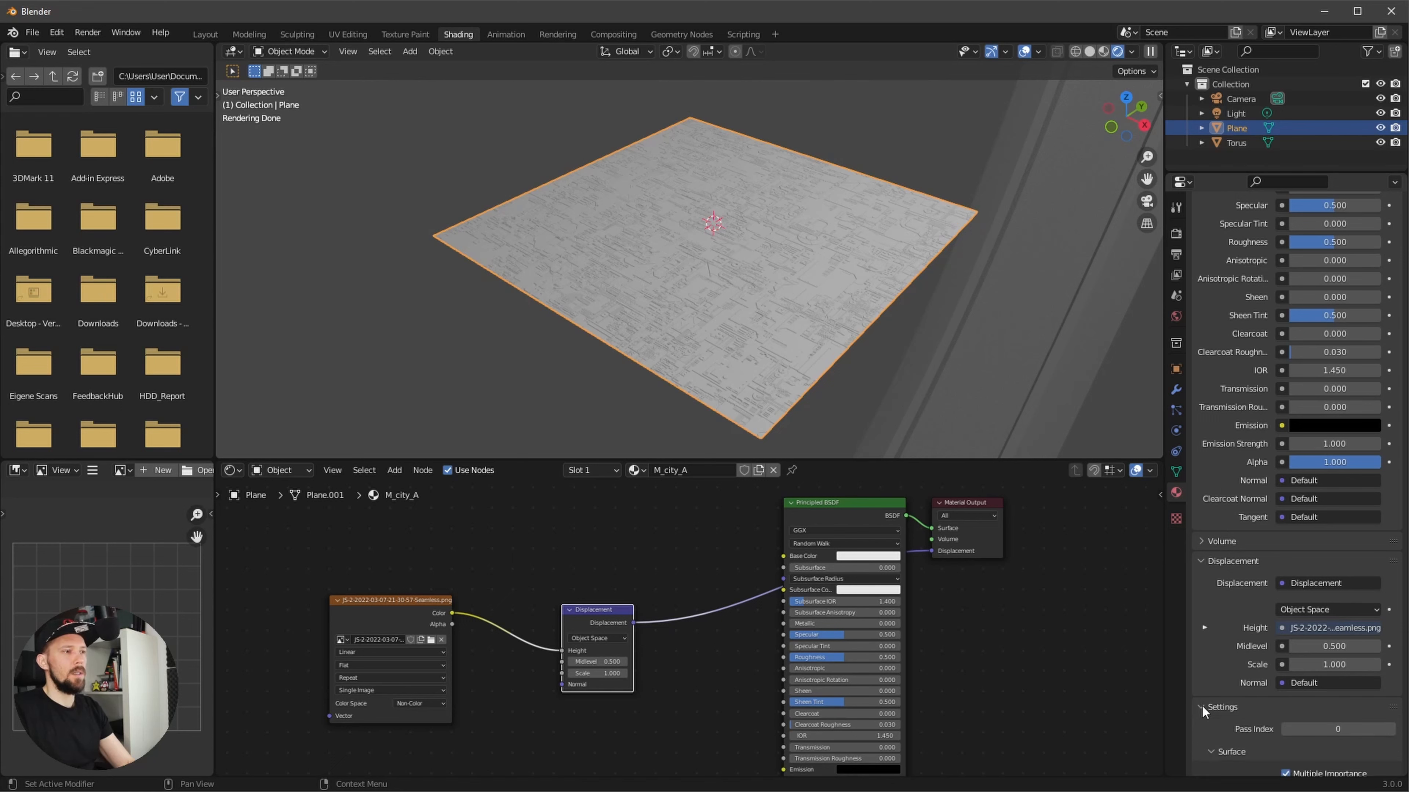
scroll(1246, 427, down, 5)
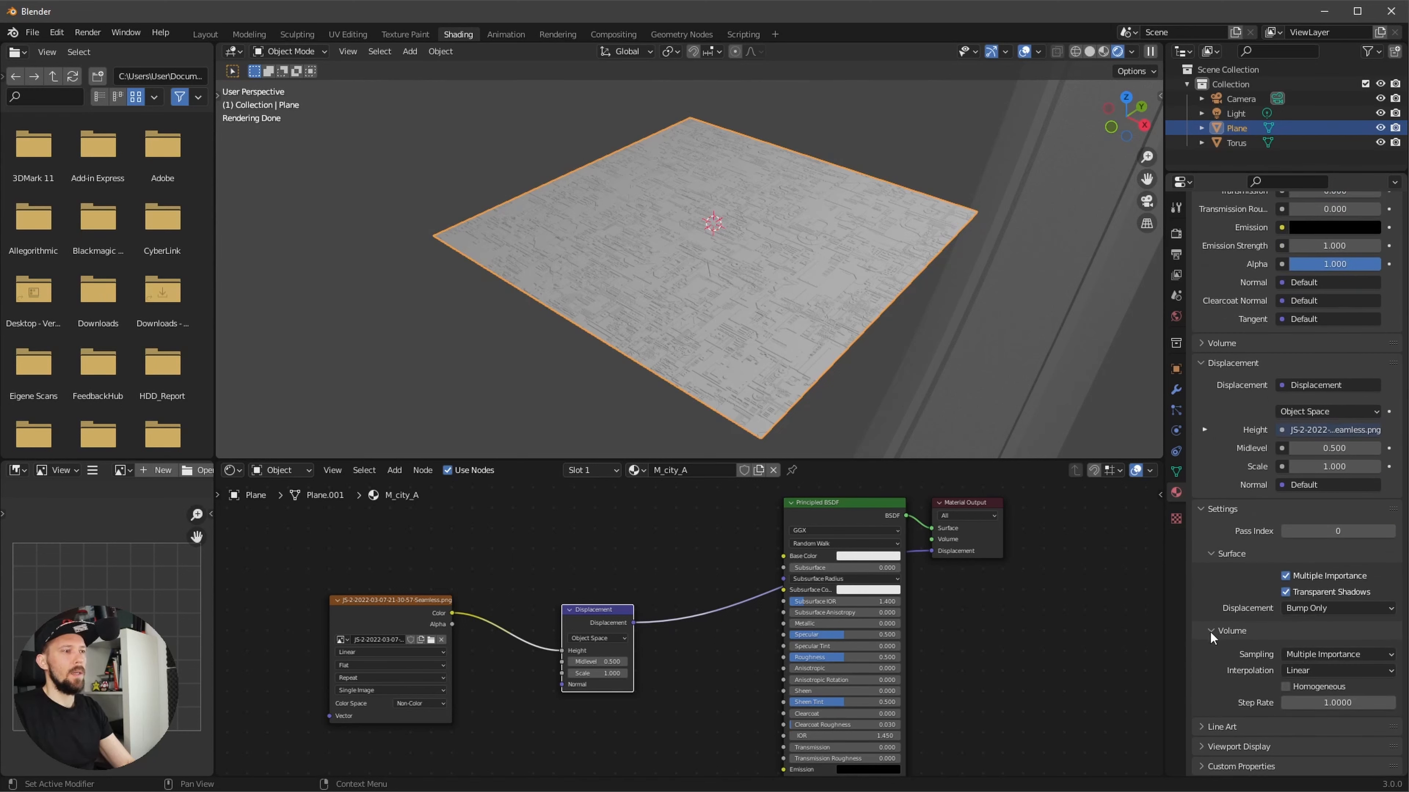
click(1317, 607)
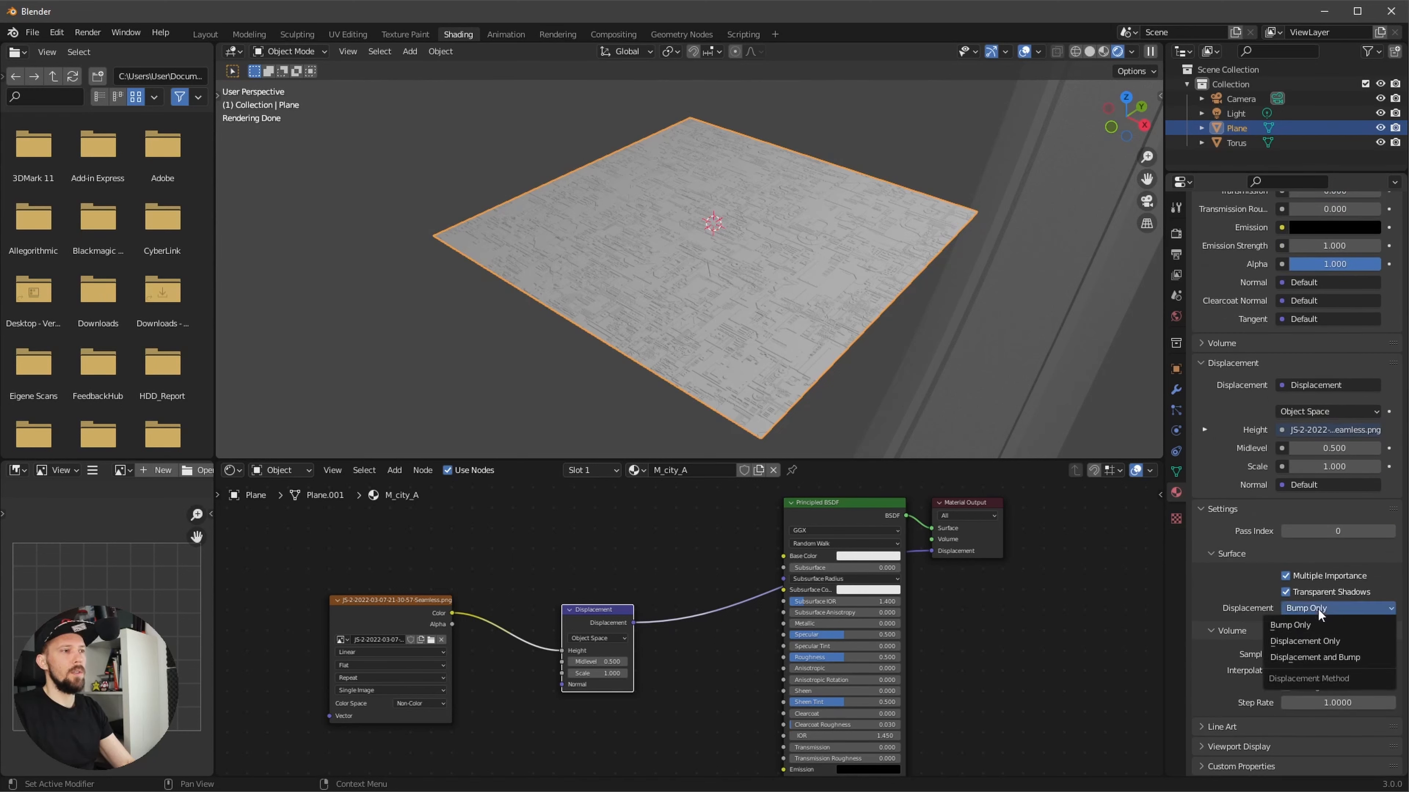
click(1325, 653)
middle_drag(841, 366, 878, 328)
middle_drag(811, 377, 946, 372)
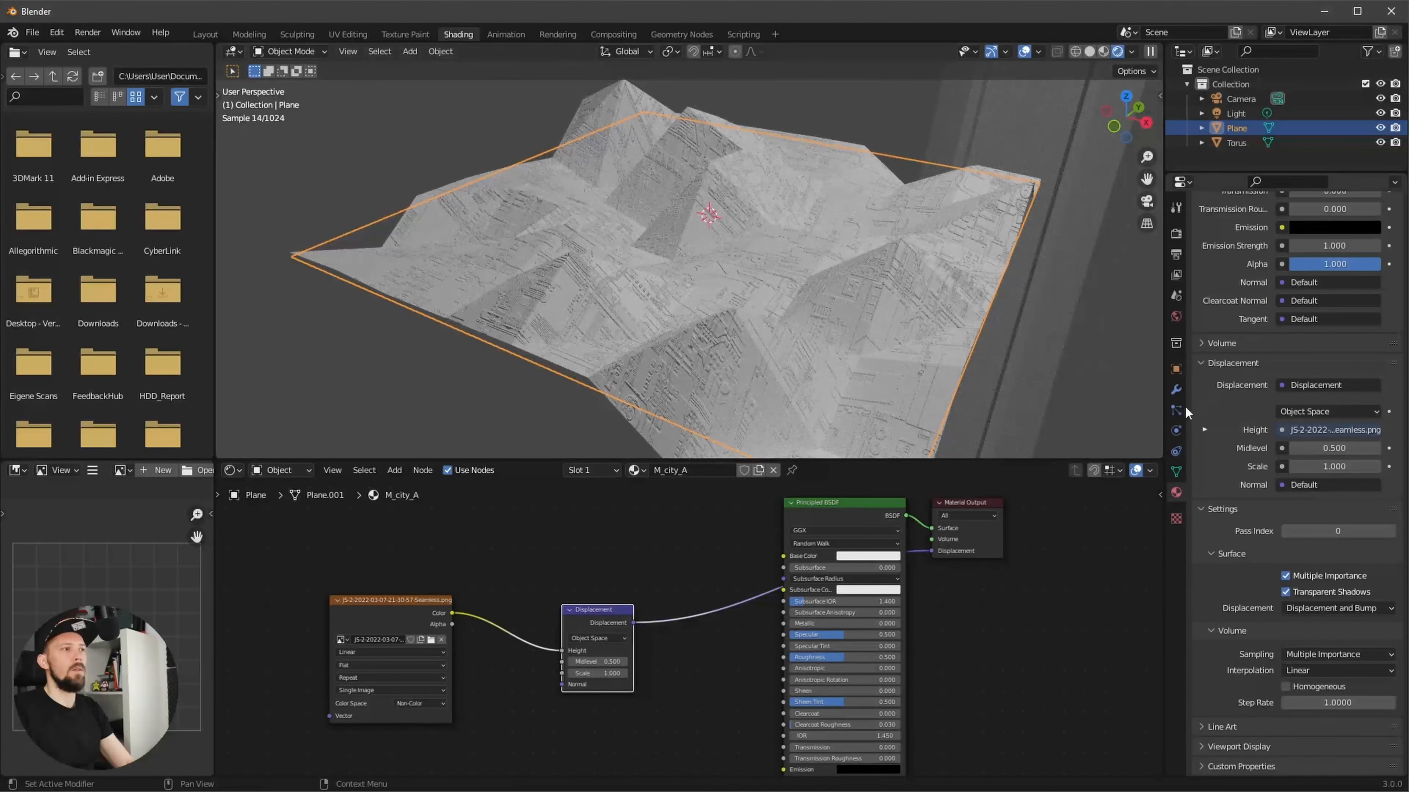
- Add a Subdivision Surface modifier to the plane and set its subdivision type to Simple
click(1176, 389)
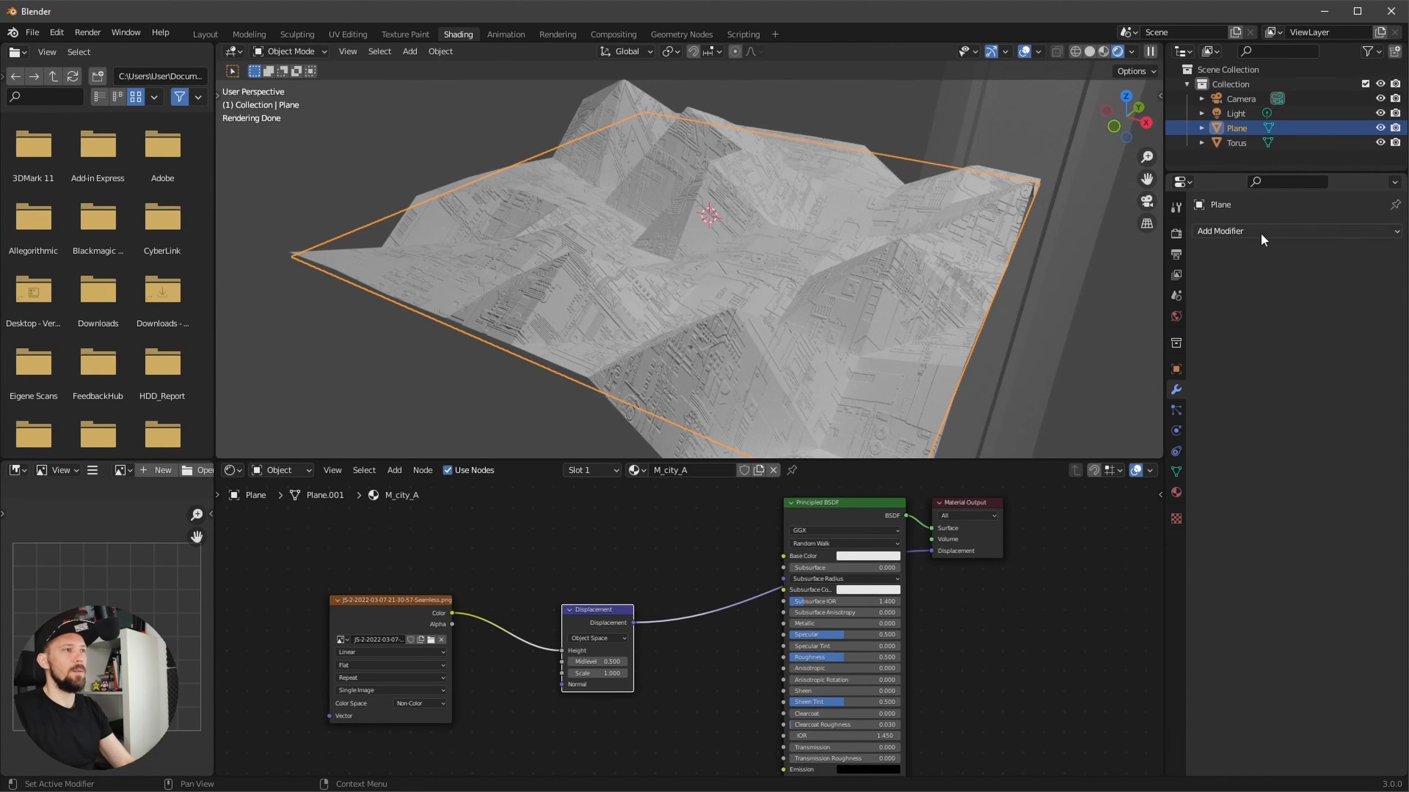
click(1280, 229)
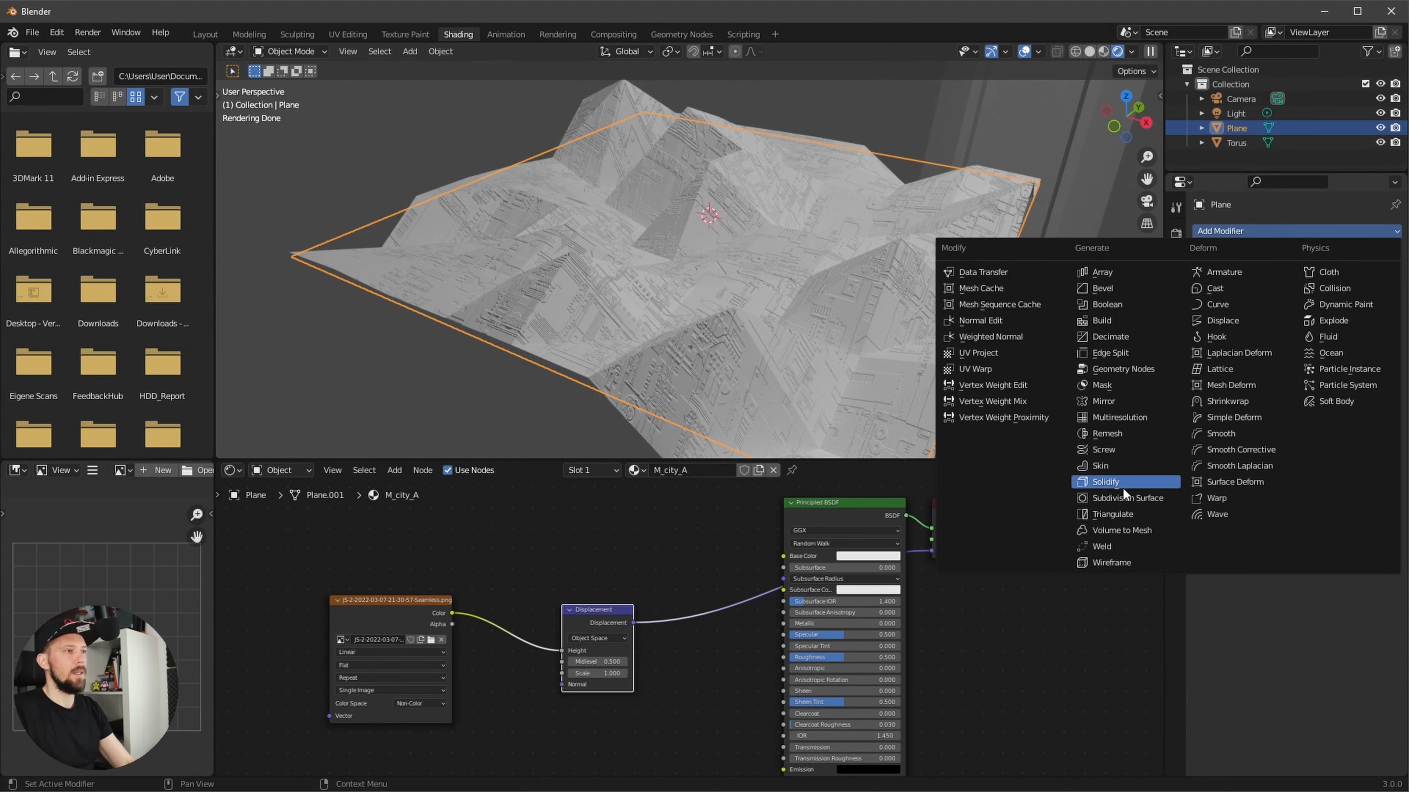
click(1156, 499)
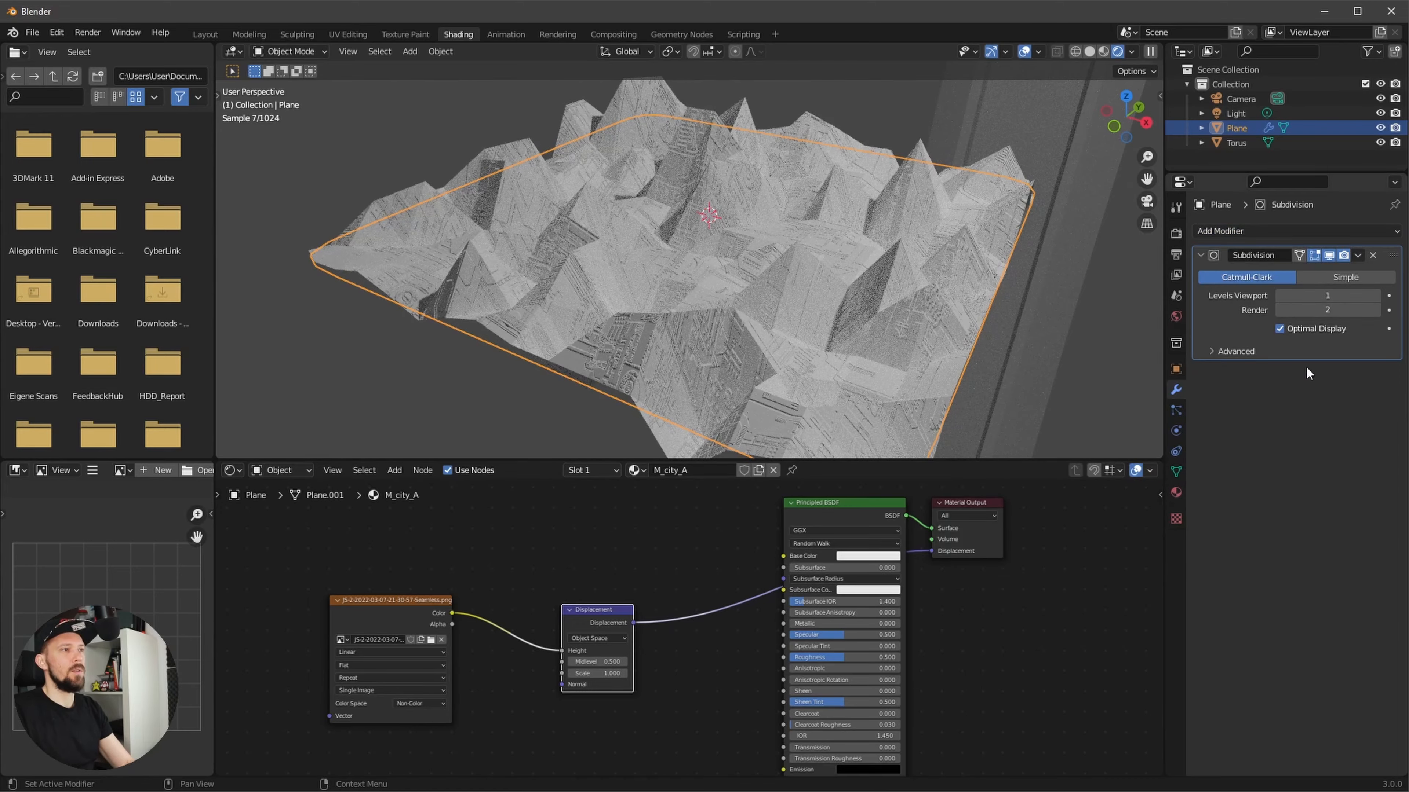
click(1343, 277)
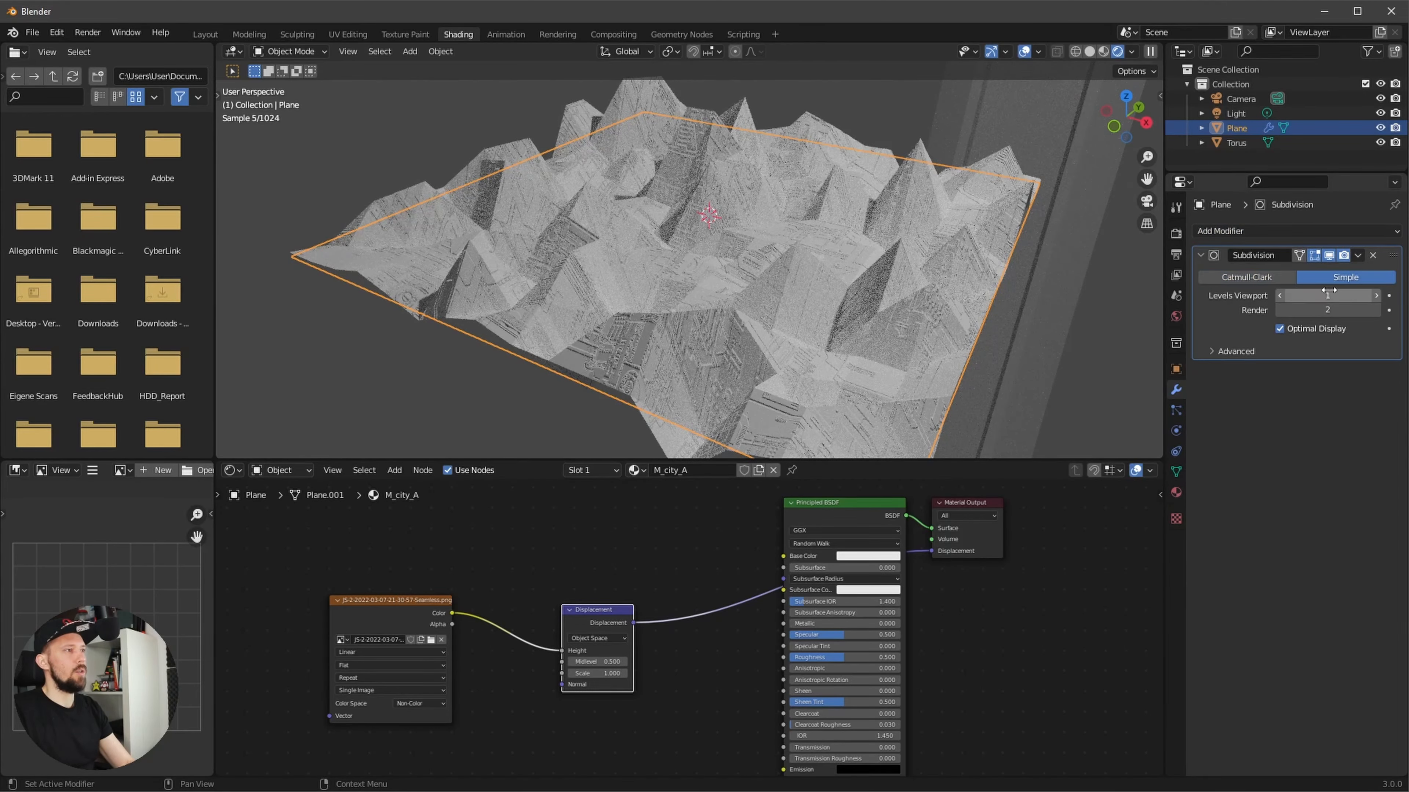
- Raise the plane's subdivision levels to 5 for the viewport and 6 for the render
click(1375, 296)
click(1375, 296)
click(1375, 296)
click(1375, 296)
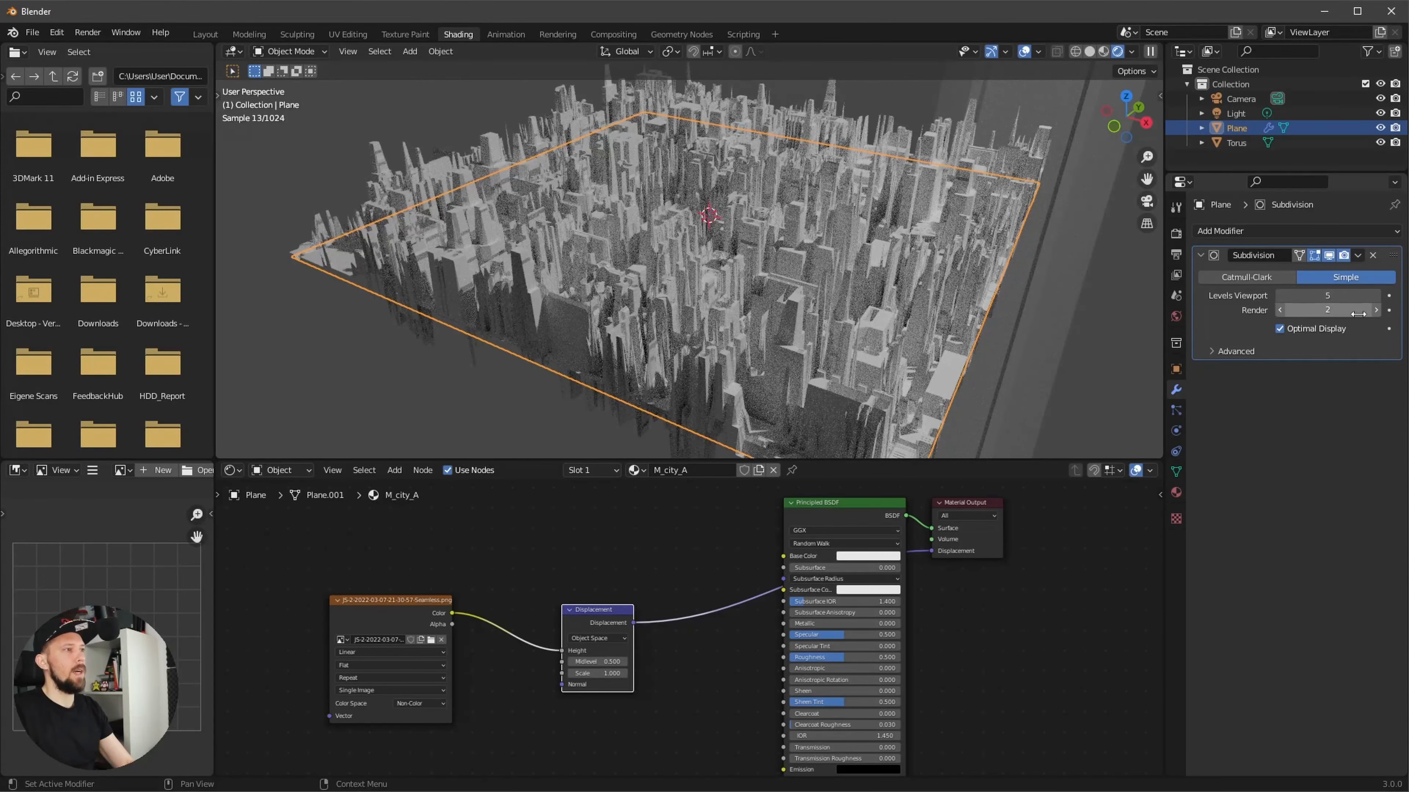
click(1374, 309)
click(1374, 310)
click(1374, 310)
click(1374, 309)
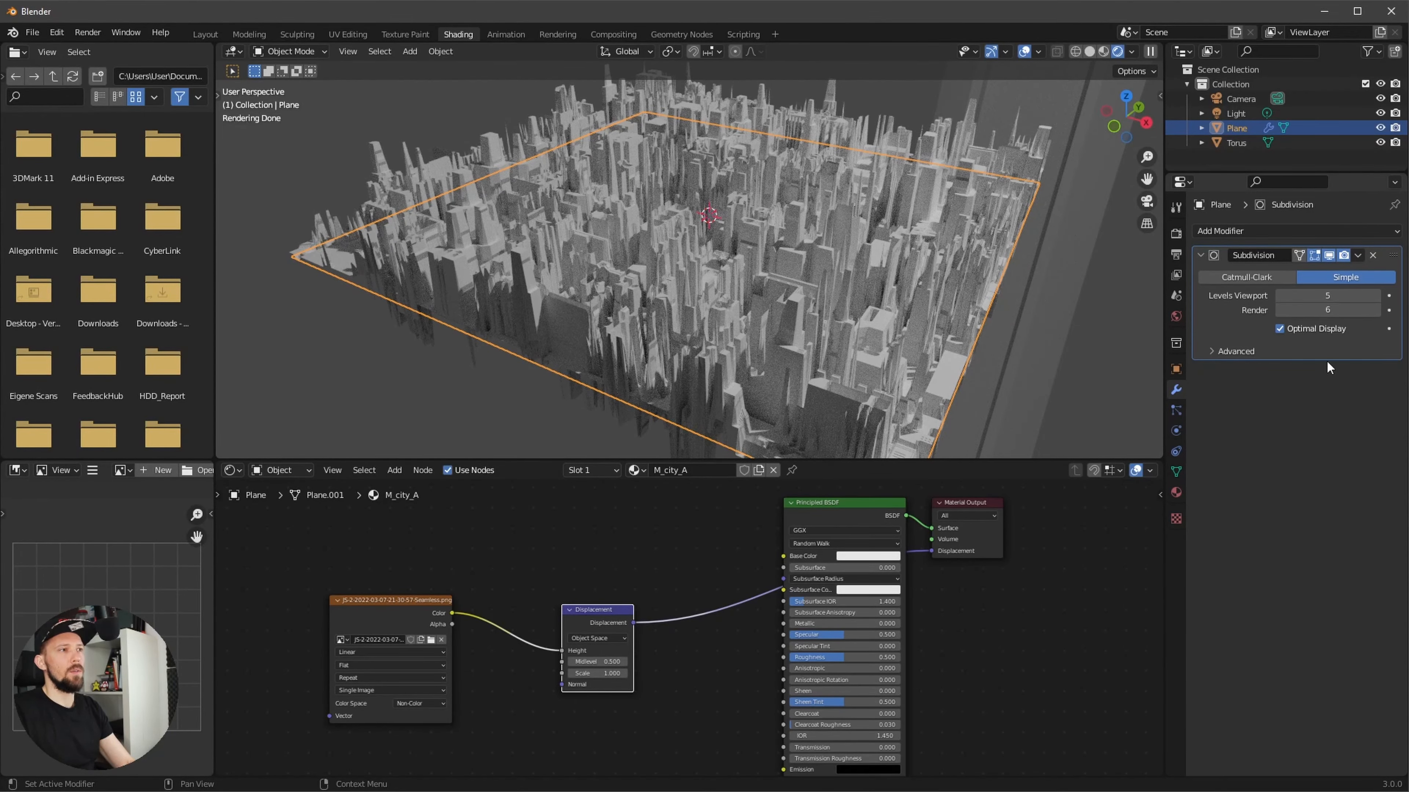
- Examine the displaced city surface on the plane up close and from several angles
mouse_move(962, 323)
middle_down()
mouse_move(874, 340)
mouse_move(942, 316)
middle_up()
scroll(890, 349, up, 5)
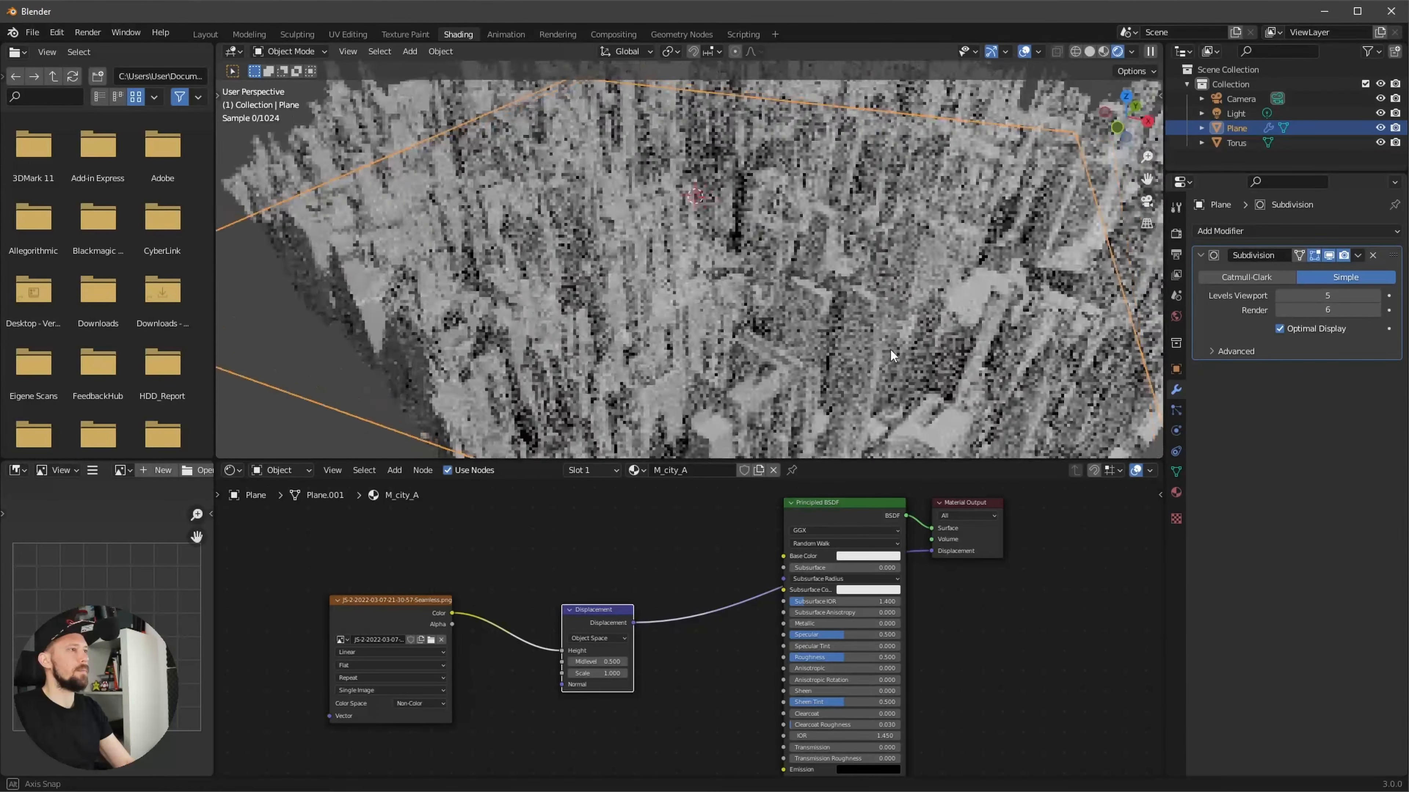
scroll(855, 350, down, 1)
middle_drag(855, 350, 744, 357)
scroll(755, 347, up, 1)
alt+shift+drag(768, 340, 859, 319)
scroll(855, 320, down, 1)
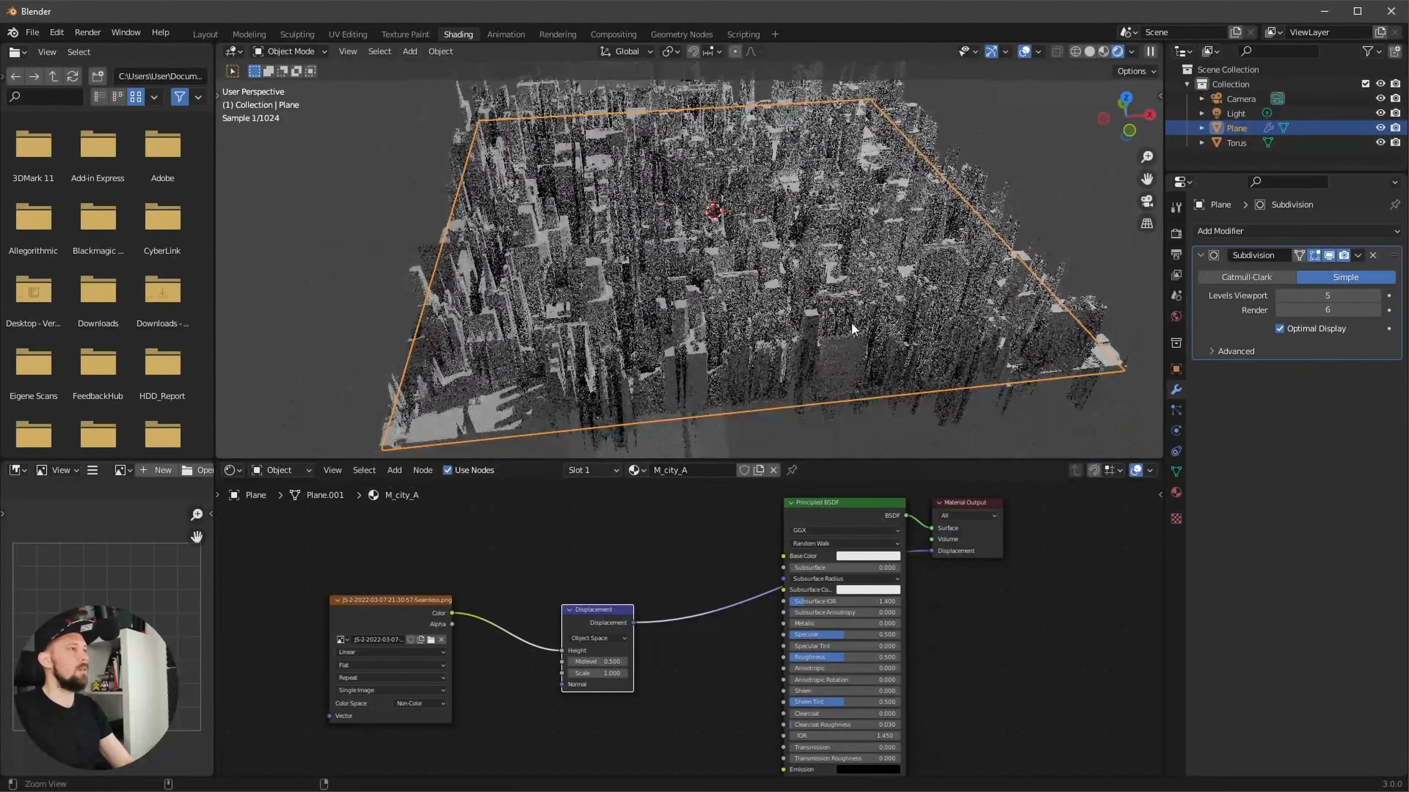
middle_drag(822, 323, 823, 355)
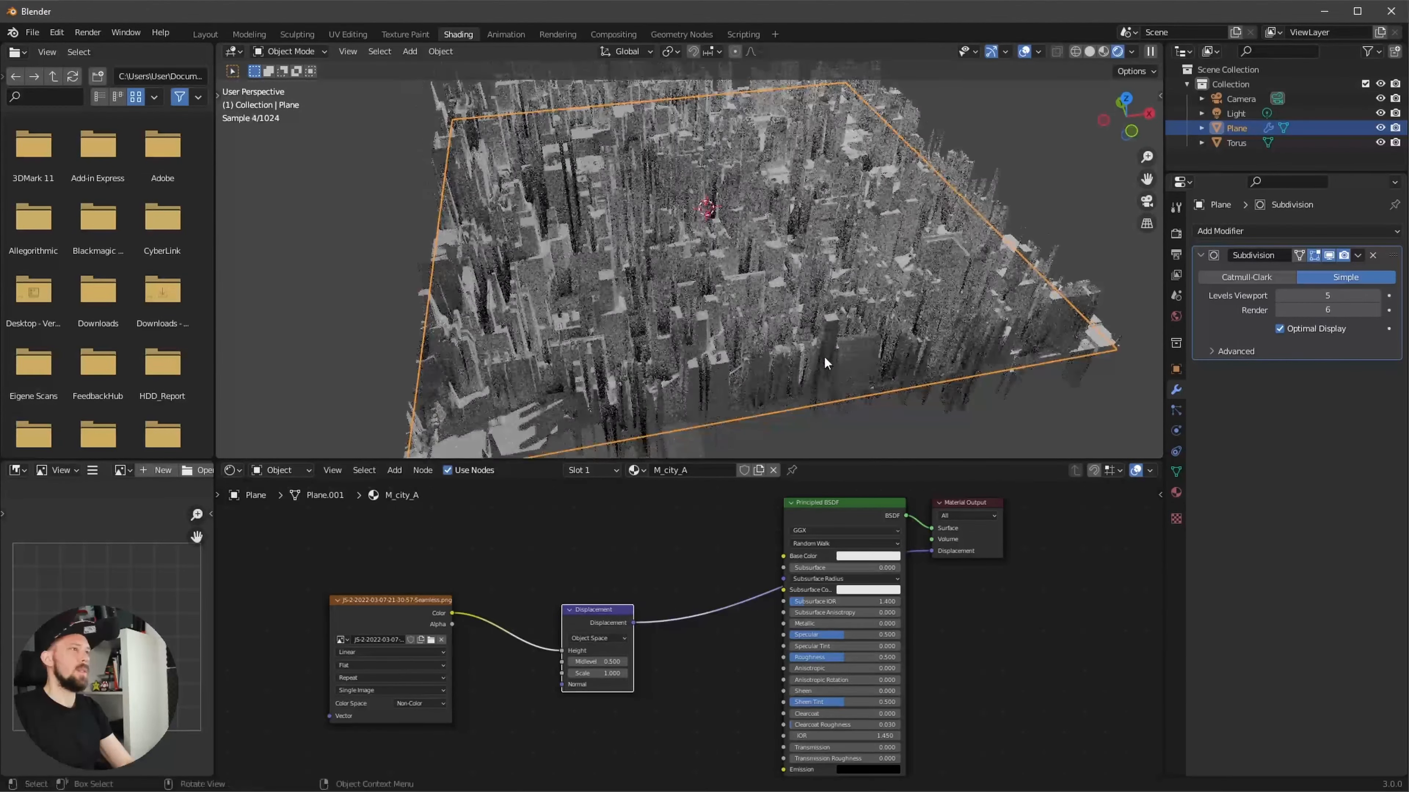
drag(396, 548, 510, 515)
middle_drag(571, 628, 605, 623)
scroll(602, 635, down, 2)
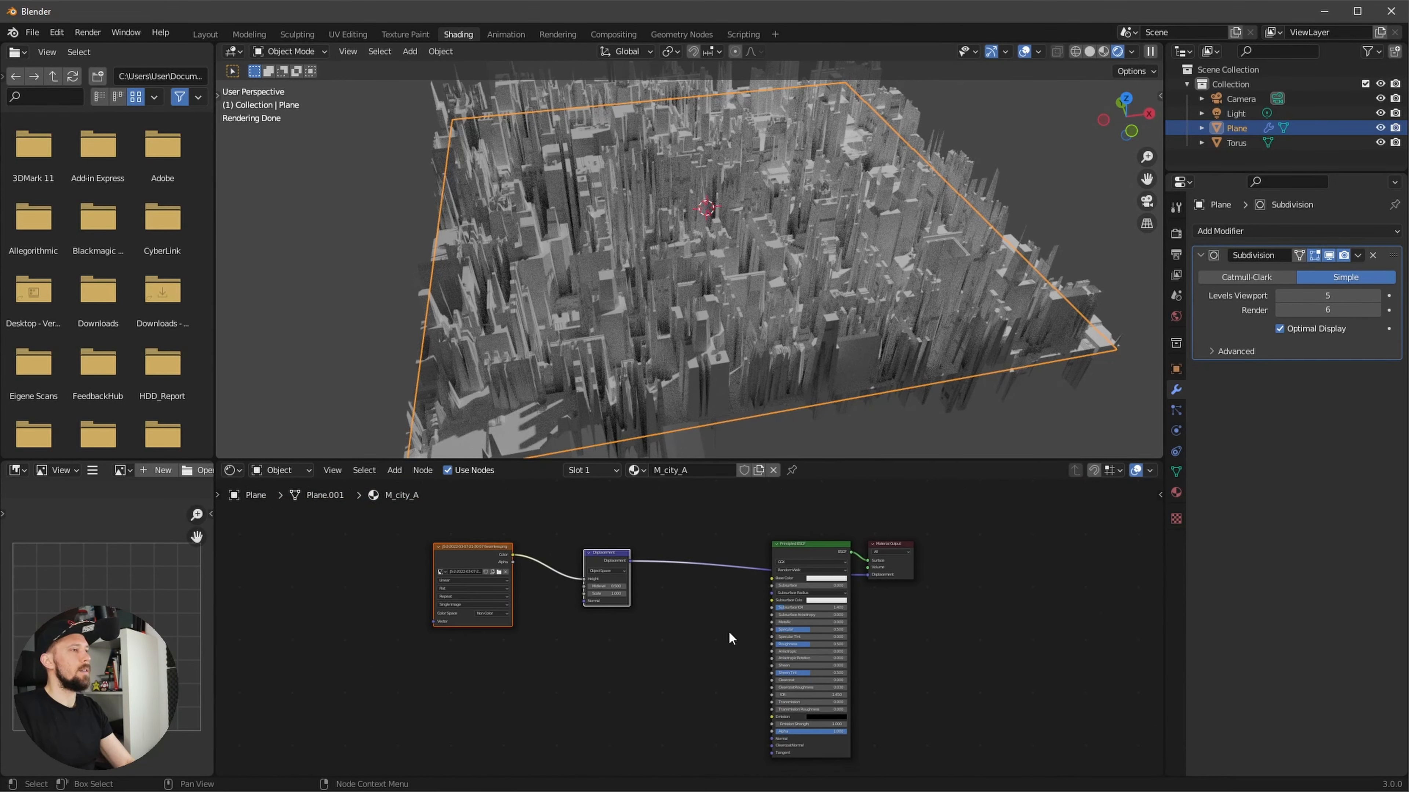
key(alt+Tab)
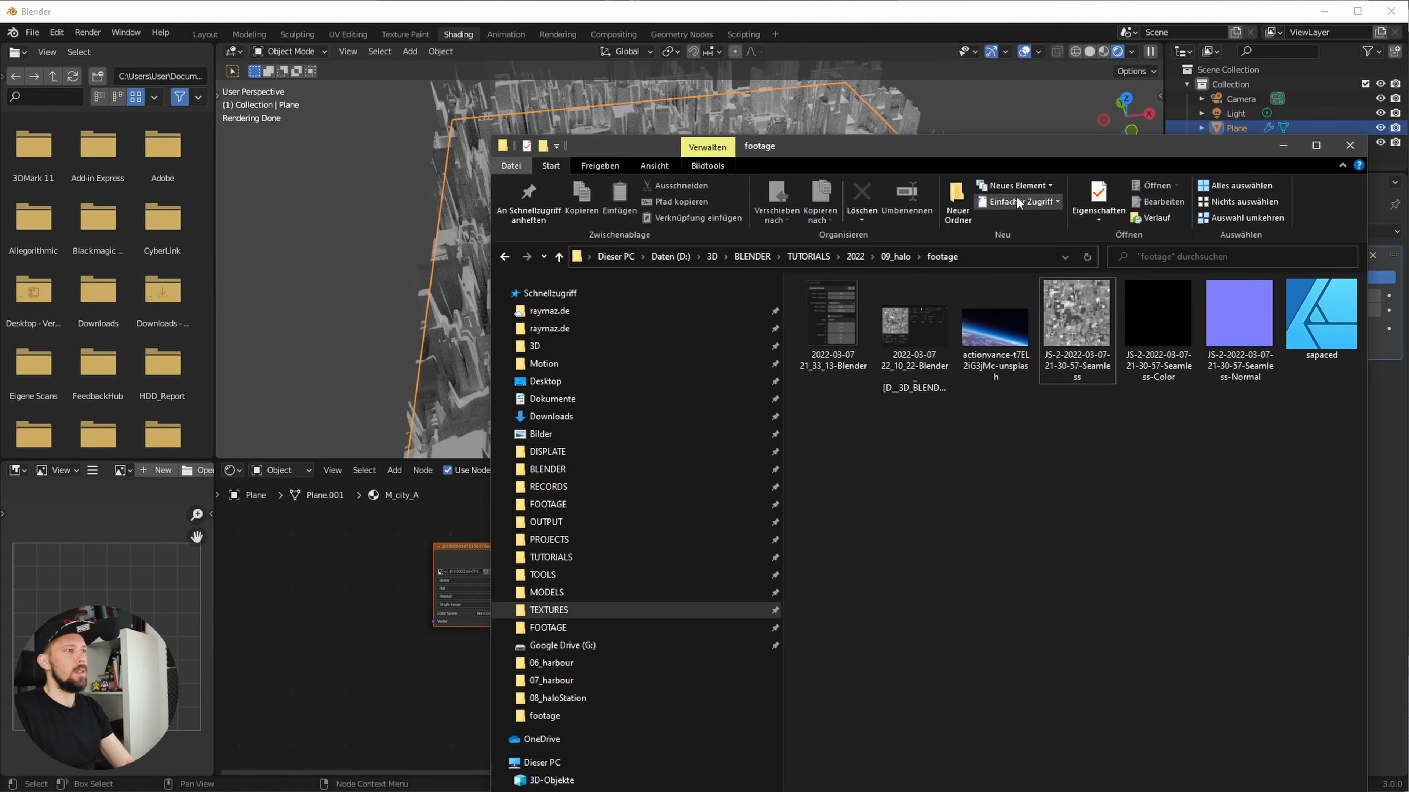
drag(1024, 151, 1050, 156)
drag(1248, 327, 434, 706)
click(574, 668)
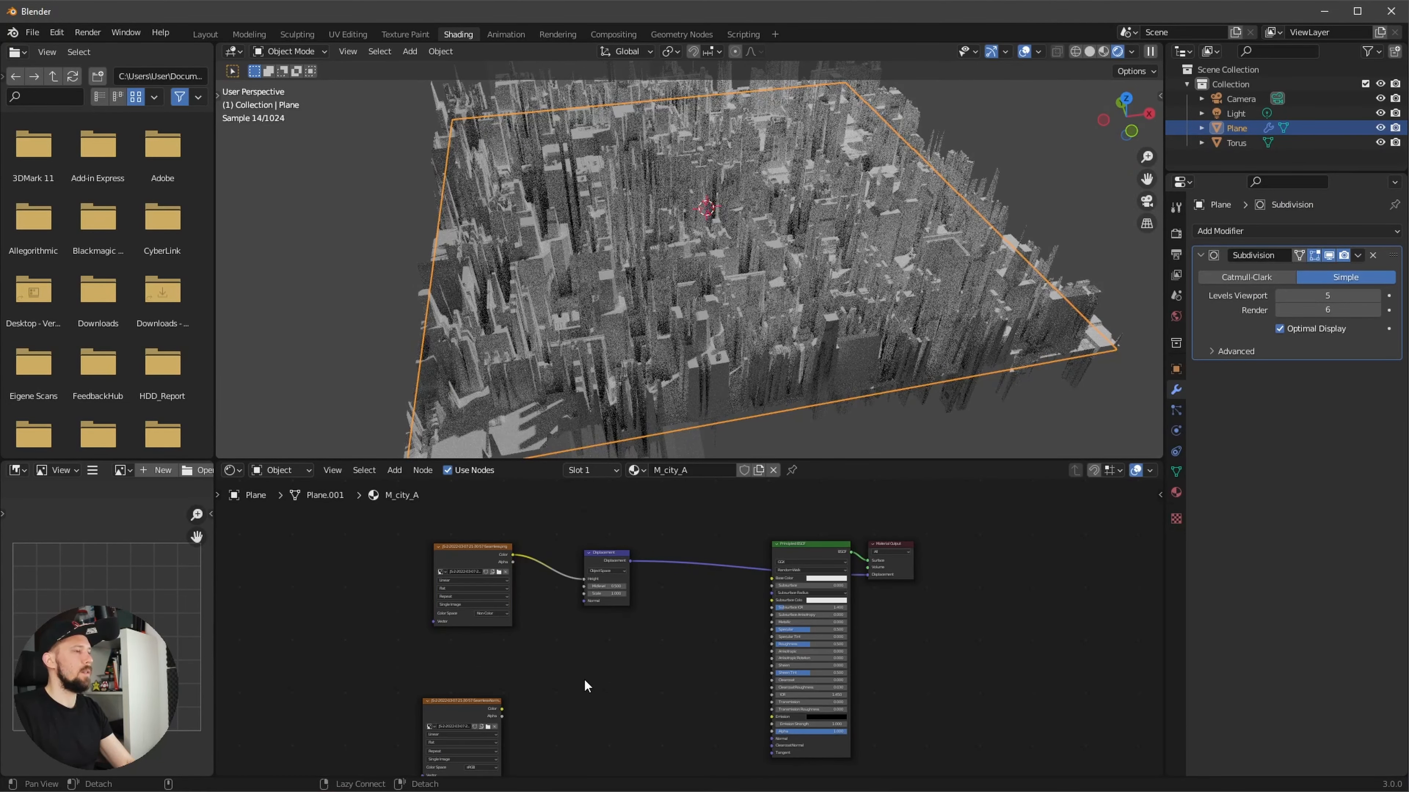
- Add a Normal Map node between the normal image texture and the Principled BSDF
scroll(630, 658, up, 3)
middle_drag(583, 688, 615, 626)
key(shift+a)
click(627, 620)
text(nor)
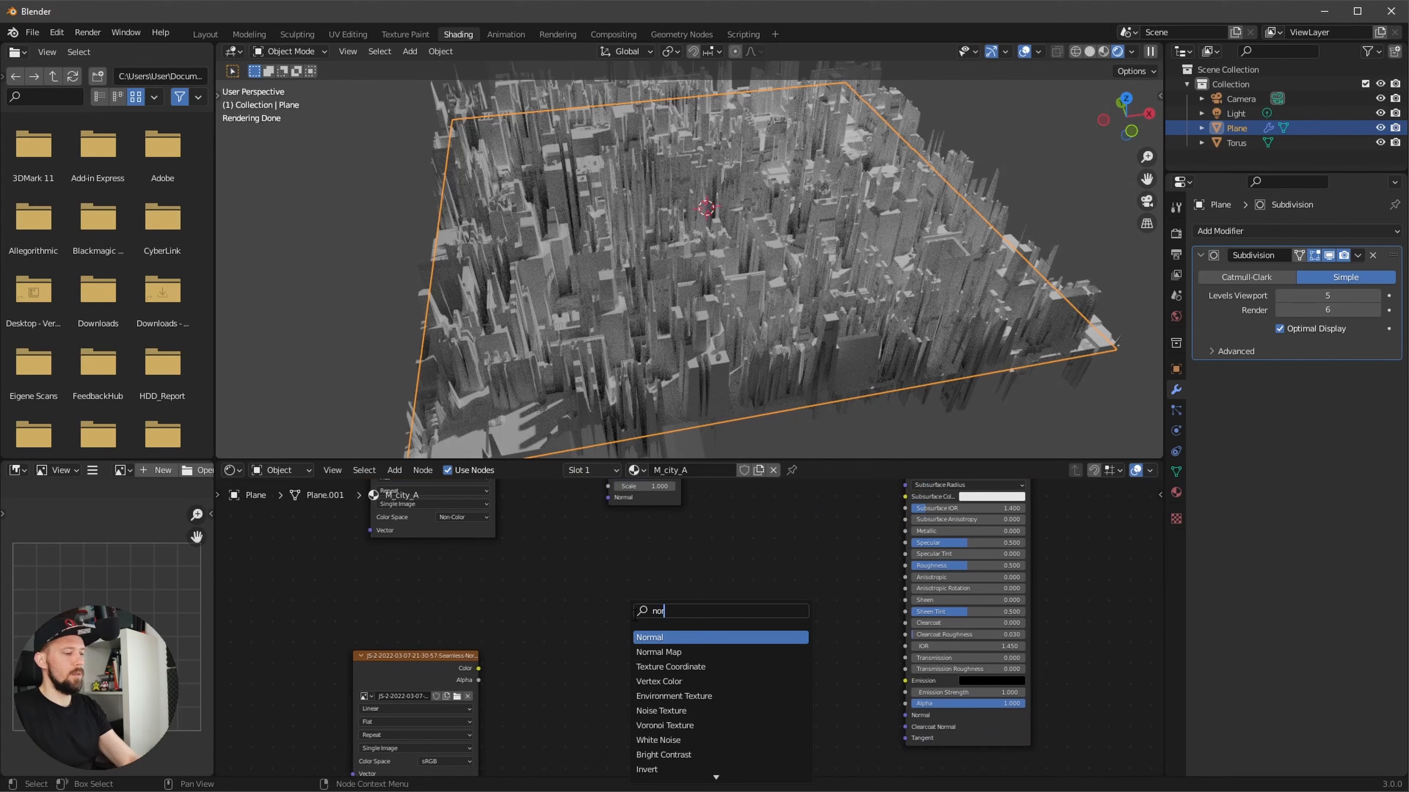
text(ma)
click(690, 651)
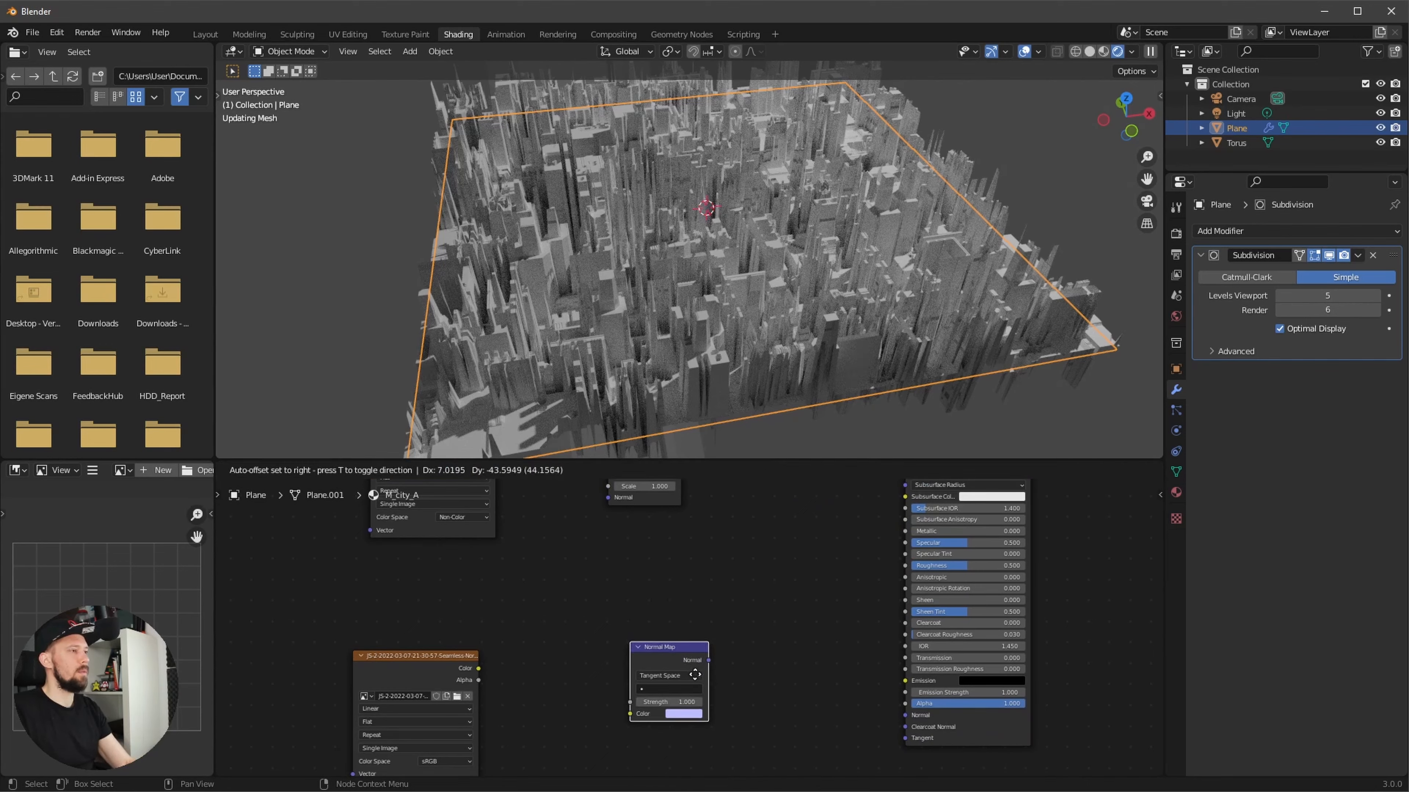
click(686, 673)
- Connect the normal texture's Color to the Normal Map node's Color input and set the texture's color space to Non-Color
drag(456, 662, 575, 657)
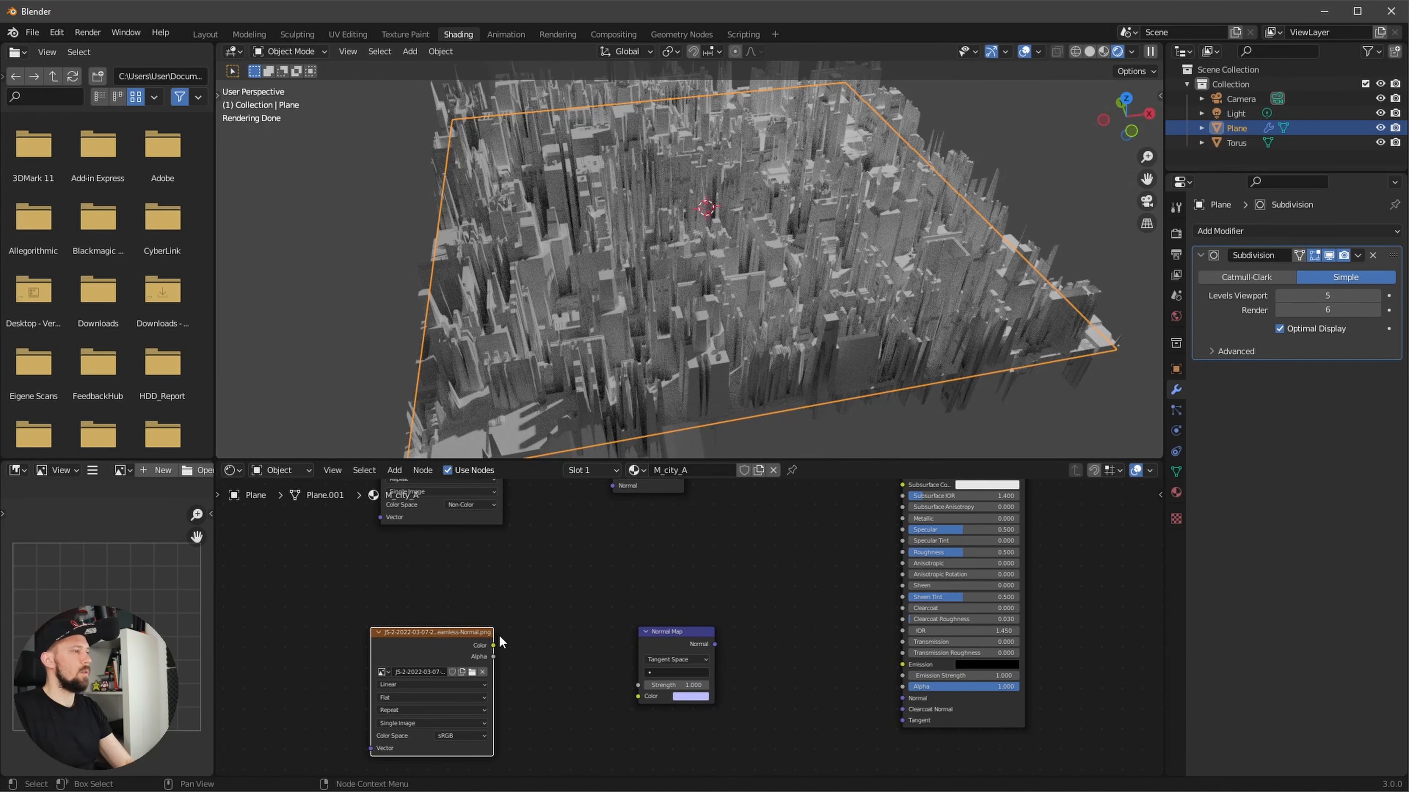
drag(492, 644, 638, 697)
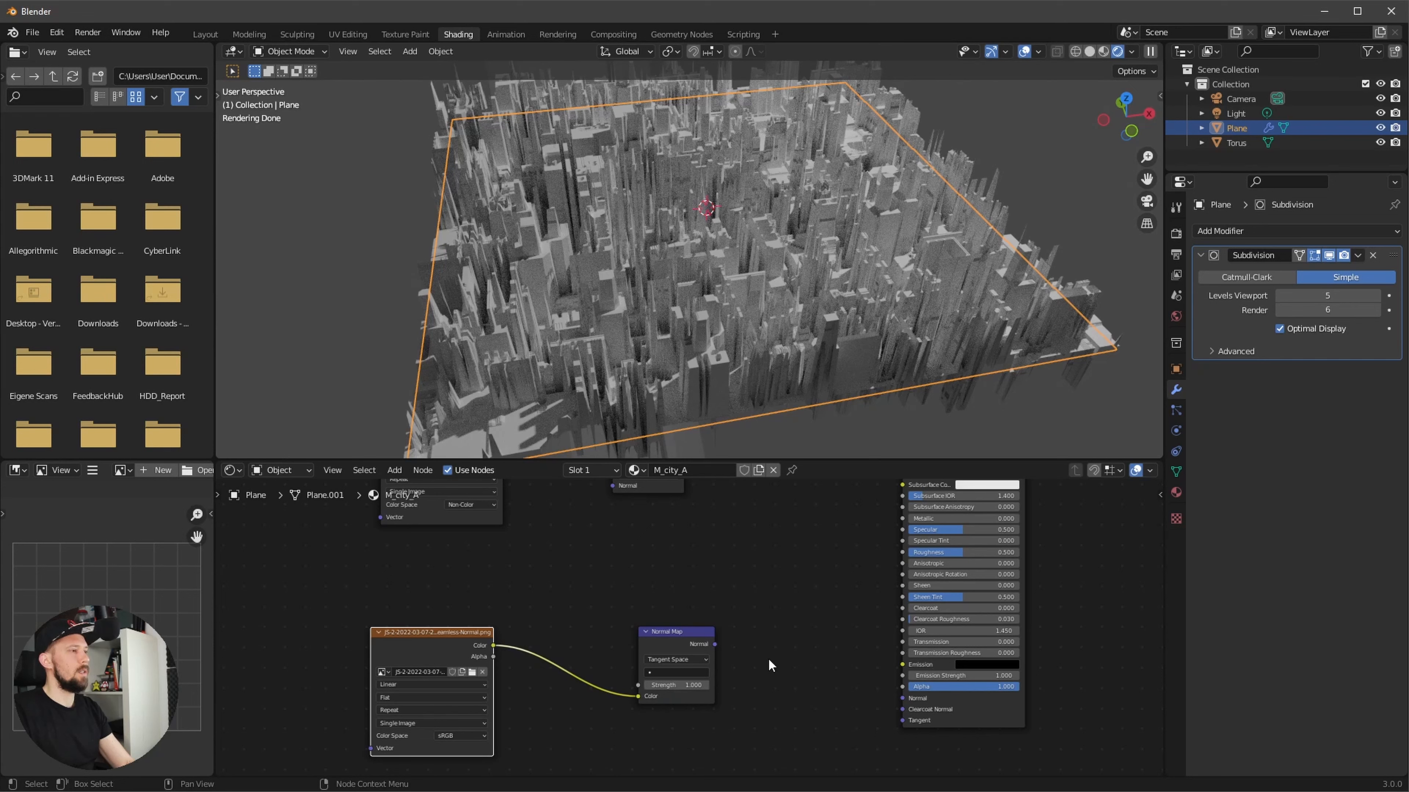
click(462, 733)
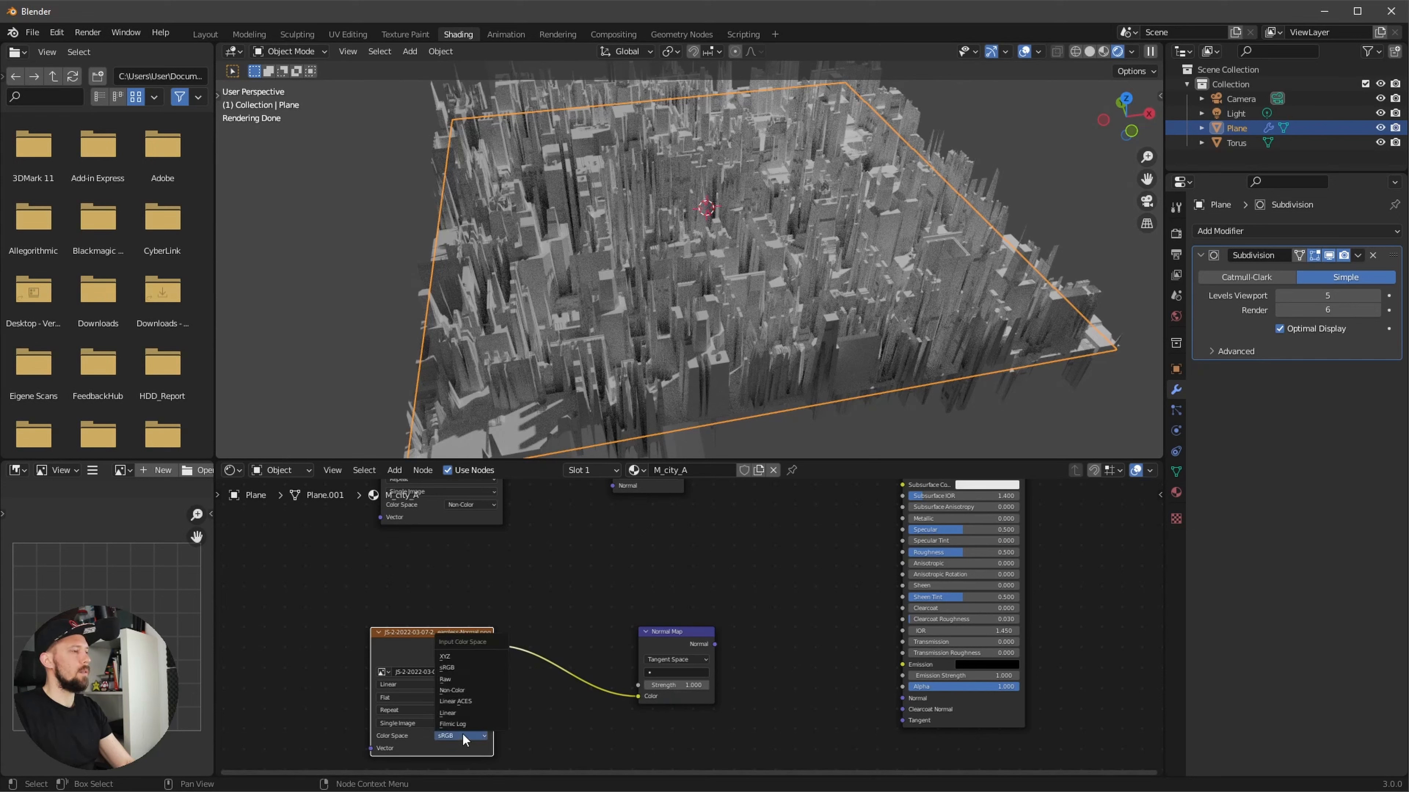
click(474, 689)
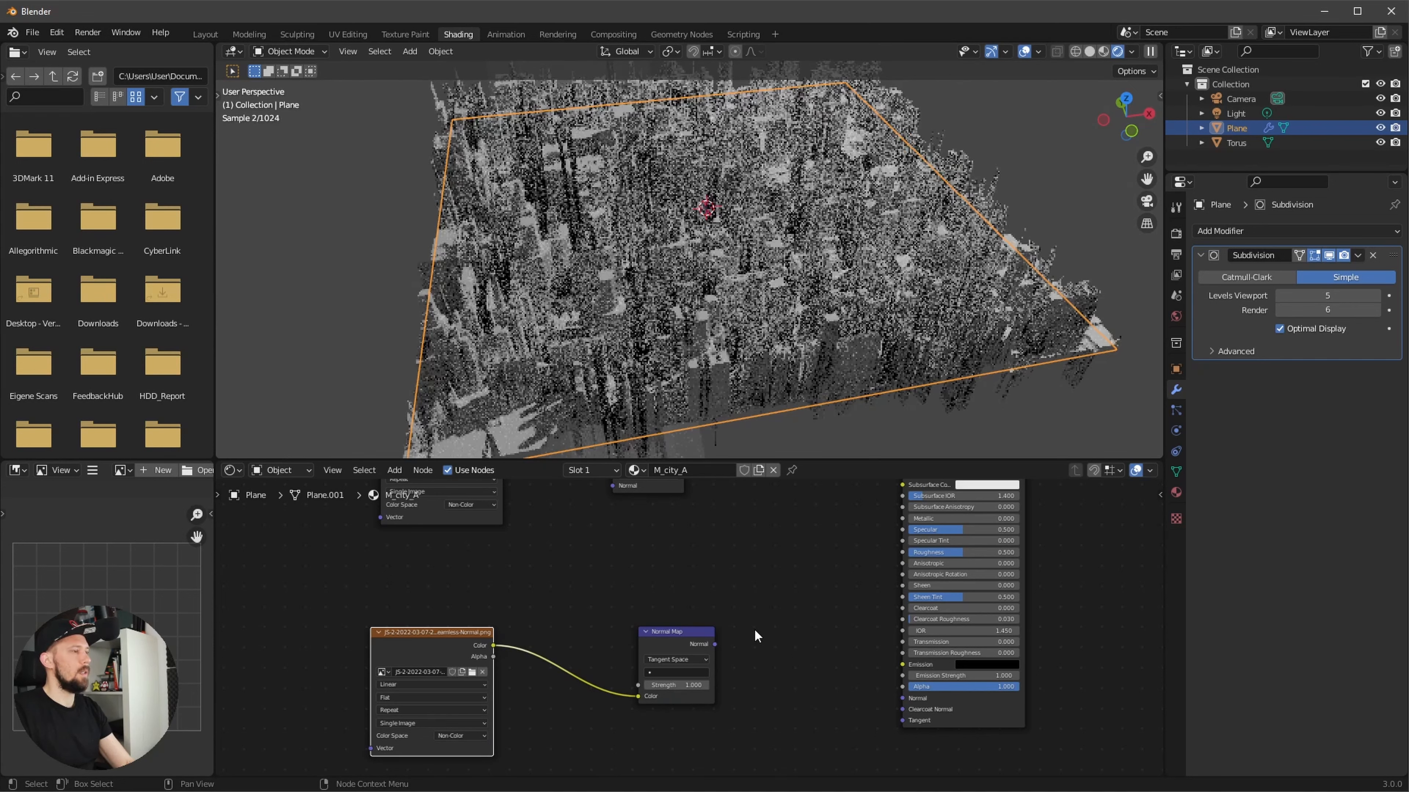
- Connect the Normal Map node's output to the Principled BSDF's Normal input and inspect the surface detail
drag(714, 645, 904, 698)
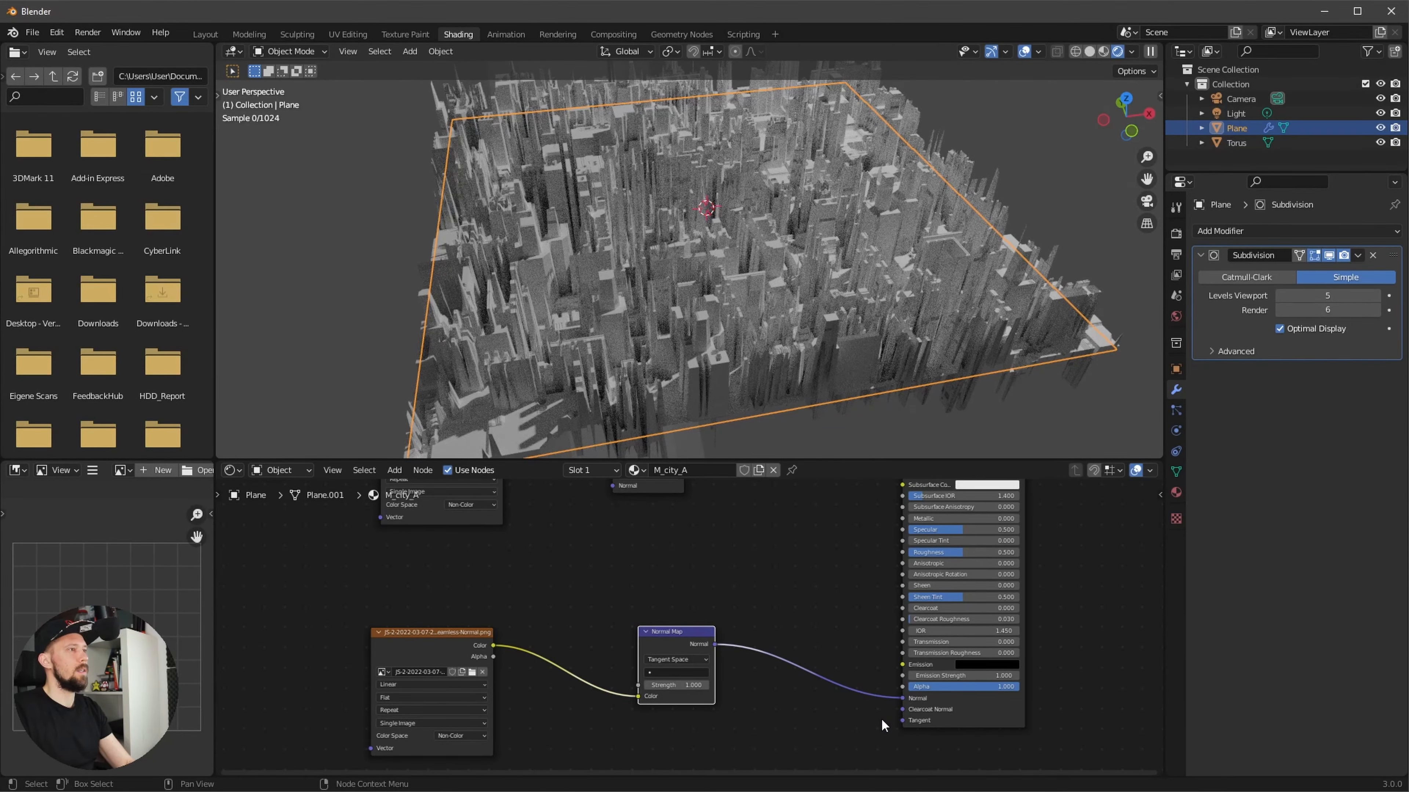
ctrl+middle_drag(845, 374, 914, 309)
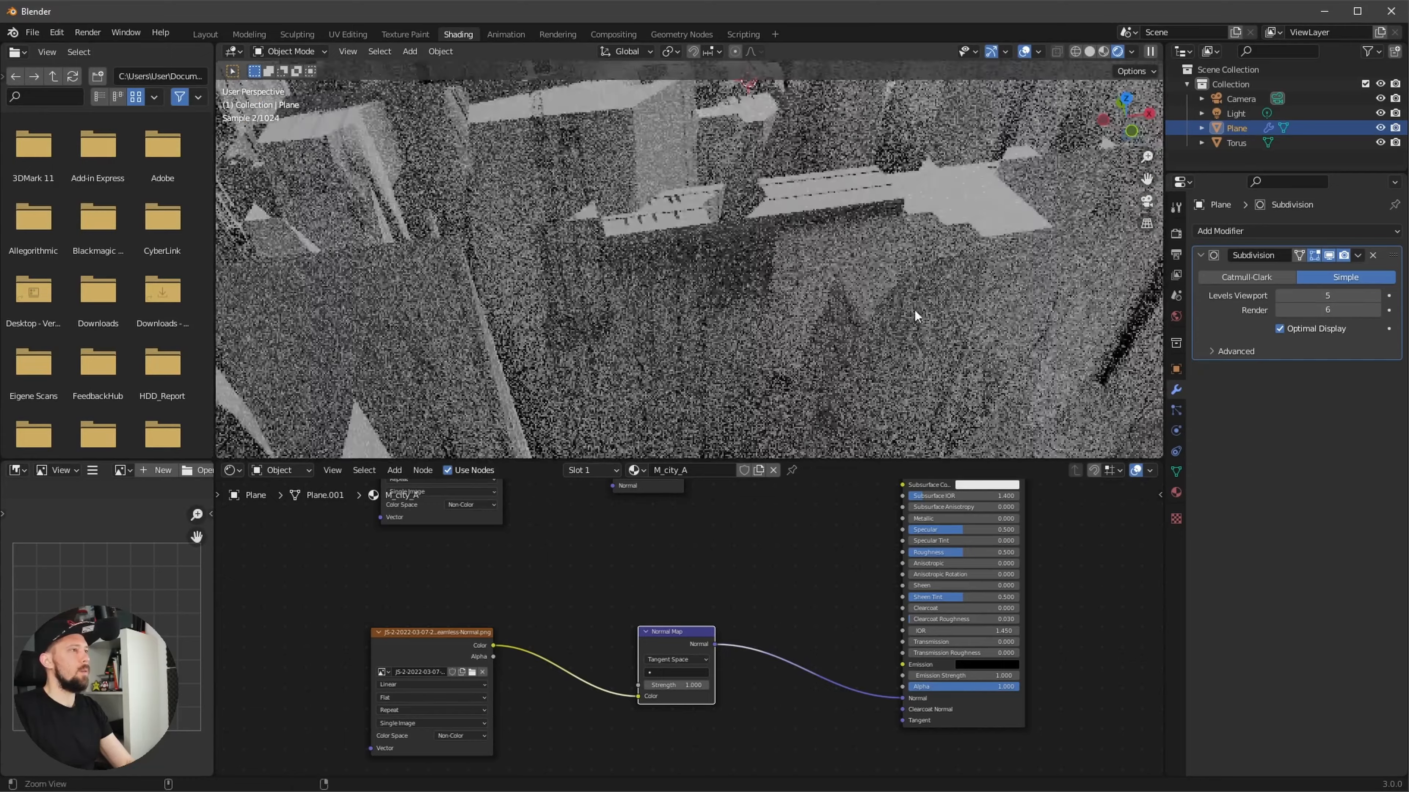
ctrl+alt+drag(914, 308, 816, 395)
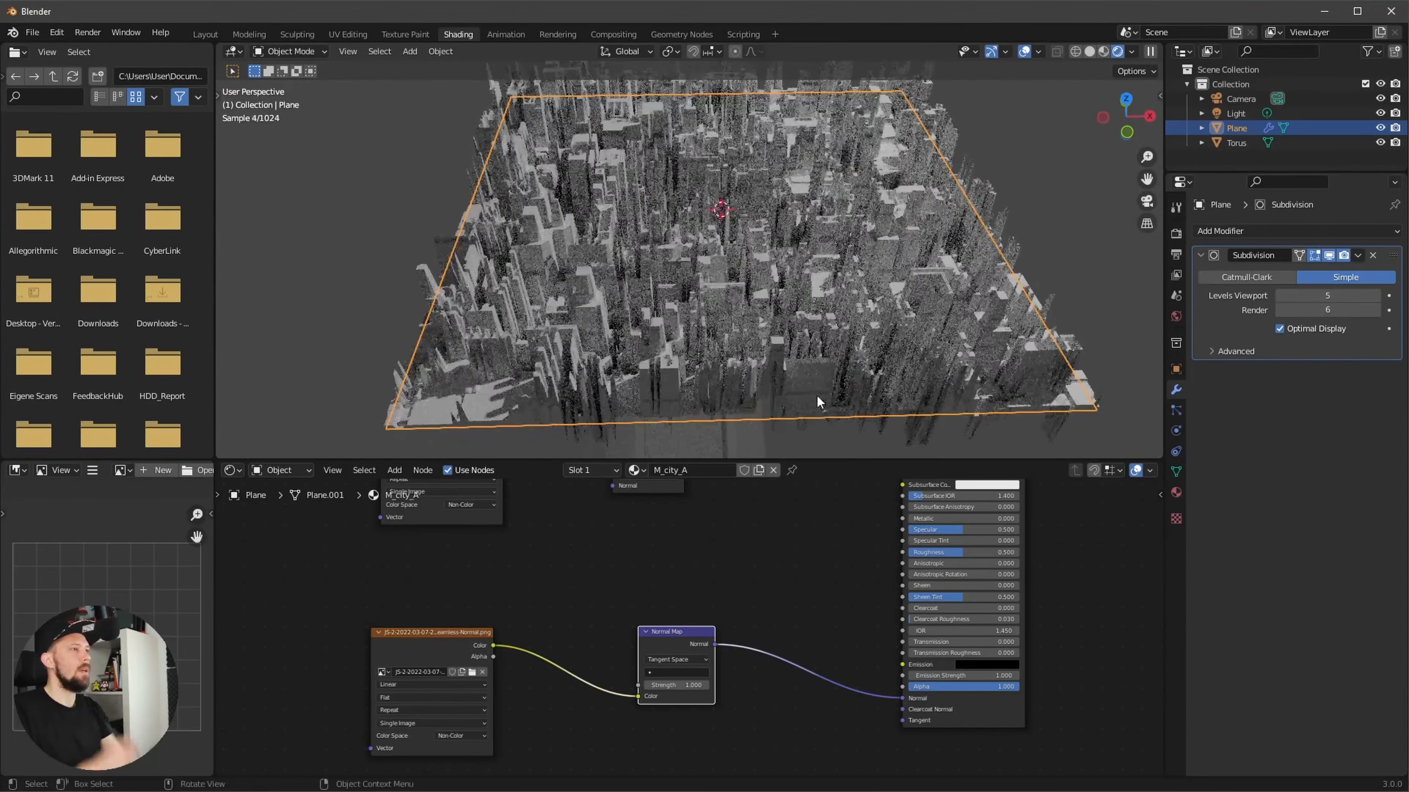
- Move the Displacement node slightly up and connect the height texture's Color to the Principled BSDF's Emission input
ctrl+alt+drag(795, 547, 728, 570)
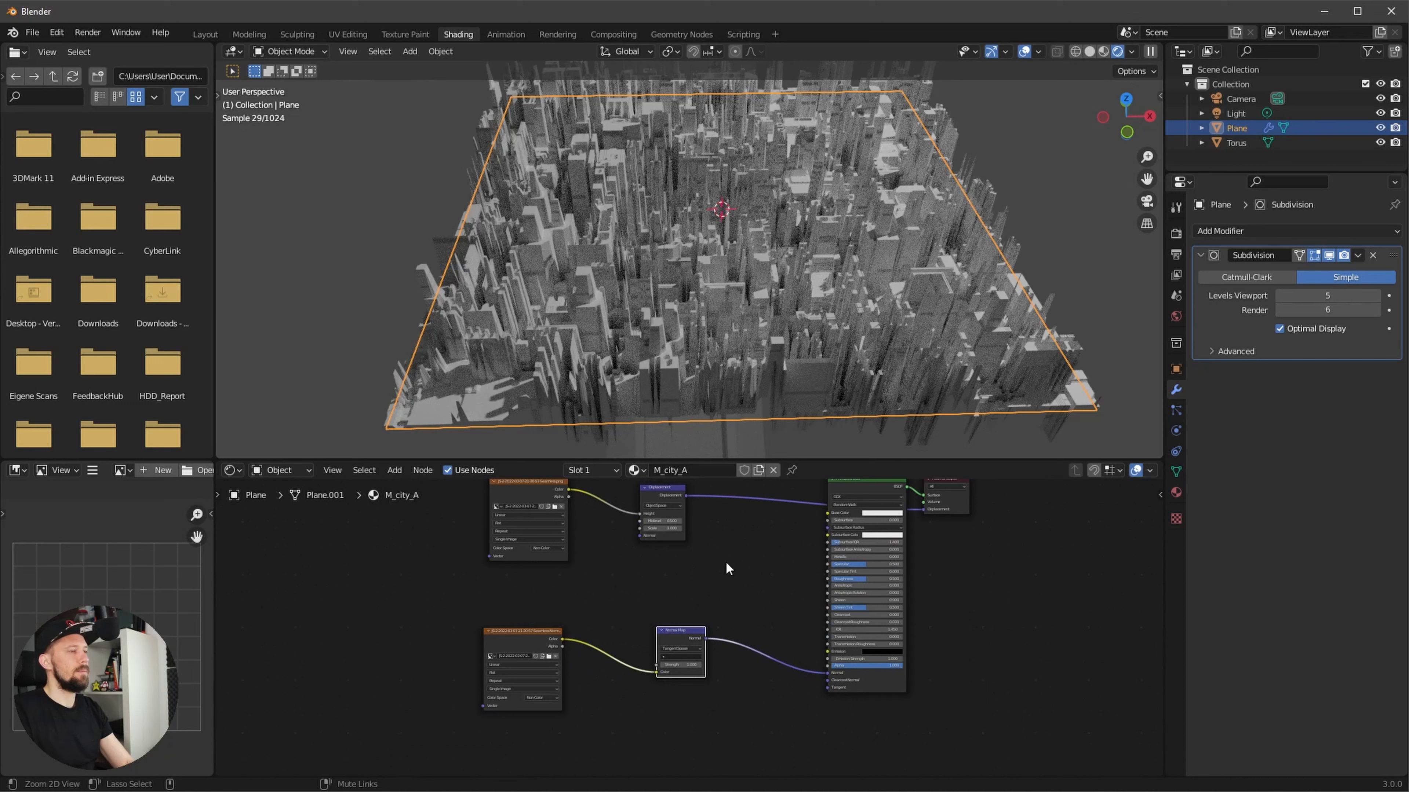
middle_drag(733, 566, 739, 595)
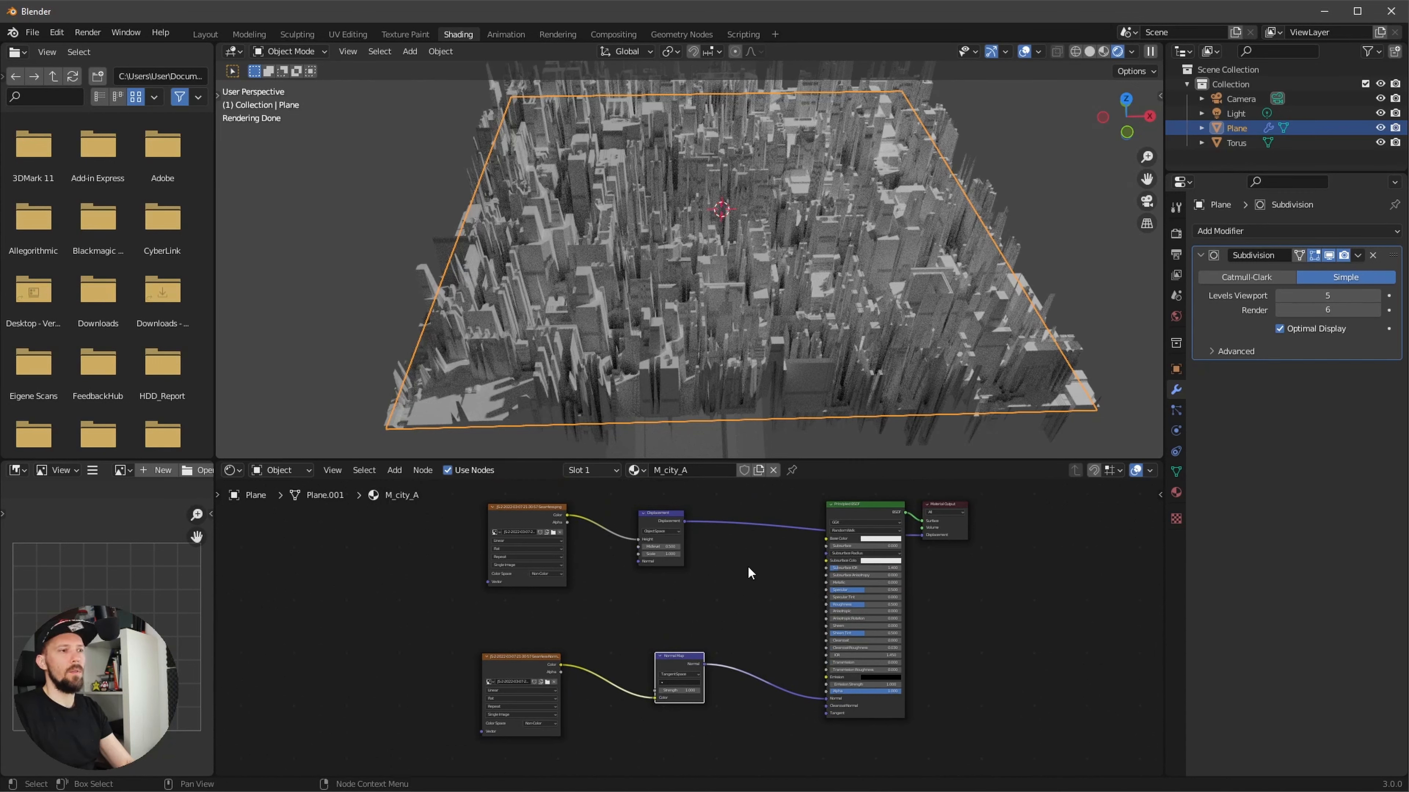
alt+drag(670, 600, 761, 570)
mouse_move(726, 580)
alt+mouse_down()
mouse_move(708, 632)
mouse_move(709, 583)
alt+mouse_up()
drag(649, 519, 680, 500)
ctrl+alt+drag(646, 672, 652, 610)
drag(551, 511, 907, 728)
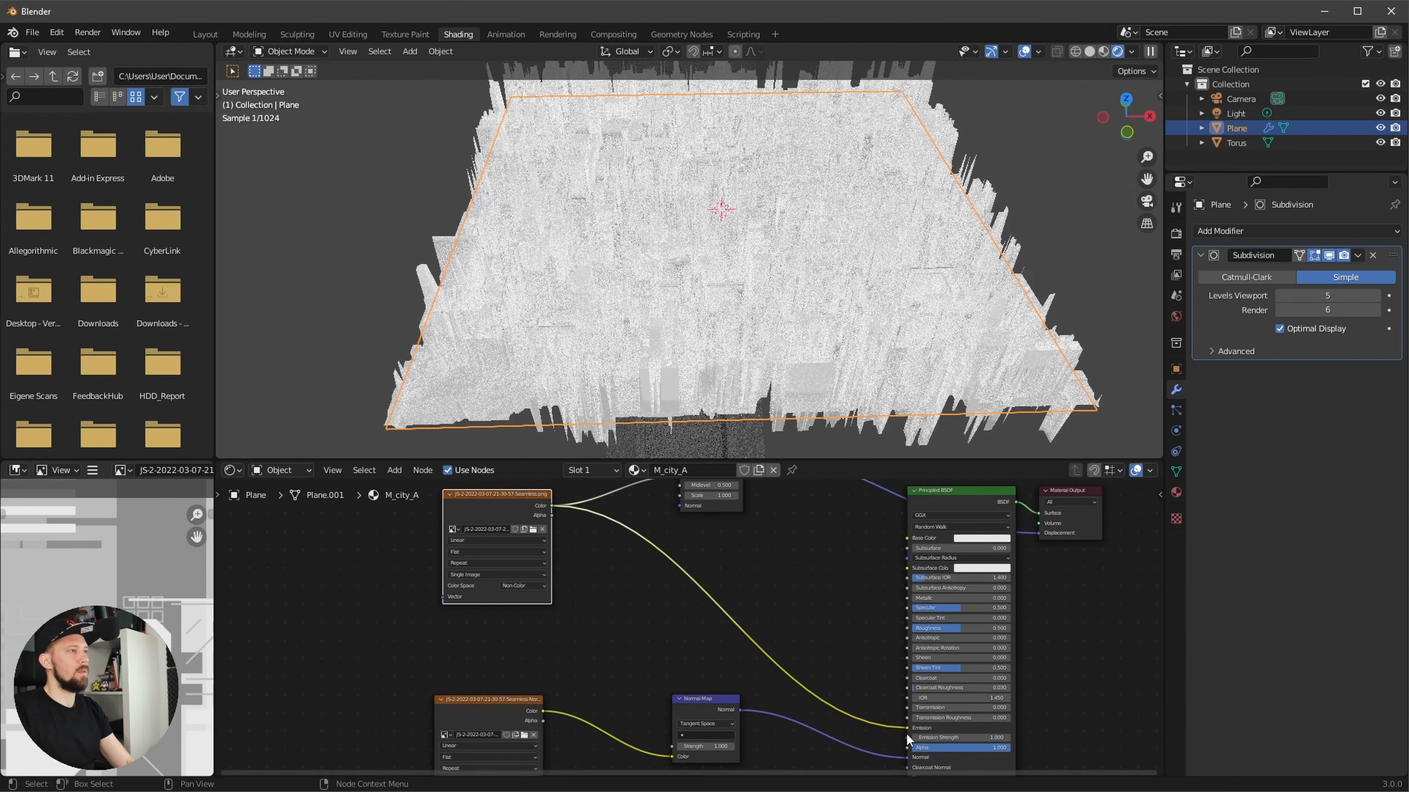
- Insert a ColorRamp on the Emission link and move its black stop to about 0.9, close to the white stop
key(shift+a)
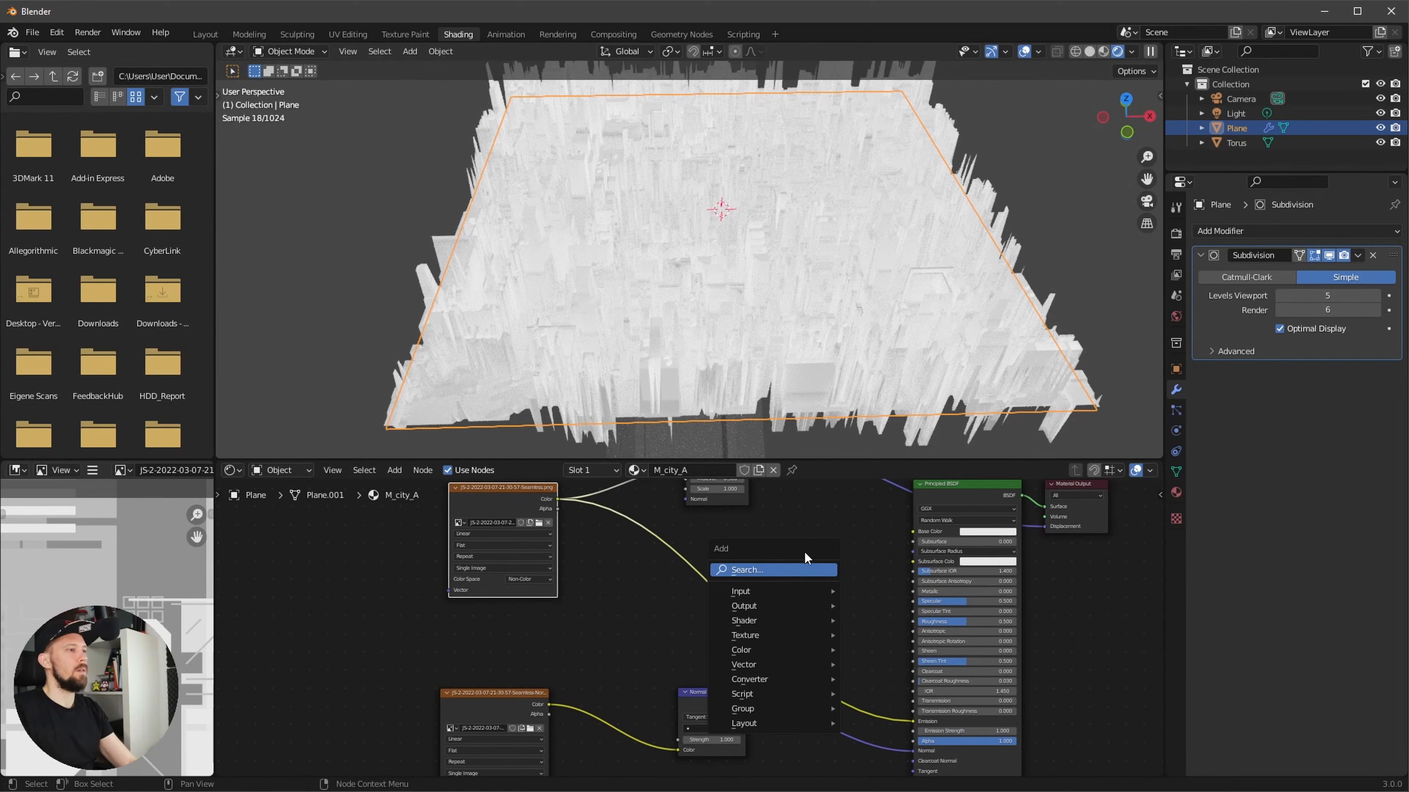
text(ramp)
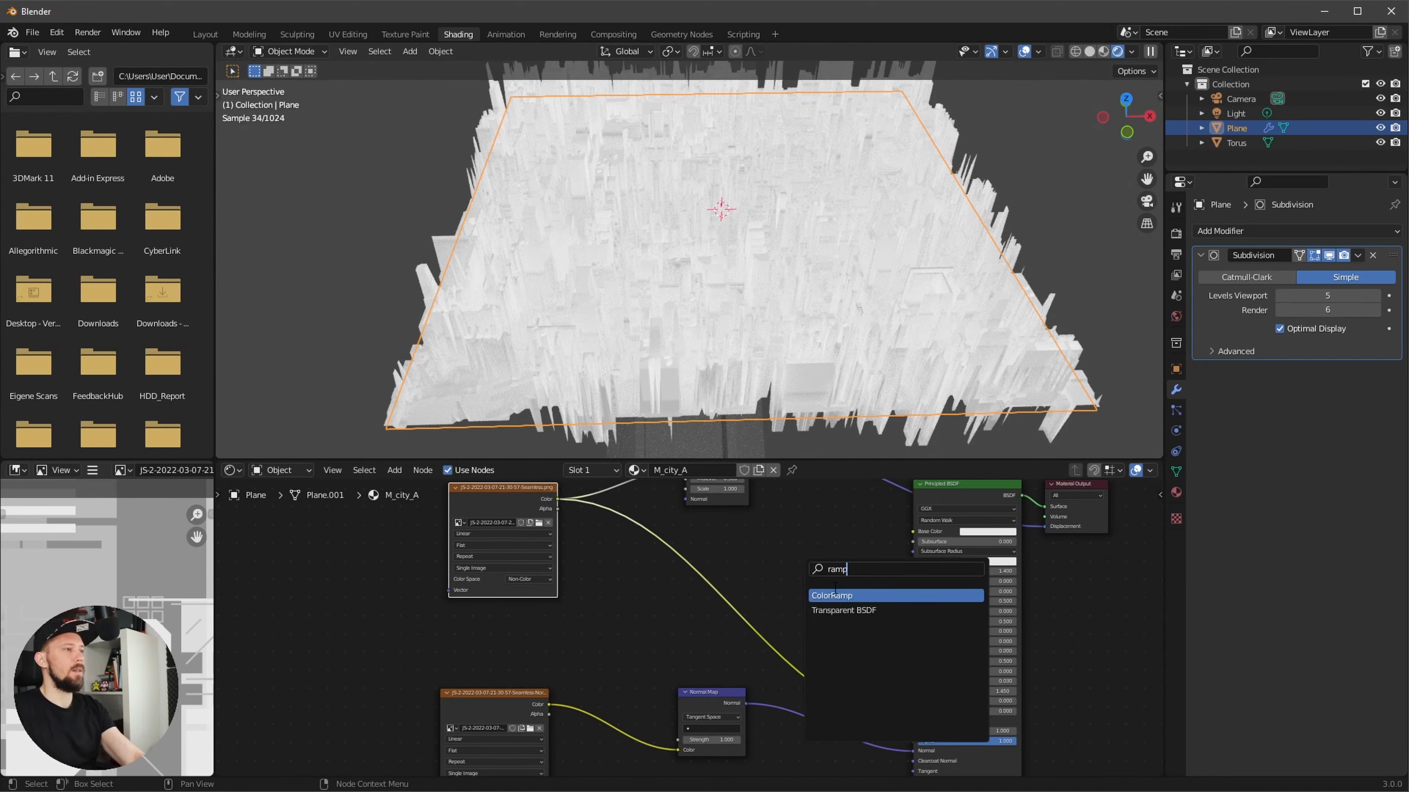
key(Return)
click(798, 605)
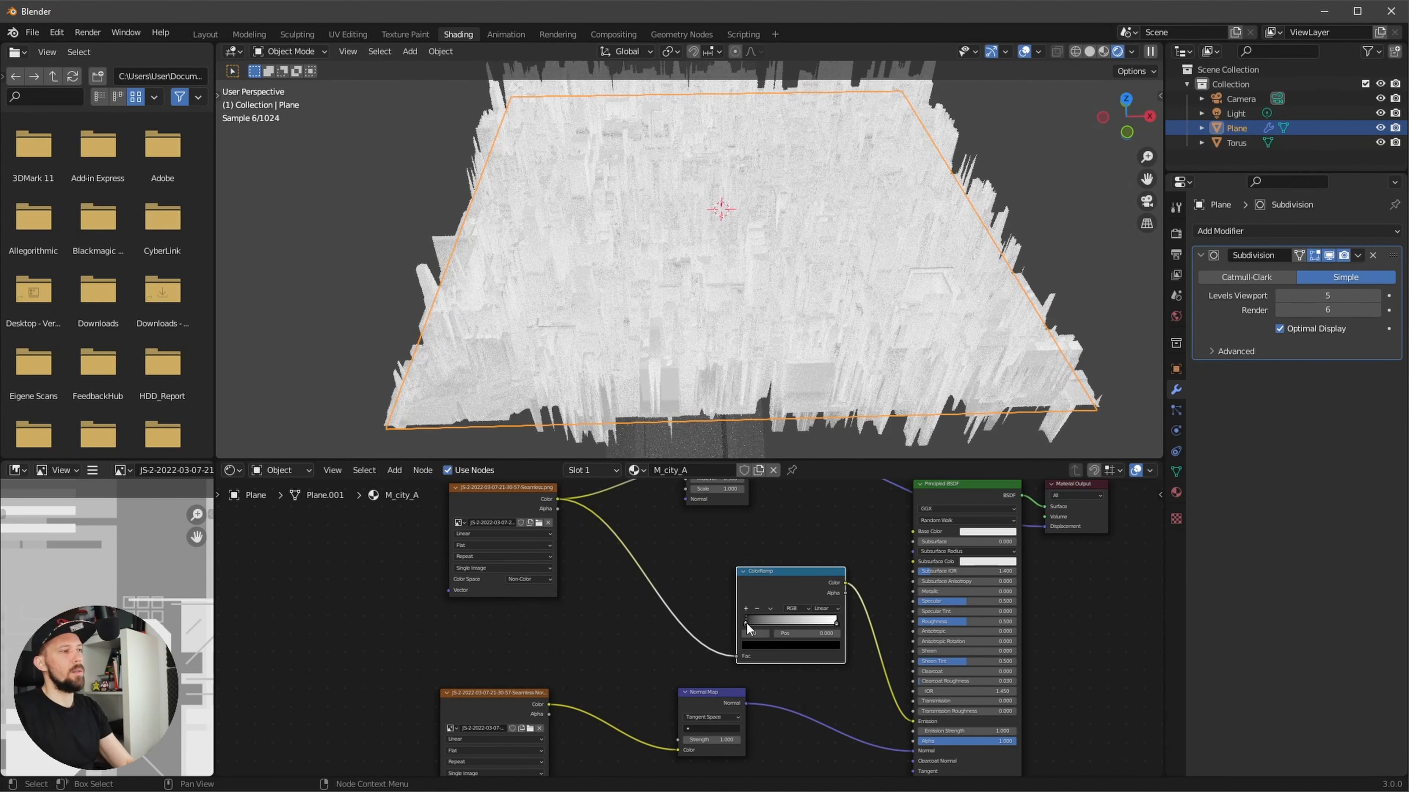
drag(772, 621, 837, 625)
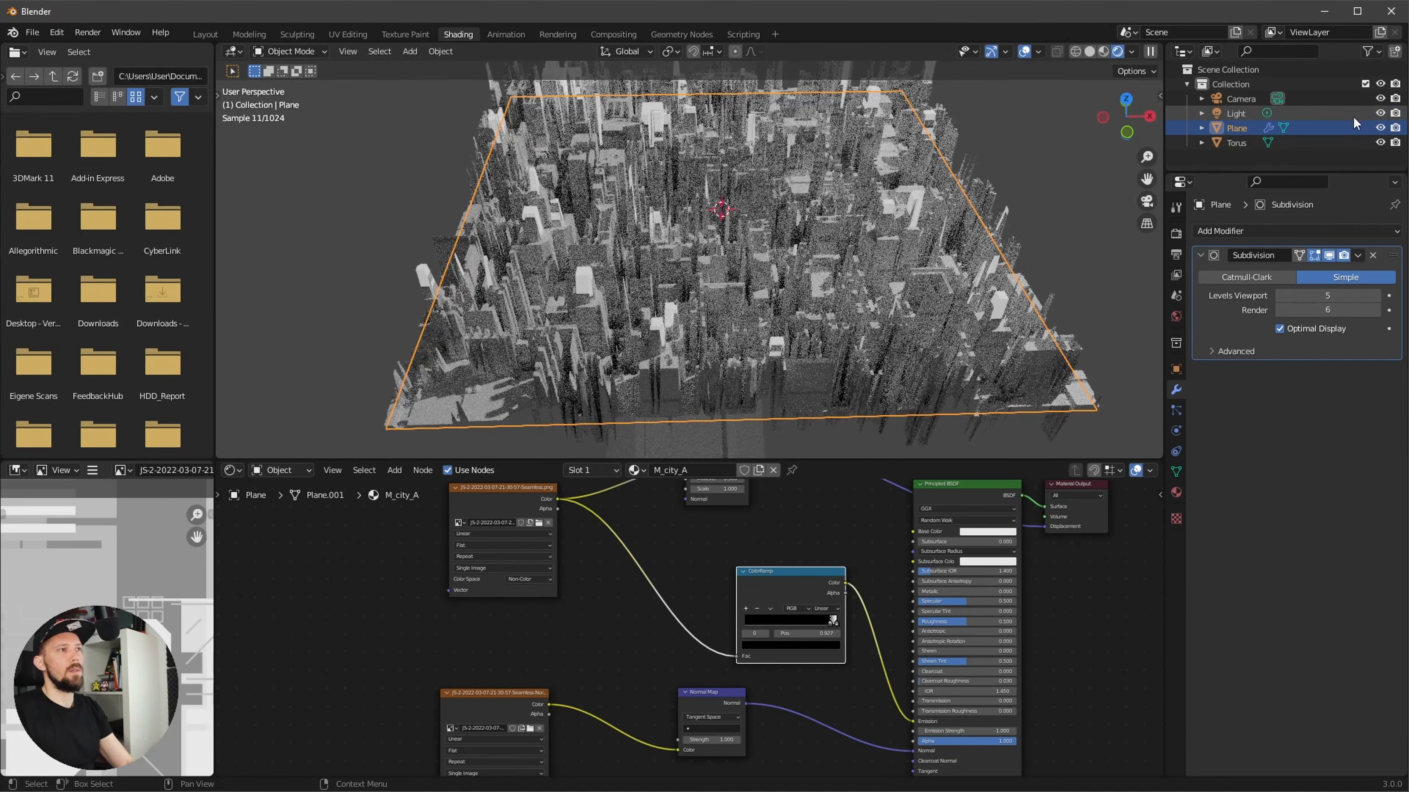
- Hide the Light object in the viewport and view the emissive buildings from another angle
click(1379, 113)
middle_drag(757, 288, 768, 268)
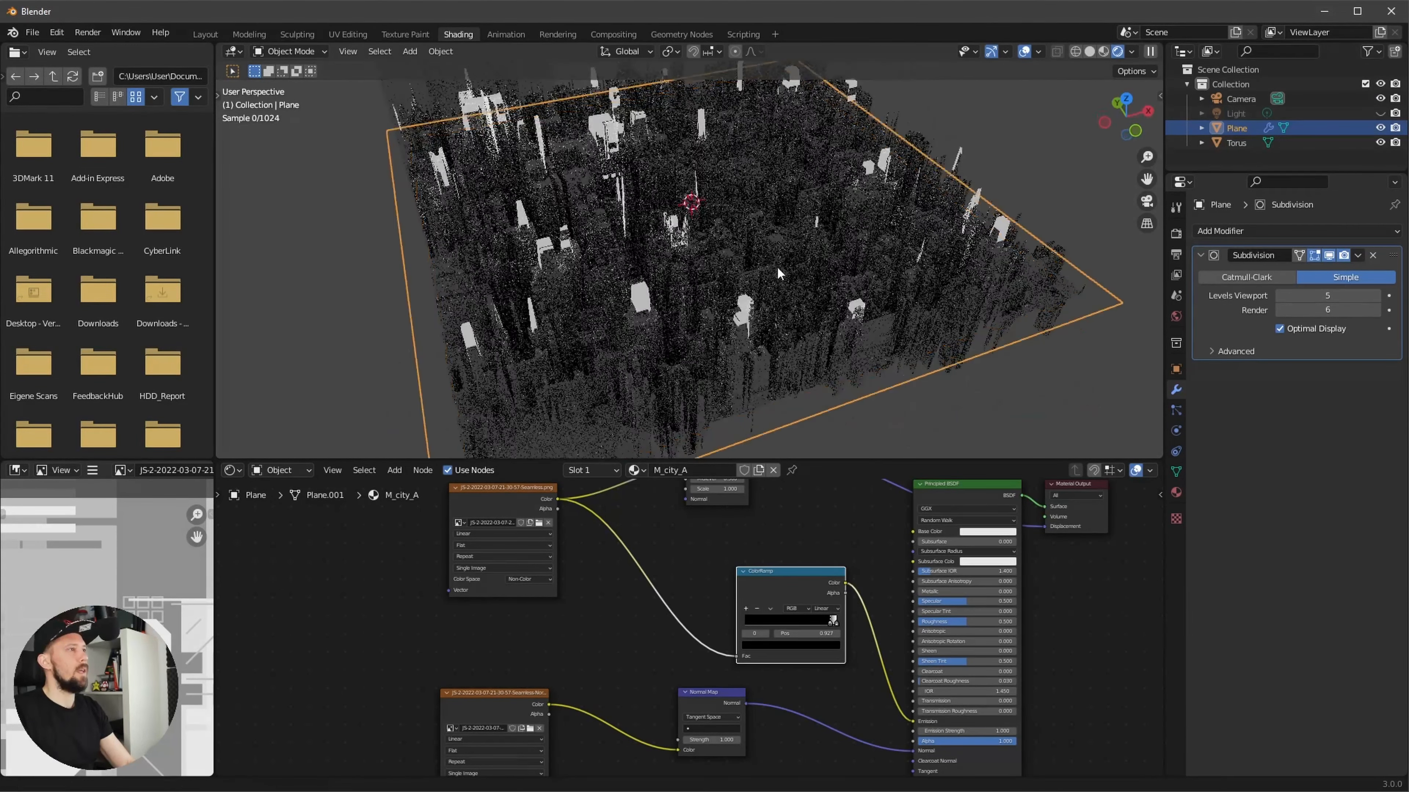
- Tint the ColorRamp's white stop a pale warm yellow, with hue about 0.124 and saturation about 0.46
scroll(804, 261, up, 5)
alt+shift+drag(808, 246, 839, 325)
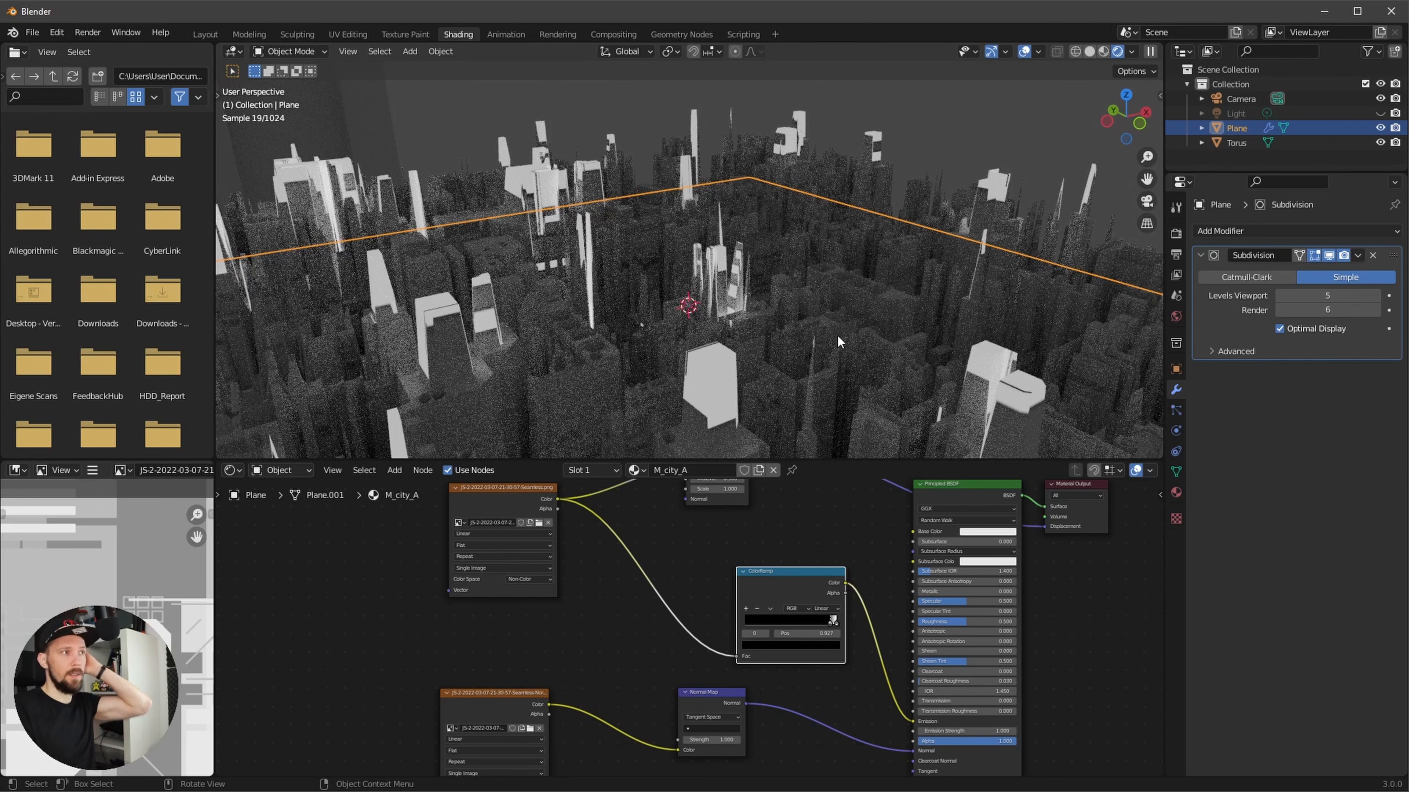
scroll(825, 644, up, 4)
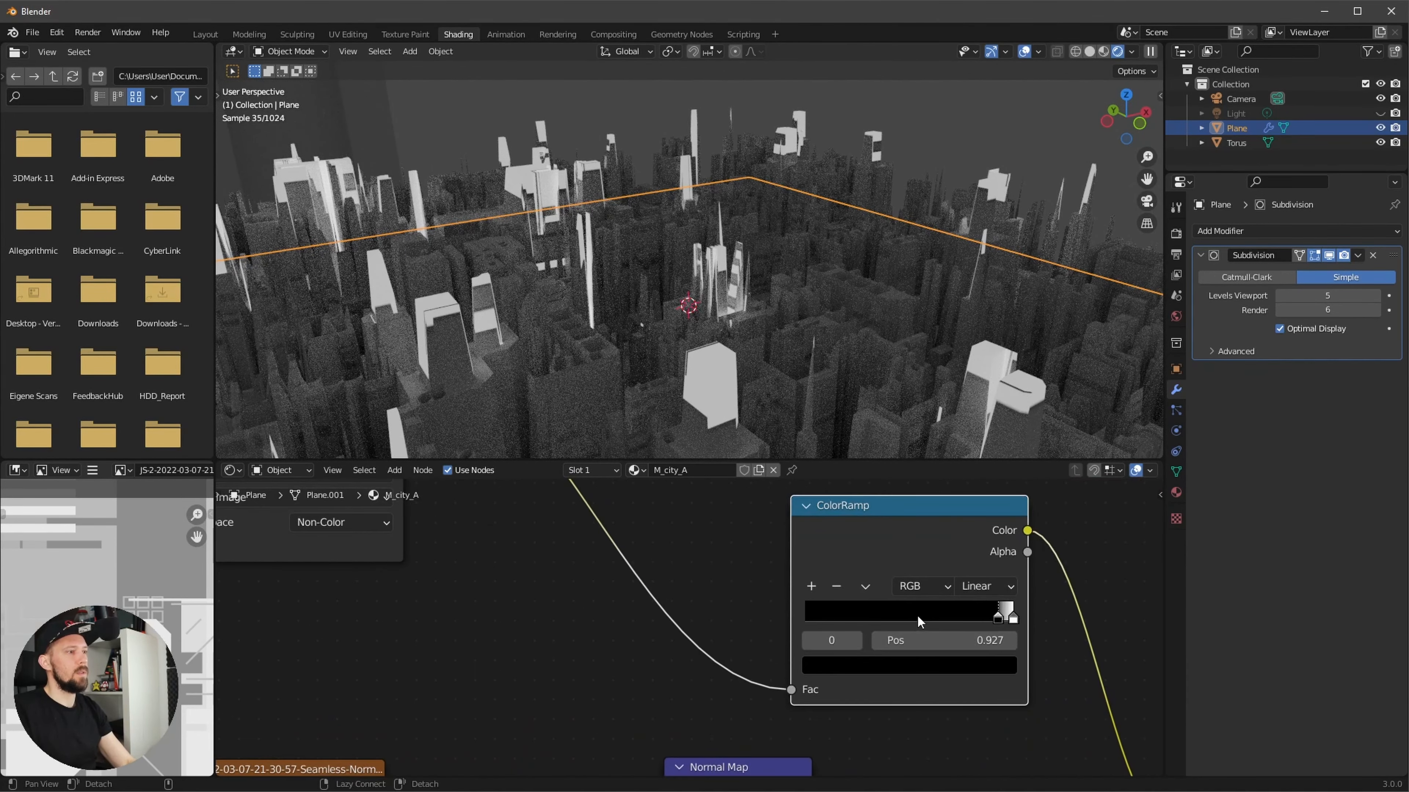
drag(901, 629, 901, 631)
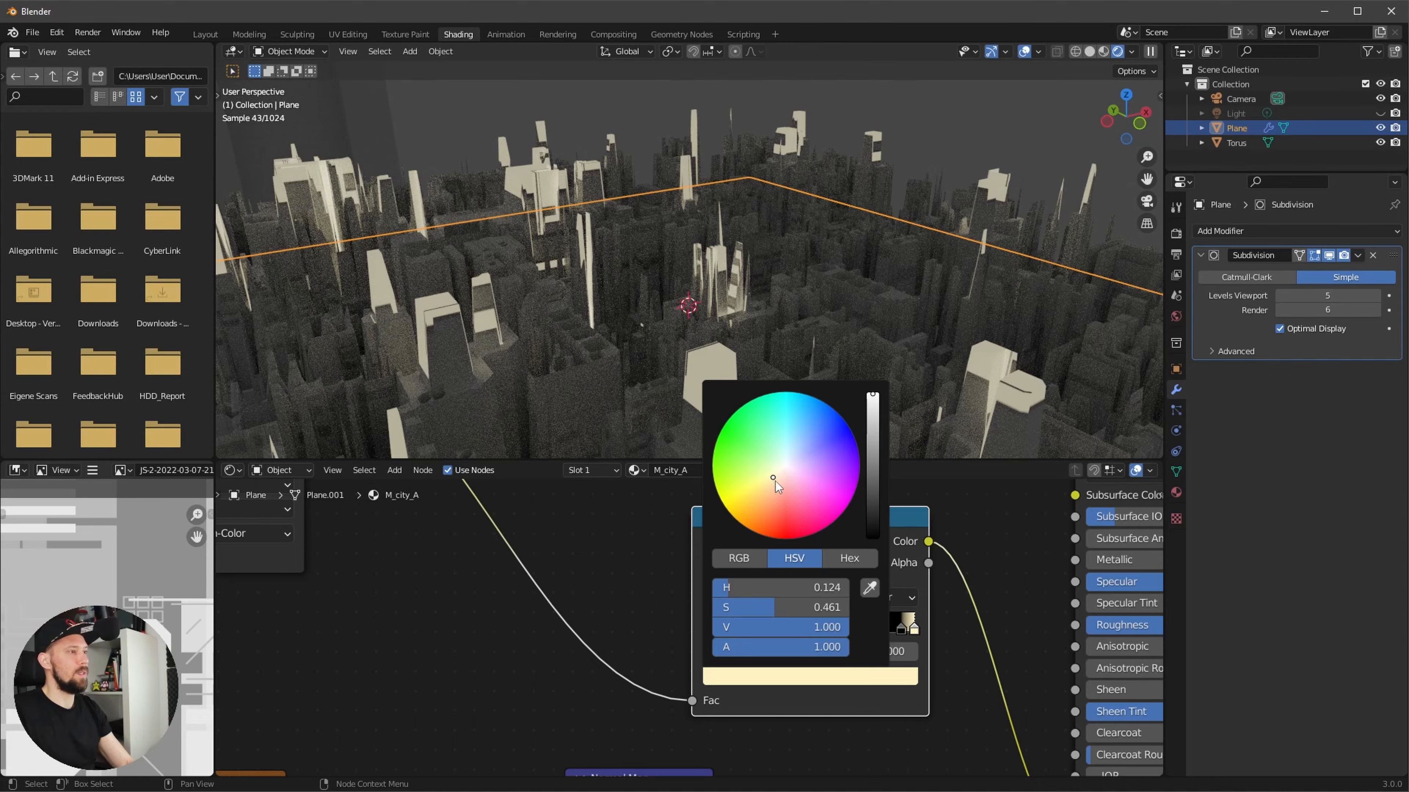
middle_drag(789, 366, 761, 385)
middle_drag(1015, 581, 735, 606)
ctrl+alt+drag(734, 602, 695, 642)
ctrl+alt+drag(629, 715, 681, 671)
alt+drag(530, 575, 628, 572)
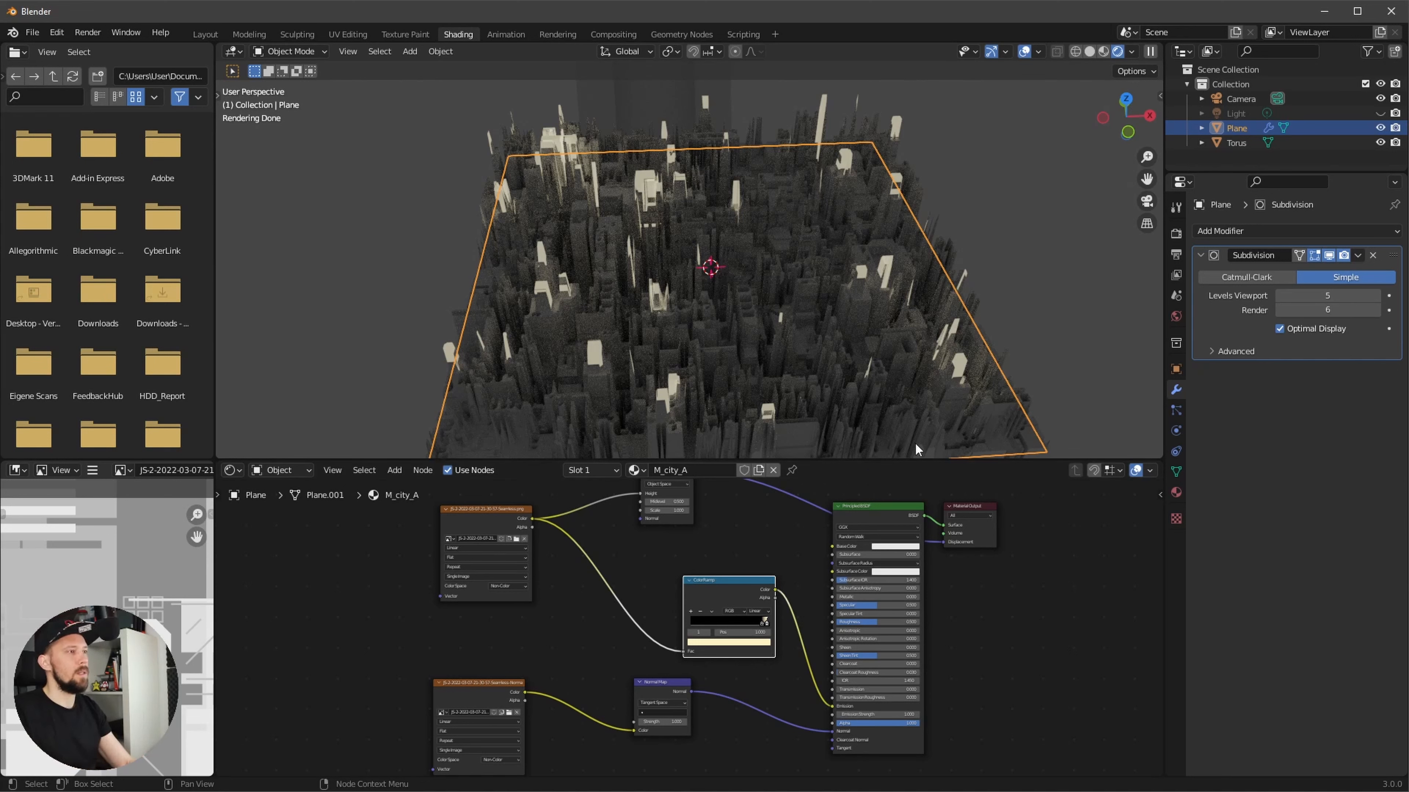
- Enlarge the Outliner area and rename the Plane object to City_A
drag(1221, 173, 1221, 239)
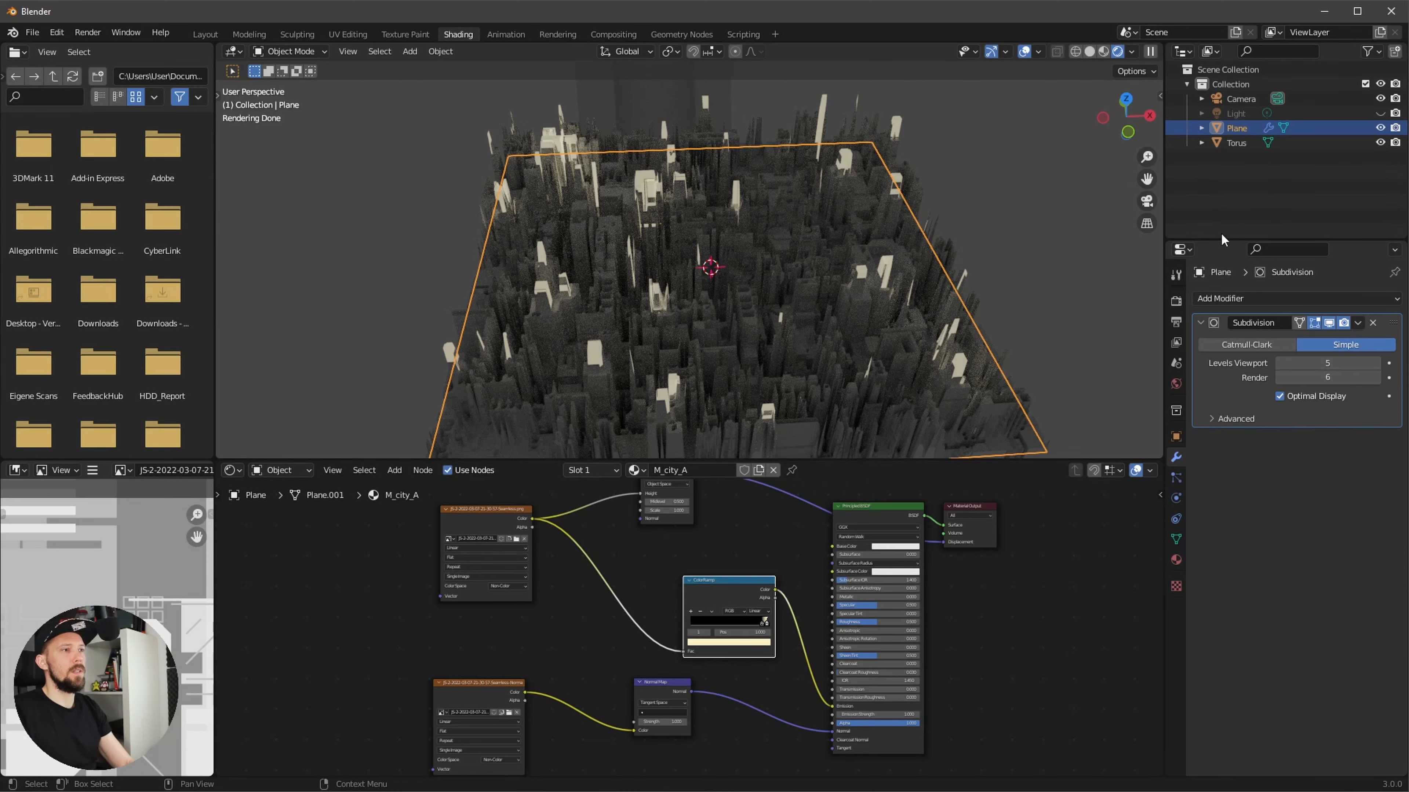
double_click(1249, 124)
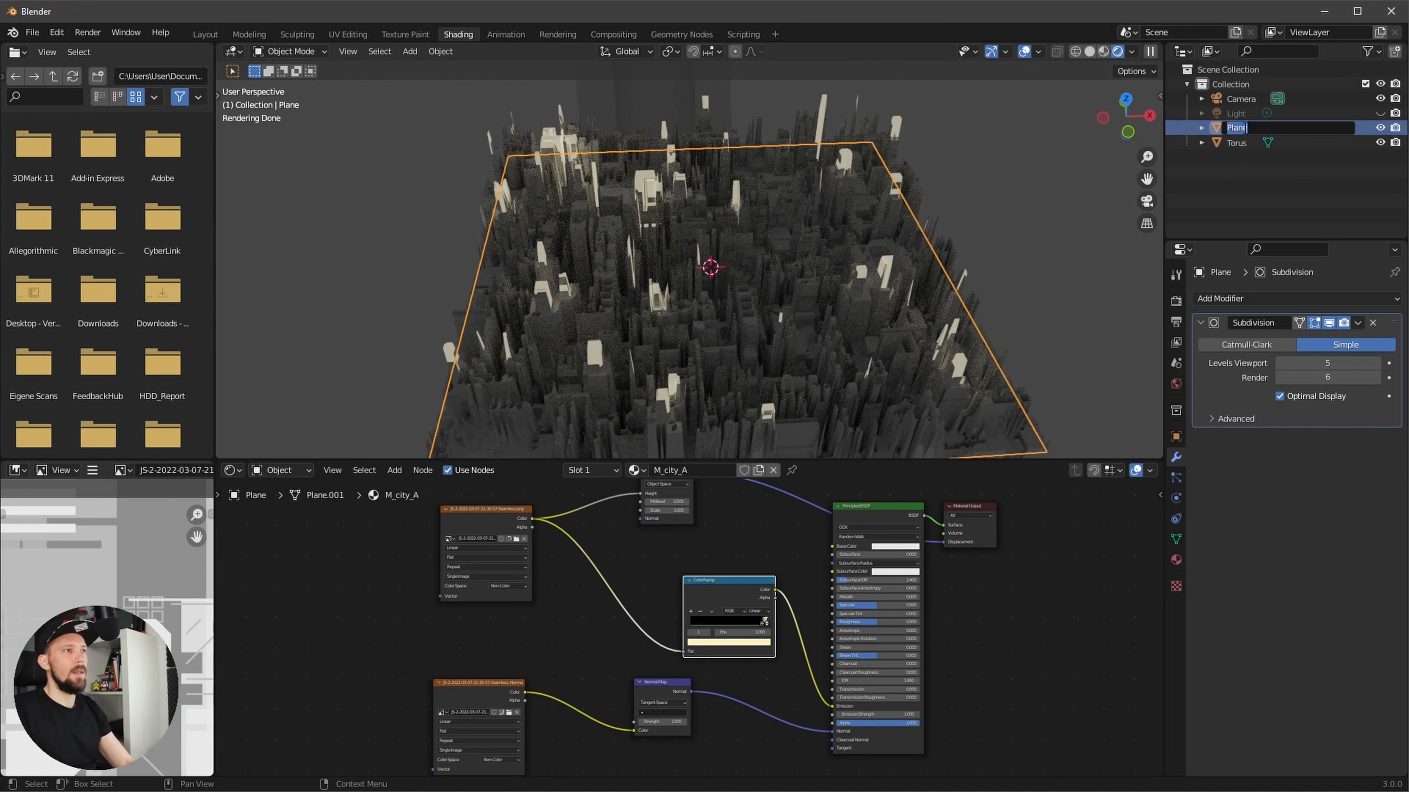
text(City_A)
key(Return)
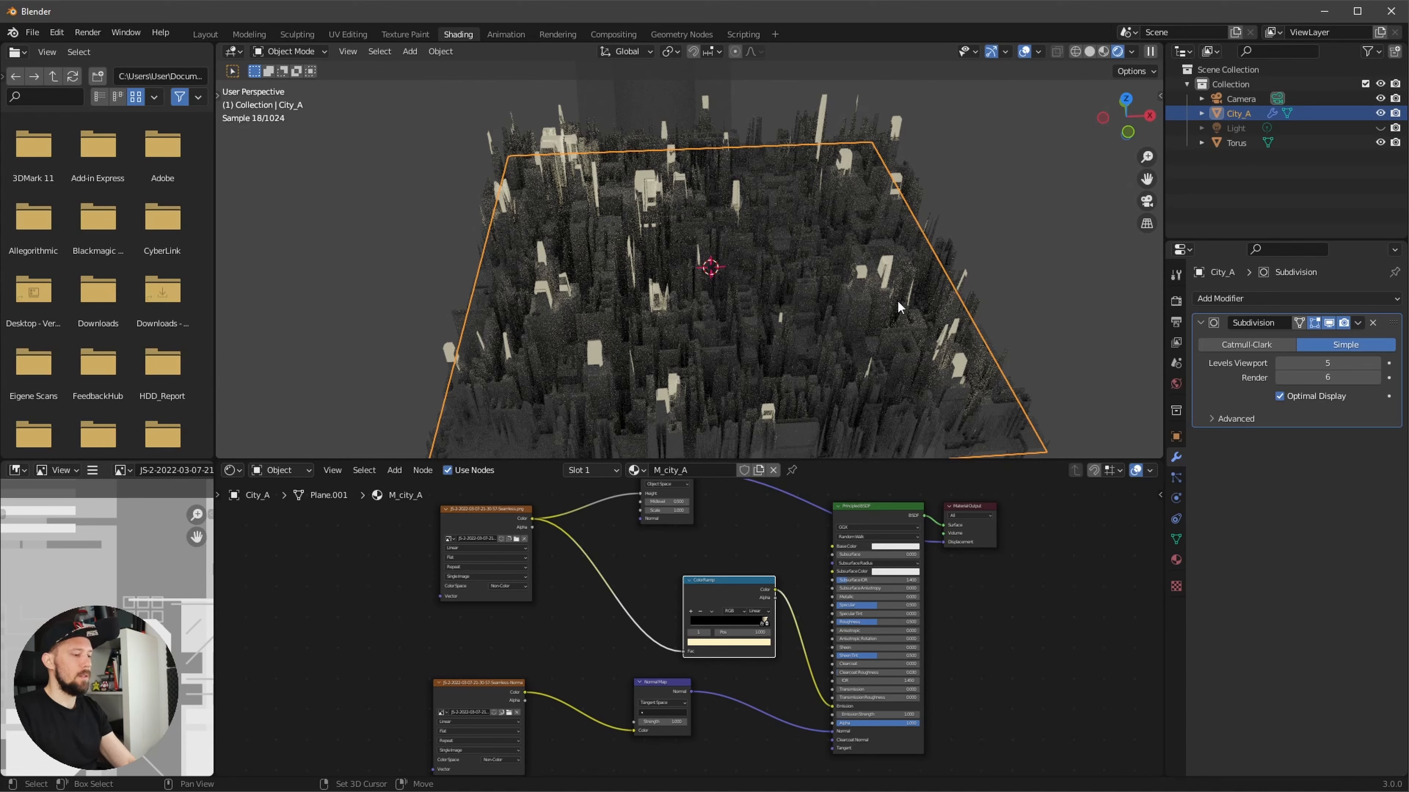
- Duplicate City_A in place, hide the original in the viewport and rename the duplicate City_B
key(shift+d)
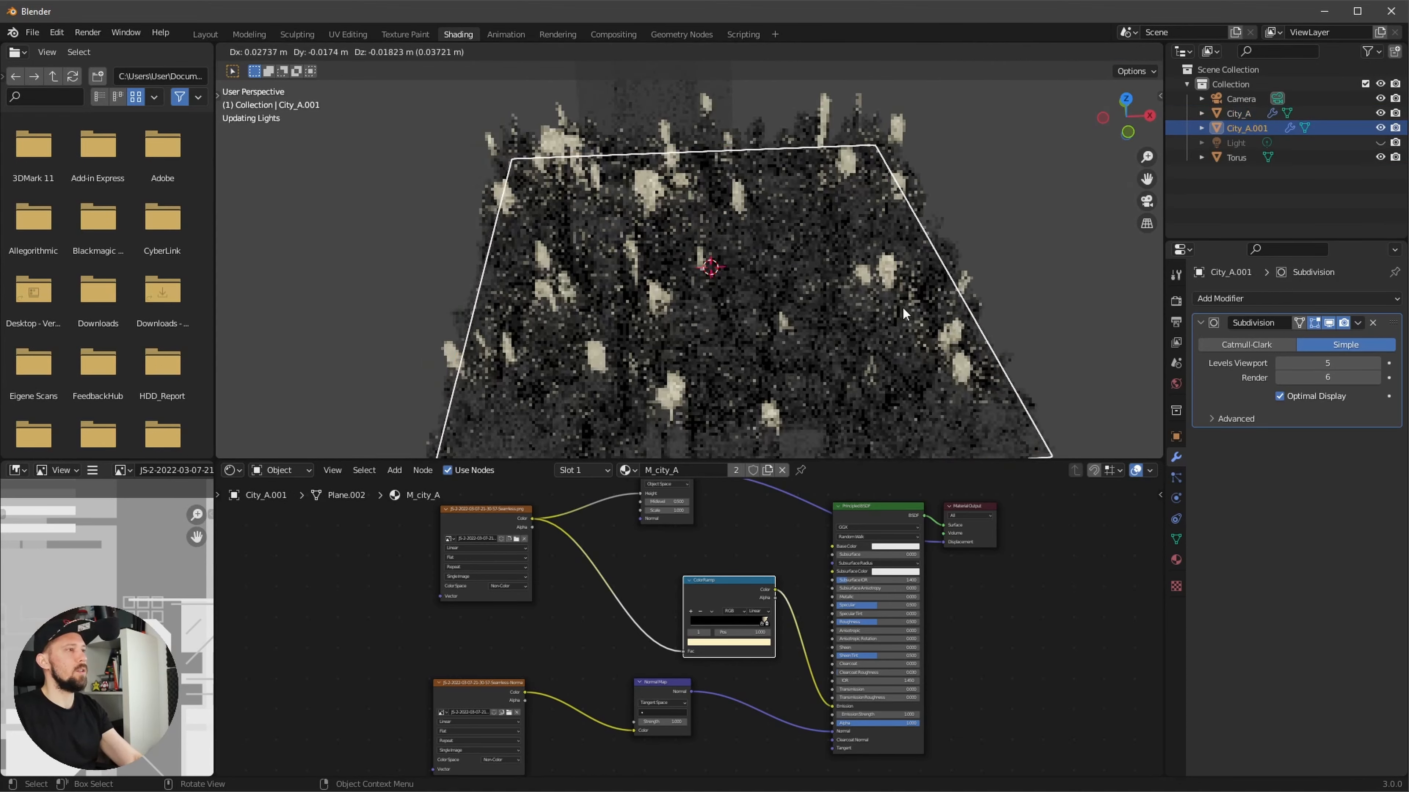
right_click(908, 308)
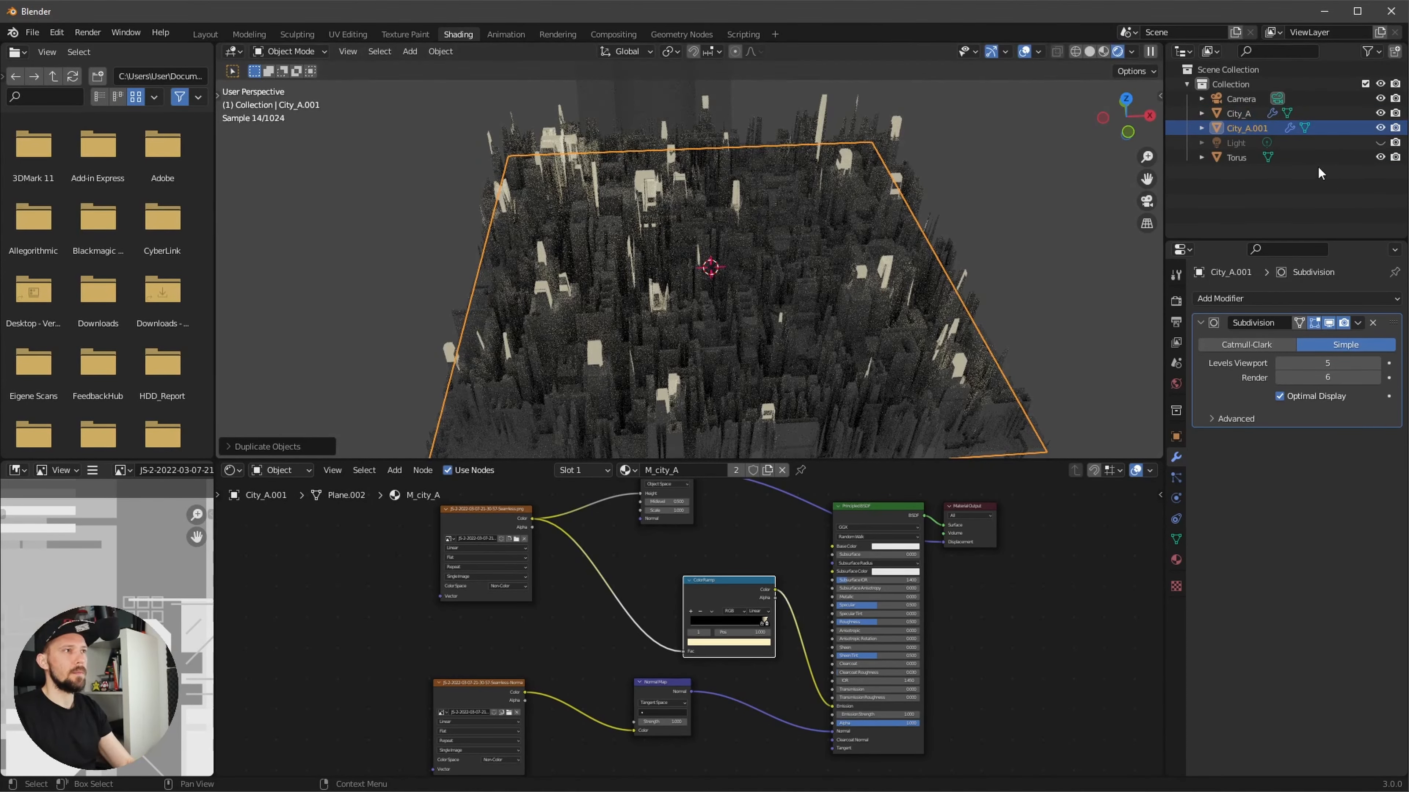
click(1379, 113)
double_click(1260, 128)
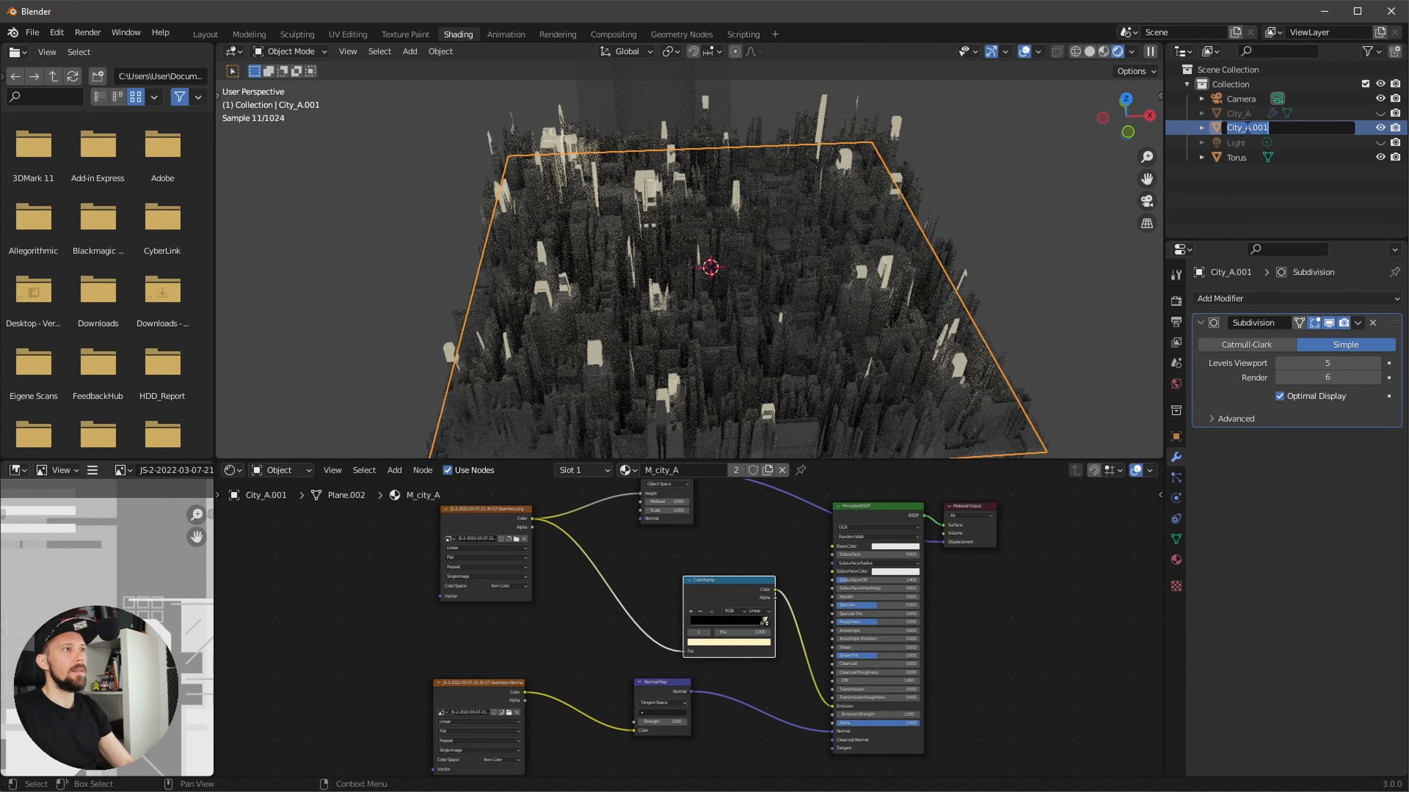
key(Return)
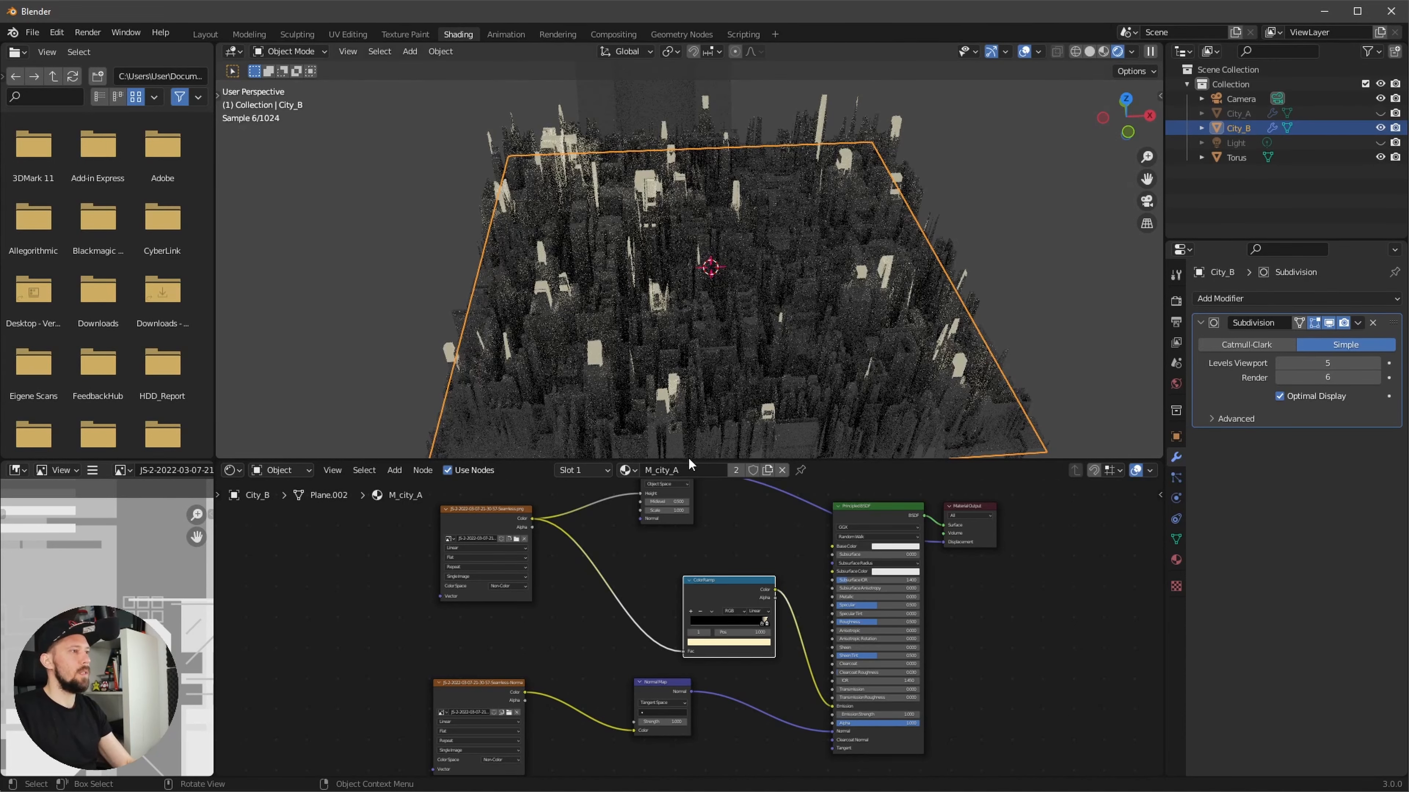
- Give City_B its own copy of the M_city_A material and name it M_city_B
click(767, 470)
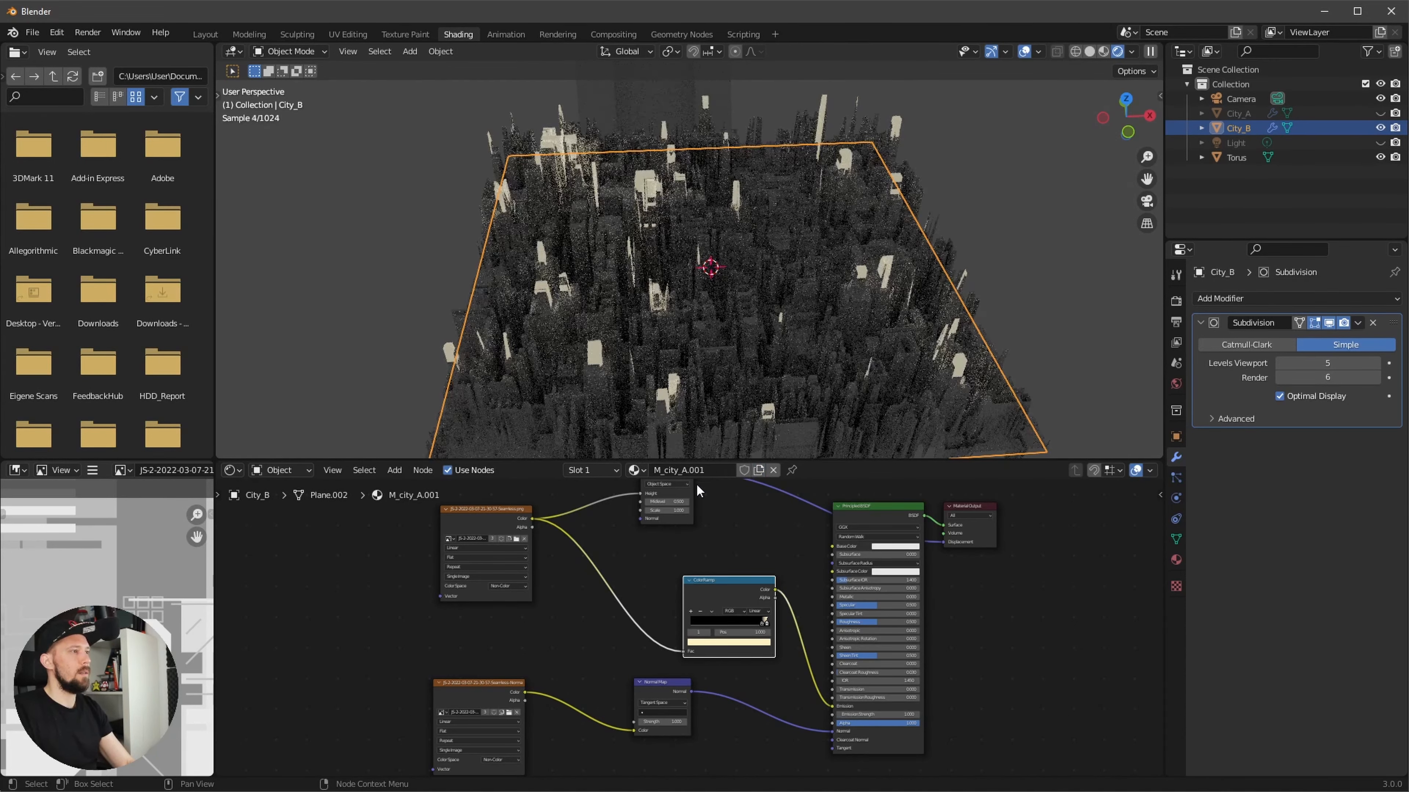
click(688, 470)
double_click(687, 470)
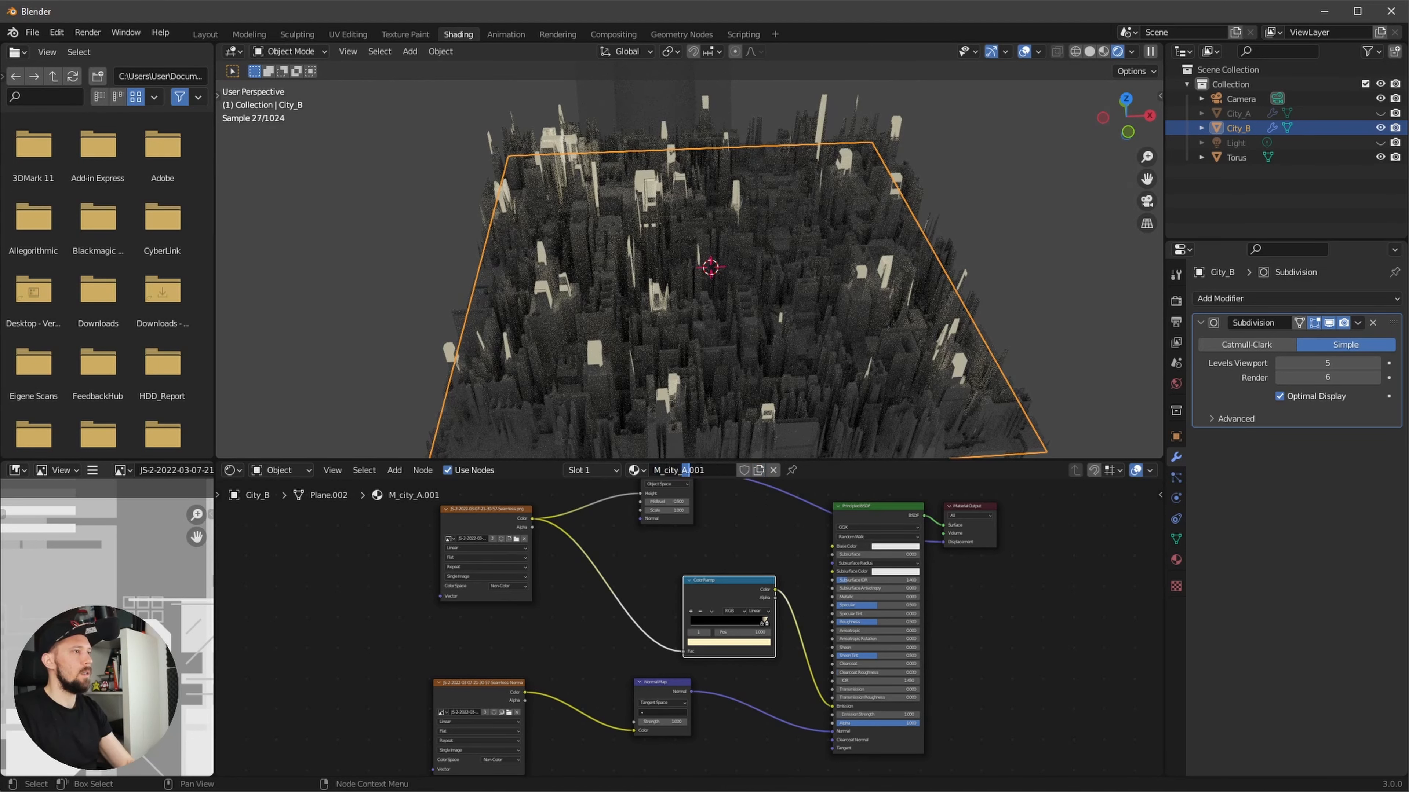
text(B)
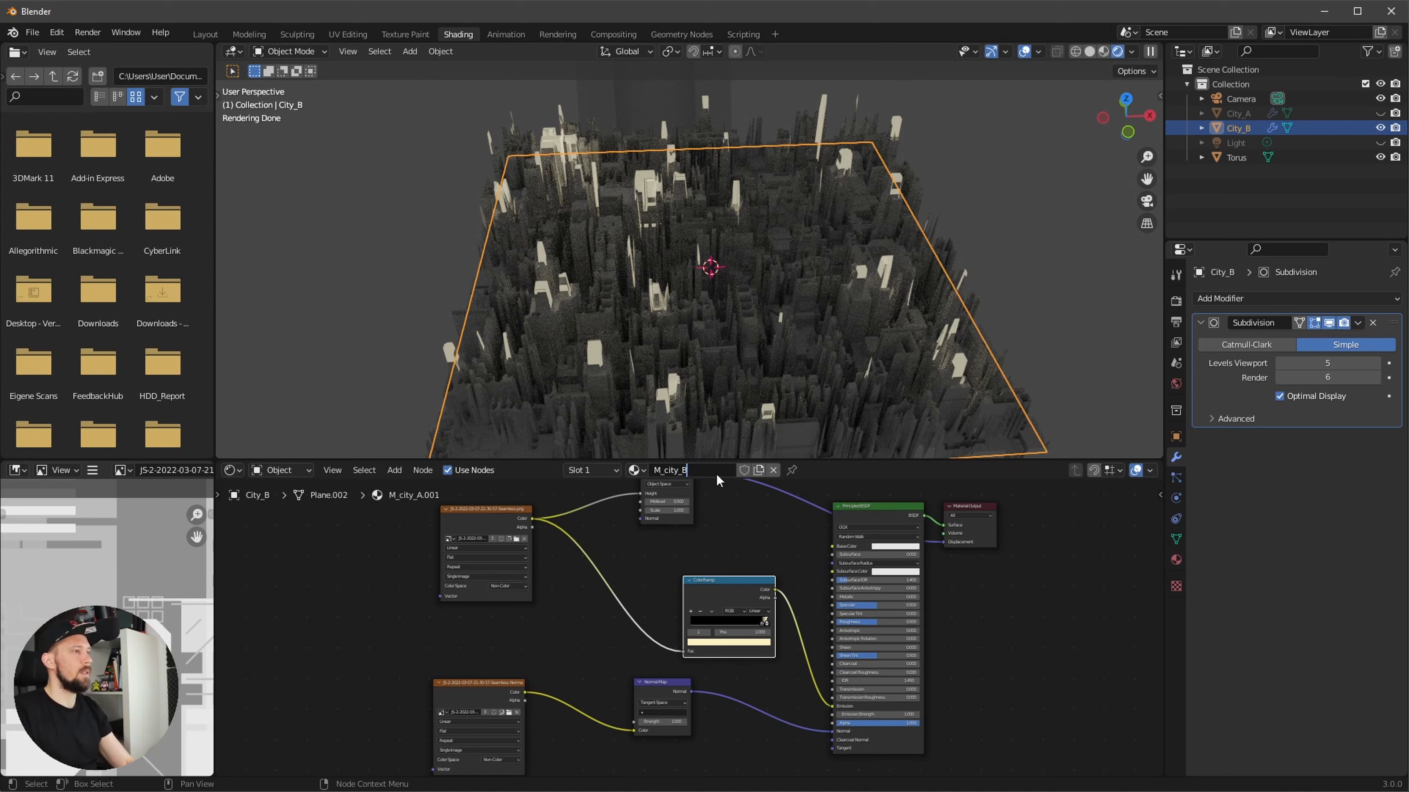
key(Return)
- Set the Displacement node's Scale to 0.5 in the M_city_B material for lower buildings
scroll(690, 629, up, 2)
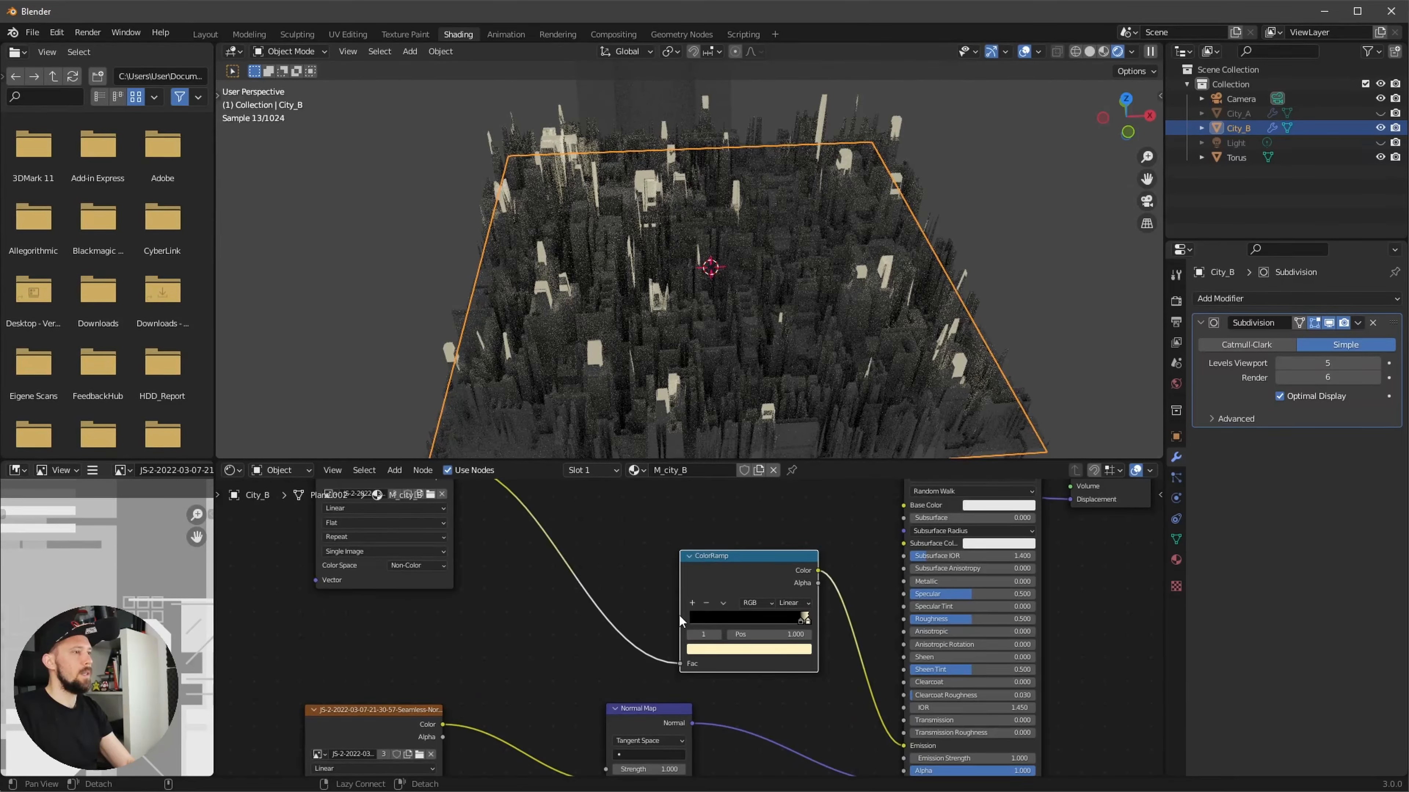
scroll(677, 614, down, 3)
middle_drag(659, 546, 653, 595)
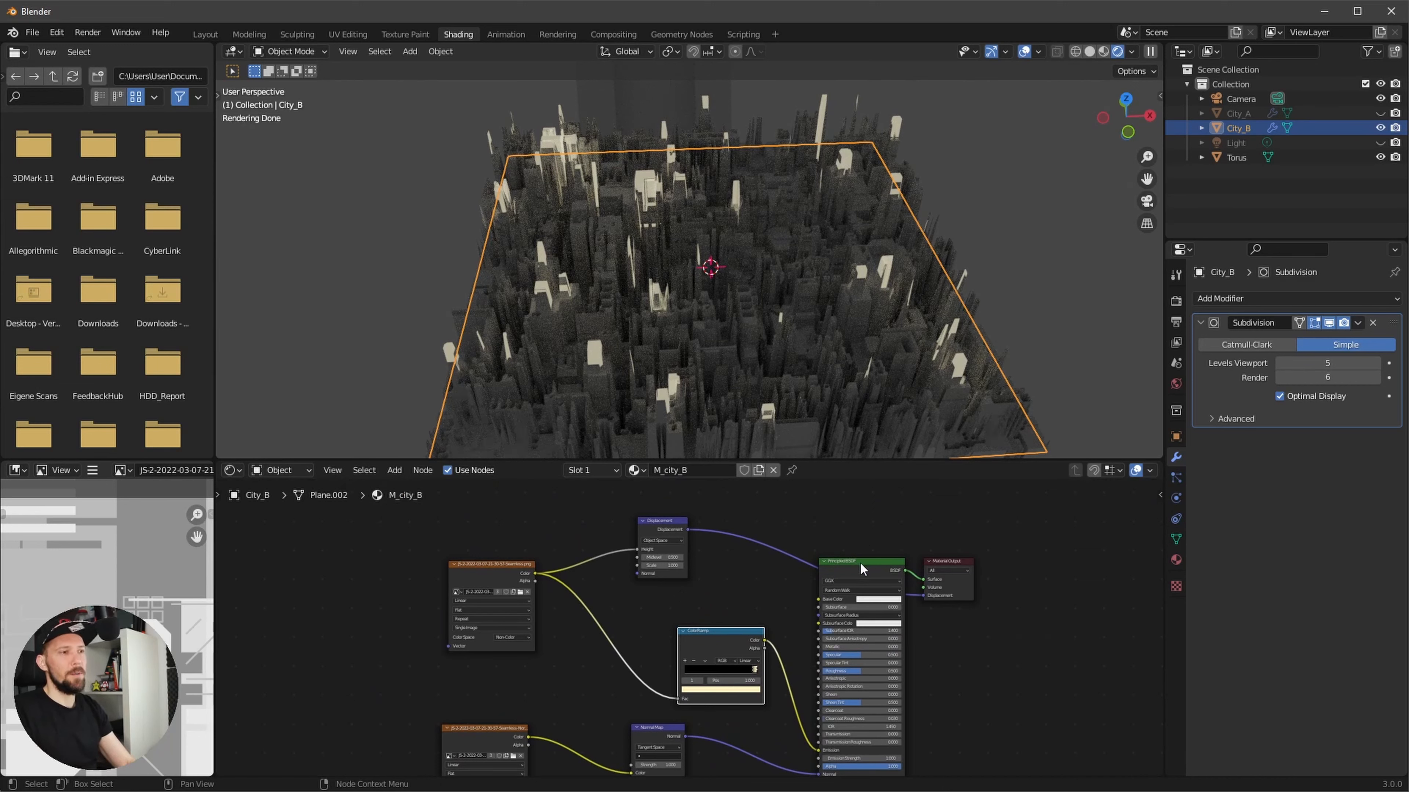
scroll(743, 560, up, 1)
scroll(721, 558, up, 1)
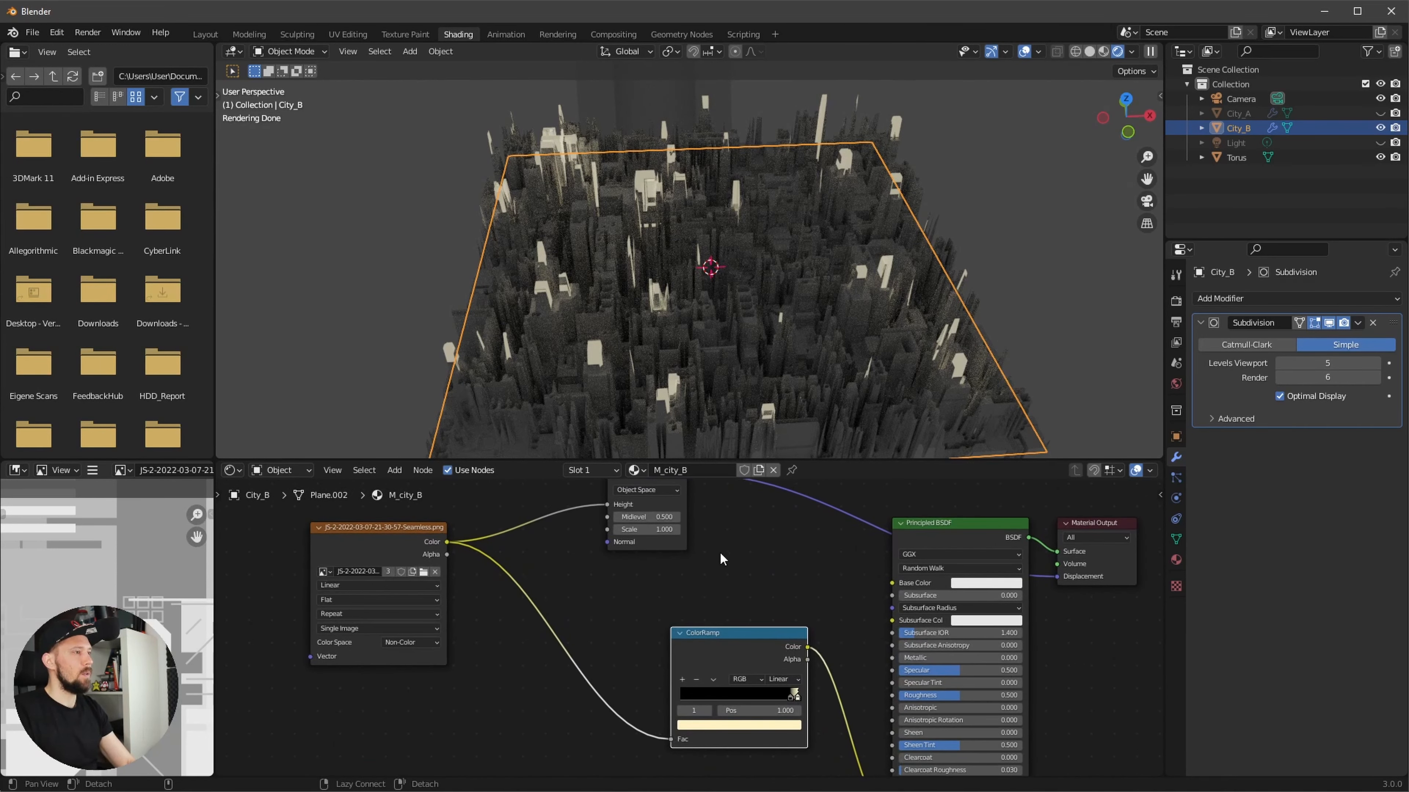
middle_drag(721, 557, 716, 587)
click(677, 557)
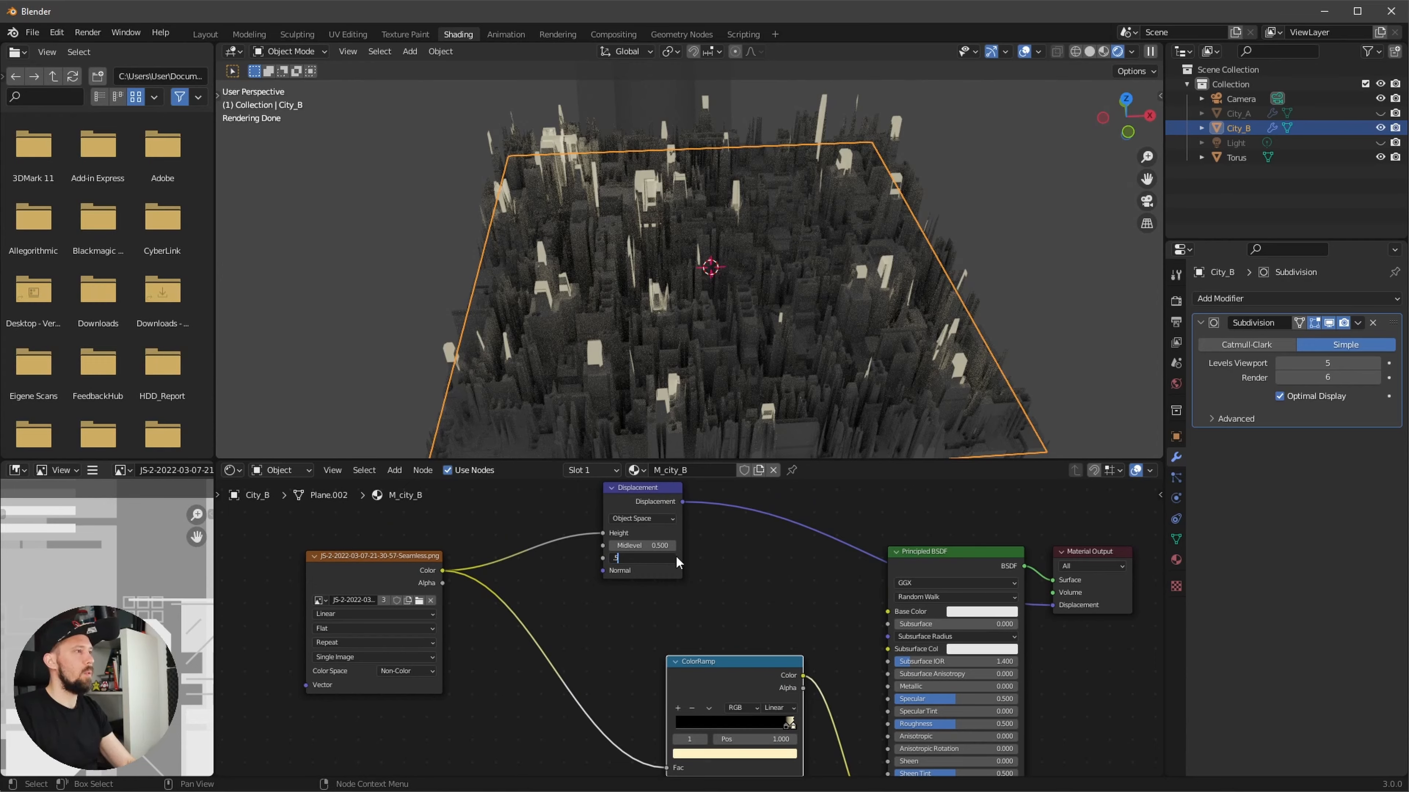
text(.5)
key(Return)
middle_drag(829, 326, 818, 385)
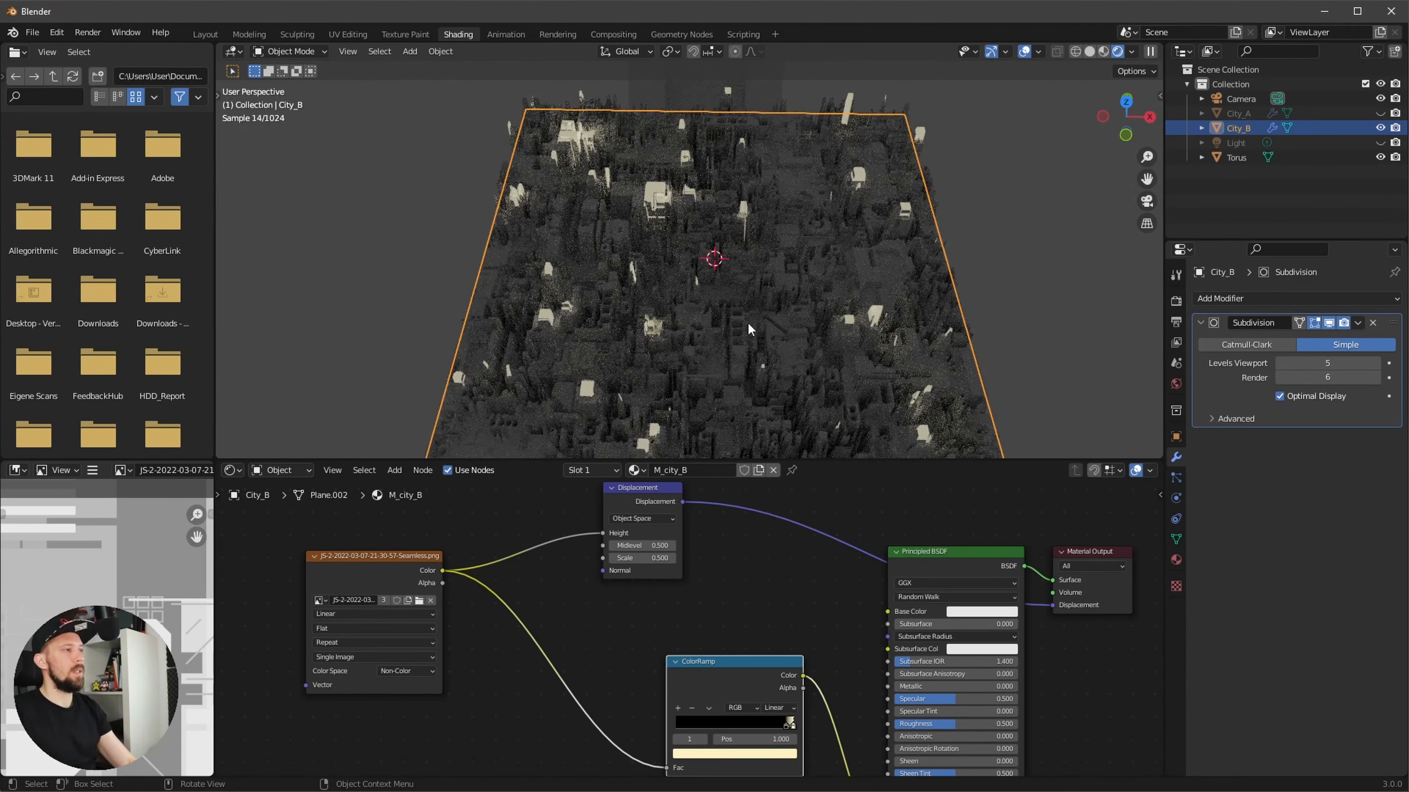
- Rotate City_B's whole mesh 90° about the global Z axis in Edit Mode and return to Object Mode
key(Tab)
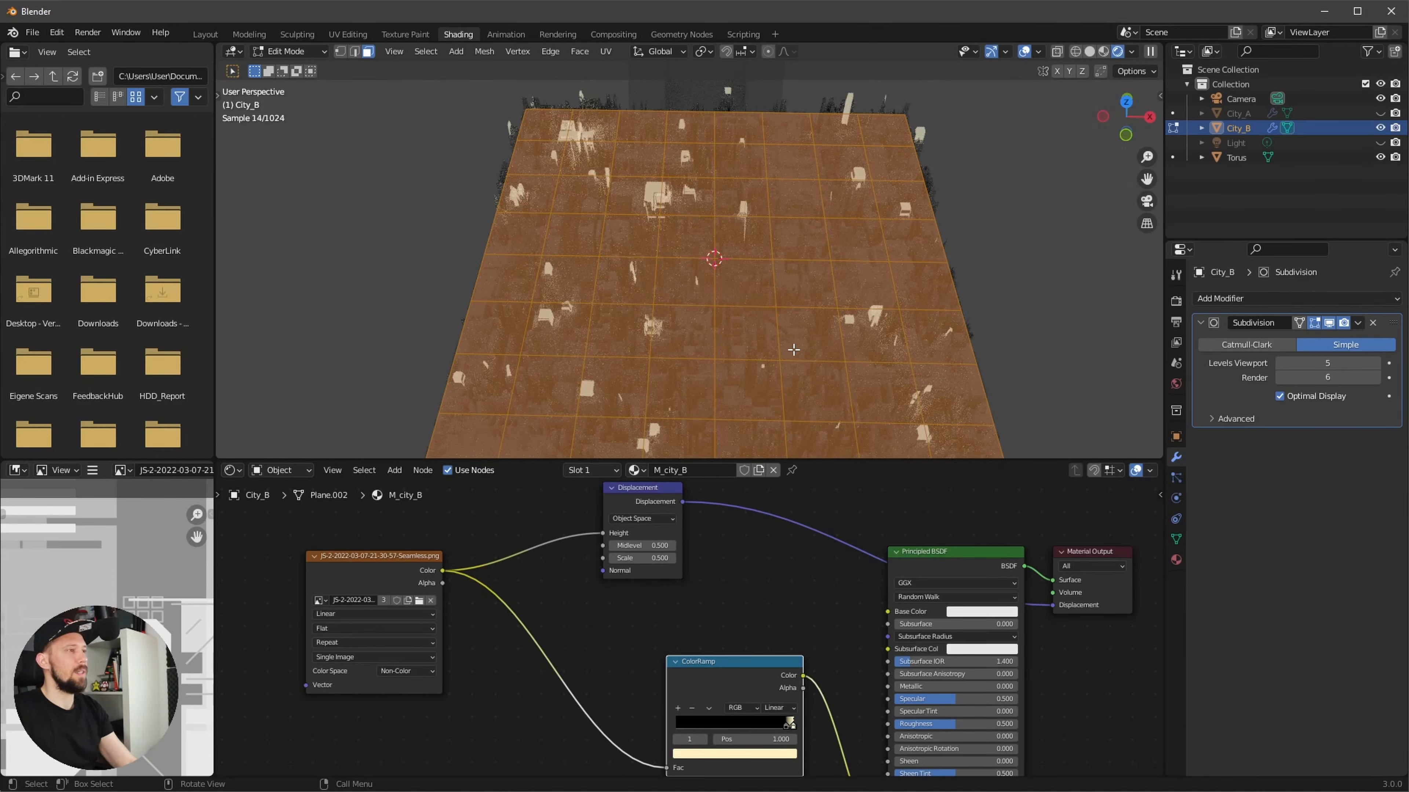
key(r)
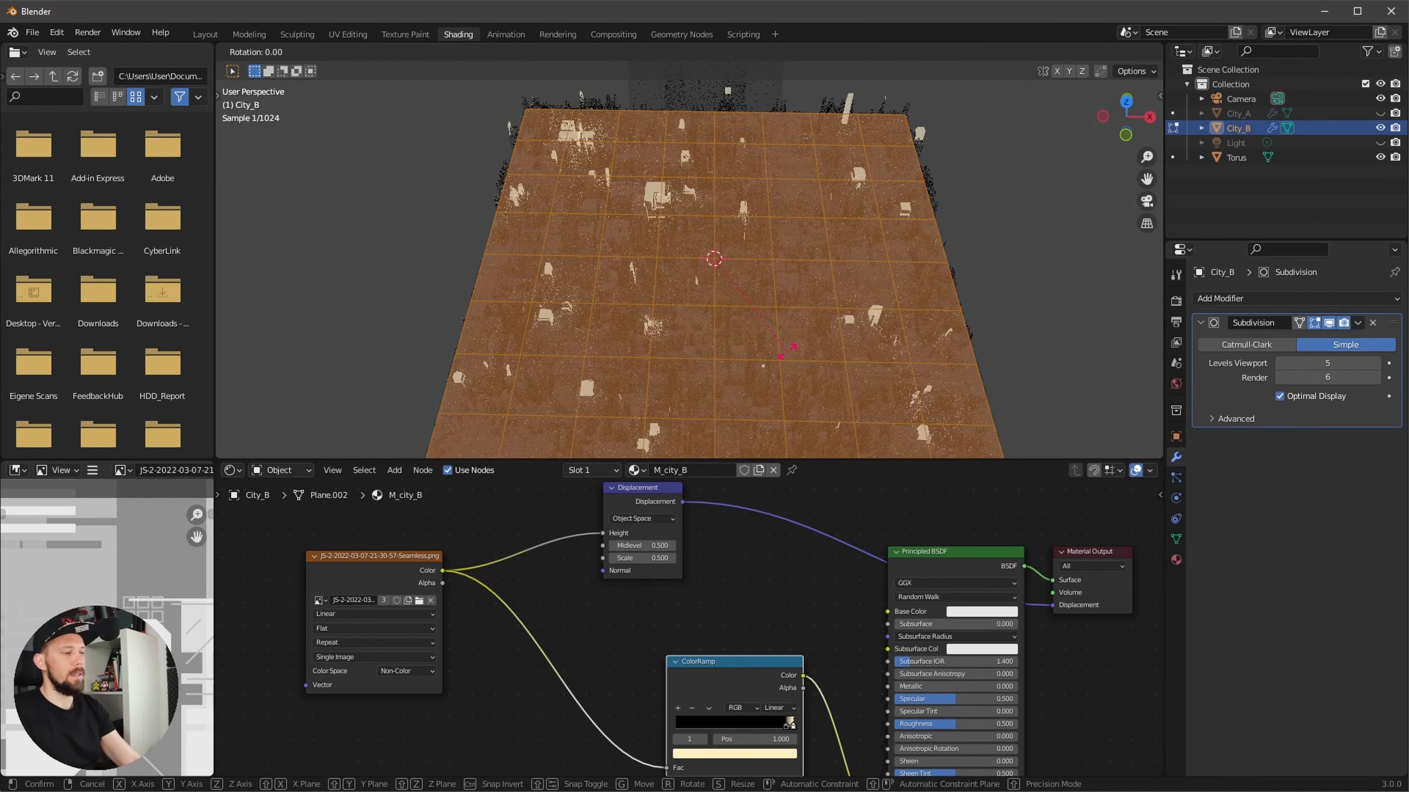
key(z)
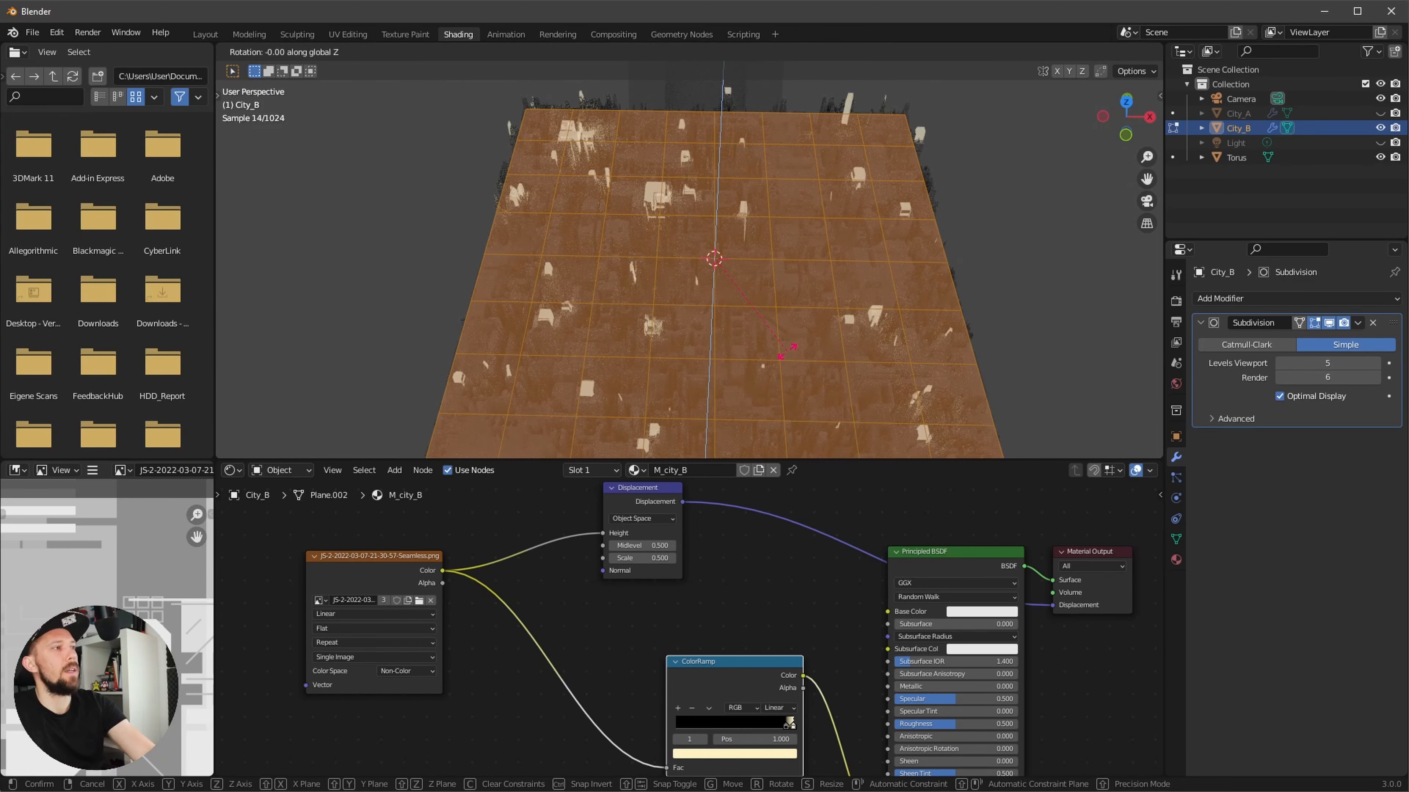
text(90)
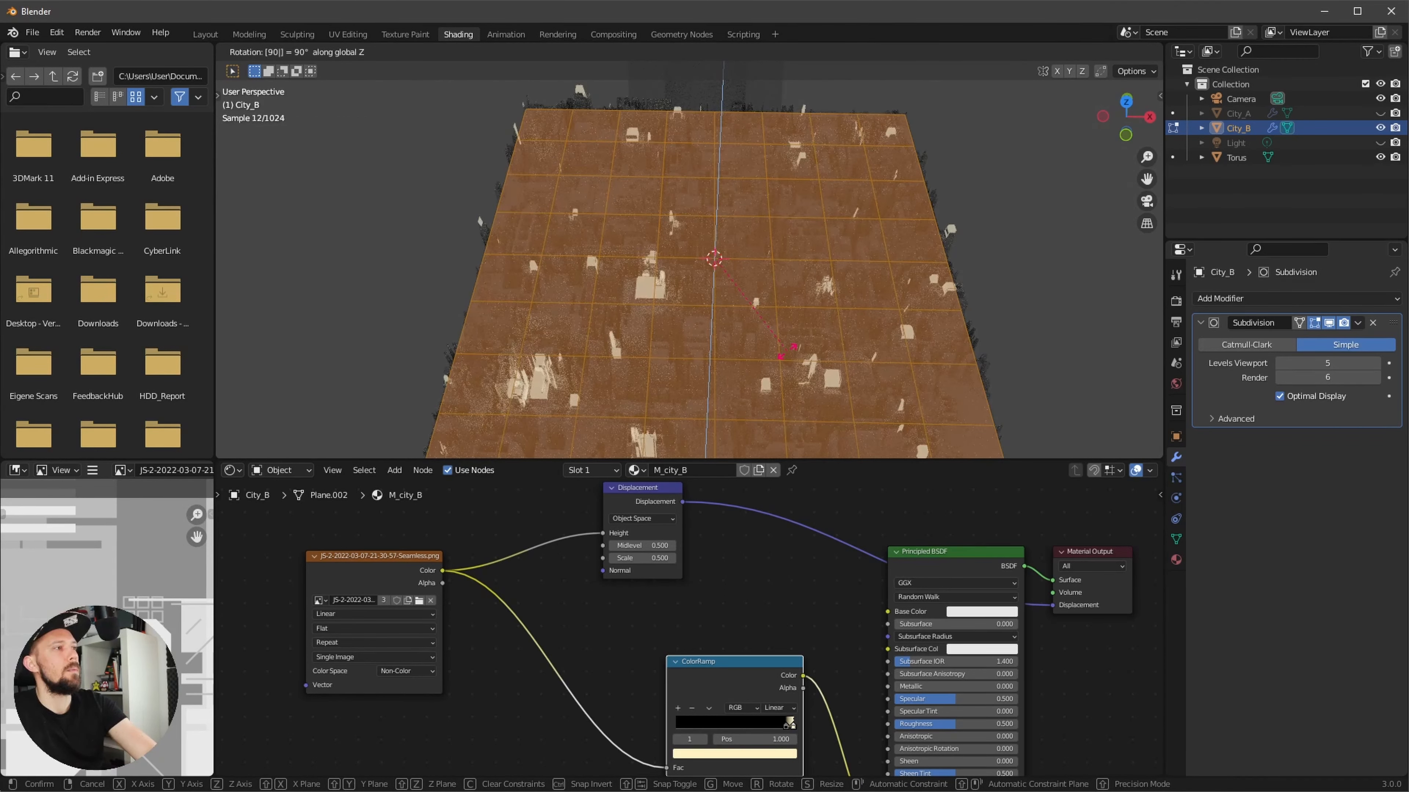
key(Return)
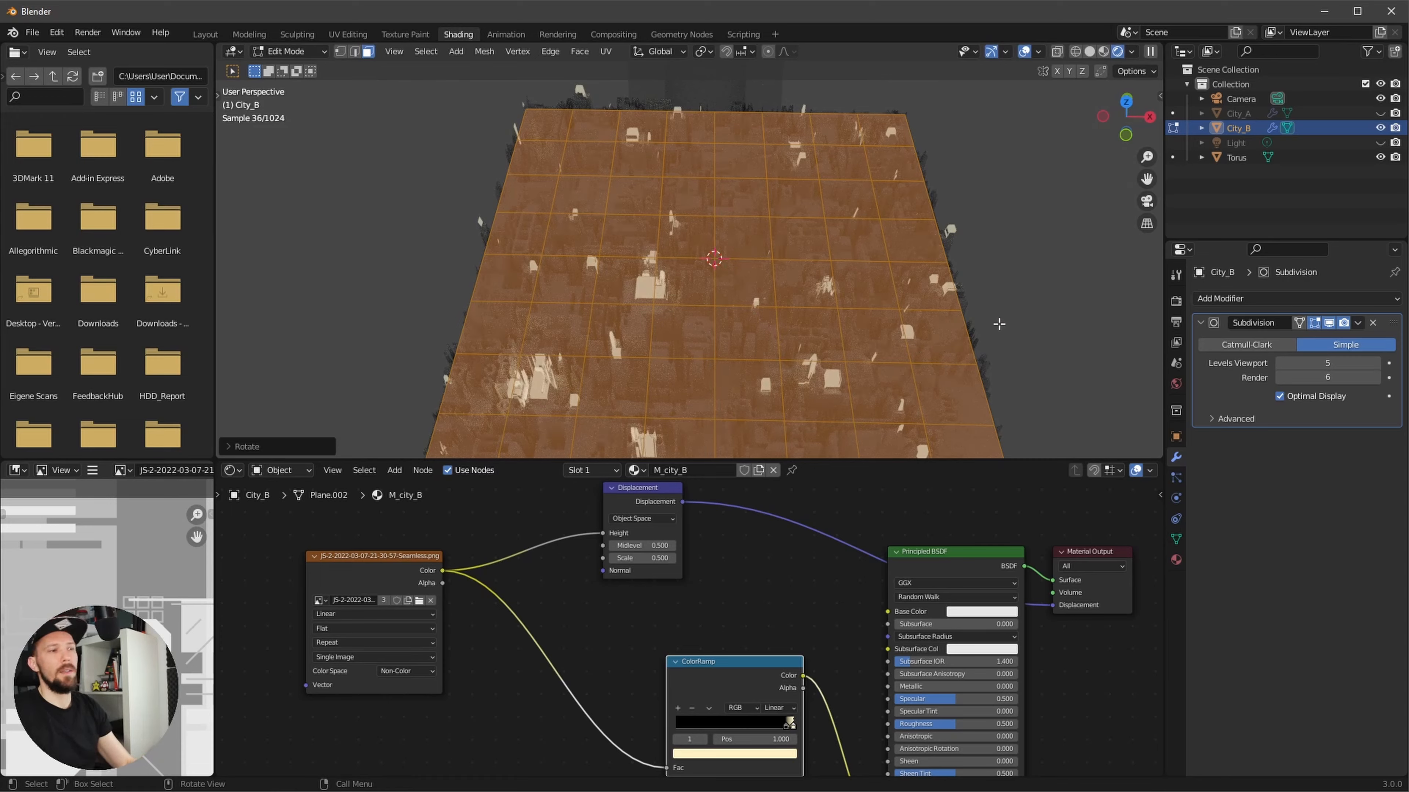
mouse_move(862, 364)
middle_down()
mouse_move(879, 353)
mouse_move(883, 382)
middle_up()
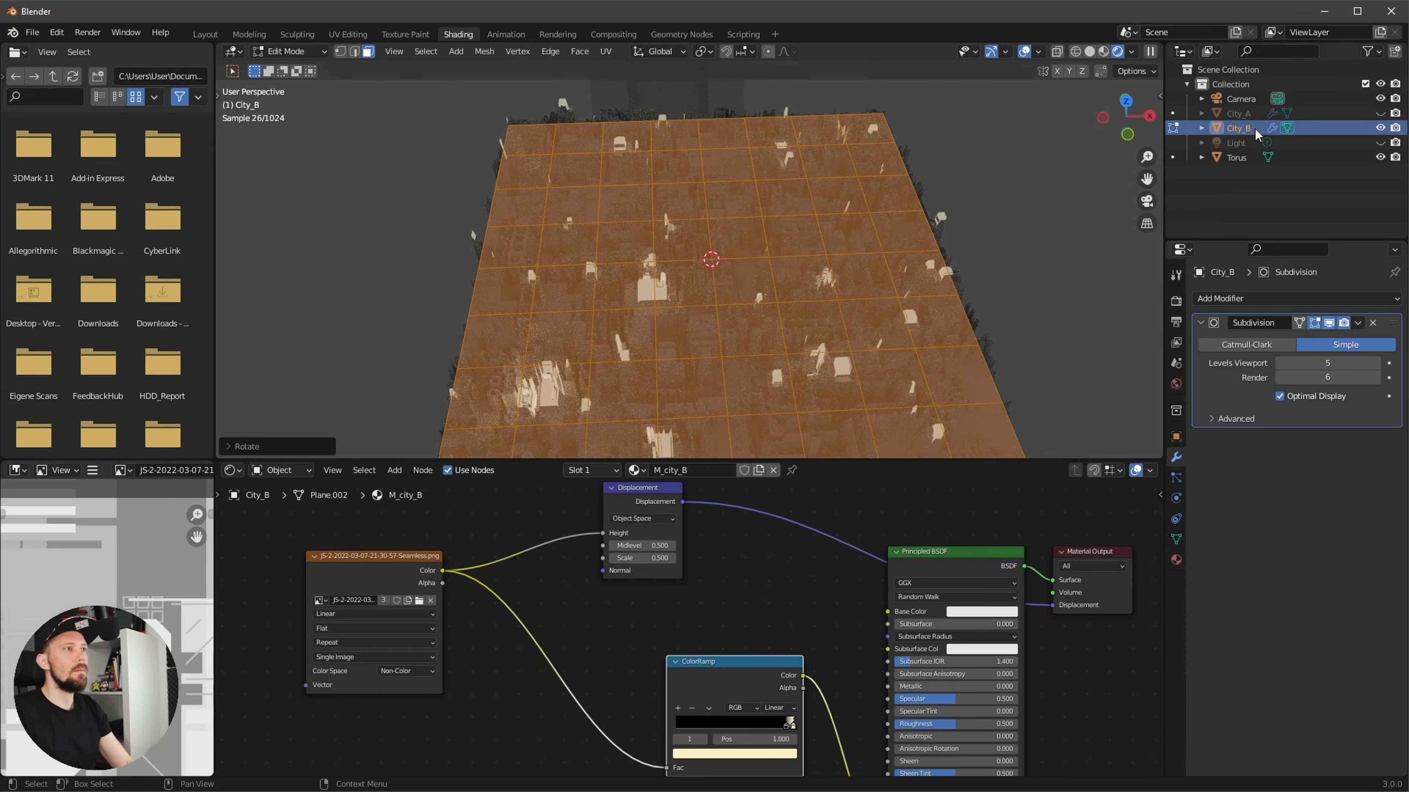
key(Tab)
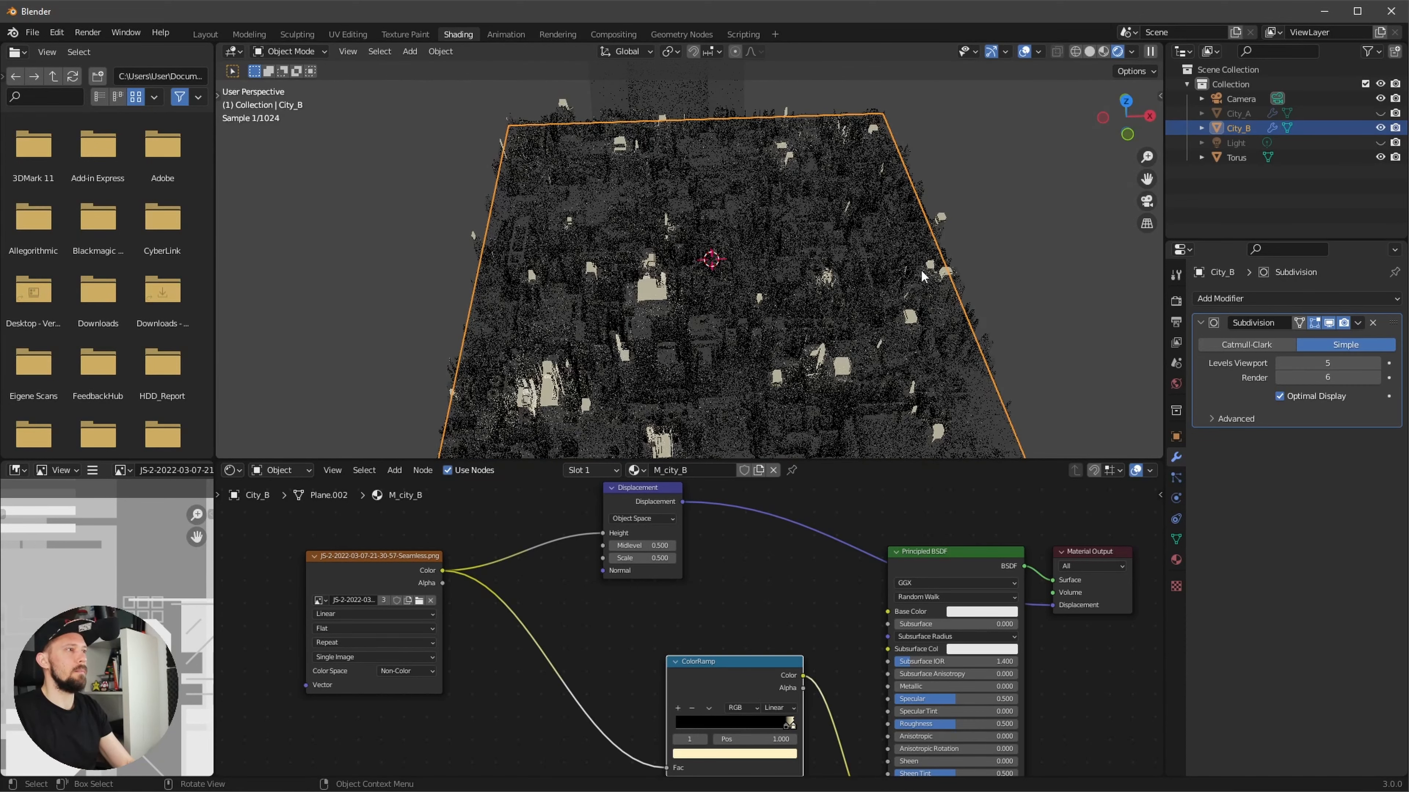
- Toggle the viewport visibility of City_A and City_B to compare them, ending with only City_B shown and selected
click(1381, 127)
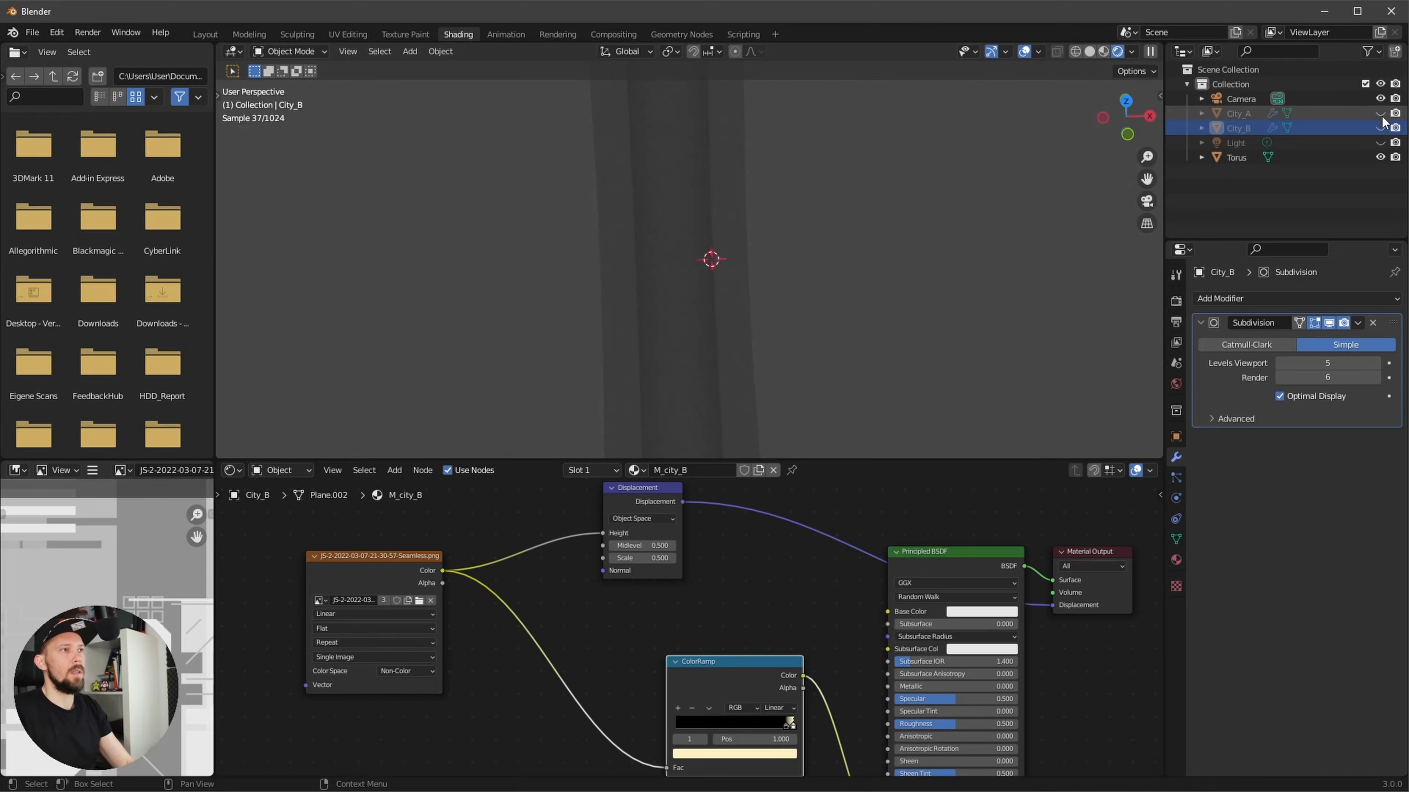
click(1380, 113)
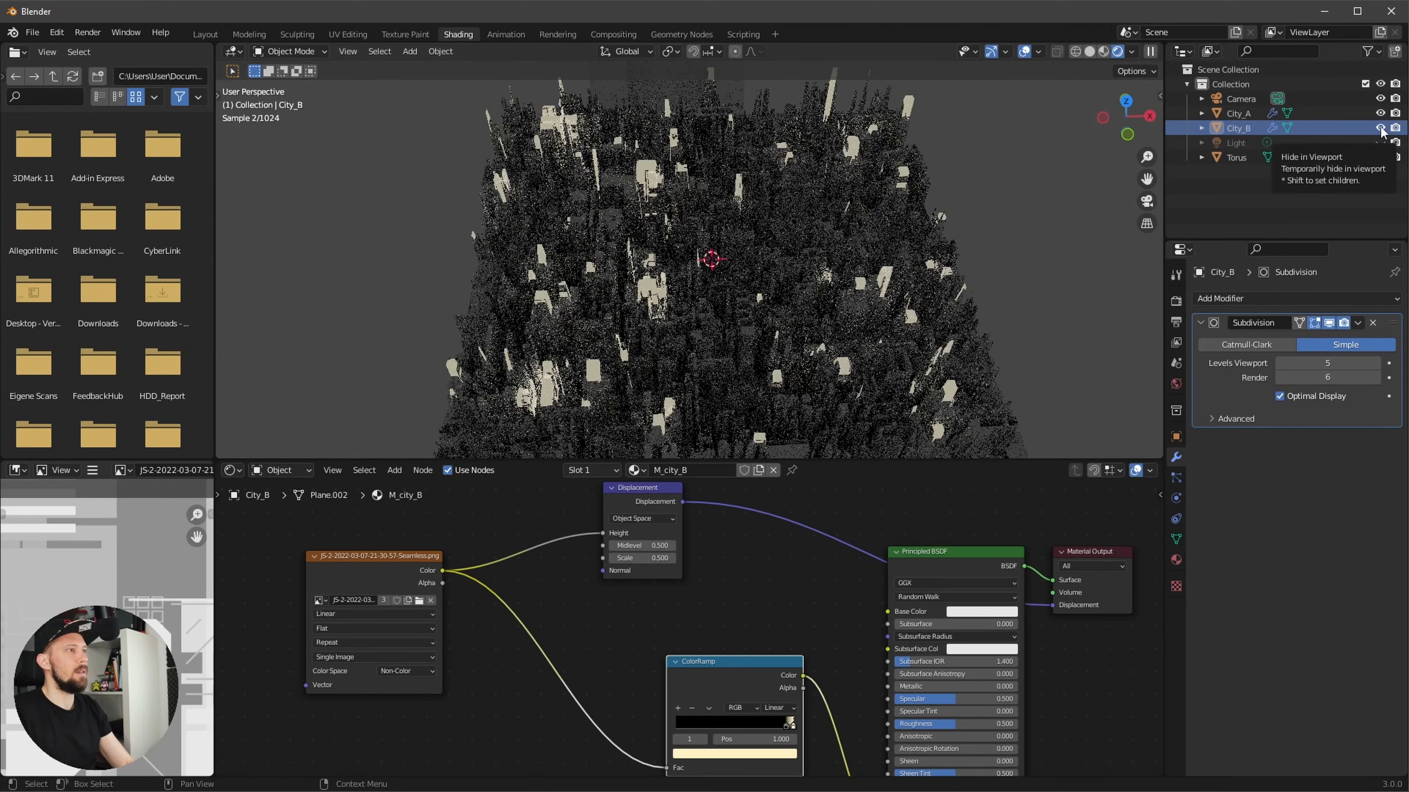
click(1381, 113)
click(1380, 127)
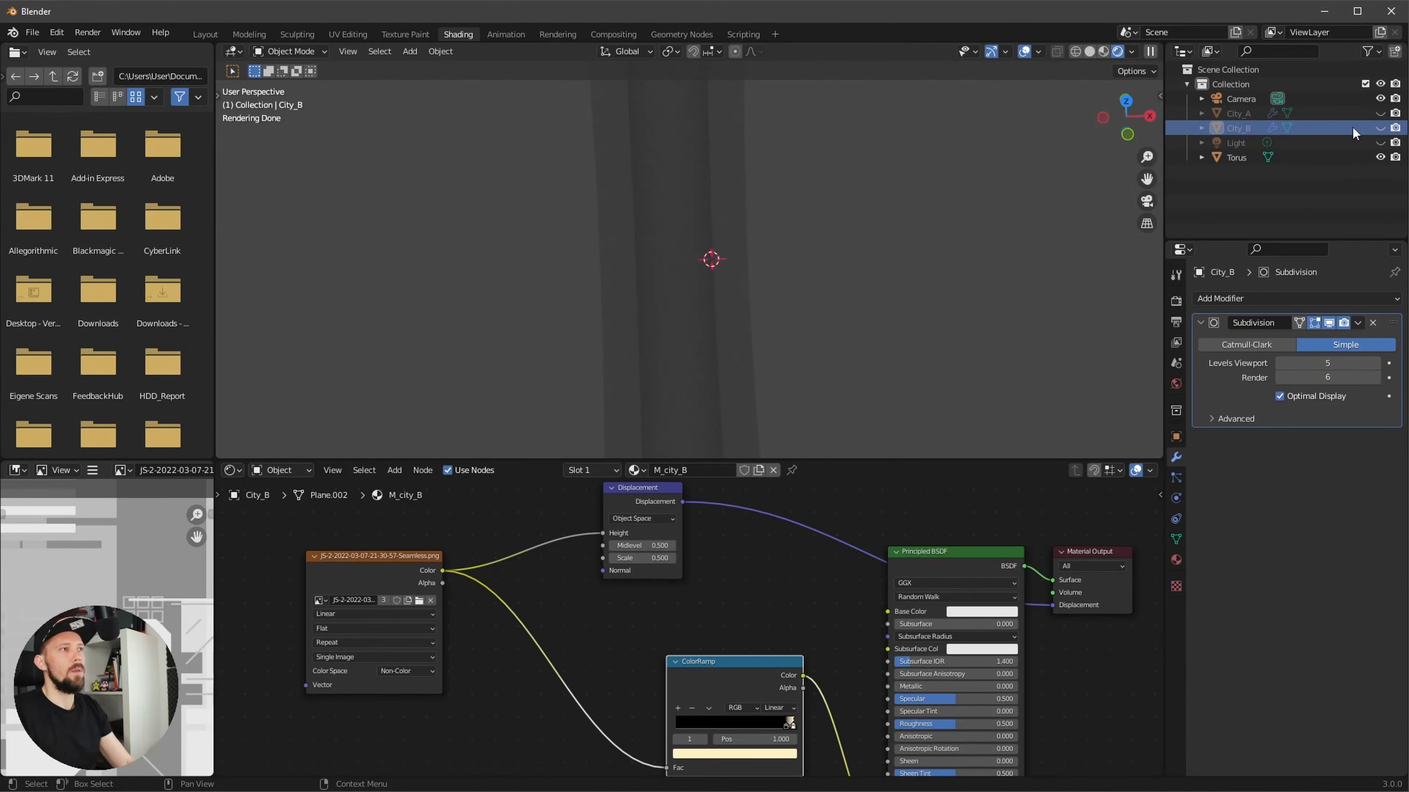
click(1380, 128)
click(1345, 129)
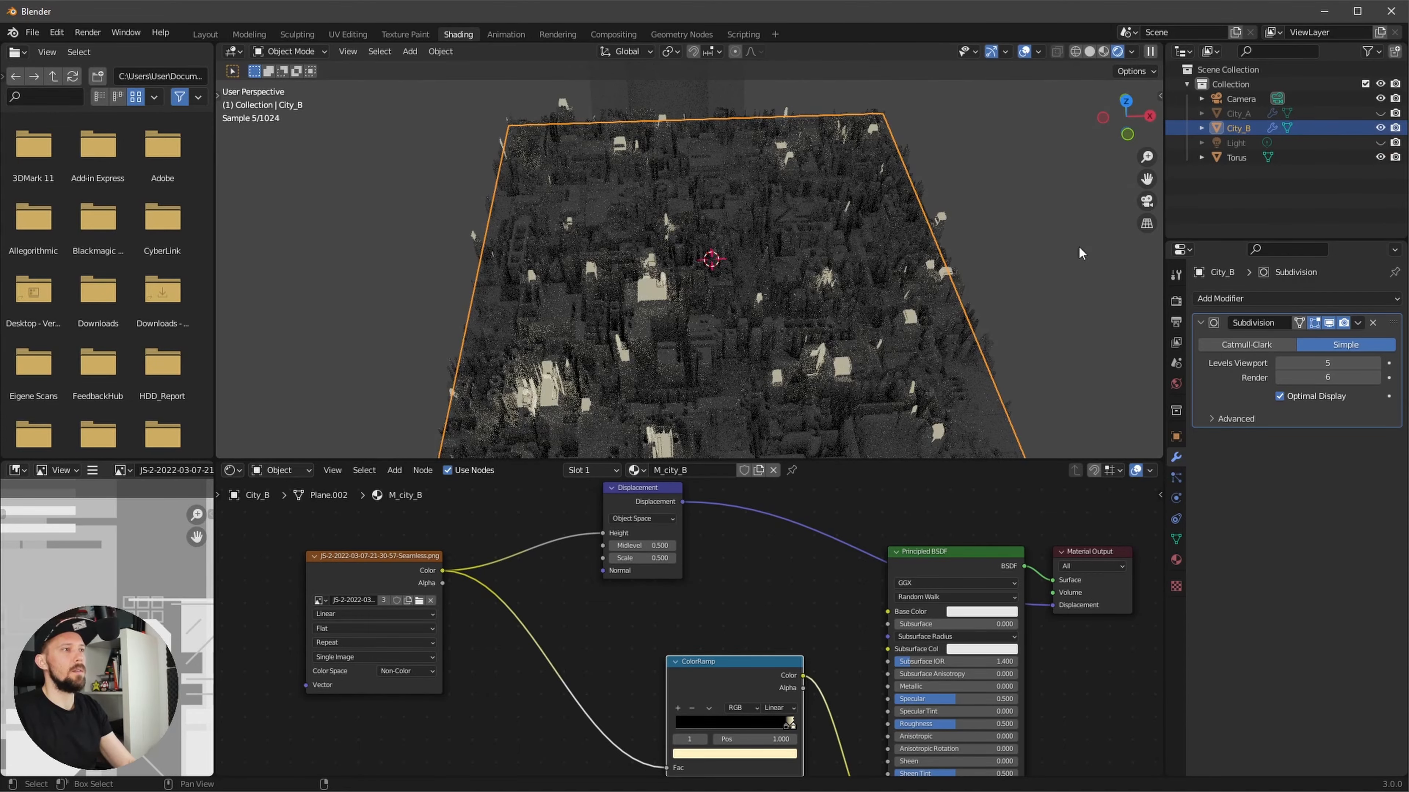
- Duplicate City_B in place, hide the original in the viewport and rename the duplicate City_C
key(shift+d)
right_click(864, 317)
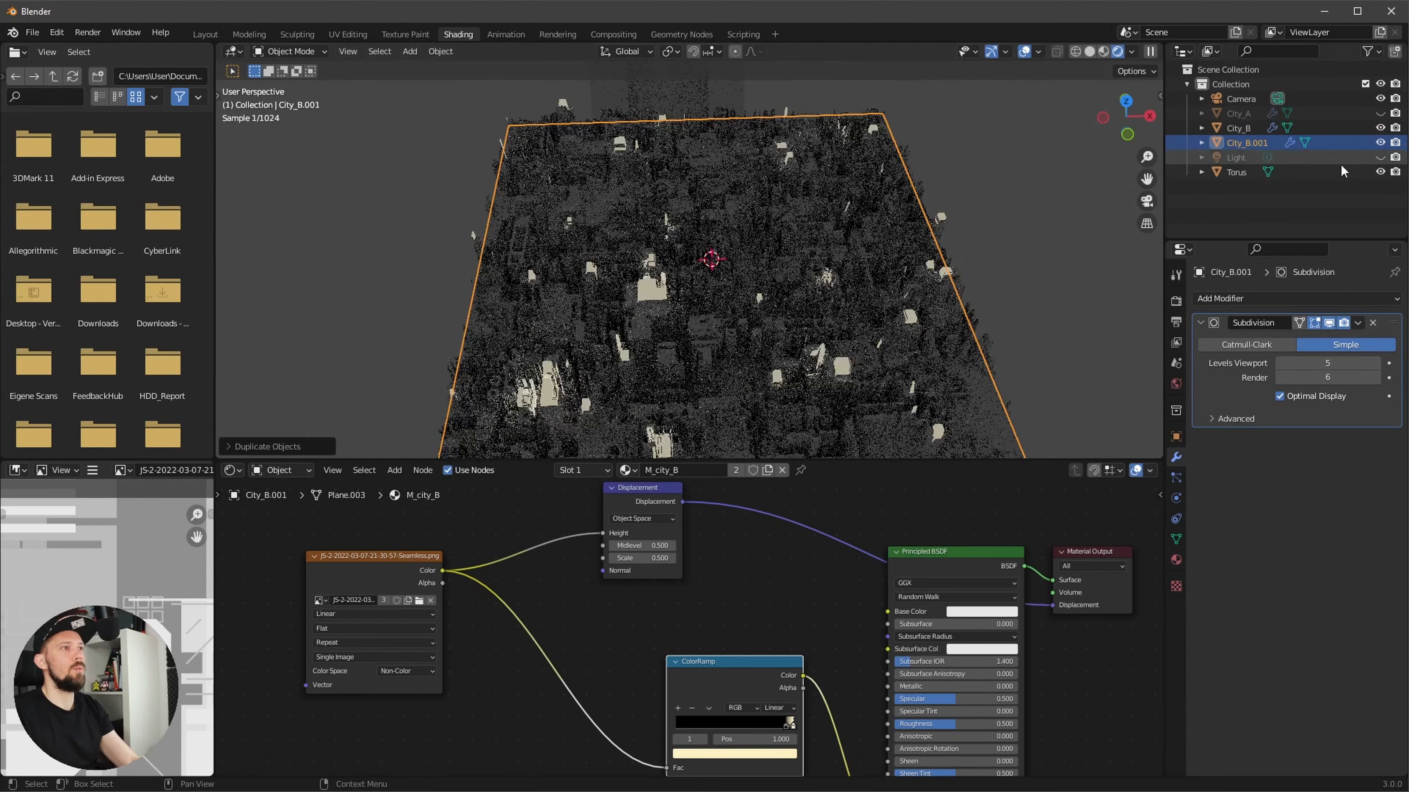
click(1380, 127)
double_click(1247, 143)
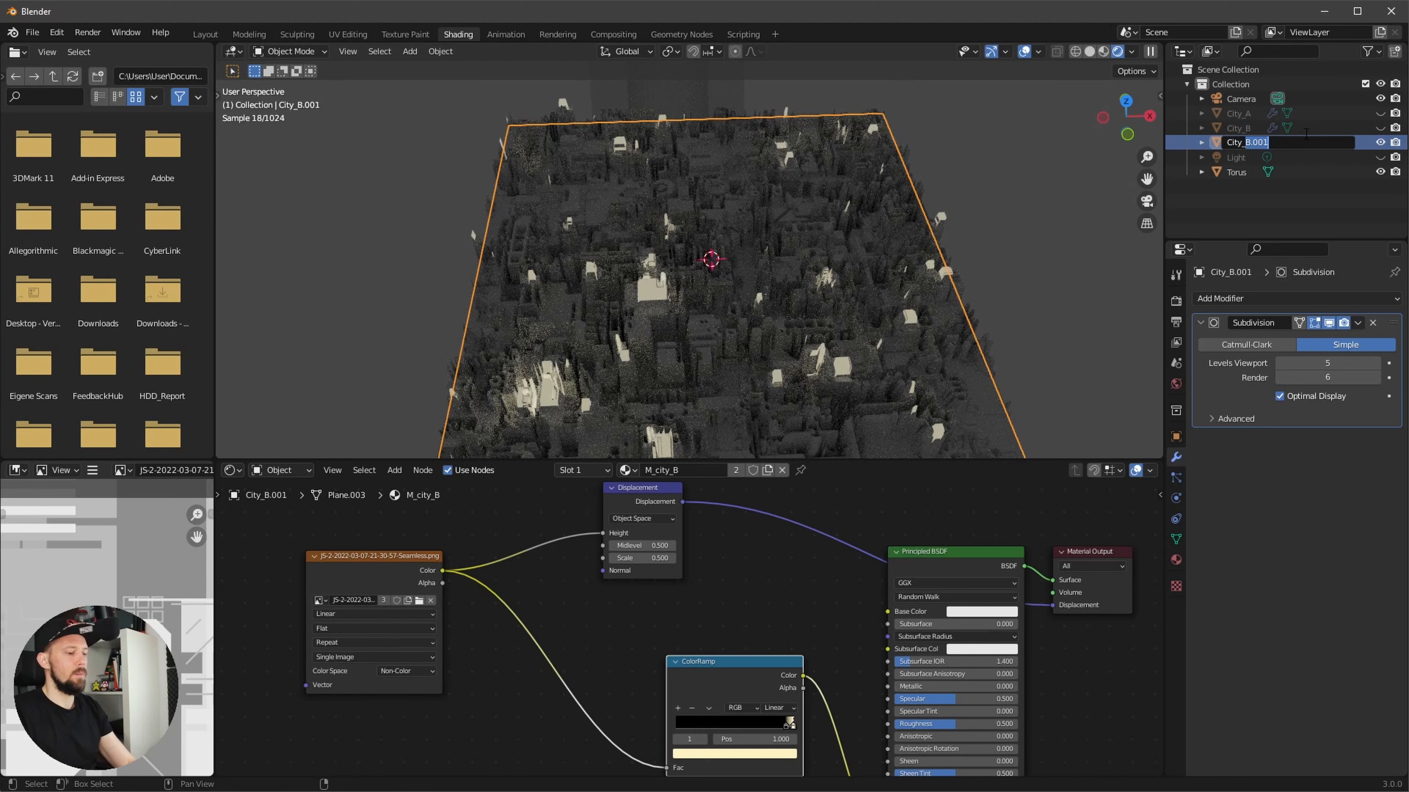
text(C)
key(Return)
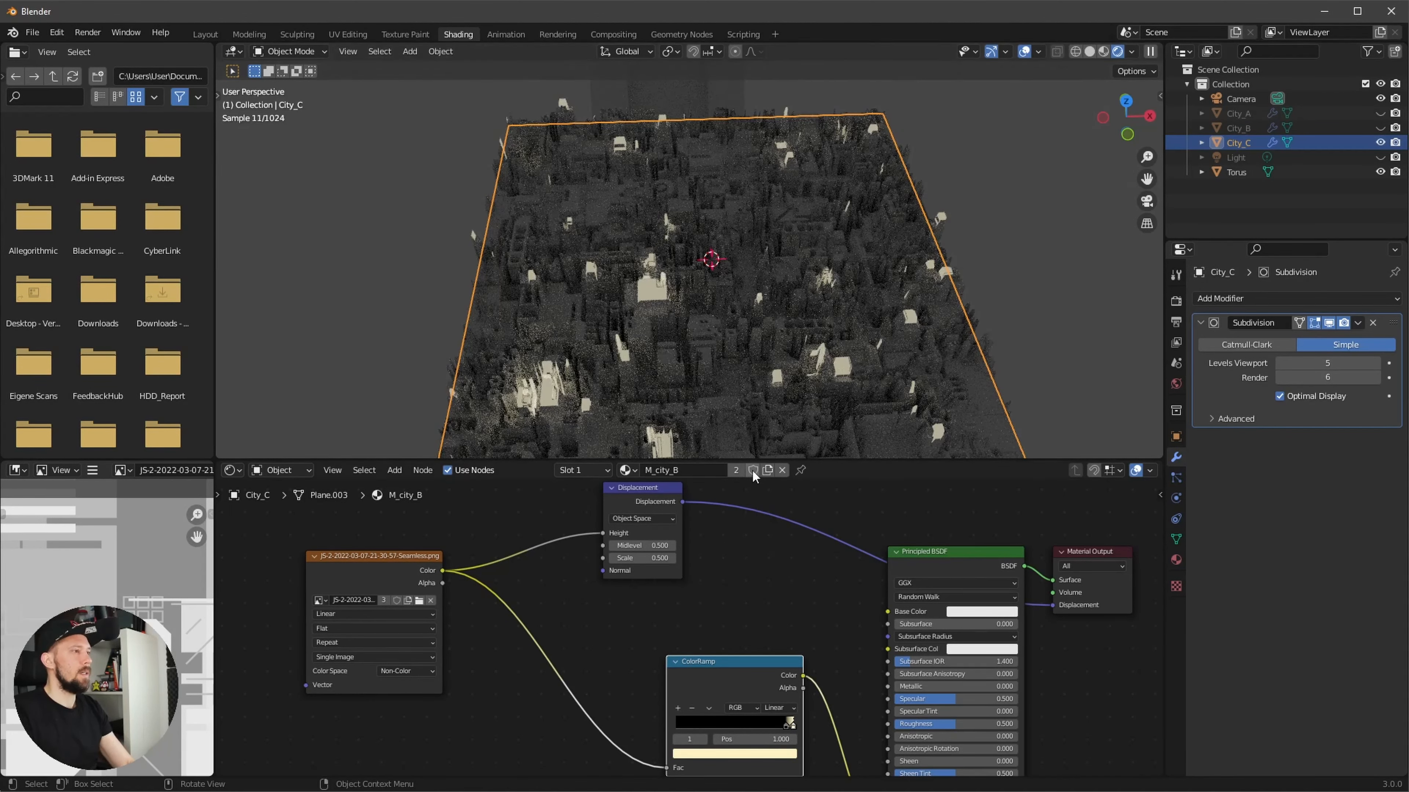
- Give City_C its own copy of the M_city_B material and name it M_city_C
click(736, 470)
double_click(727, 469)
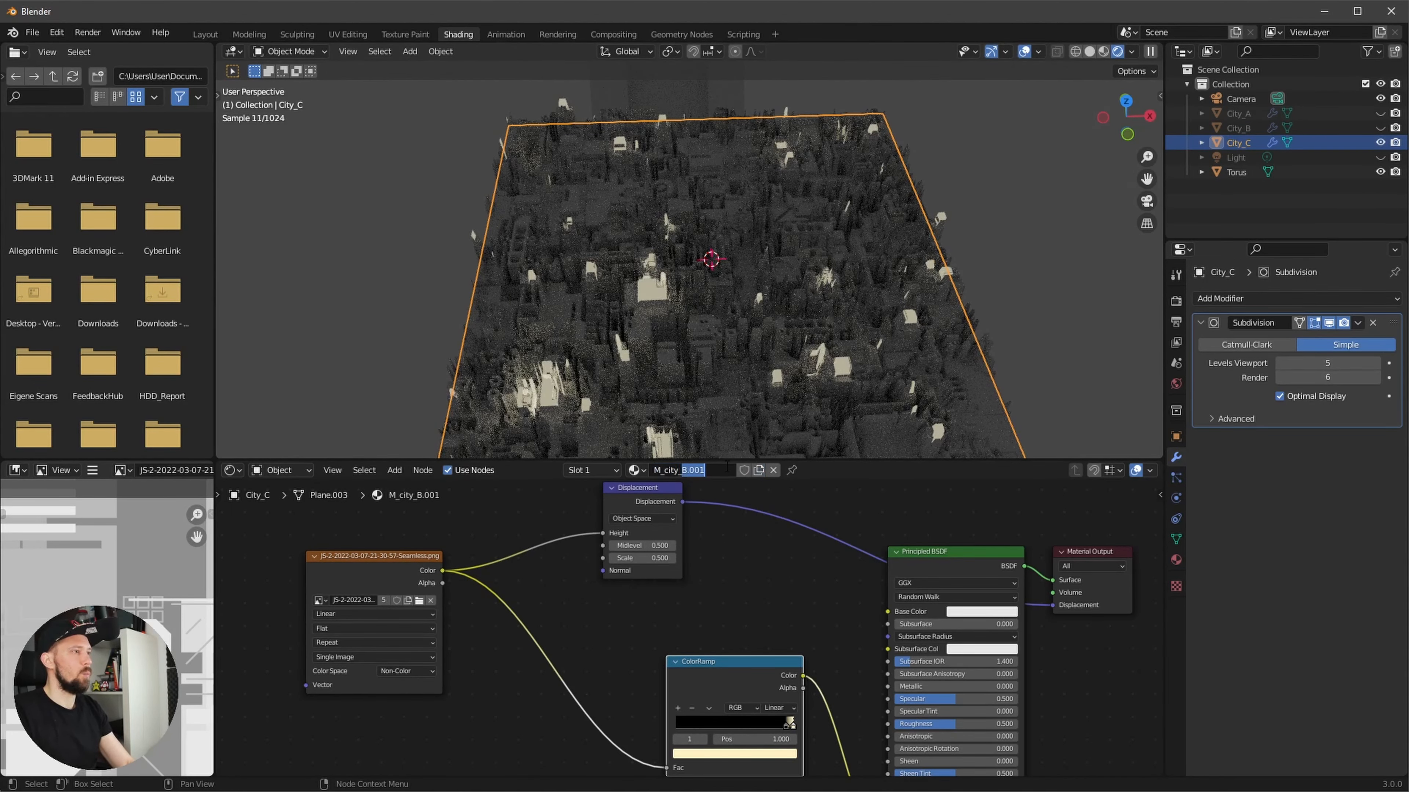
text(C)
key(Return)
- Set the Displacement node's Scale to 0.25 in City_C's M_city_C material
double_click(660, 558)
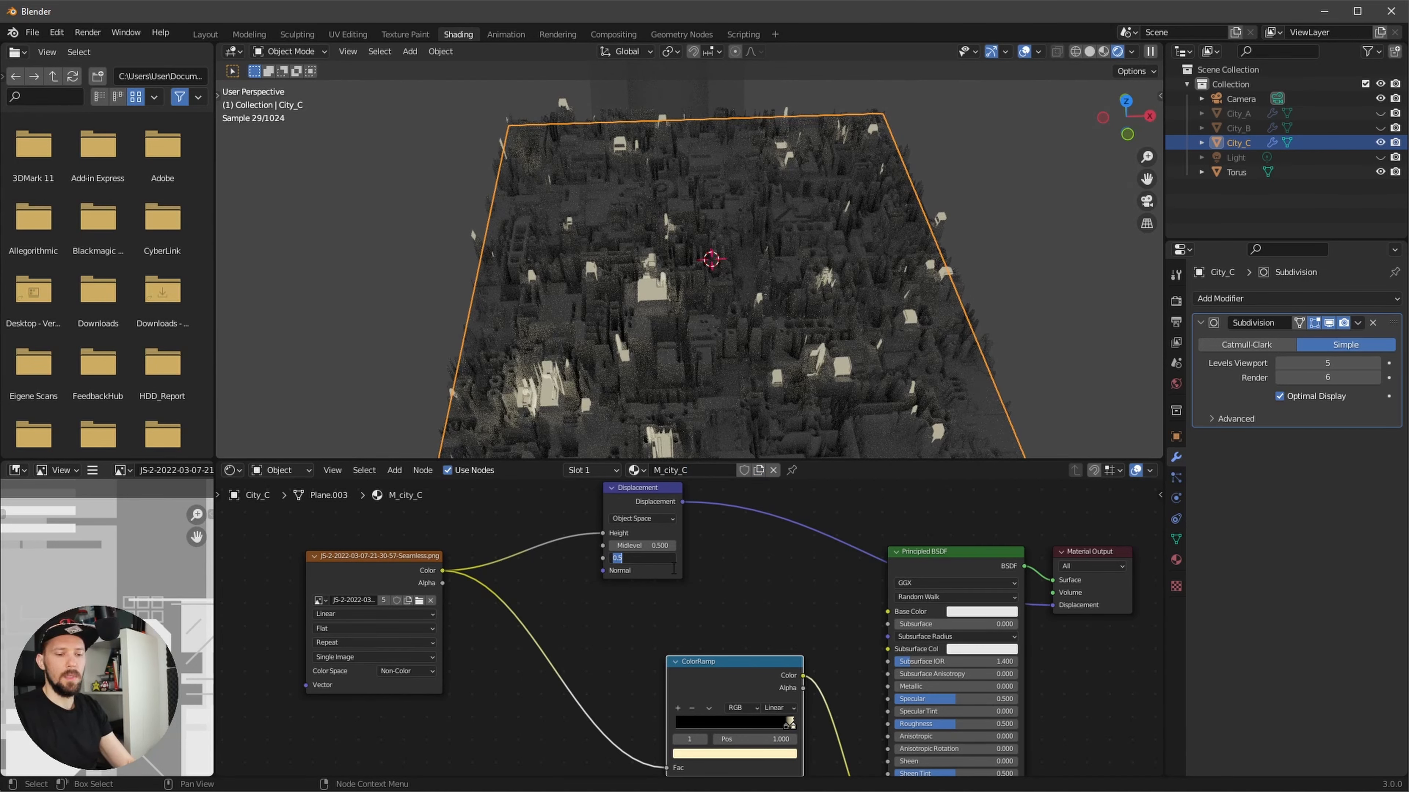
text(.25)
key(Return)
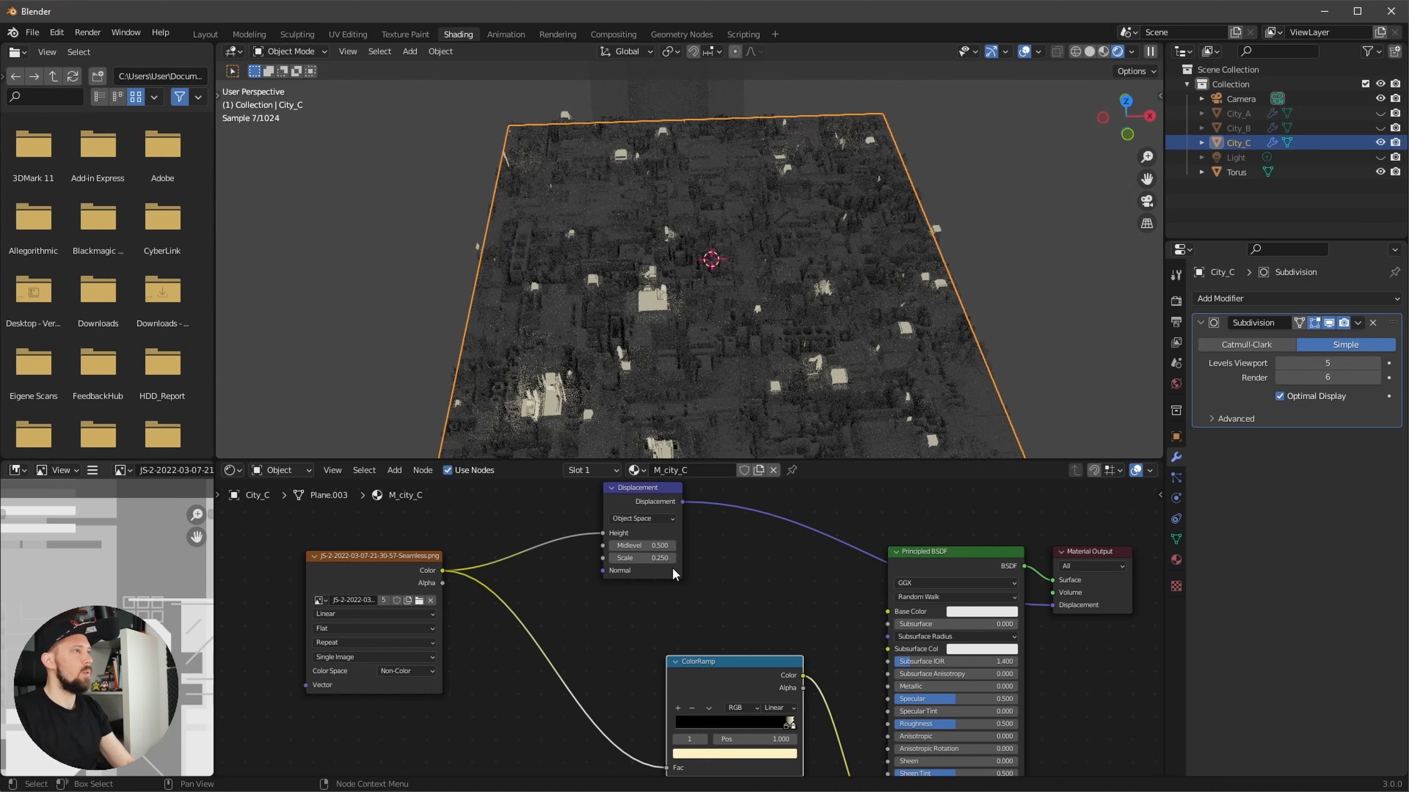
- Rotate City_C's whole mesh about the global Z axis in Edit Mode
middle_drag(714, 415, 734, 367)
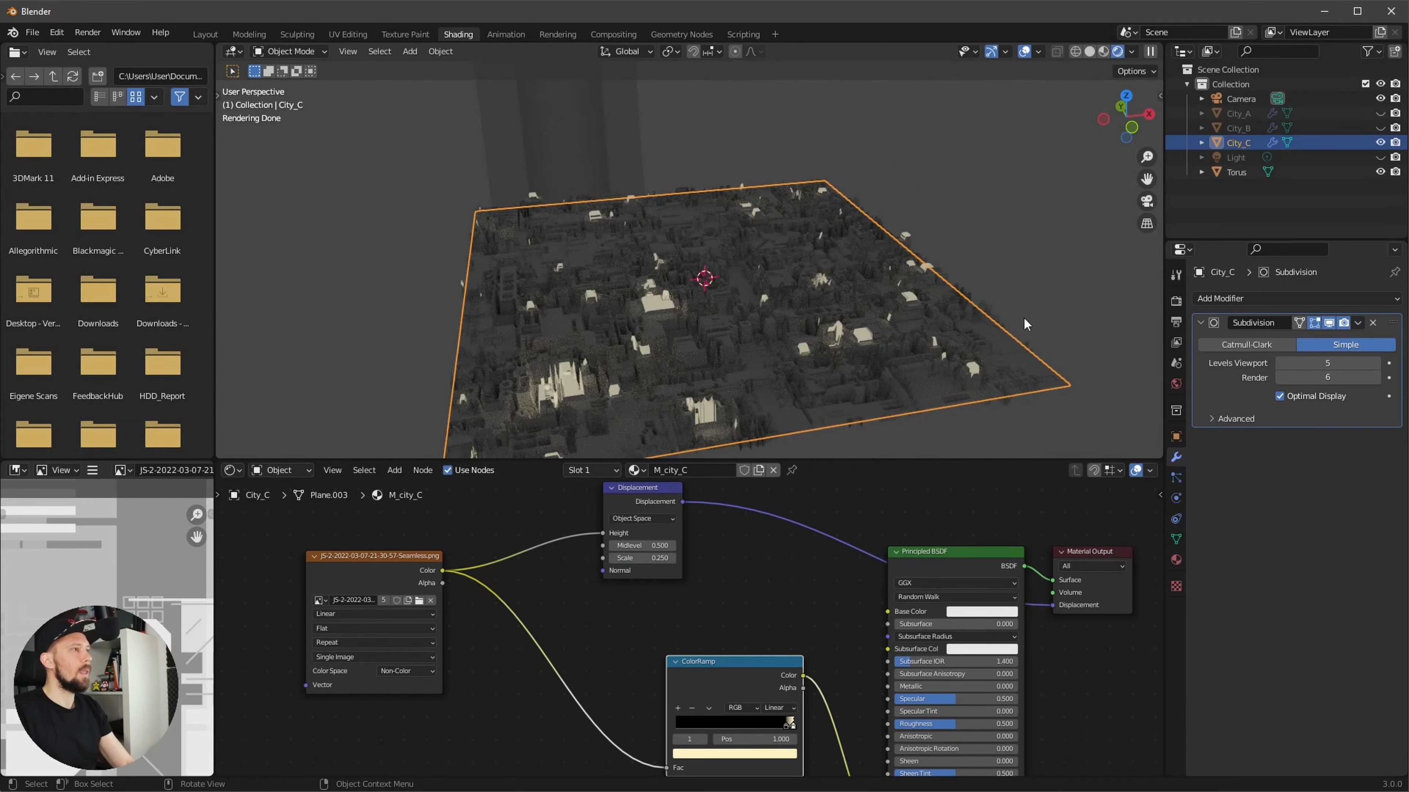
key(Tab)
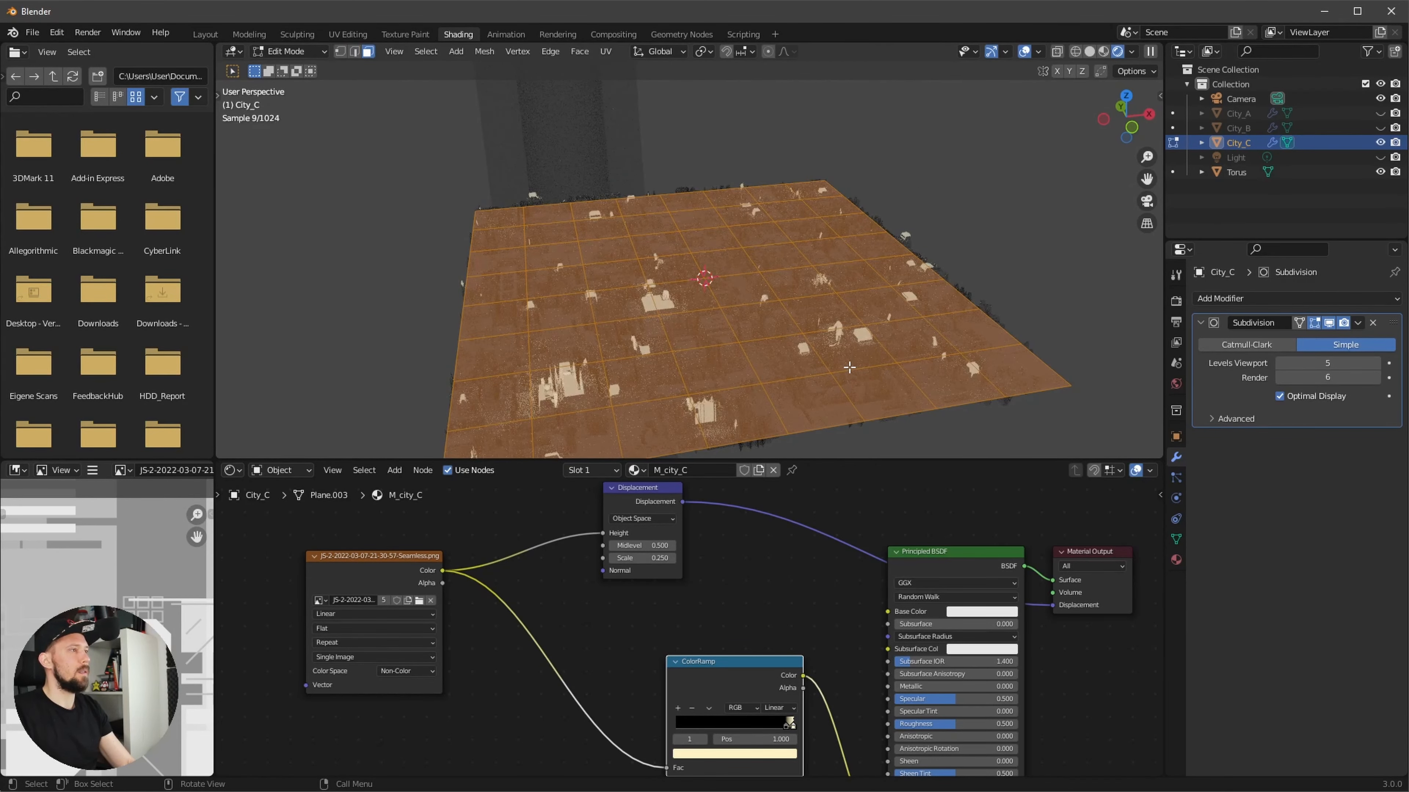
key(r)
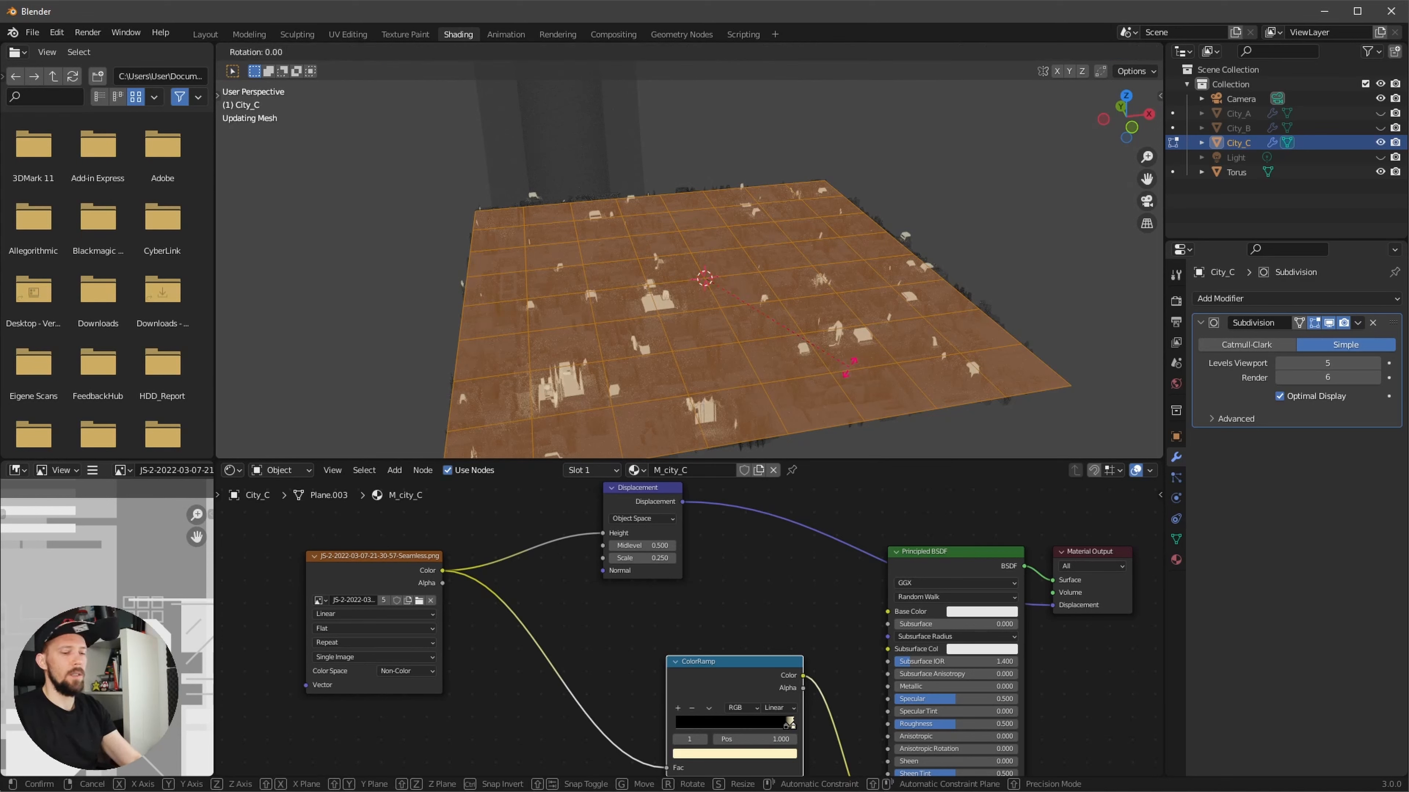
key(z)
click(849, 367)
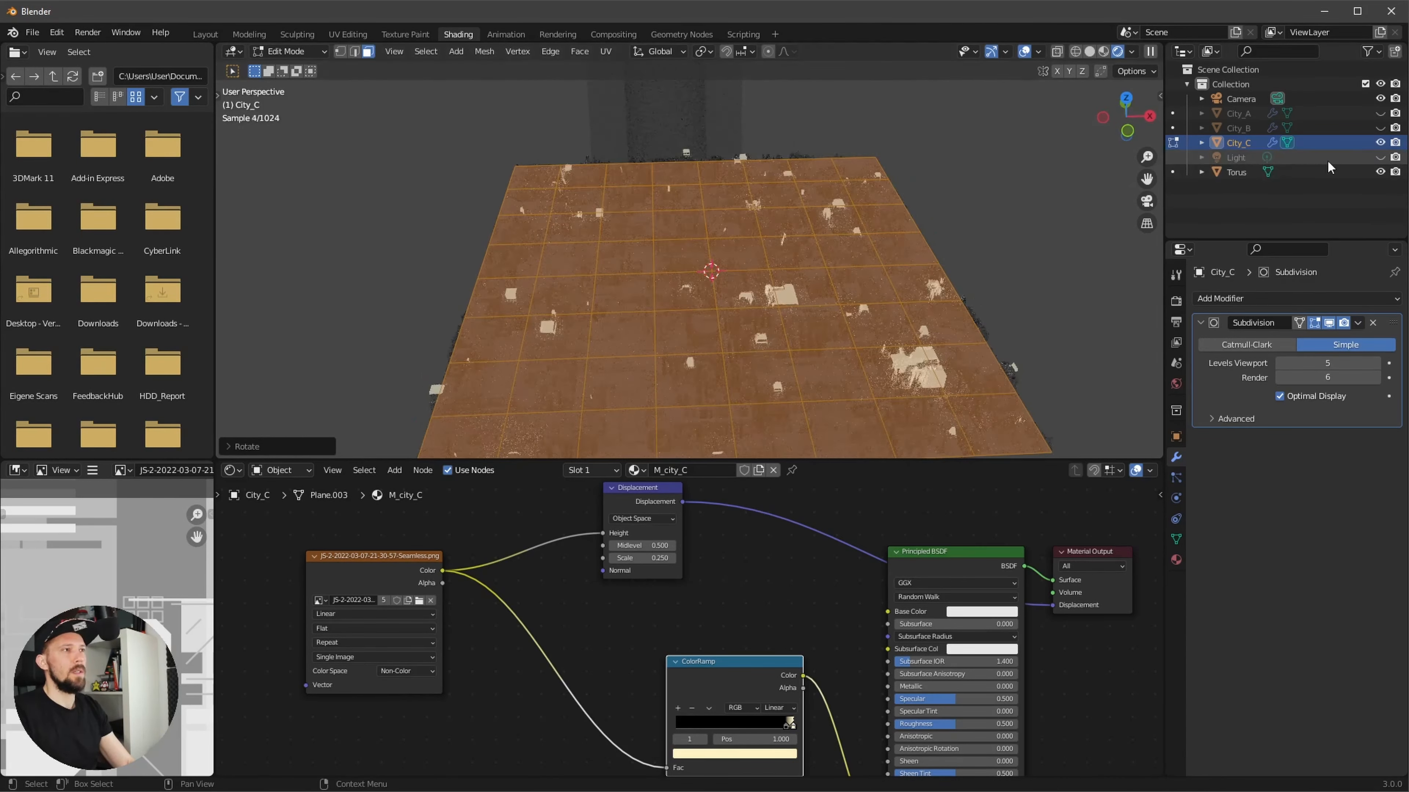
- Return to Object Mode and make City_A, City_B and City_C all visible in the viewport
click(1379, 144)
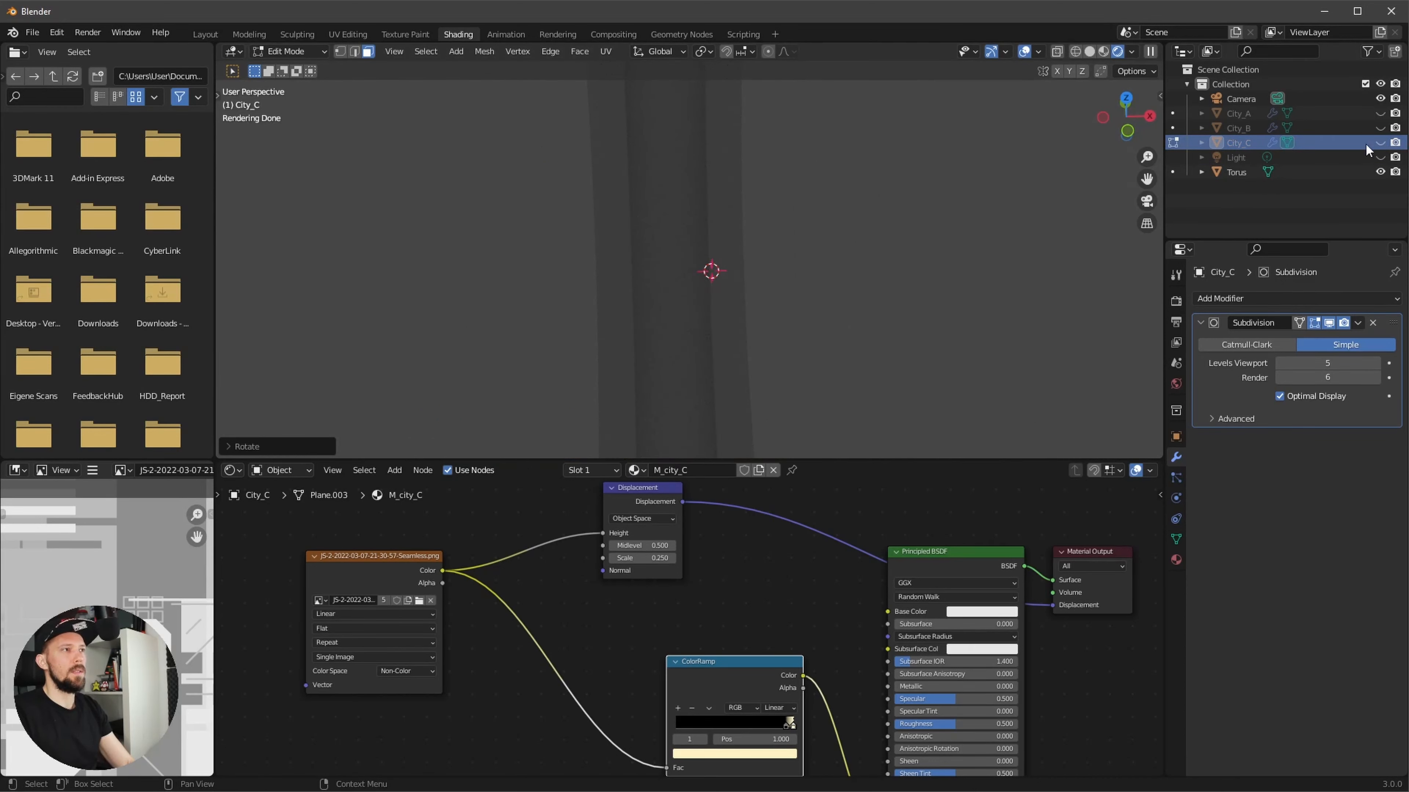
key(Tab)
click(1379, 143)
click(1379, 113)
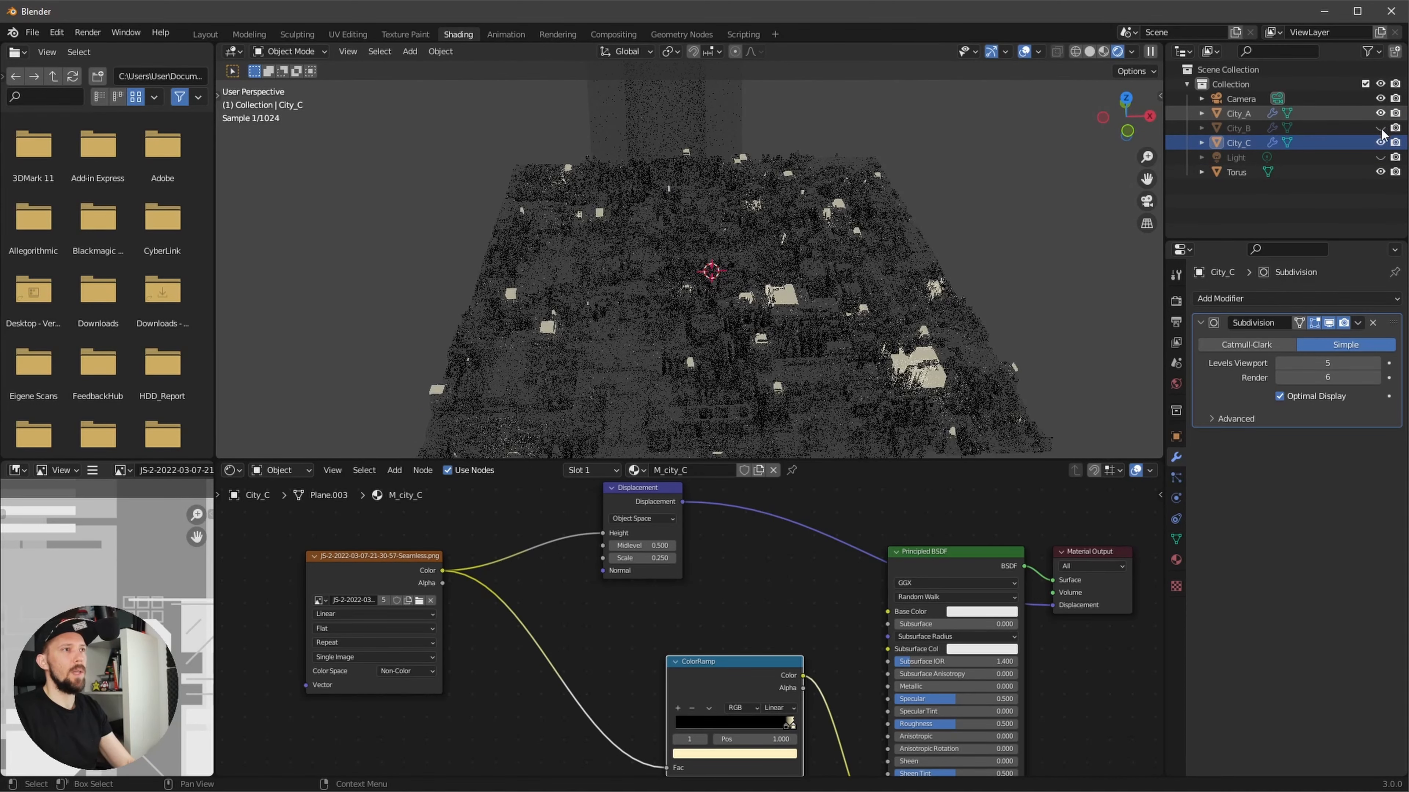
click(1380, 128)
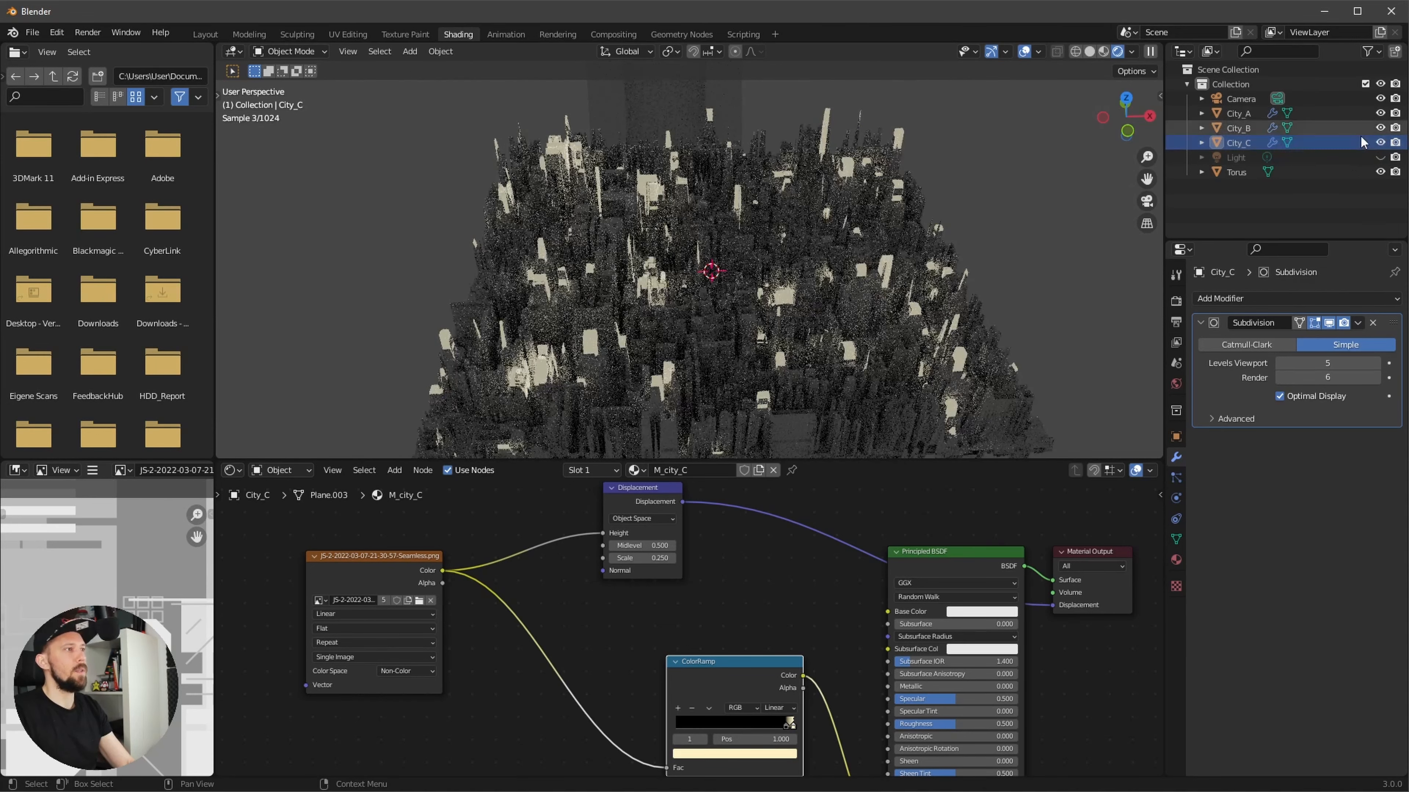
- Move City_A, City_B and City_C into a new collection named _city and exclude that collection from the view layer
click(1237, 115)
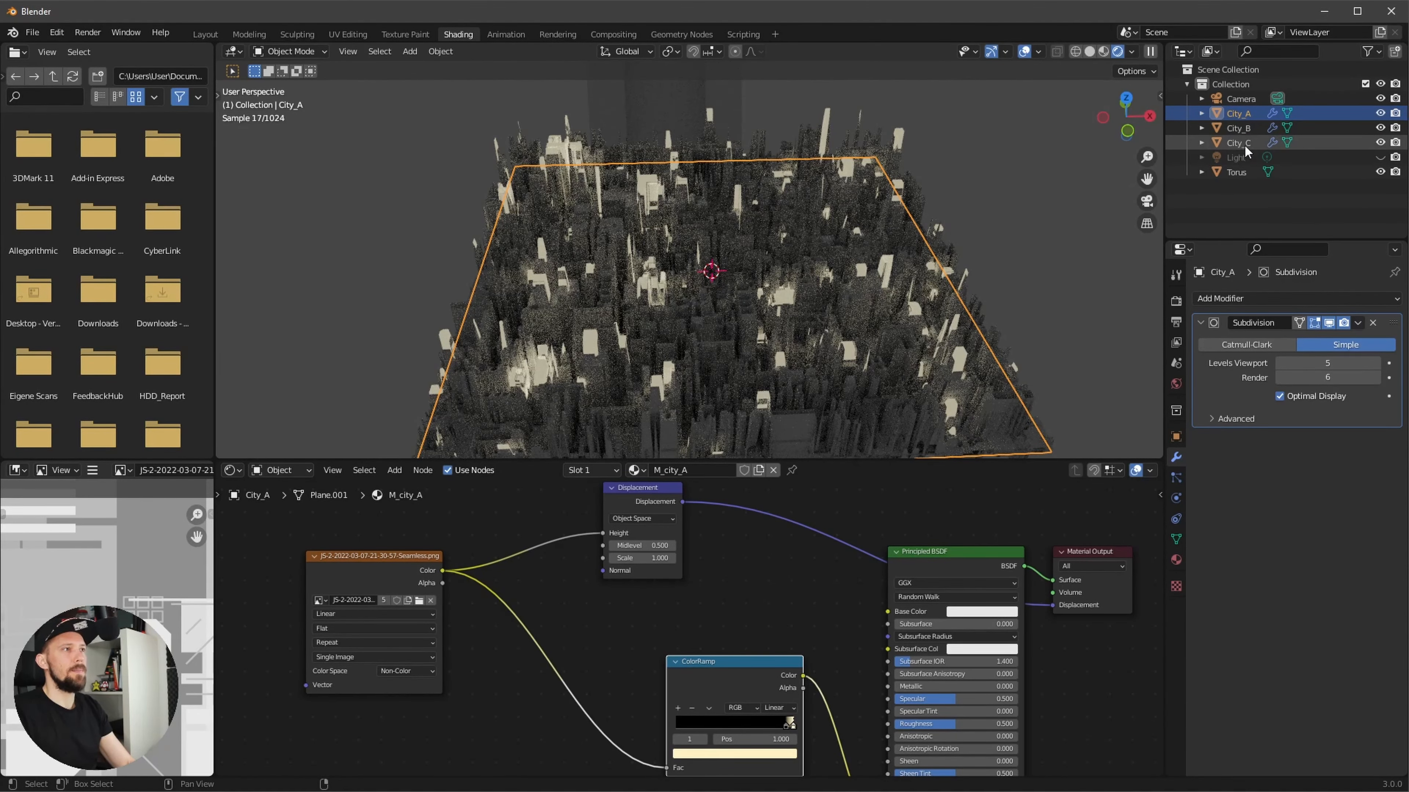
ctrl+click(1244, 146)
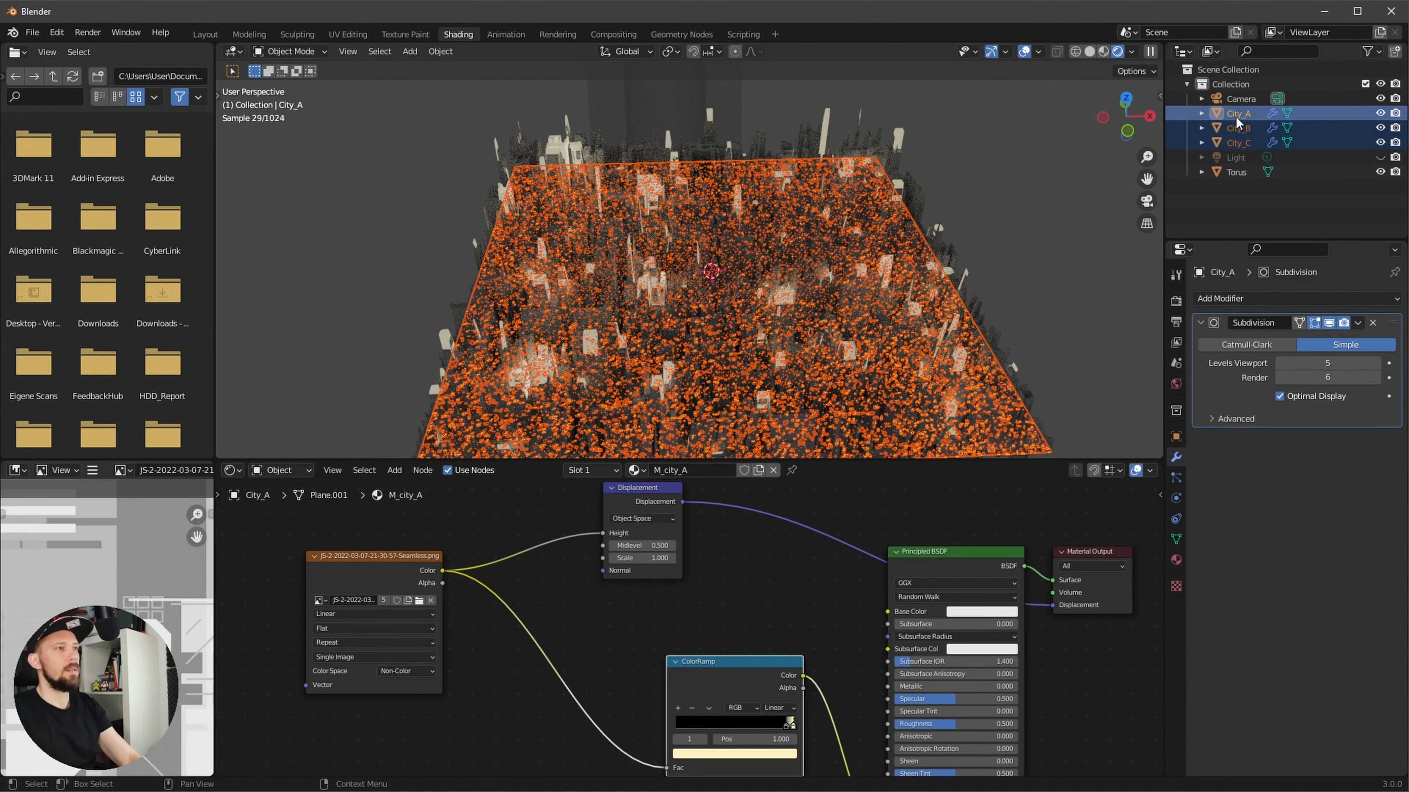
key(m)
click(1217, 134)
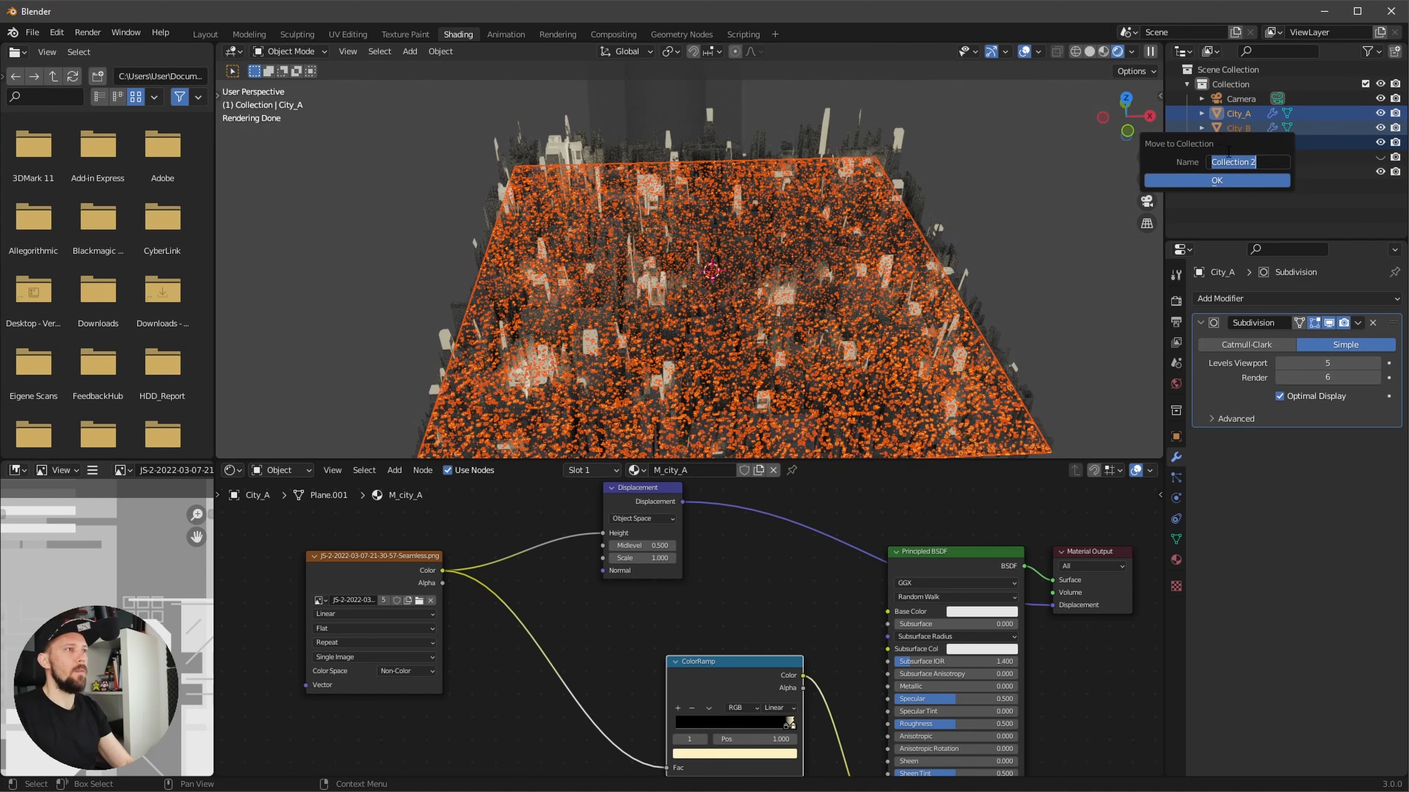
key(BackSpace)
text(_city)
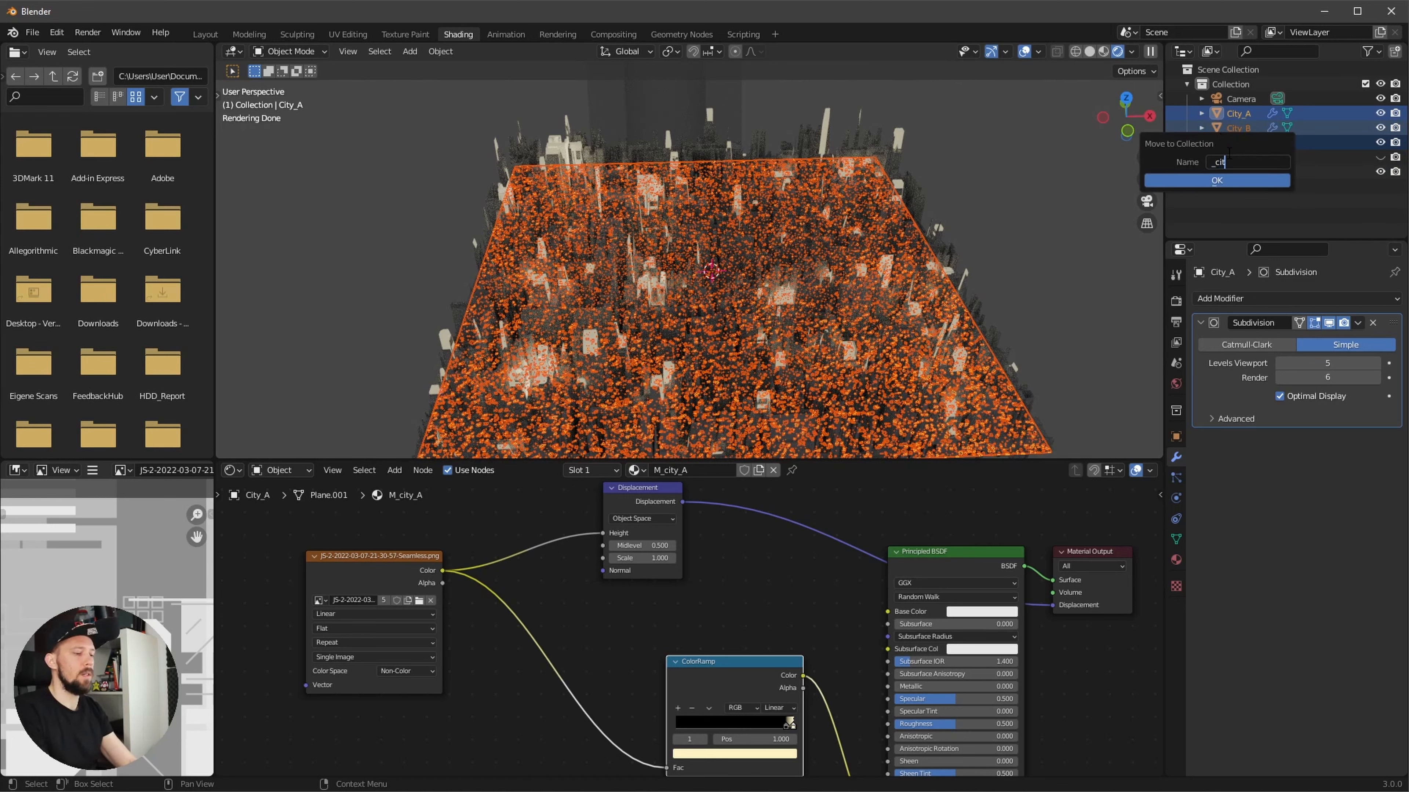
click(1225, 180)
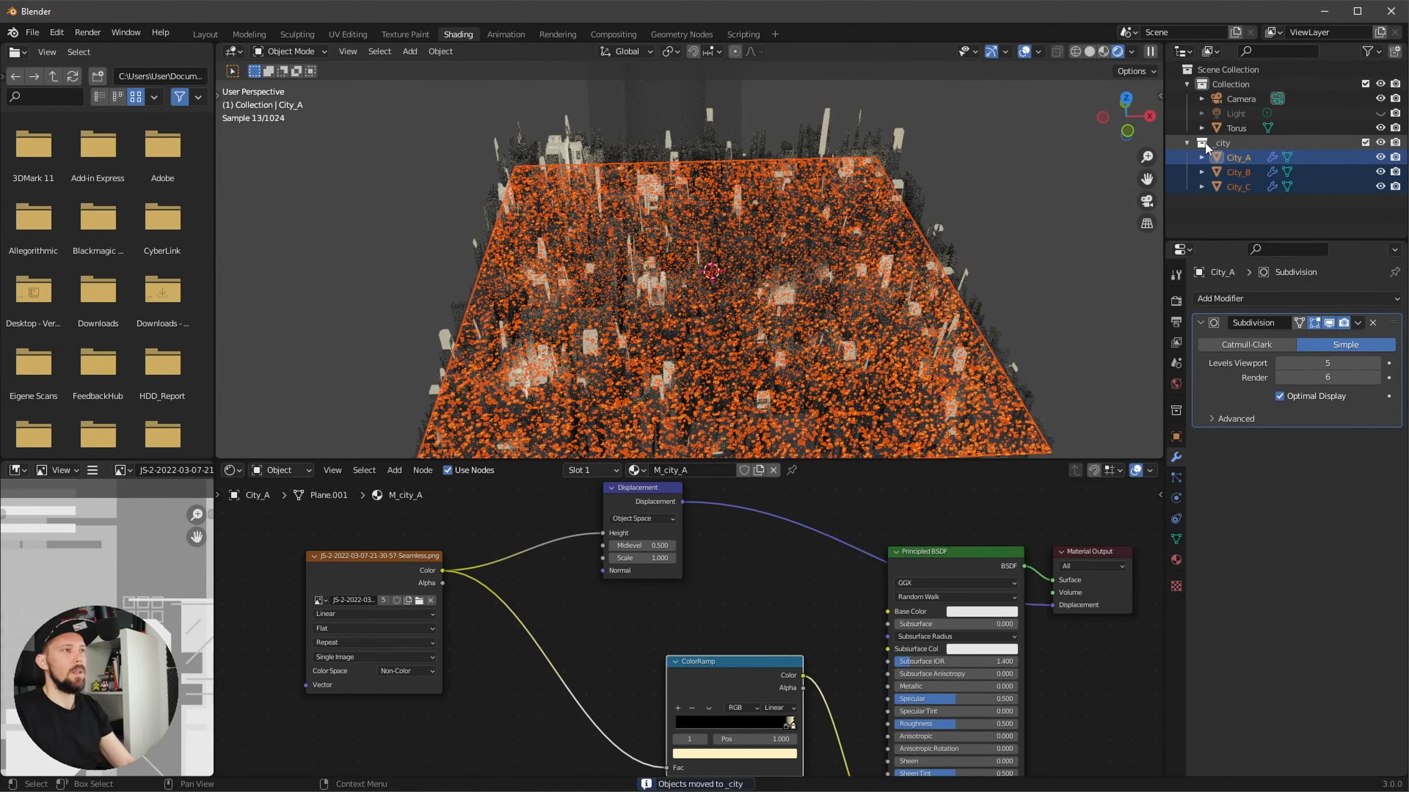
click(1364, 143)
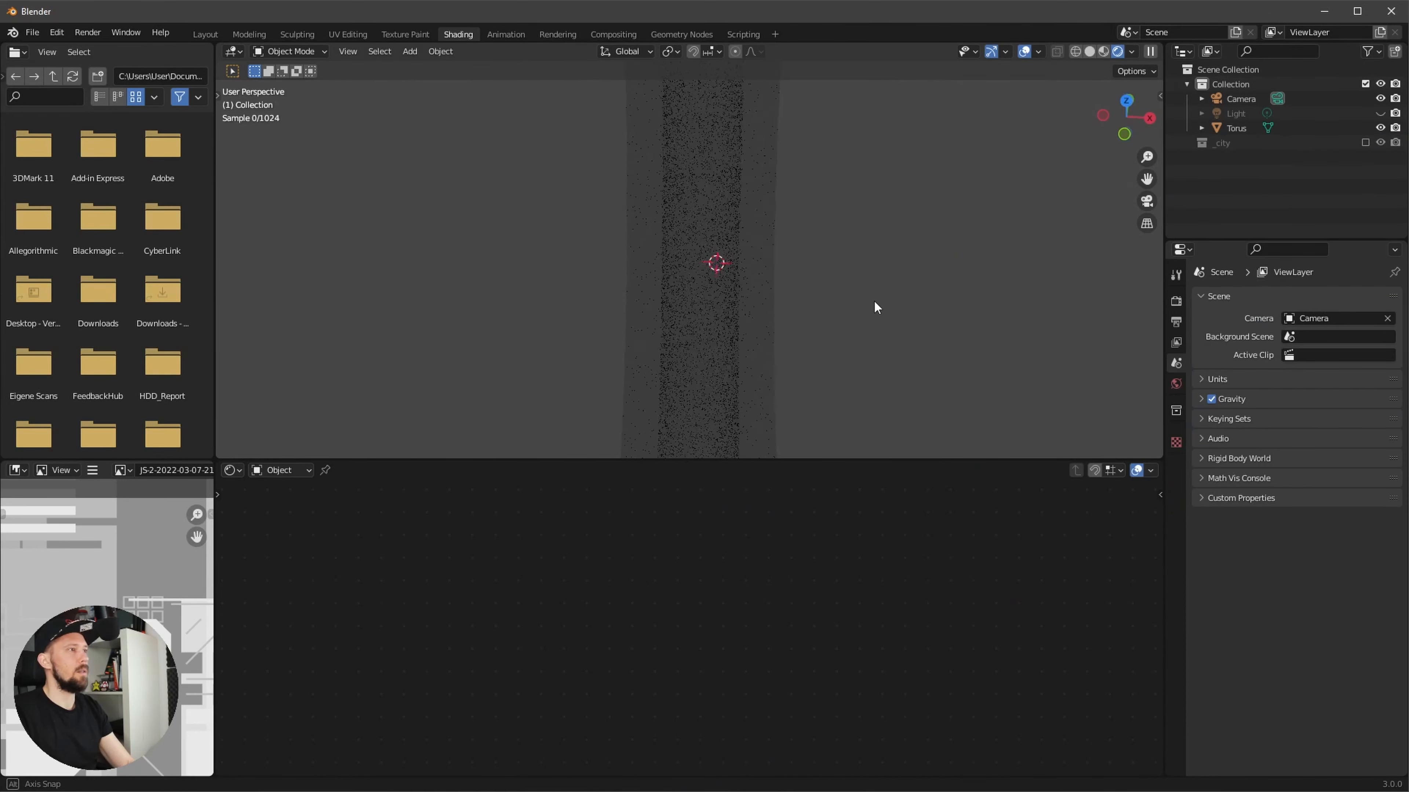
- Add a mesh plane at the 3D cursor and rename it GN_city
middle_drag(875, 307, 813, 353)
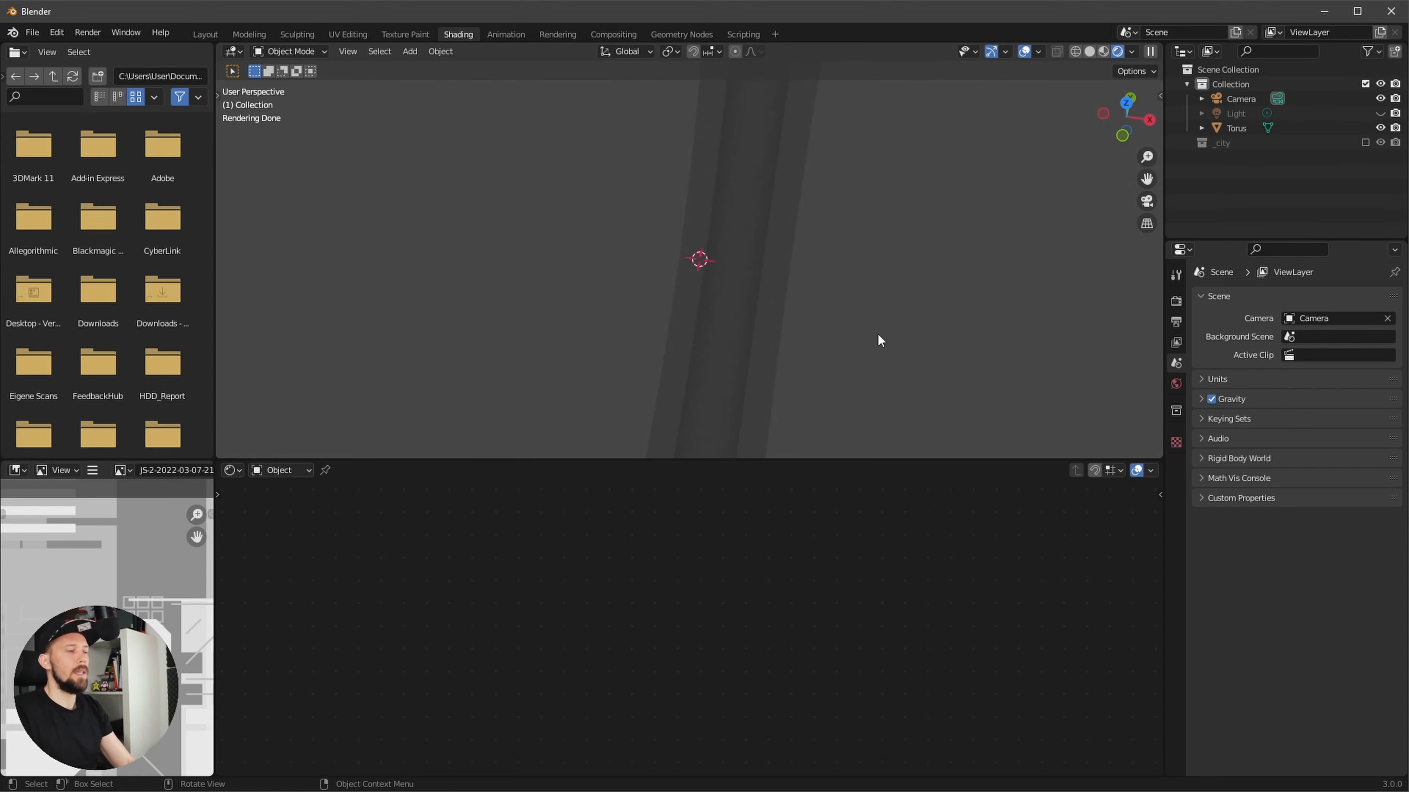
key(shift+a)
mouse_move(844, 330)
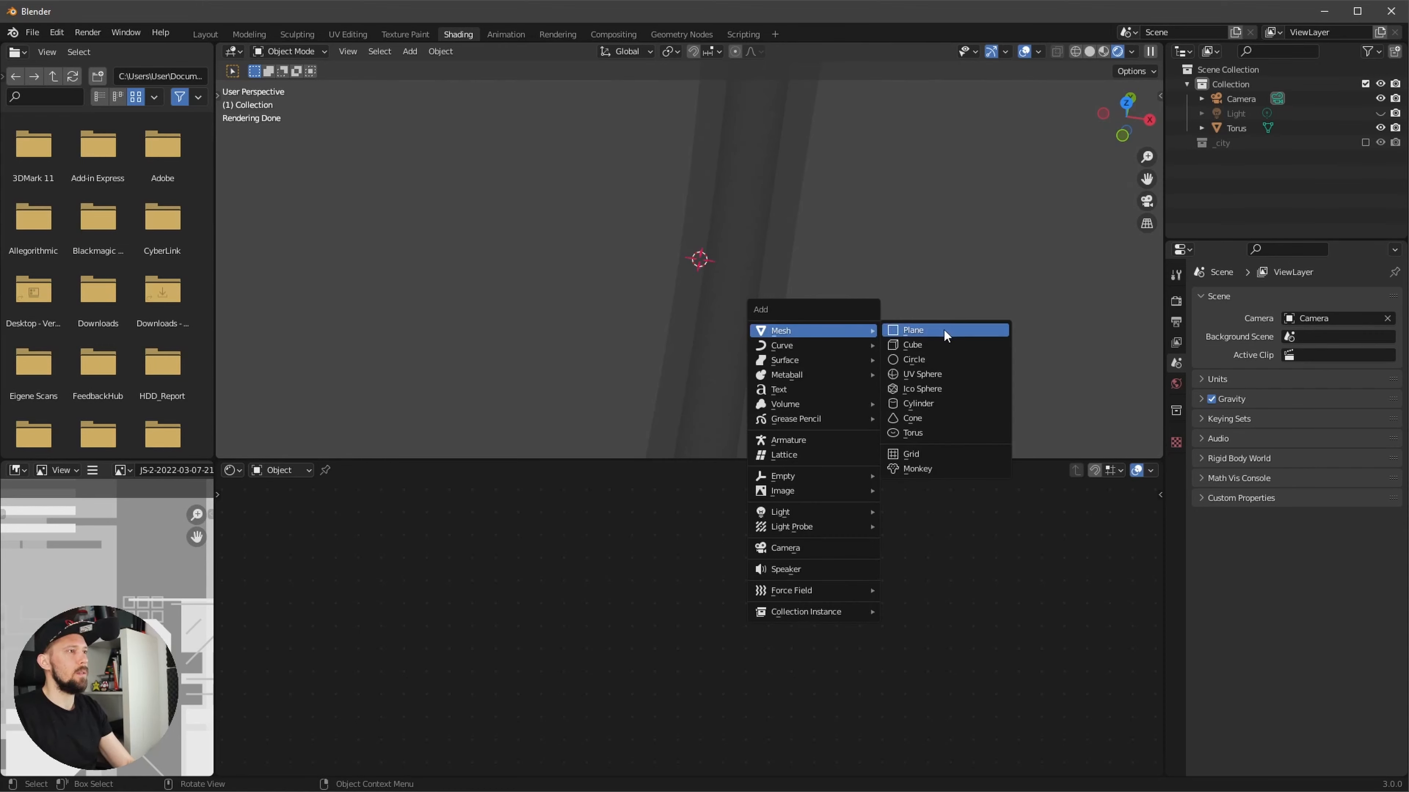
click(912, 331)
double_click(1236, 127)
text(GN)
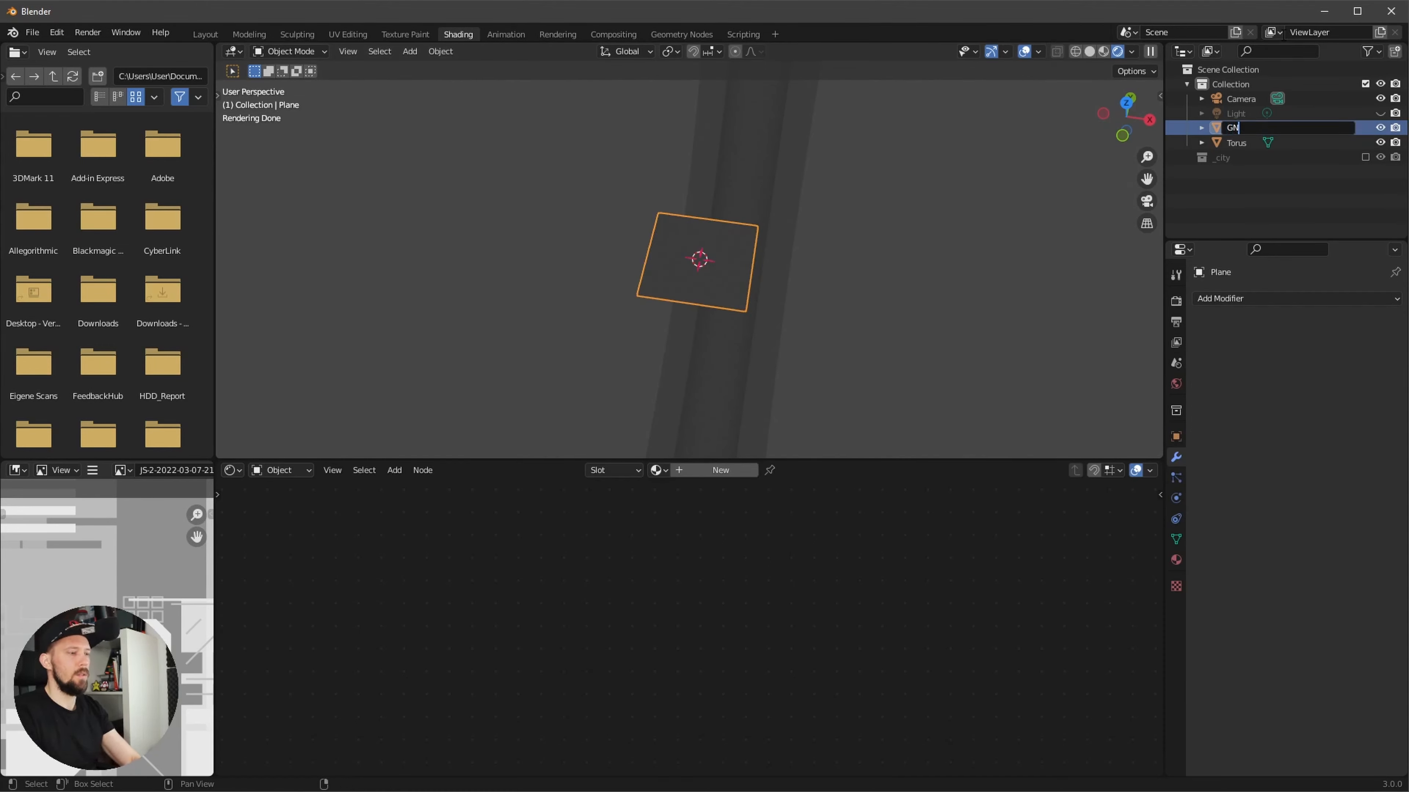
text(_city)
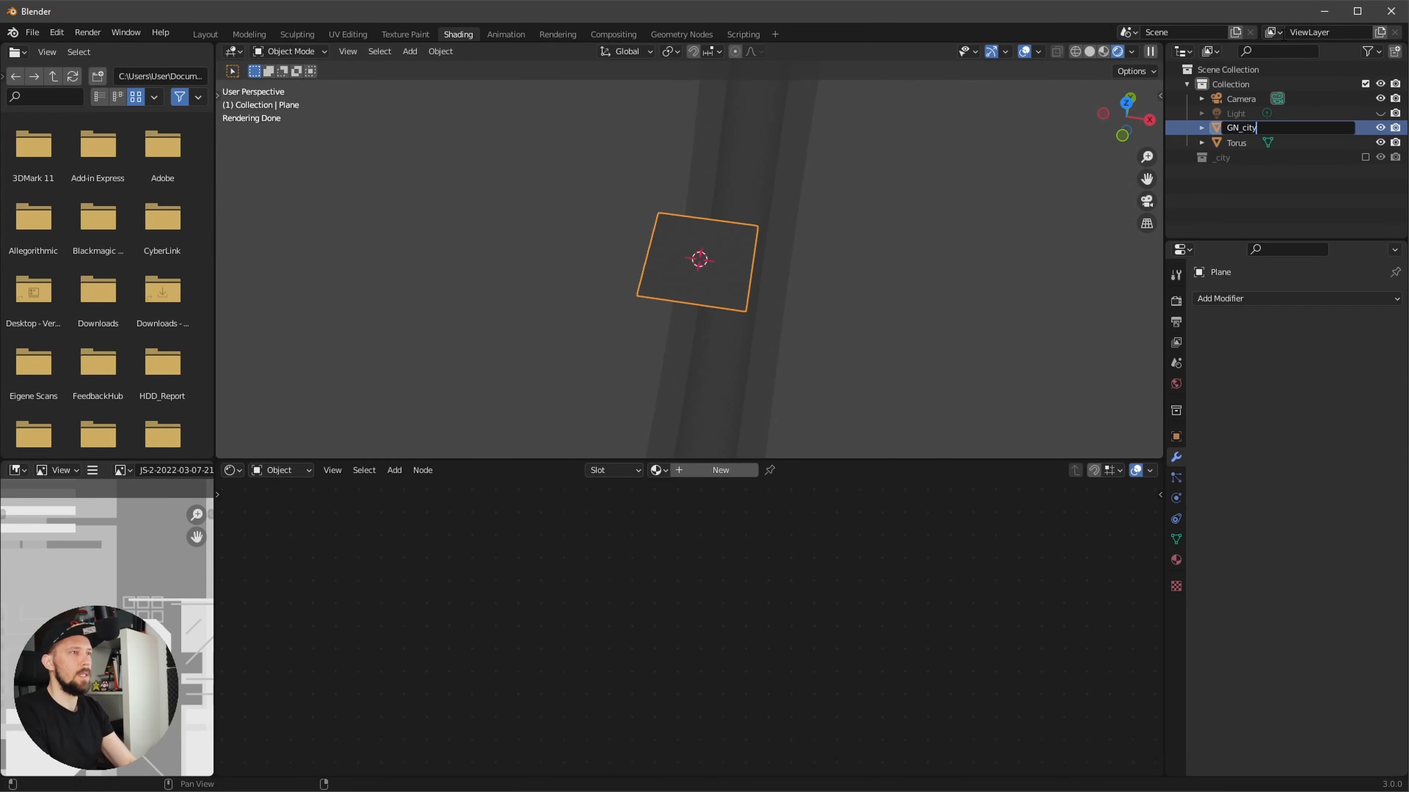
key(Return)
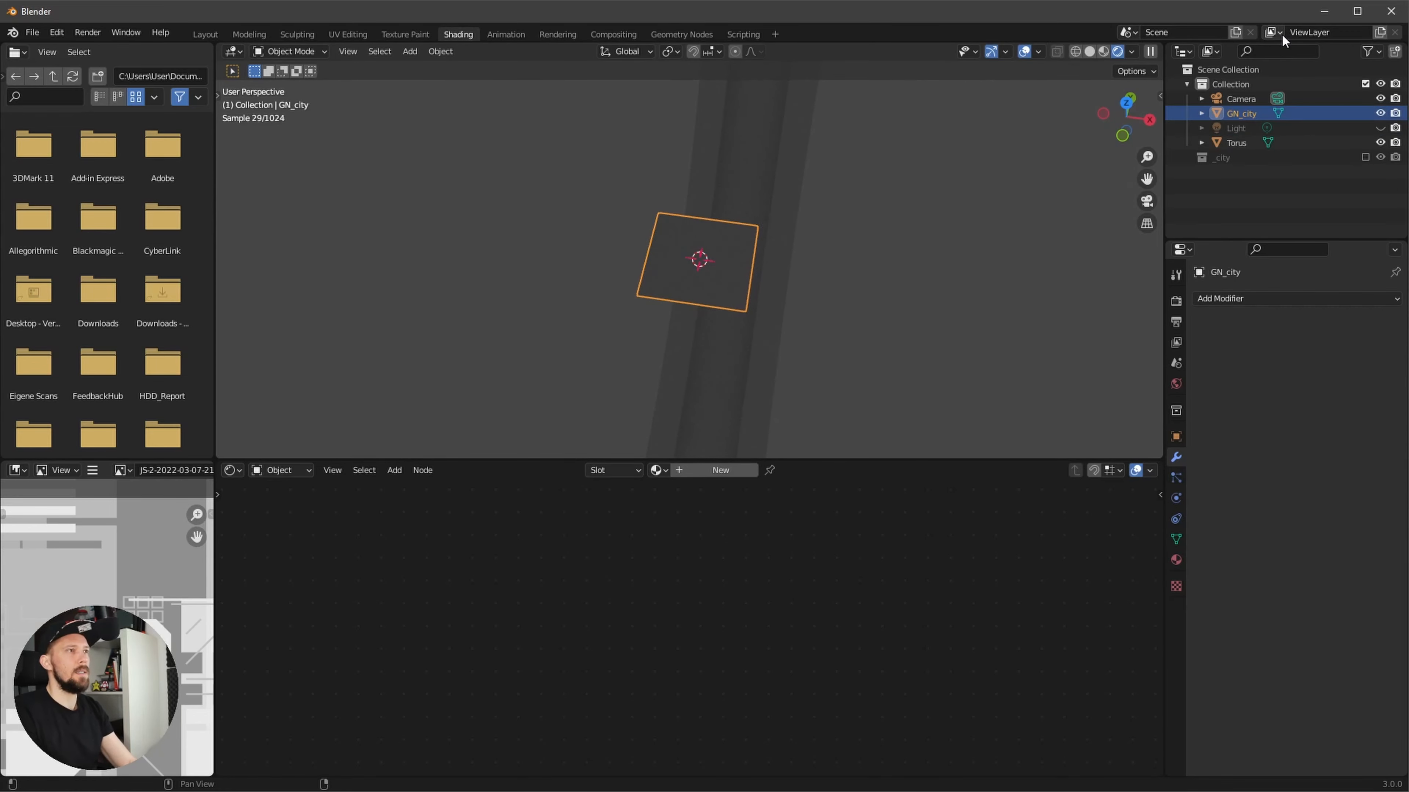
- Switch to the Geometry Nodes workspace and create a new node tree named GN_city on the plane
click(674, 34)
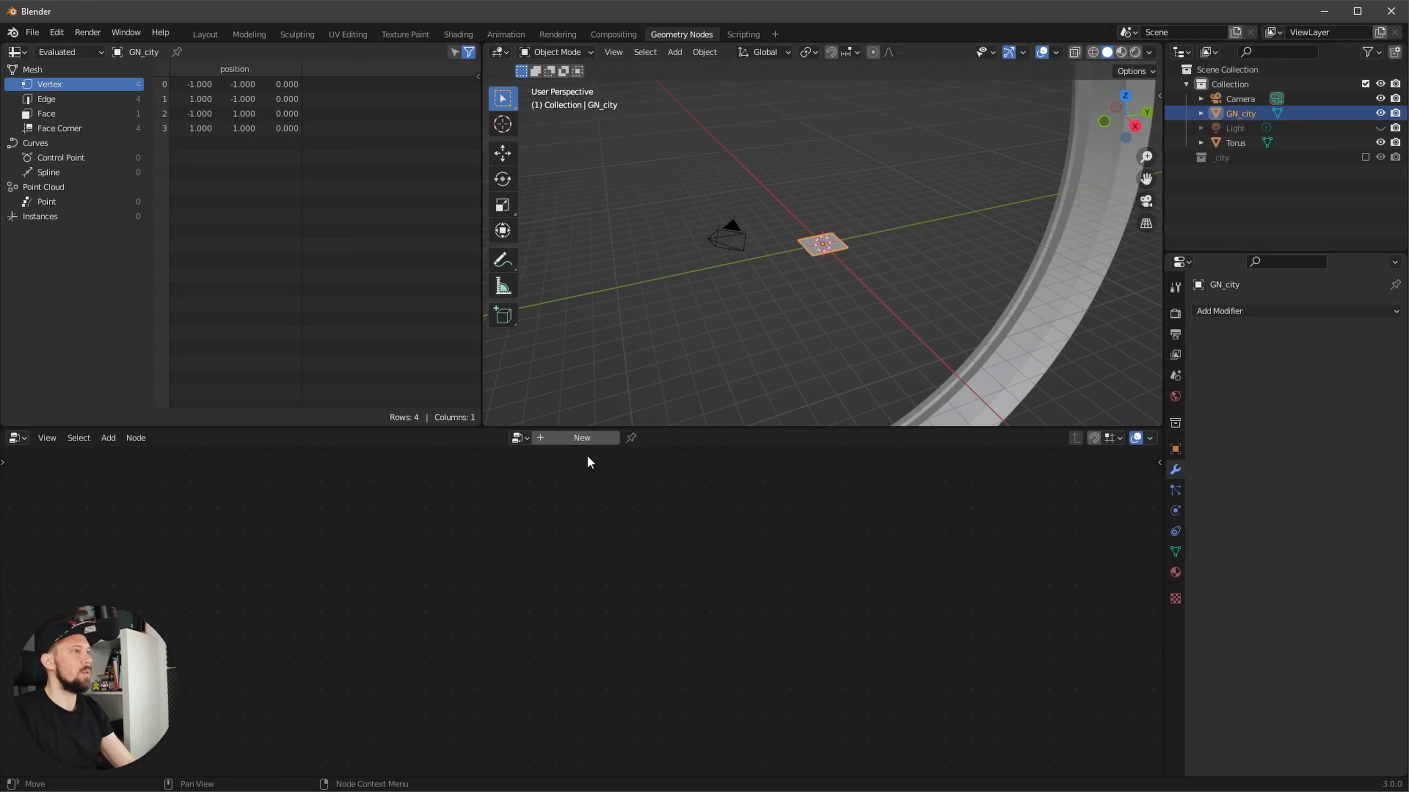
click(582, 438)
double_click(549, 438)
text(GN)
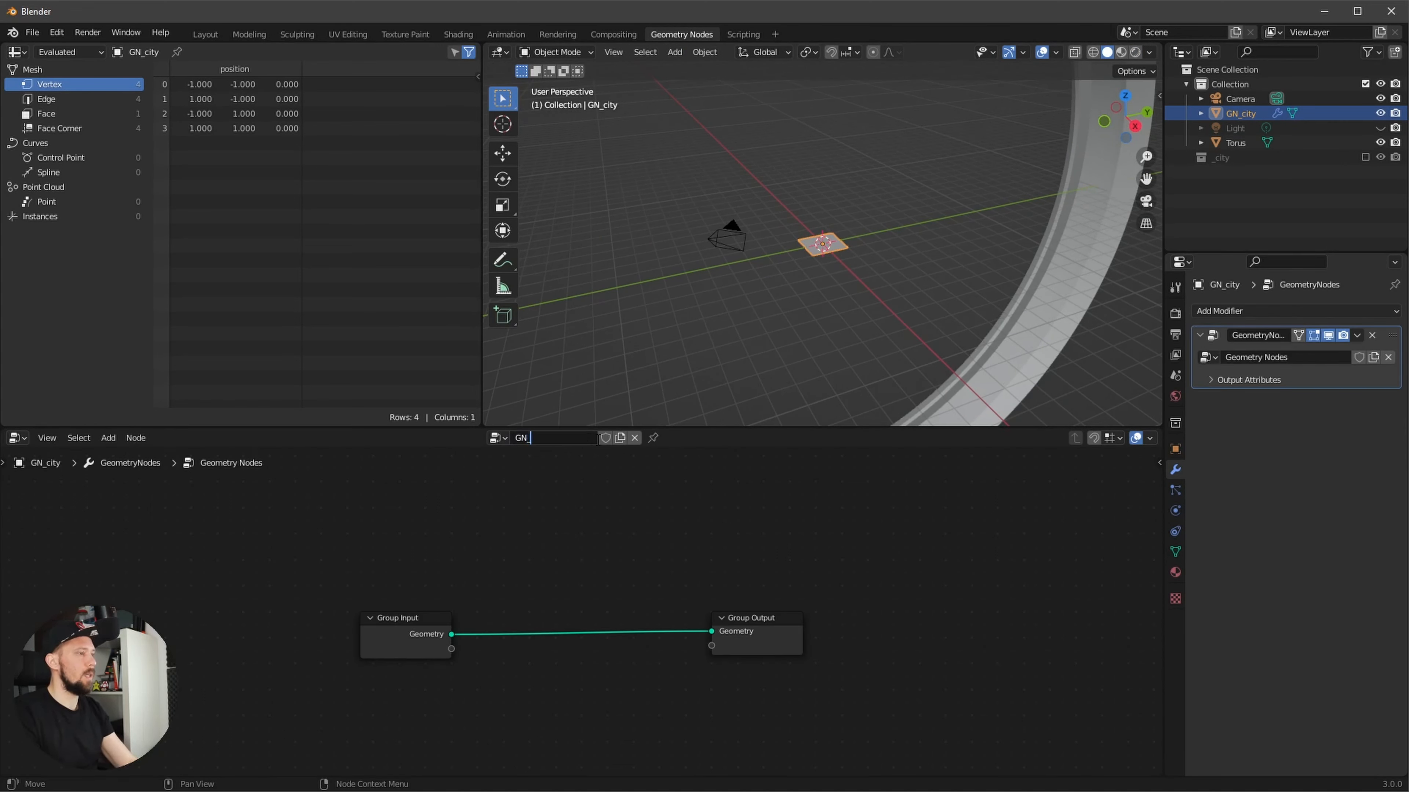
text(_city)
key(Return)
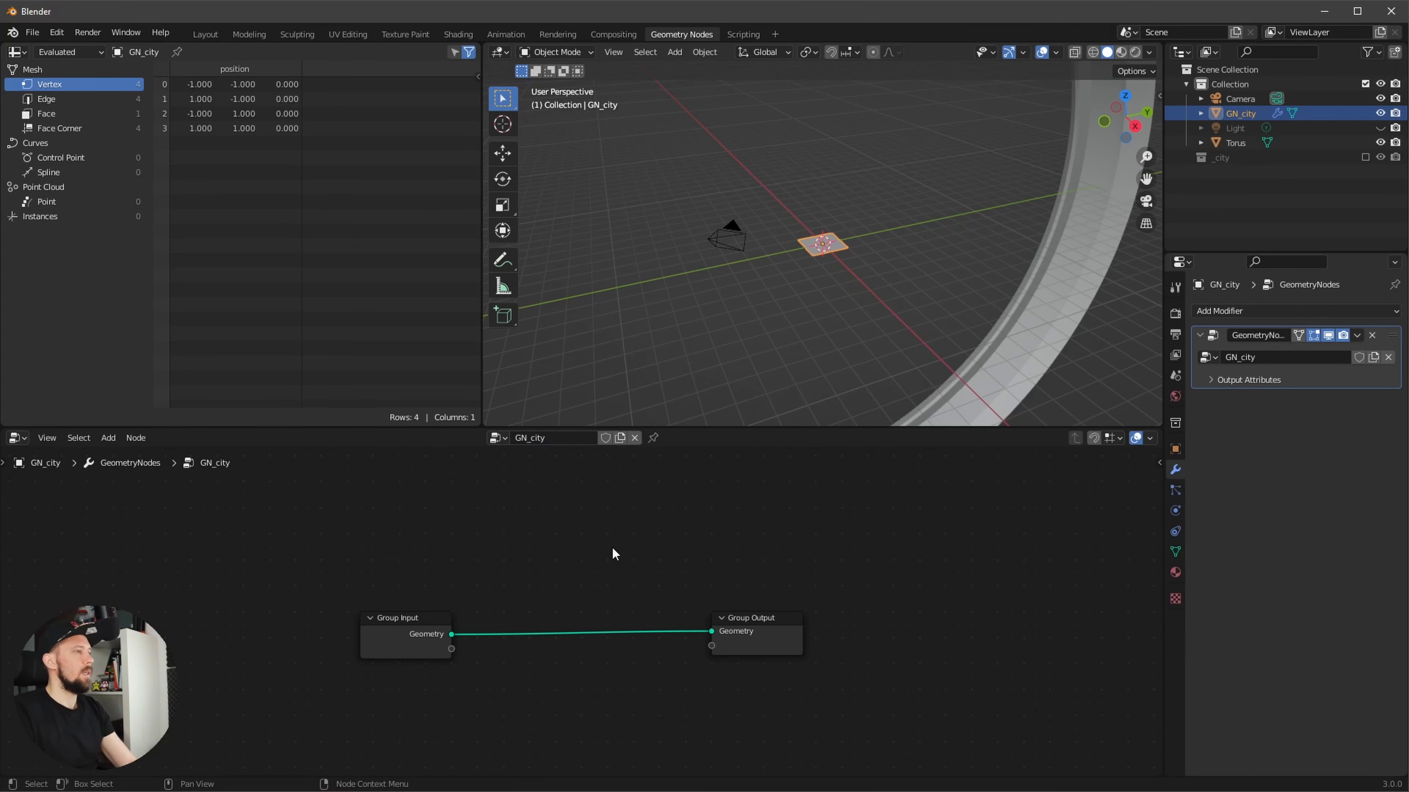
- Remove the link between Group Input and Group Output and move Group Input farther away to make room
shift+right_drag(508, 587, 496, 675)
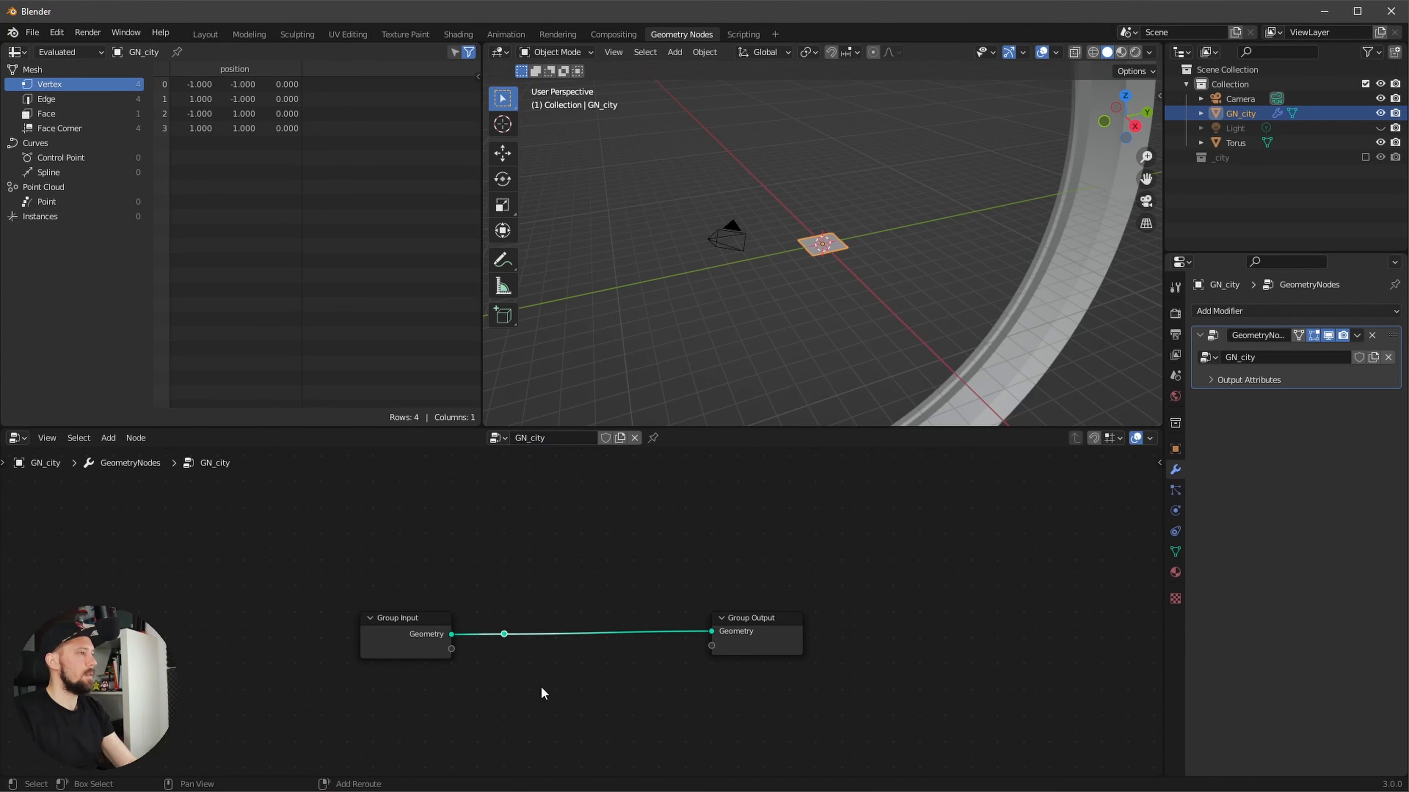
key(x)
drag(431, 618, 336, 618)
- Add a Curve Circle node between Group Input and Group Output, slightly above them
key(shift+a)
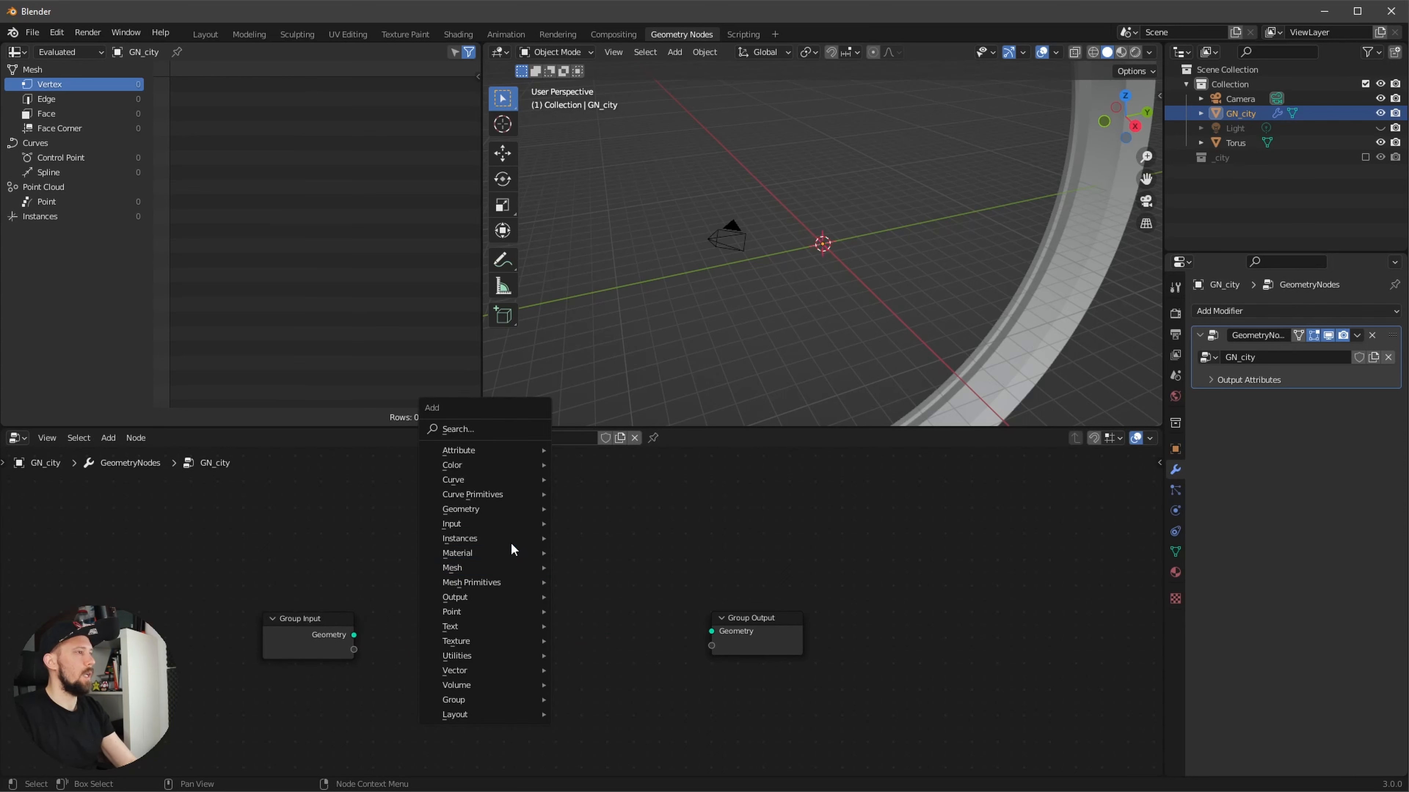
click(513, 431)
text(curve)
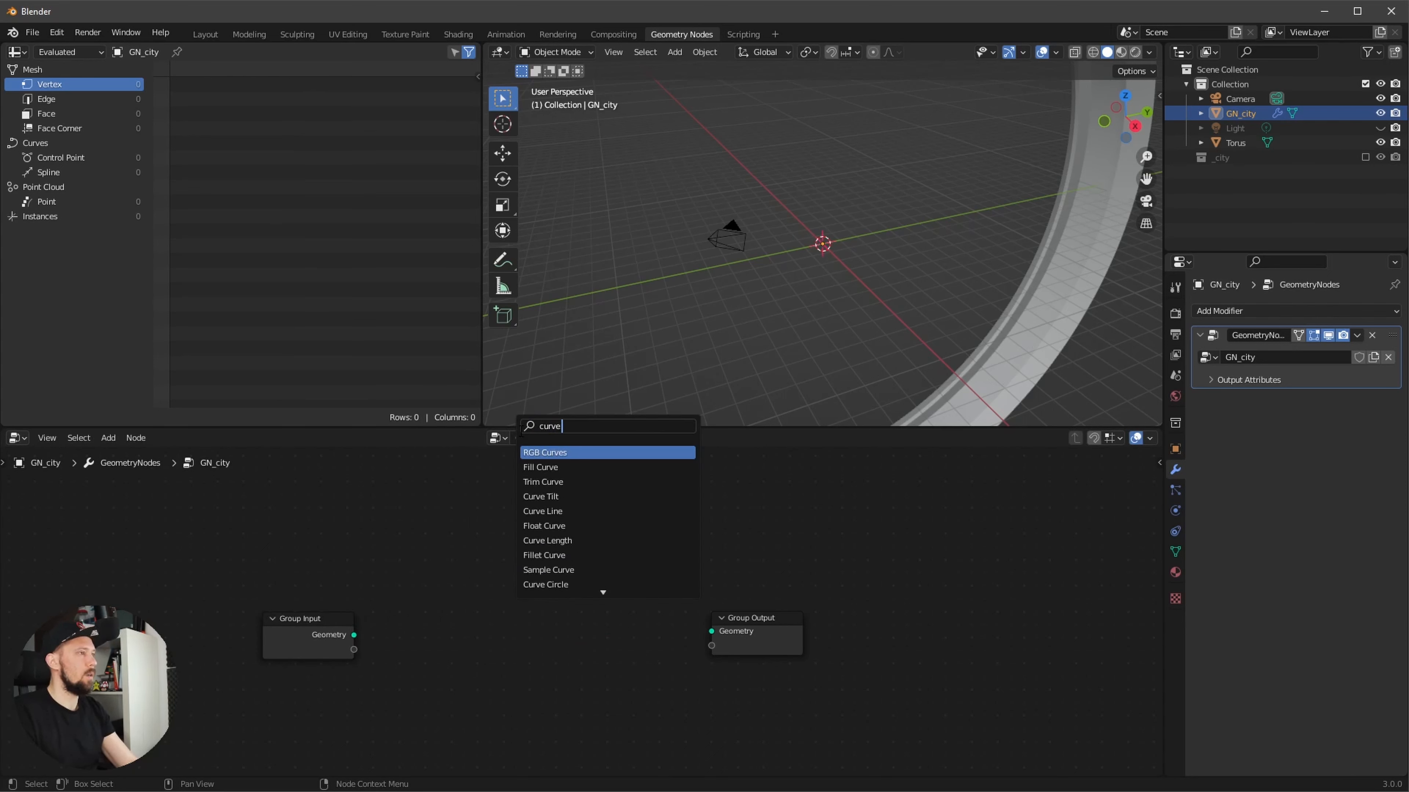
text( cir)
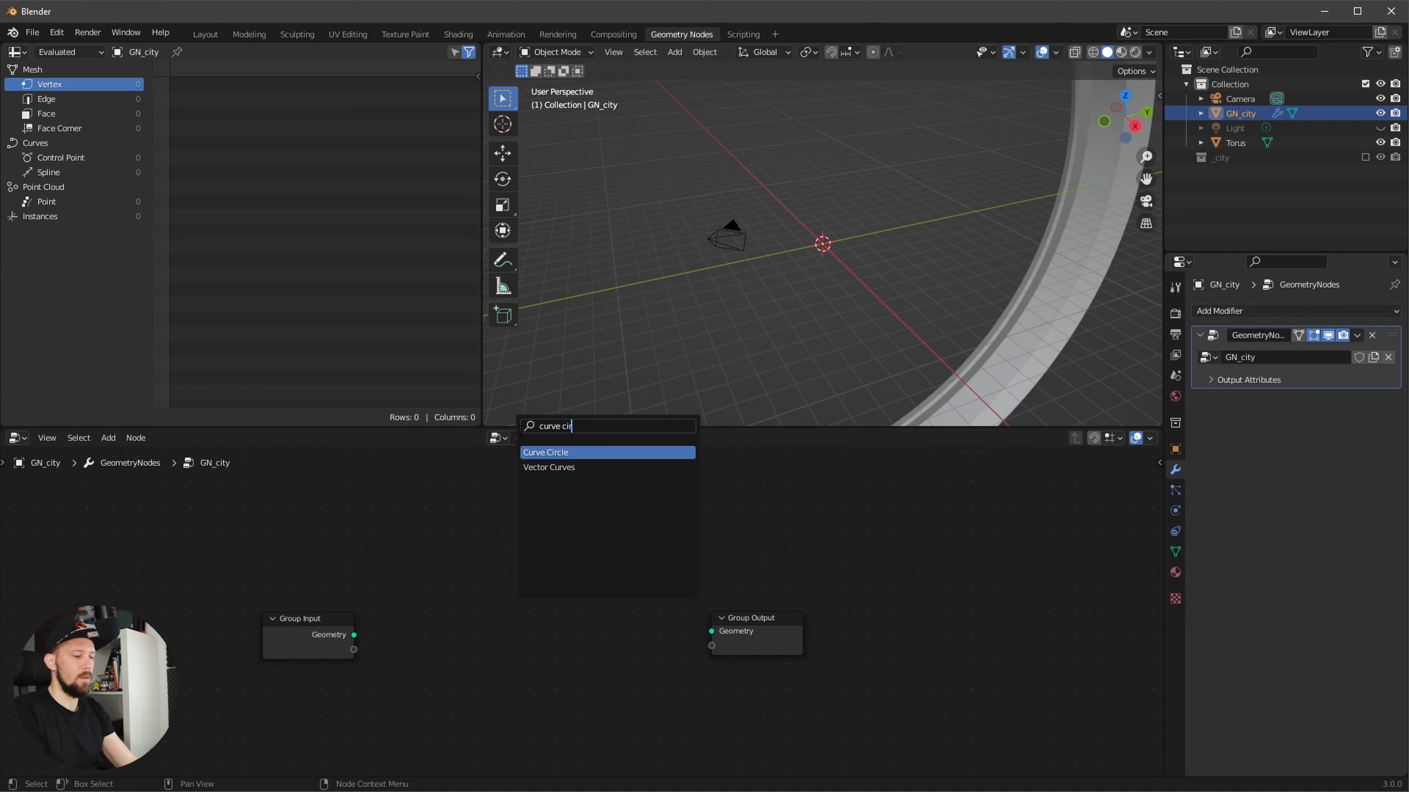
click(583, 452)
click(464, 540)
- Add a Collection Info node below the Curve Circle node
key(shift+a)
click(469, 489)
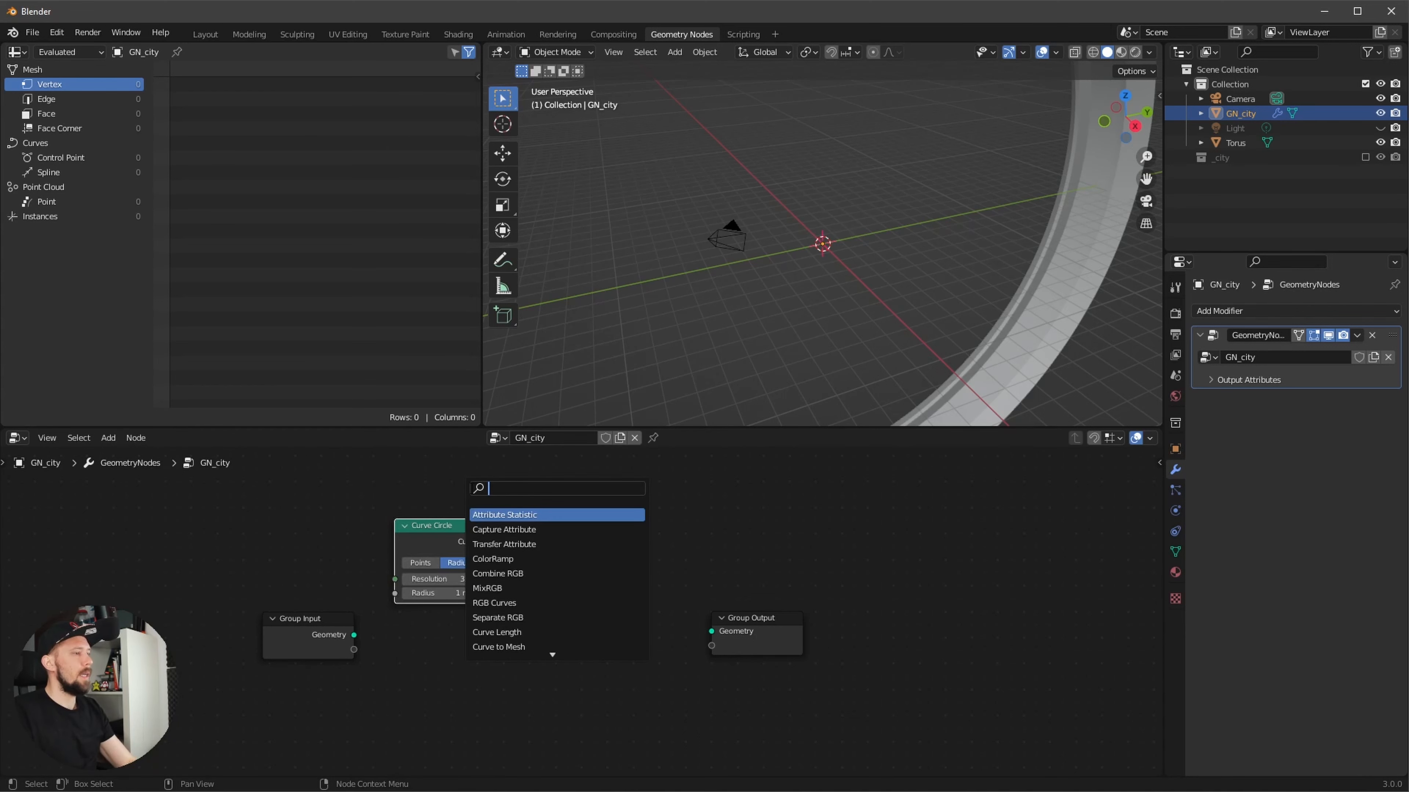
text(coll)
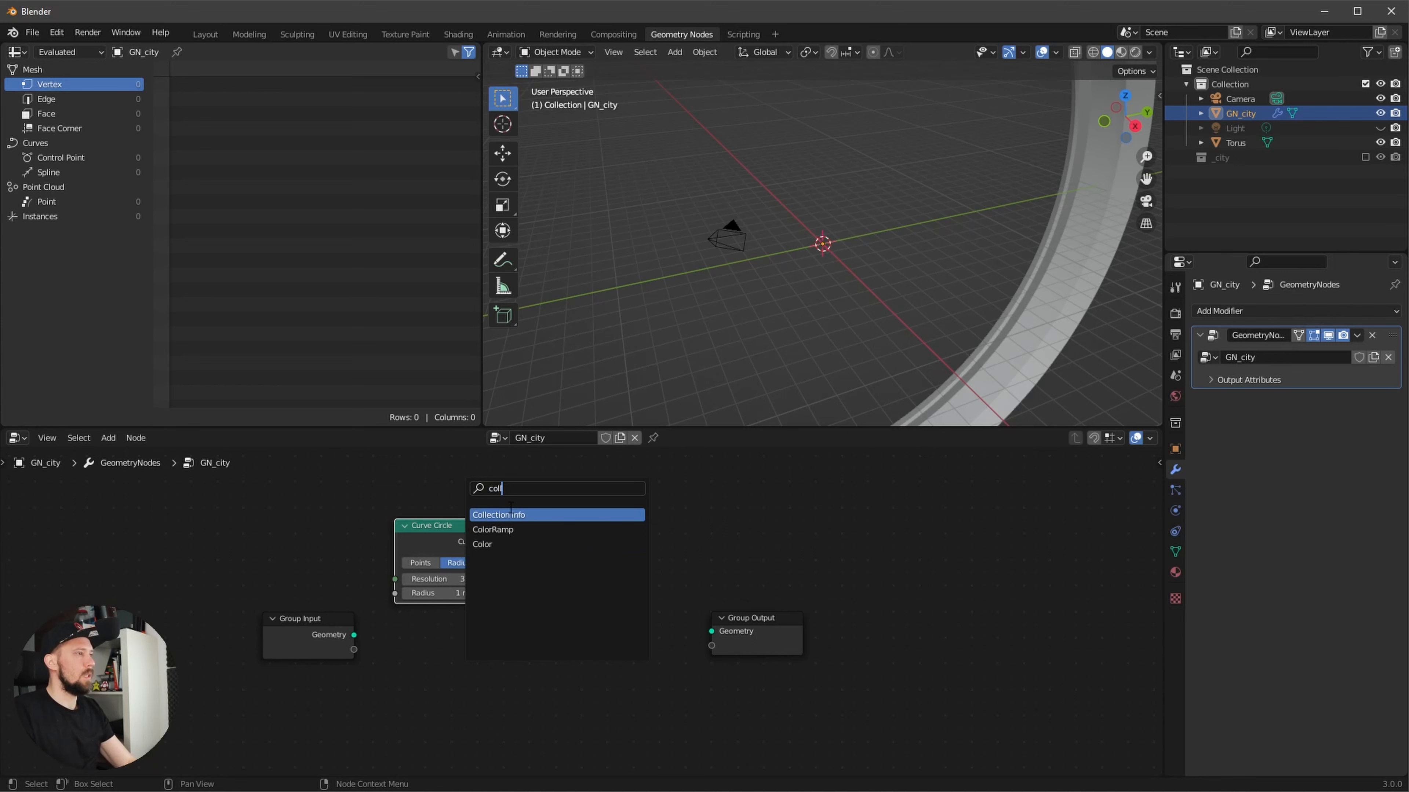
key(Return)
click(443, 699)
- Add an Instance on Points node and space it and Group Output apart from the other nodes
key(shift+a)
click(610, 488)
text(insta)
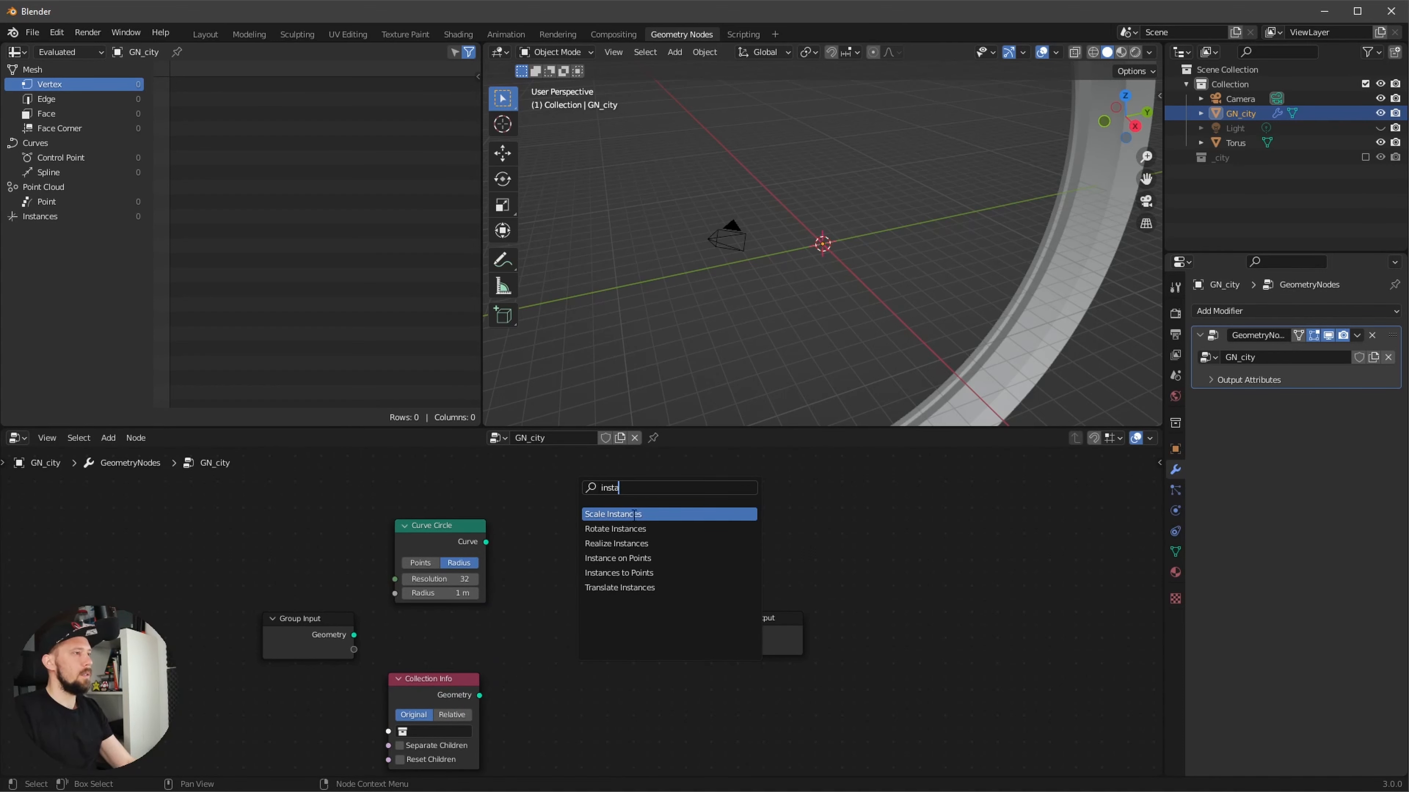
key(Down)
key(Down)
key(Down)
key(Return)
click(725, 613)
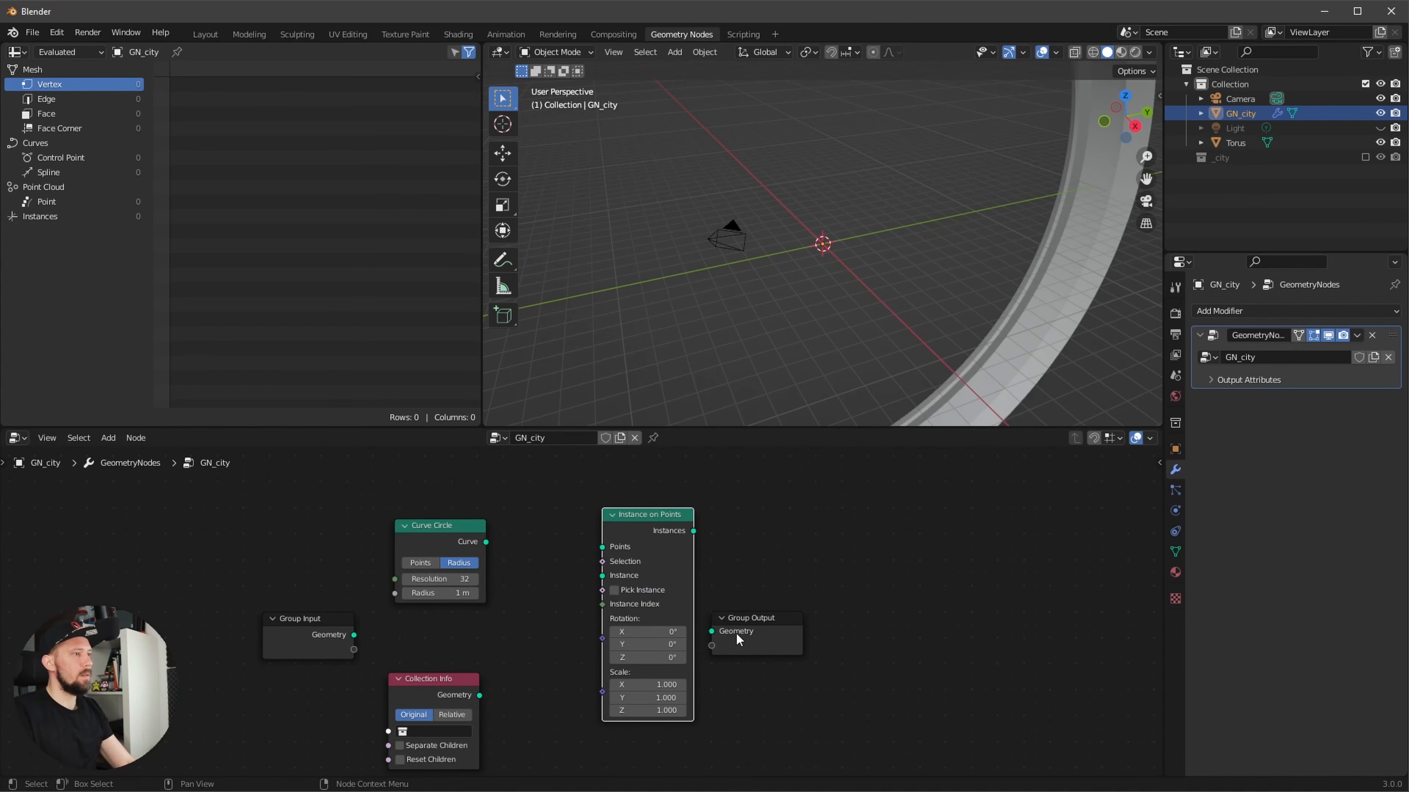
drag(738, 639, 852, 630)
drag(669, 526, 731, 518)
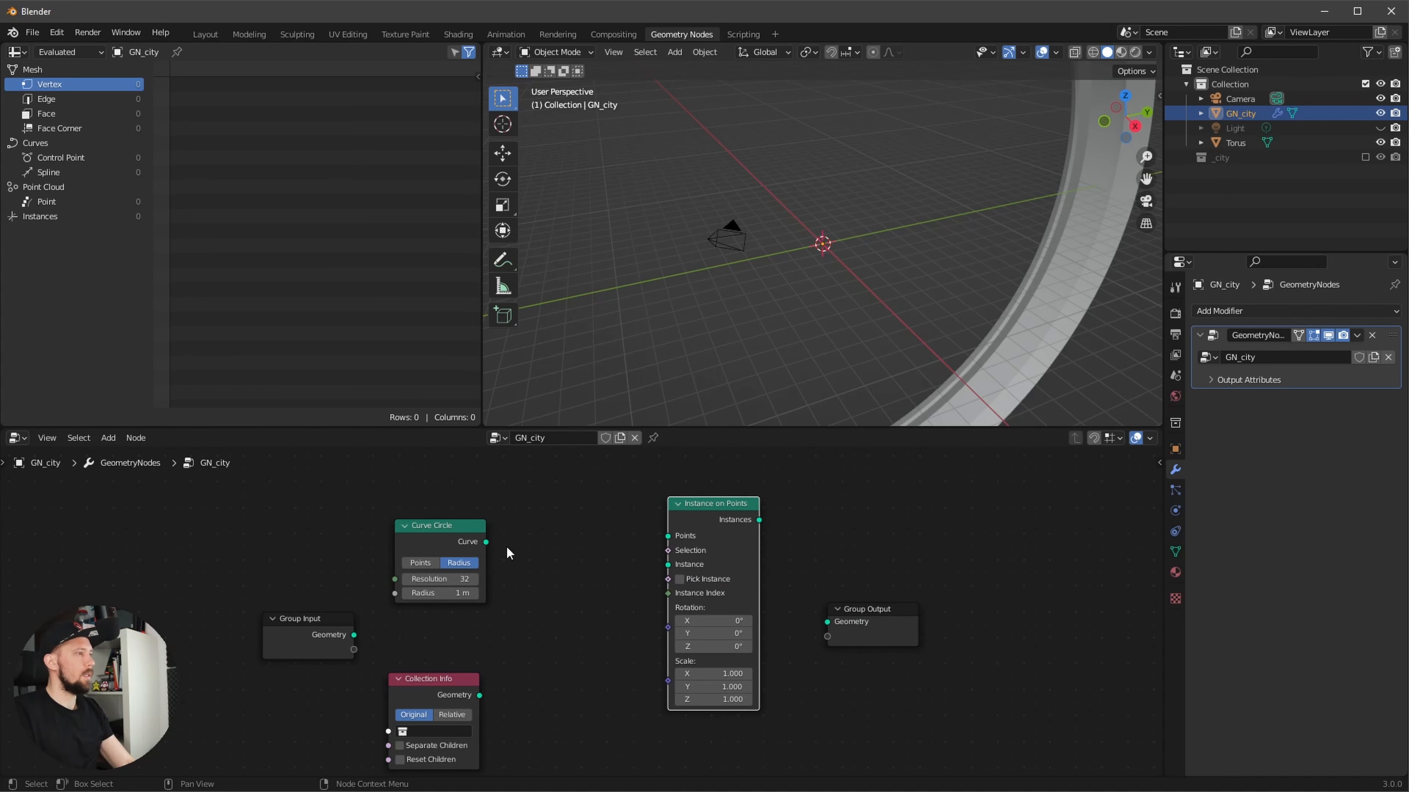
- Link Curve Circle to Points and Collection Info to Instance on Instance on Points, and its Instances output to Group Output
drag(488, 542, 678, 541)
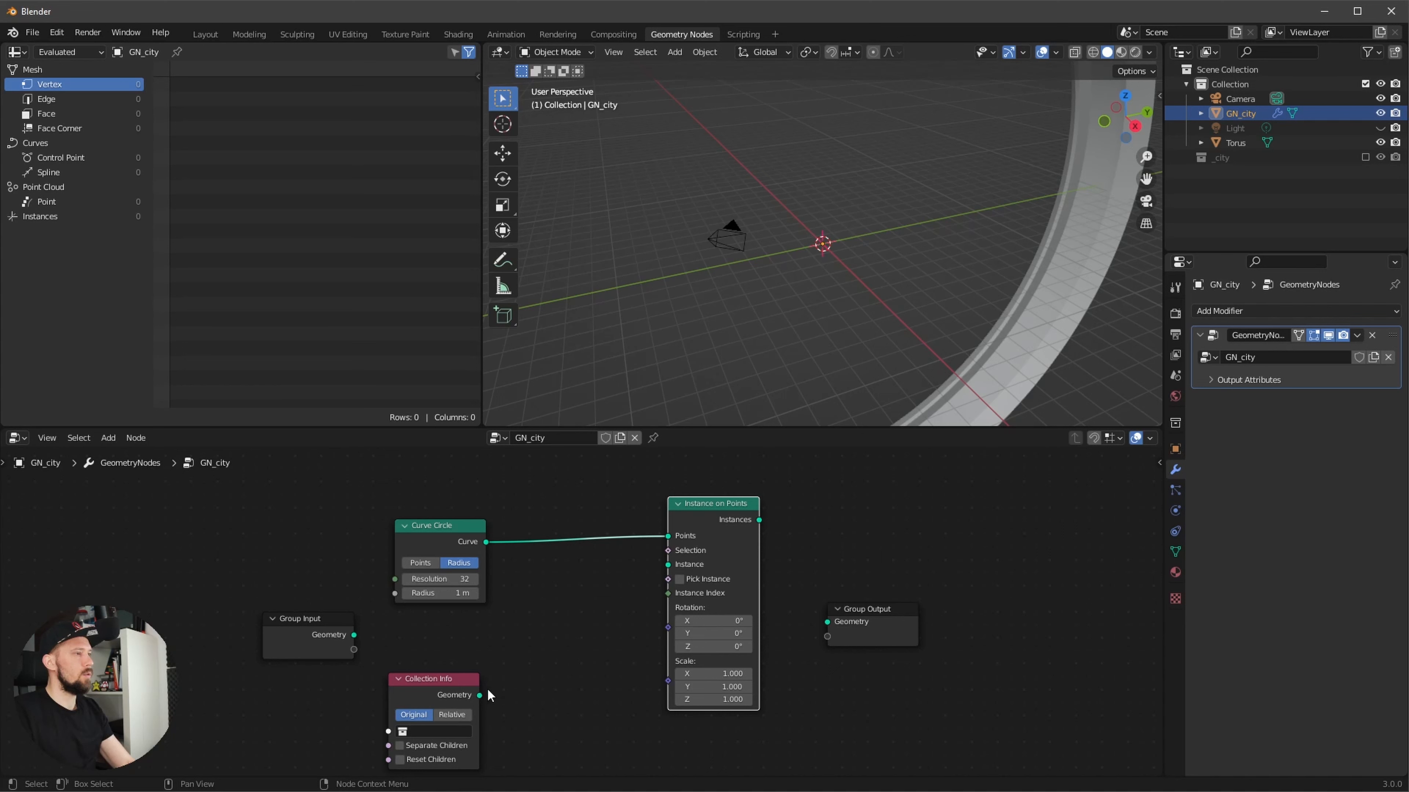
drag(479, 694, 668, 564)
drag(759, 520, 827, 622)
- Choose the _city collection as the source in the Collection Info node
middle_drag(861, 324, 834, 374)
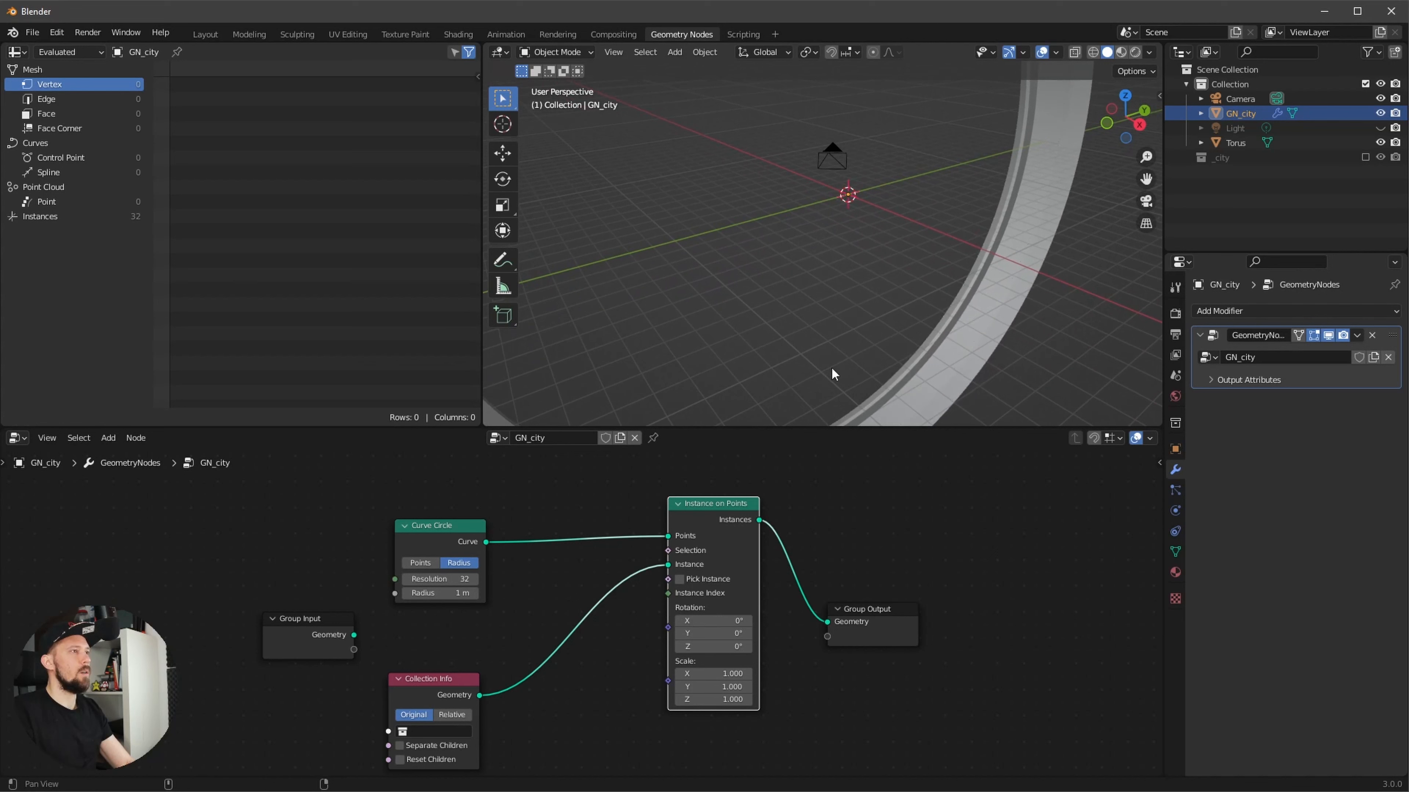
click(430, 732)
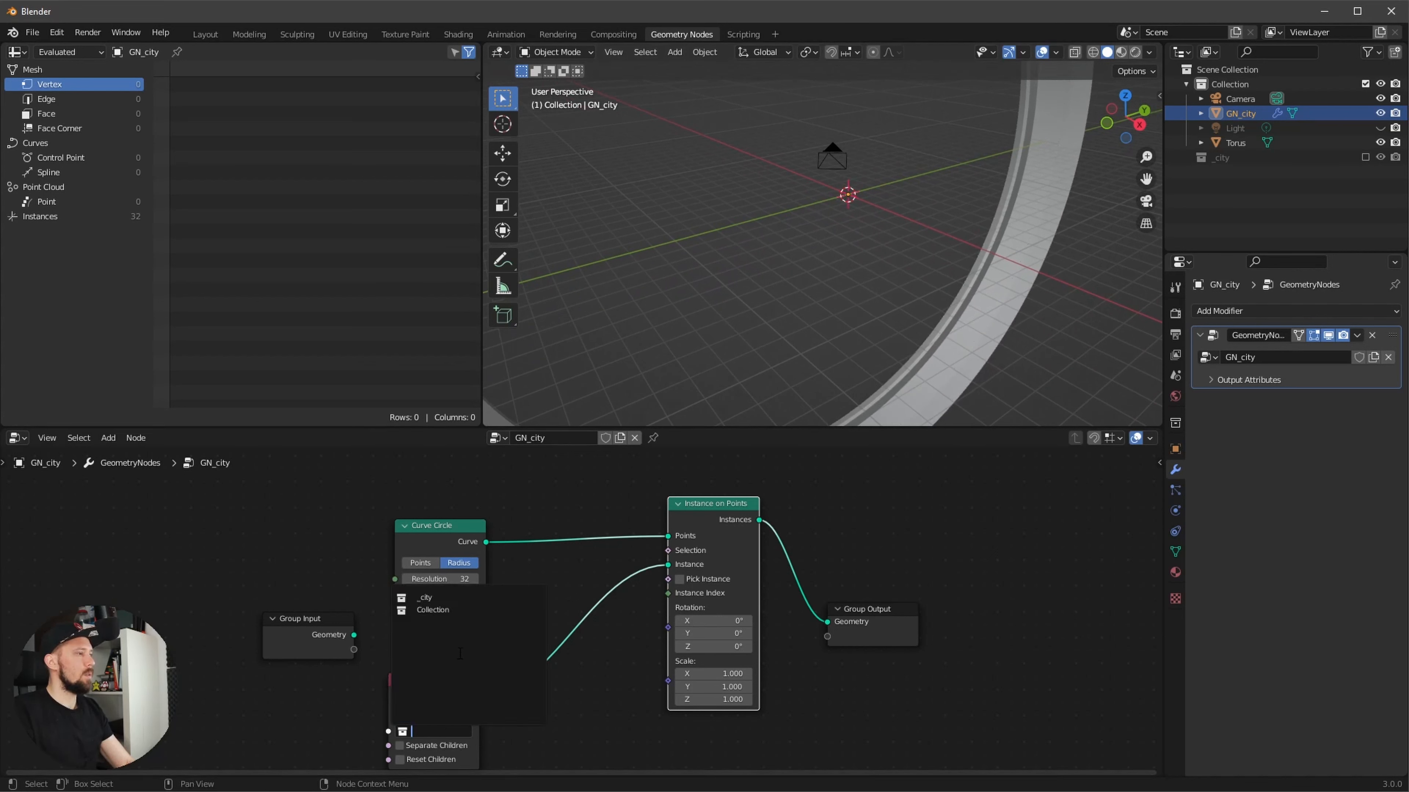
click(463, 597)
ctrl+alt+drag(757, 311, 909, 294)
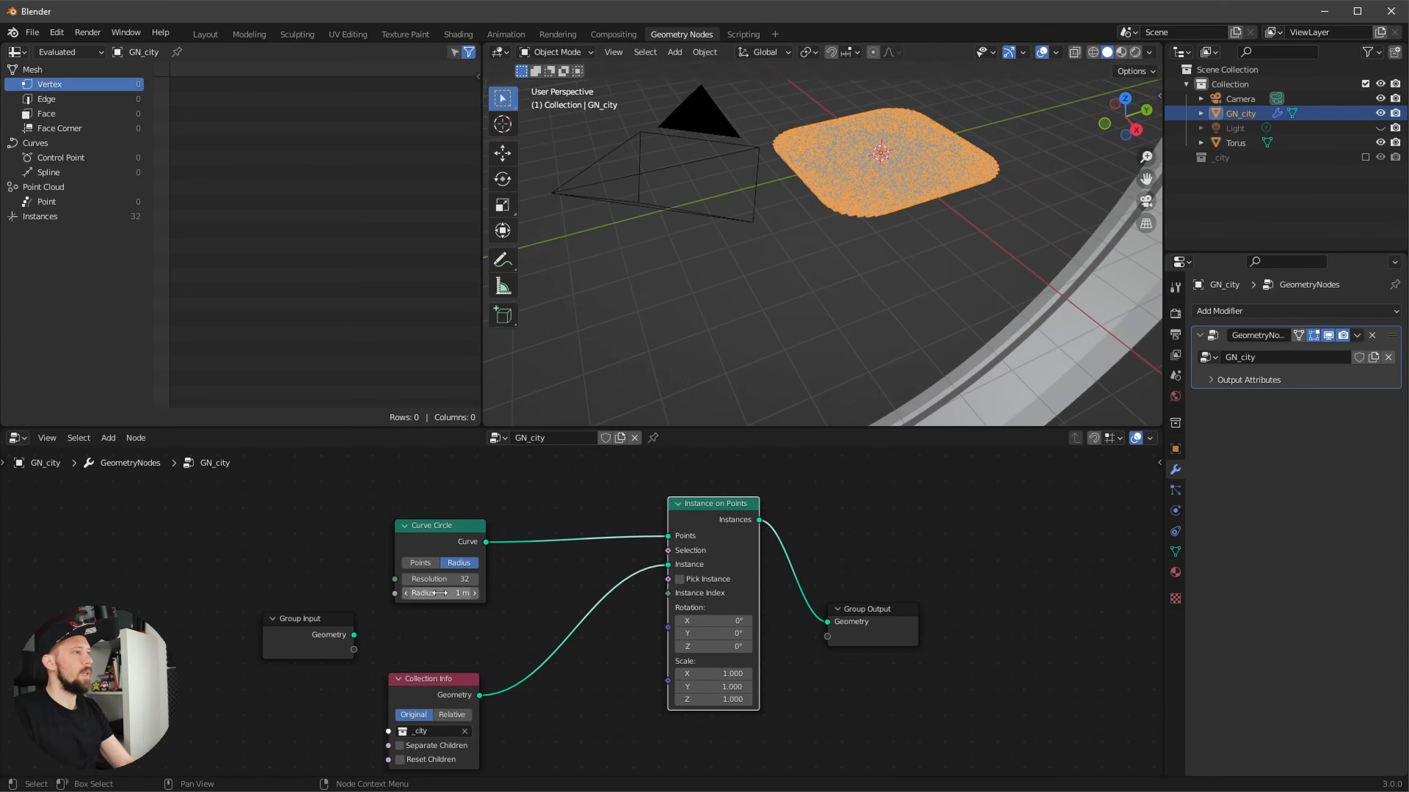
- Increase the Curve Circle radius to 11.5 m
drag(428, 593, 495, 586)
ctrl+middle_drag(821, 281, 950, 268)
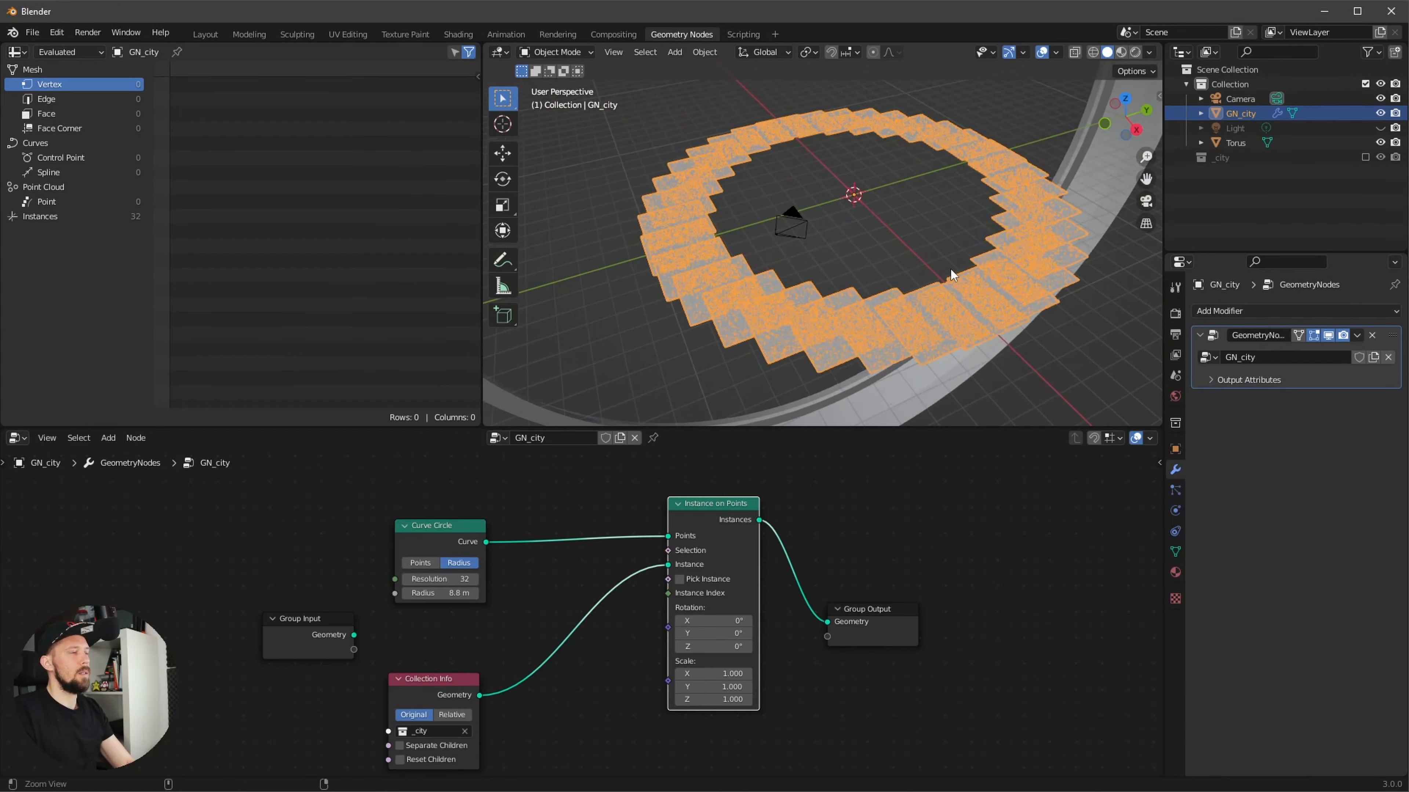
mouse_move(442, 593)
mouse_down()
mouse_move(471, 589)
mouse_move(427, 590)
mouse_move(493, 584)
mouse_move(468, 585)
mouse_up()
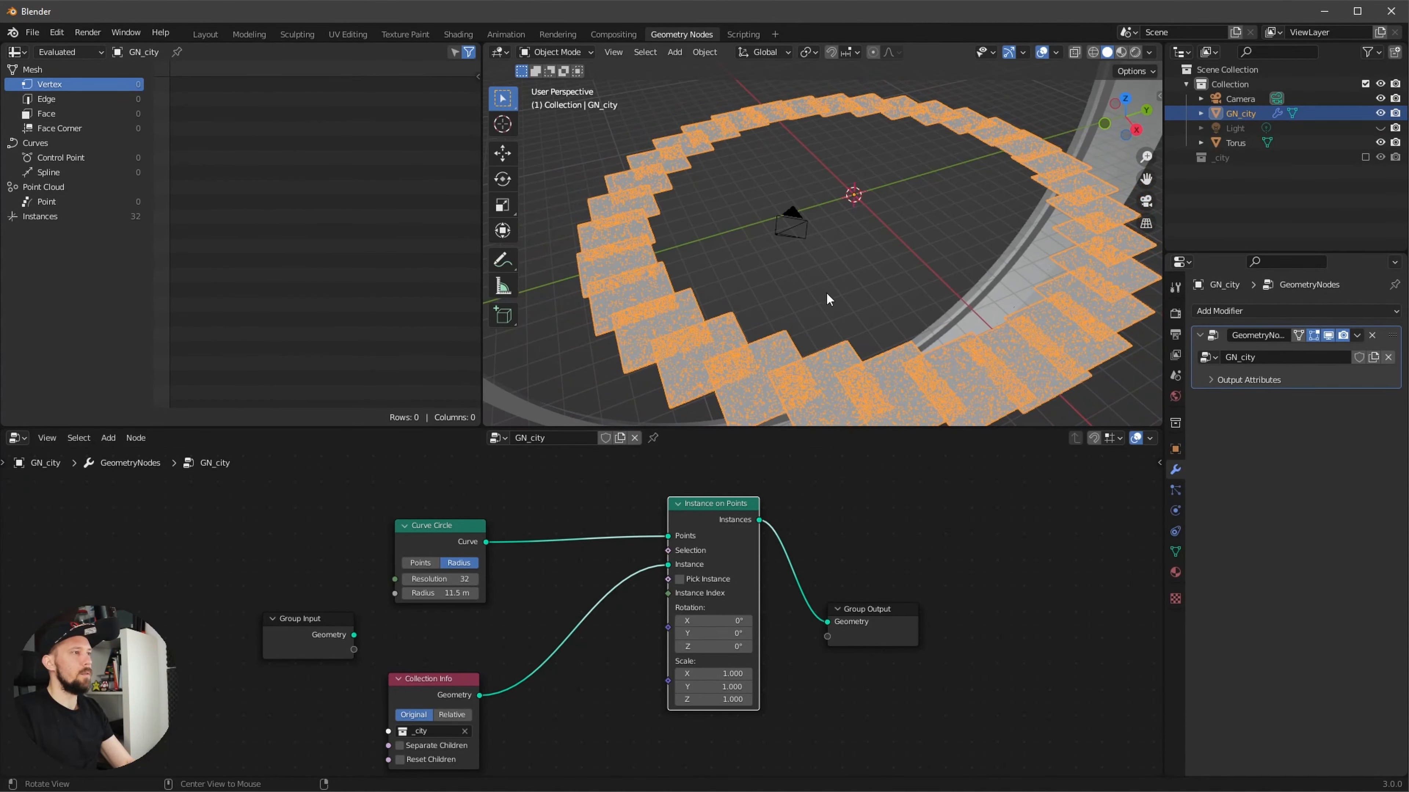
scroll(825, 292, down, 5)
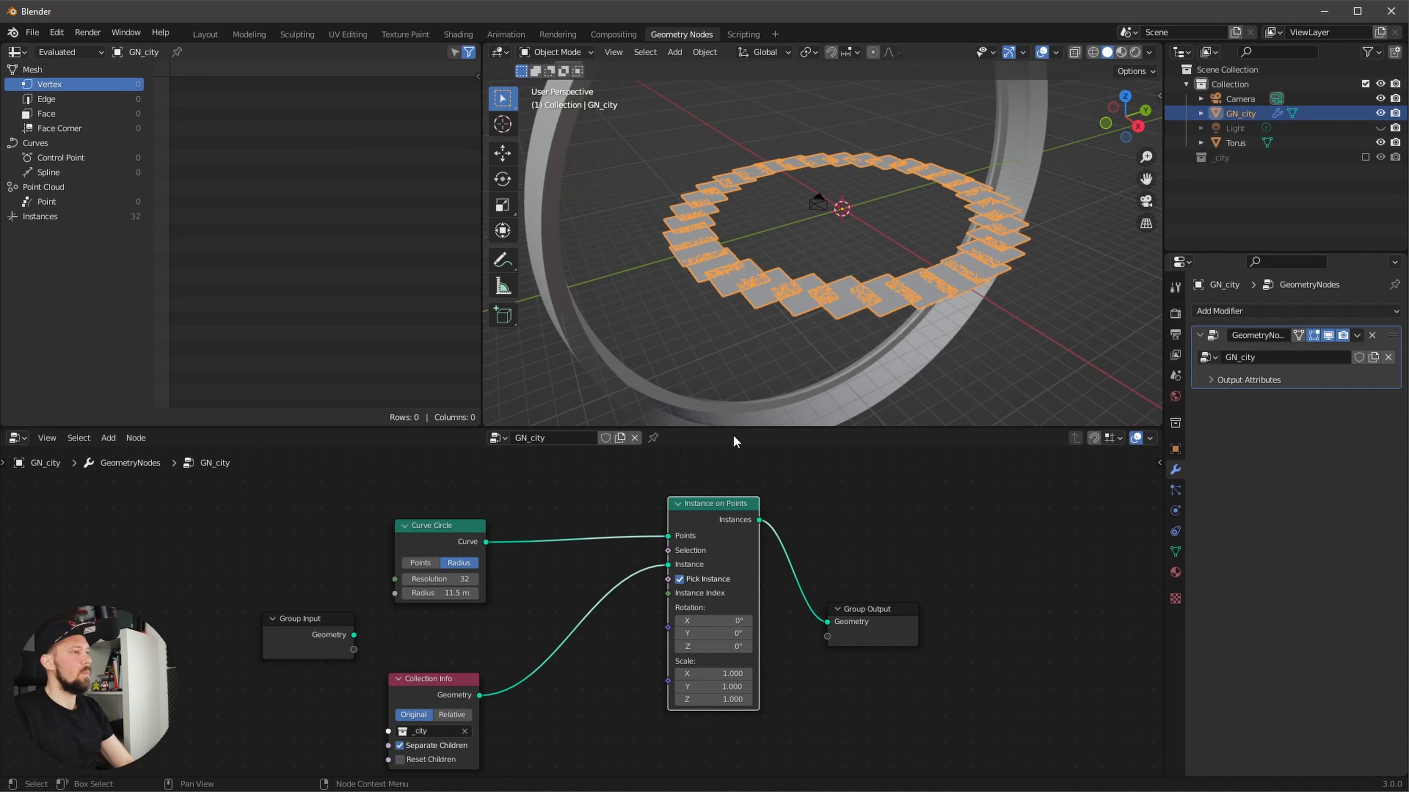
- Try an X rotation of 35.5° on the Instance on Points node, and reset it to 0°
drag(716, 615, 983, 572)
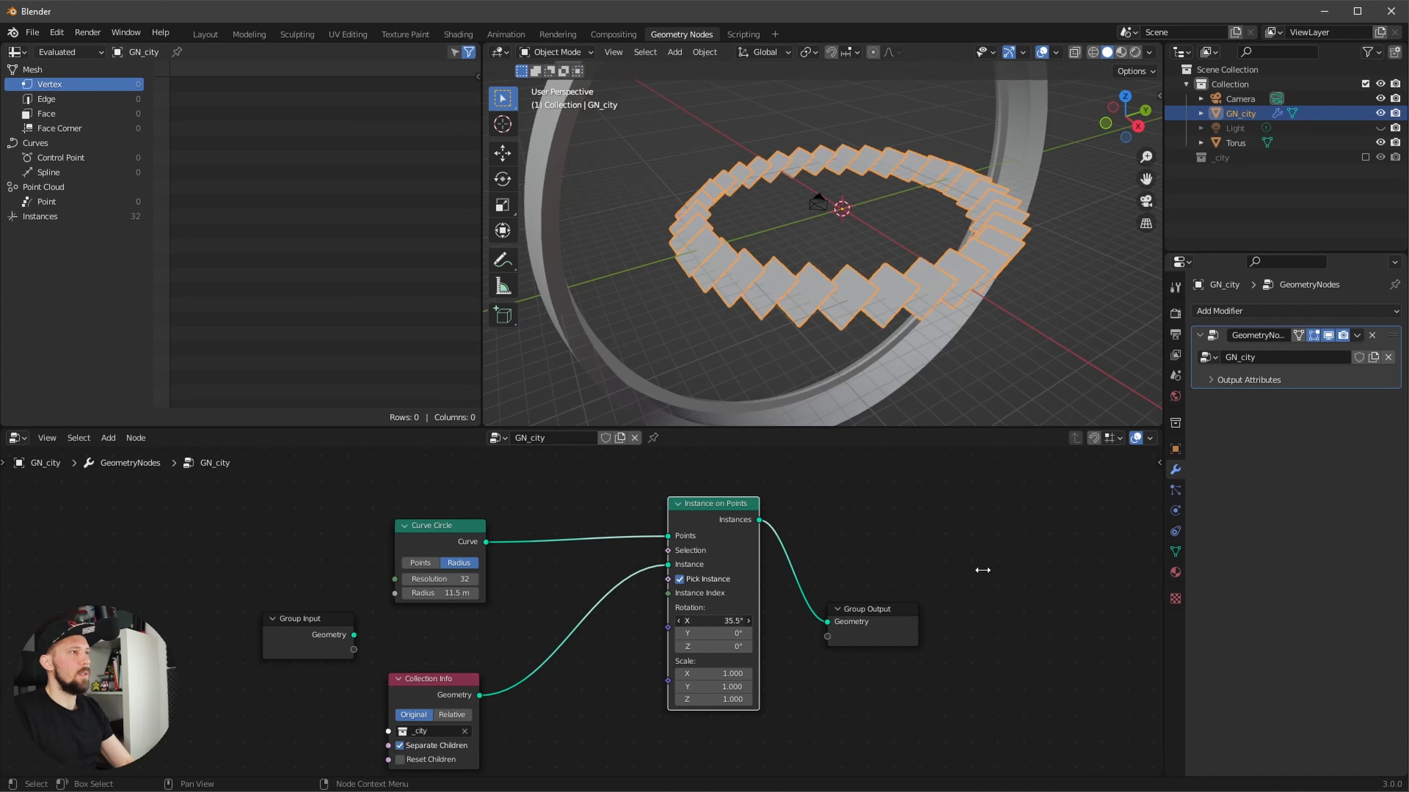
click(735, 615)
text(0)
key(Return)
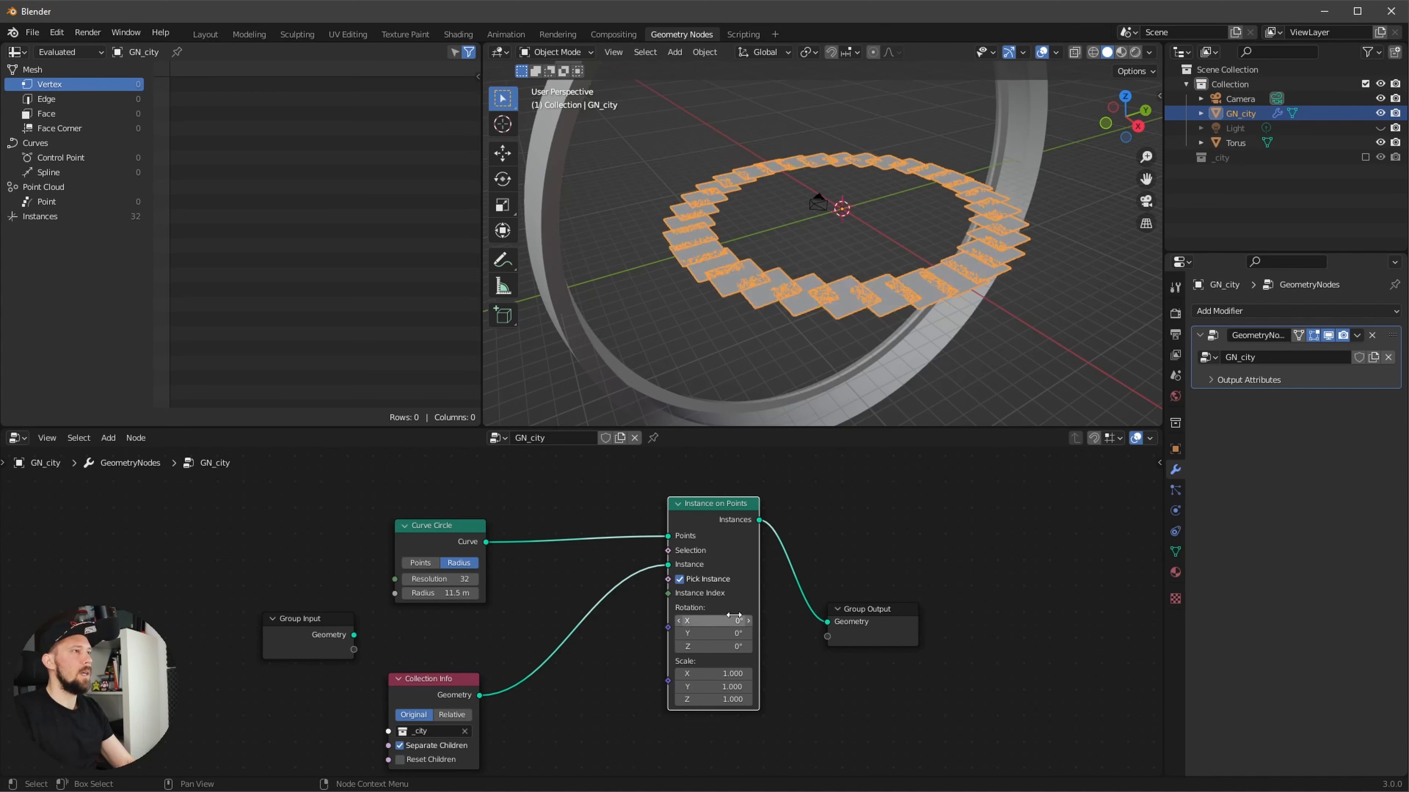
- Set the GN_city object's Y rotation to 90° so the instance circle stands upright
key(n)
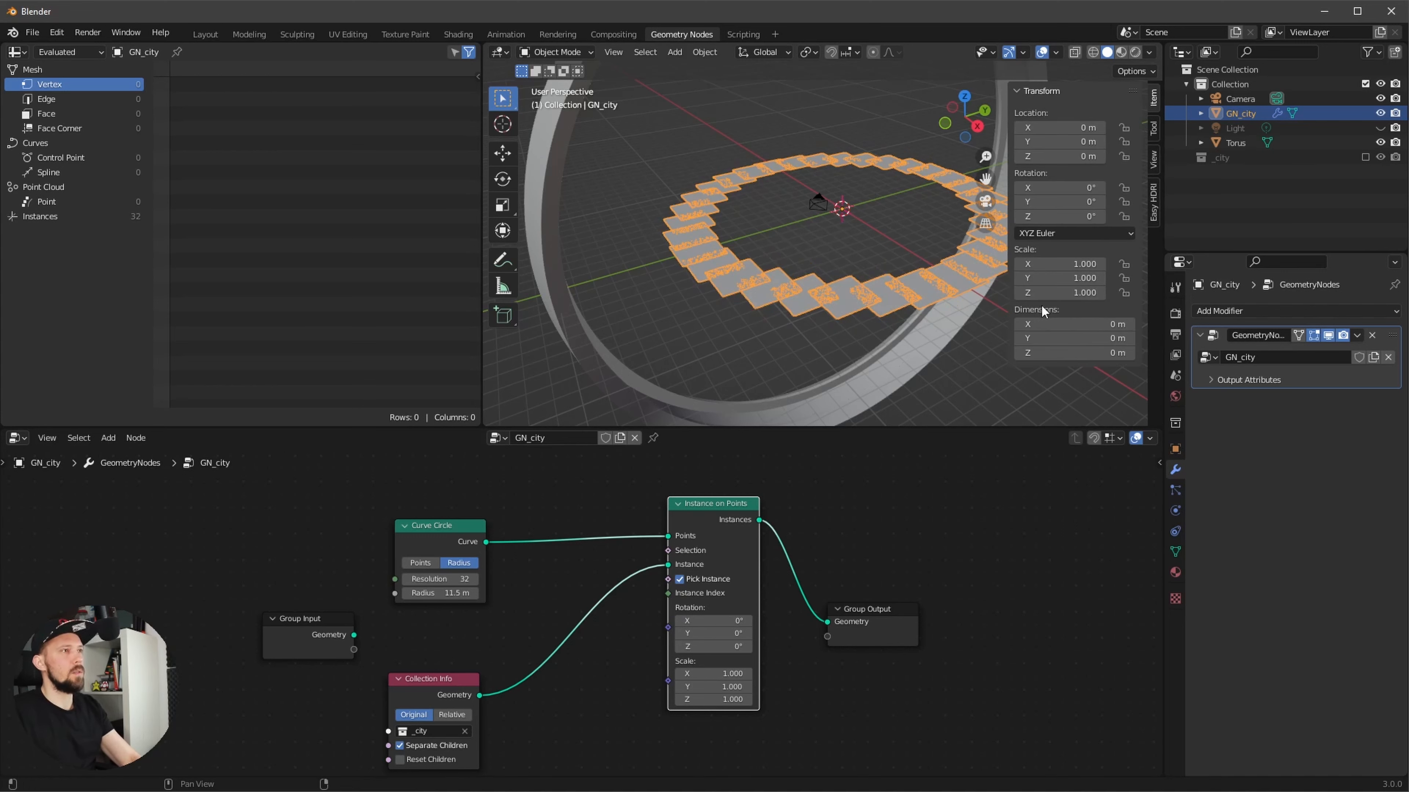
click(1087, 202)
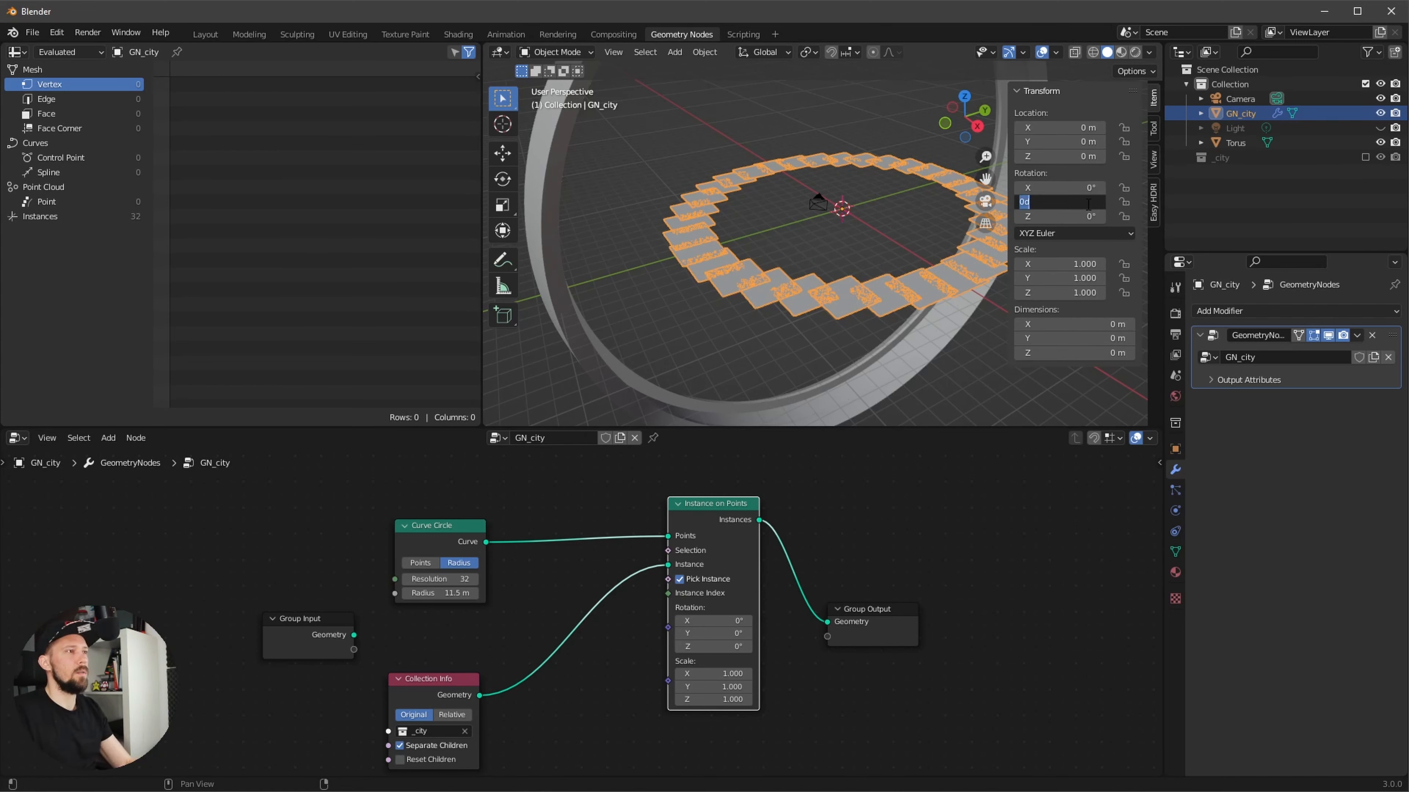
text(90)
key(Return)
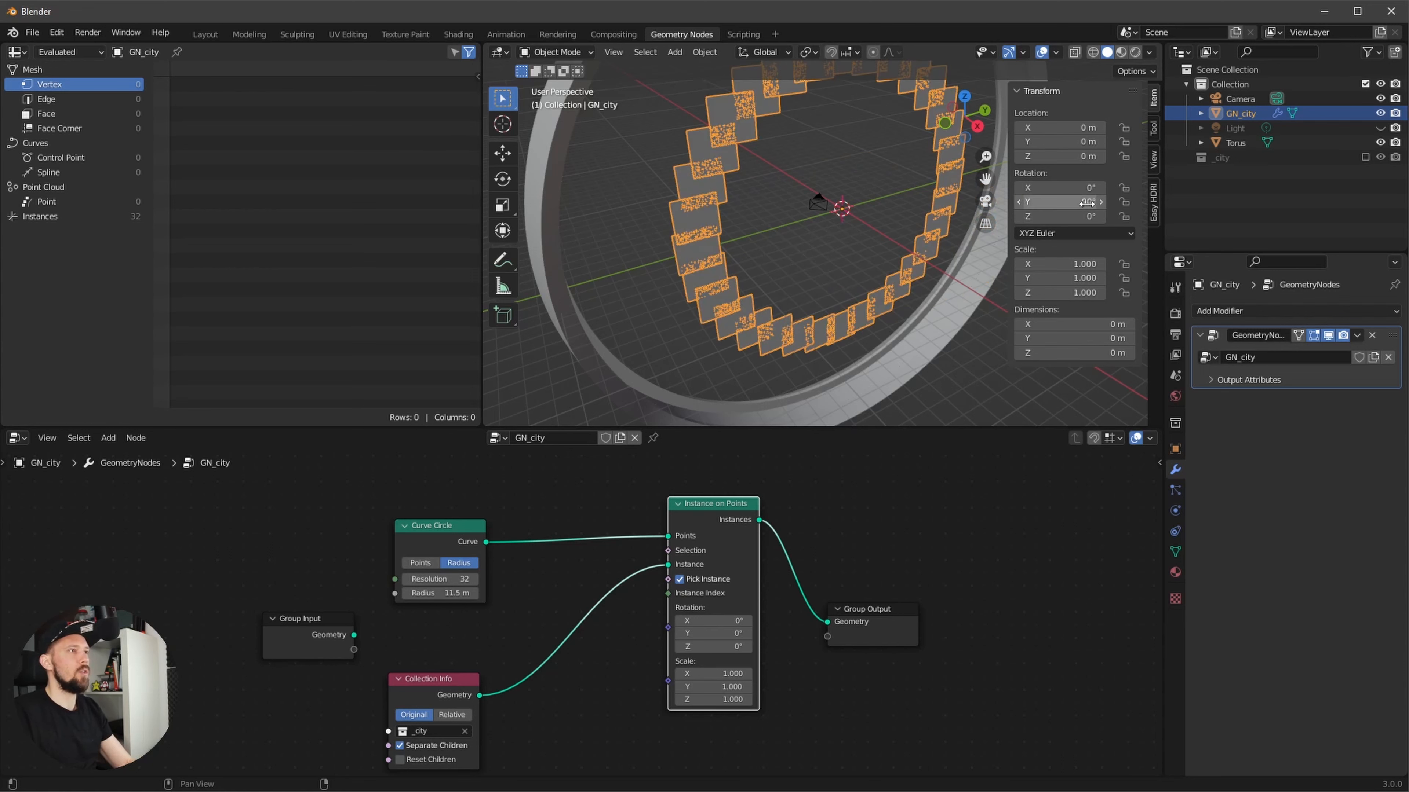
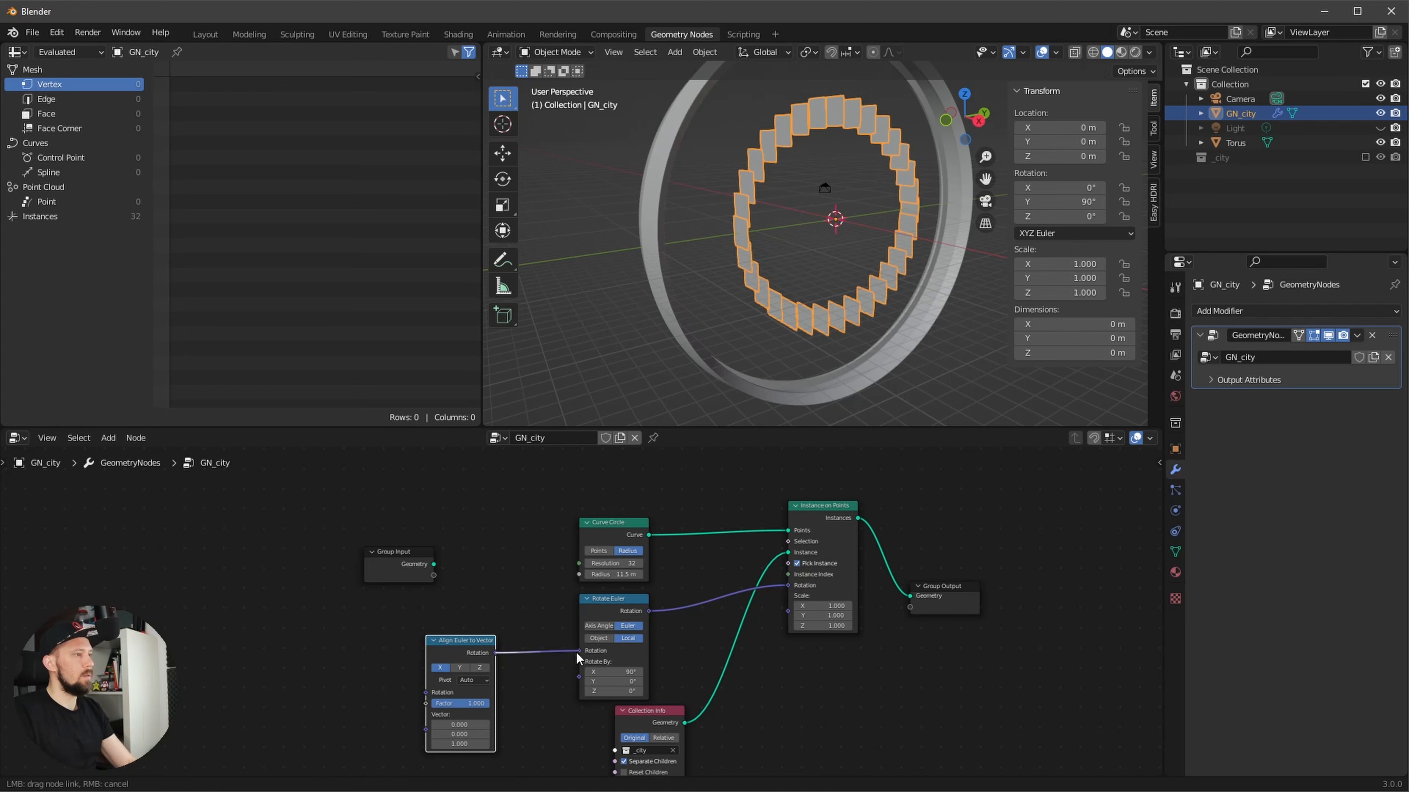
- Link Align Euler to Vector's output to Rotate Euler's Rotation input, and set its alignment axis to Y
drag(576, 651, 575, 656)
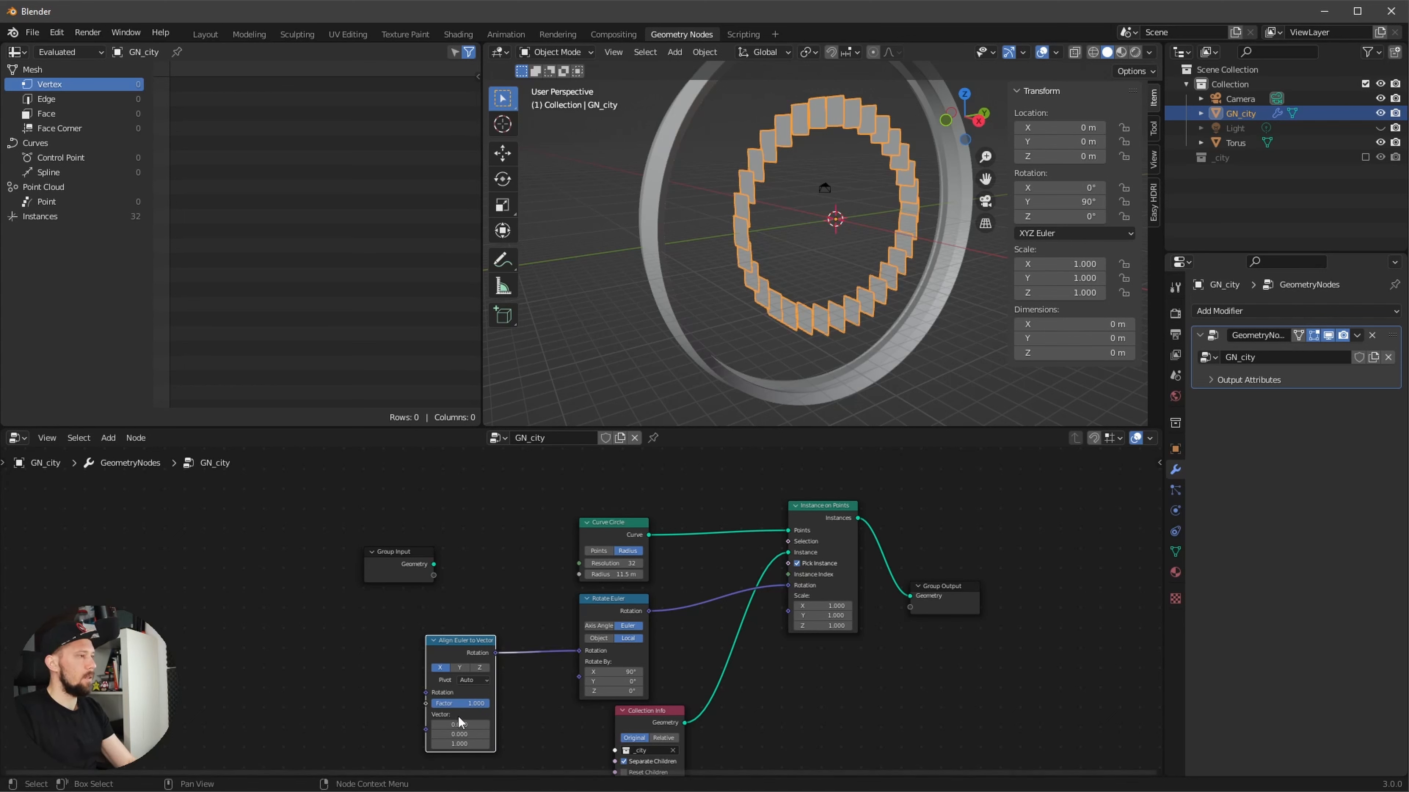
click(459, 667)
drag(472, 638, 506, 620)
- Add a Normal node beside Align Euler to Vector, on its input side
key(shift+a)
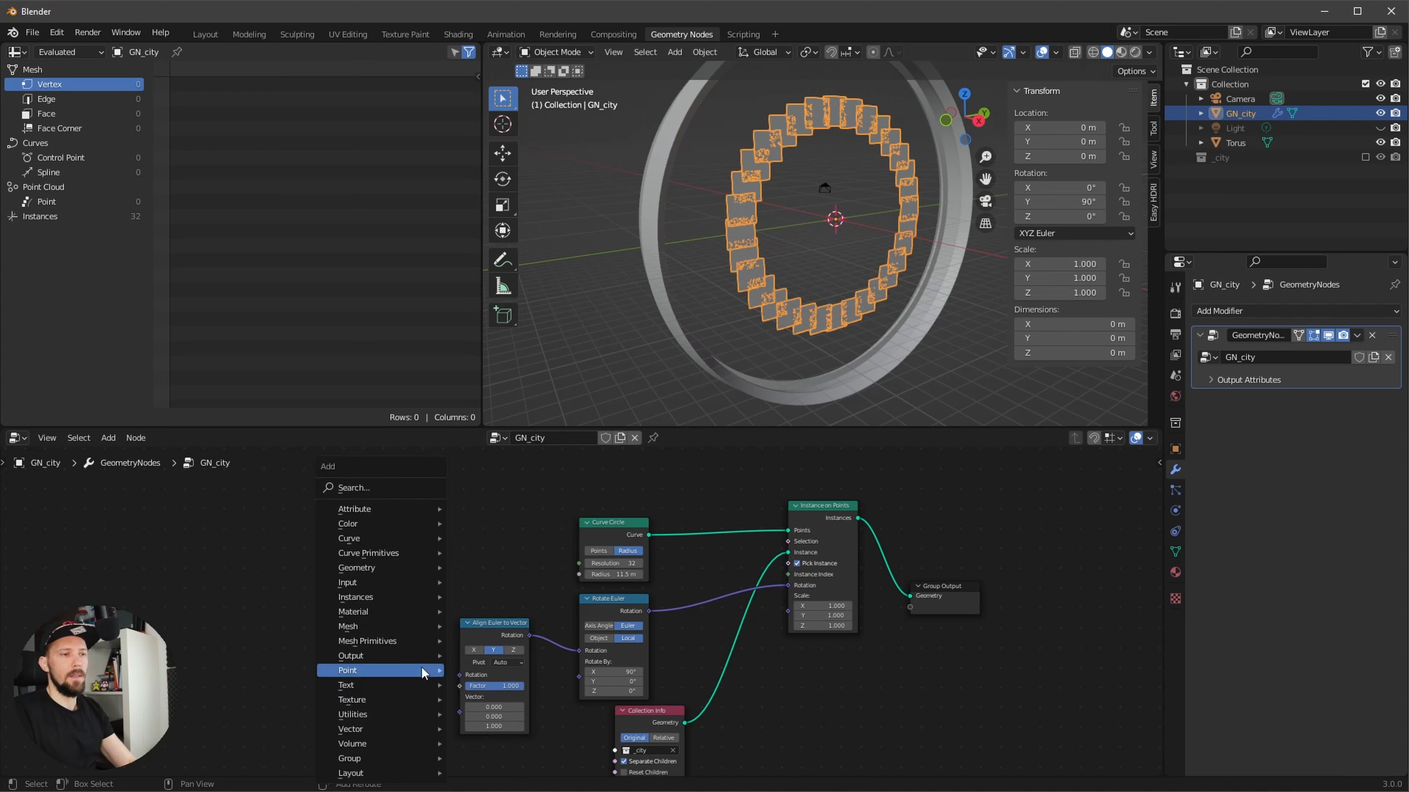
click(393, 482)
text(nor)
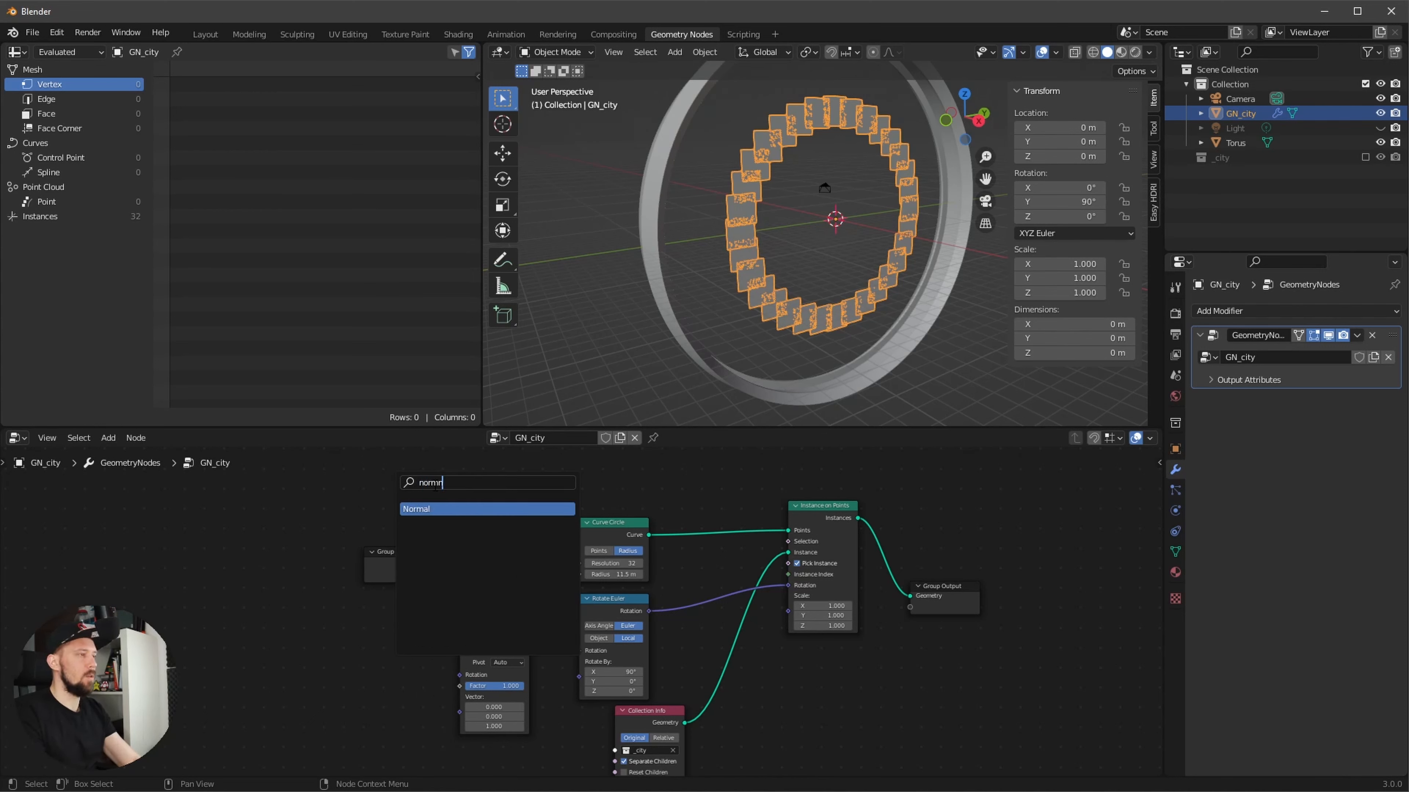
text(ma)
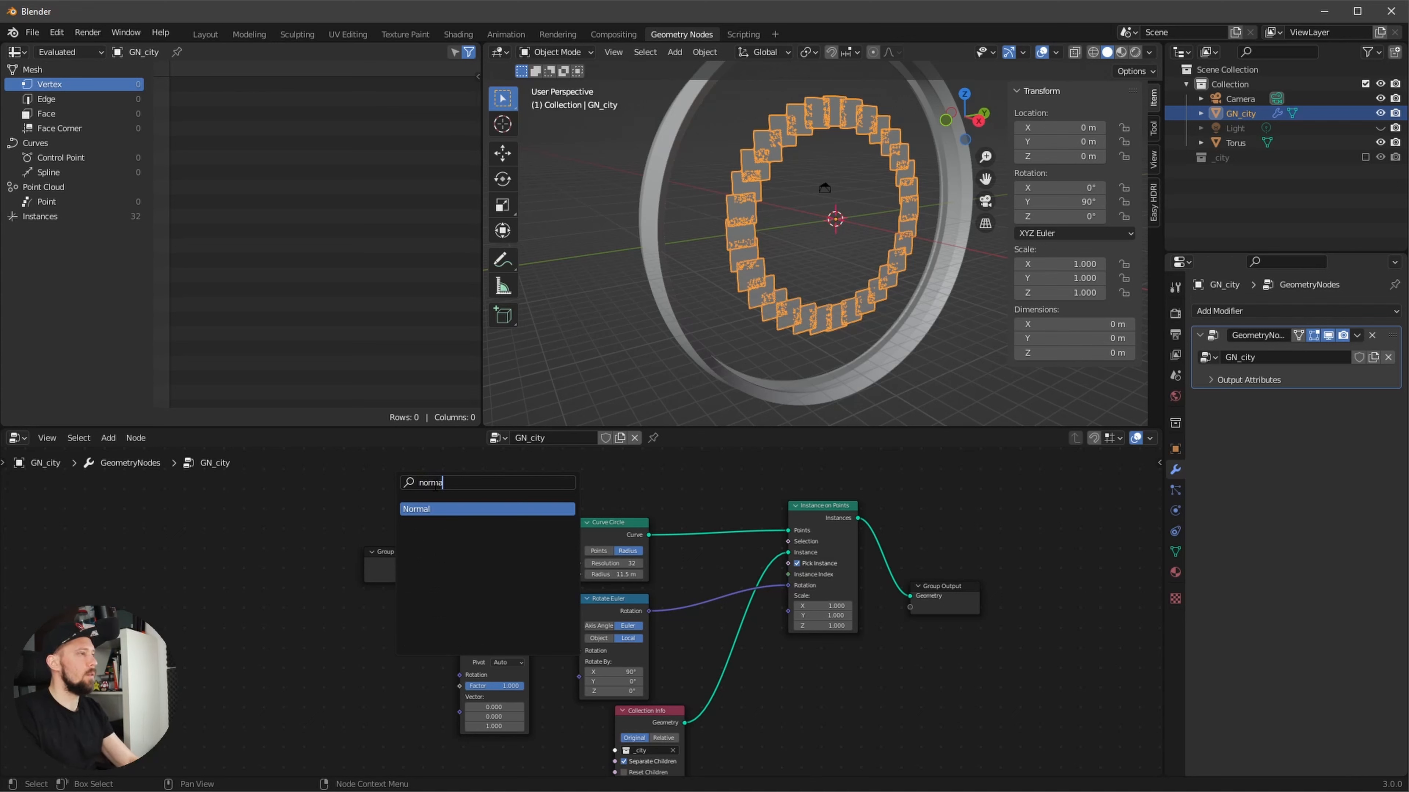
click(481, 509)
click(387, 685)
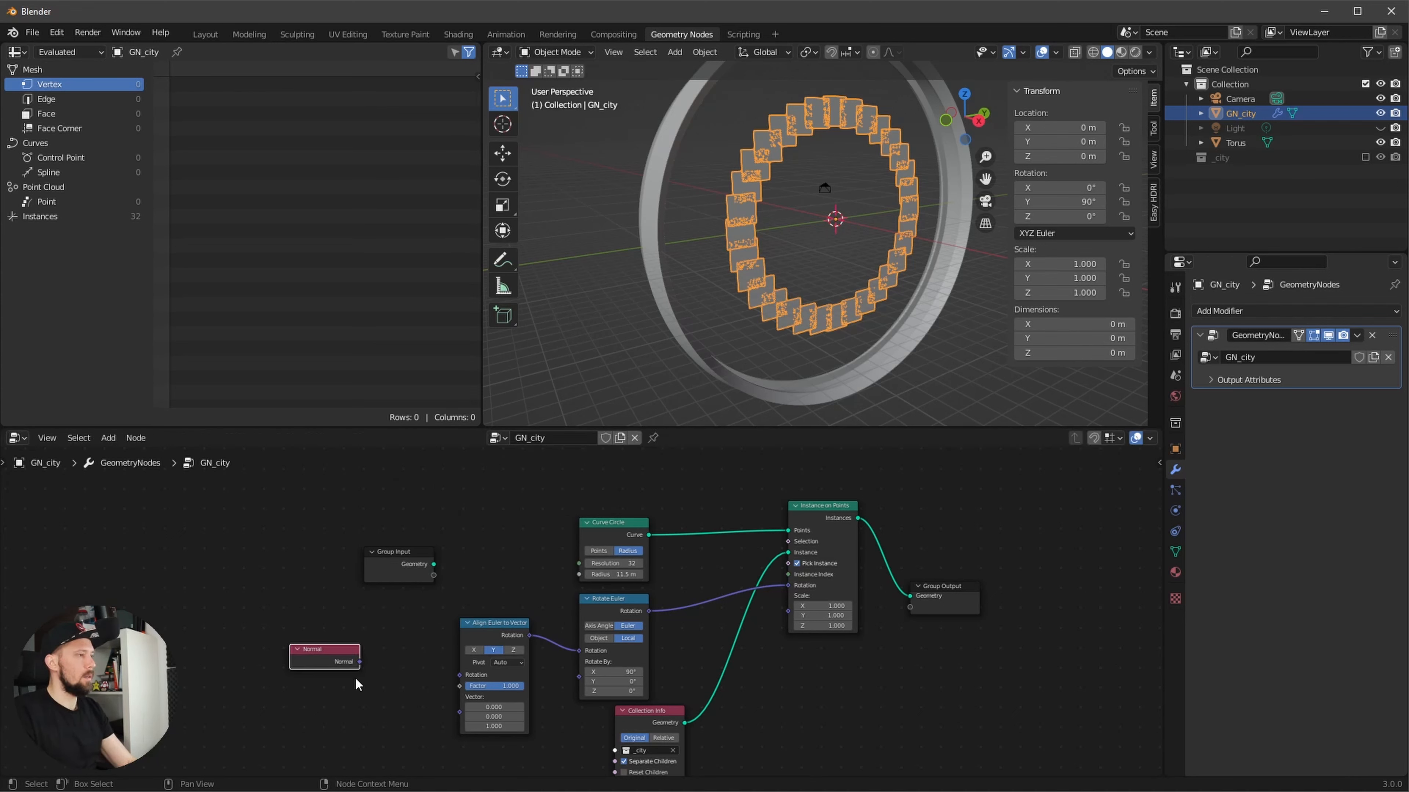
- Link the Normal output to the Vector input of Align Euler to Vector and inspect the aligned instances
drag(361, 663, 373, 665)
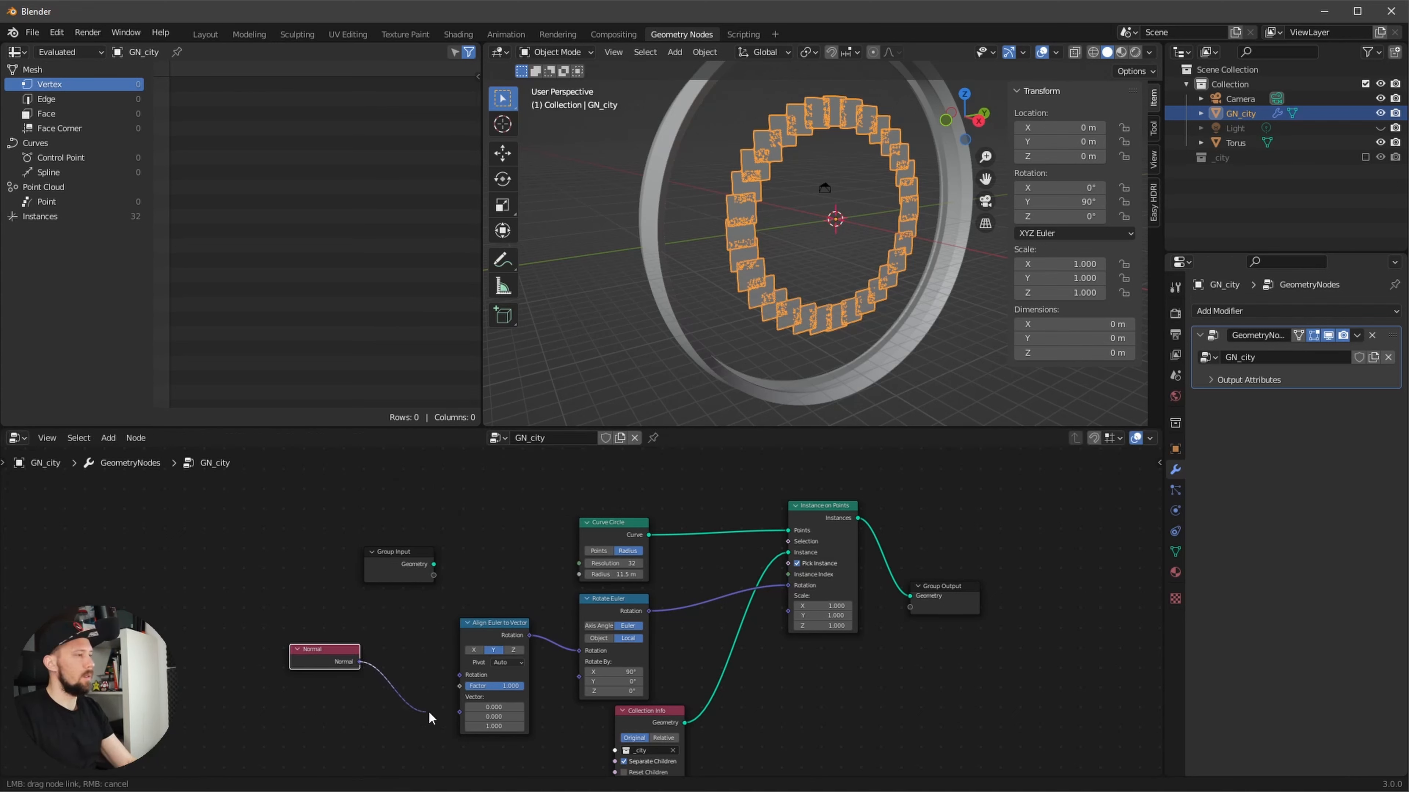
drag(428, 711, 459, 708)
middle_drag(811, 274, 794, 336)
scroll(825, 330, up, 2)
shift+middle_drag(879, 322, 847, 275)
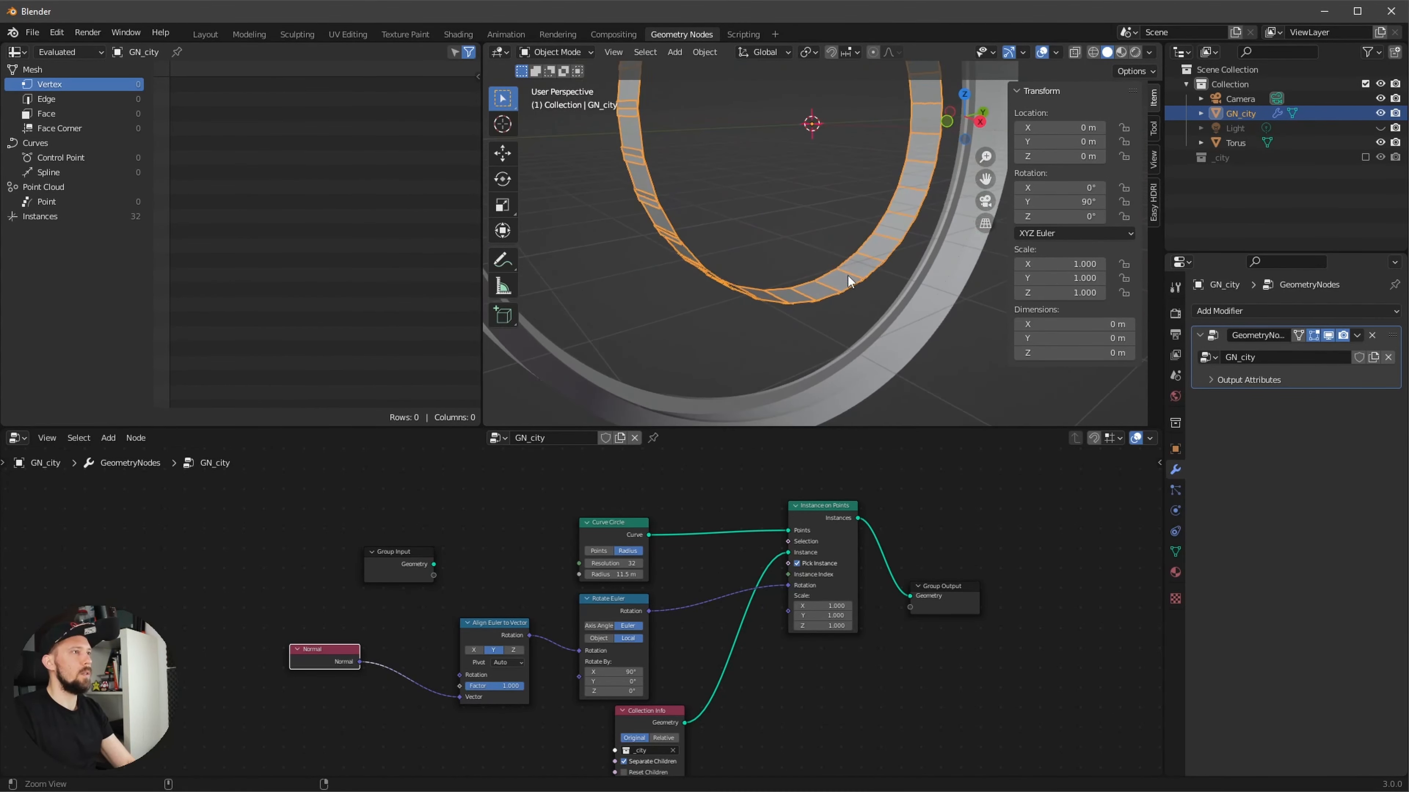
- Enlarge the Curve Circle radius to 19.9 m to fit the city planes against the torus
scroll(748, 550, up, 1)
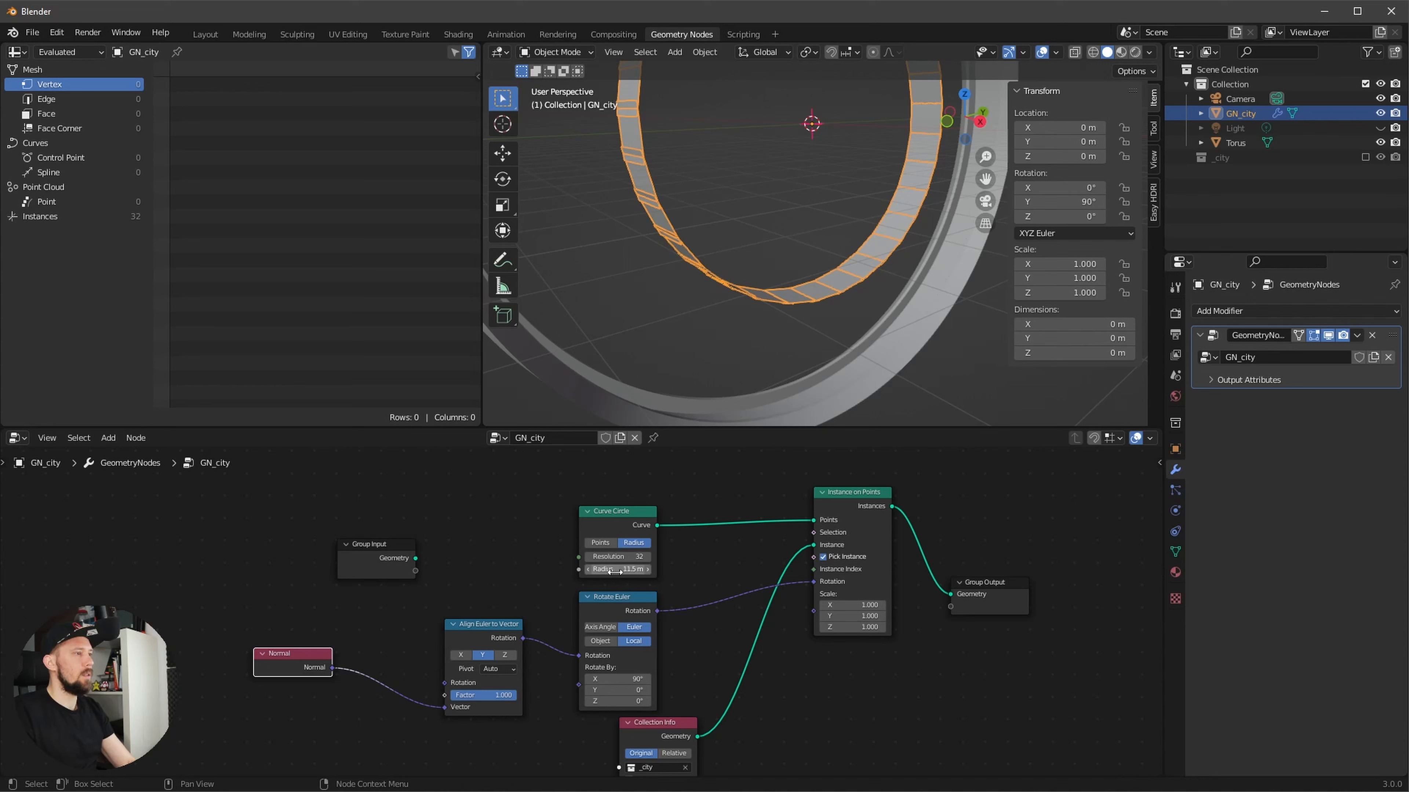
drag(615, 570, 686, 560)
middle_drag(921, 289, 860, 296)
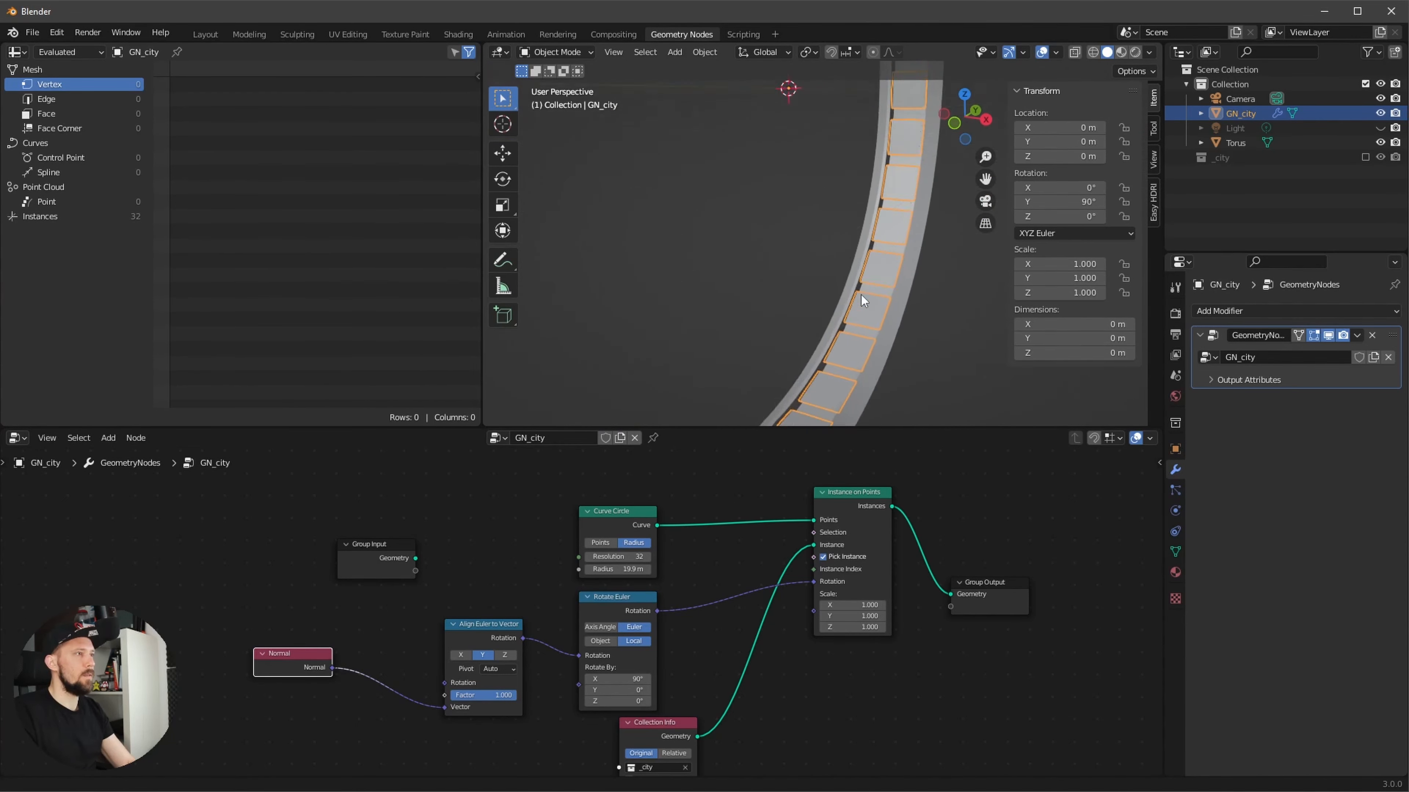
- Switch the viewport to Rendered shading with a close view of the city tiles on the ring
scroll(885, 361, up, 3)
mouse_move(885, 361)
shift+middle_down()
mouse_move(862, 342)
mouse_move(907, 362)
shift+middle_up()
key(z)
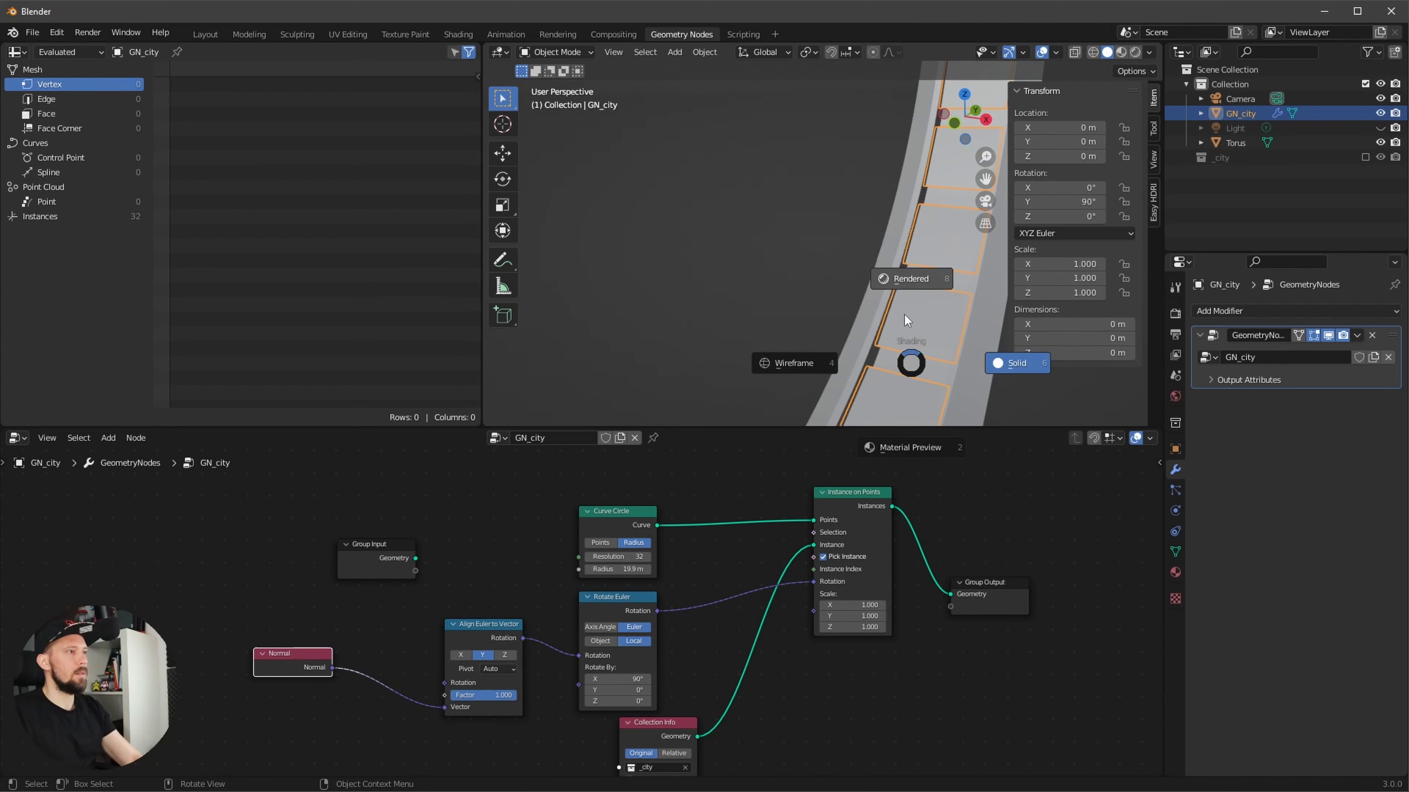
key(8)
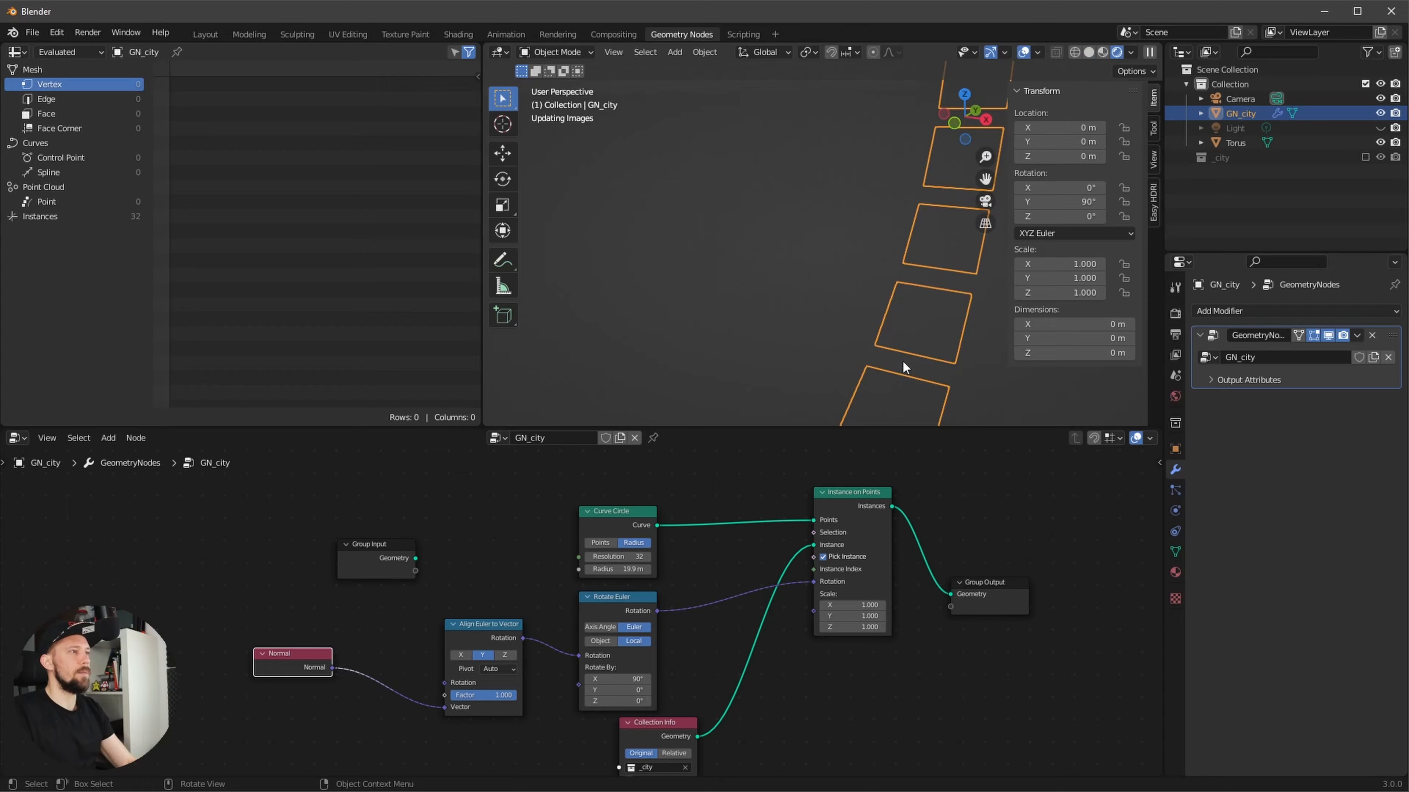
mouse_move(854, 265)
shift+middle_down()
mouse_move(841, 352)
mouse_move(845, 199)
mouse_move(916, 282)
mouse_move(1105, 214)
shift+middle_up()
- Set the Curve Circle radius to 20 m
drag(626, 568, 631, 566)
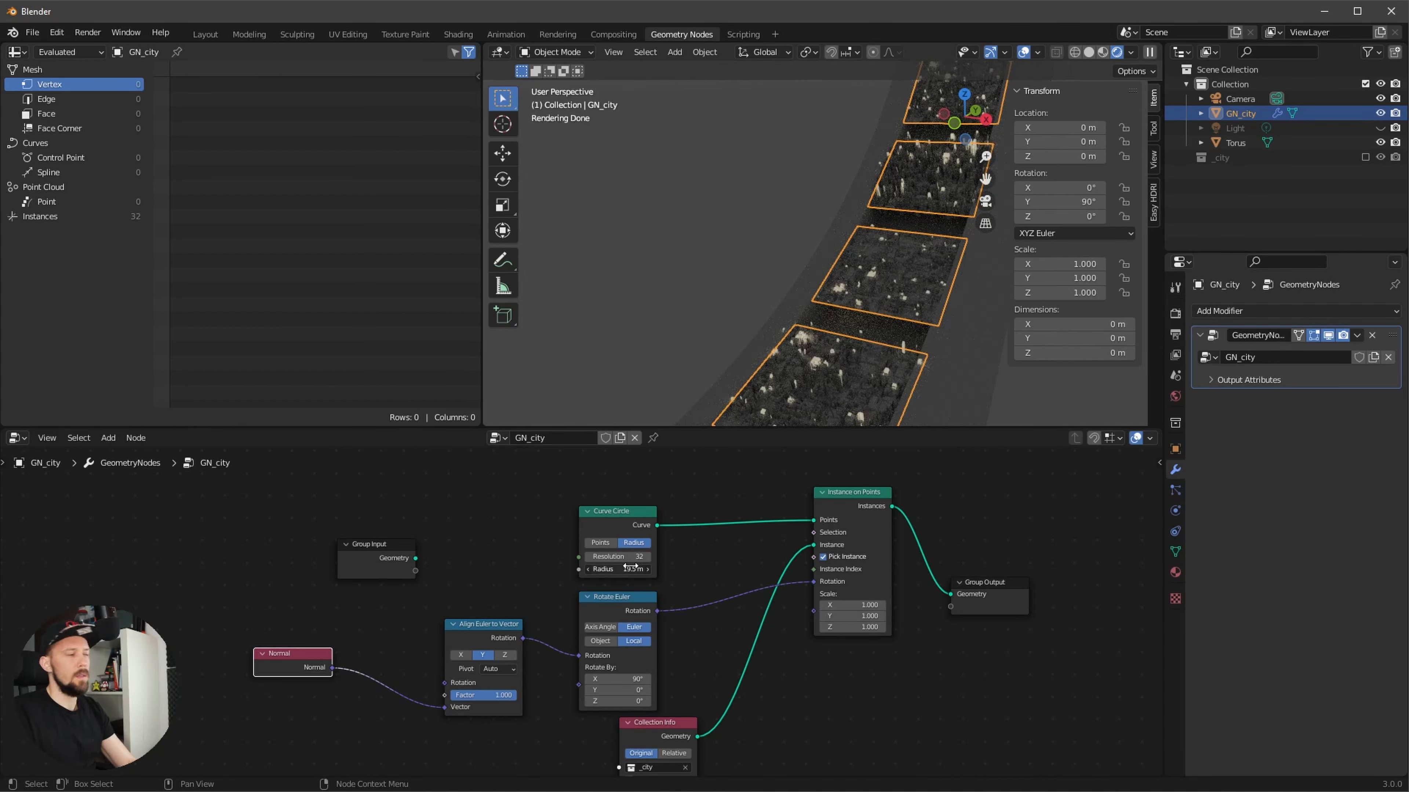
text(20)
key(Return)
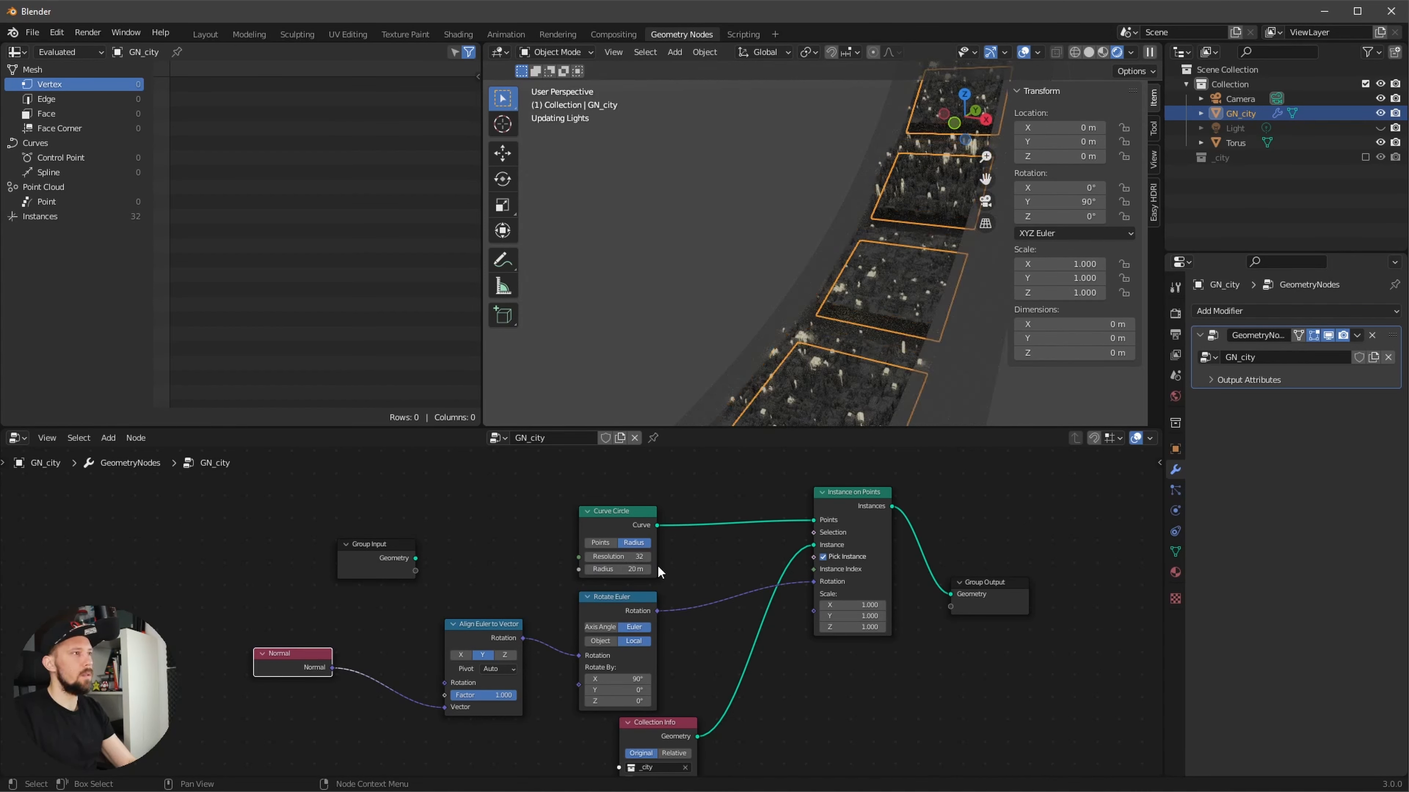
- Raise the Curve Circle resolution to 42 to close the gaps between tiles, and hide the viewport overlays
middle_drag(688, 361, 693, 410)
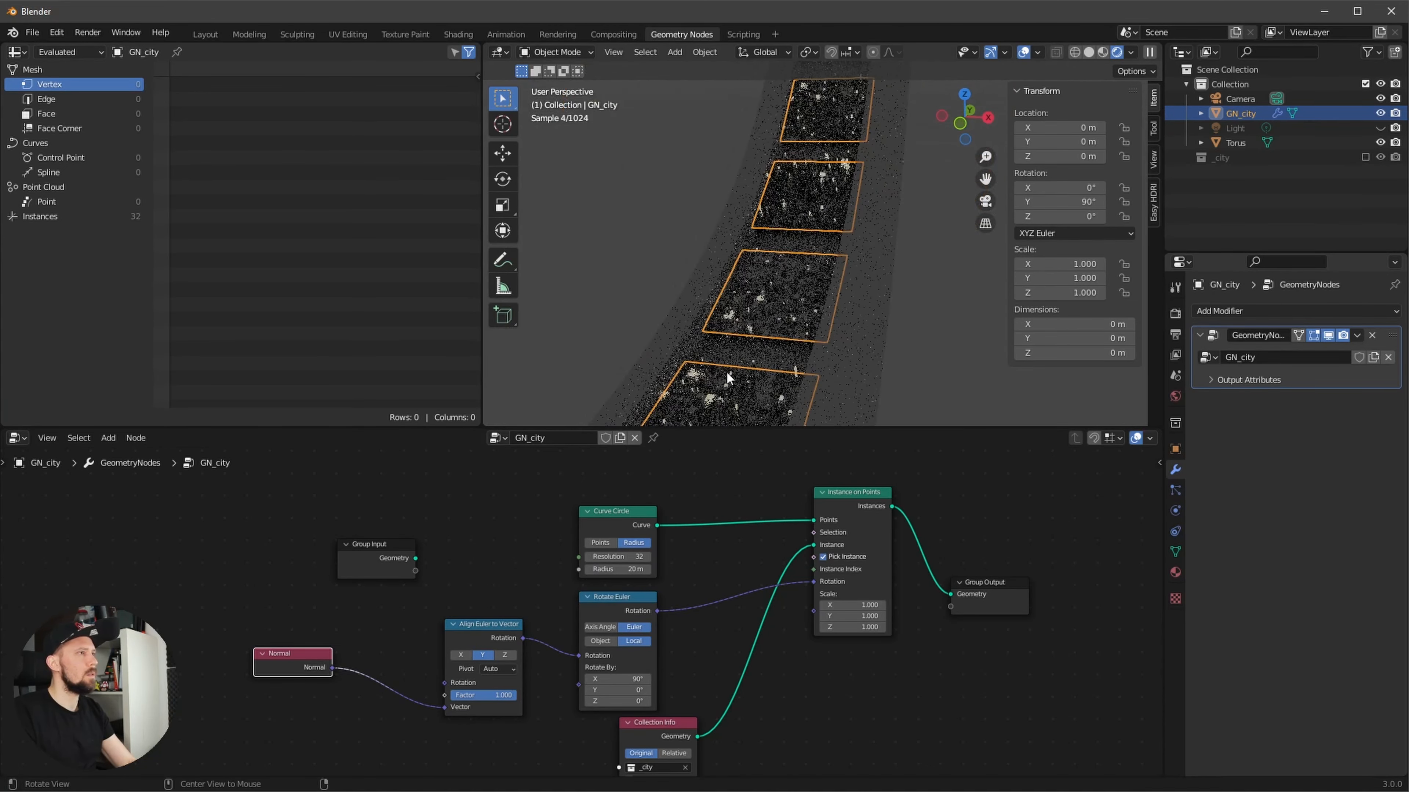
click(648, 558)
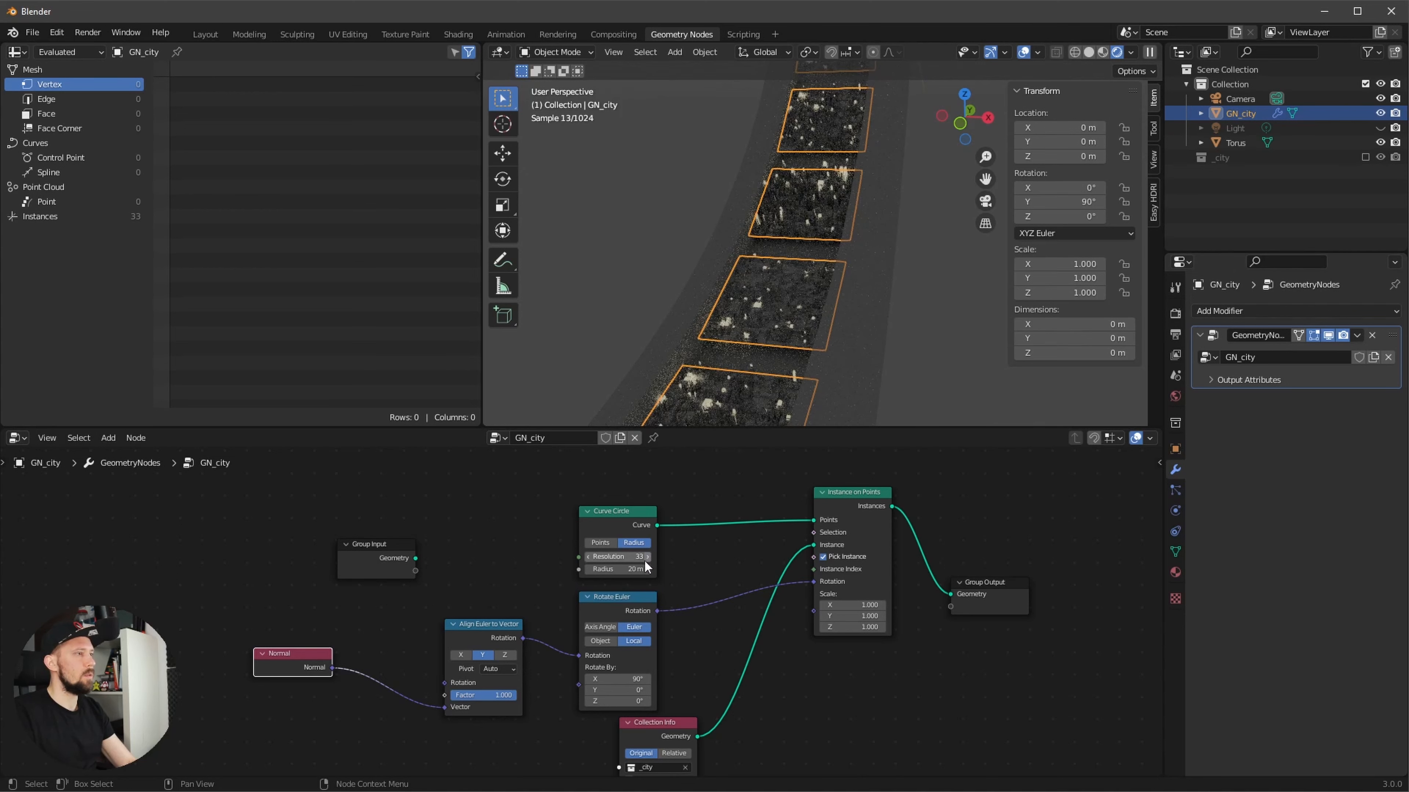
drag(636, 555, 656, 550)
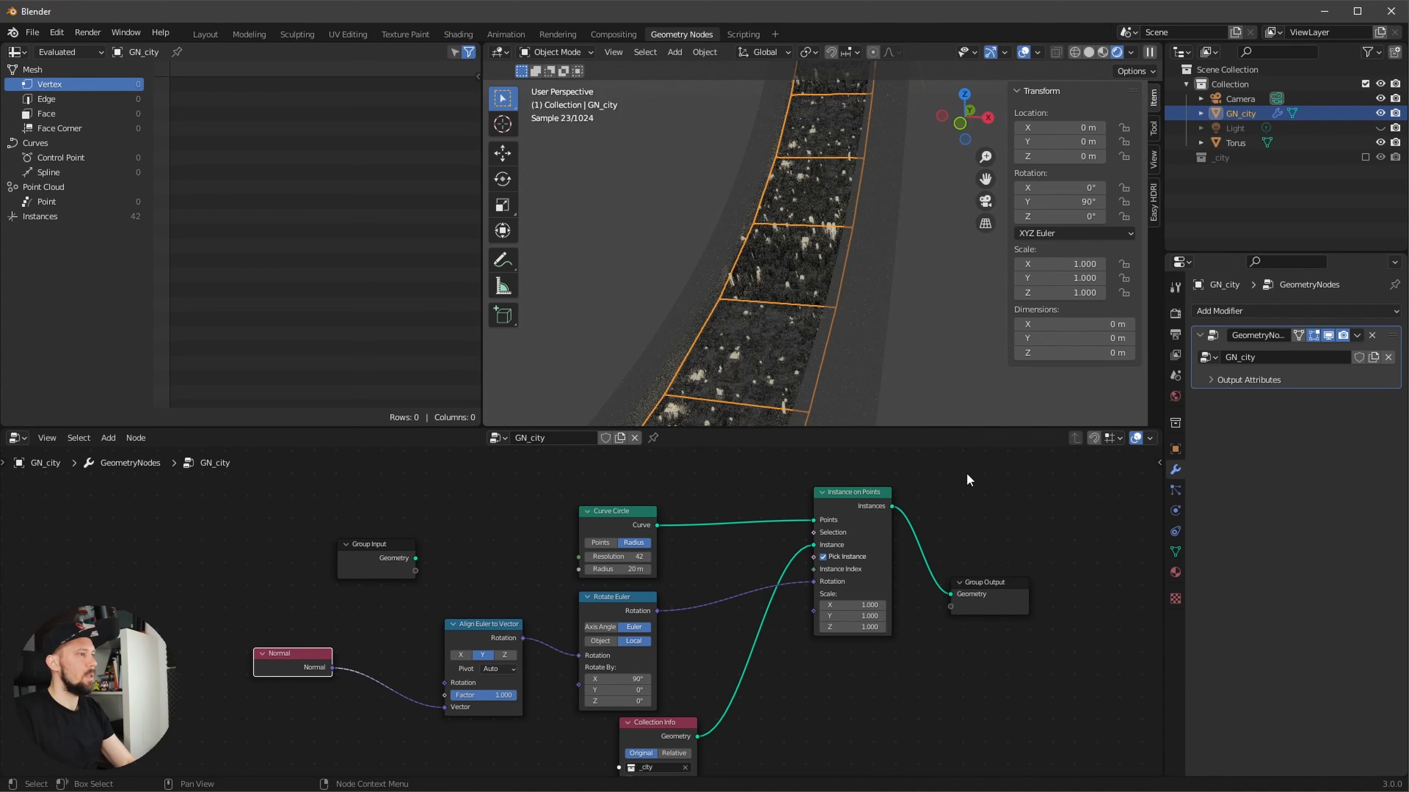
click(1025, 55)
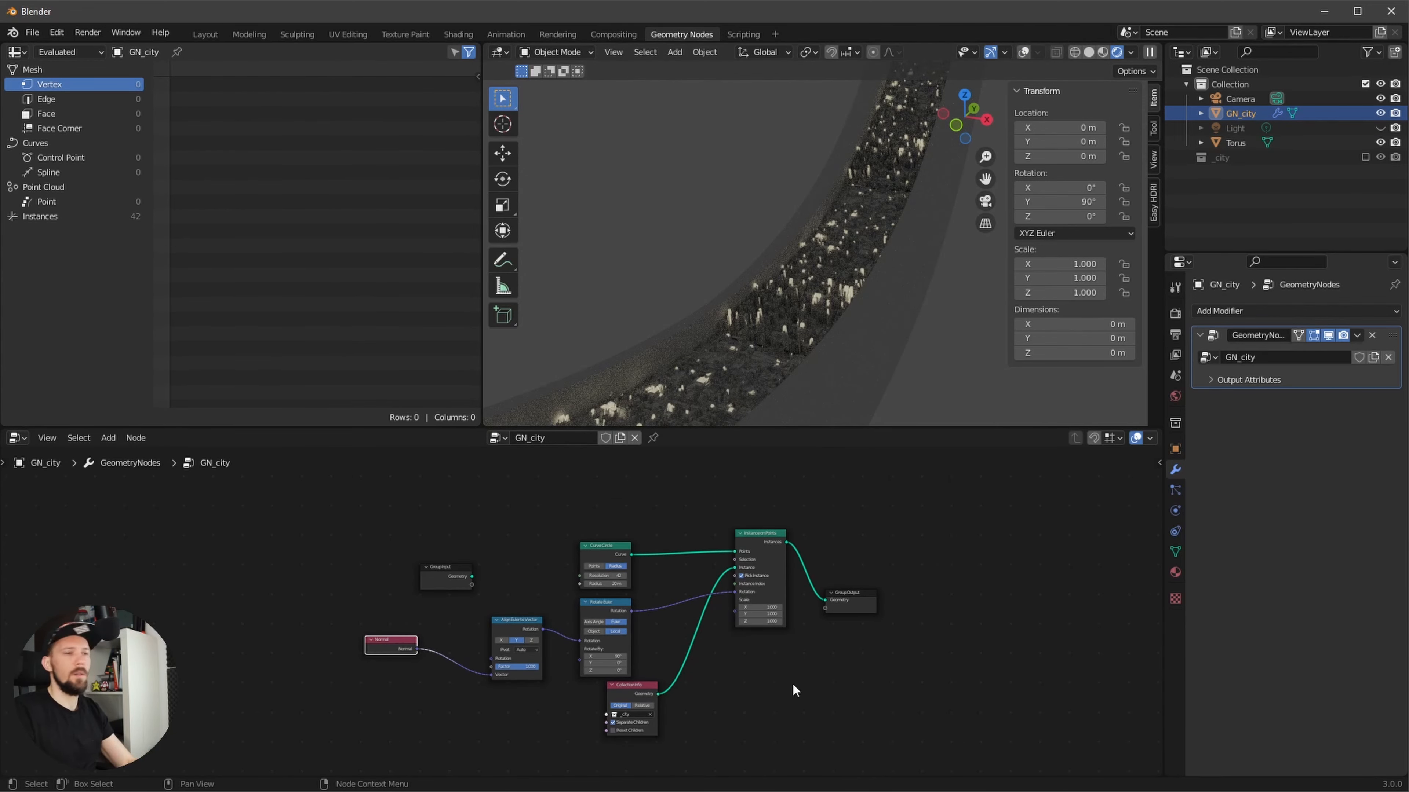
- Move Collection Info closer to Instance on Points and add a Random Value node below it
drag(648, 689, 699, 638)
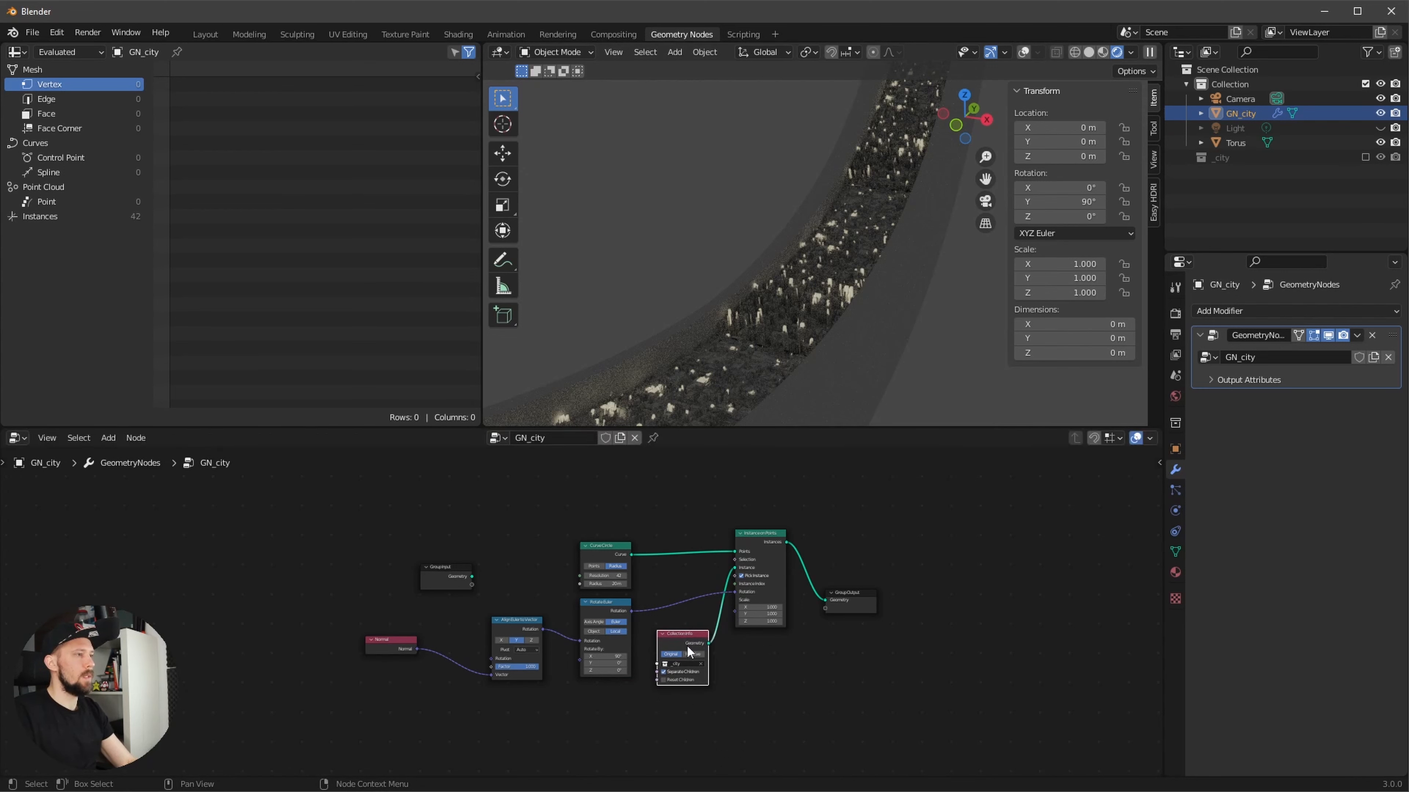
middle_drag(747, 647, 768, 519)
ctrl+middle_drag(788, 650, 805, 612)
key(shift+a)
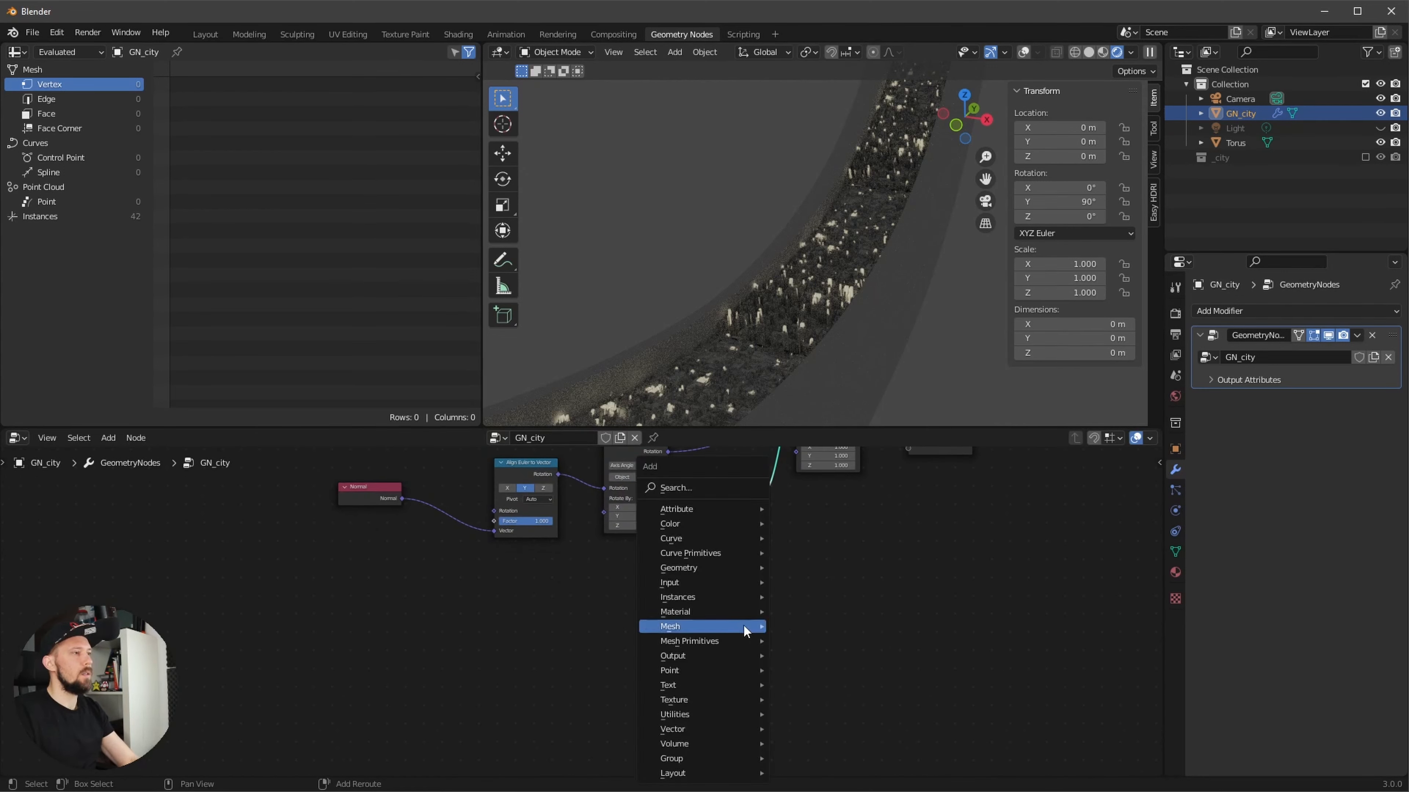
click(726, 487)
text(randf)
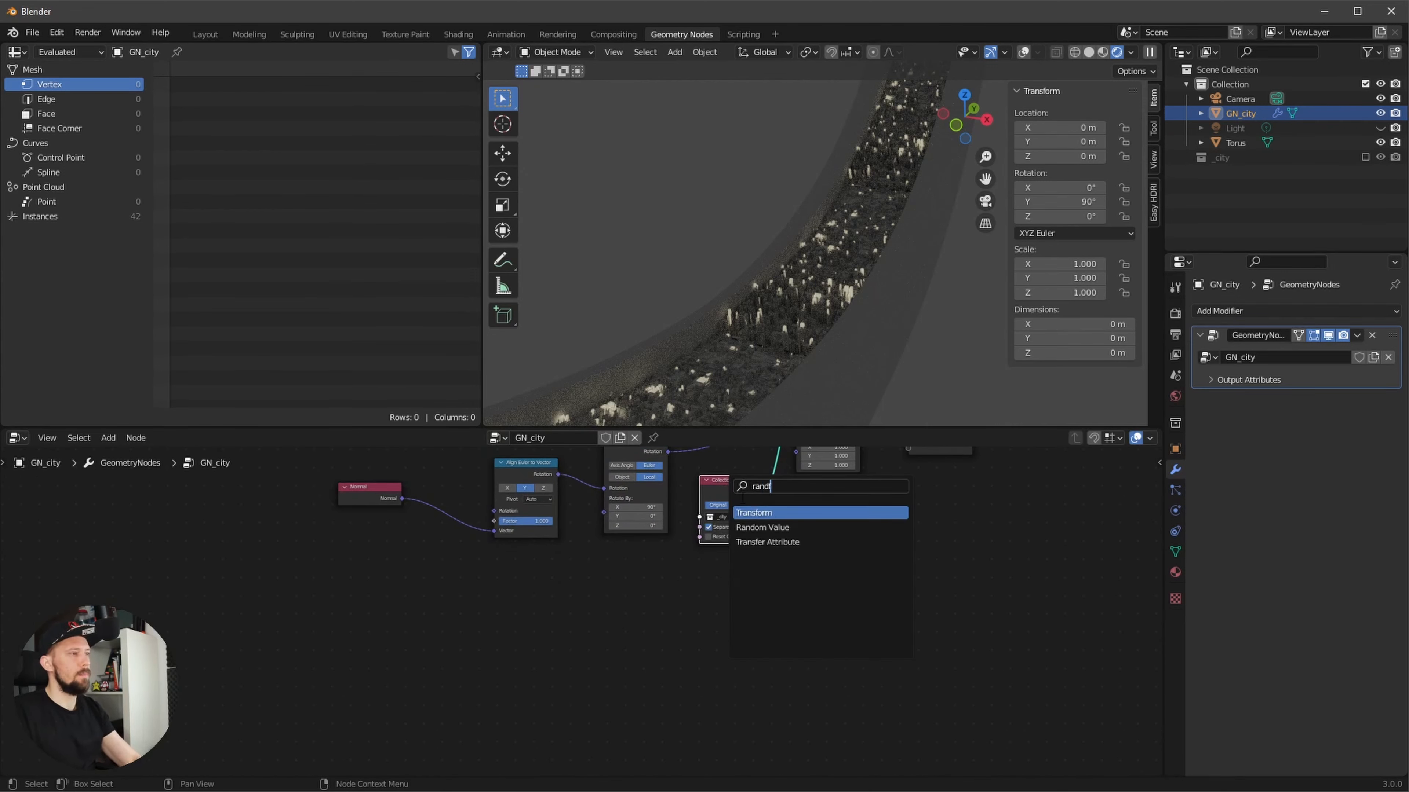
click(803, 531)
click(751, 620)
- Link Random Value's Value output to the Instance Index input of Instance on Points
middle_drag(808, 549, 804, 628)
drag(696, 713, 803, 495)
middle_drag(830, 694, 835, 574)
- Set Random Value's Max to 3.000 and adjust its Seed to vary the tile distribution
ctrl+middle_drag(770, 645, 827, 610)
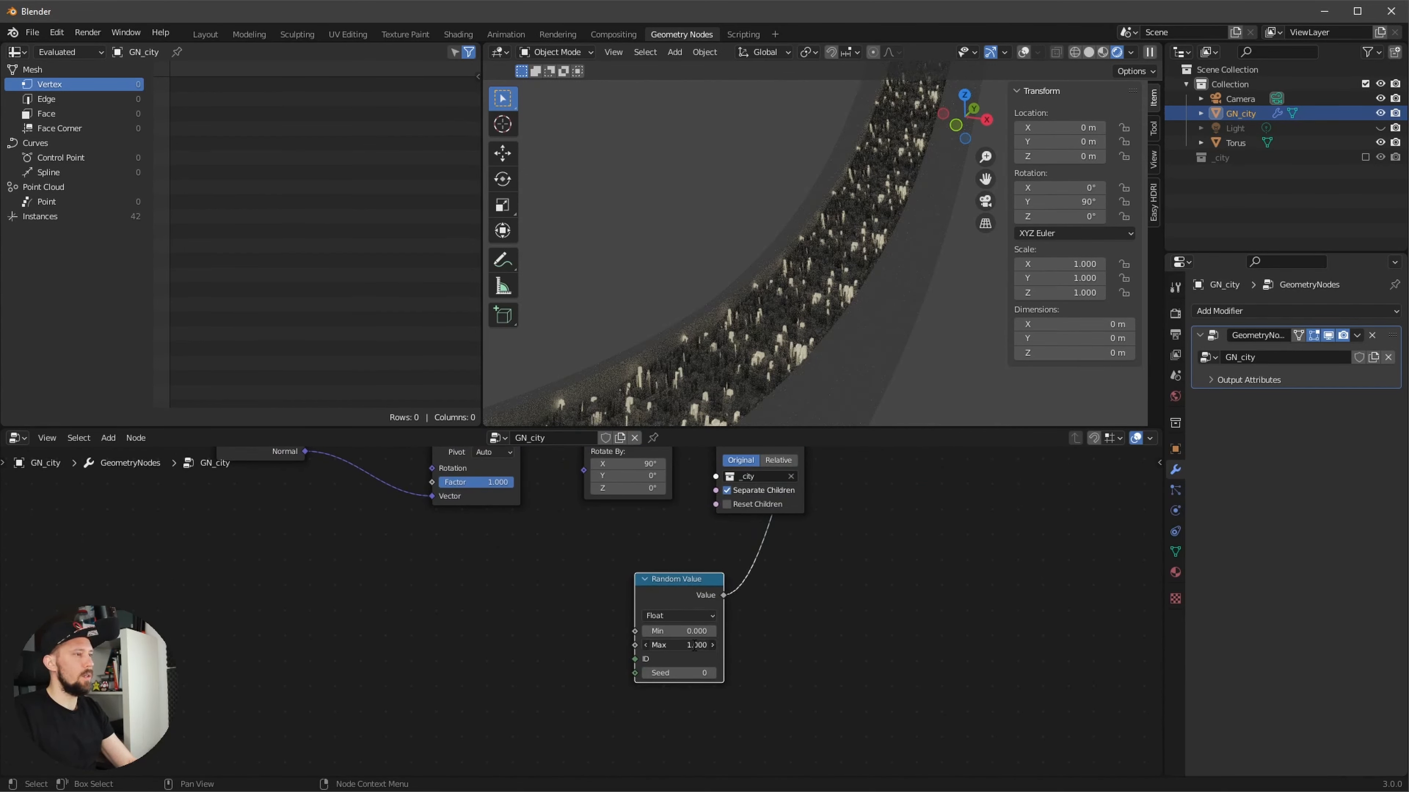
key(Return)
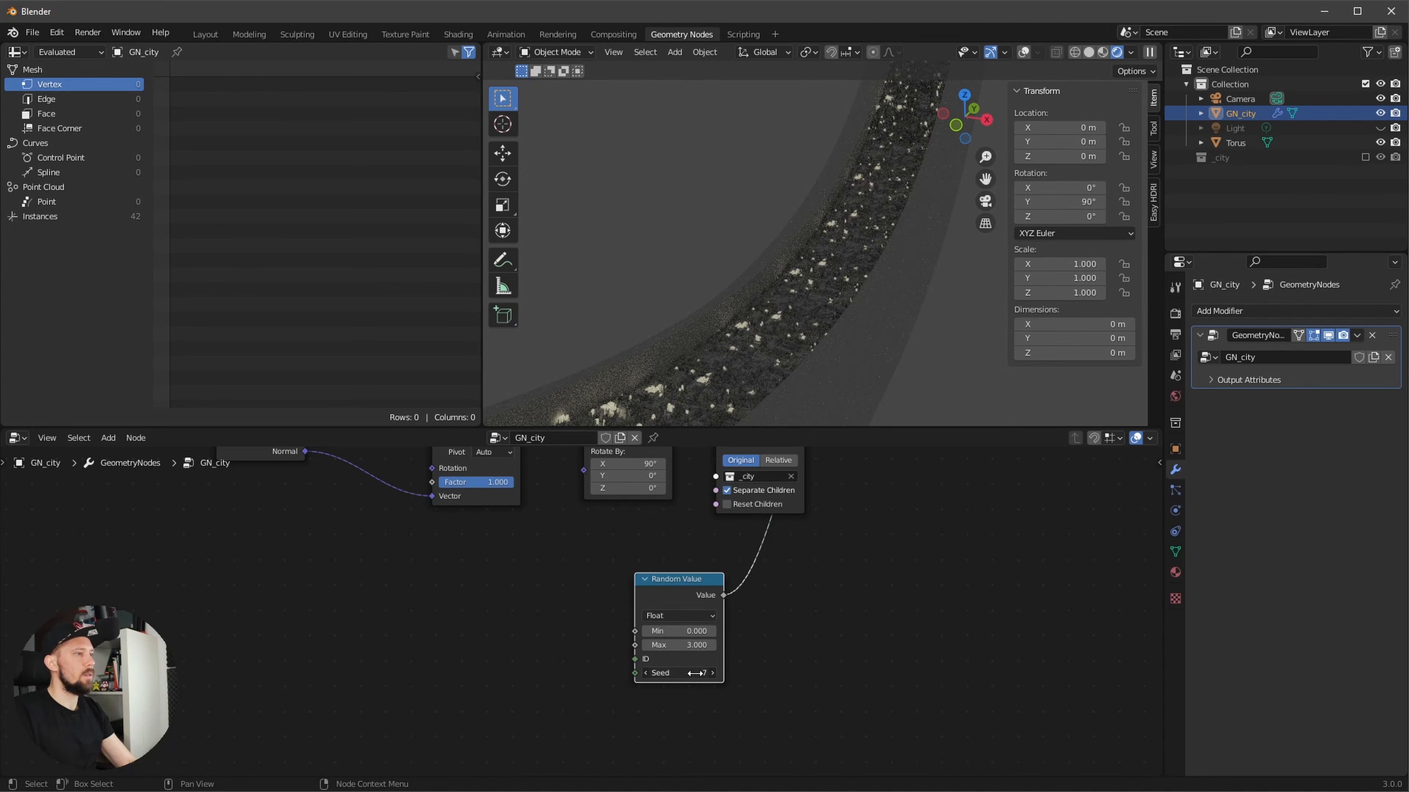
drag(695, 673, 694, 673)
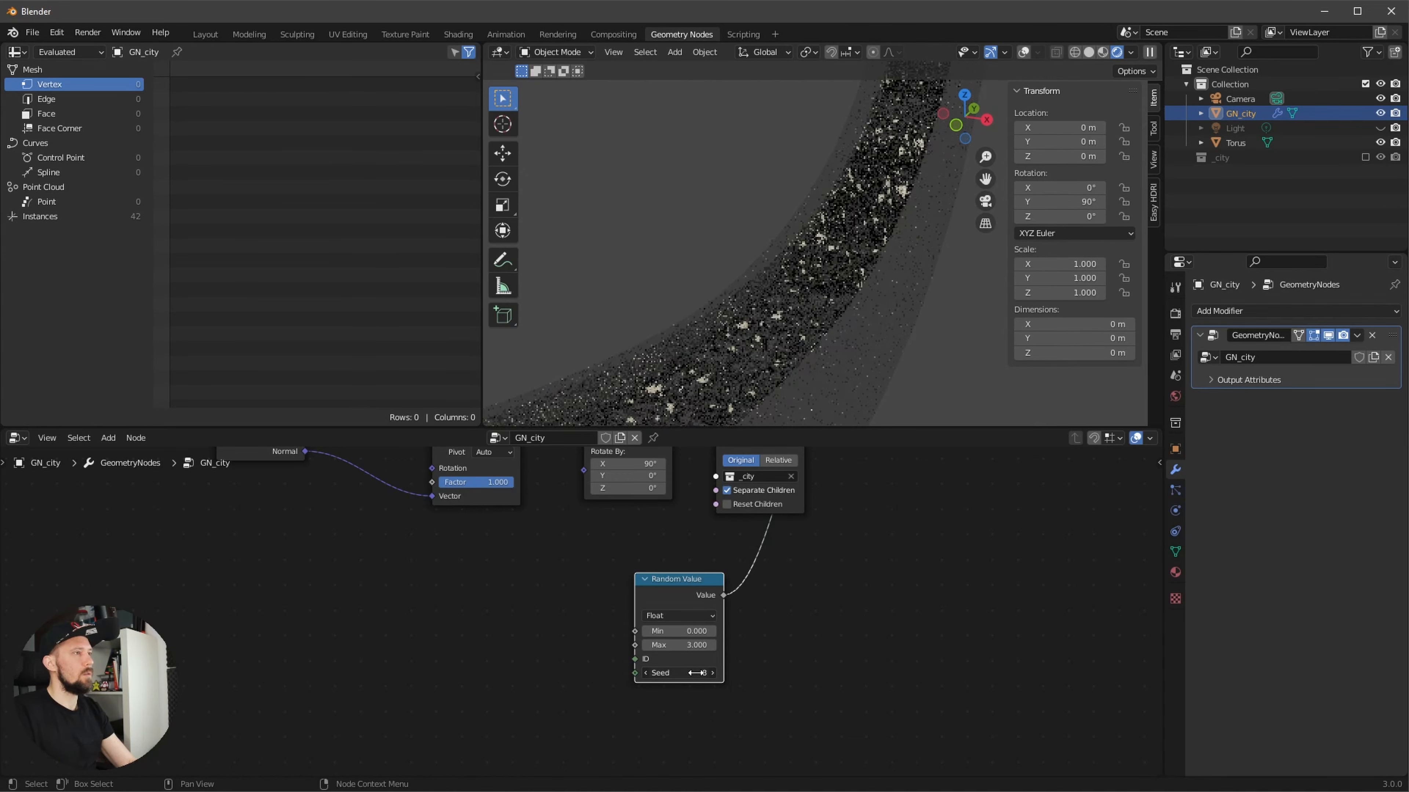
- Select the torus around the city and open the Shading workspace
middle_drag(840, 328, 884, 307)
click(882, 304)
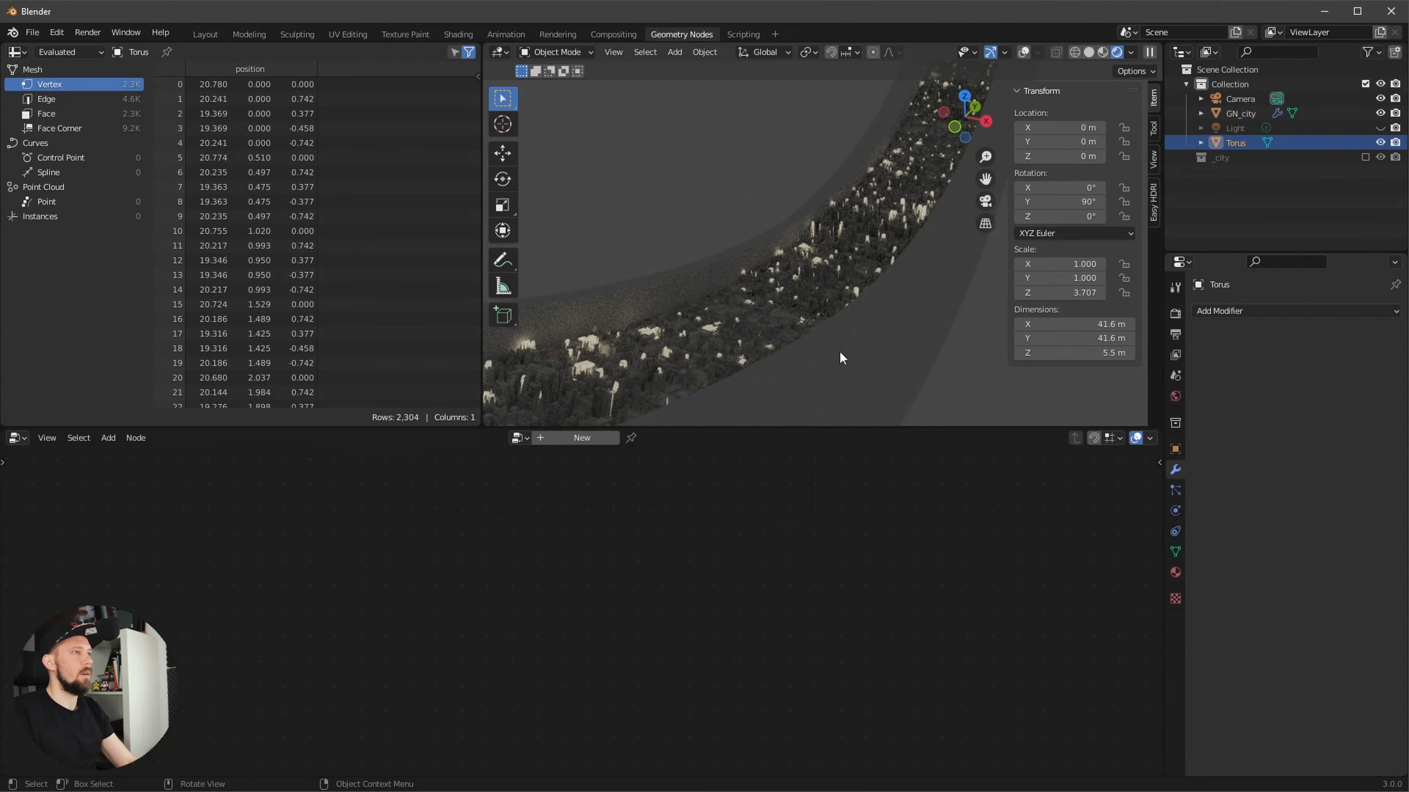
mouse_move(838, 350)
middle_down()
mouse_move(745, 387)
mouse_move(843, 339)
middle_up()
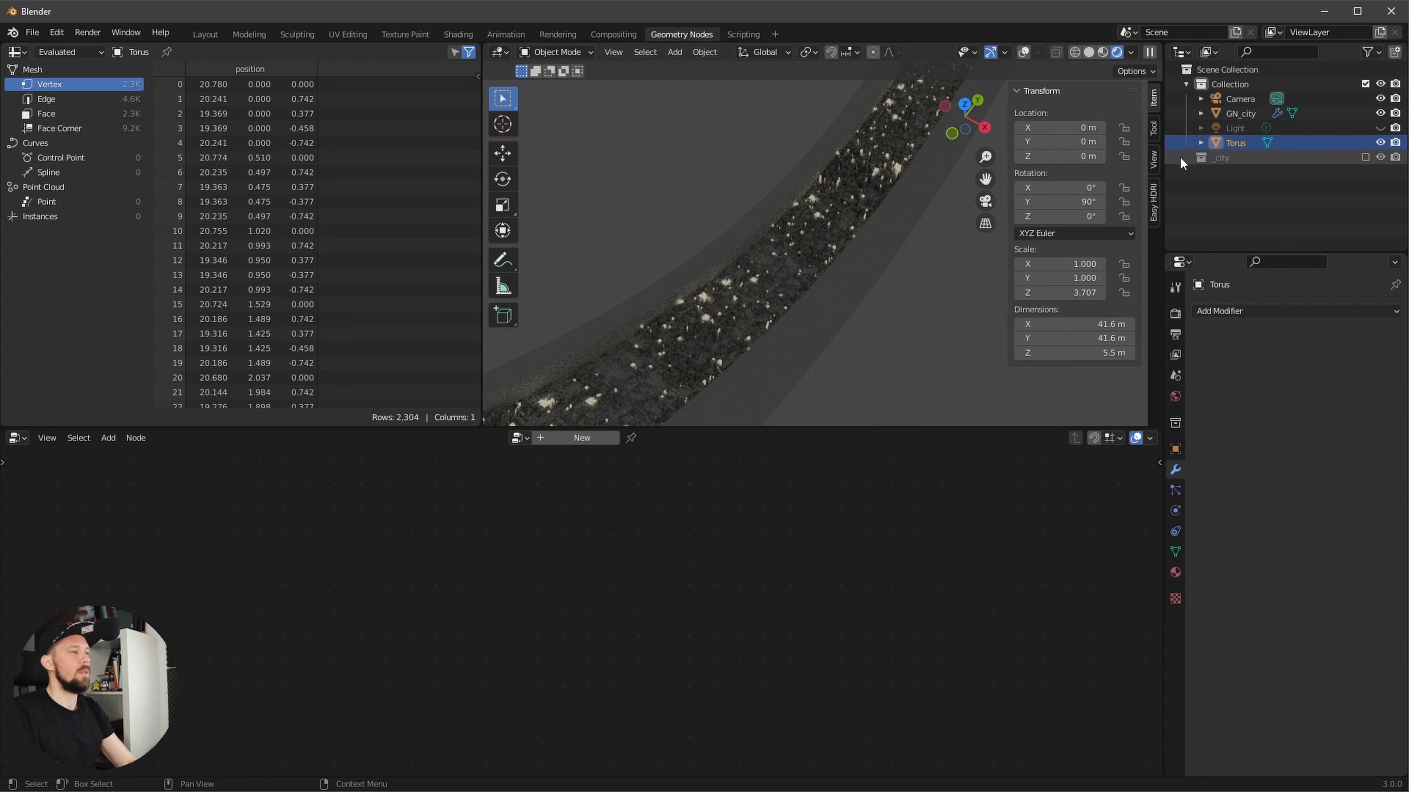
click(458, 34)
middle_drag(909, 361, 878, 344)
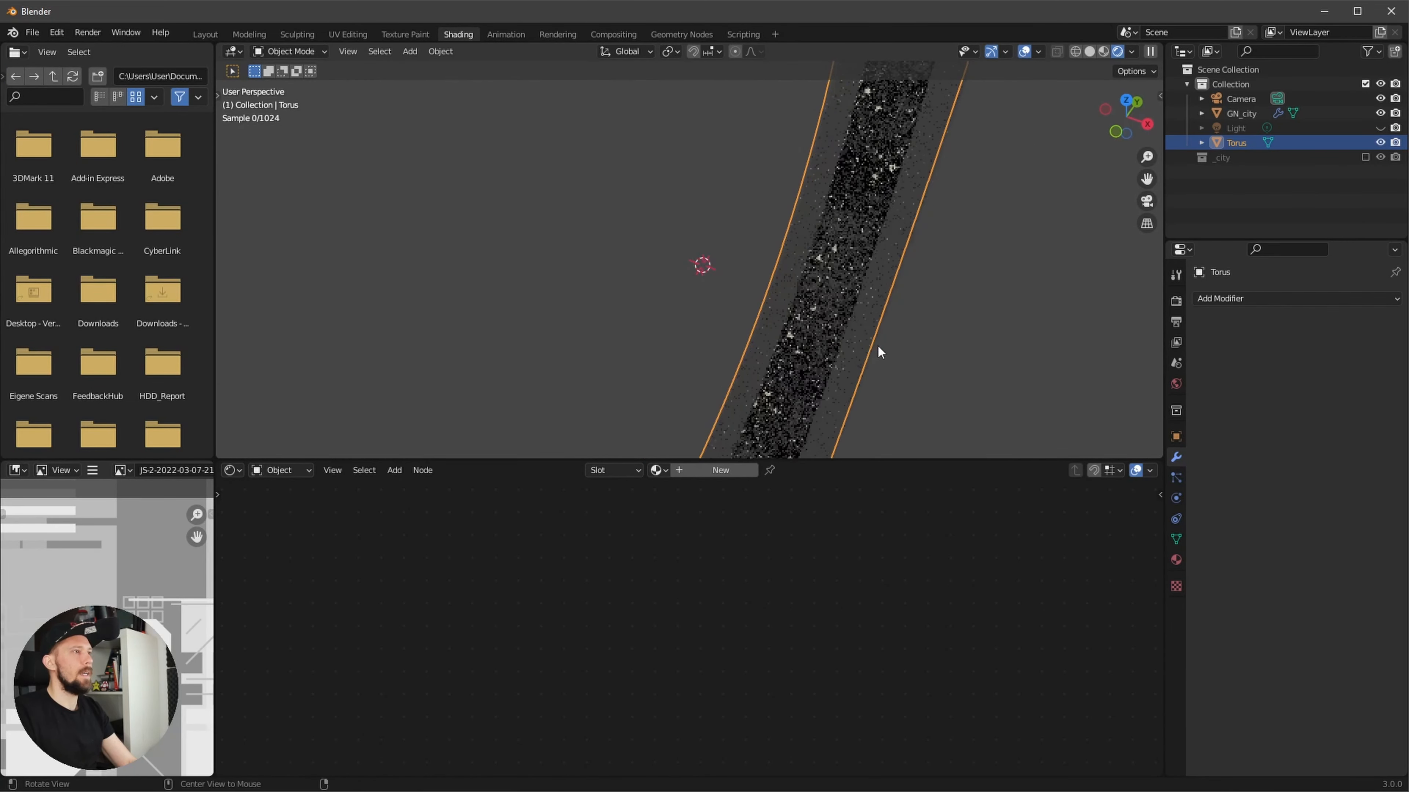
- Switch the viewport to Material Preview shading and frame the torus ring from its outer side
key(z)
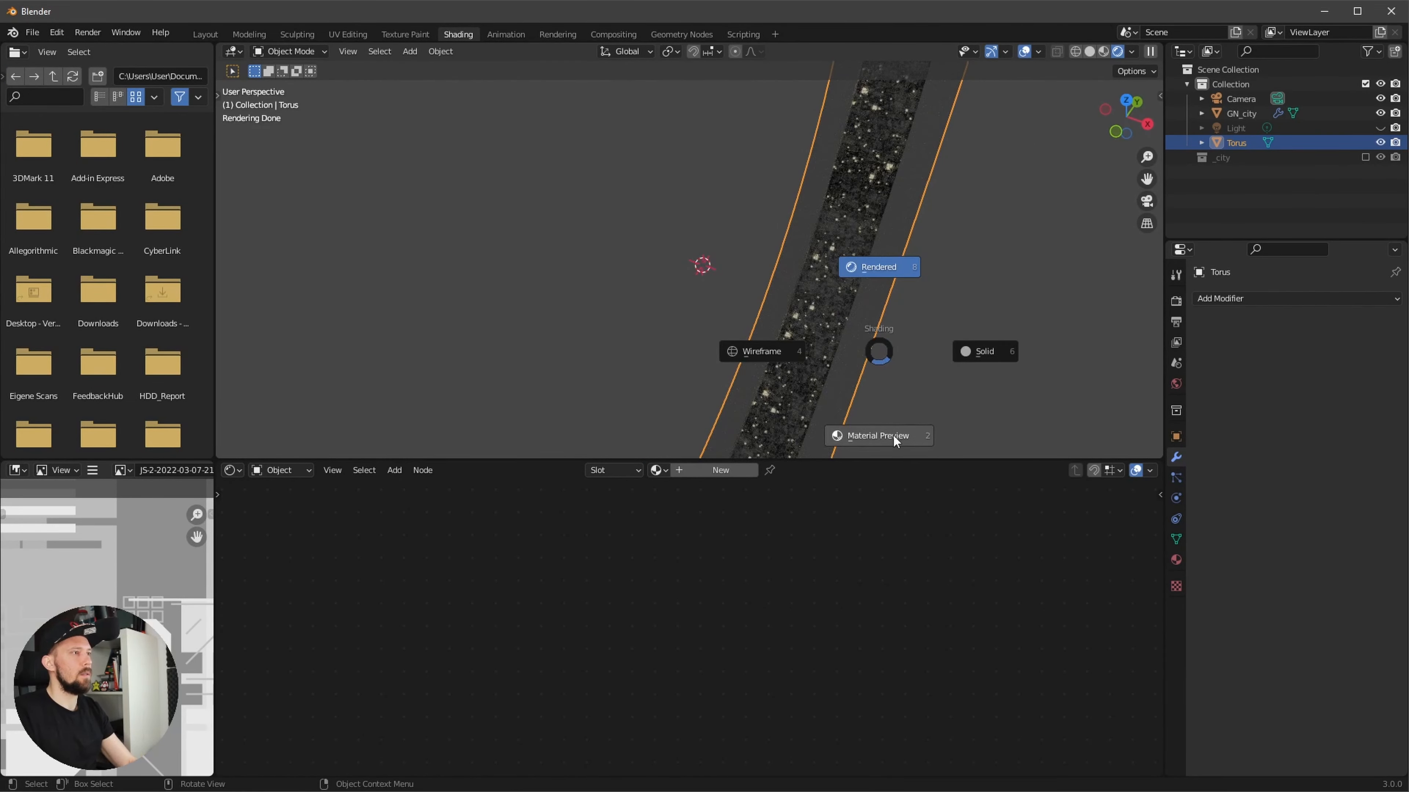
click(893, 436)
middle_drag(852, 392, 838, 261)
shift+middle_drag(745, 353, 741, 184)
scroll(754, 321, up, 1)
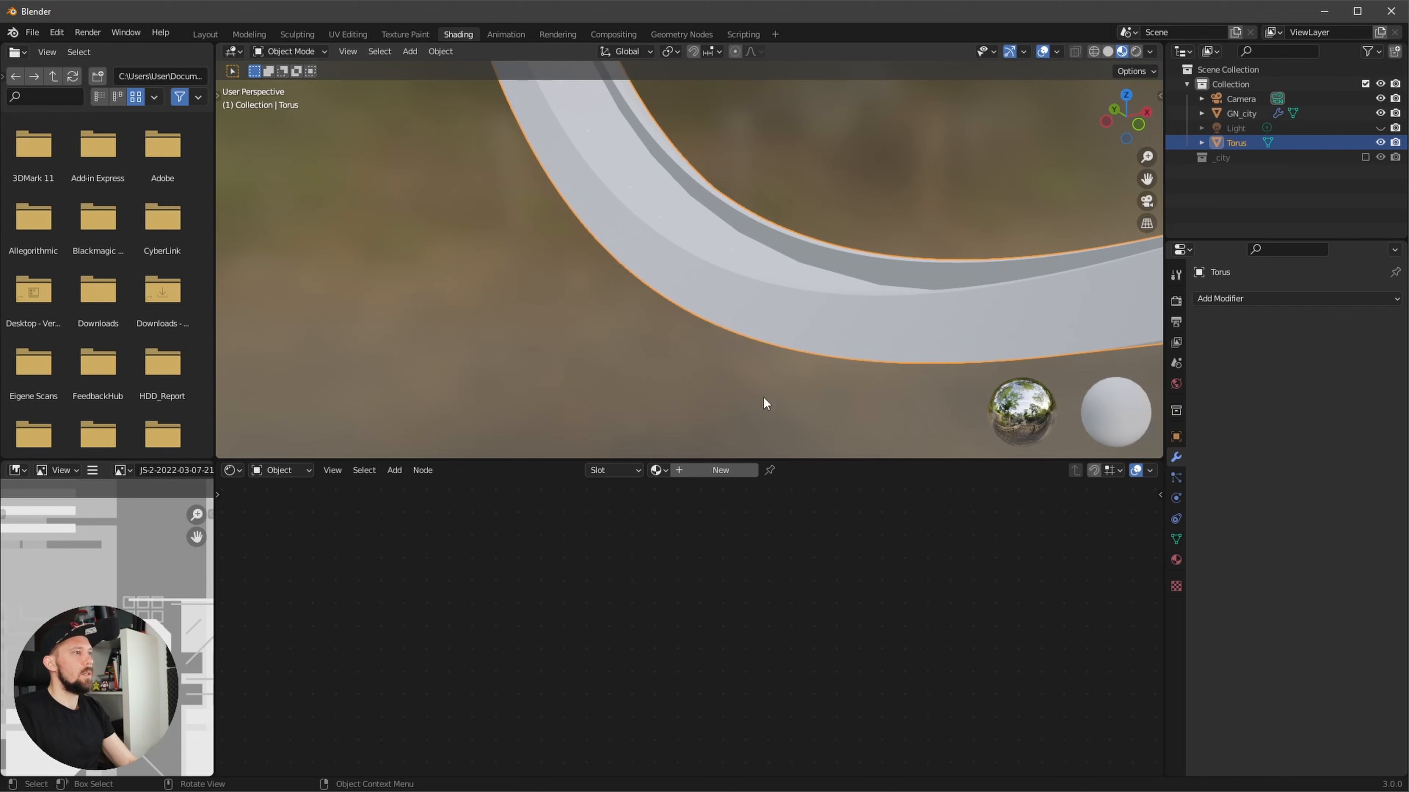
- Create a new material named M_torus for the torus
click(728, 473)
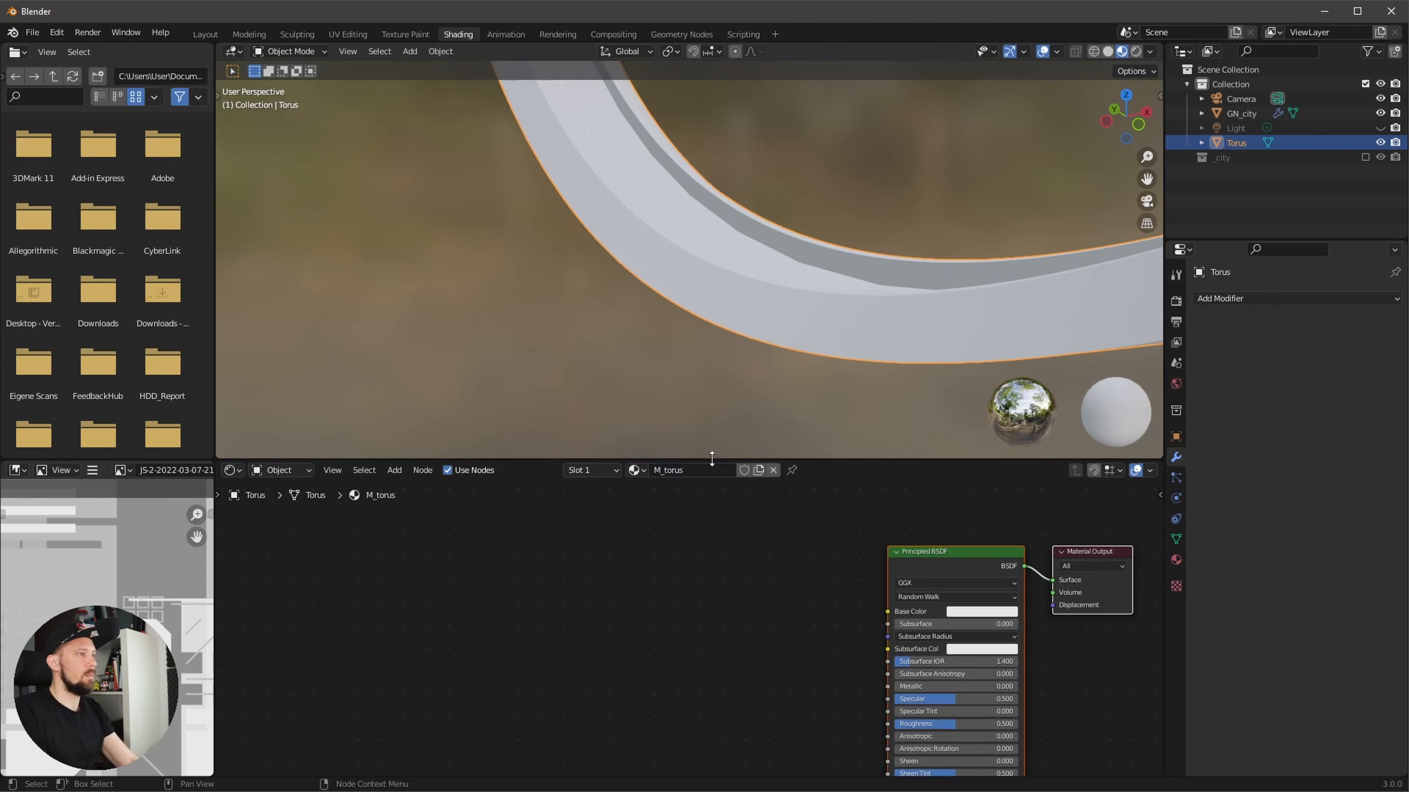
ctrl+middle_drag(733, 619, 759, 576)
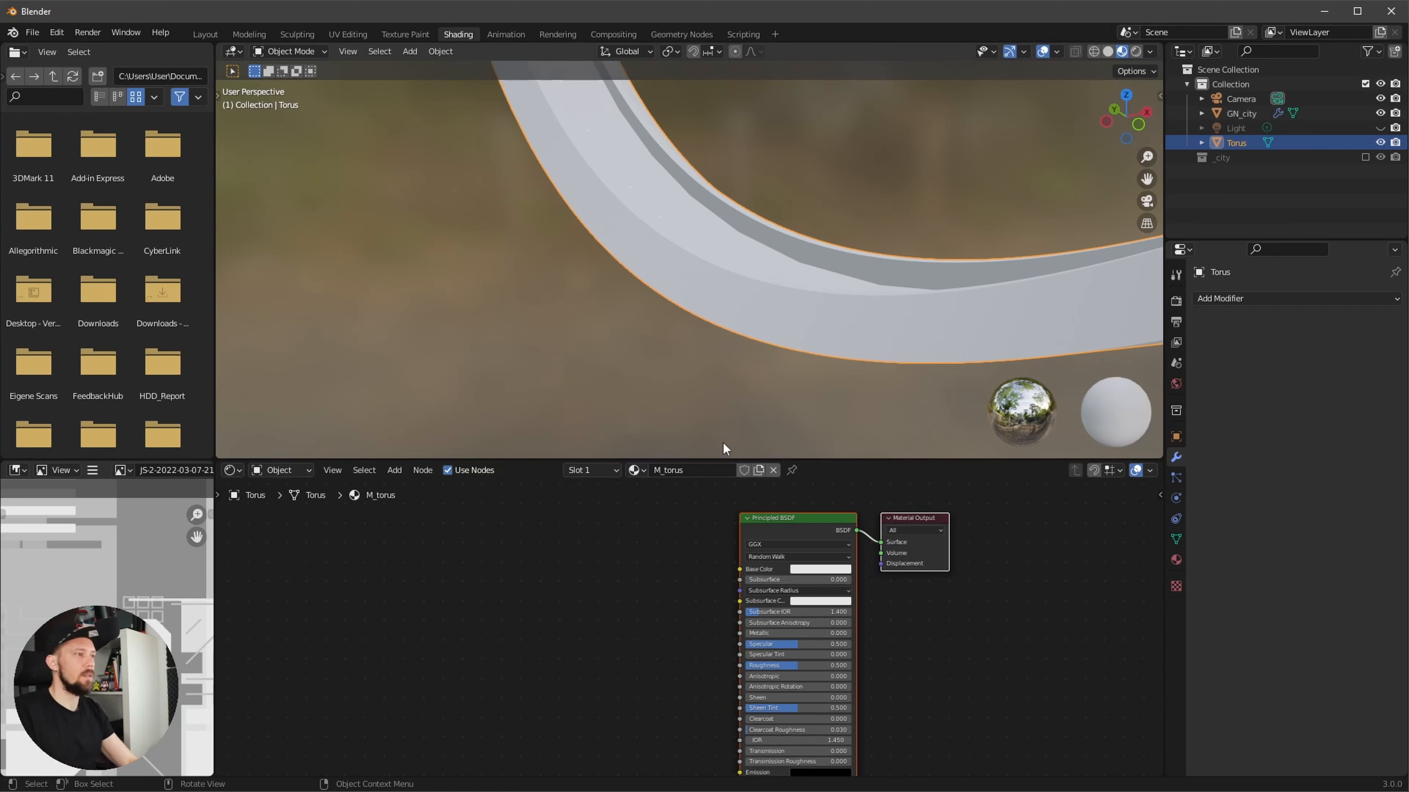
alt+drag(644, 614, 680, 606)
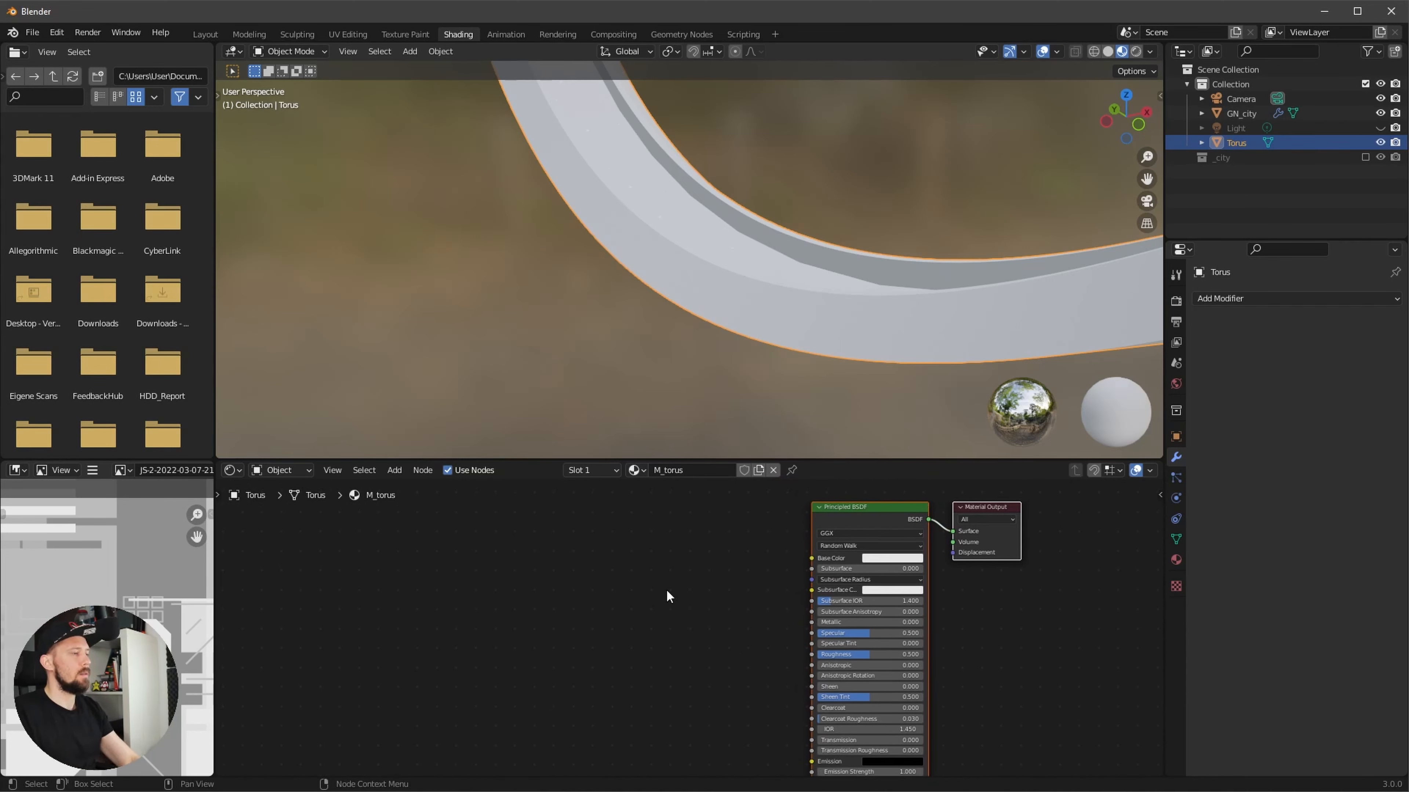
- Add an Image Texture node with the already loaded JS-2 seamless Normal PNG, placed well before the Principled BSDF
key(shift+a)
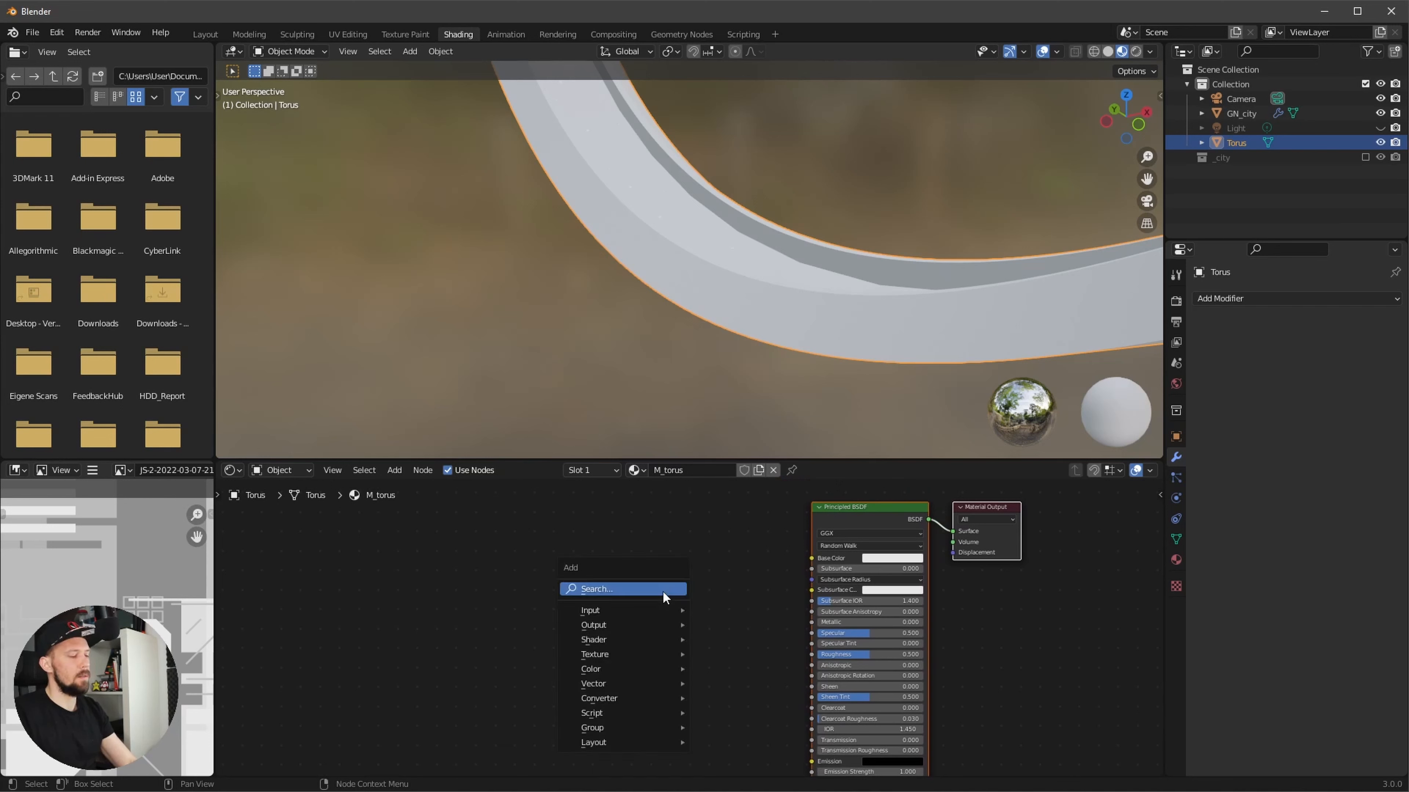
click(644, 590)
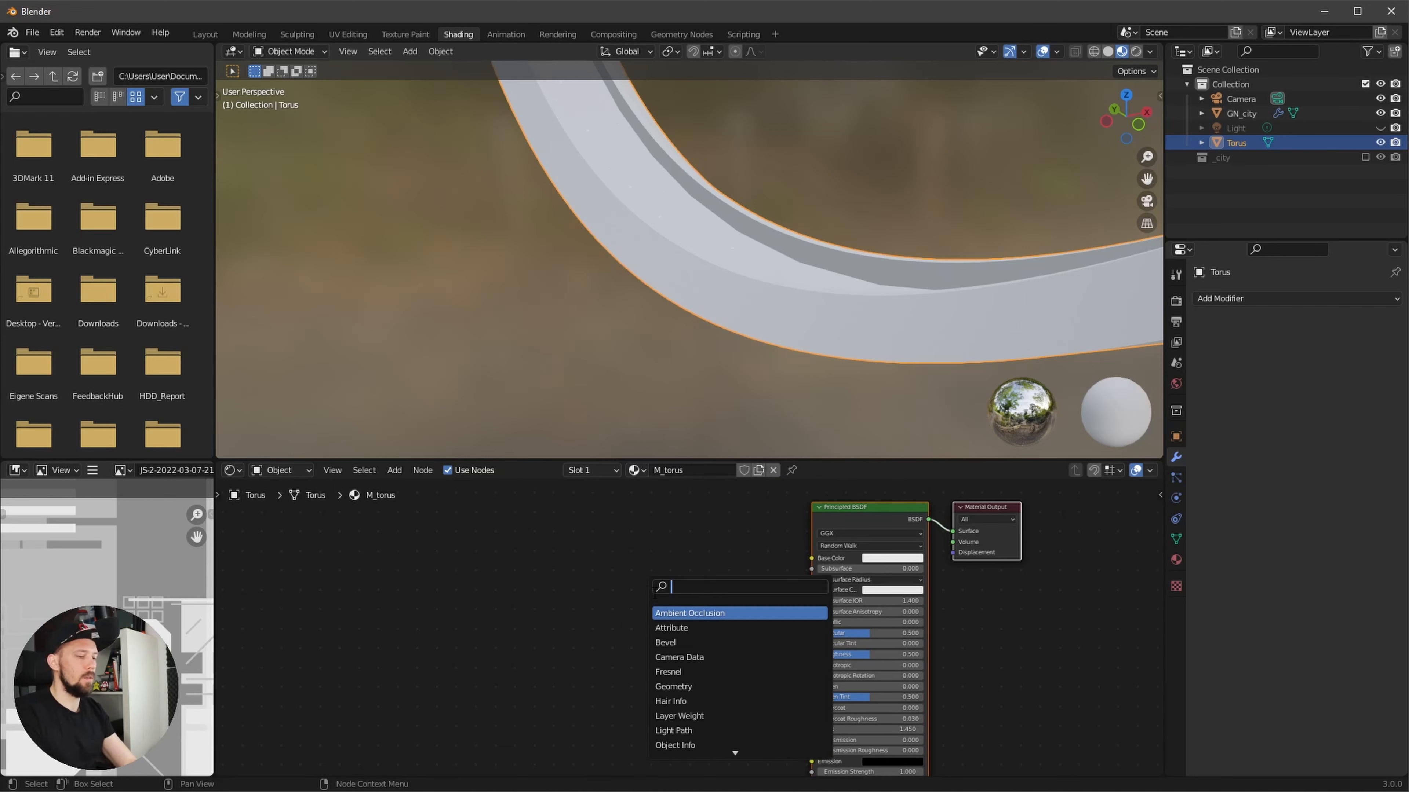
text(ima)
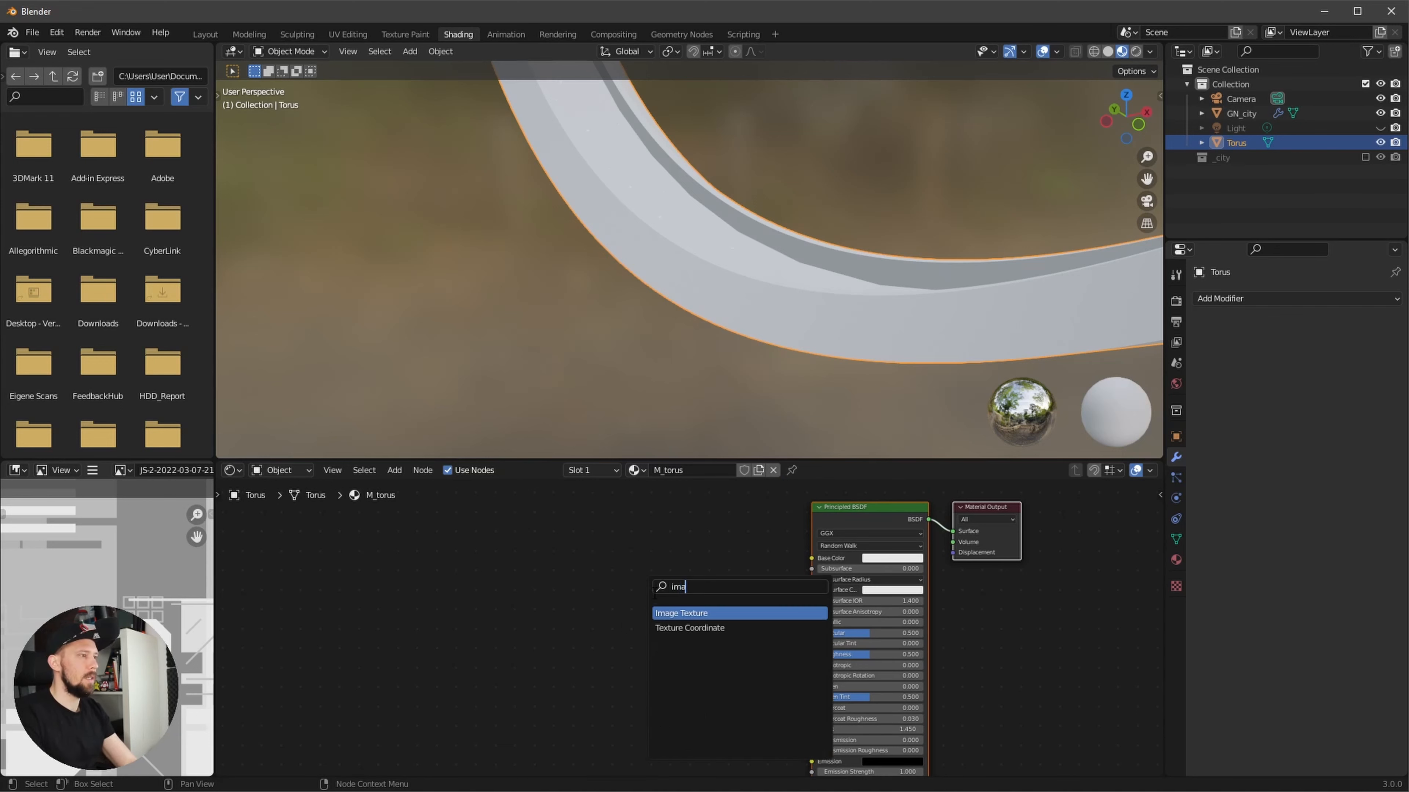
click(692, 613)
click(600, 610)
click(566, 622)
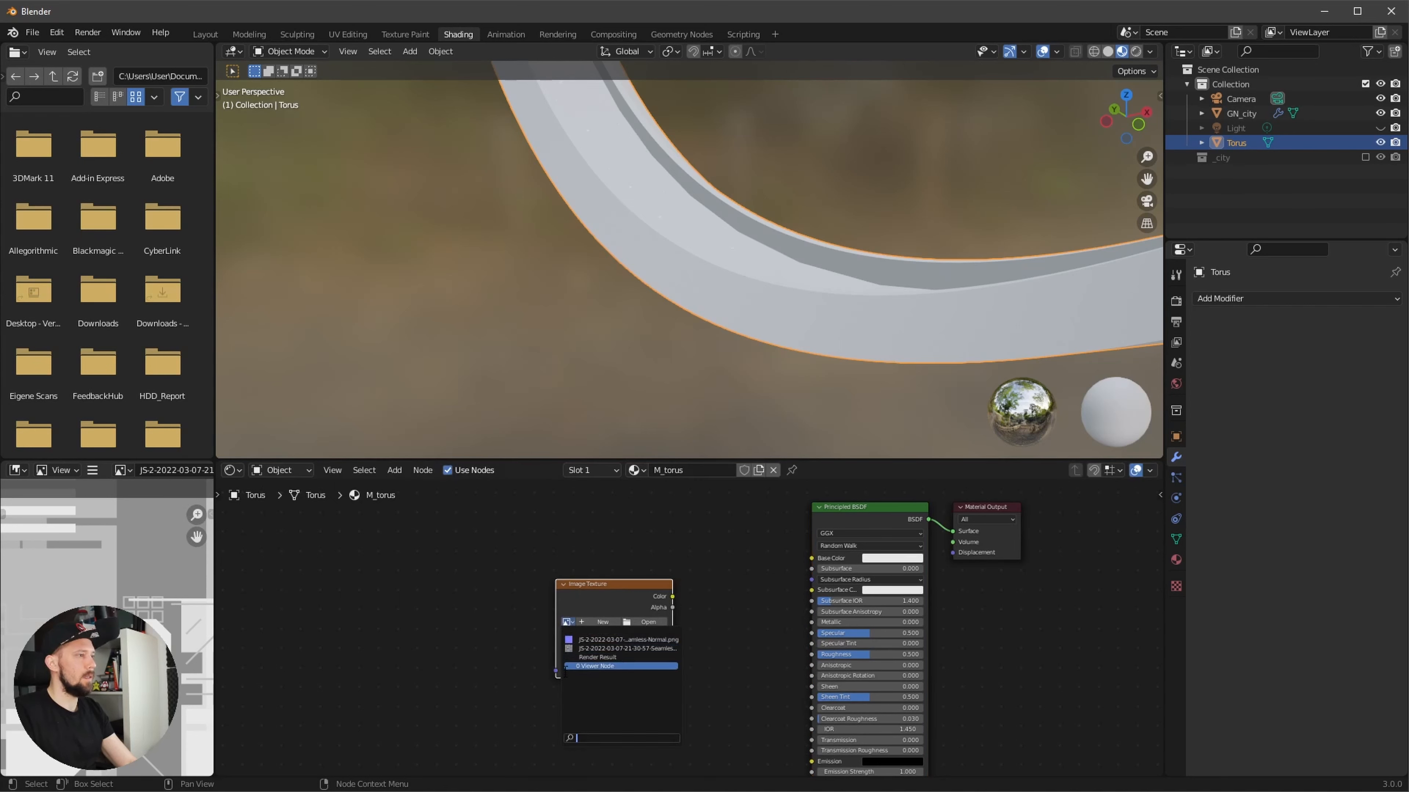
click(616, 640)
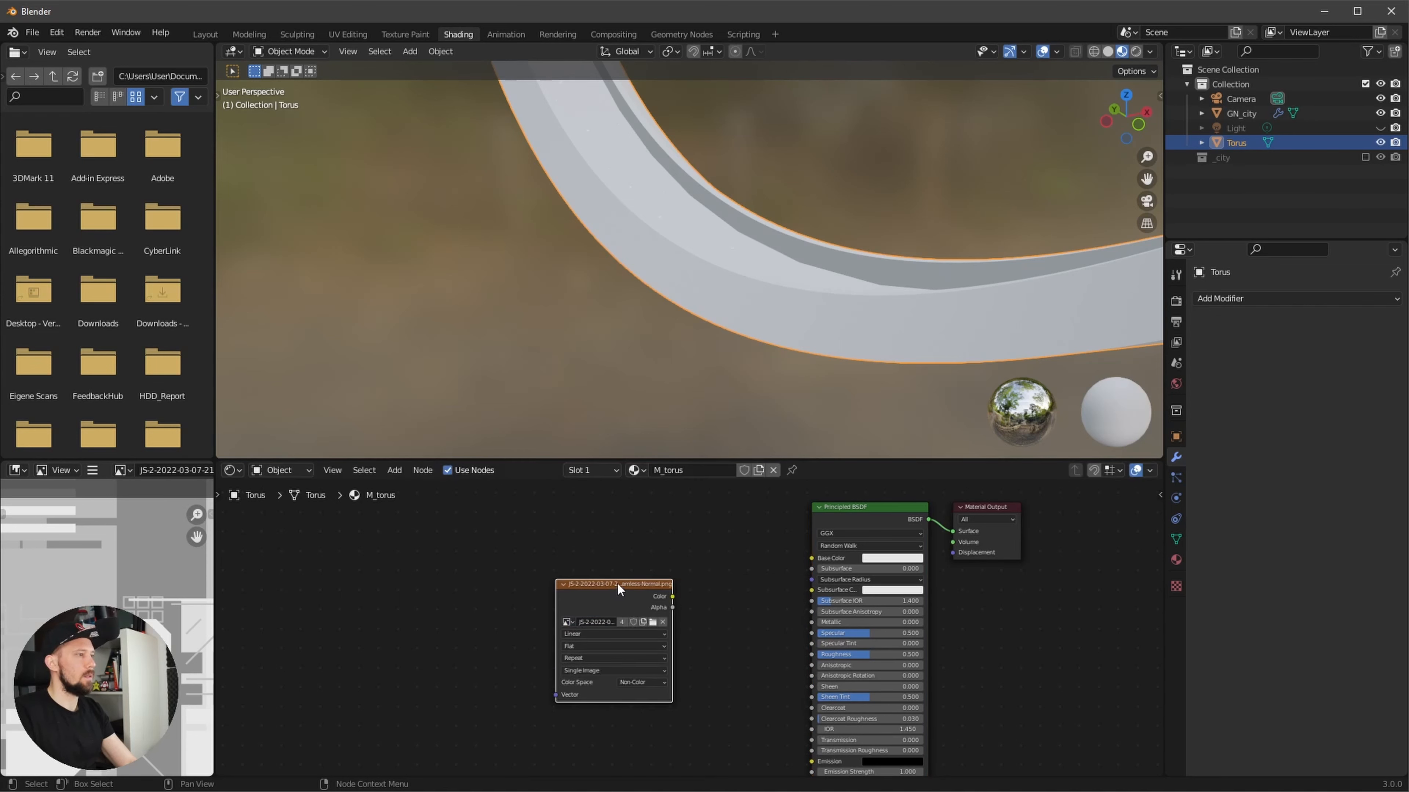
drag(620, 589, 502, 537)
middle_drag(625, 594, 622, 591)
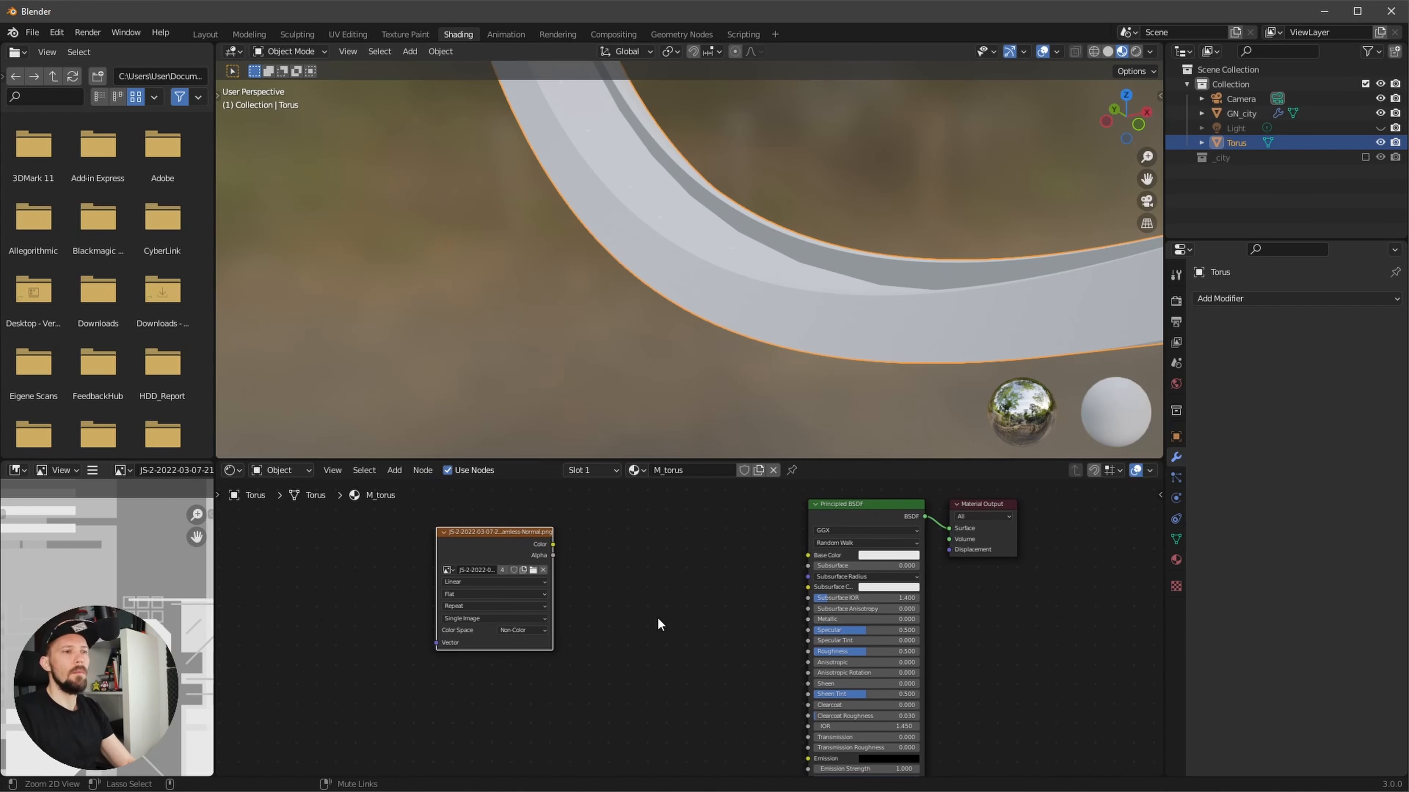
- Add Texture Coordinate and Mapping nodes feeding the normal image texture's Vector input
ctrl+alt+drag(657, 618, 641, 634)
alt+drag(642, 634, 726, 648)
ctrl+alt+drag(613, 688, 599, 652)
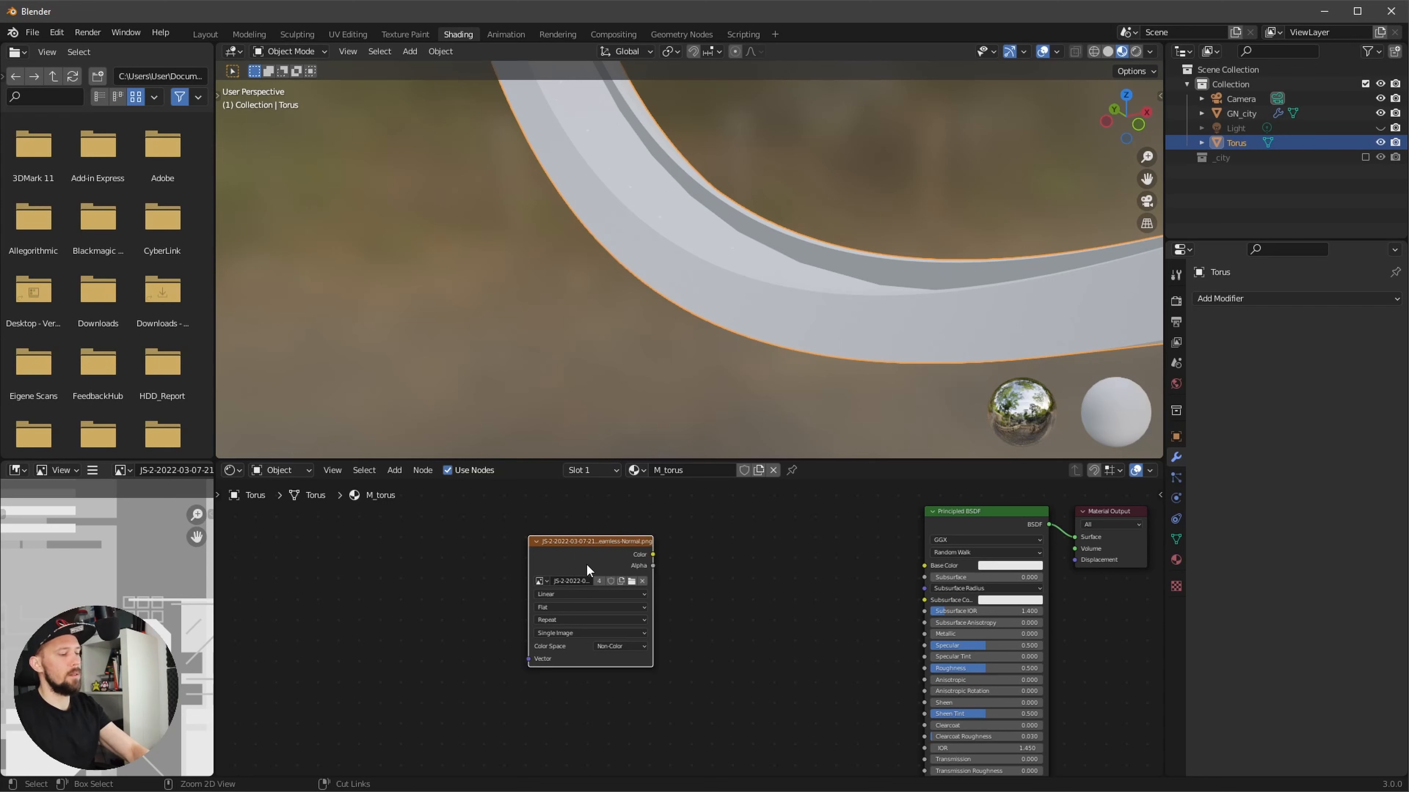
key(ctrl+t)
alt+drag(472, 640, 530, 626)
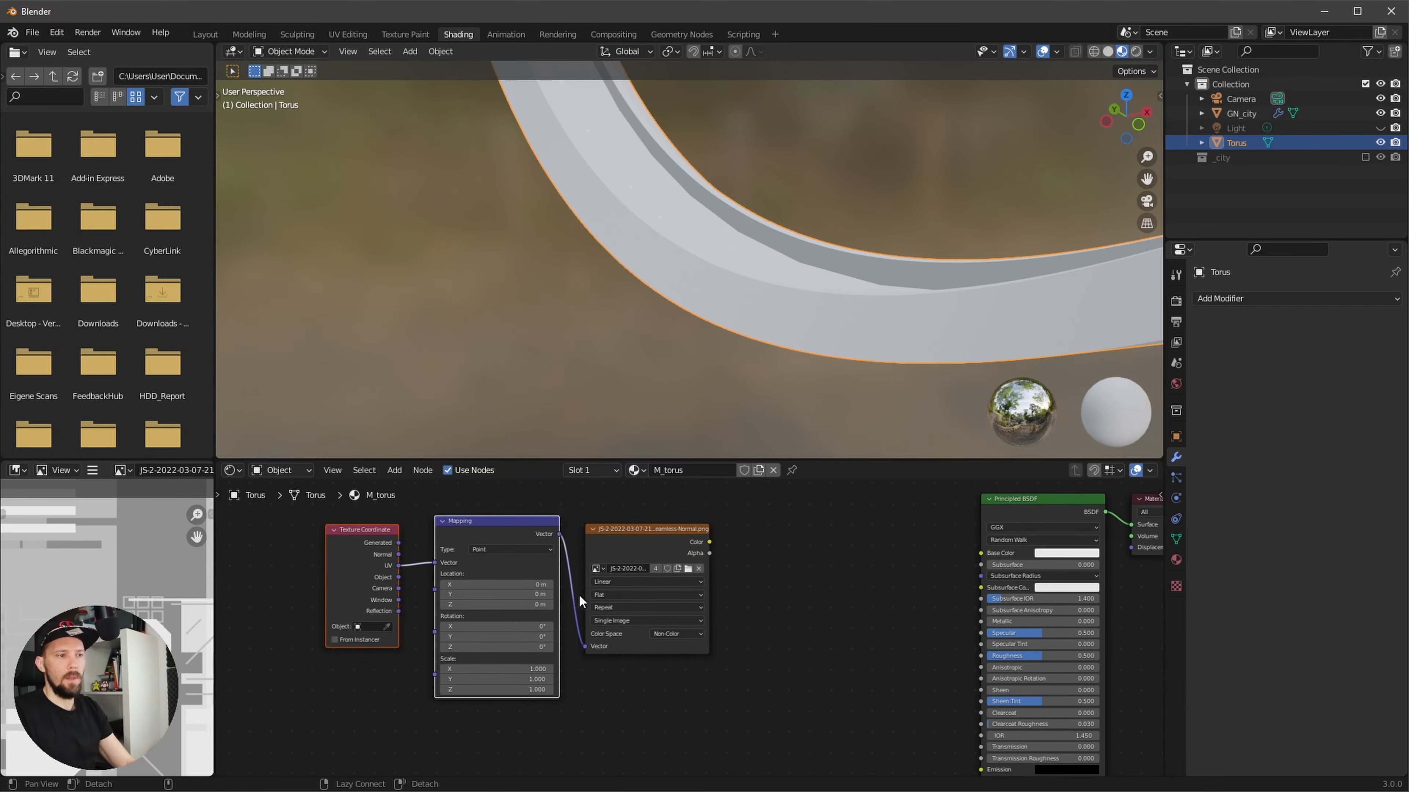
- Add a Normal Map node between the image texture and the Principled BSDF
key(Home)
key(shift+a)
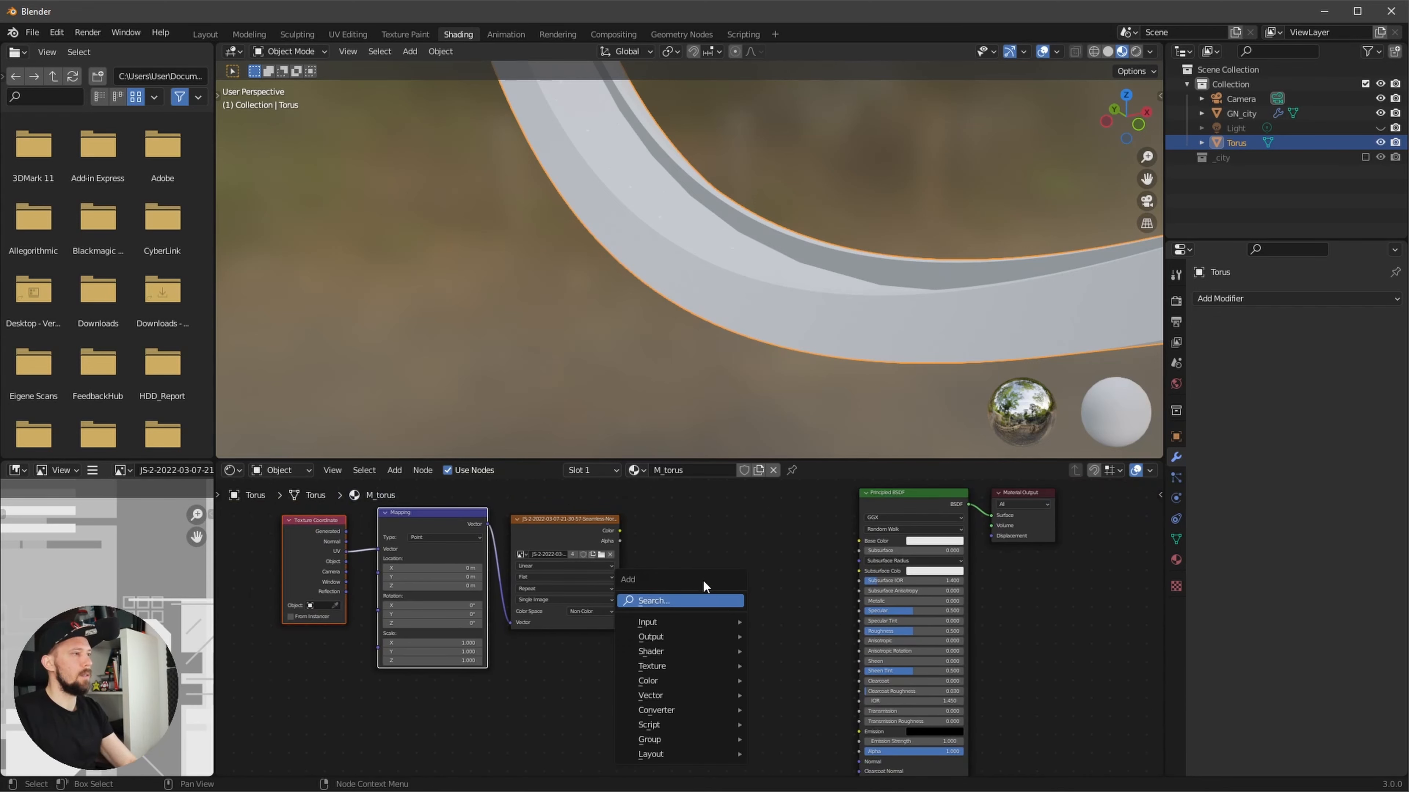
text(no)
key(Down)
key(Return)
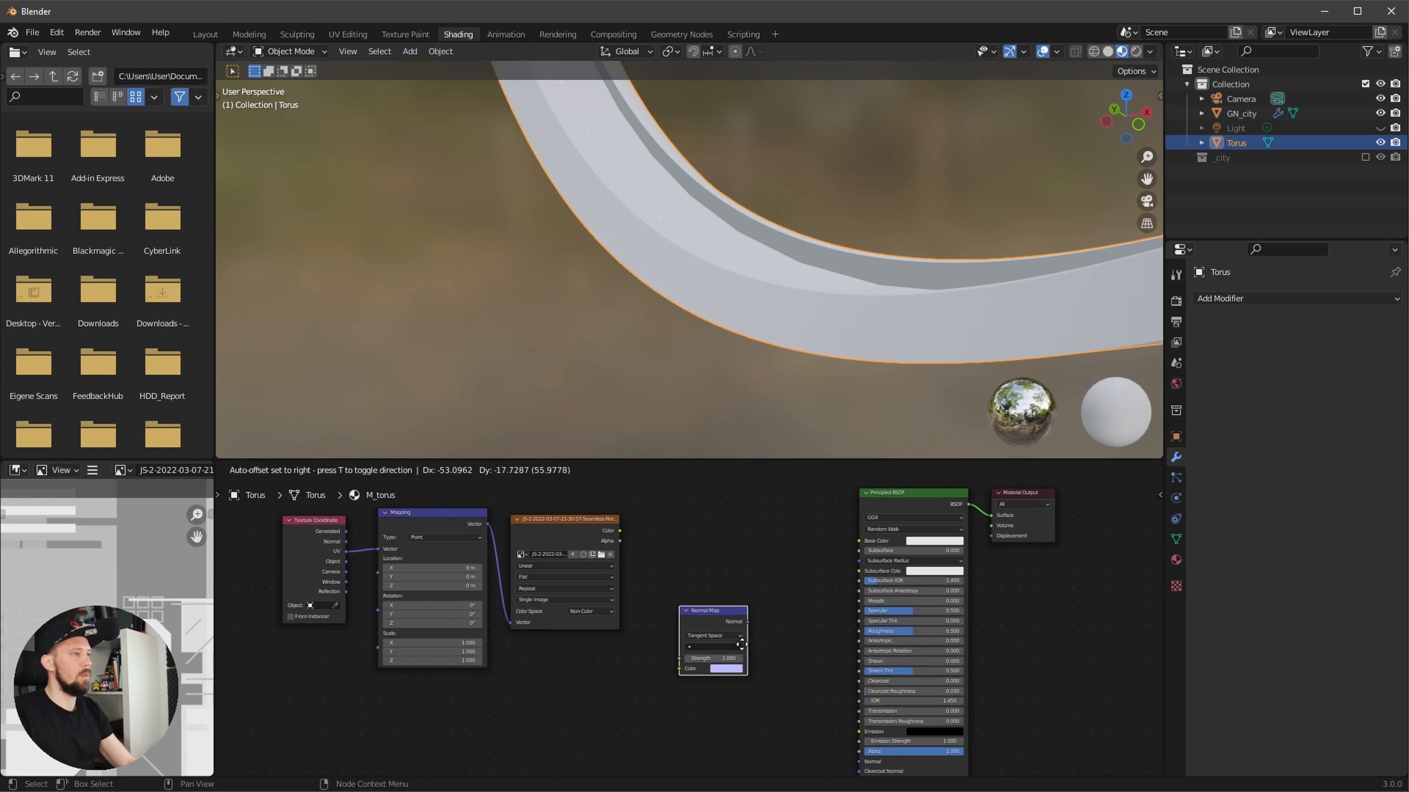
click(705, 598)
middle_drag(710, 572, 632, 584)
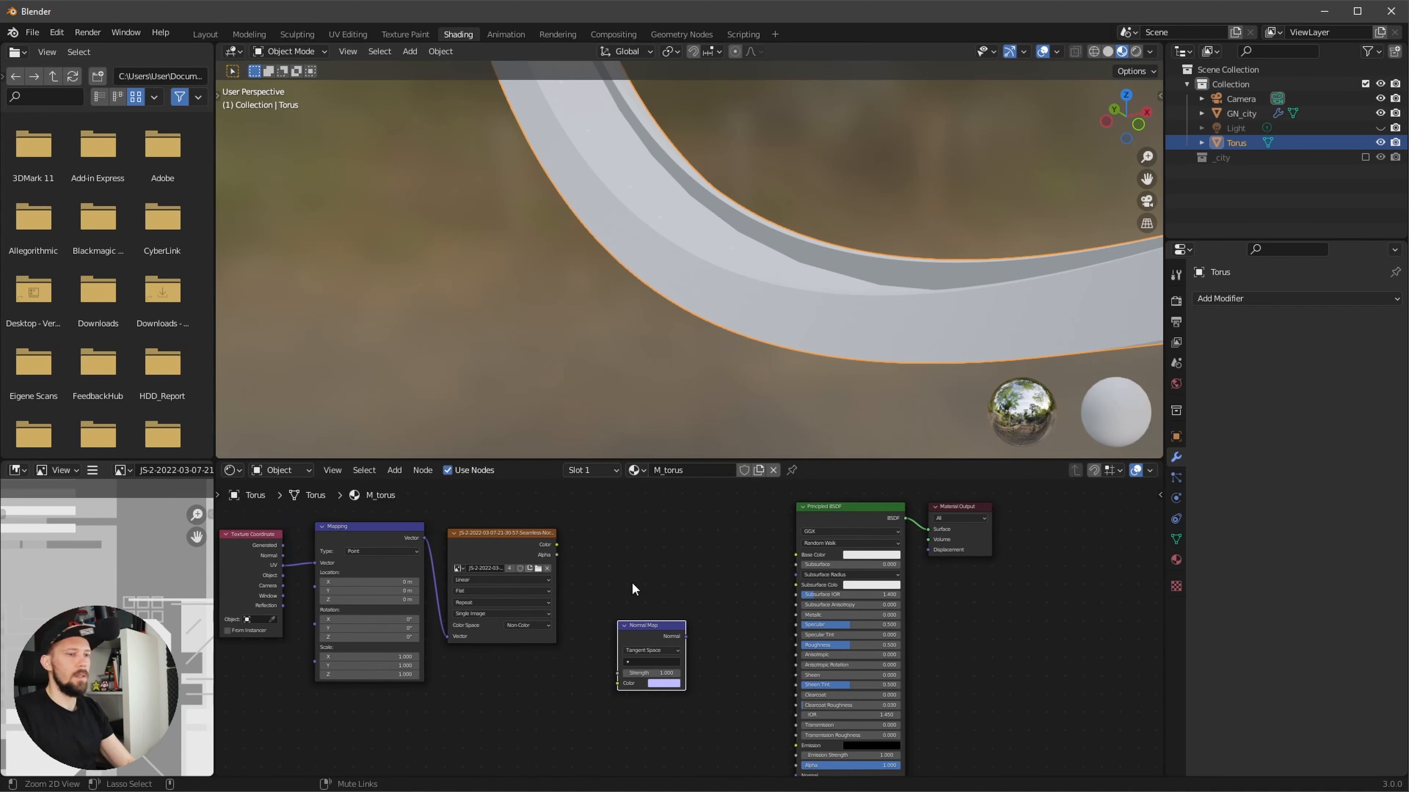
- Connect the image texture's Color to the Normal Map and the map's Normal output to the Principled BSDF's Normal input
scroll(666, 575, up, 2)
drag(535, 531, 609, 694)
mouse_move(741, 670)
alt+mouse_down()
mouse_move(683, 623)
mouse_move(621, 520)
mouse_move(693, 682)
mouse_move(740, 686)
alt+mouse_up()
scroll(680, 620, up, 1)
middle_drag(824, 433, 802, 390)
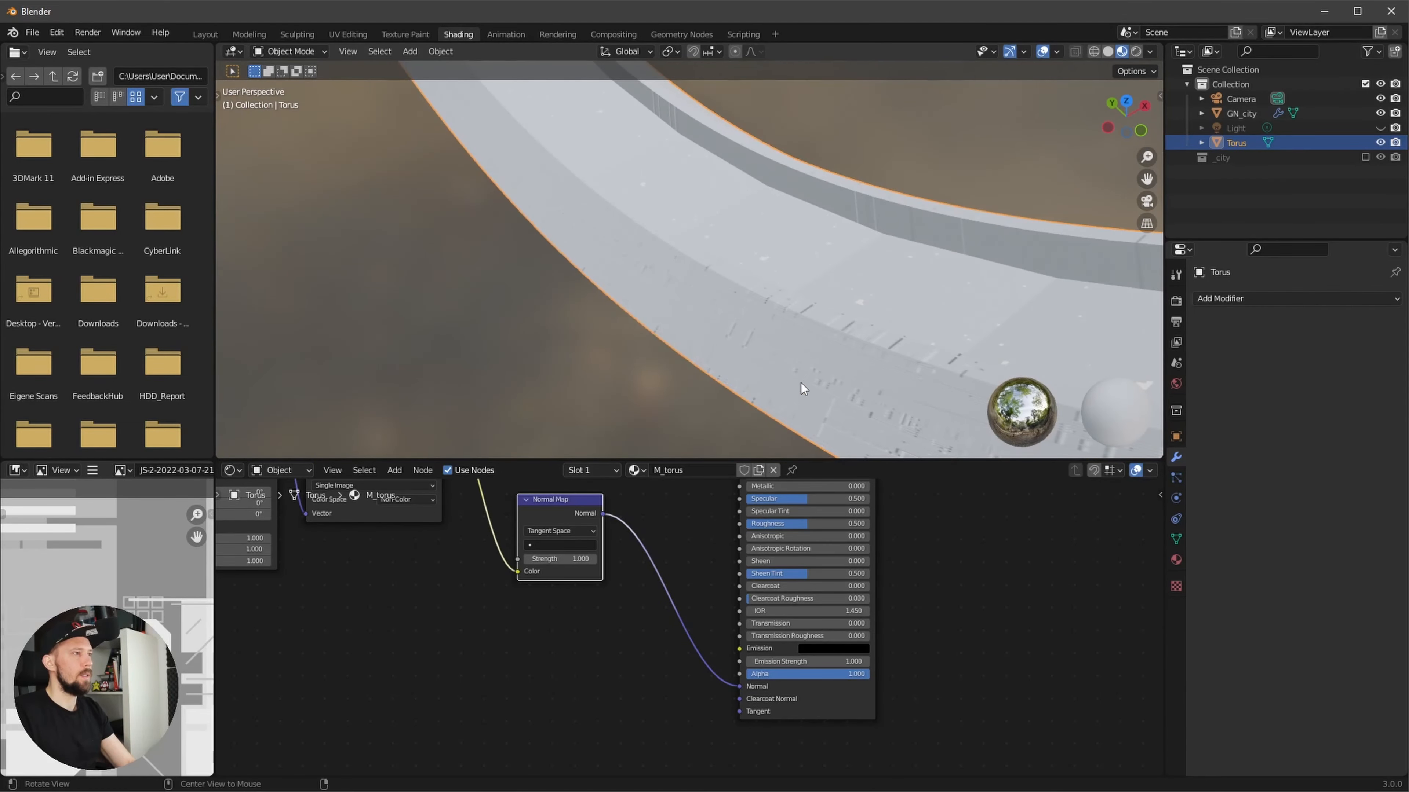
- Set the normal image texture's projection to Box
middle_drag(498, 623, 708, 746)
click(582, 578)
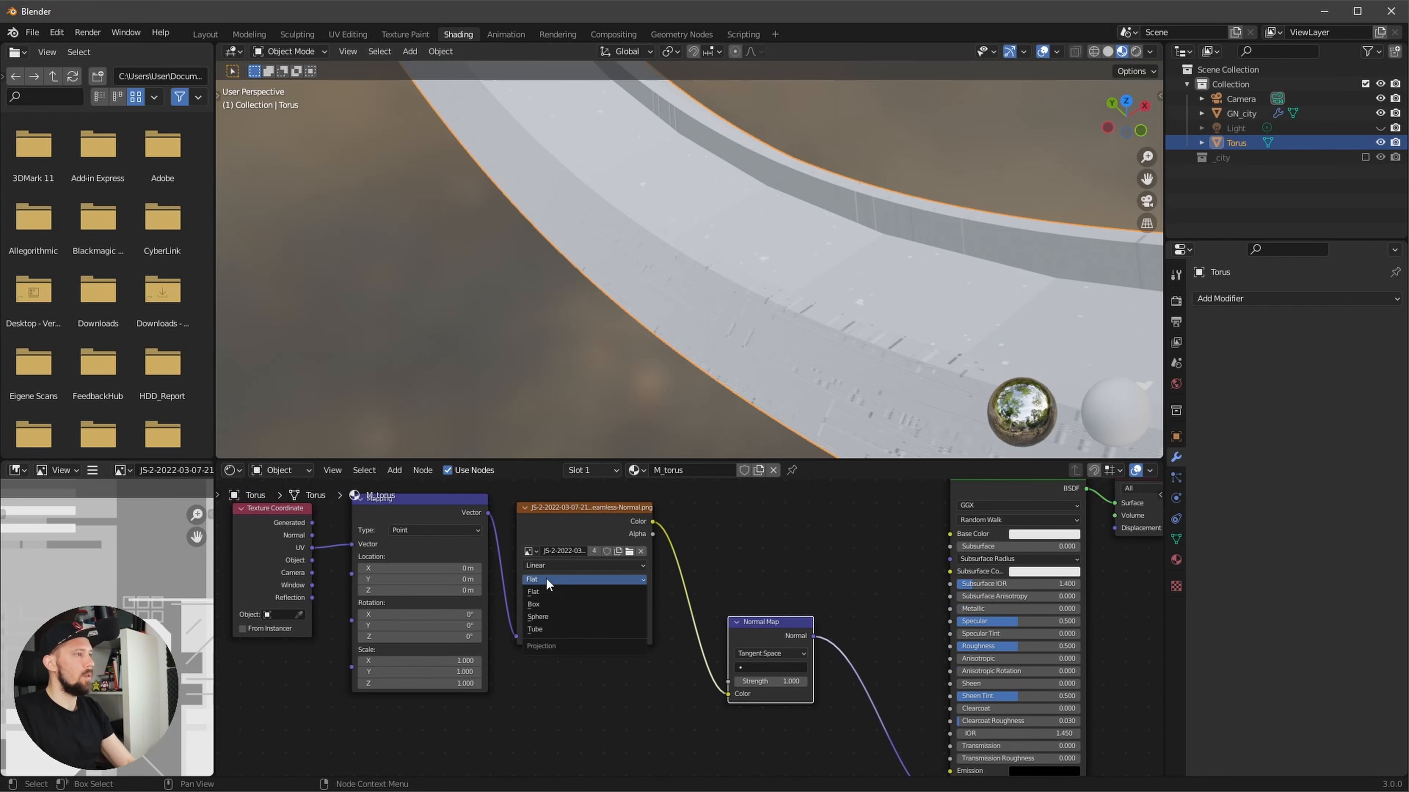
click(558, 603)
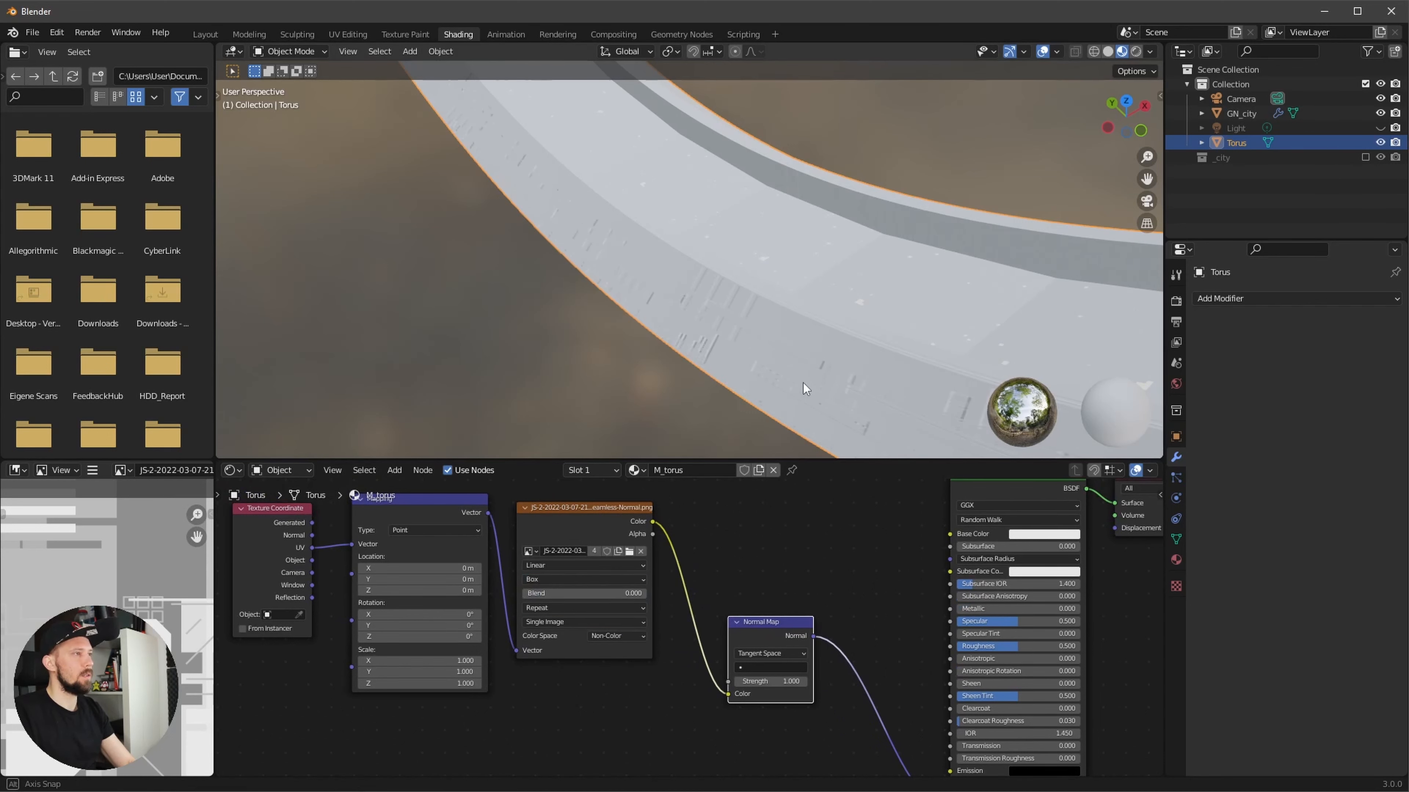
mouse_move(804, 383)
middle_down()
mouse_move(827, 362)
mouse_move(793, 359)
mouse_move(806, 366)
middle_up()
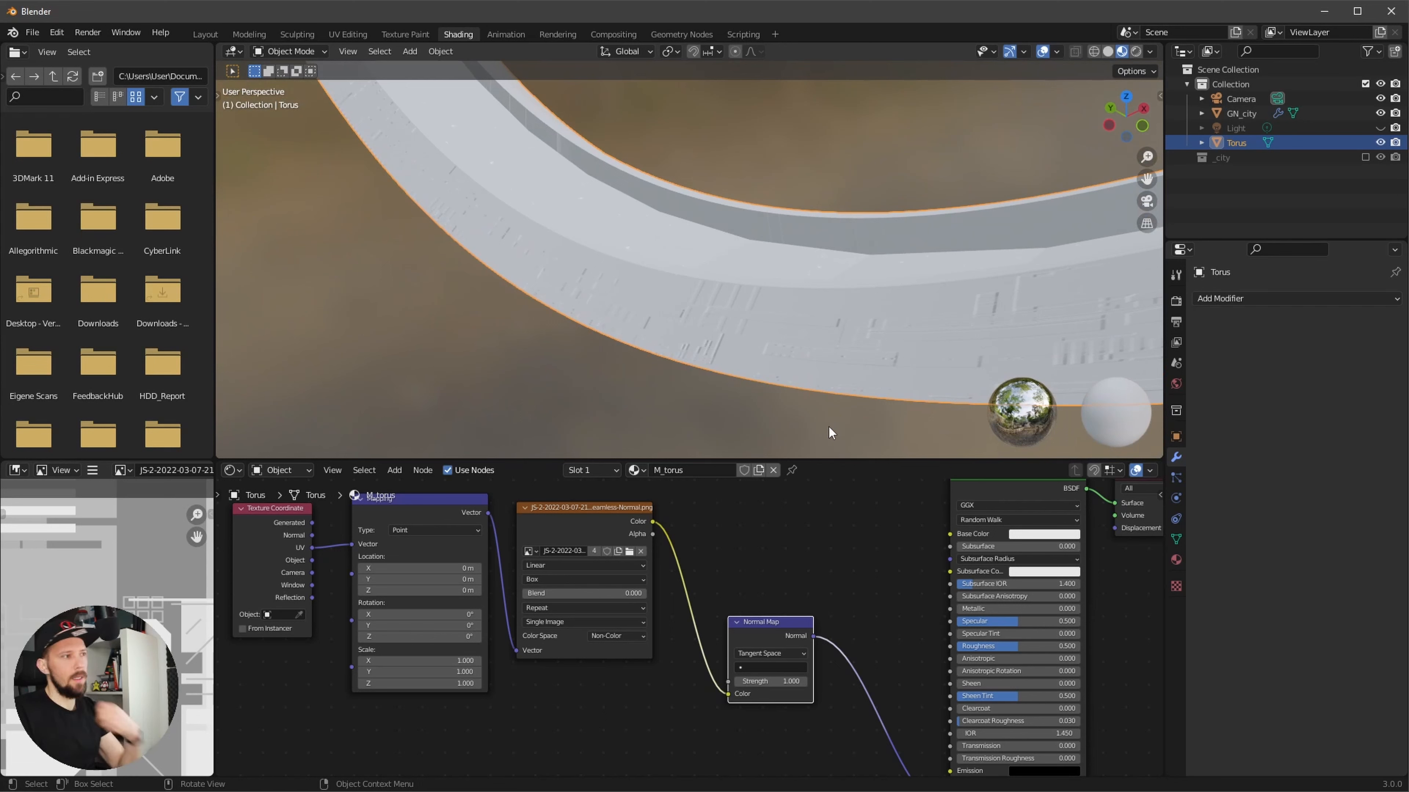
- Darken the Principled BSDF's base color to a grey with a value of about 0.131
click(1052, 535)
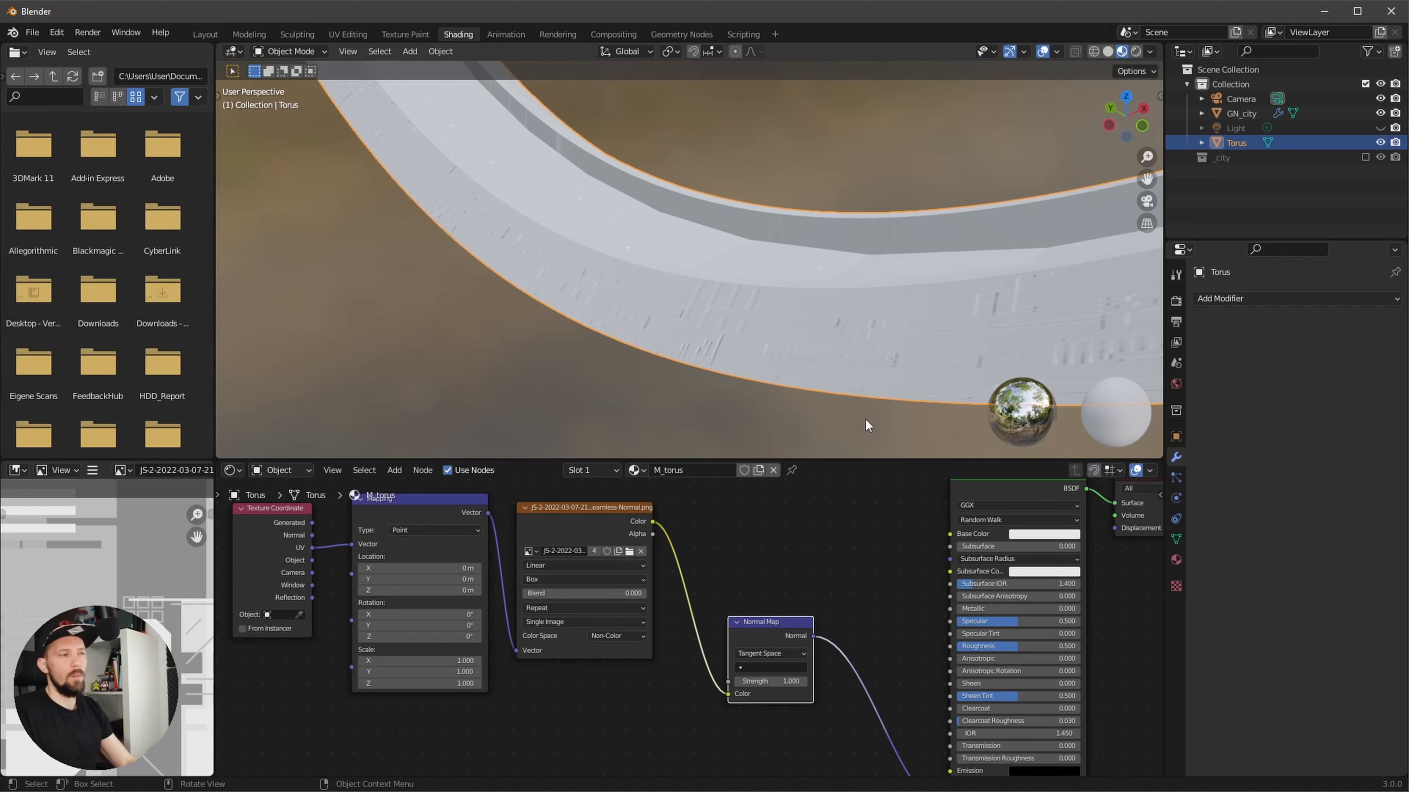
click(1038, 534)
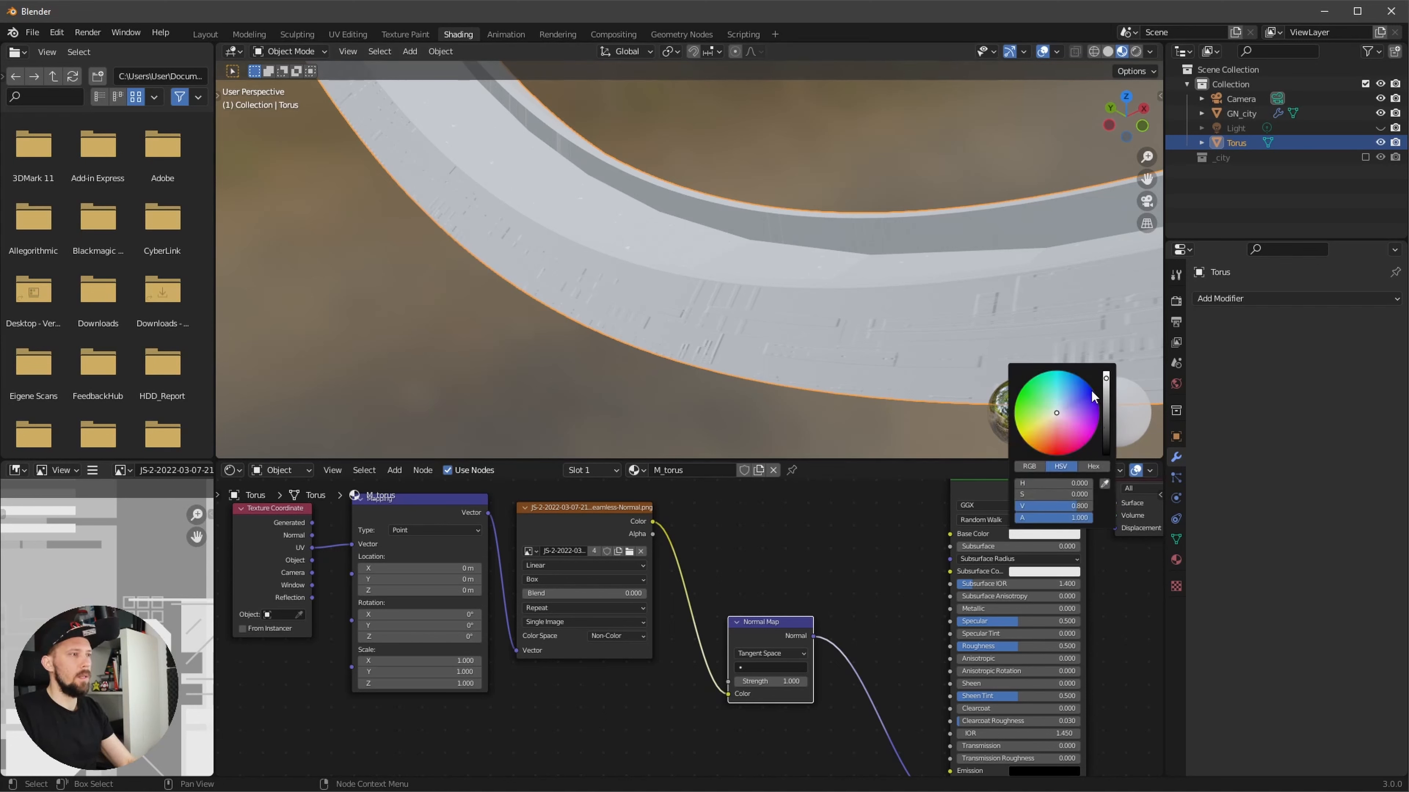
drag(1106, 388, 1108, 423)
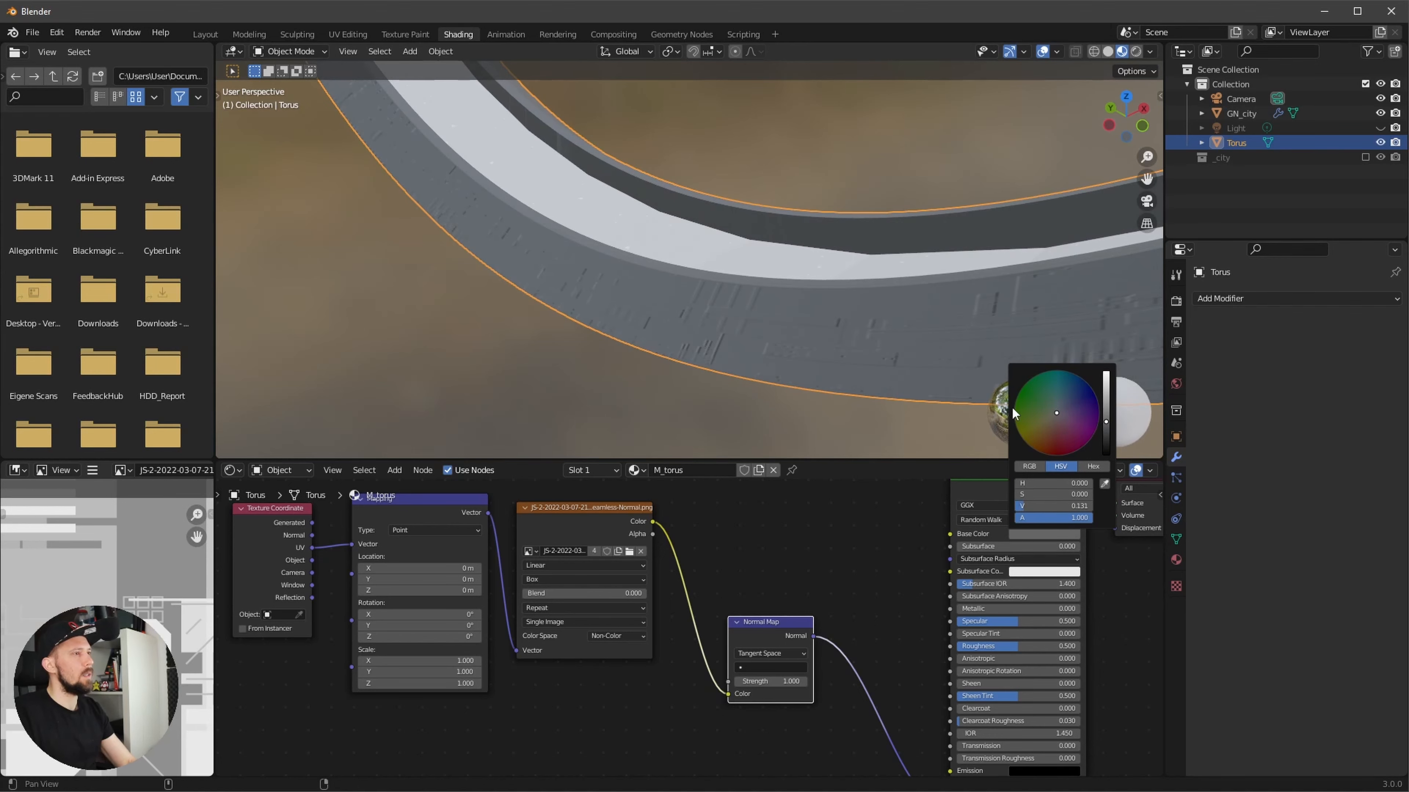
middle_drag(1012, 406, 821, 447)
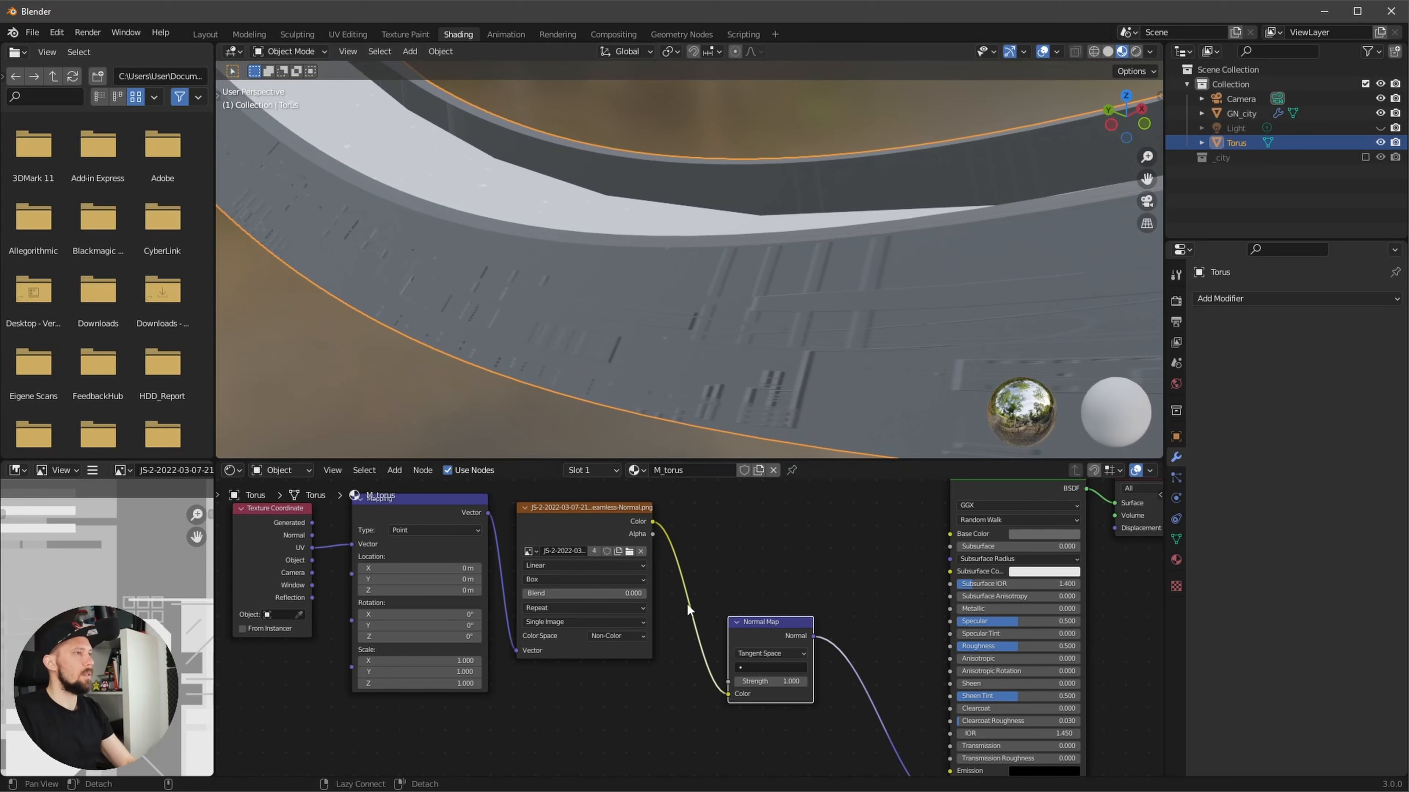
- Set the Normal Map node's strength to 20
middle_drag(590, 720, 647, 707)
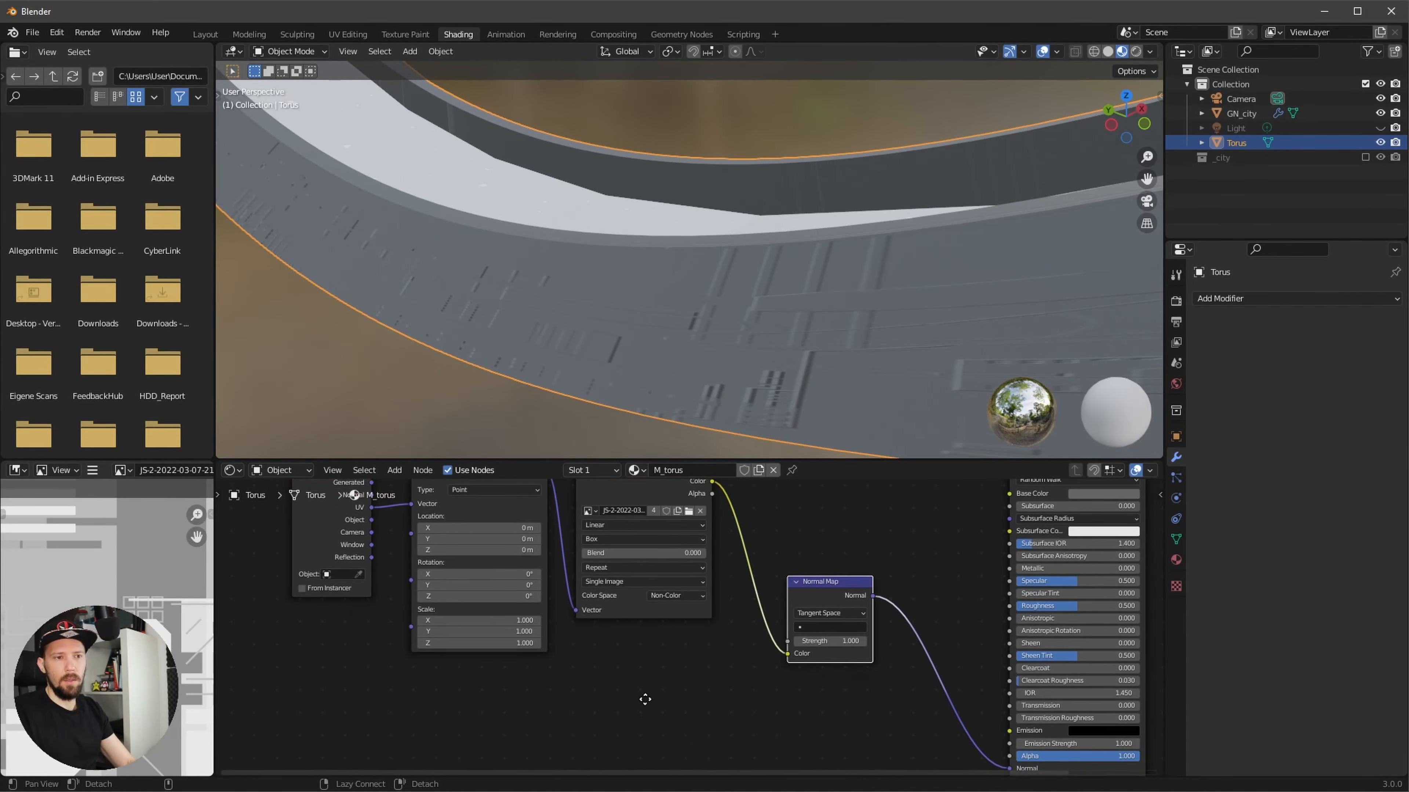
click(855, 640)
key(Return)
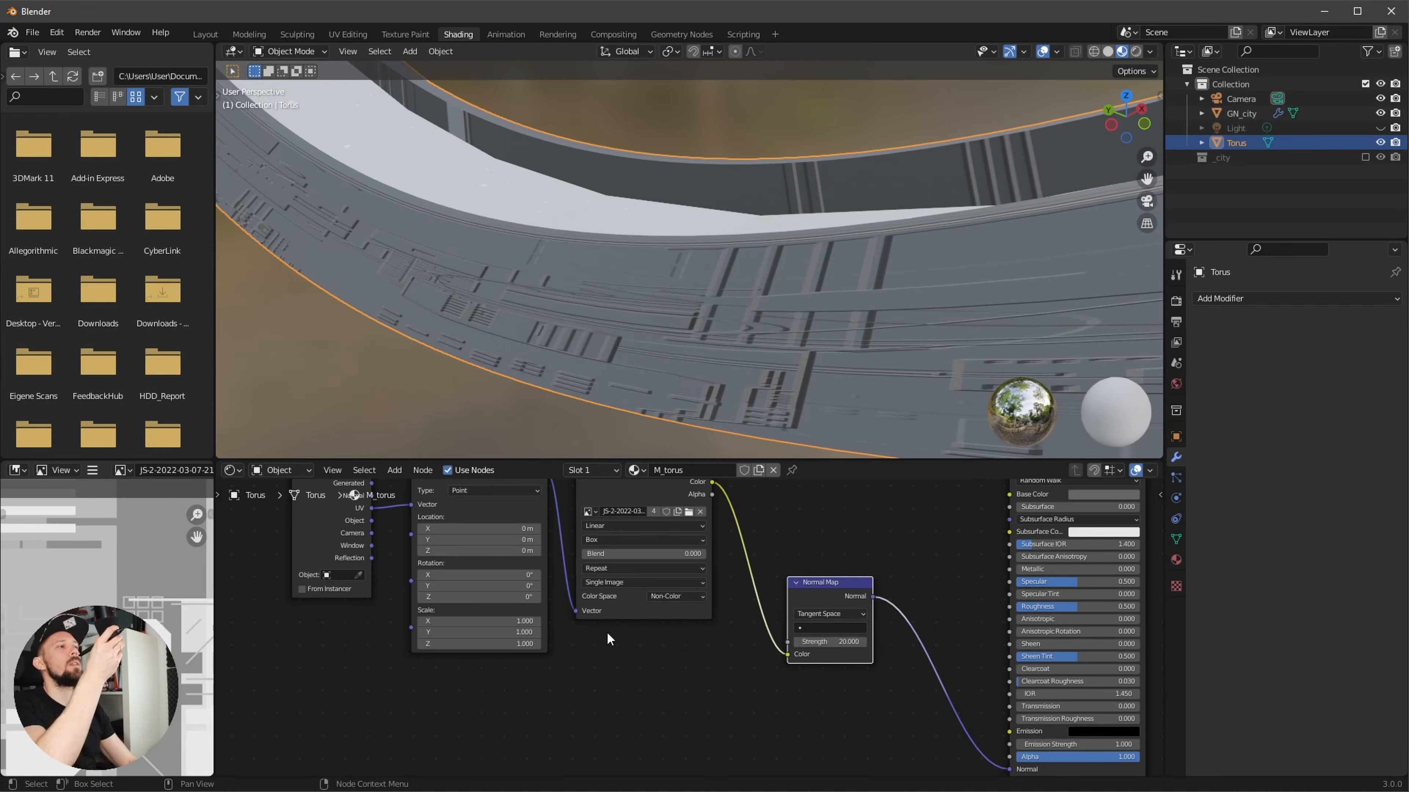
- Set the Mapping node's scale to 10 in X and 4 in Y, and check the texture inside the ring
middle_drag(490, 694, 515, 724)
ctrl+middle_drag(516, 724, 602, 688)
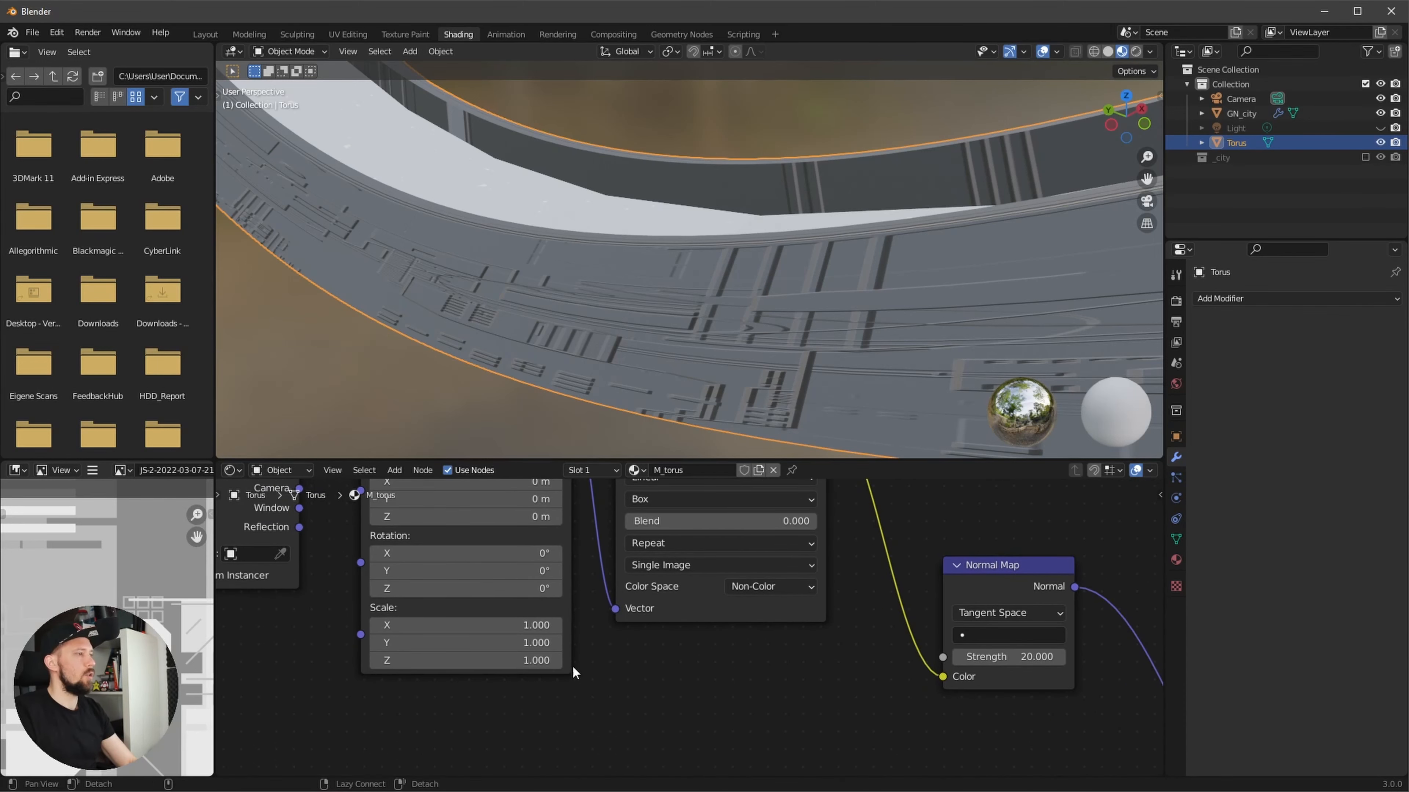
click(525, 626)
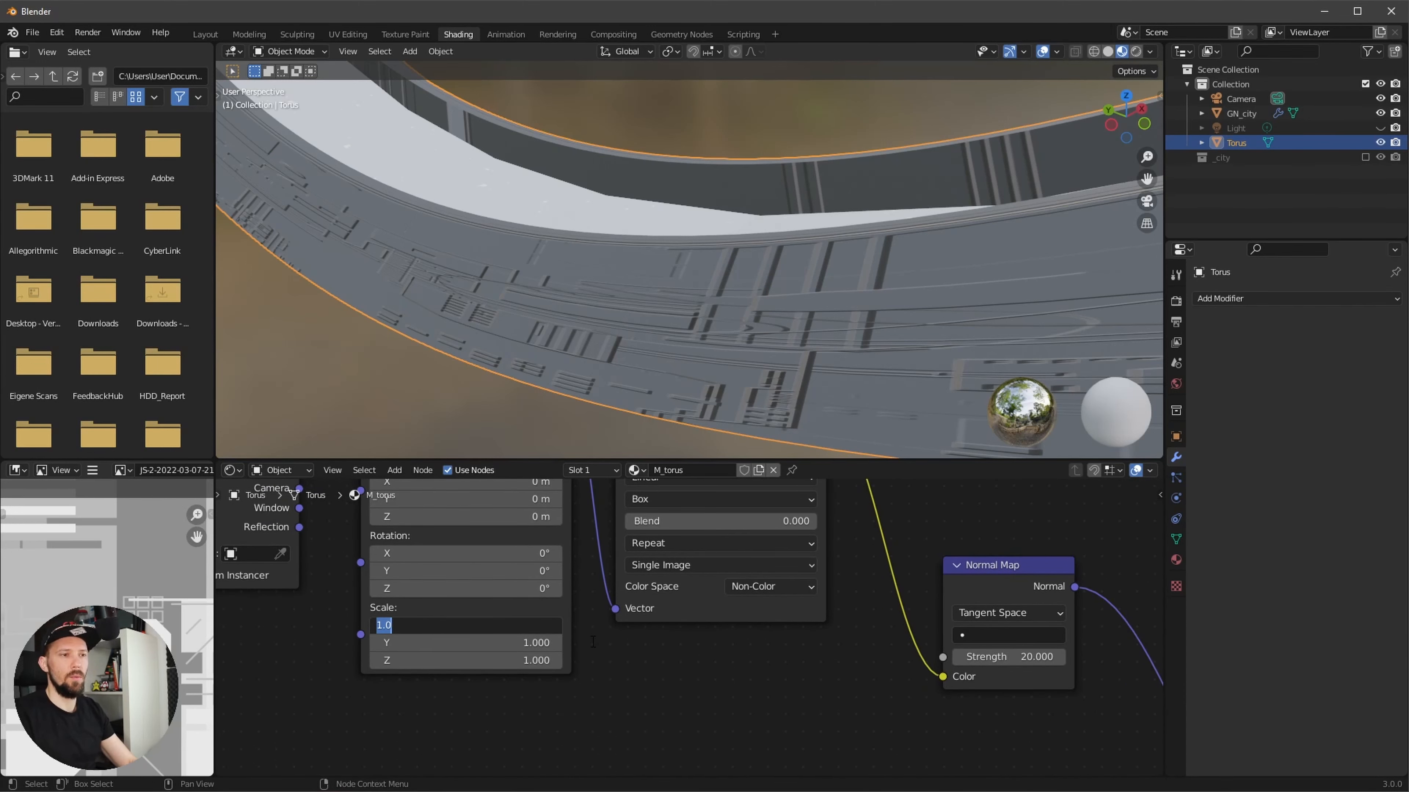
text(10)
key(Tab)
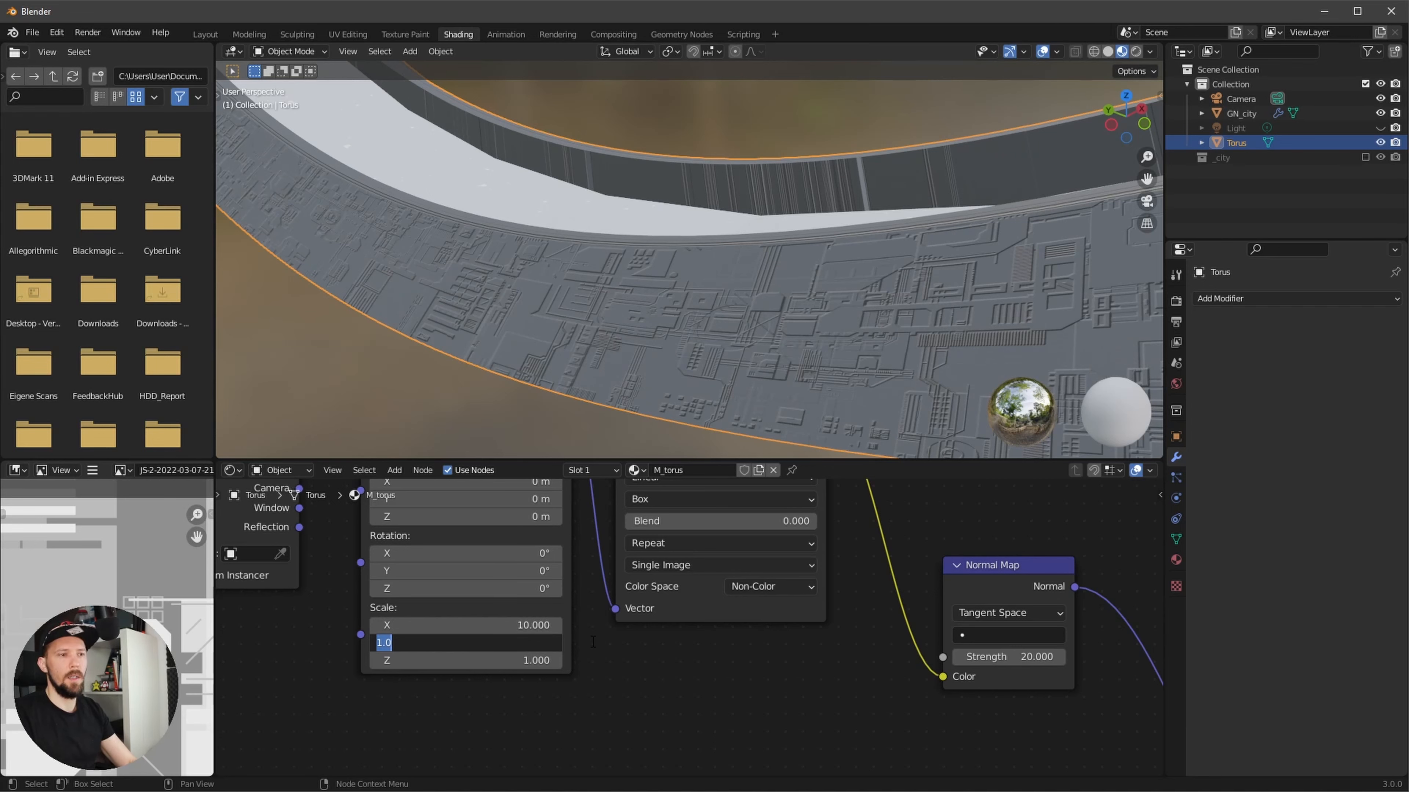
text(4)
key(Return)
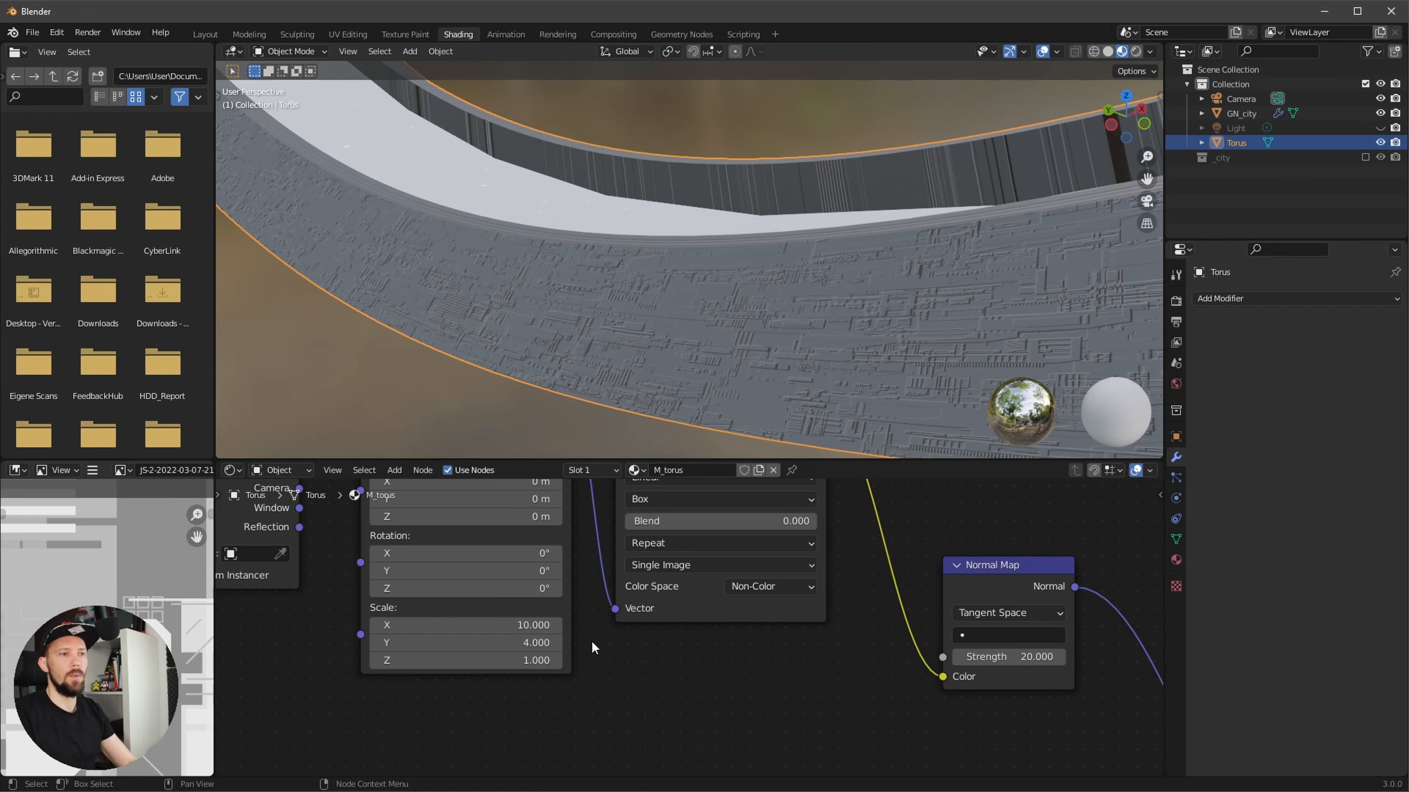
middle_drag(768, 323, 849, 296)
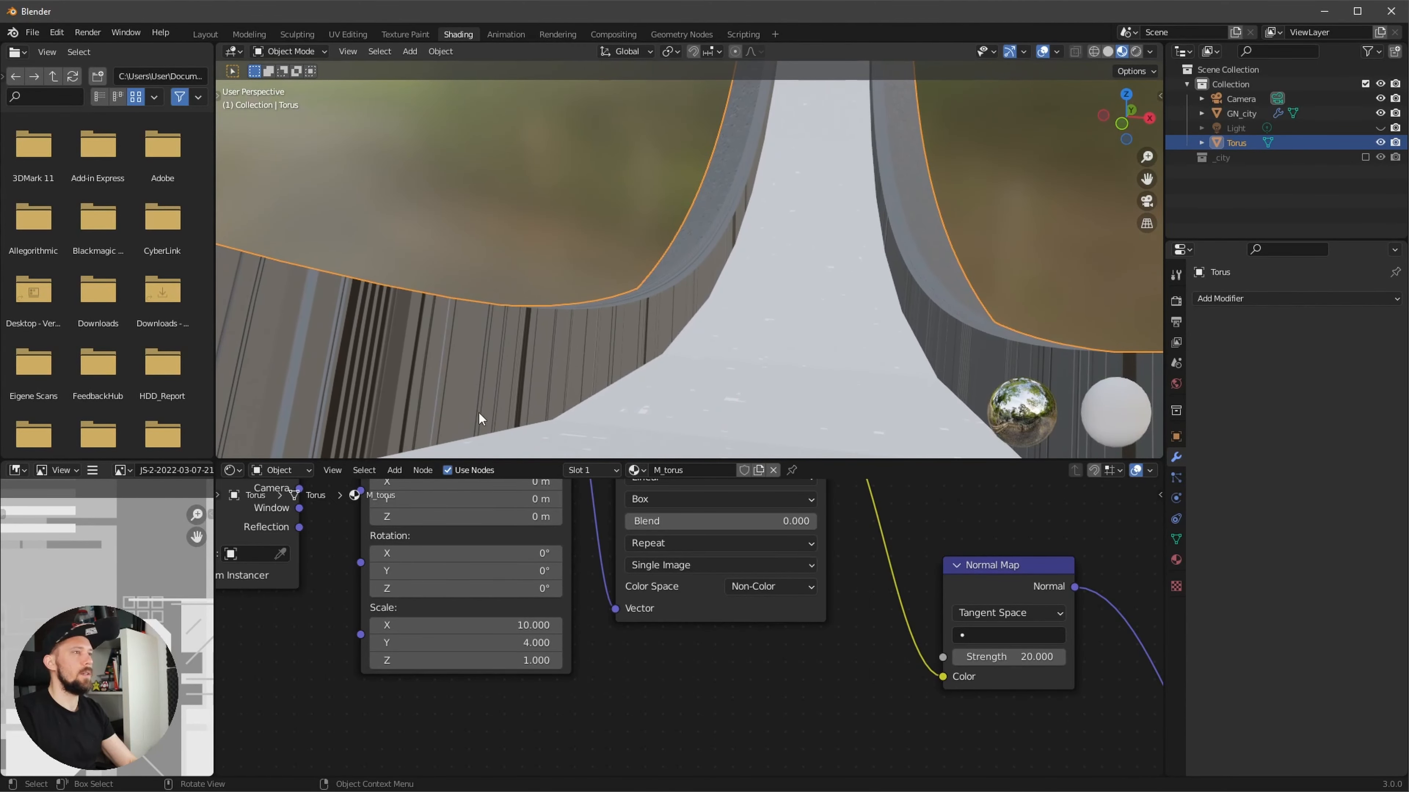
middle_drag(668, 271, 612, 321)
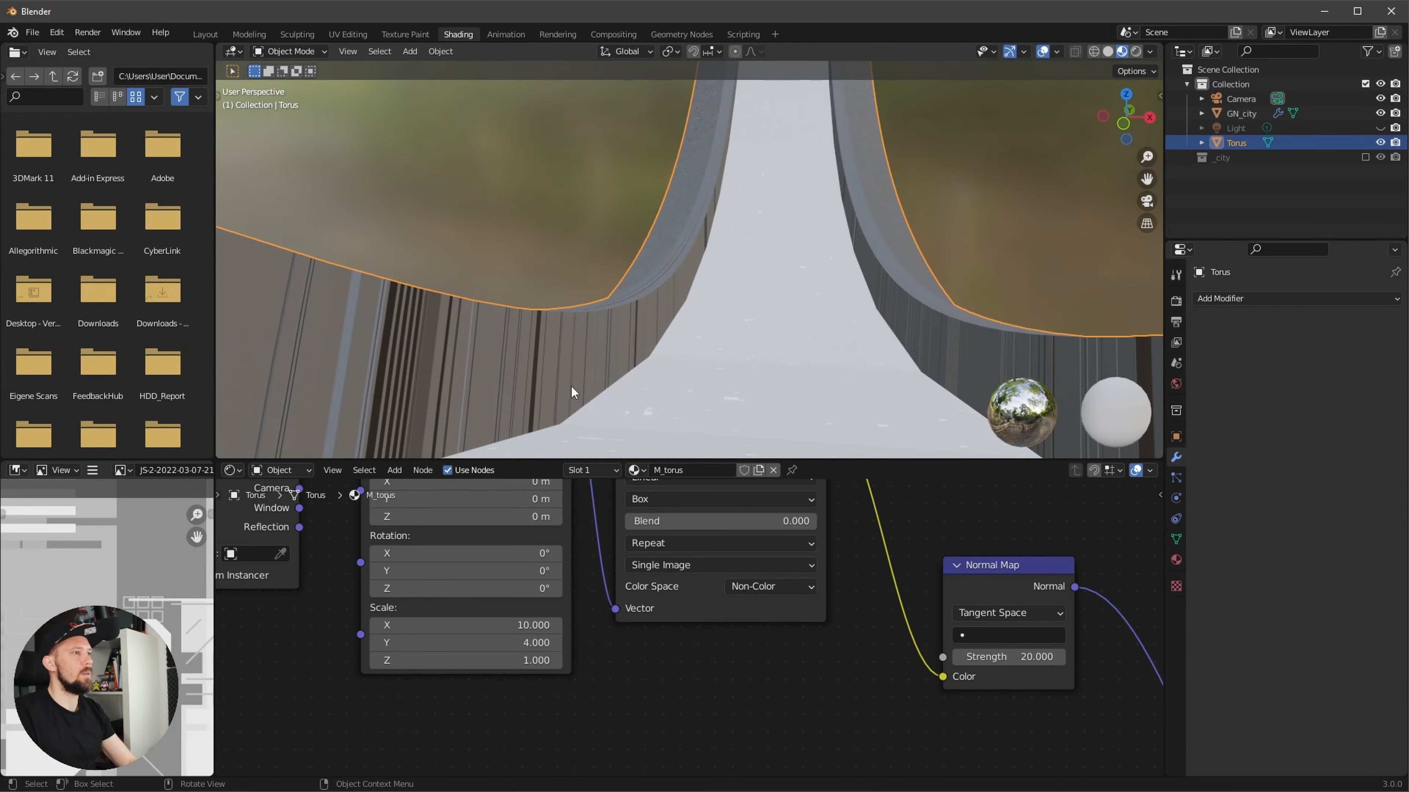
- Make an inner wall quad of the torus the active face, select the whole mesh, and unwrap it with Follow Active Quads
middle_drag(607, 379, 715, 288)
key(Tab)
click(724, 280)
click(730, 296)
drag(718, 255, 732, 282)
middle_drag(733, 281, 894, 345)
shift+click(991, 174)
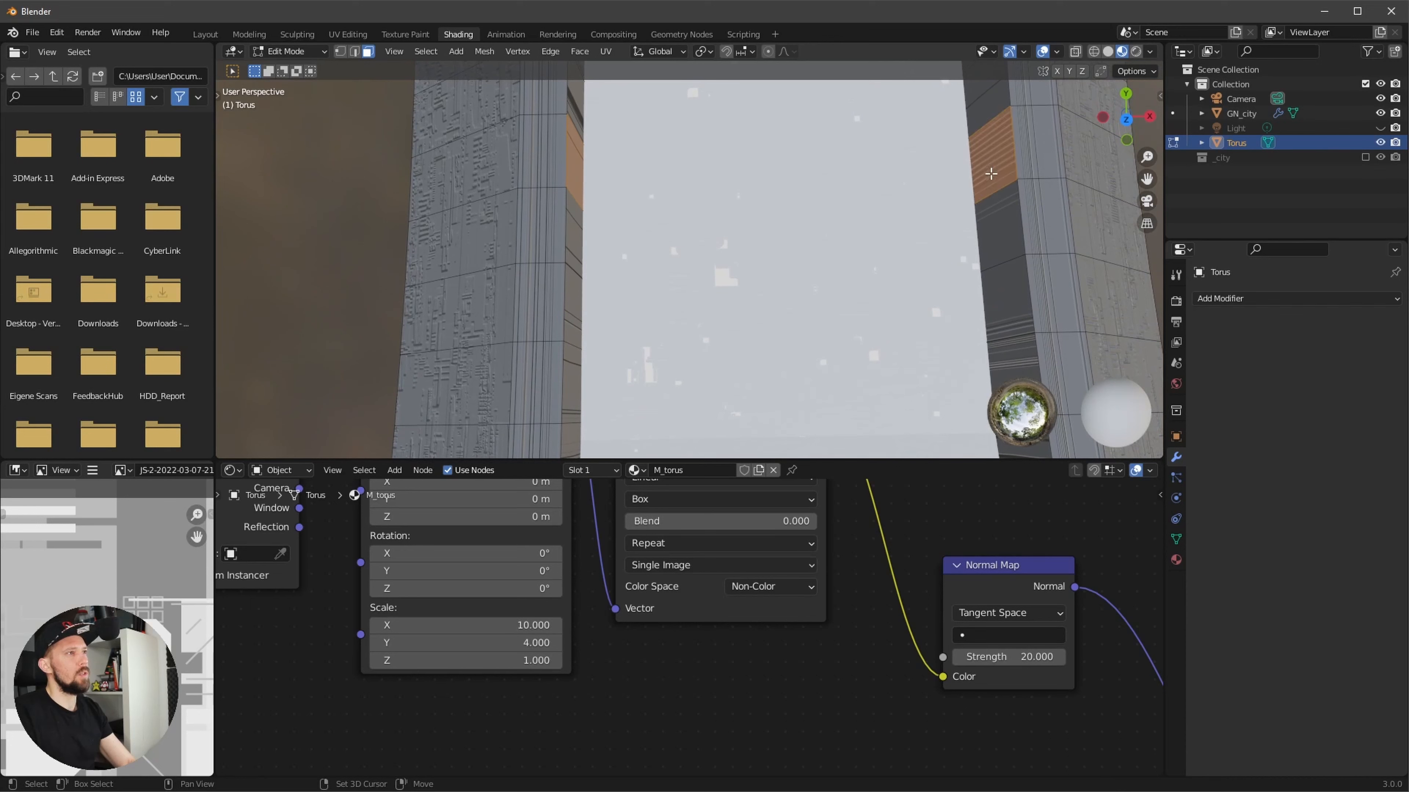
middle_drag(991, 173, 977, 146)
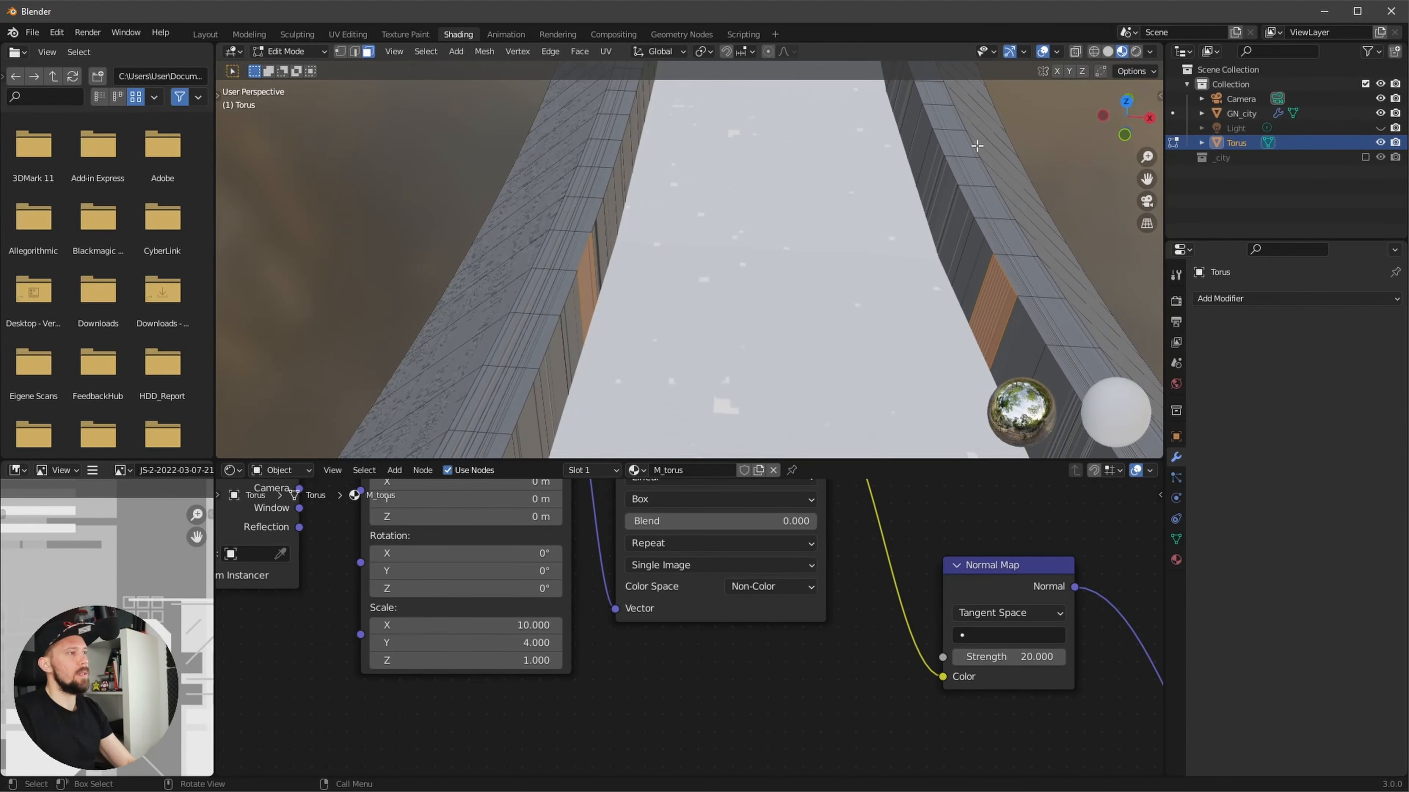
key(a)
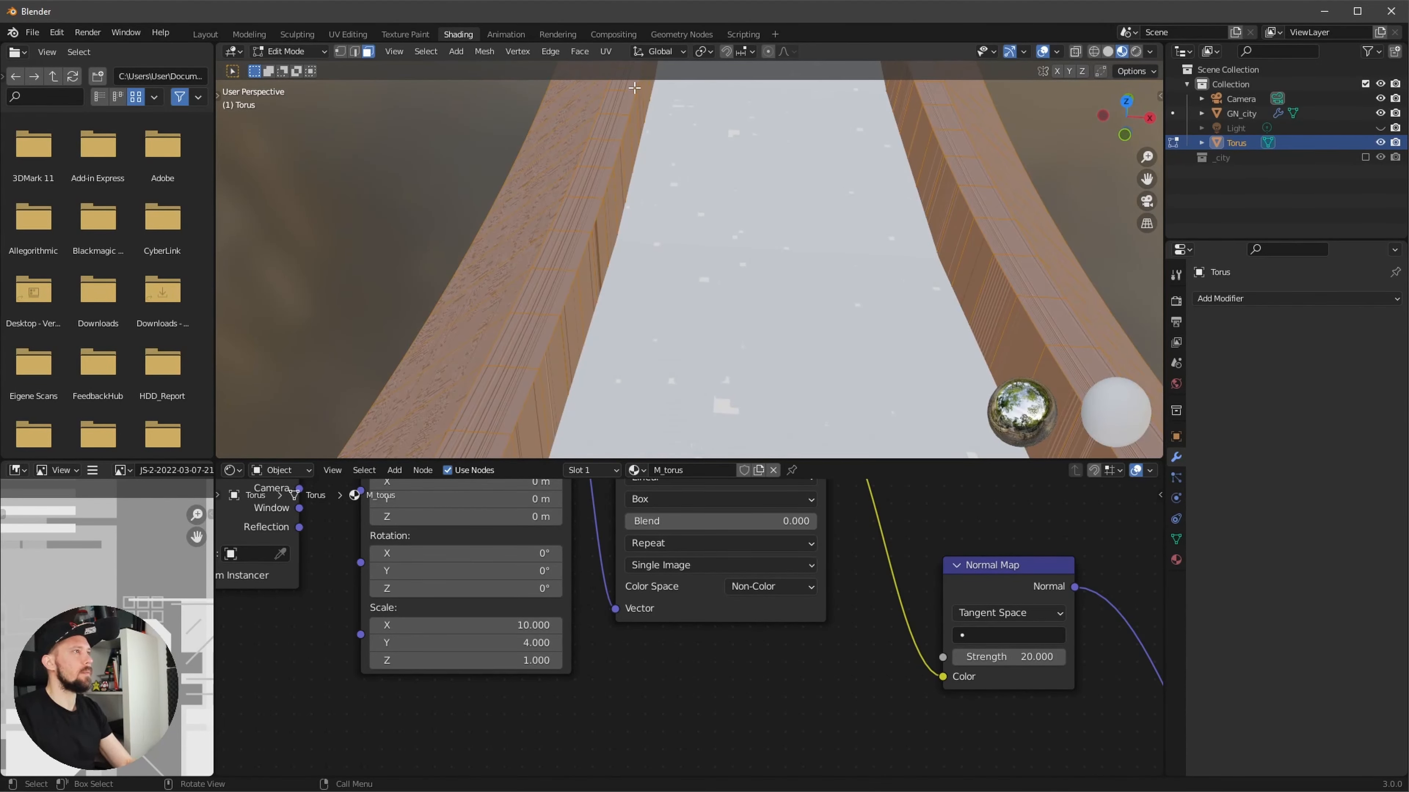
click(606, 51)
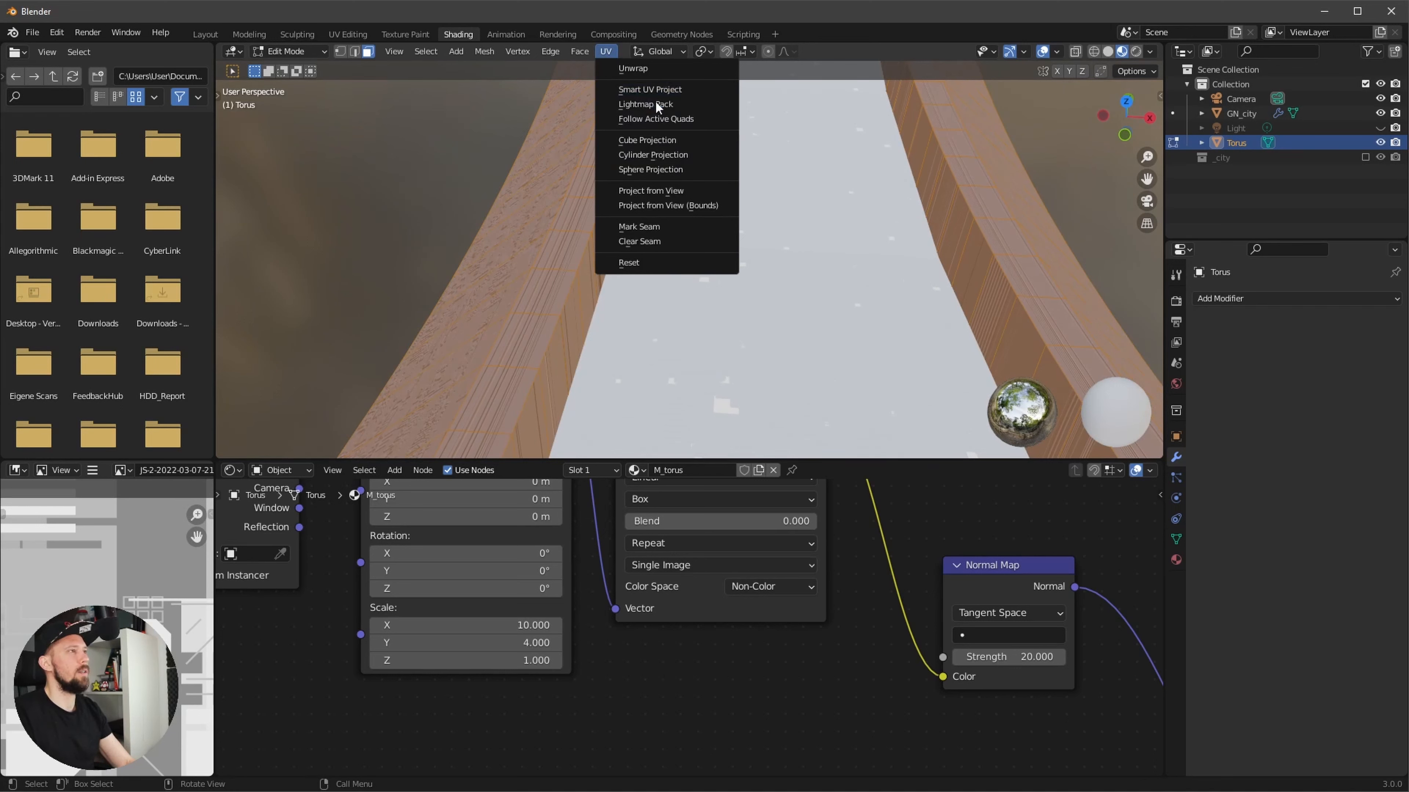
click(683, 119)
click(706, 159)
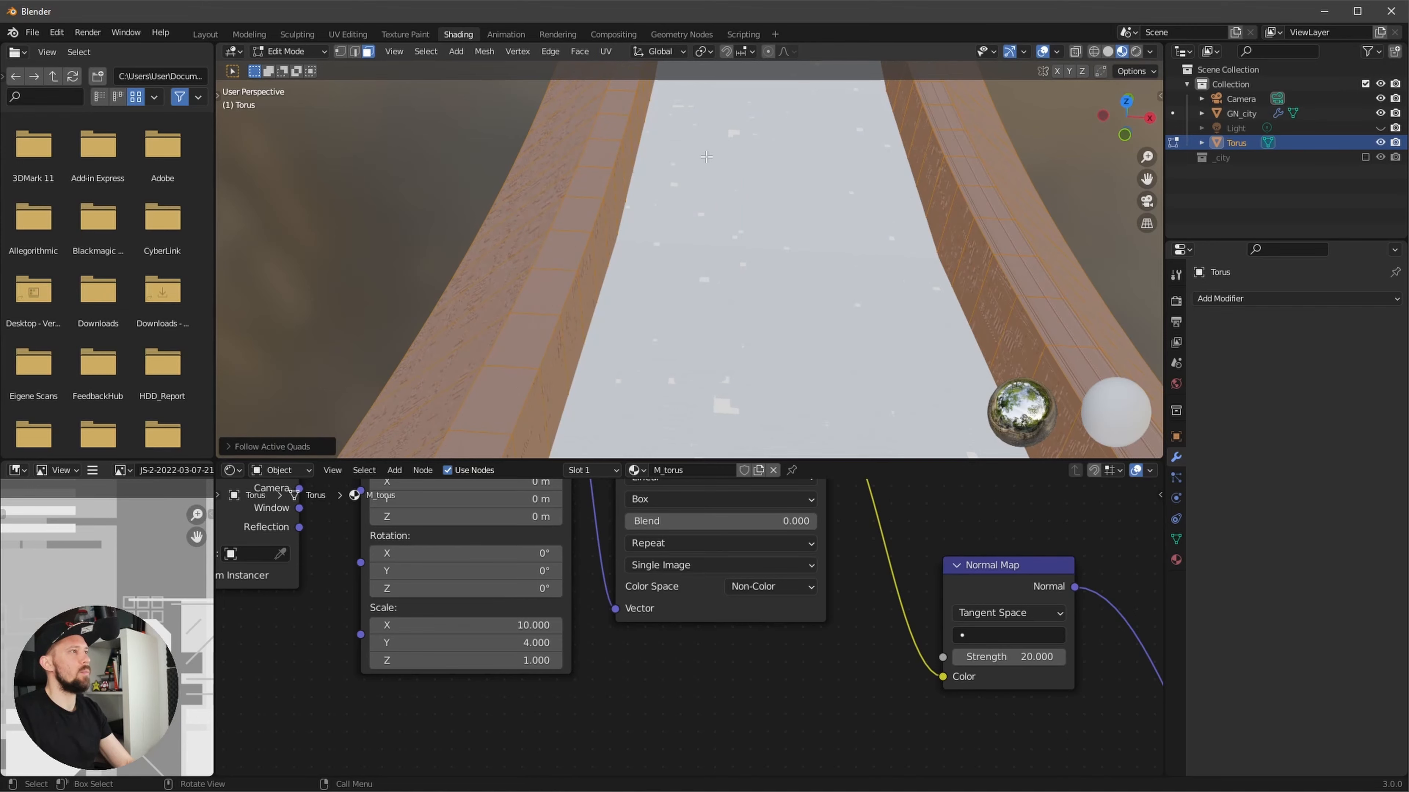
middle_drag(713, 192, 591, 375)
key(Tab)
- Add an Image Texture node above the normal texture in the torus material and assign it the existing non-normal Seamless image
scroll(814, 593, down, 14)
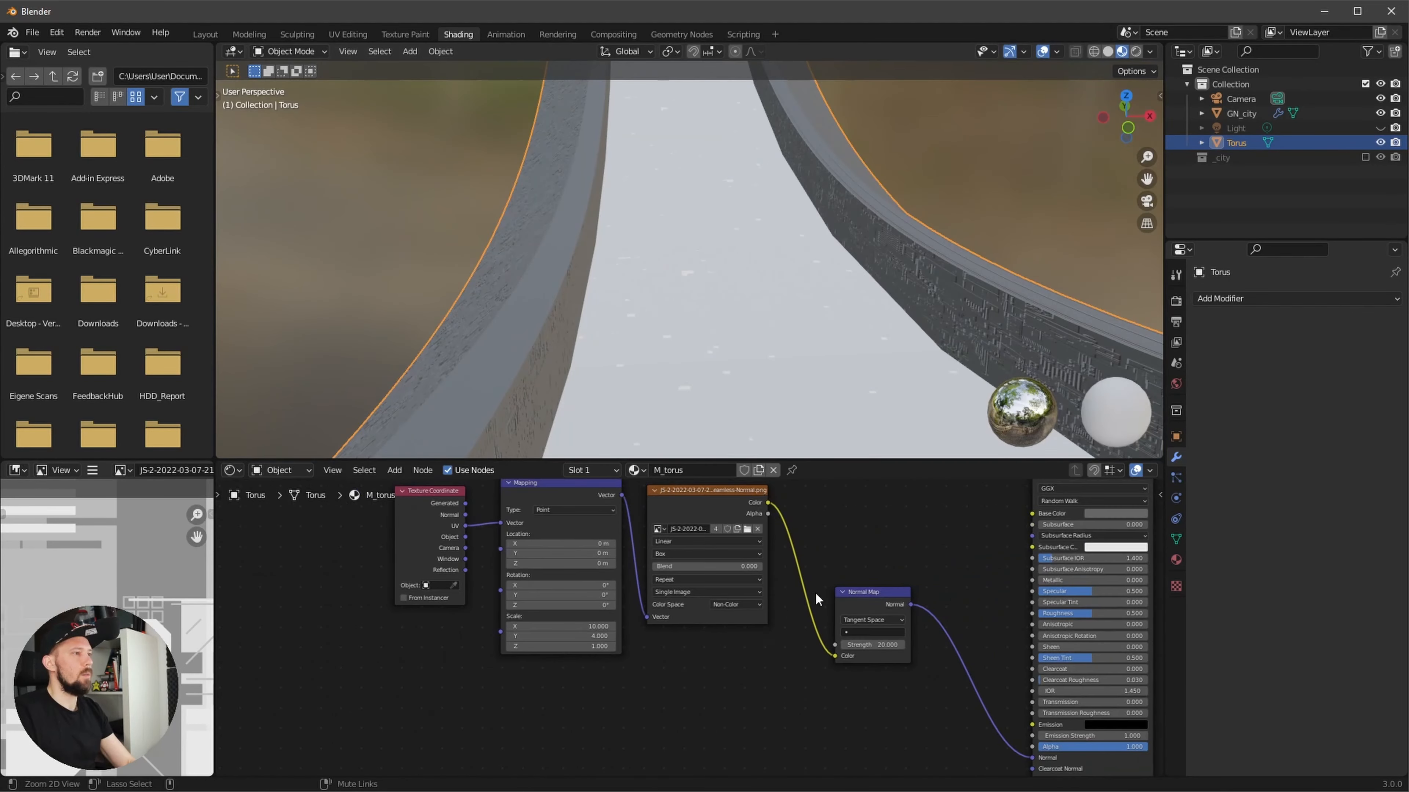
mouse_move(736, 657)
middle_down()
mouse_move(742, 642)
mouse_move(720, 680)
middle_up()
scroll(715, 685, up, 3)
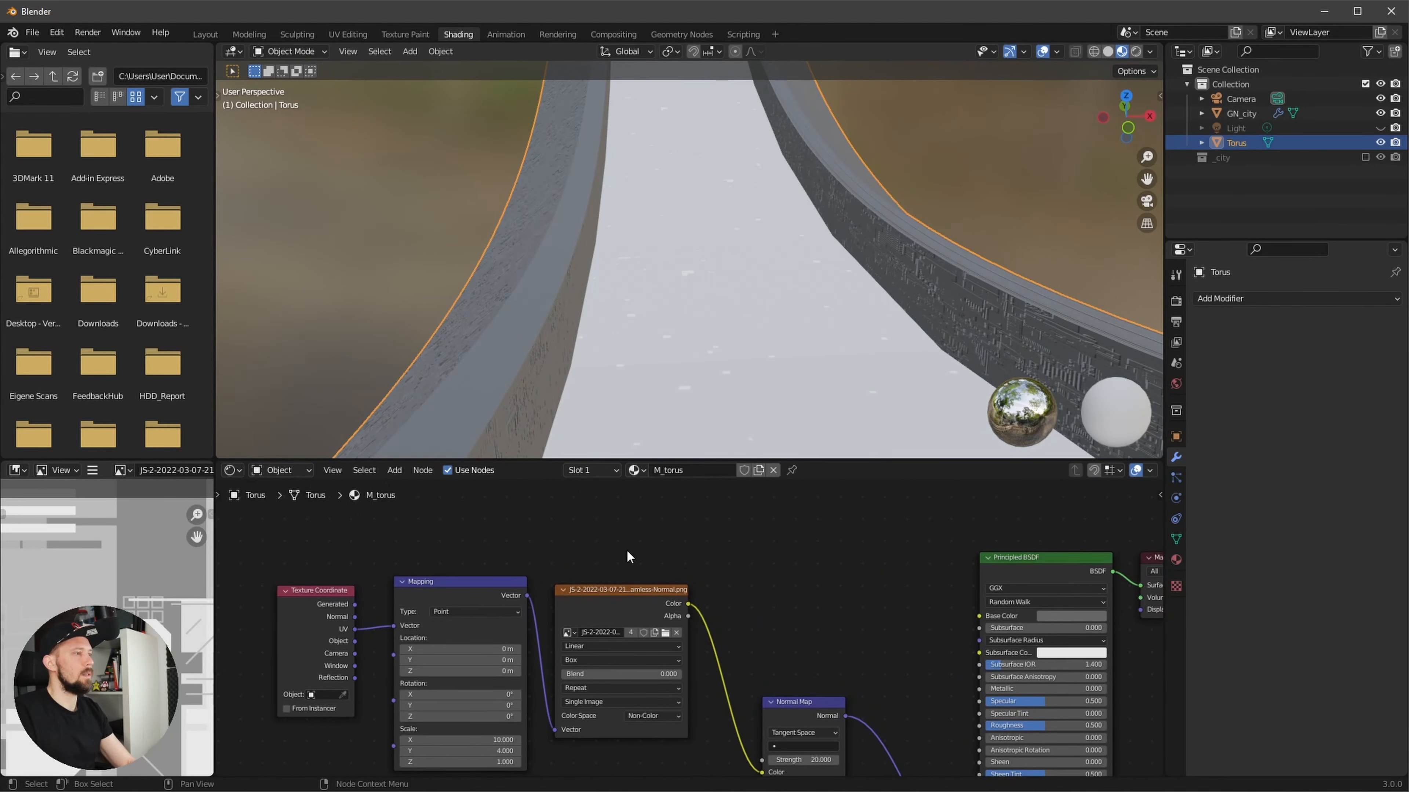
key(shift+a)
click(616, 548)
text(im)
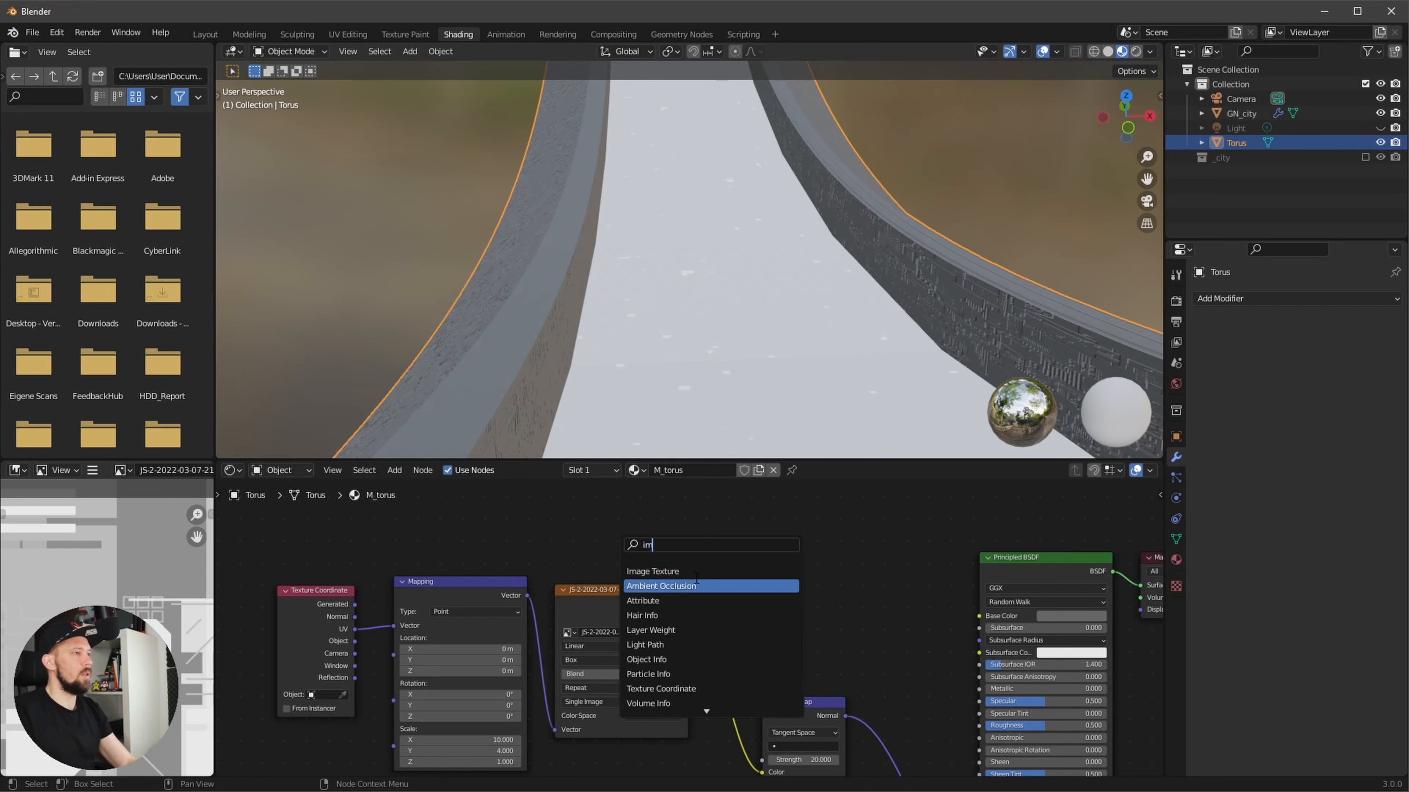
click(689, 569)
click(633, 539)
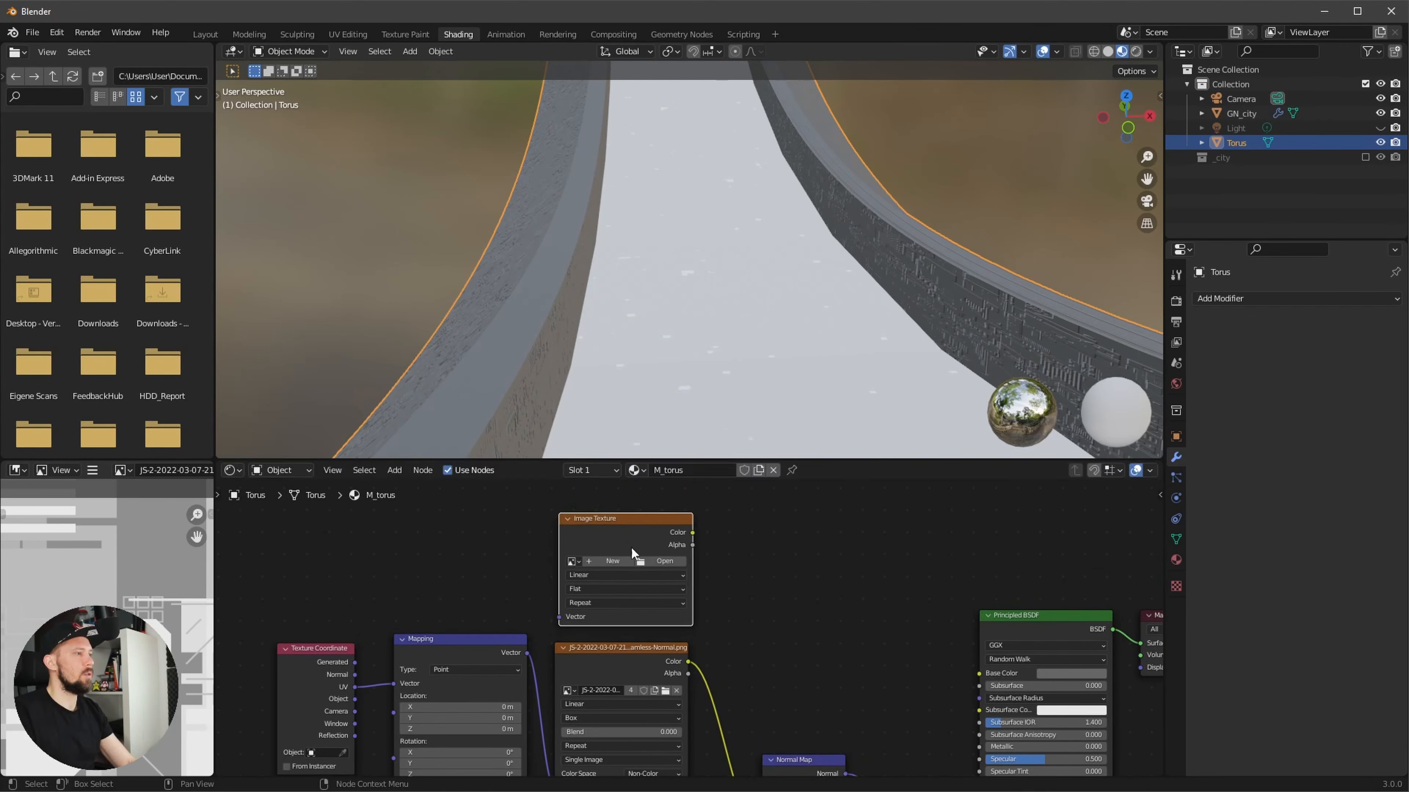
click(571, 561)
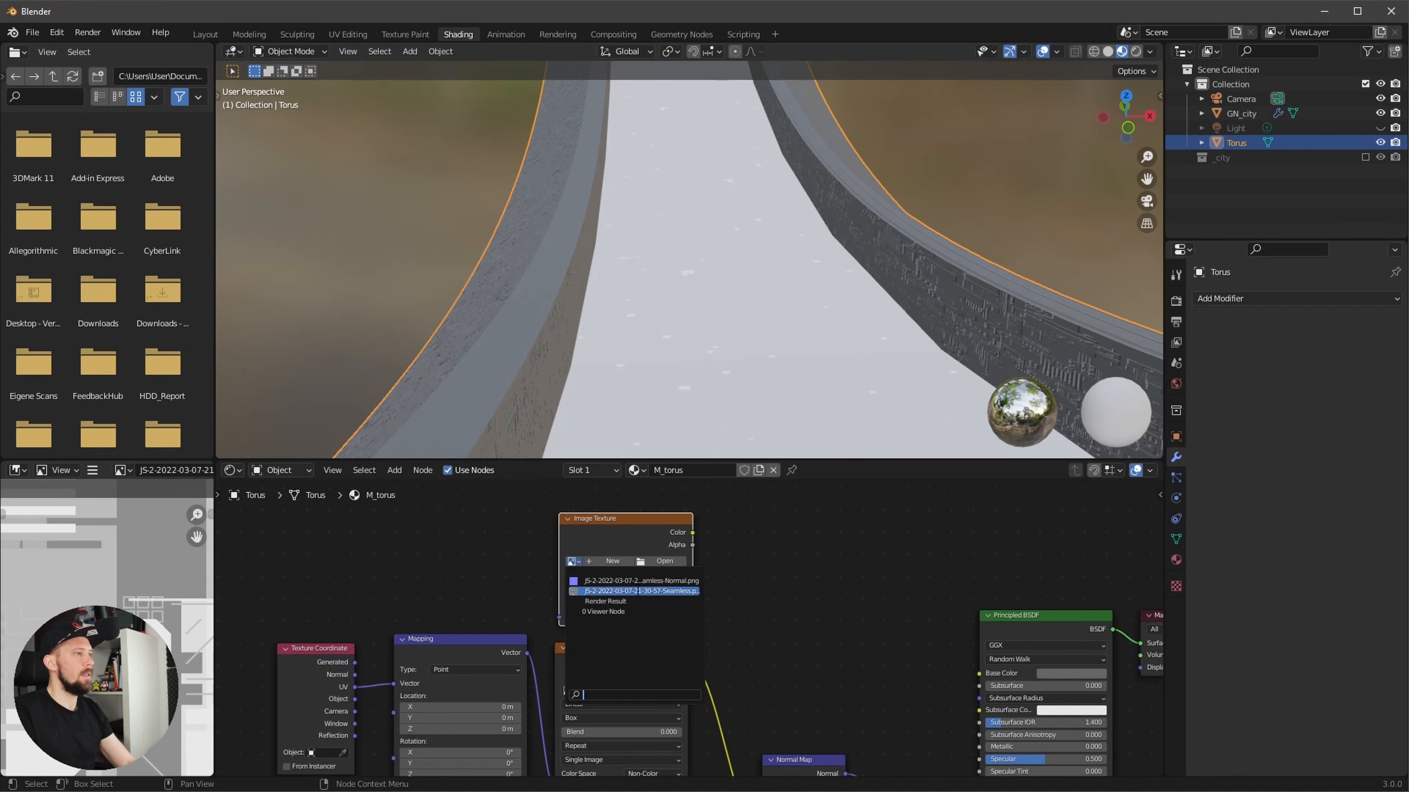
click(657, 590)
- Connect the Mapping vector to the new Seamless image texture and its color output to the Principled BSDF's Emission
middle_drag(735, 599, 790, 564)
drag(526, 608, 614, 609)
alt+drag(816, 597, 692, 562)
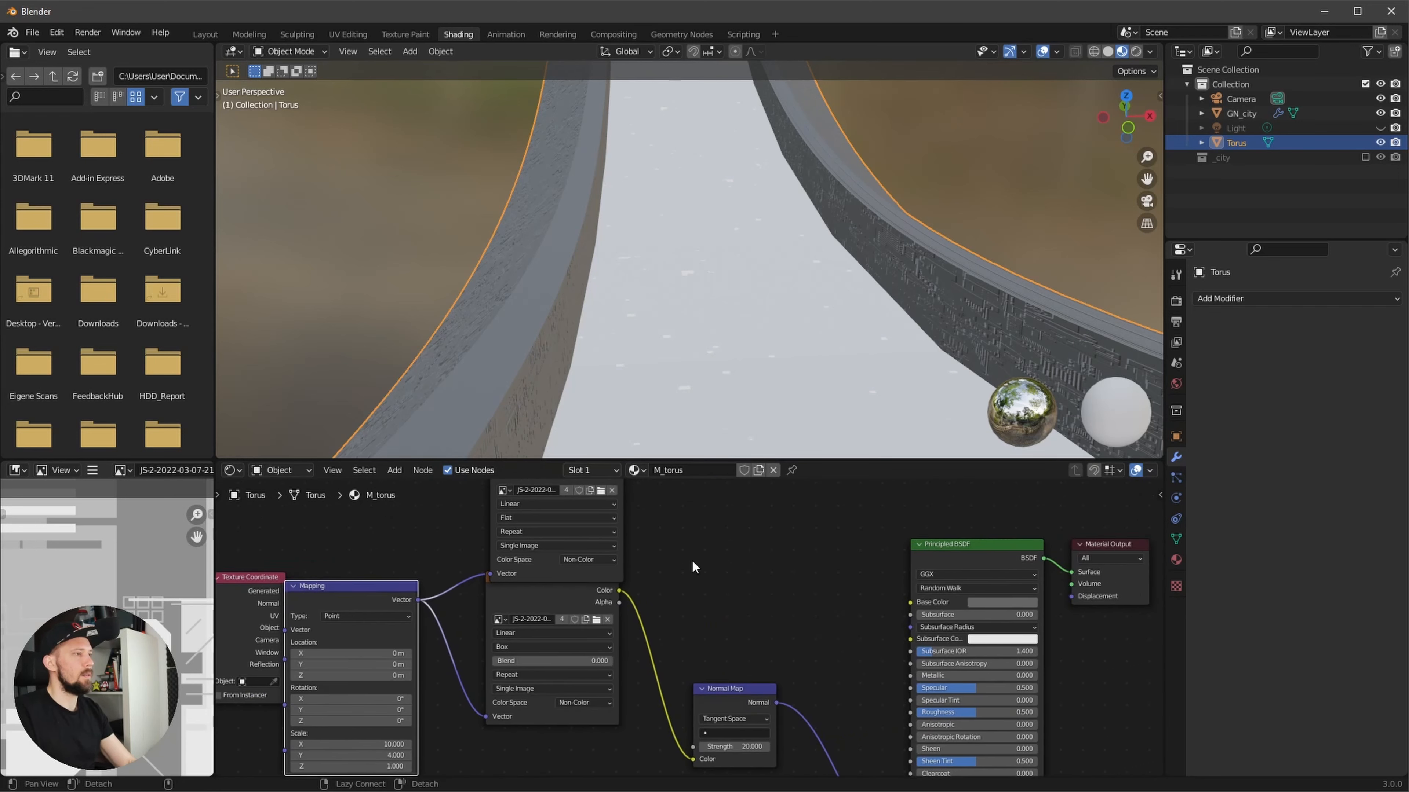
scroll(716, 577, down, 3)
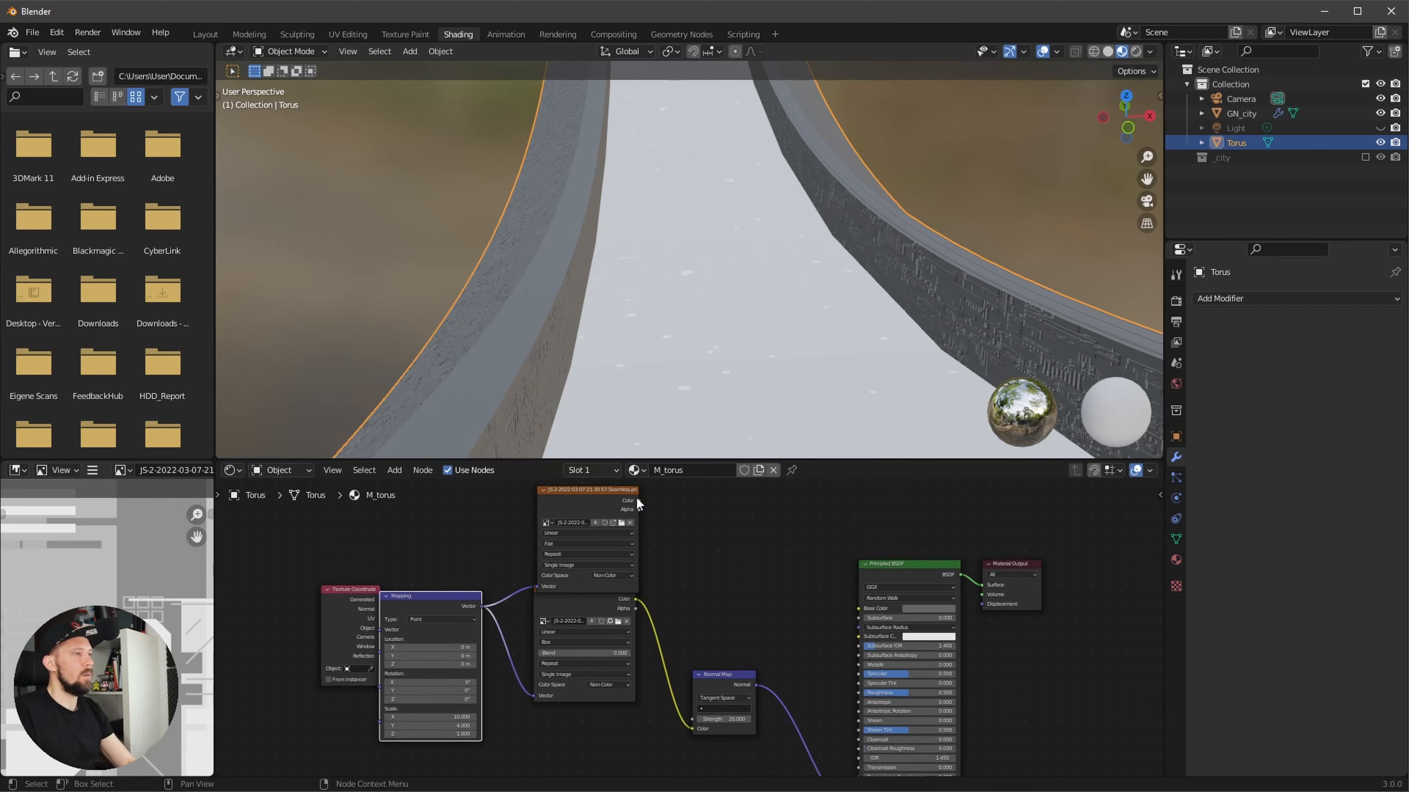
drag(638, 500, 772, 648)
ctrl+alt+drag(771, 649, 709, 693)
mouse_move(575, 505)
mouse_down()
mouse_move(698, 668)
mouse_move(733, 745)
mouse_move(747, 732)
mouse_up()
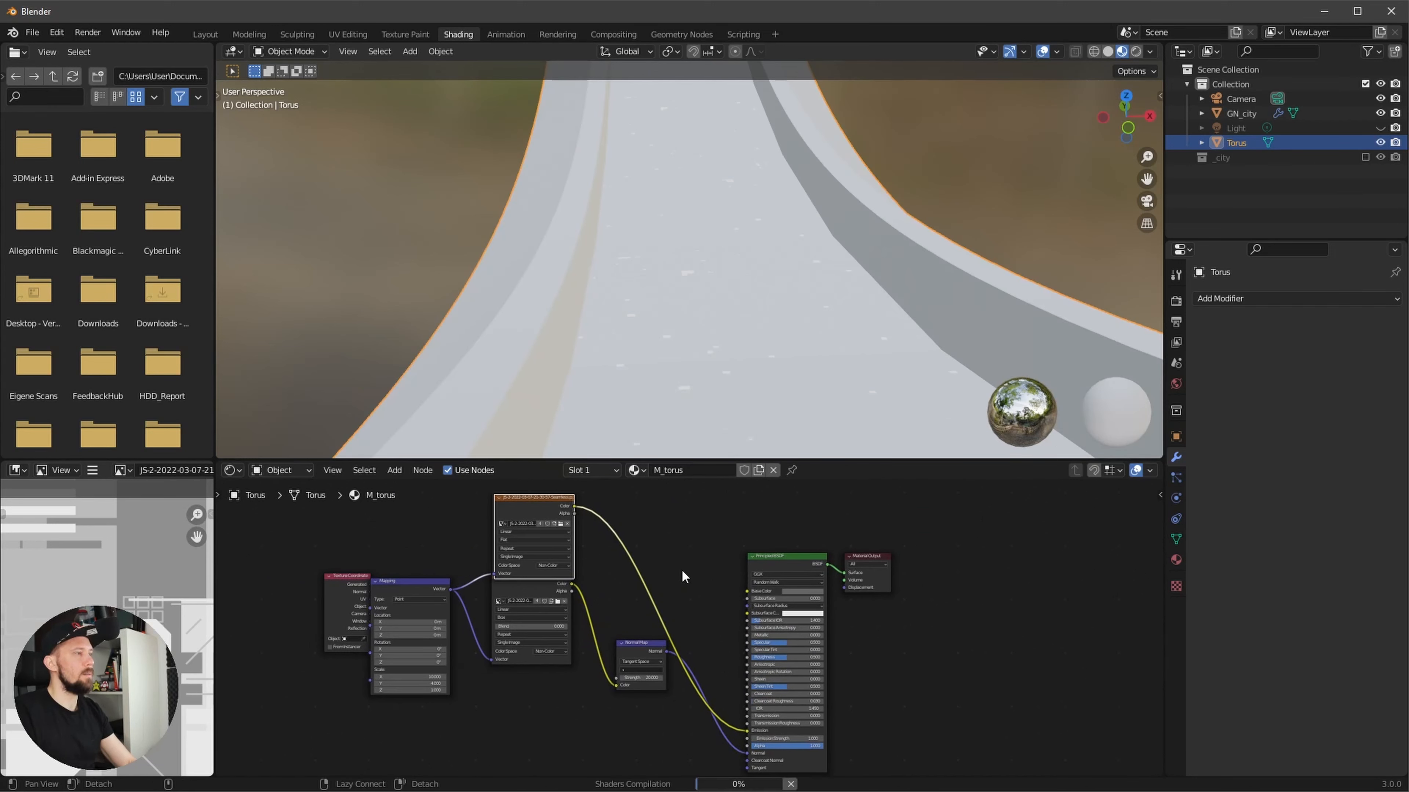
- Insert a ColorRamp between the Seamless texture and Emission, and move its black stop to about 0.827
key(shift+a)
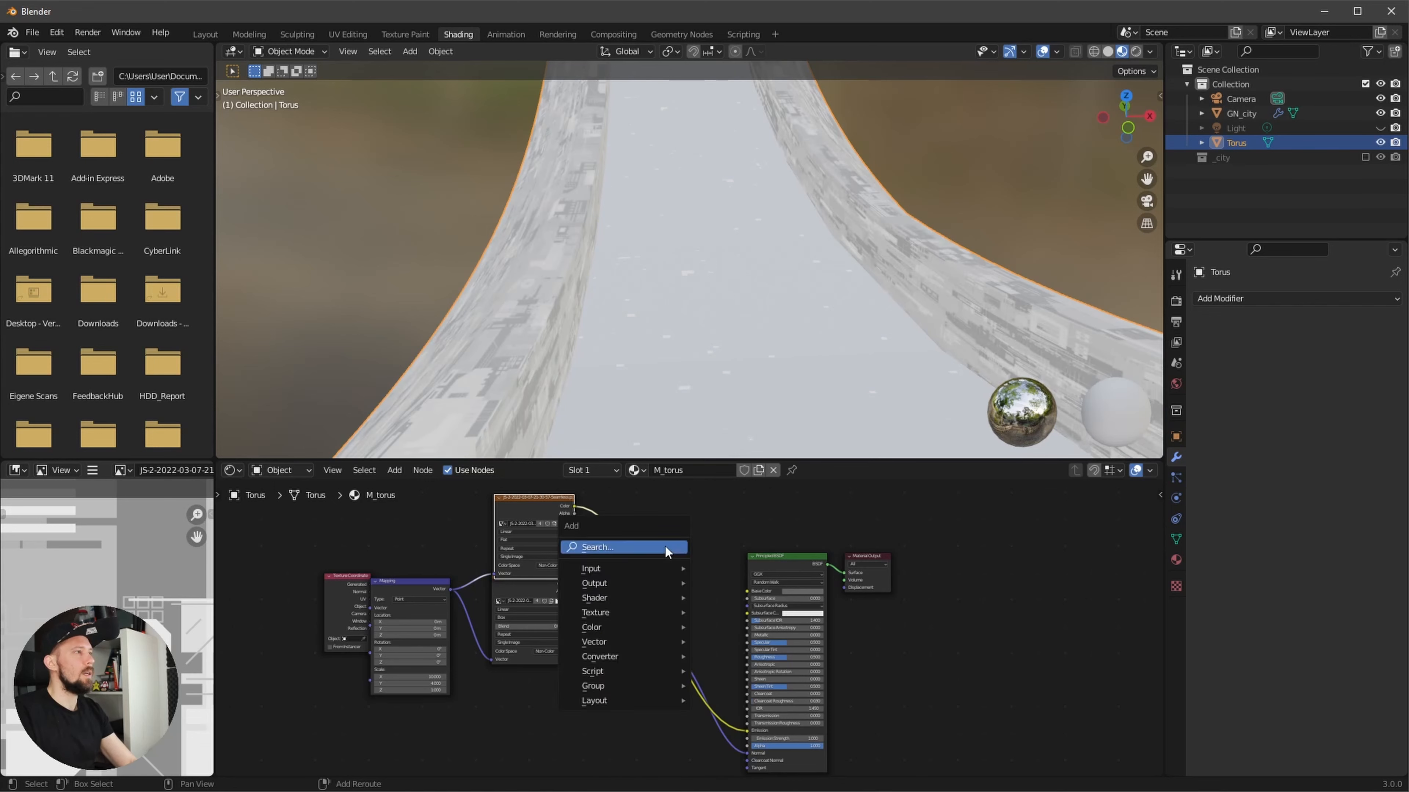
text(ramp)
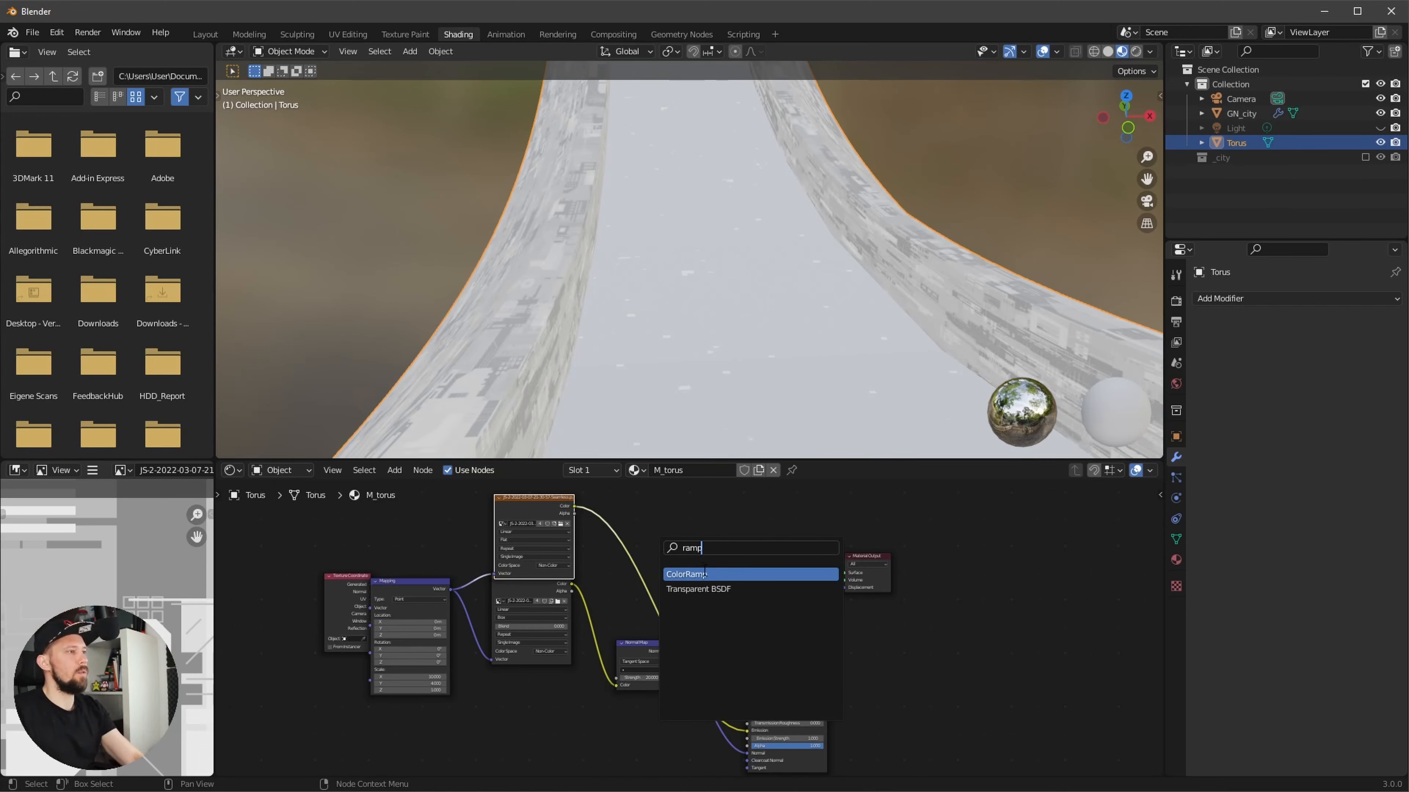
key(Return)
click(682, 625)
mouse_move(678, 625)
middle_down()
mouse_move(802, 595)
mouse_move(673, 646)
middle_up()
ctrl+middle_drag(693, 633, 908, 556)
drag(580, 583, 687, 585)
middle_drag(586, 381, 745, 364)
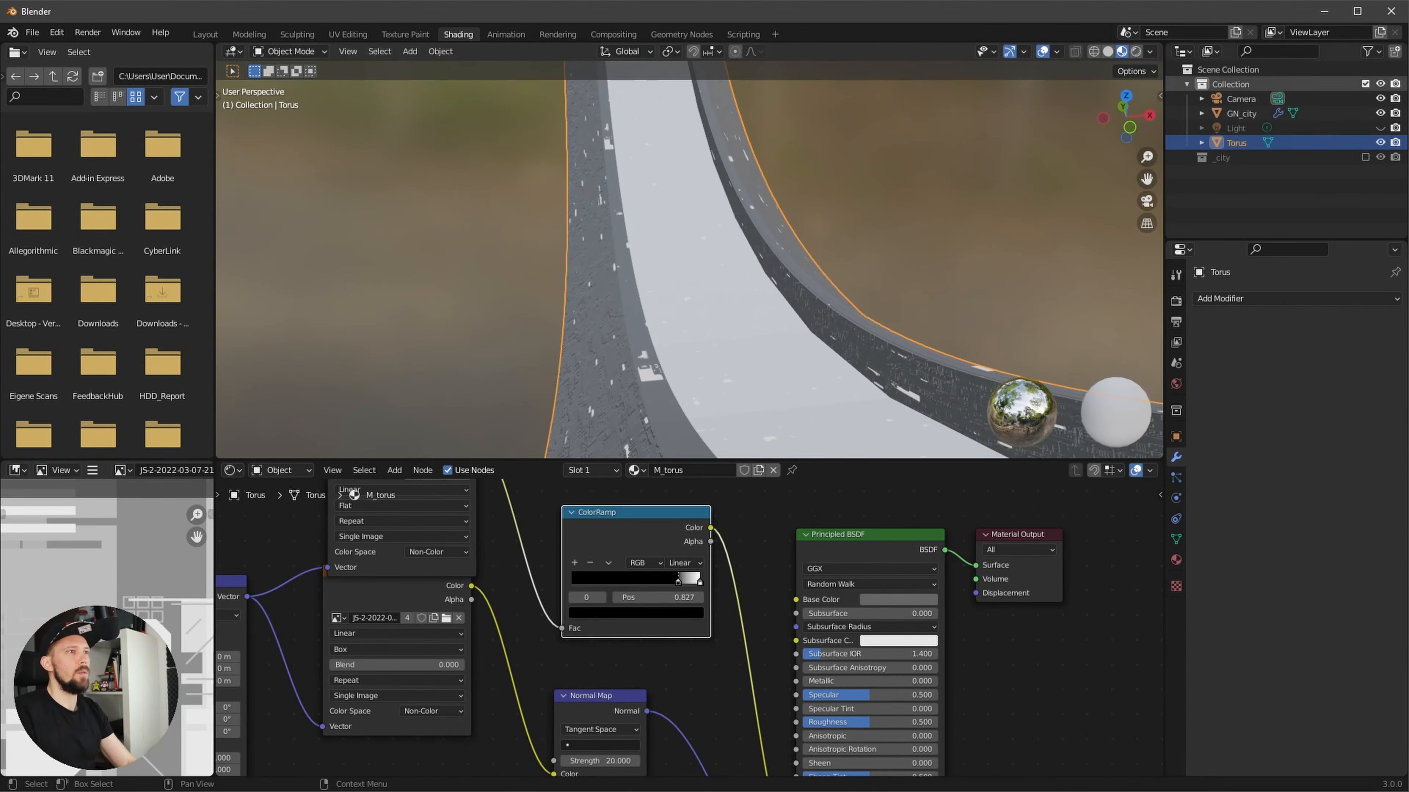
- Brighten the Principled BSDF's base color to pure white with a value of 1.000
click(899, 599)
drag(965, 491, 968, 411)
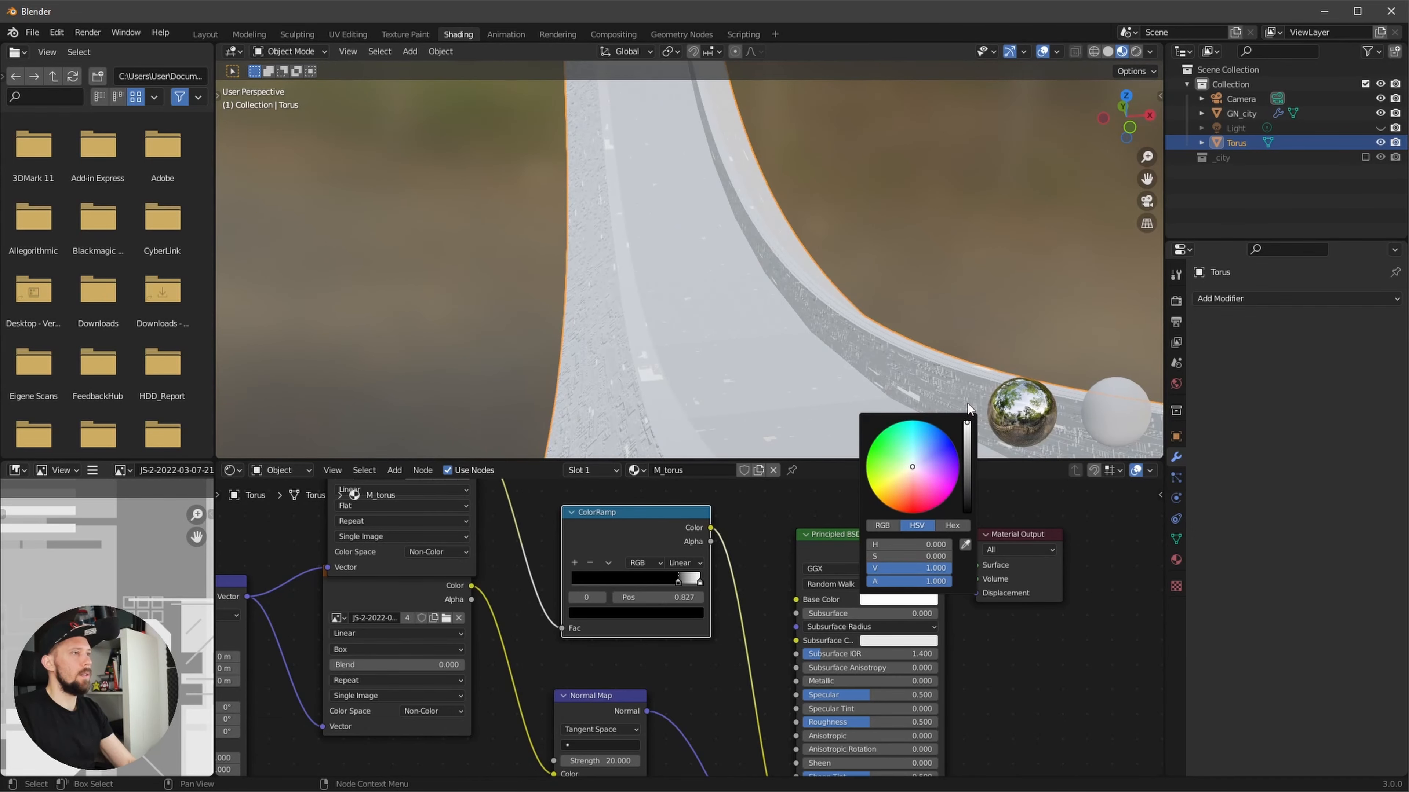
middle_drag(750, 388, 768, 422)
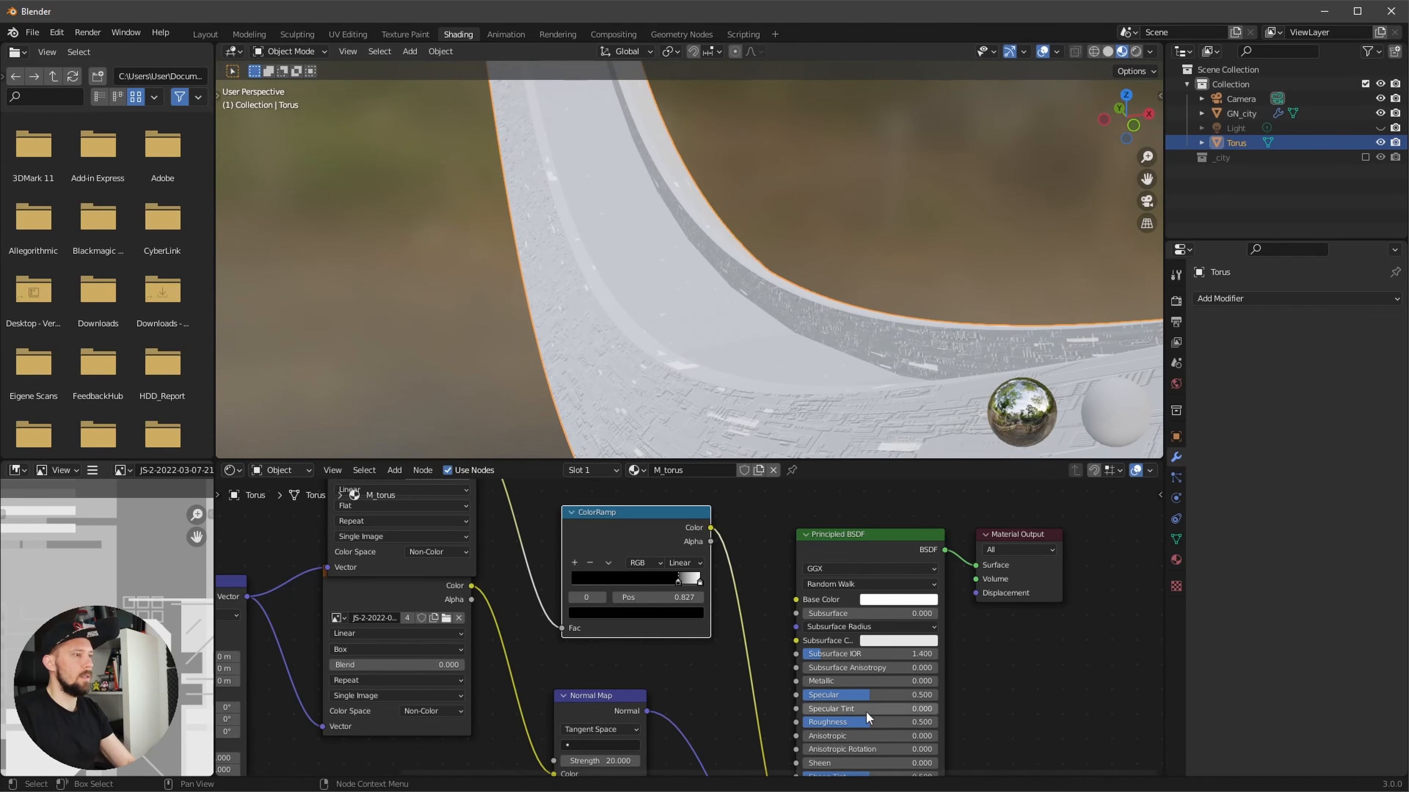
- Lower the Principled BSDF's roughness to about 0.232 and preview the ring and city in Rendered shading
drag(859, 721, 852, 721)
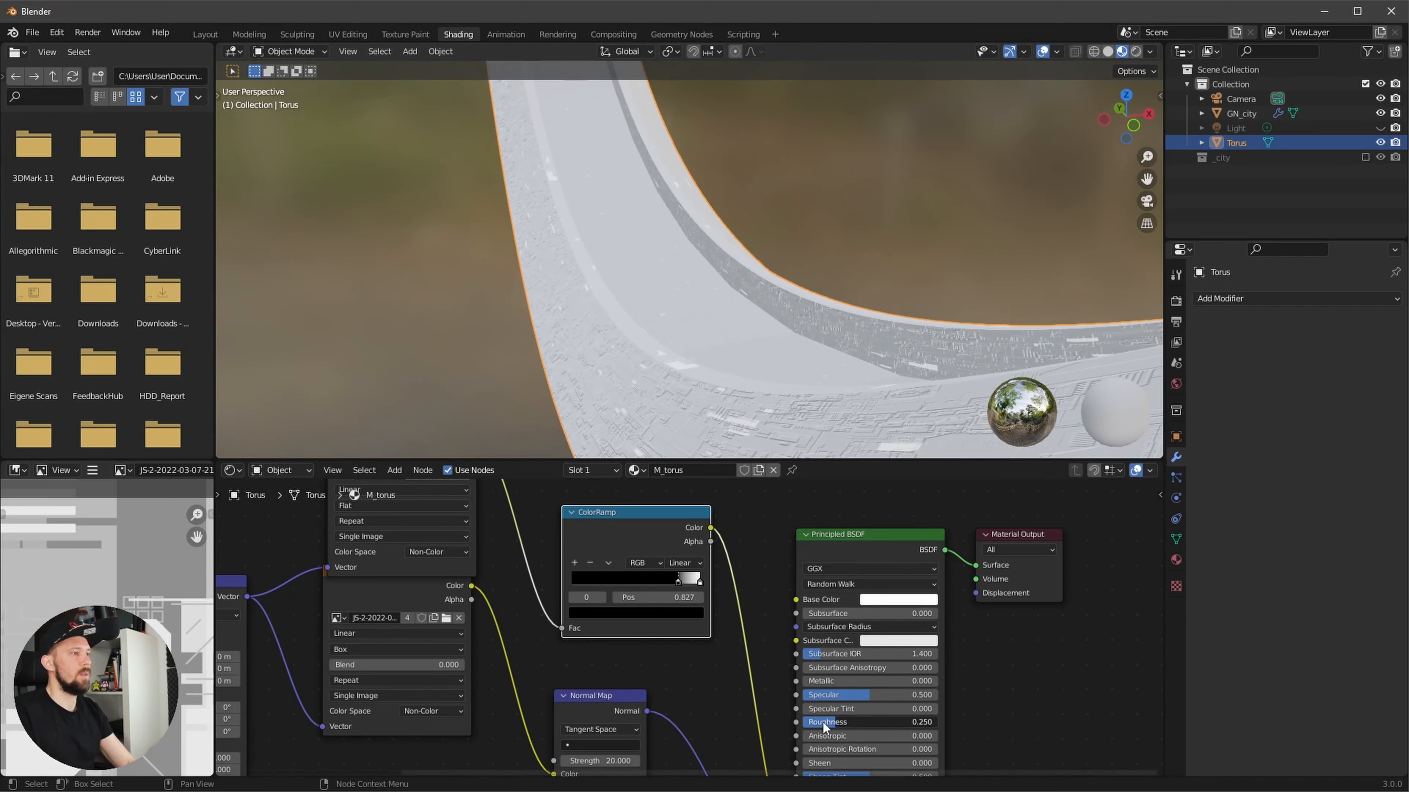
key(z)
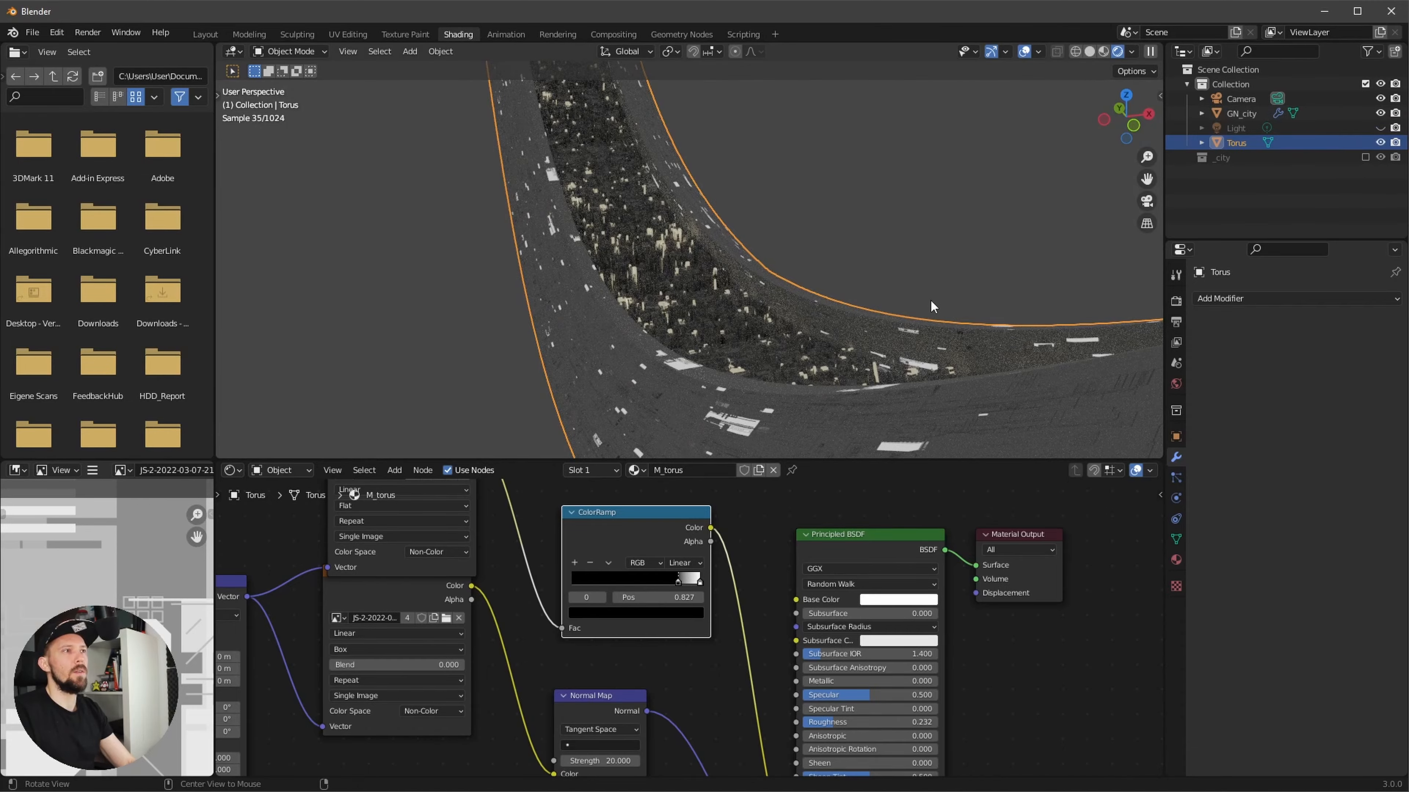
middle_drag(930, 300, 981, 333)
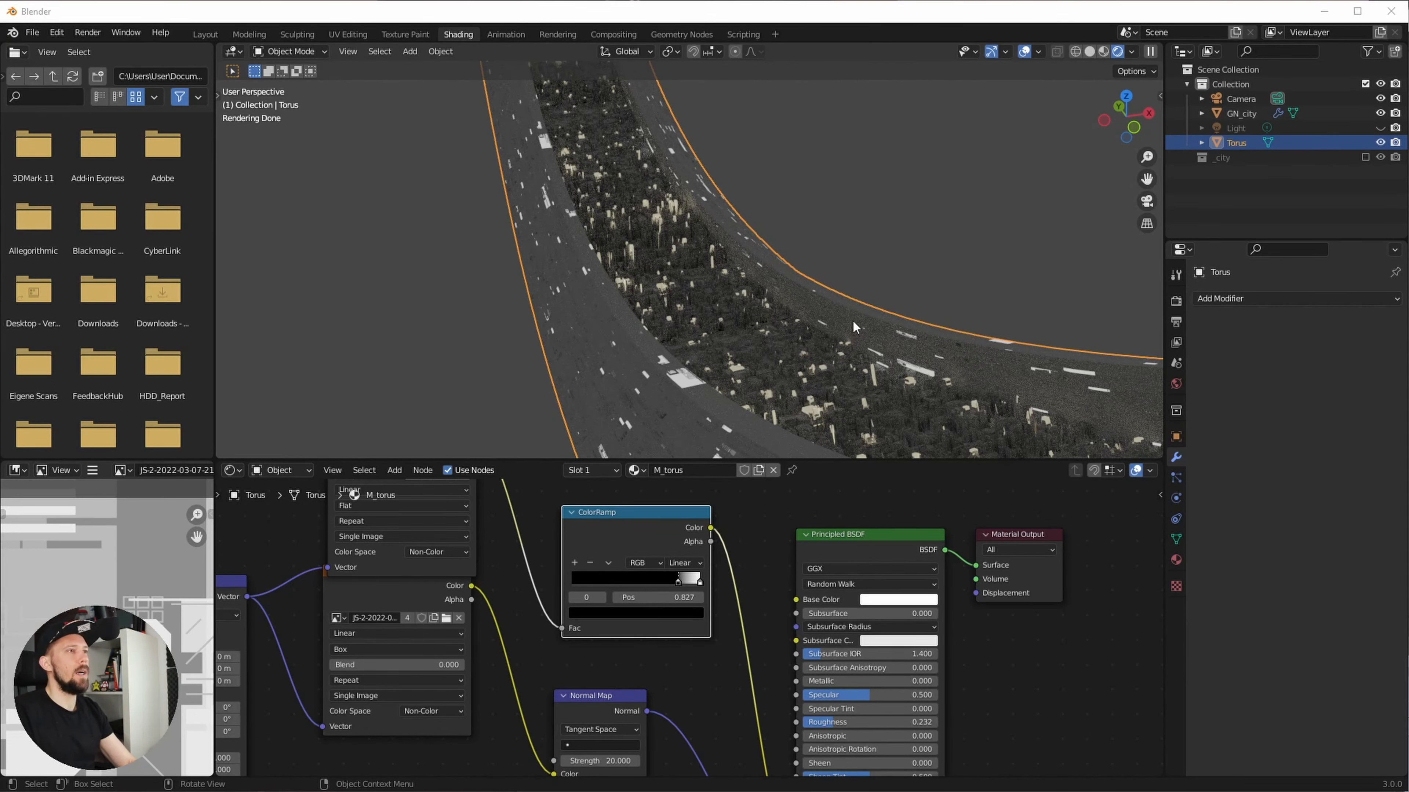
- Set the camera's X location to 0 m and look through the camera
click(1258, 98)
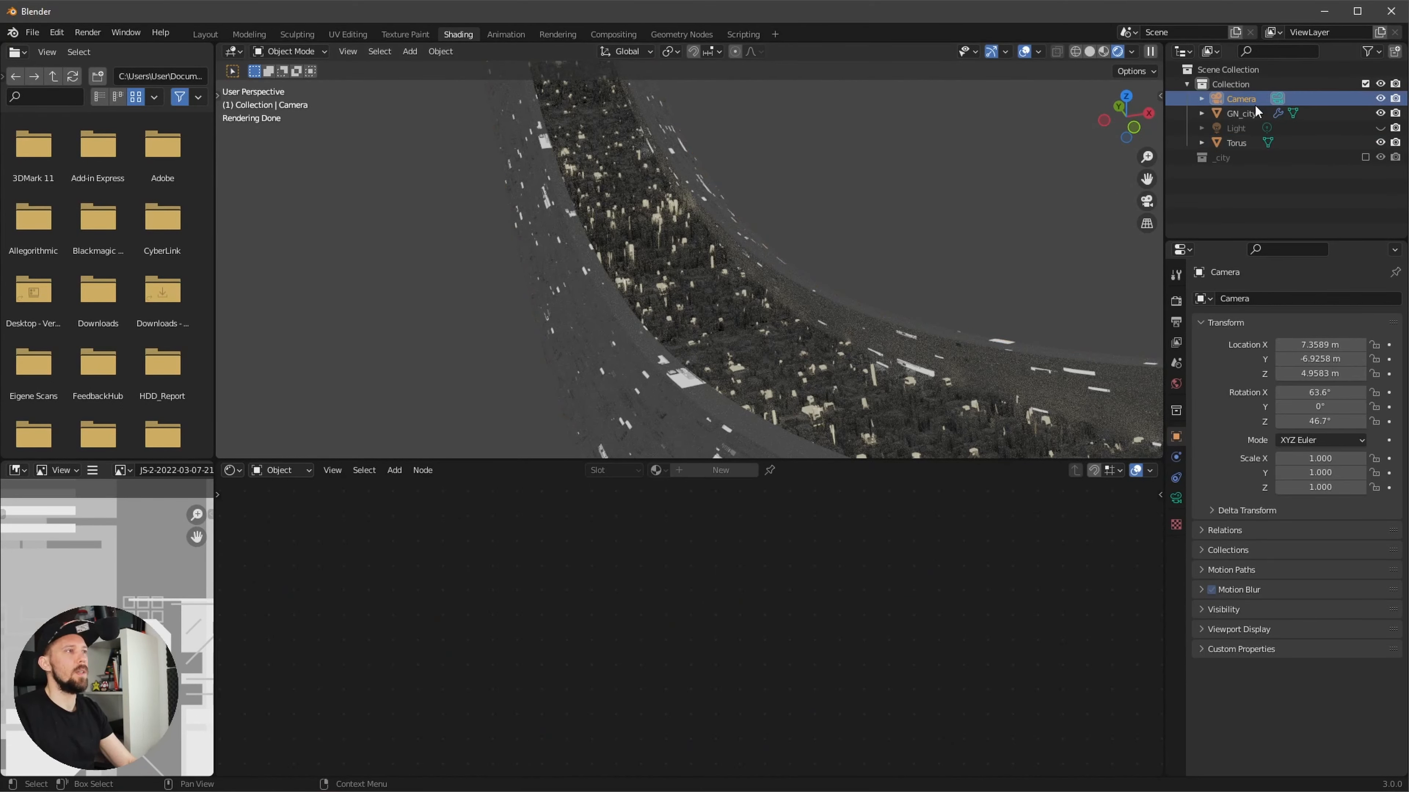
key(alt+Tab)
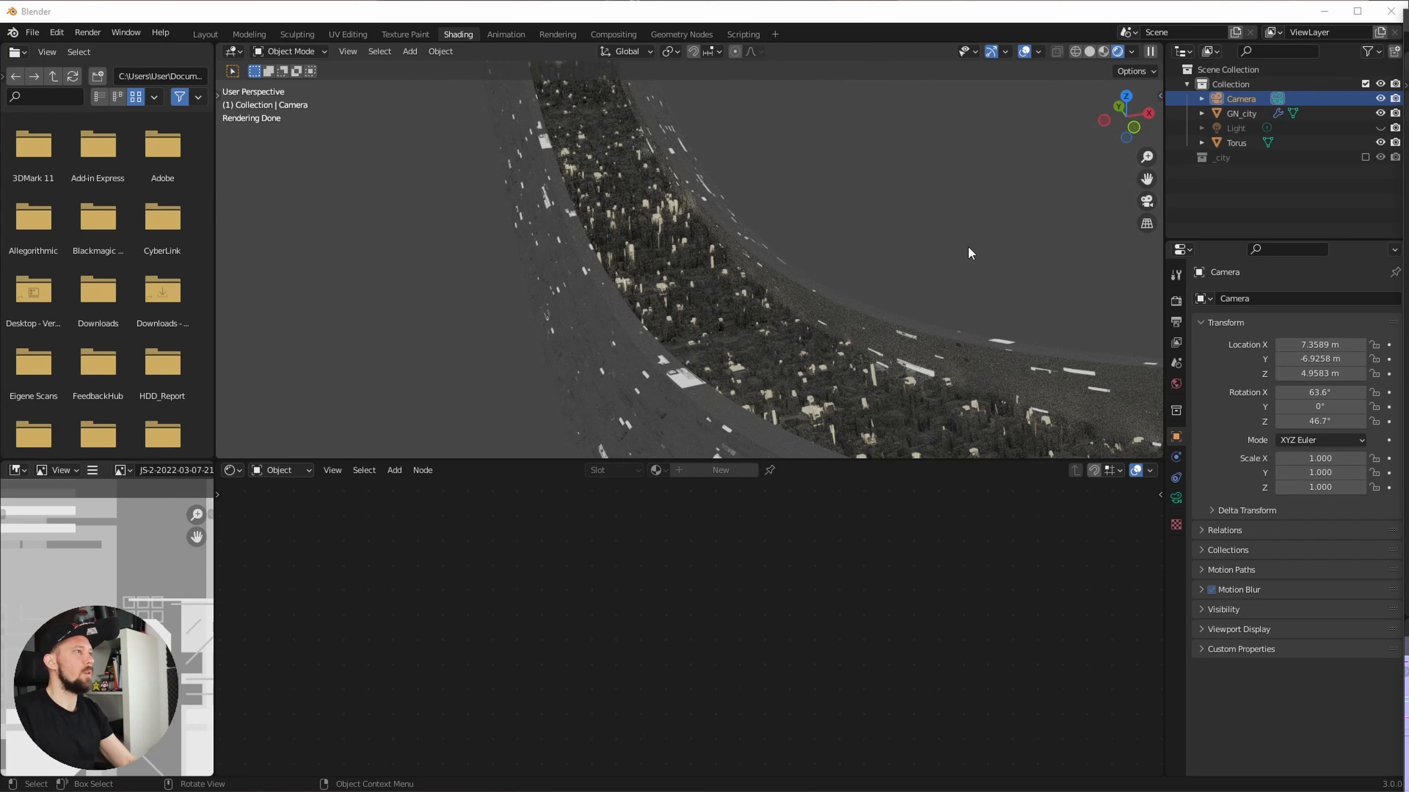
click(1238, 98)
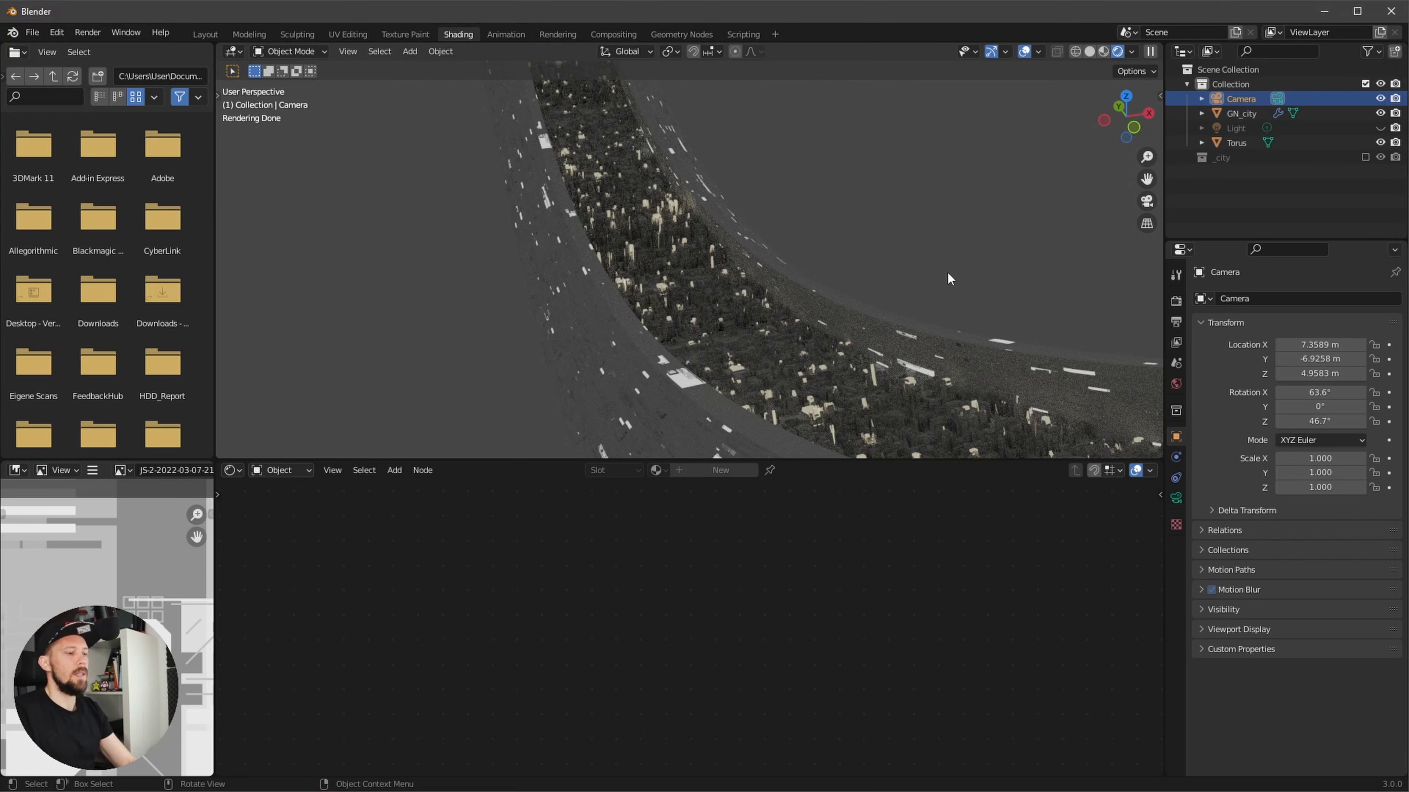
key(n)
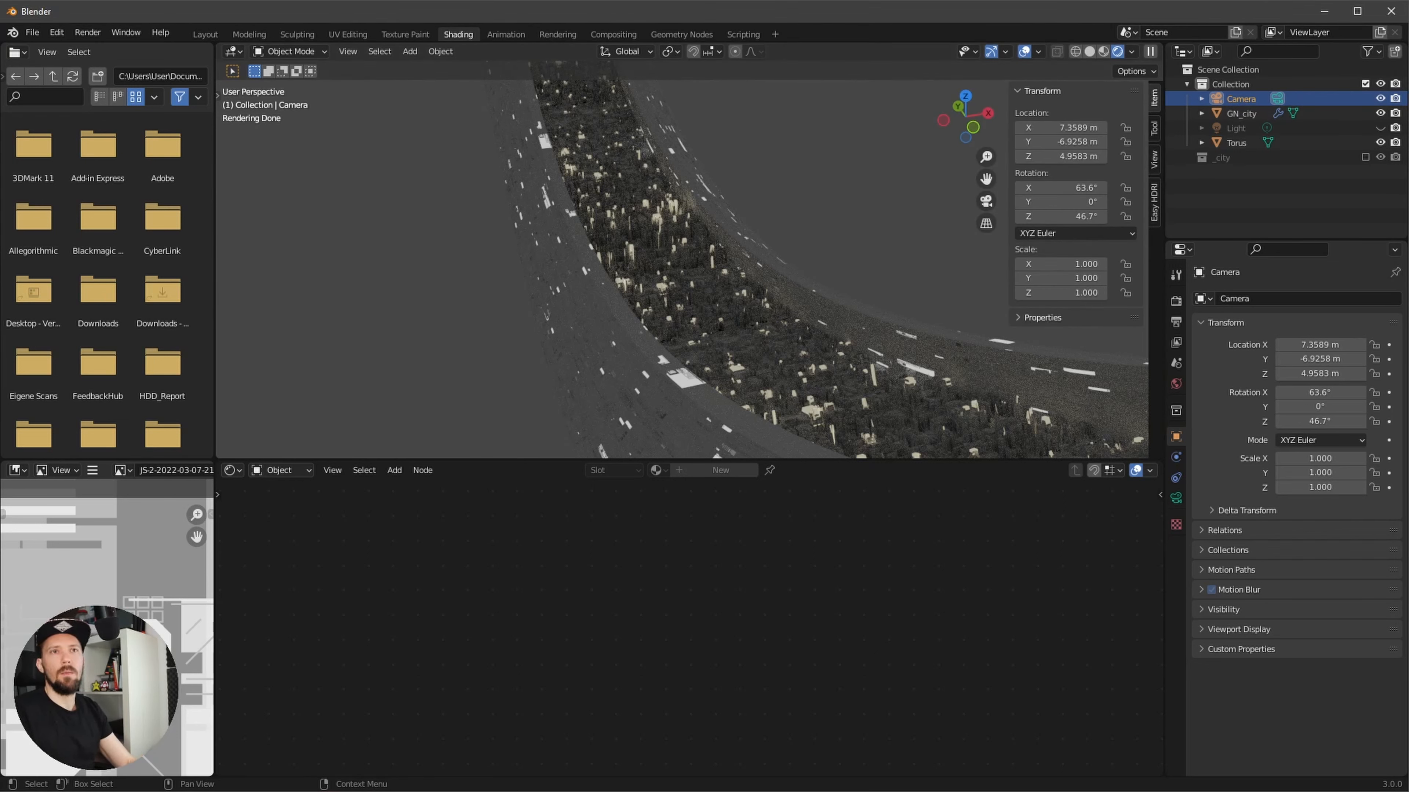
key(alt+Tab)
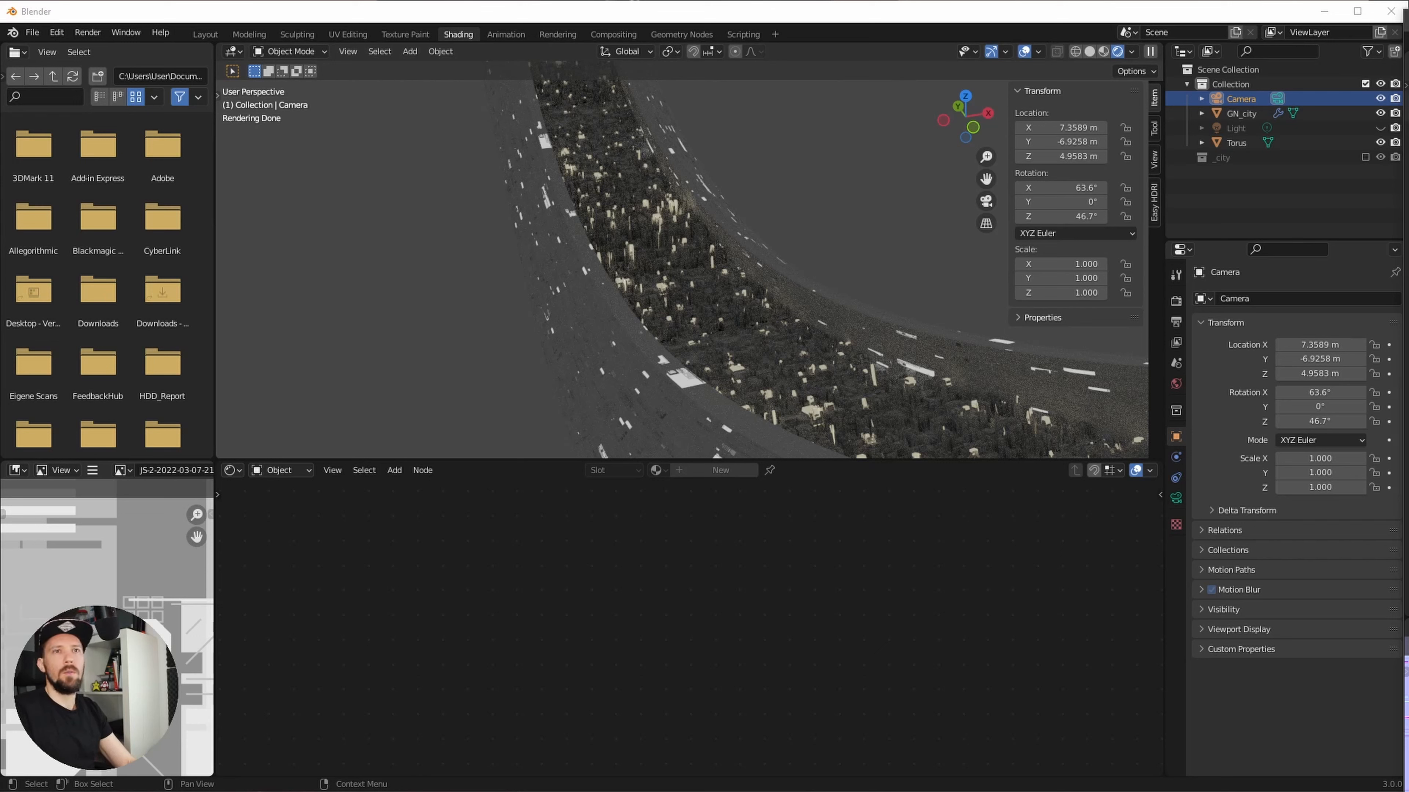
click(1076, 127)
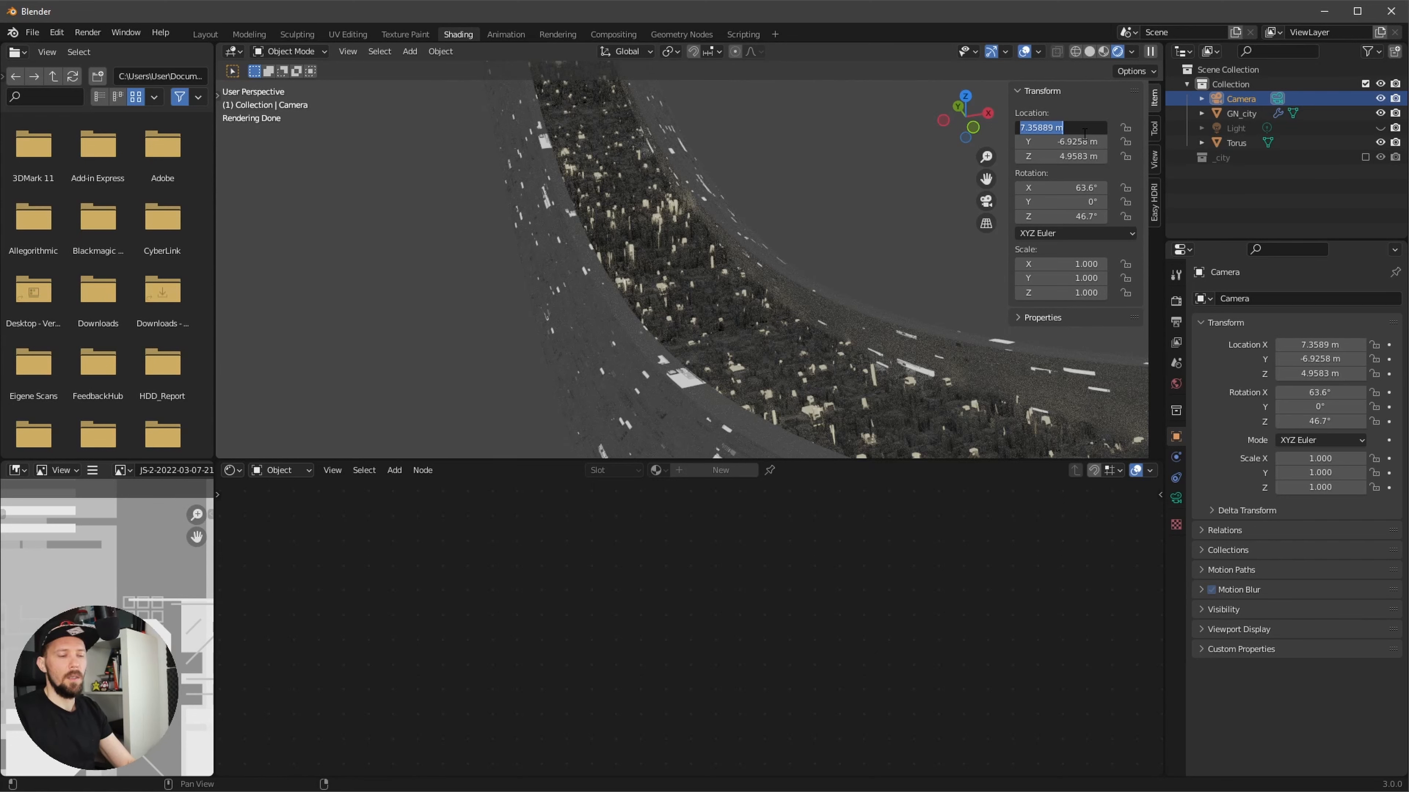
text(0)
key(Return)
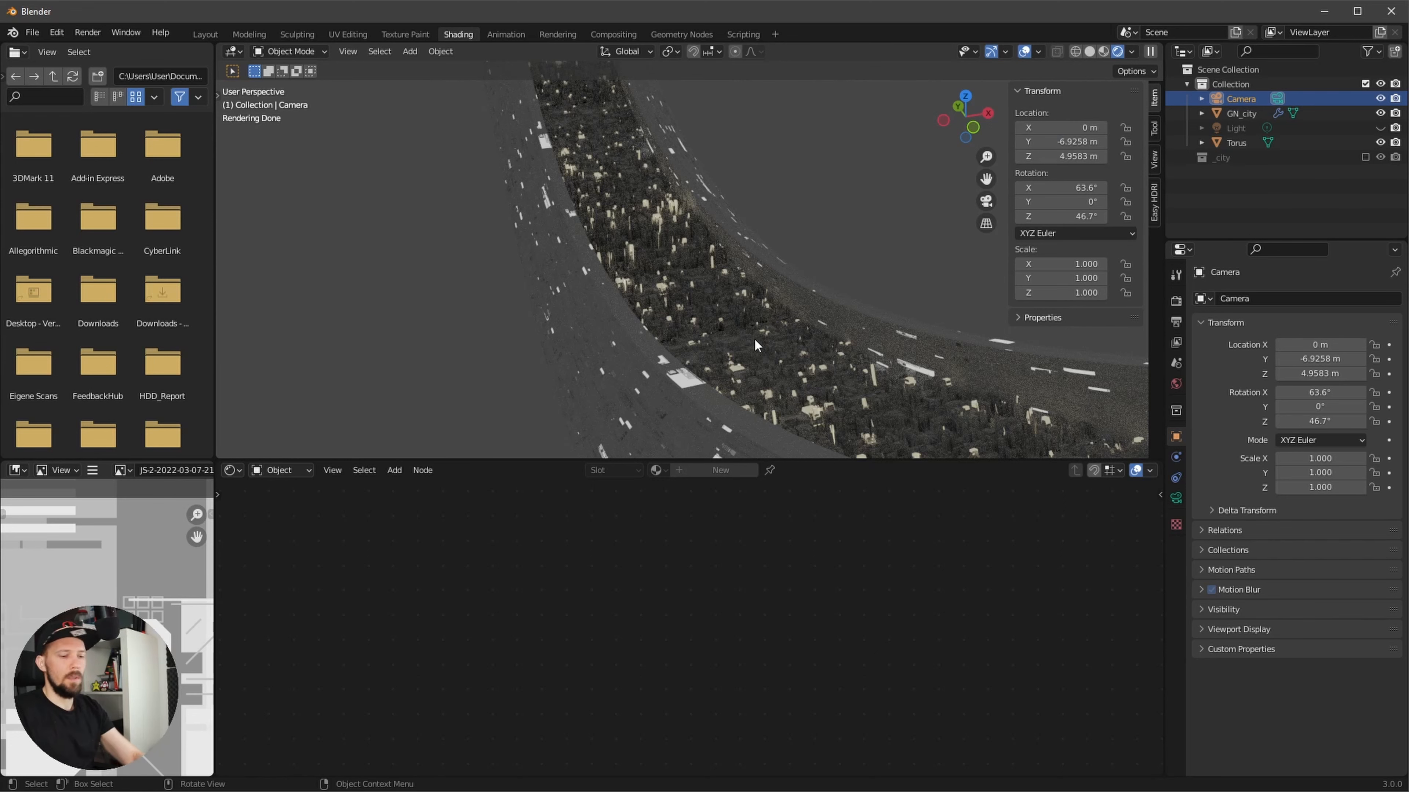
key(KP_0)
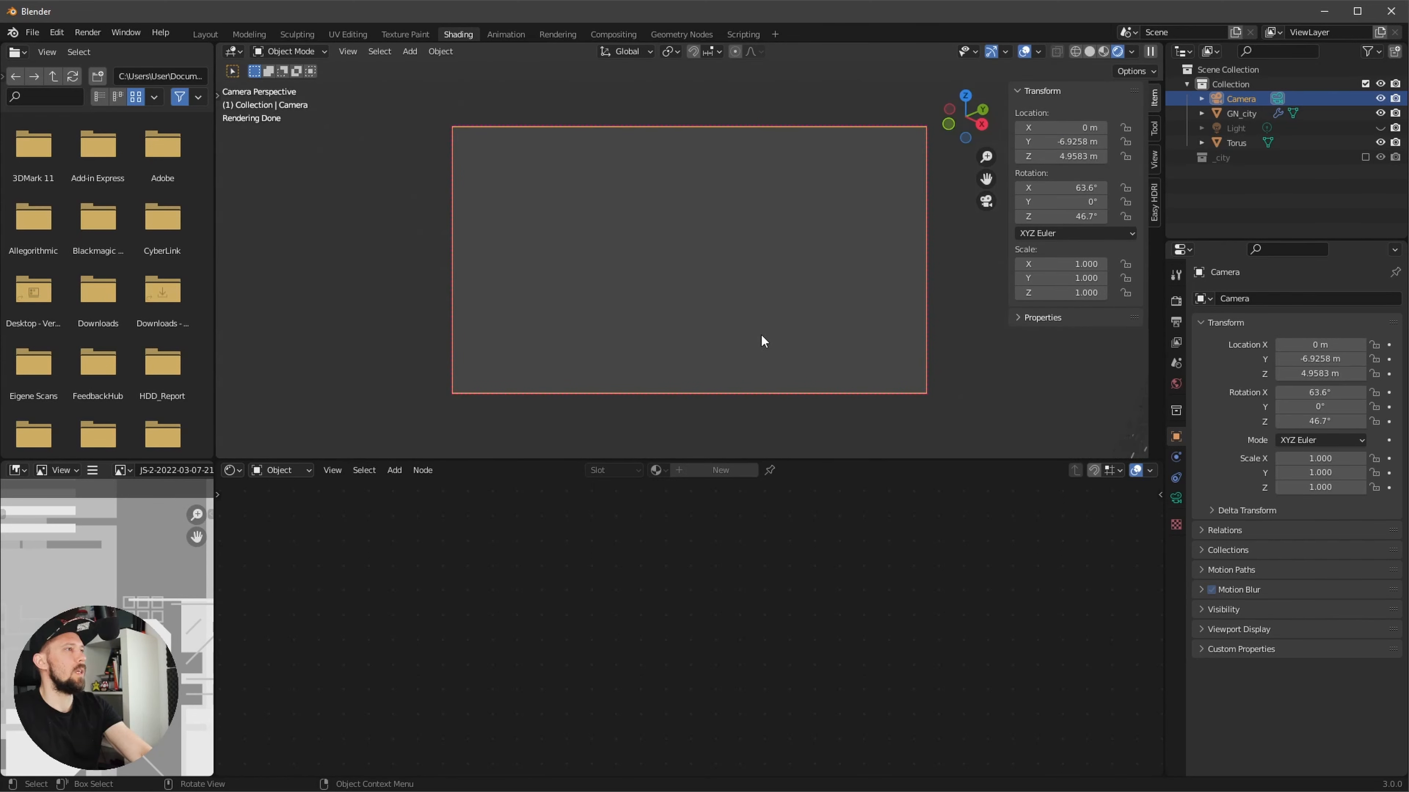
- Set the camera's Y location to 7 m and its Z location to -18 m
click(1077, 141)
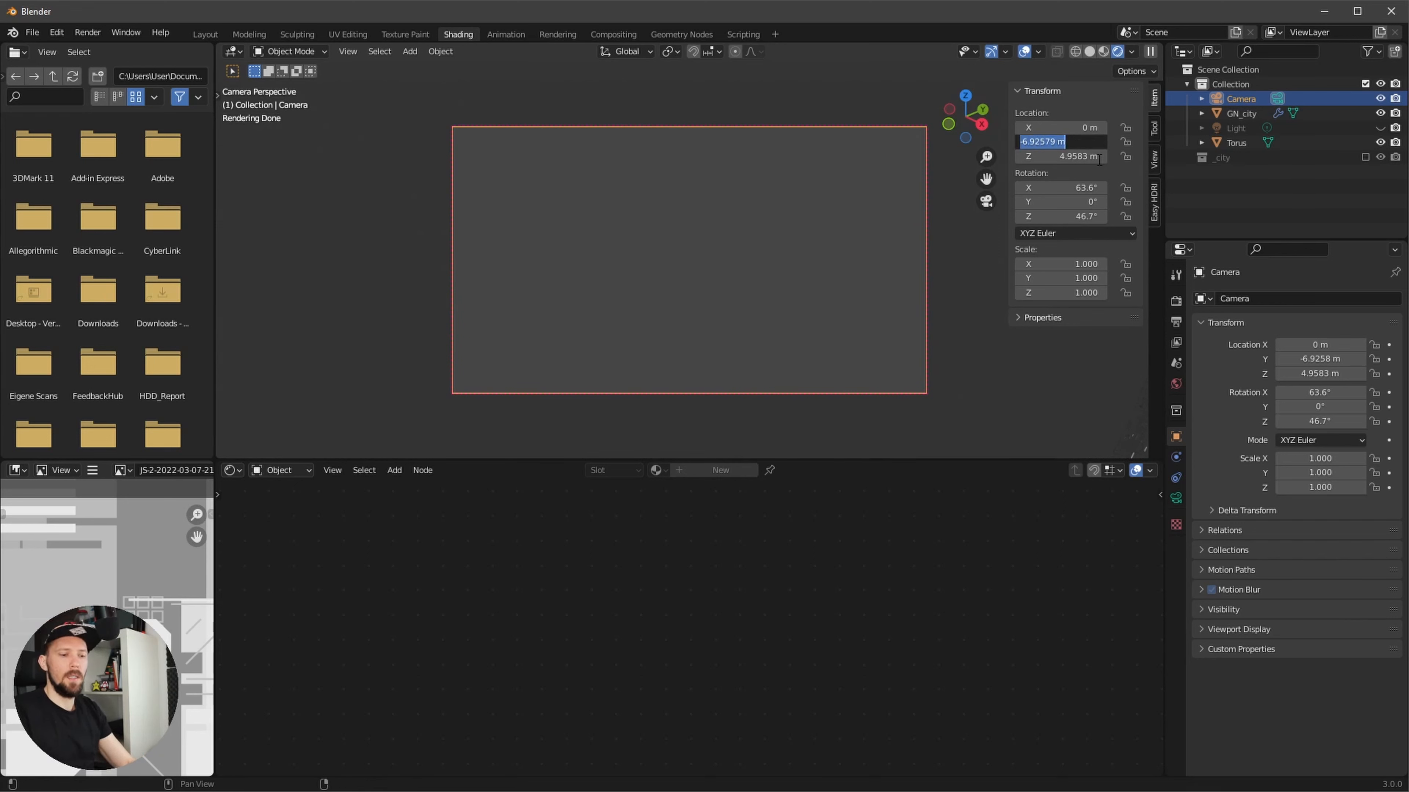
text(7)
key(Return)
click(1076, 156)
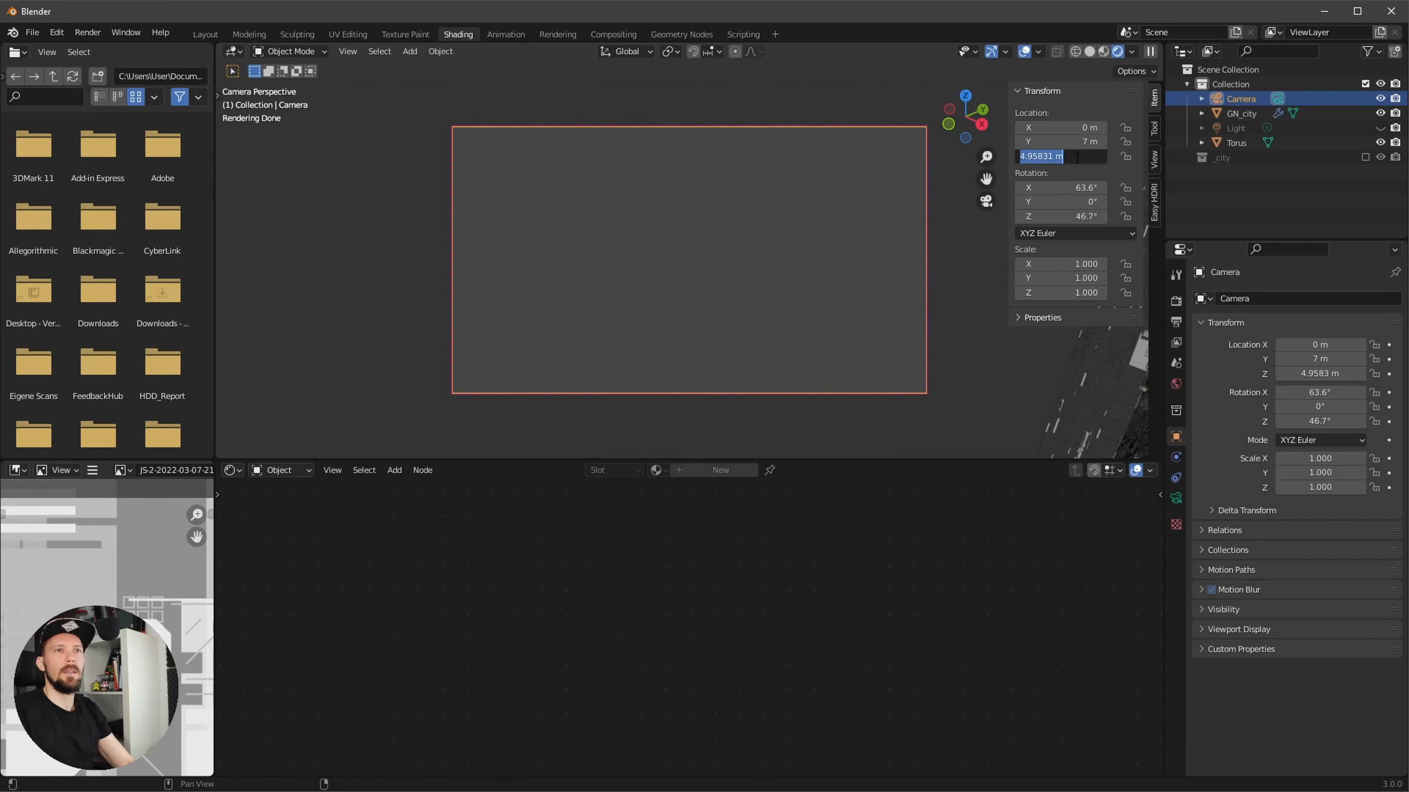
key(Return)
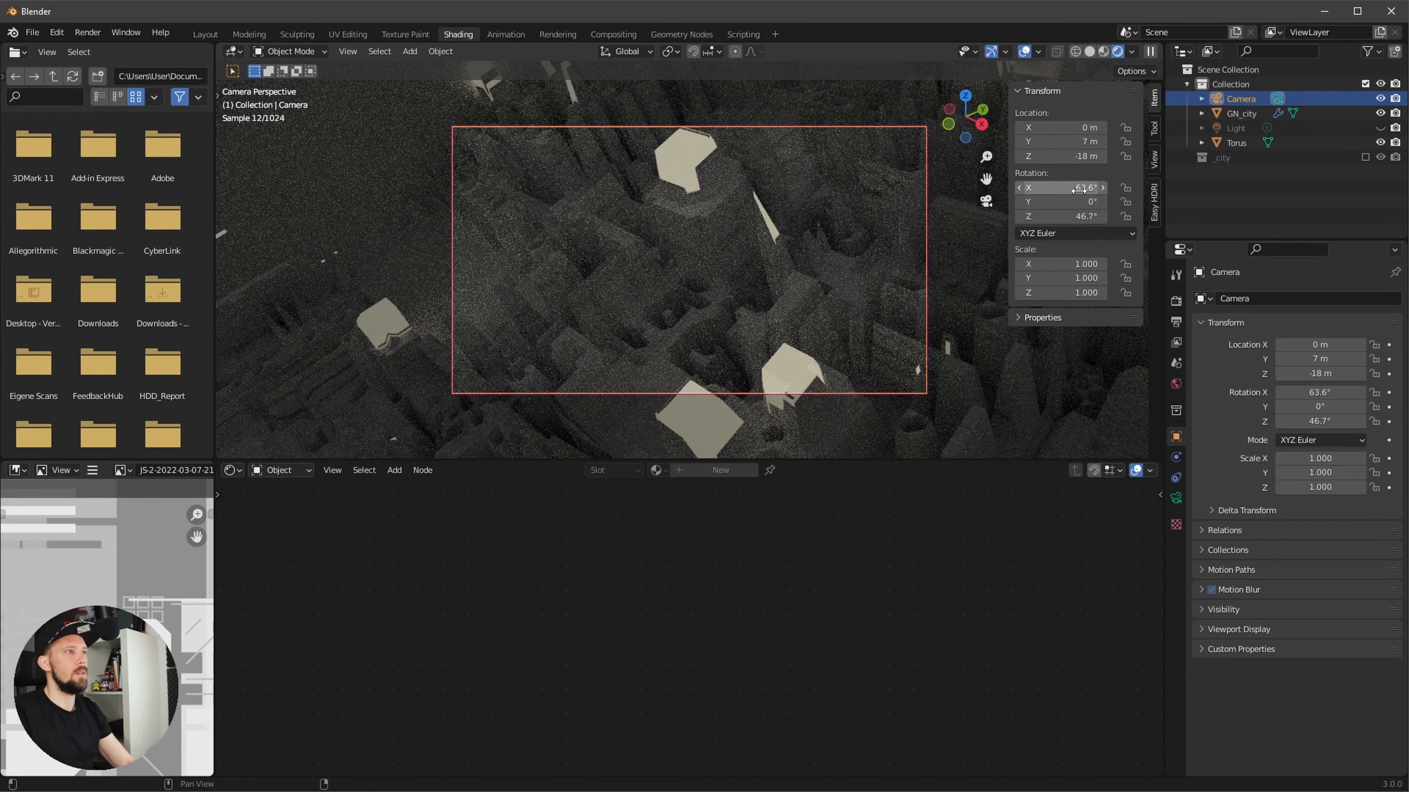
- Set the camera's rotation to 90° in X and -180° in Z
click(1100, 188)
text(90)
key(Return)
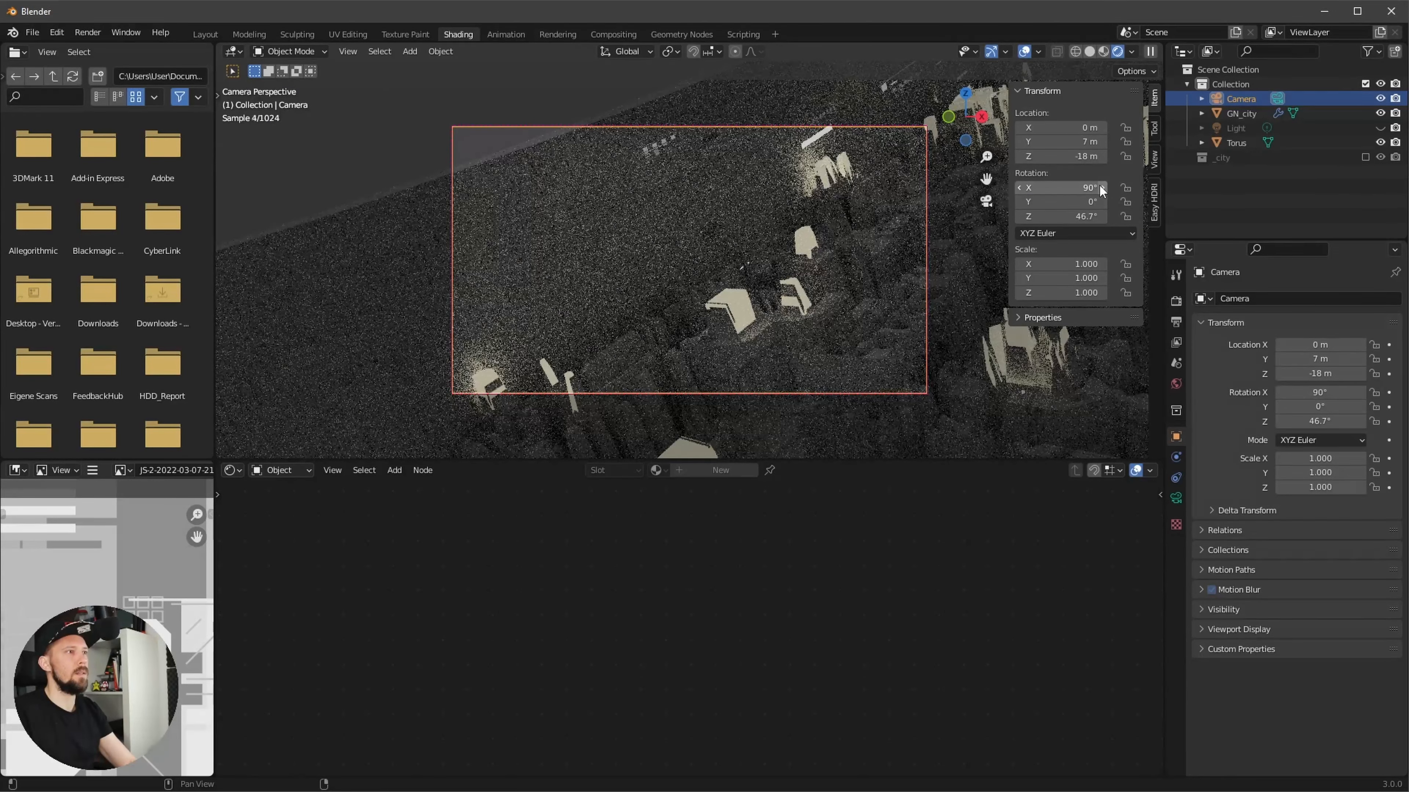
click(1086, 216)
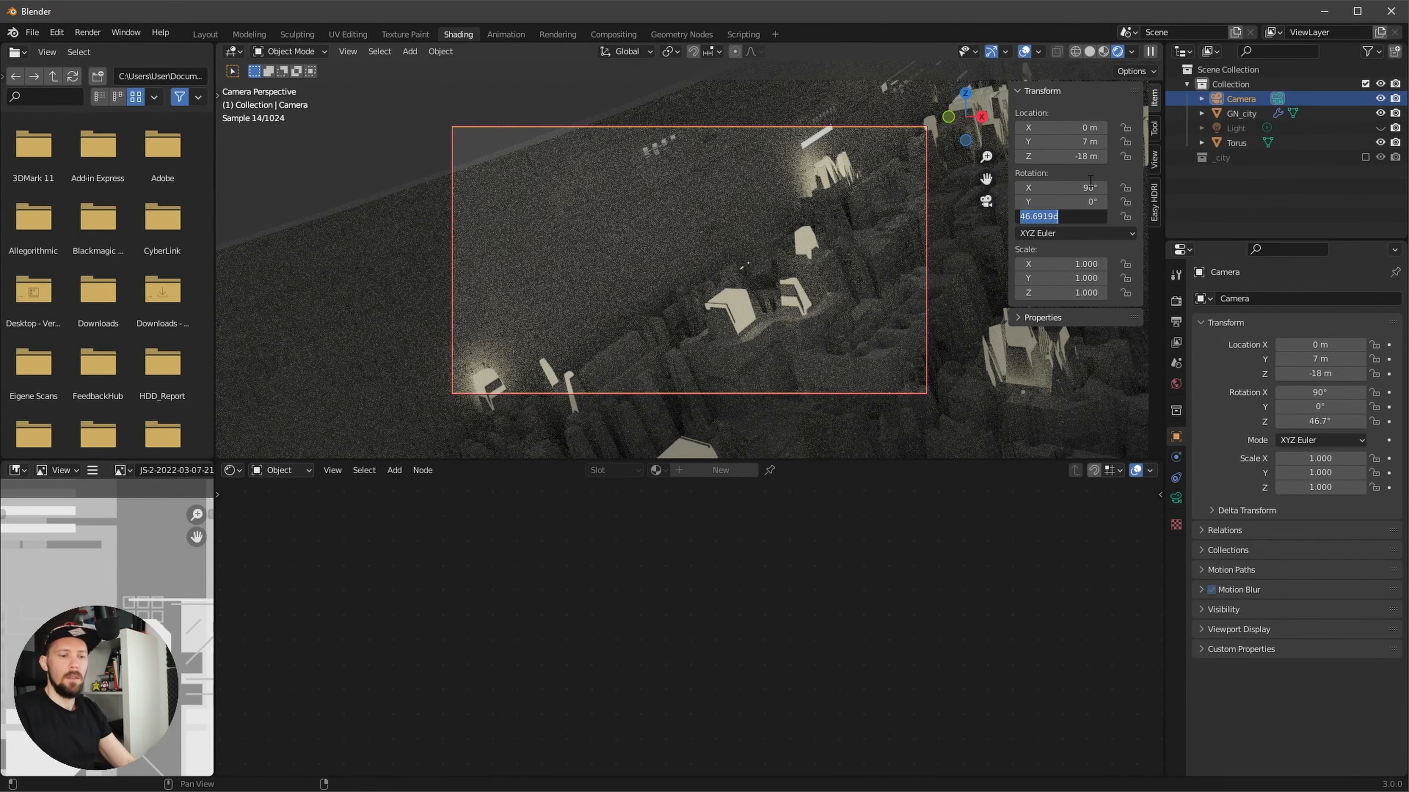
key(Return)
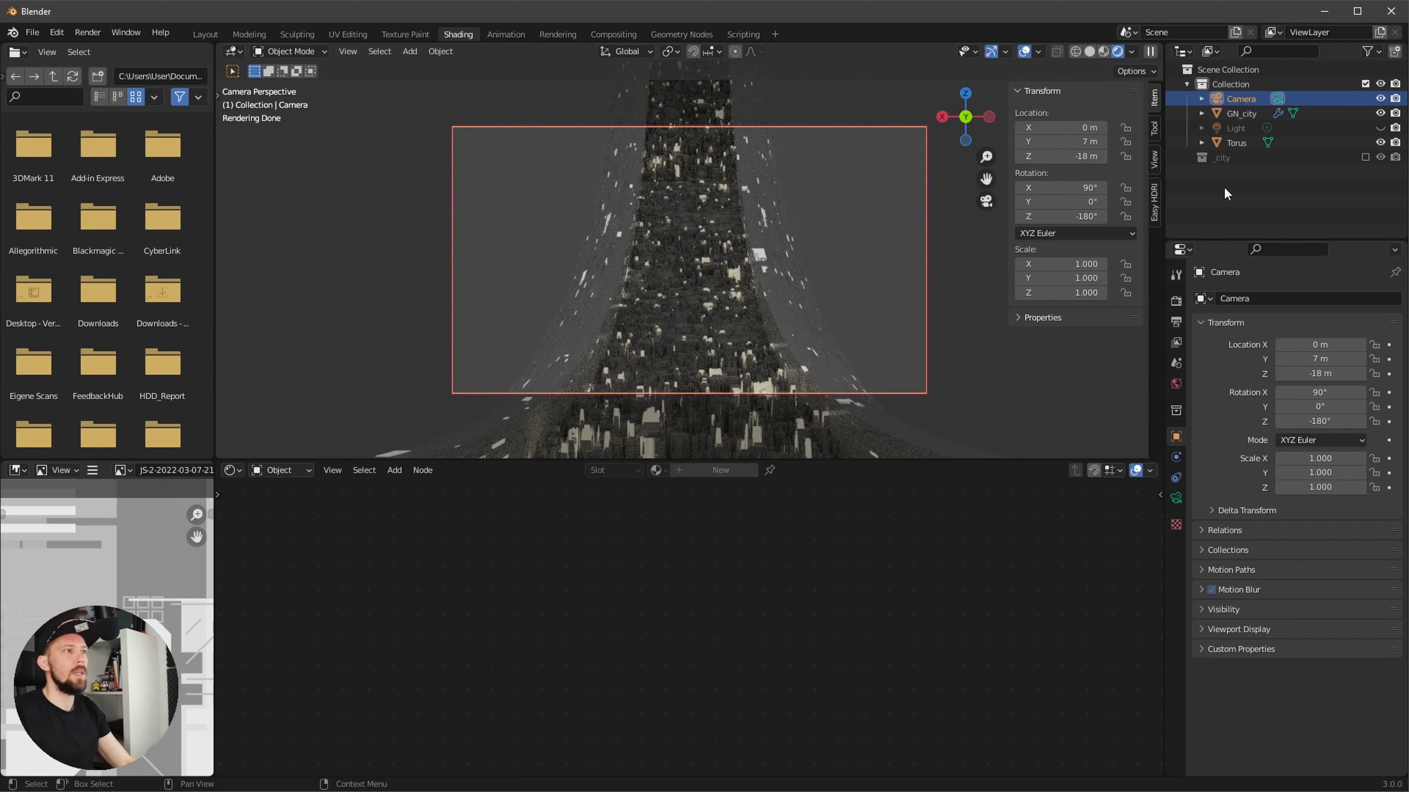
- Set the camera's Y rotation to -33° and its focal length to 19 mm
click(1087, 202)
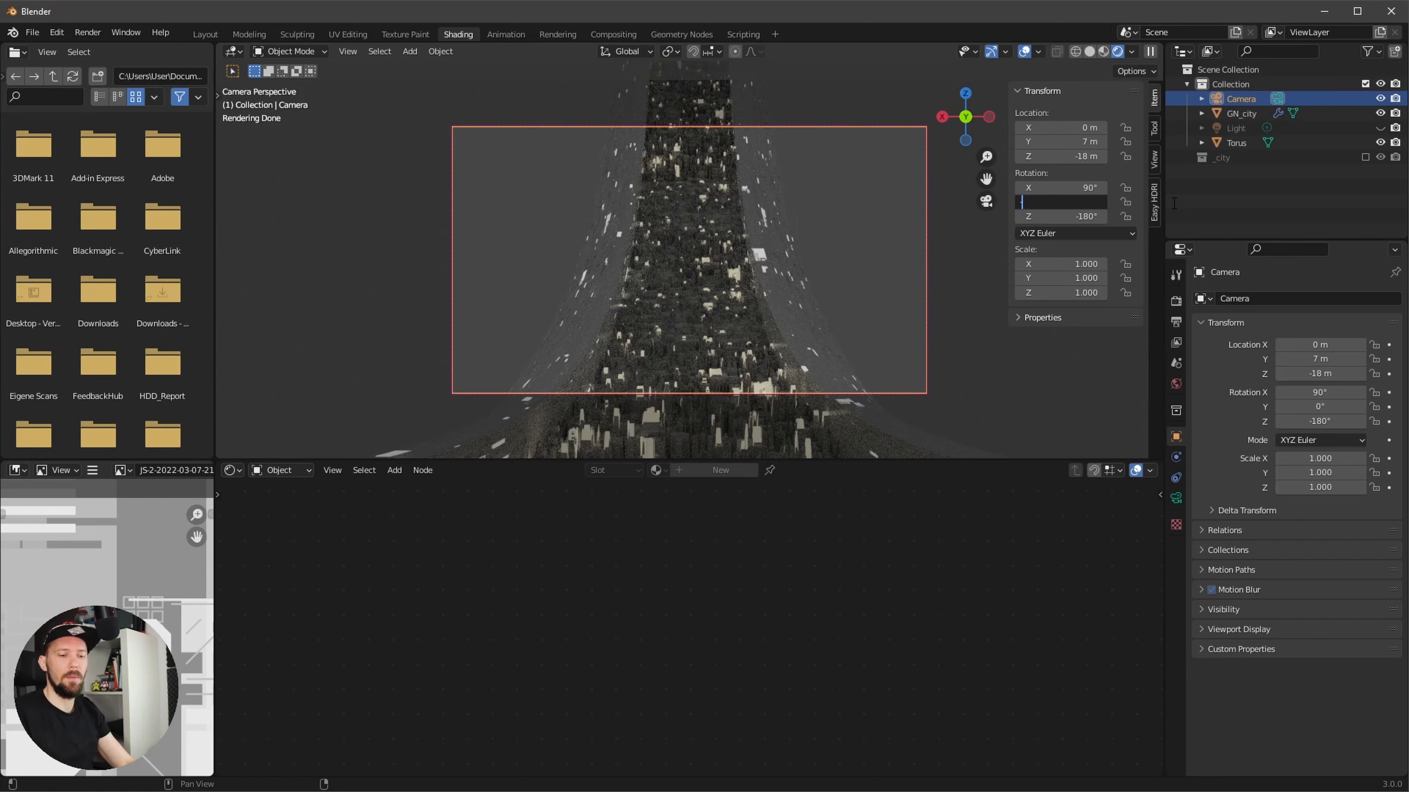
key(Return)
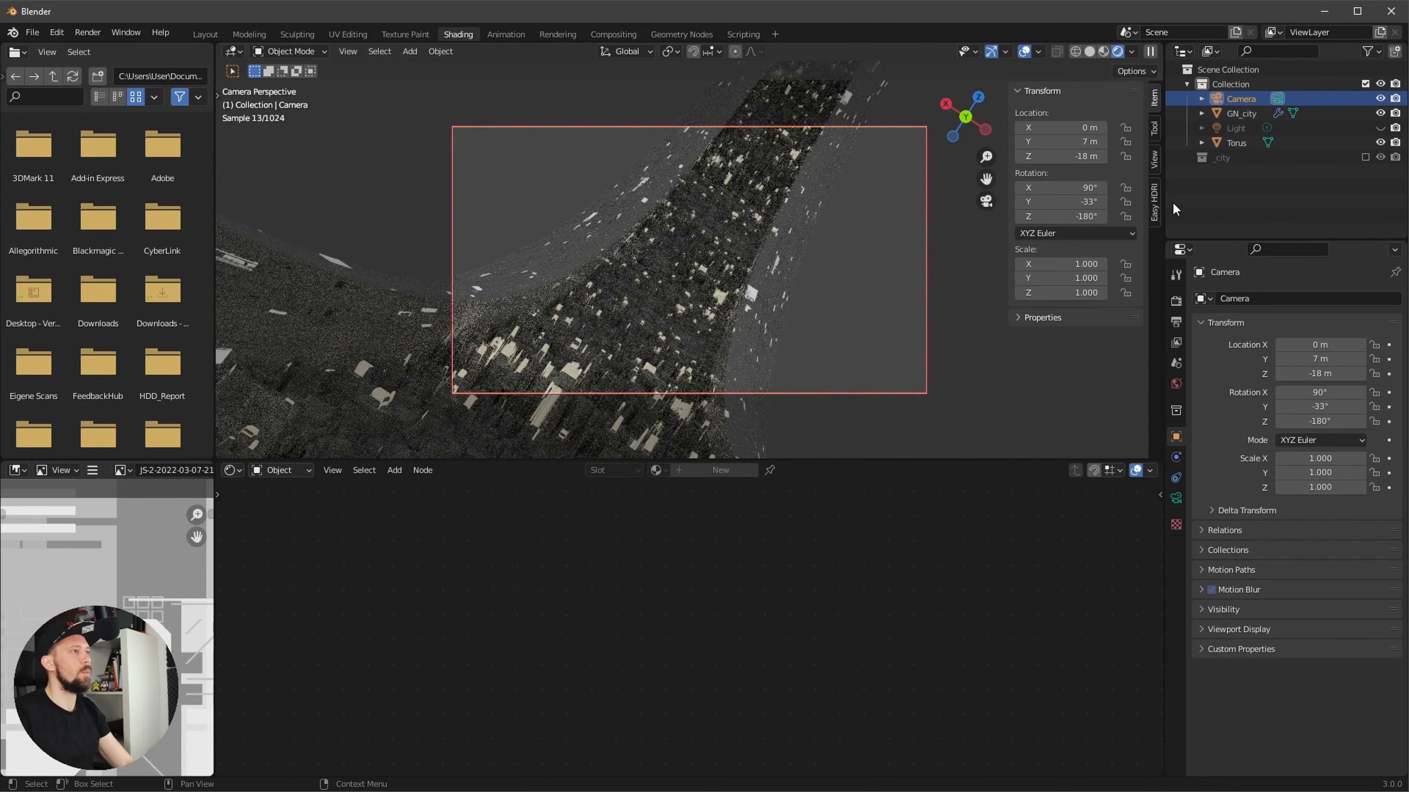
click(1176, 498)
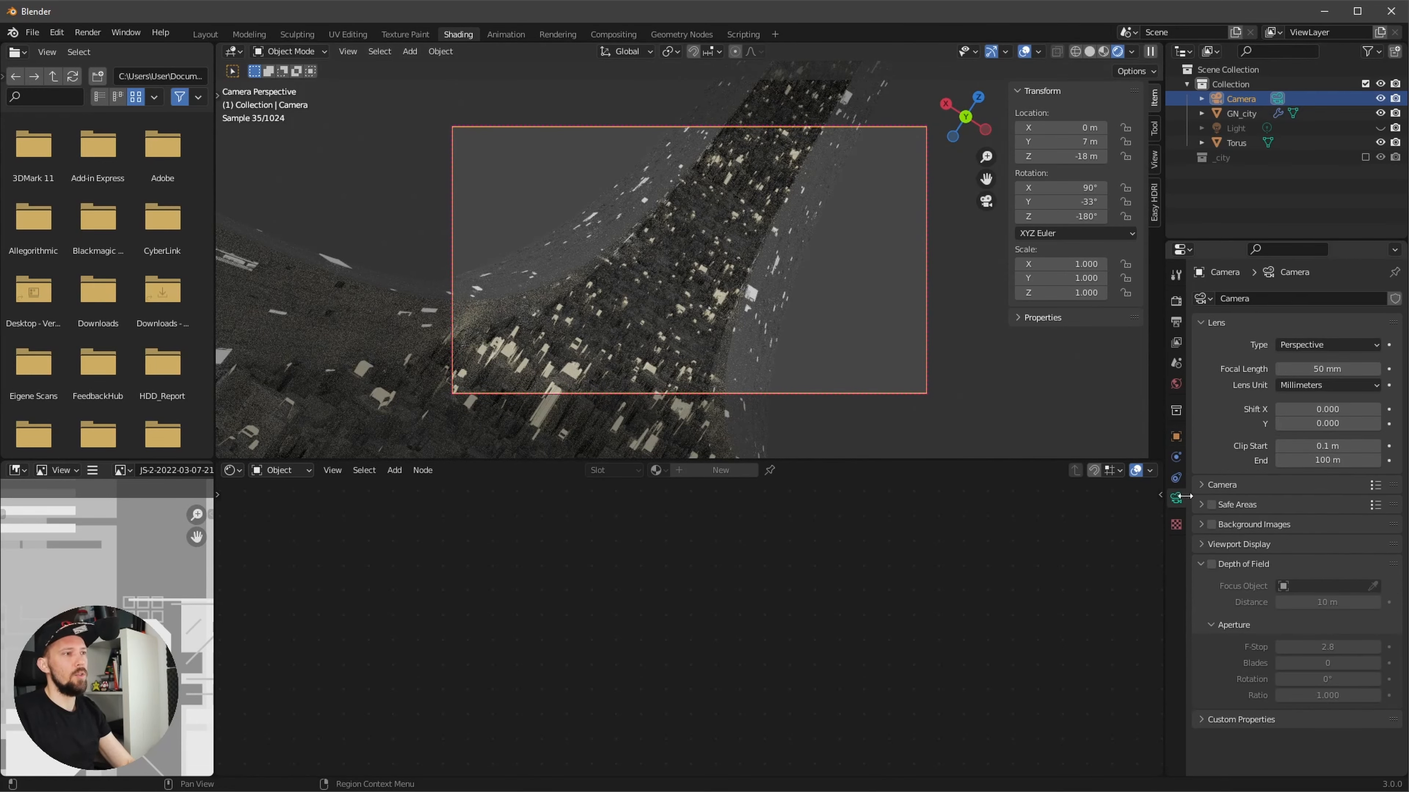
click(1307, 372)
text(1)
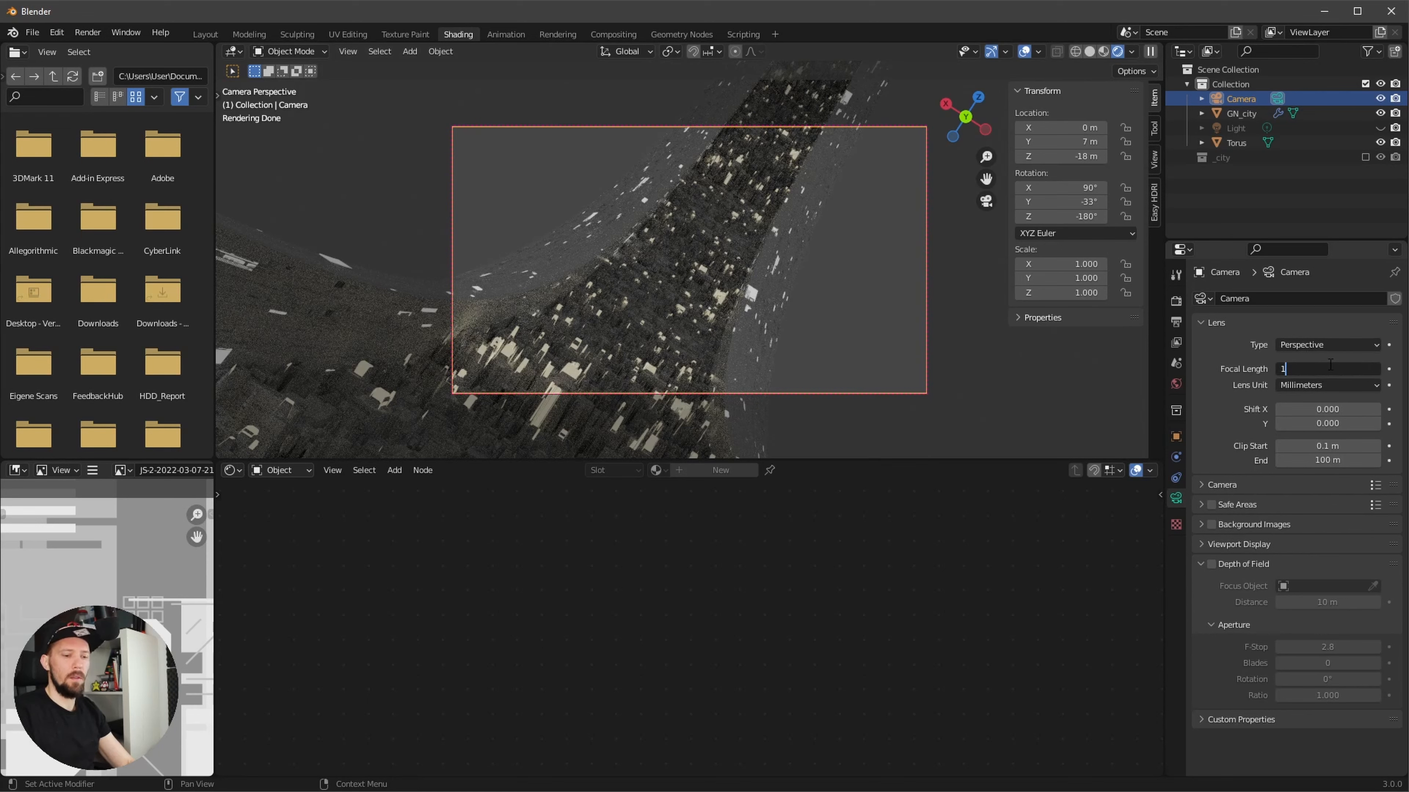
text(9)
key(Return)
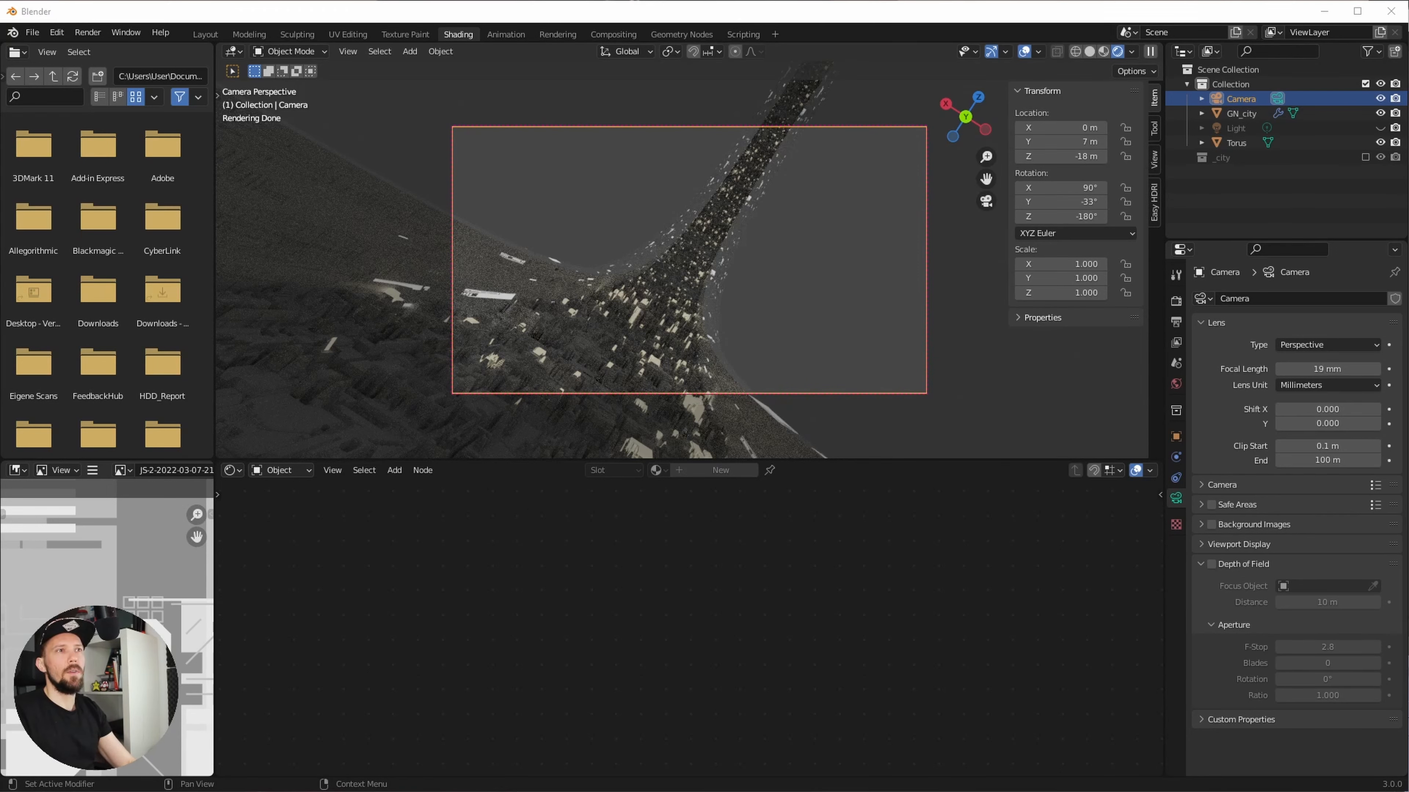
- Look at the outer space photo of Earth on Unsplash in the browser, and return to Blender
drag(1408, 55, 597, 53)
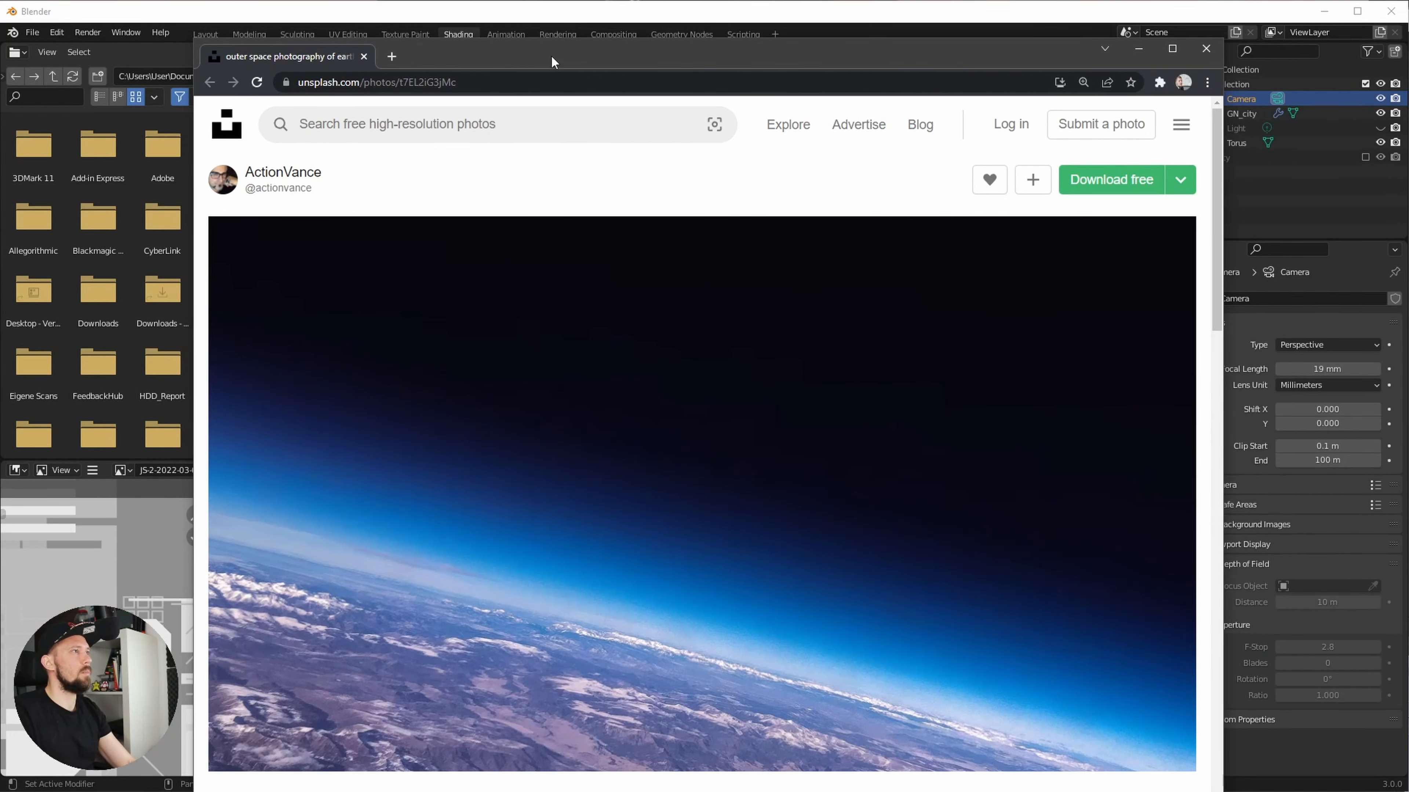
drag(555, 59, 1407, 111)
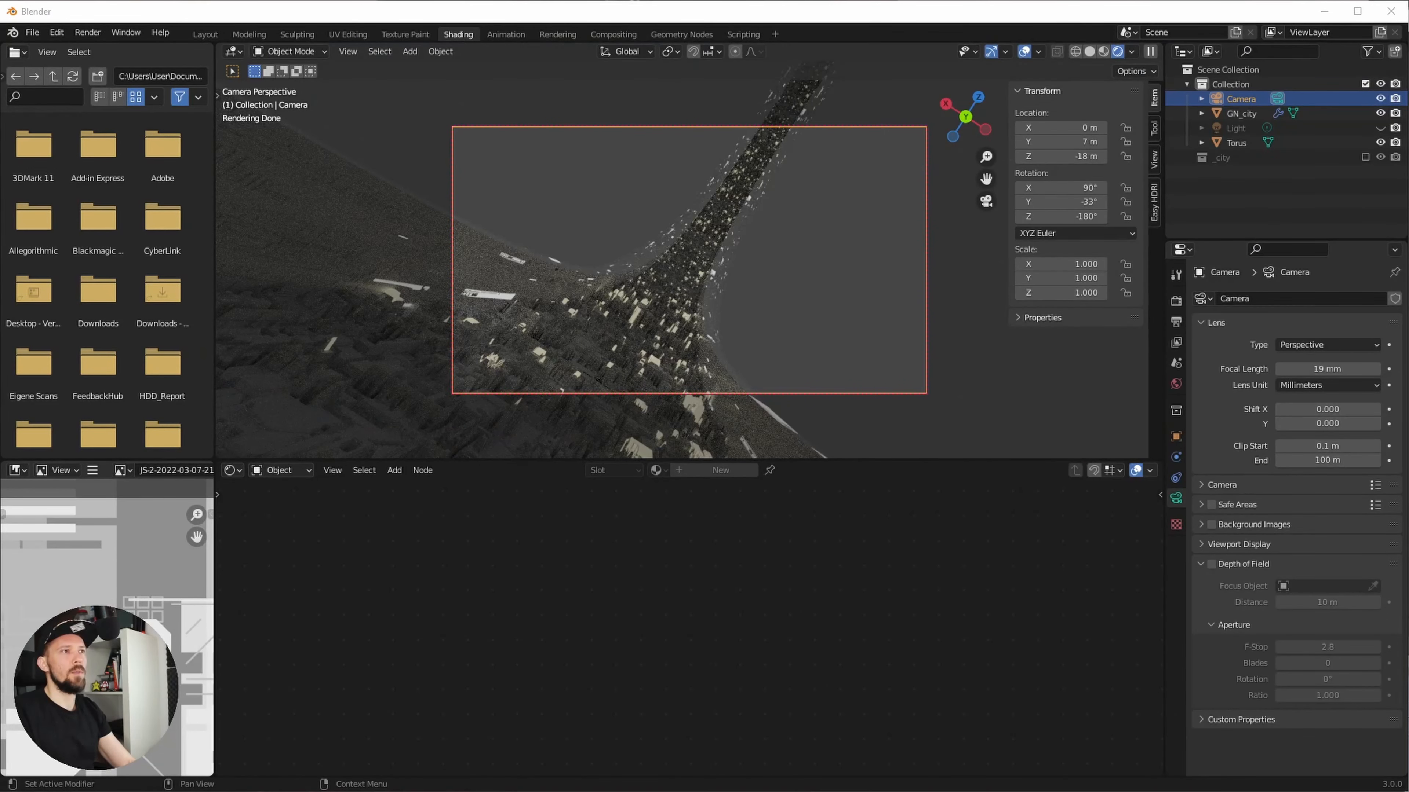
click(720, 572)
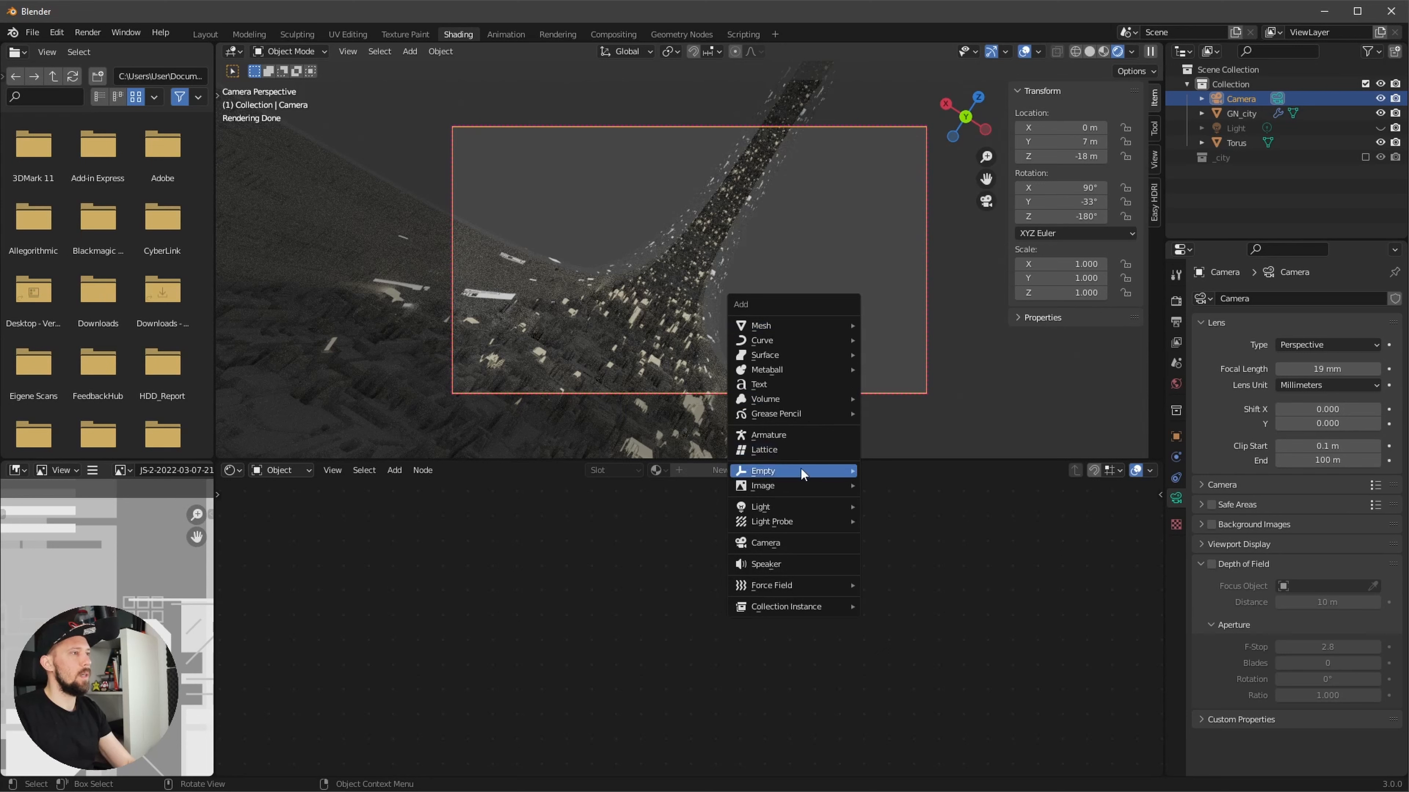
- Check in the preferences whether the Import Images as Planes add-on is enabled, searching the add-ons for "image"
mouse_move(802, 491)
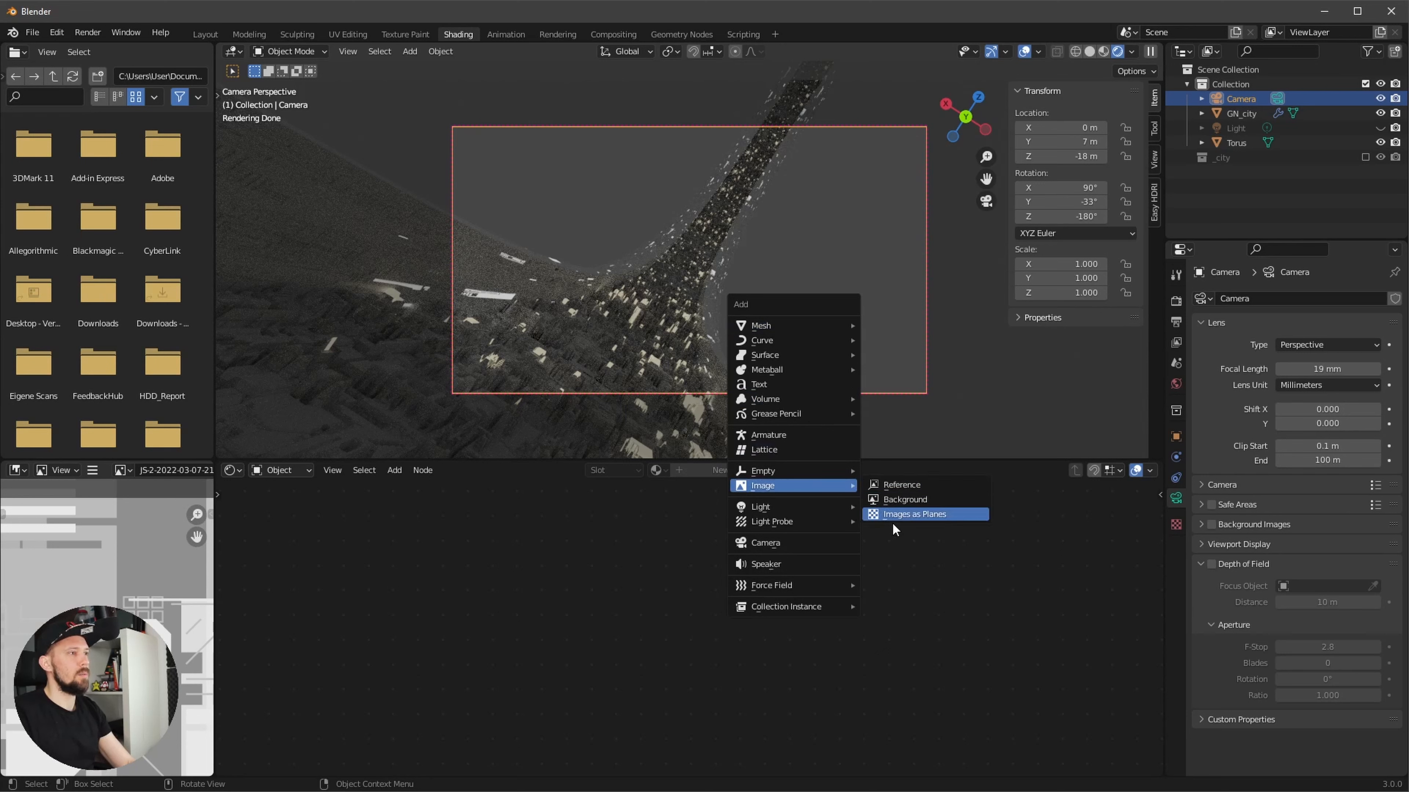
click(56, 32)
click(109, 243)
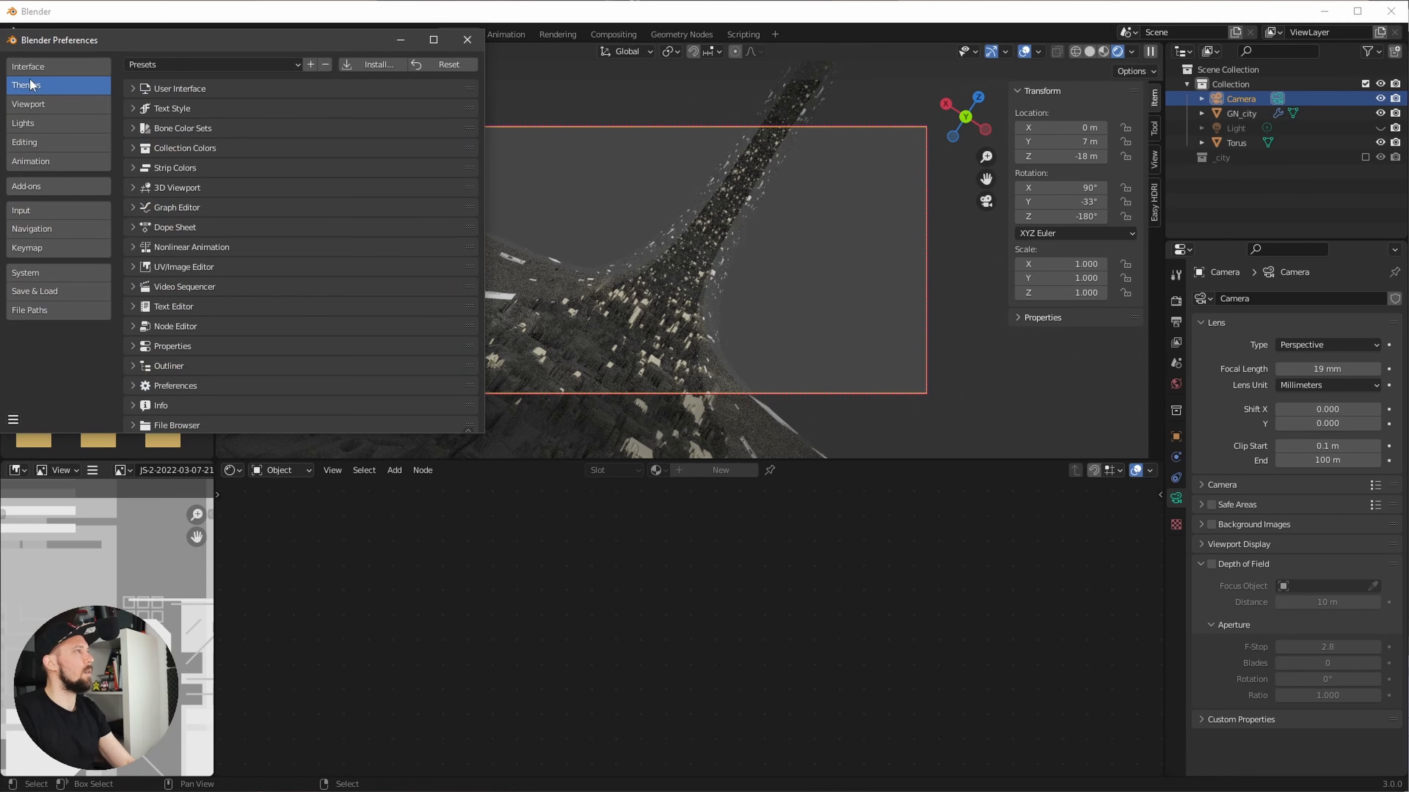
click(56, 186)
click(418, 82)
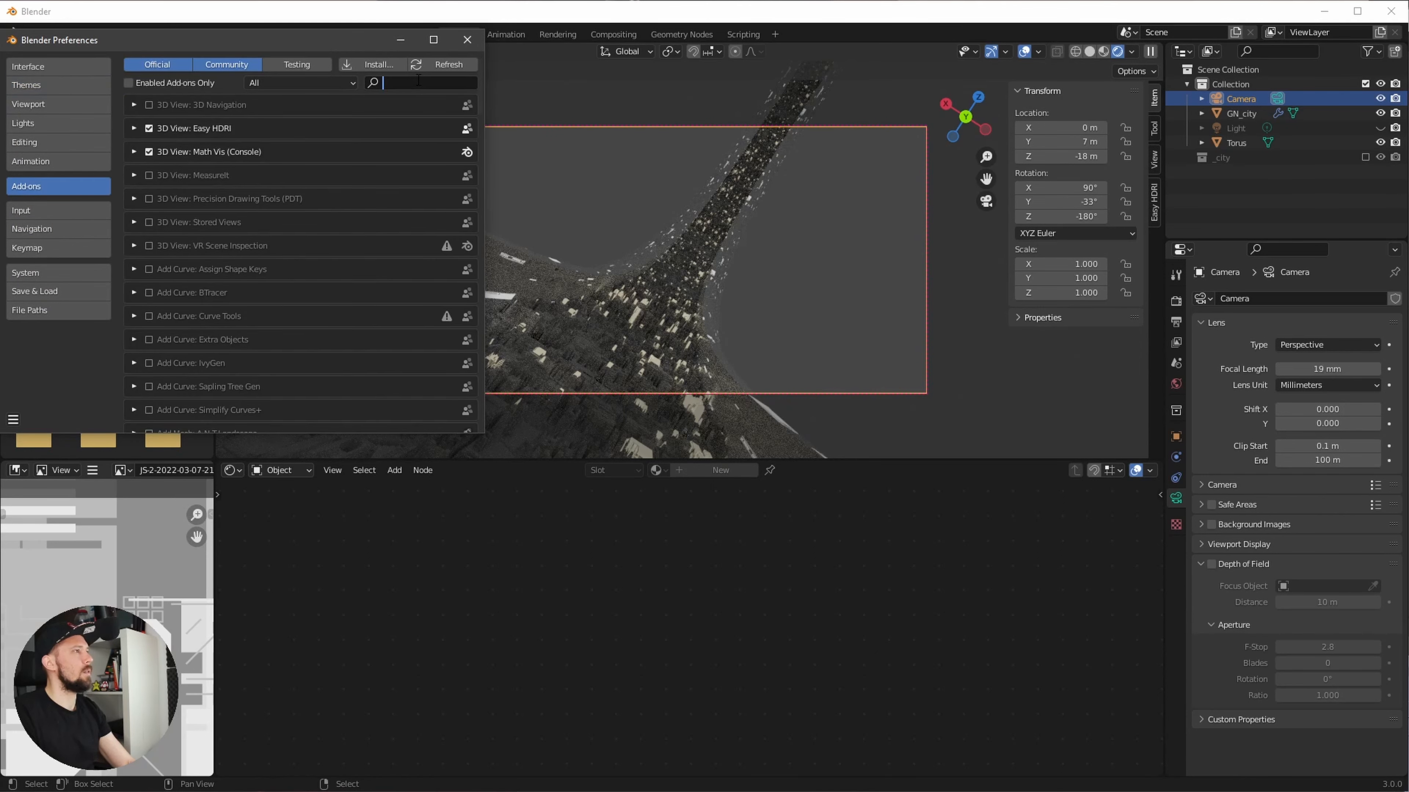
text(image)
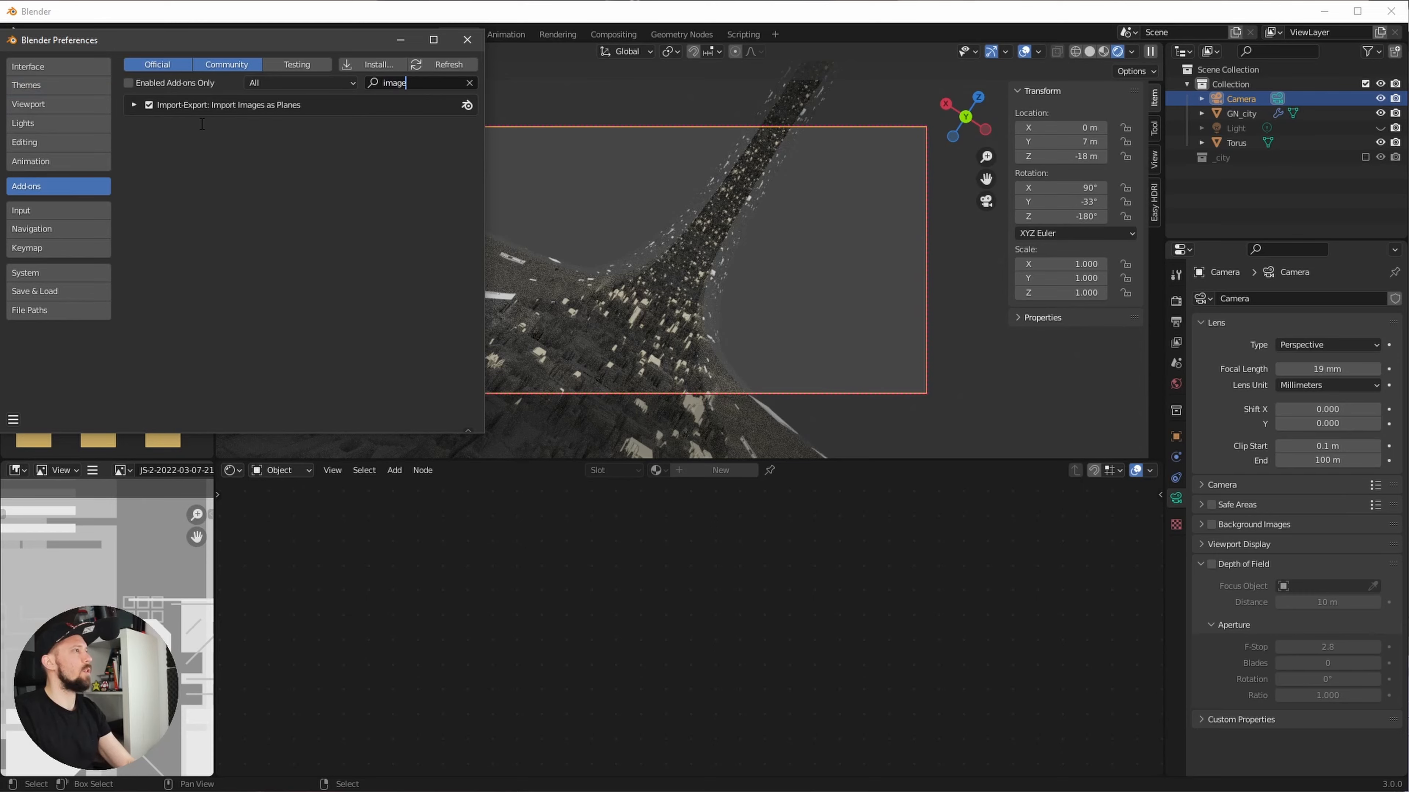
click(466, 40)
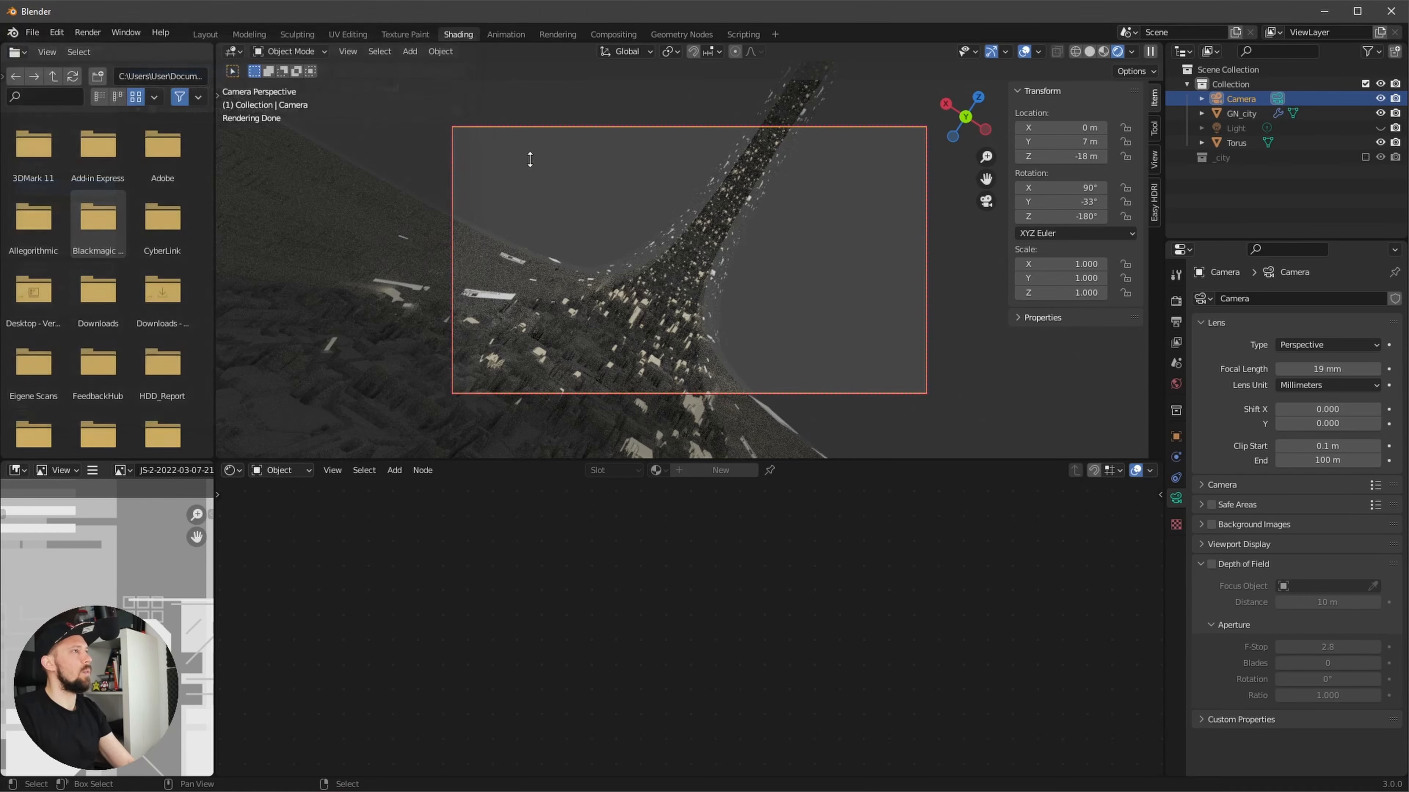
- Import actionvance-t7EL2iG3jMc-unsplash.jpg from the footage folder as an image plane with an Emit material and Use Alpha disabled
key(shift+a)
key(Escape)
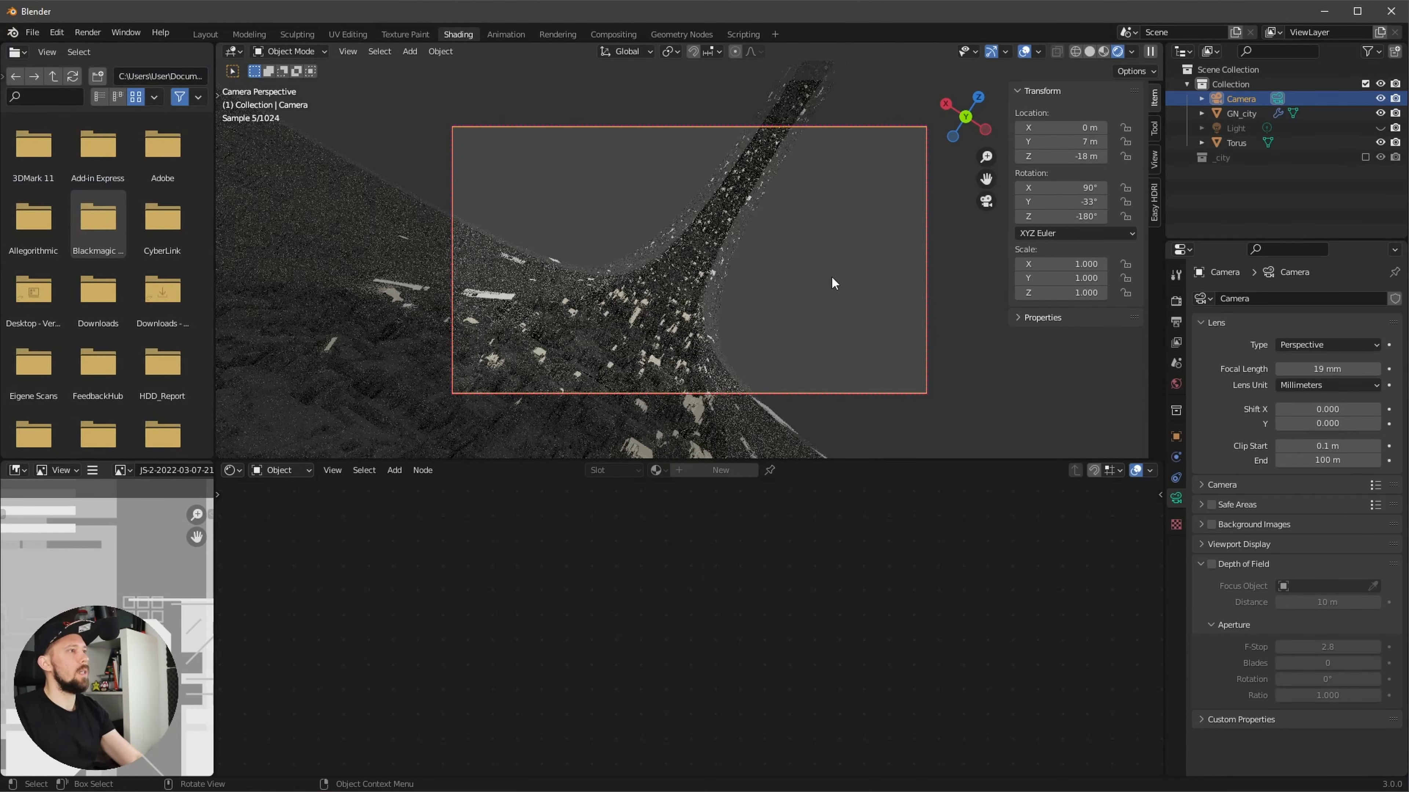
key(shift+a)
mouse_move(799, 462)
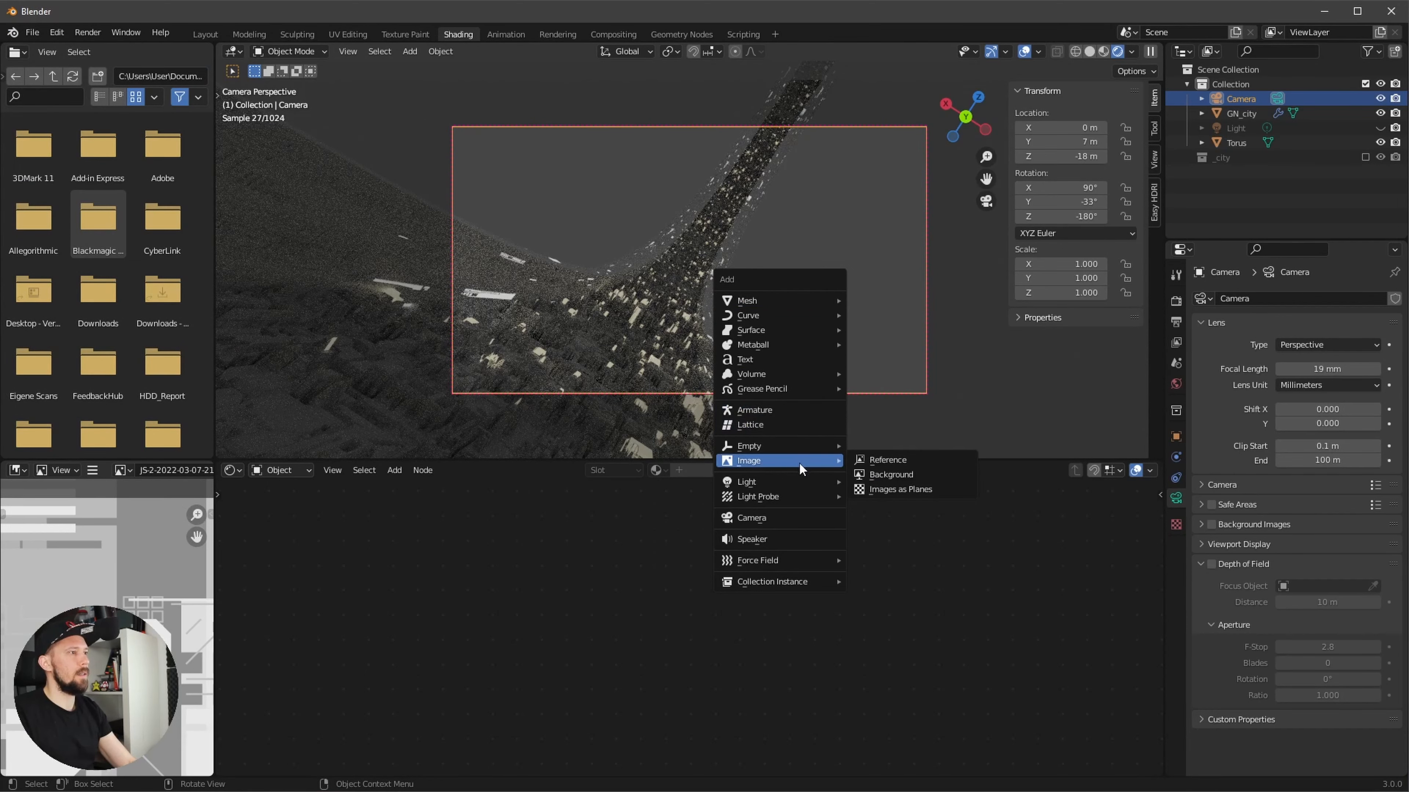
click(889, 488)
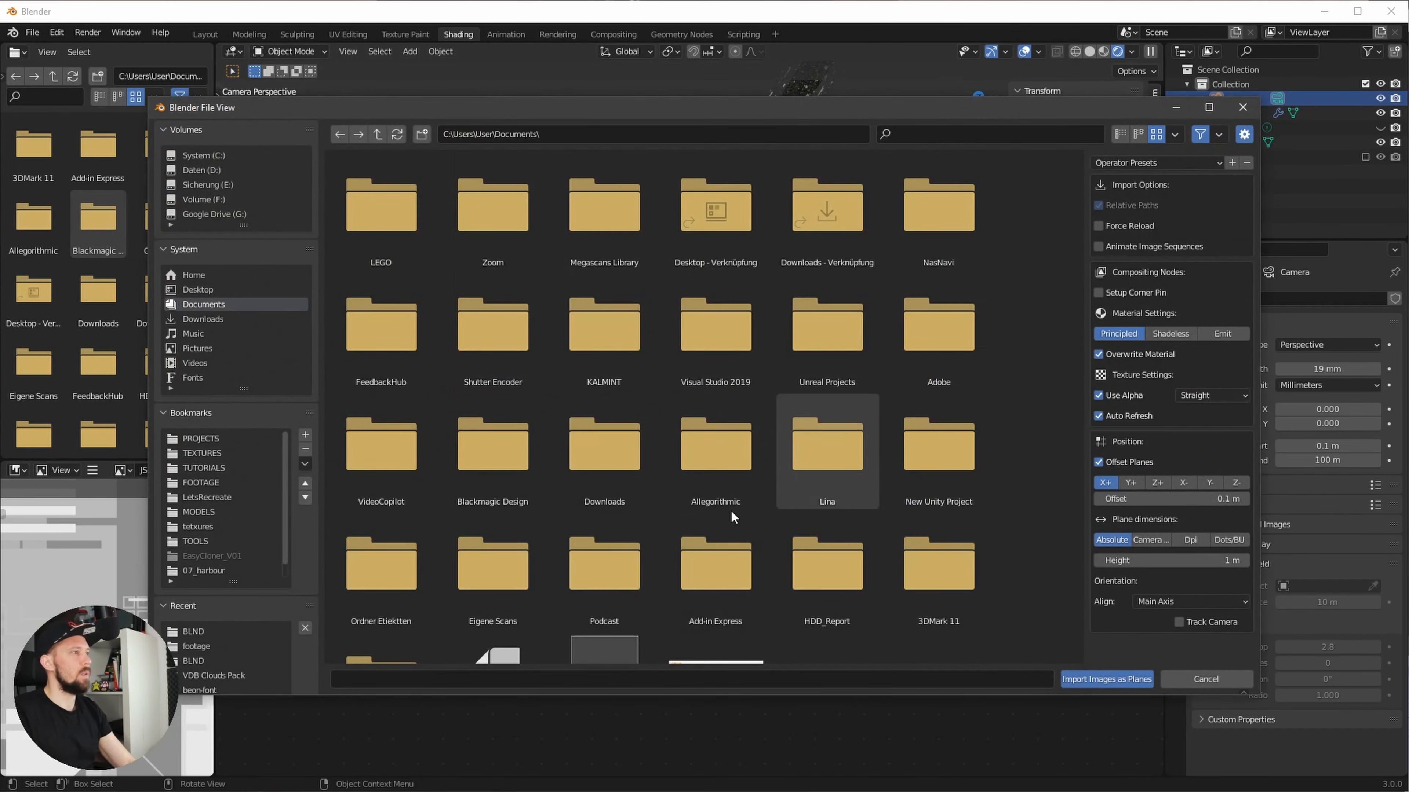
click(248, 572)
scroll(253, 571, down, 1)
click(233, 569)
click(384, 225)
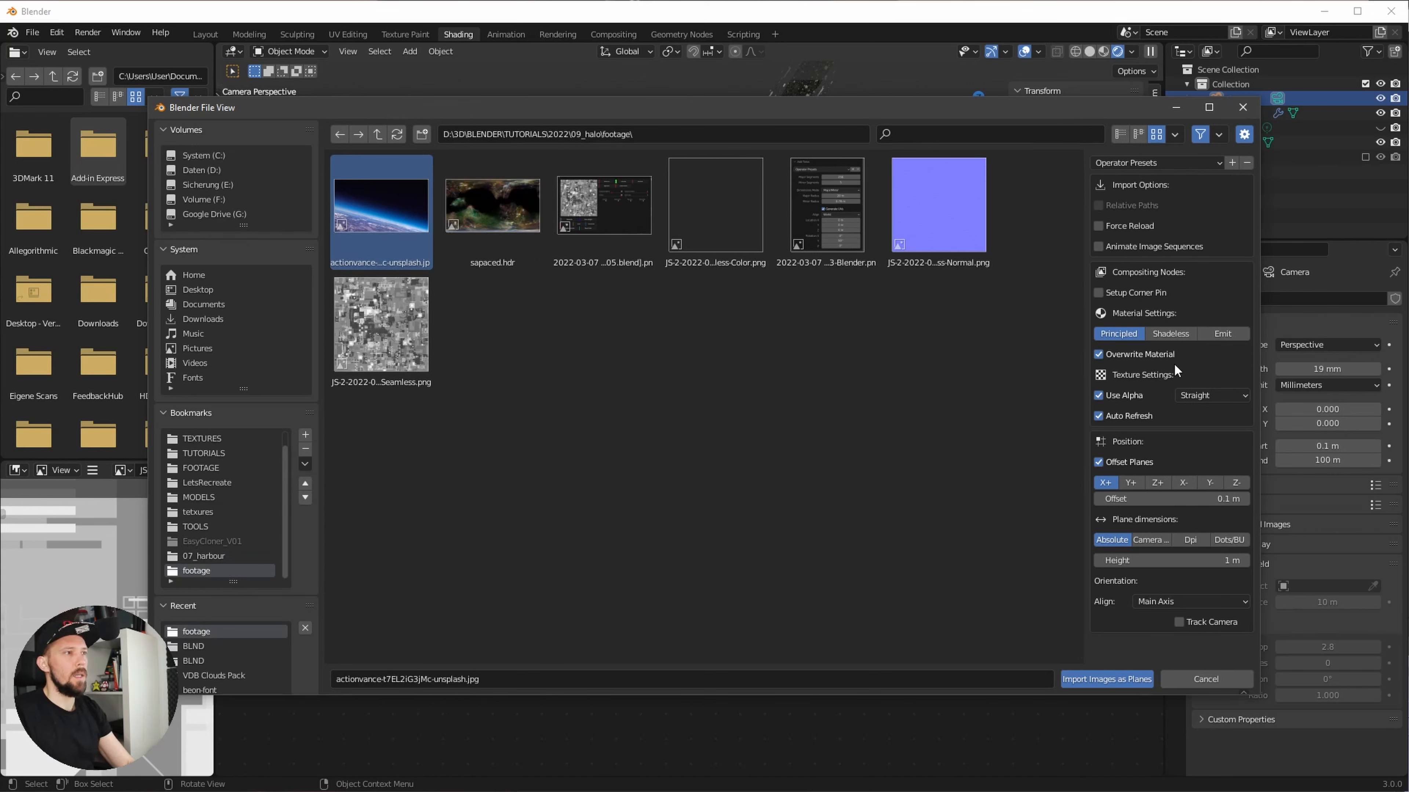
click(1223, 334)
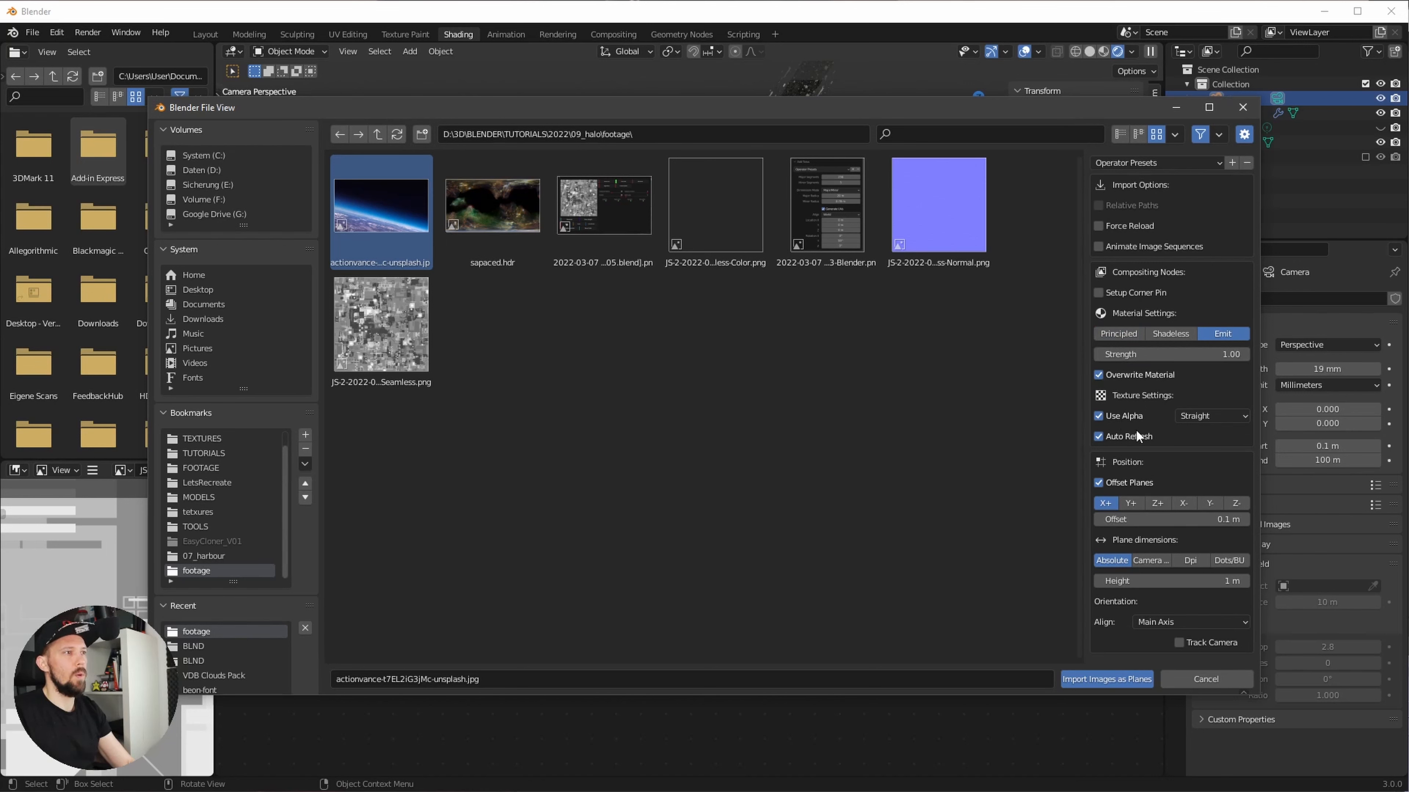
click(1101, 417)
click(1116, 678)
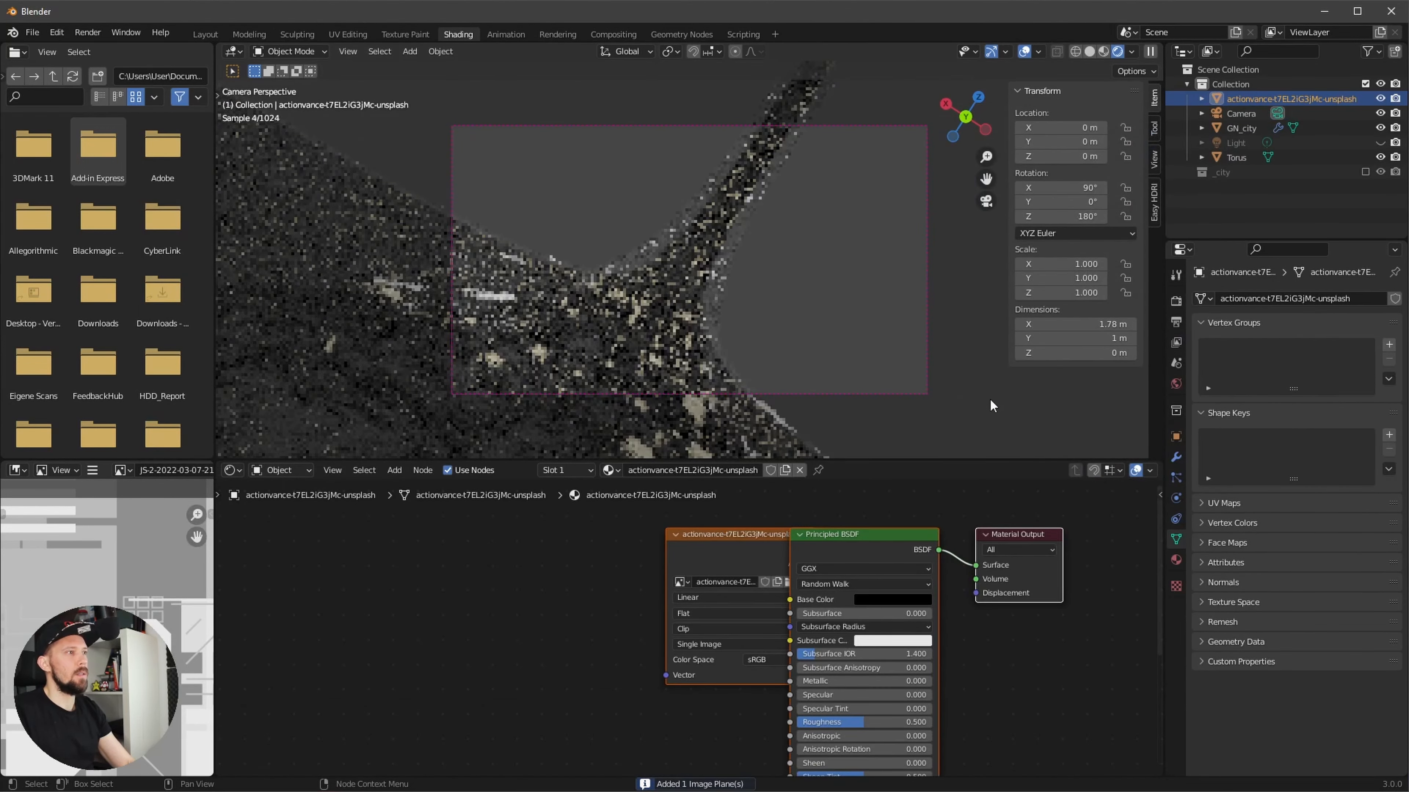
- Inspect the imported image plane, return to the camera view and set the plane's X location to -23 m
key(KP_Decimal)
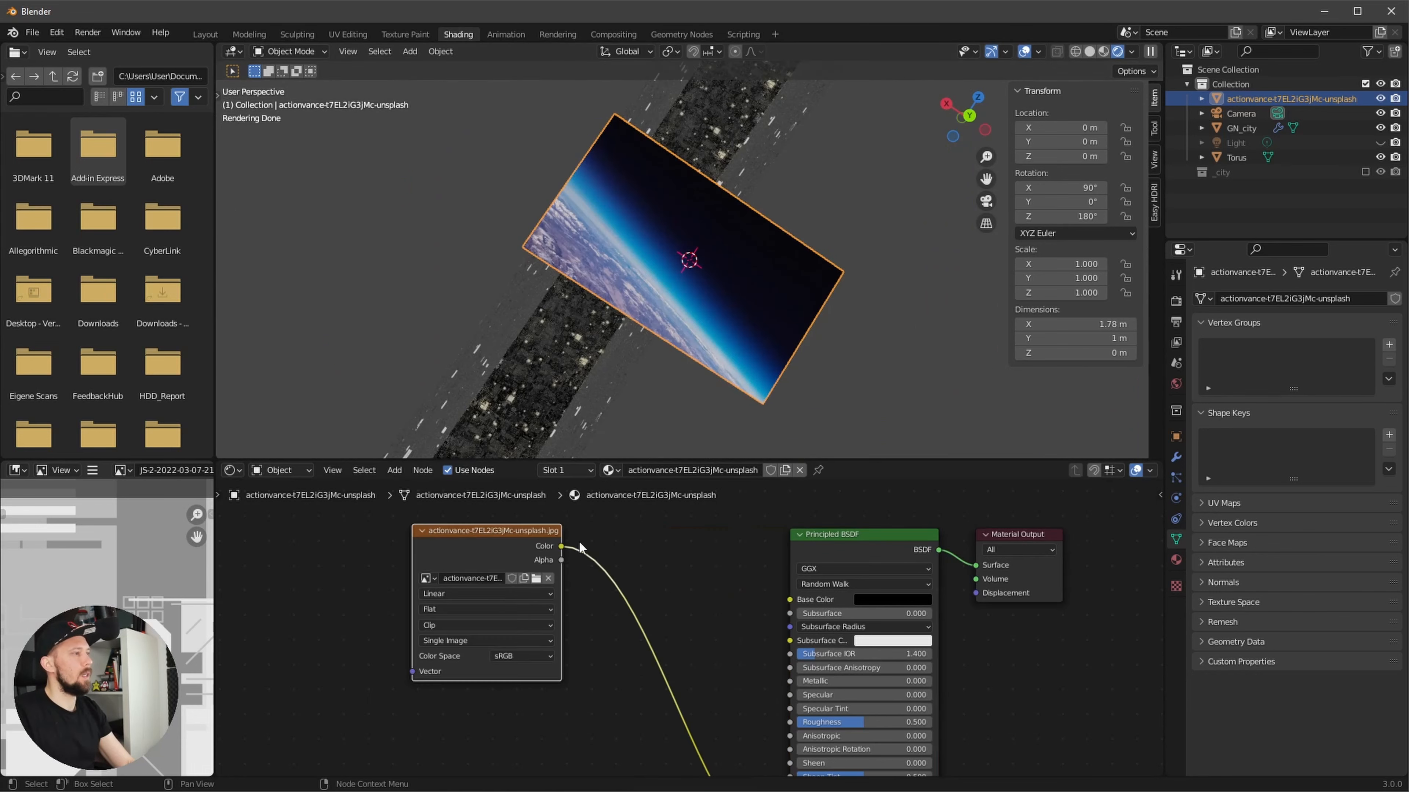
mouse_move(762, 339)
middle_down()
mouse_move(755, 304)
mouse_move(747, 321)
middle_up()
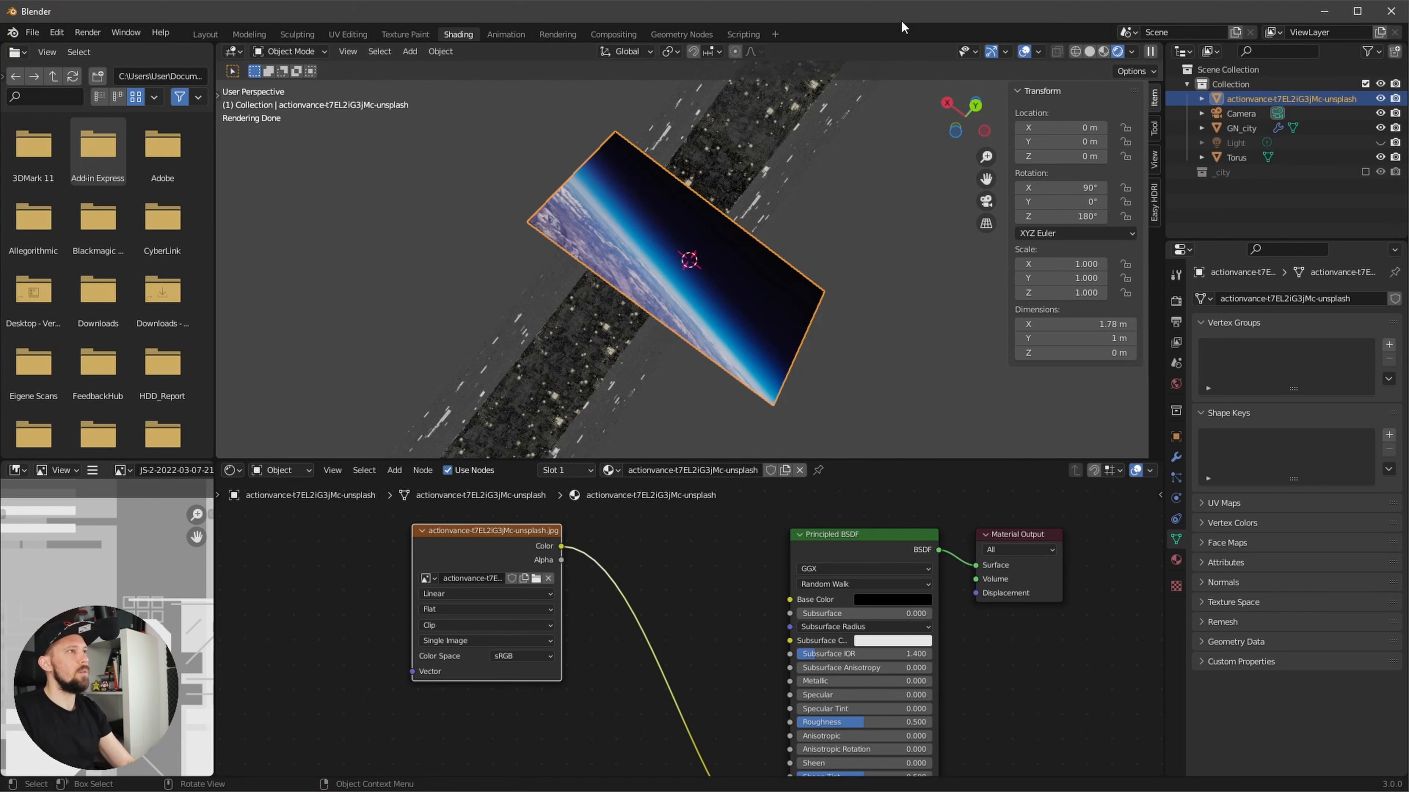
key(KP_0)
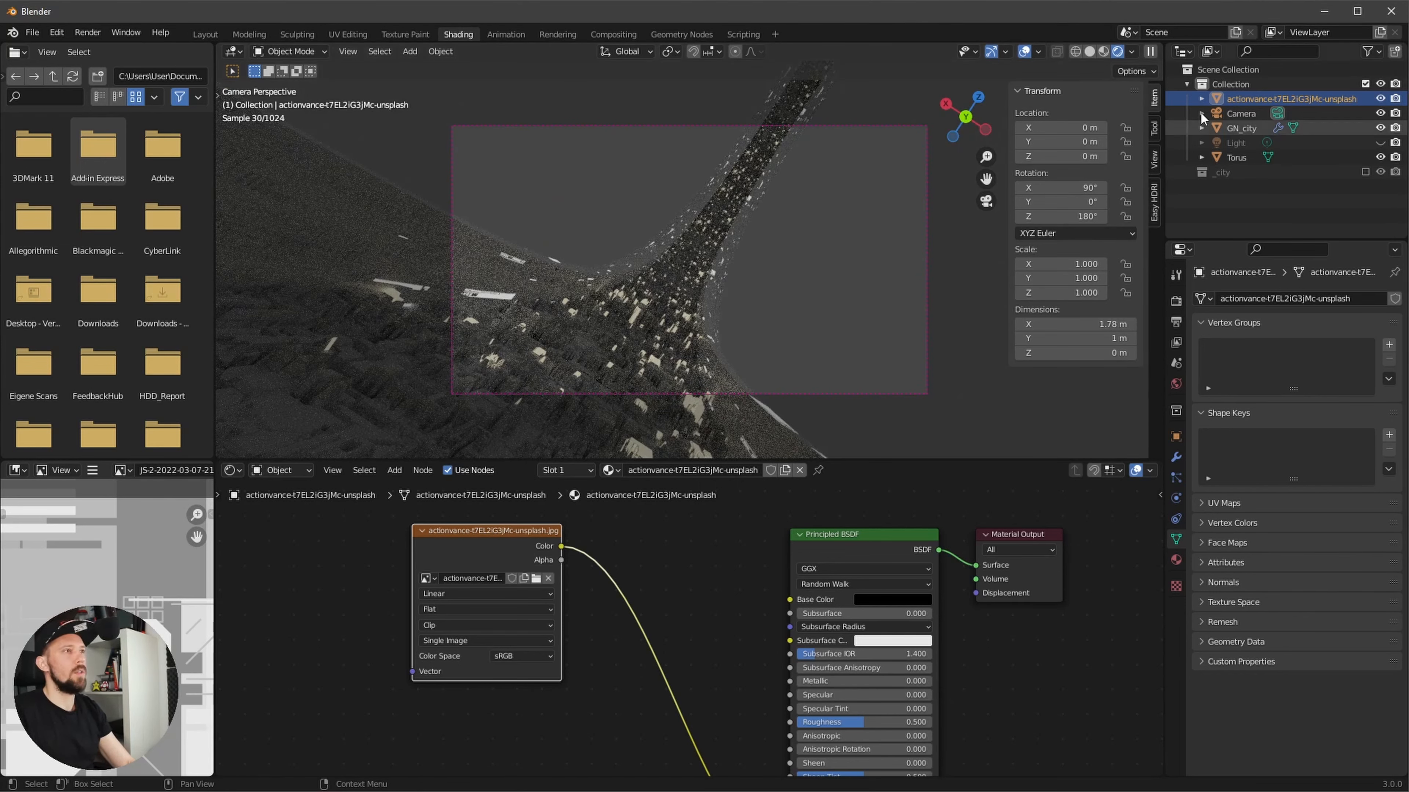
click(1071, 127)
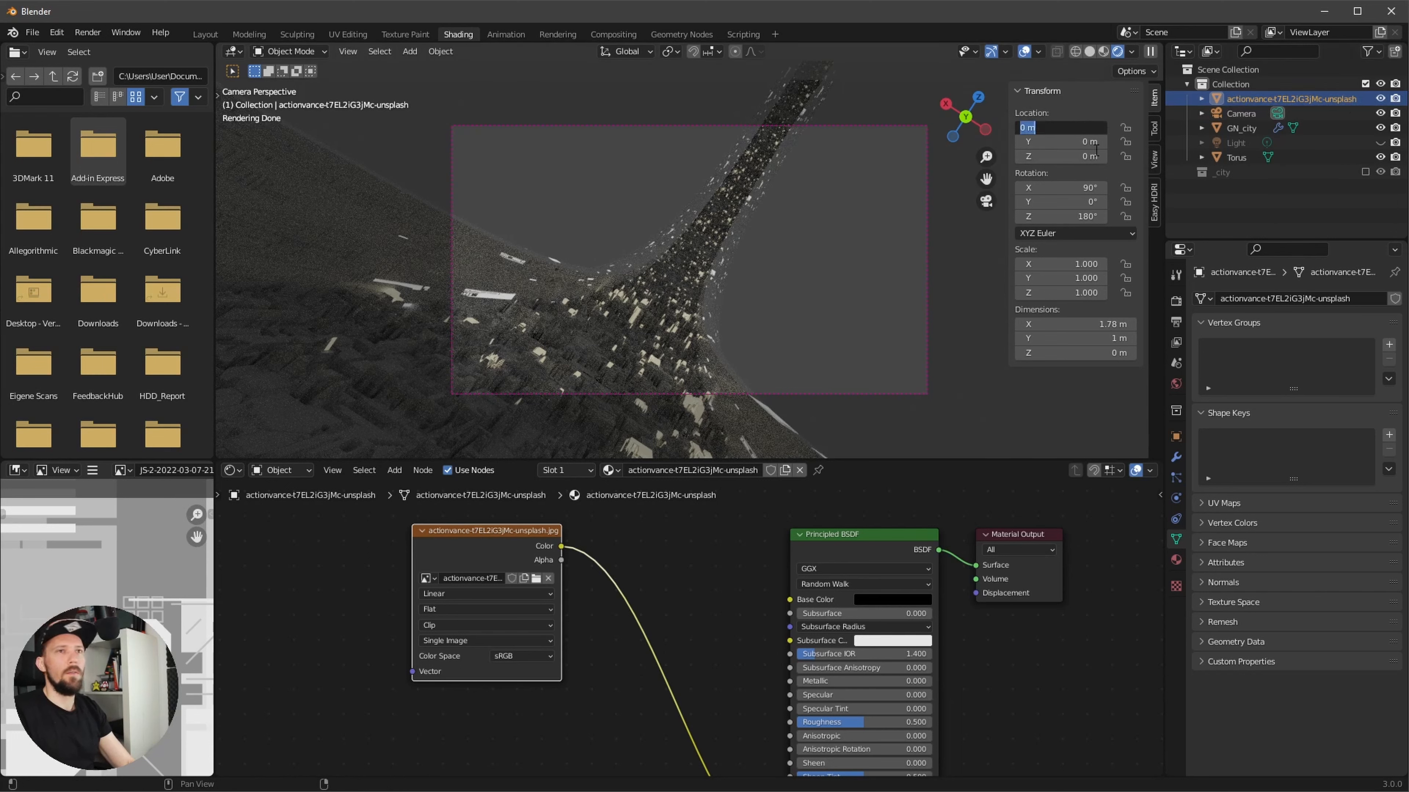
key(BackSpace)
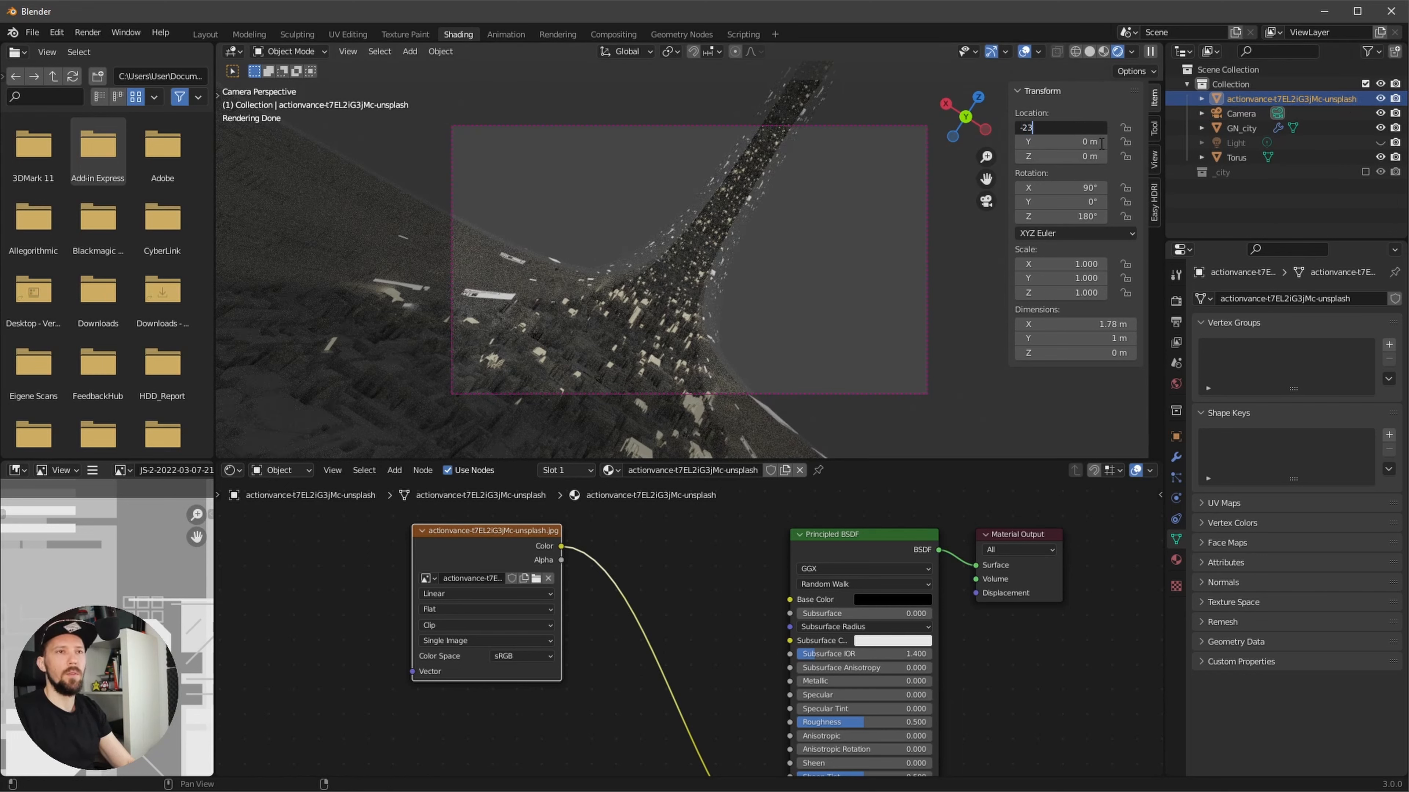
text(-23)
key(Return)
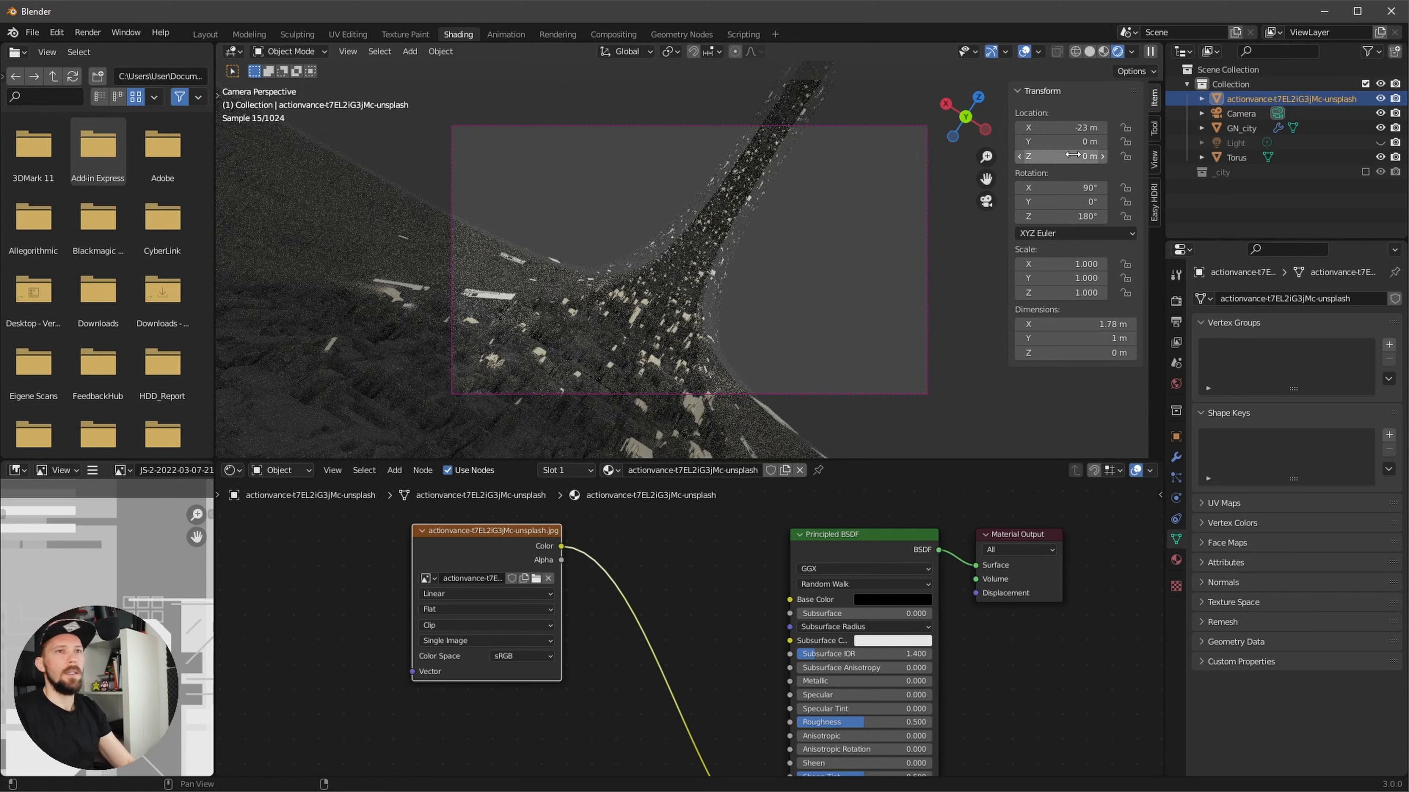
- Set the image plane's Y location to -65 m and its Z location to 0 m
click(1088, 145)
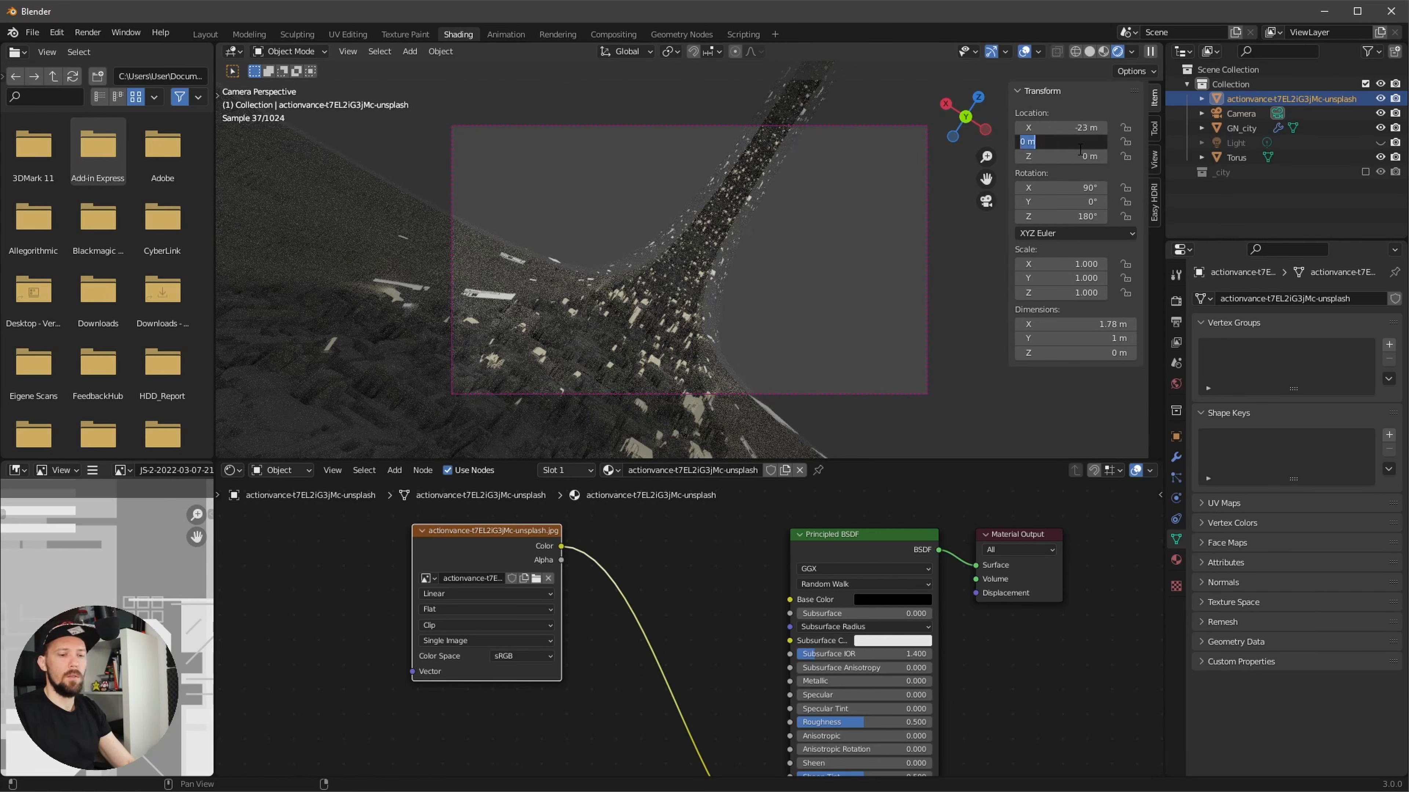
text(-6)
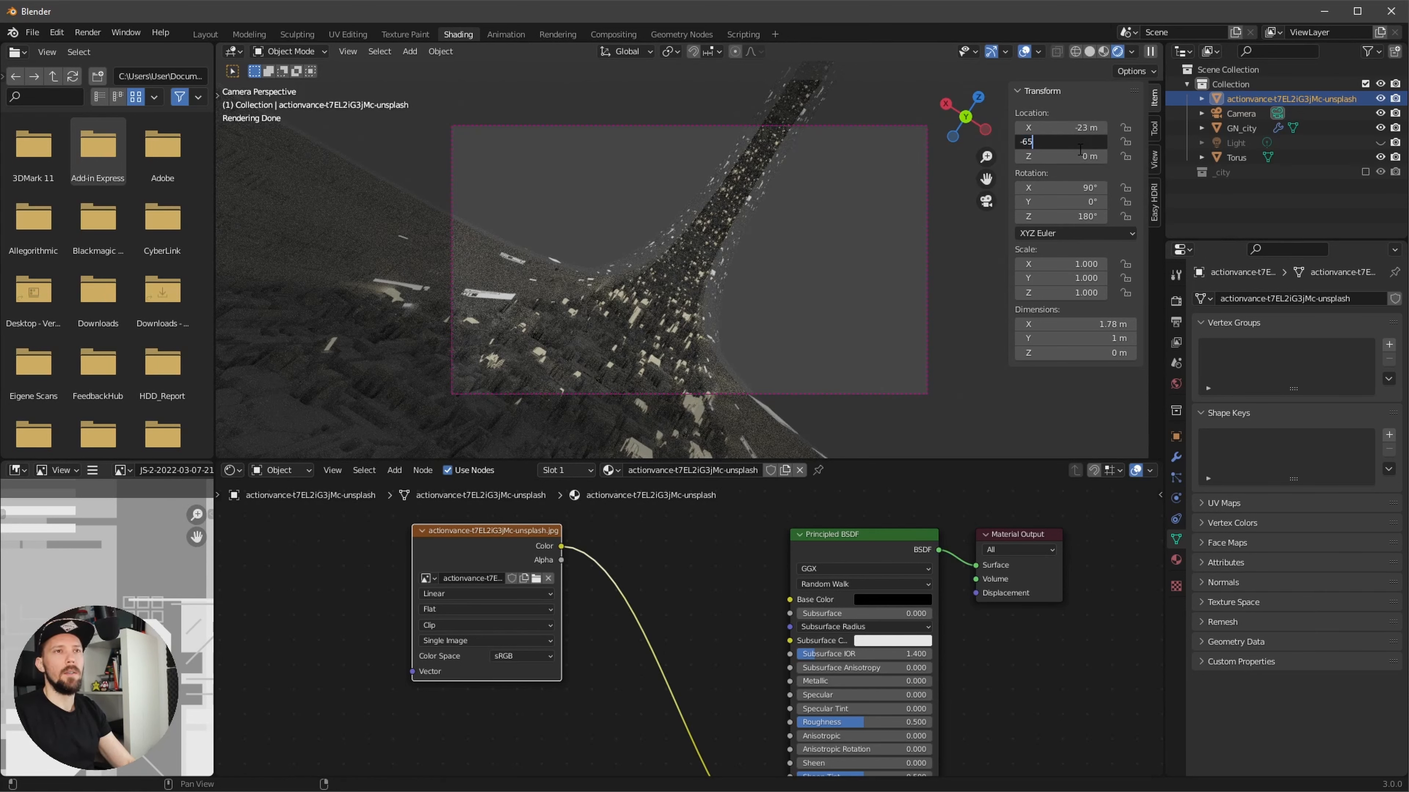
text(5)
key(Return)
click(1075, 156)
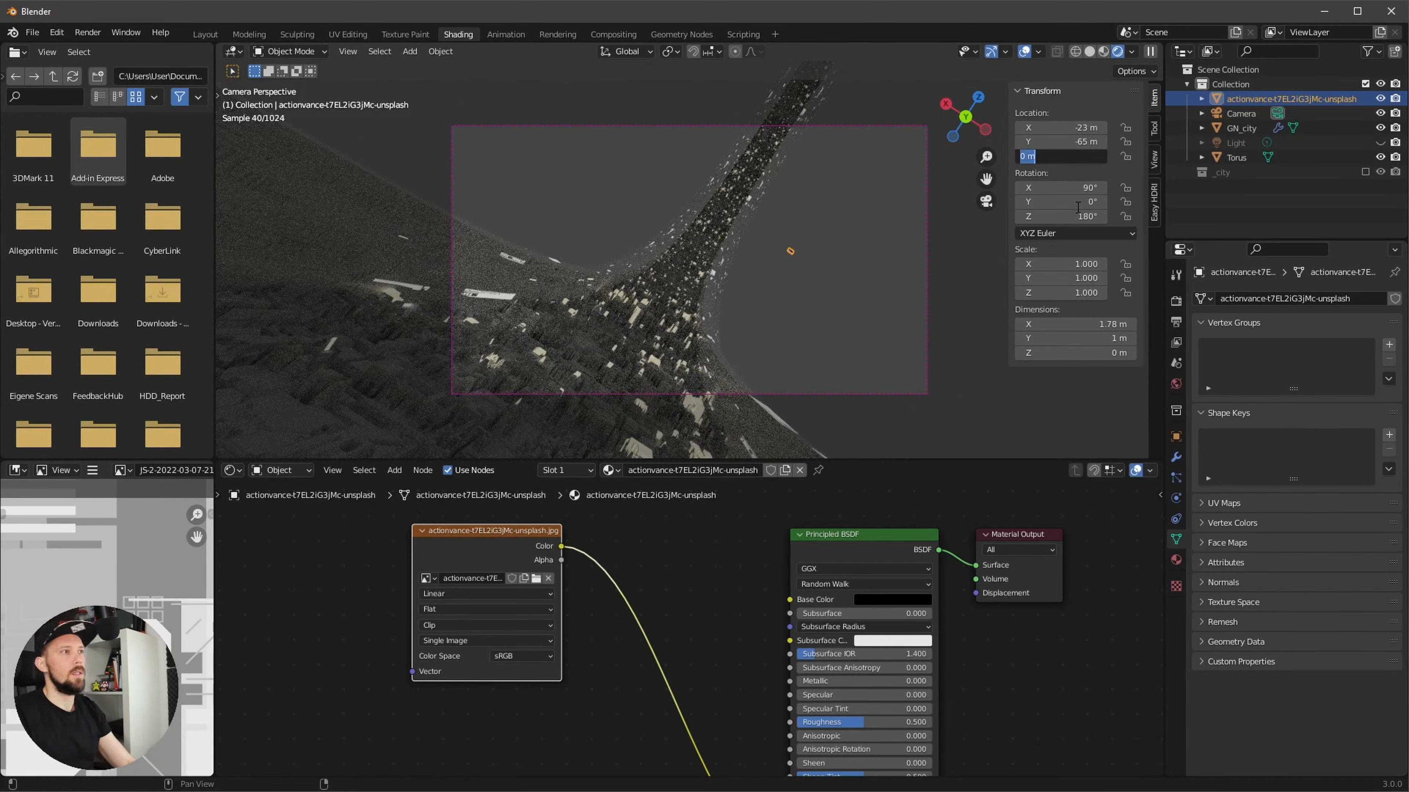
key(Return)
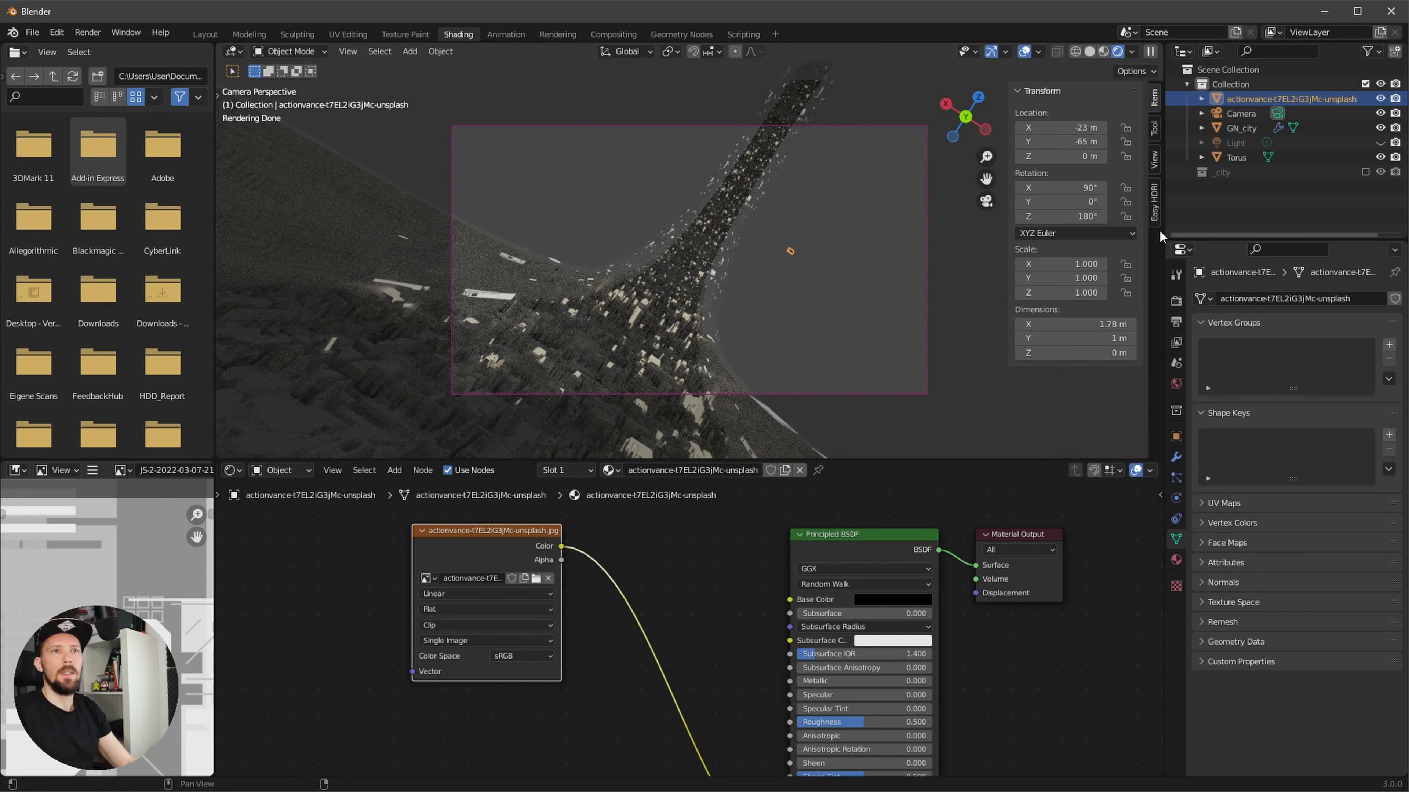
- Set the image plane's rotation to -9° in Y and 198° in Z
click(1089, 189)
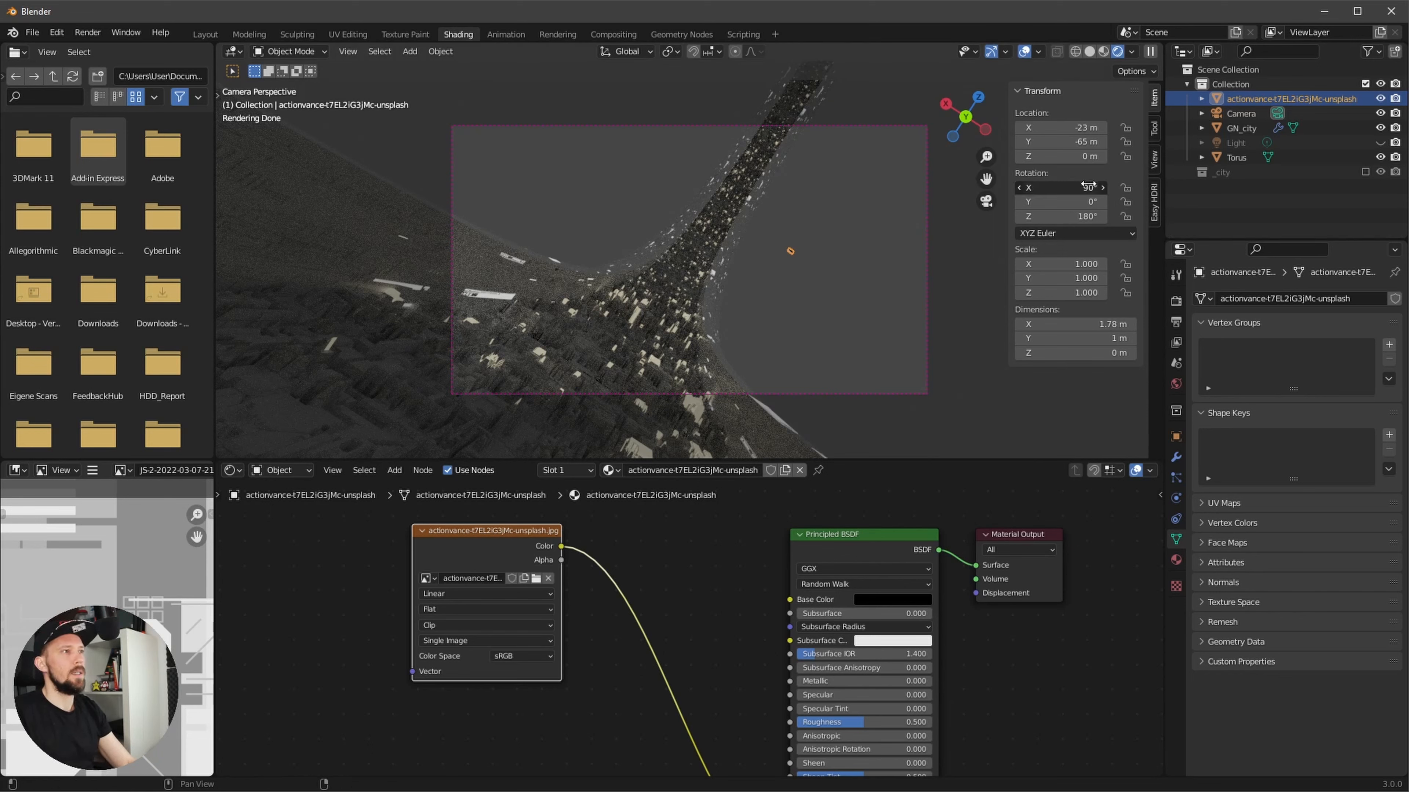
click(1085, 205)
key(BackSpace)
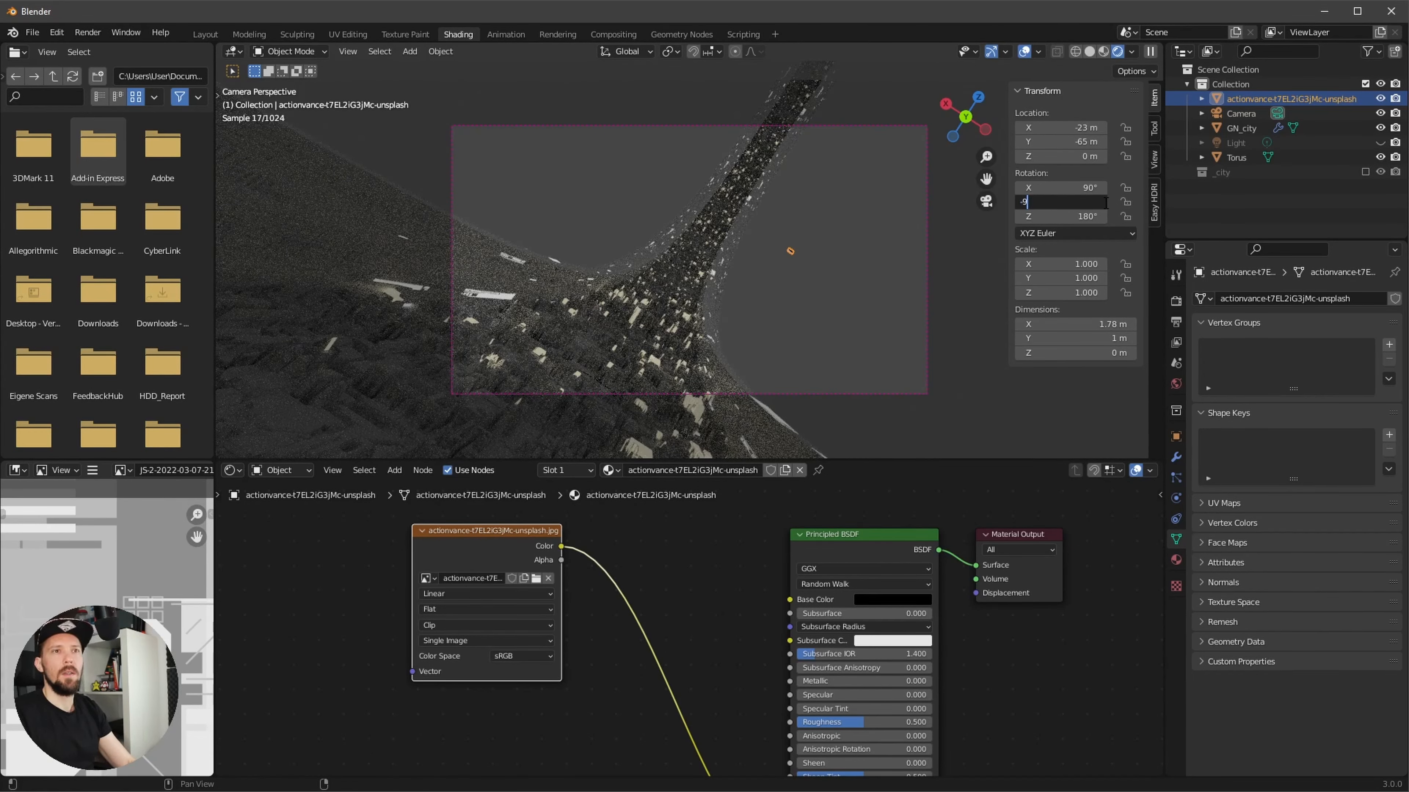
text(-9)
key(Return)
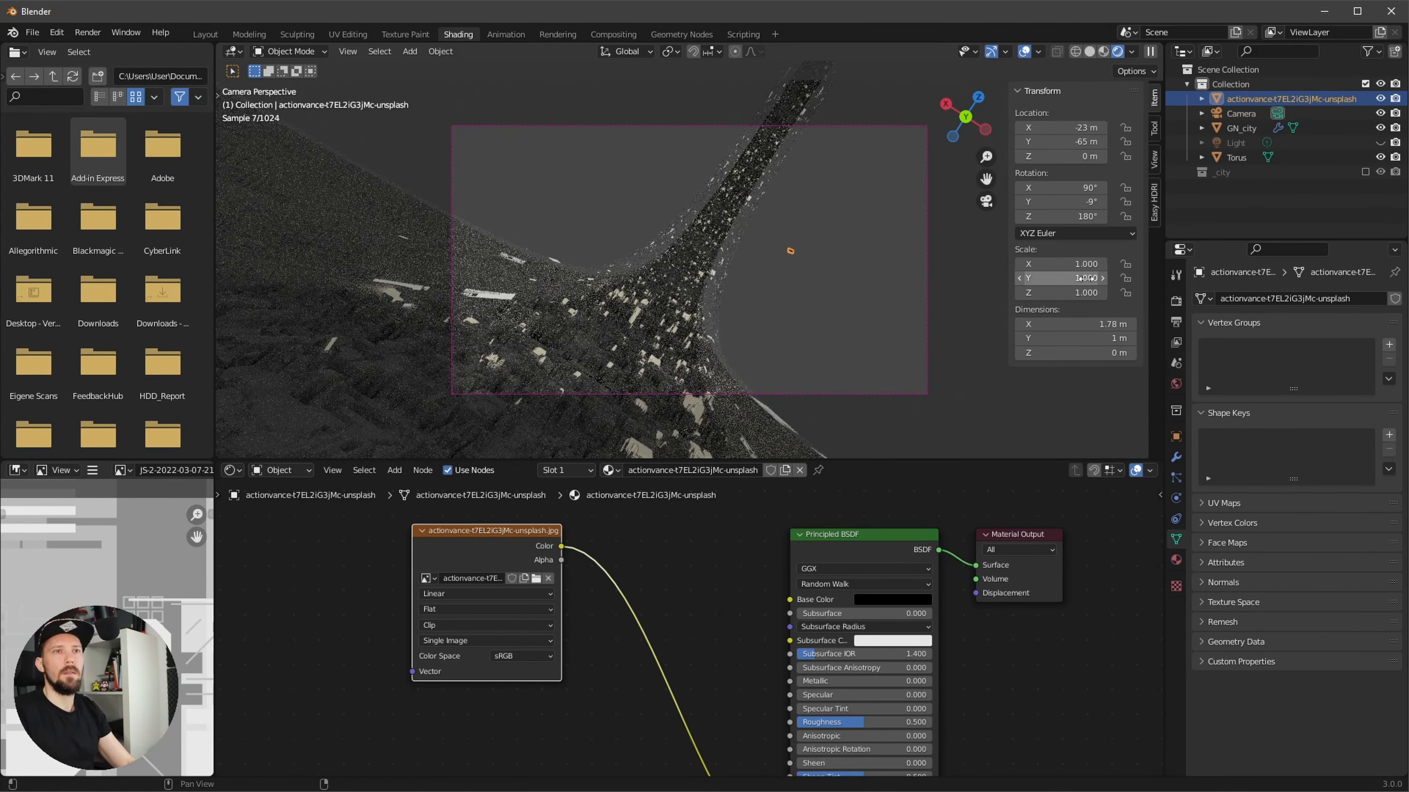
click(1097, 216)
text(1)
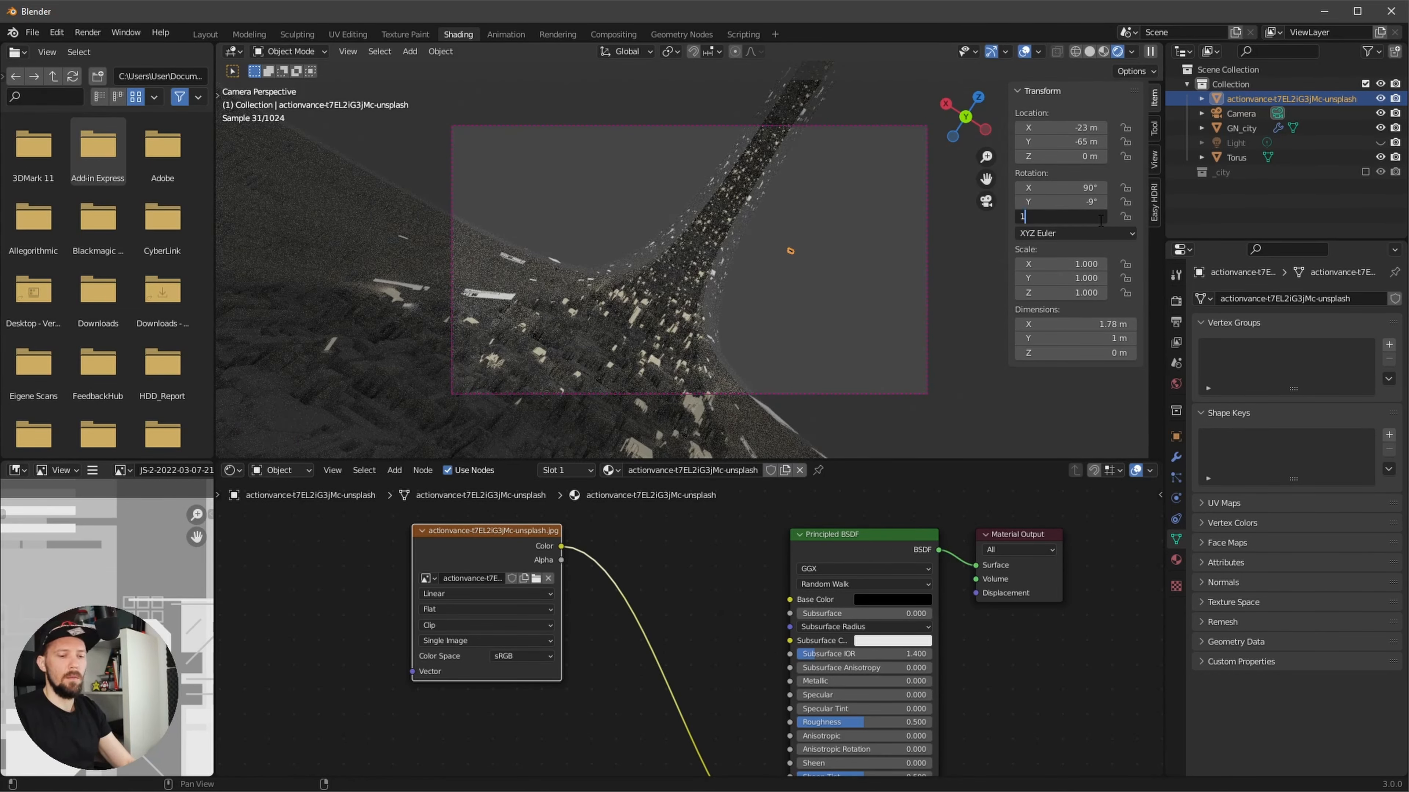
text(98)
key(Return)
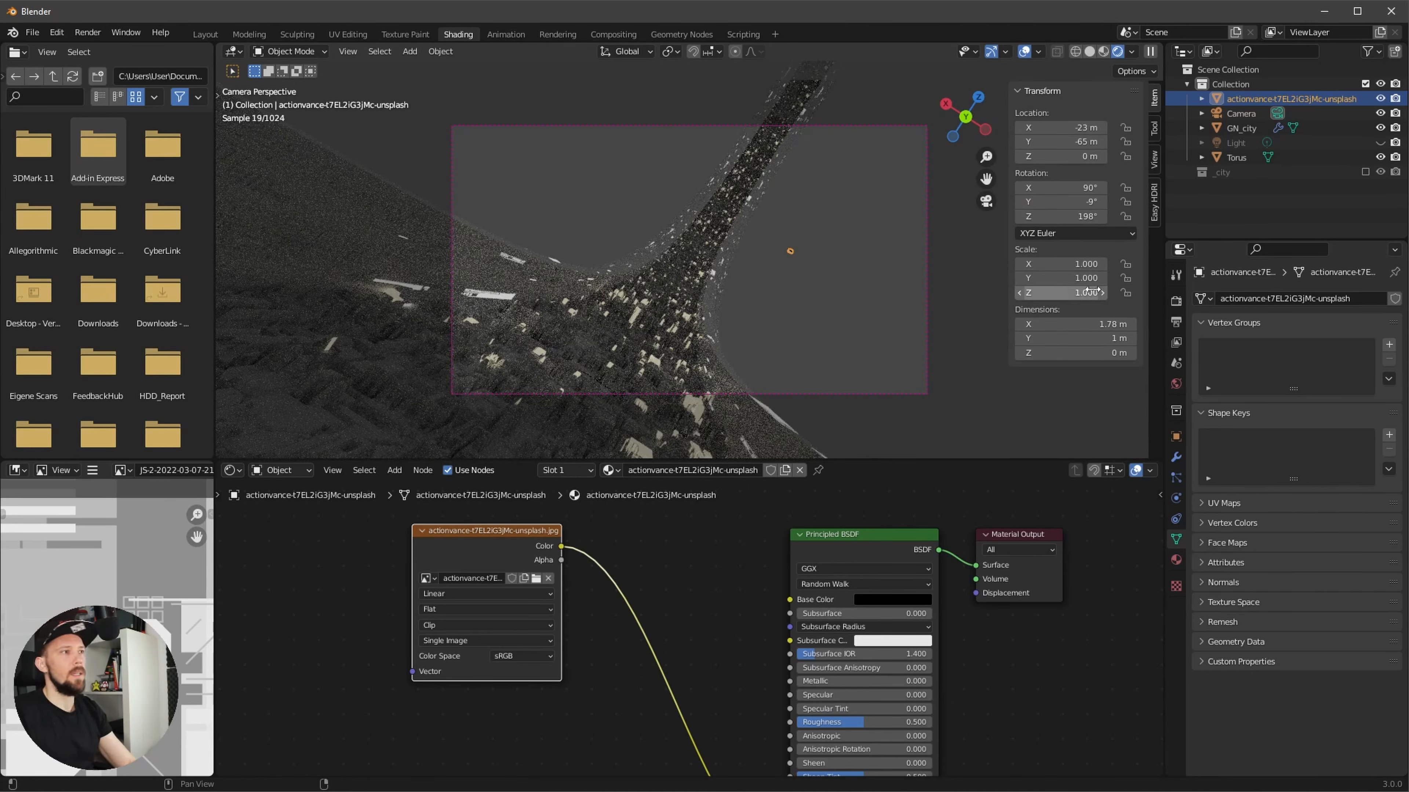
- Set the Earth image plane's scale to 107 on the X, Y and Z axes
click(1089, 265)
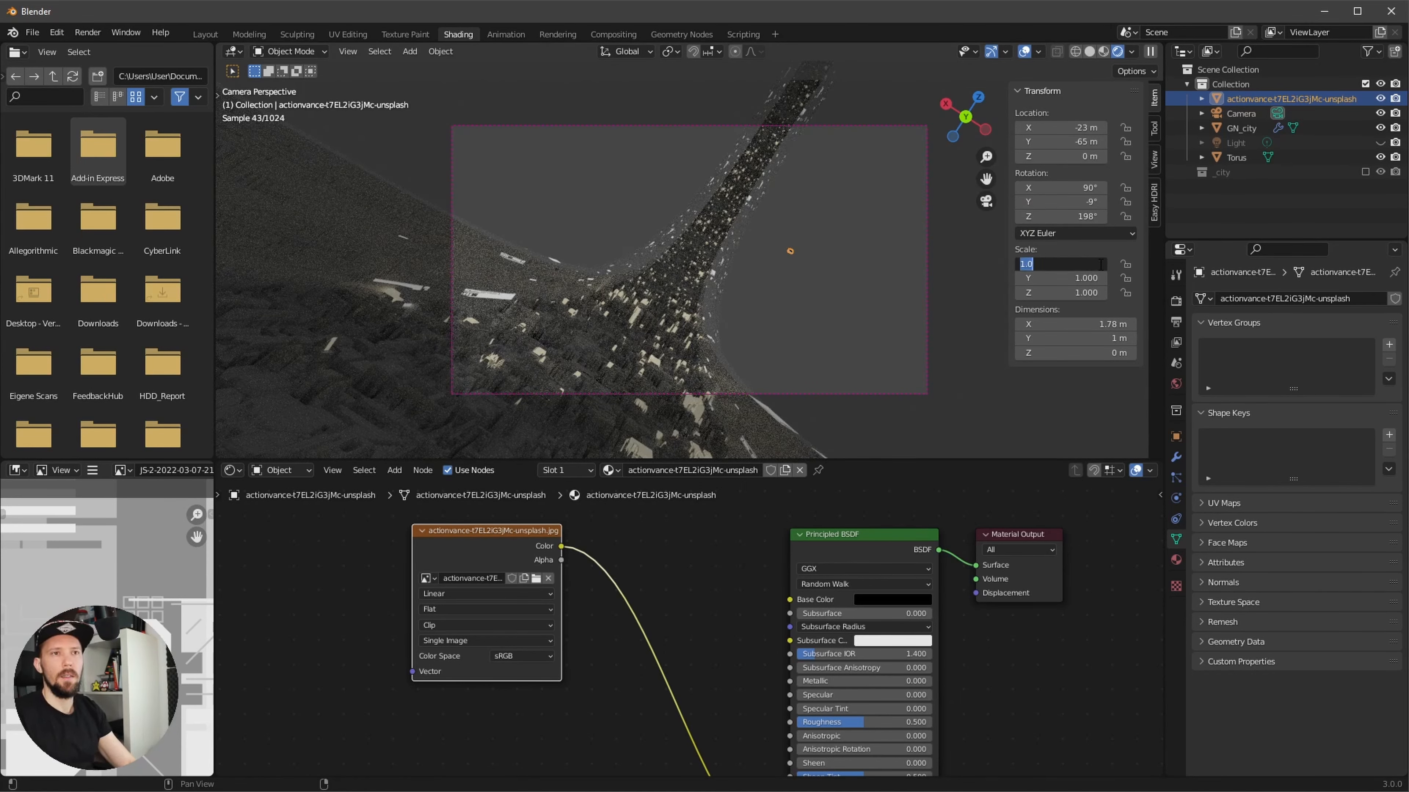
text(10)
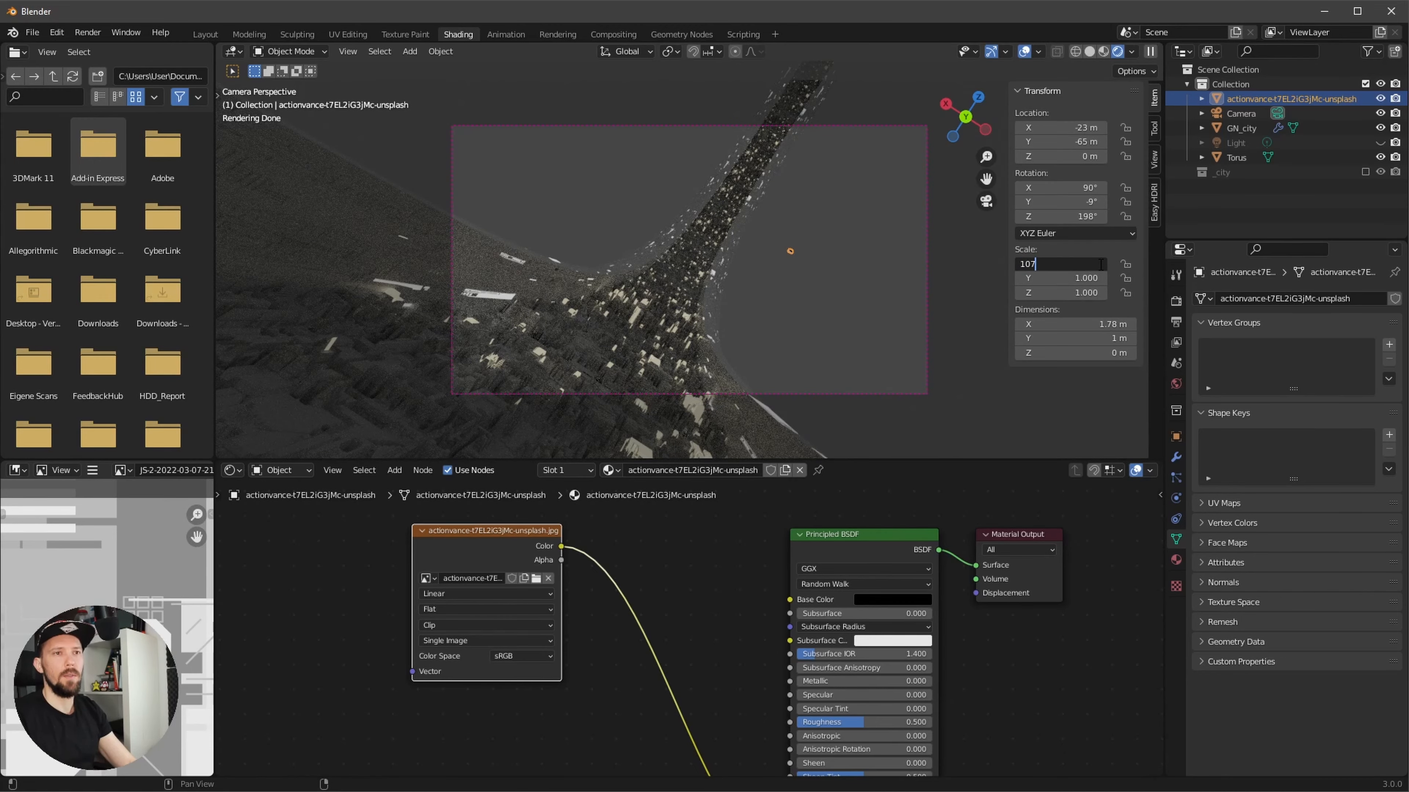
key(Tab)
text(107)
key(Tab)
text(107)
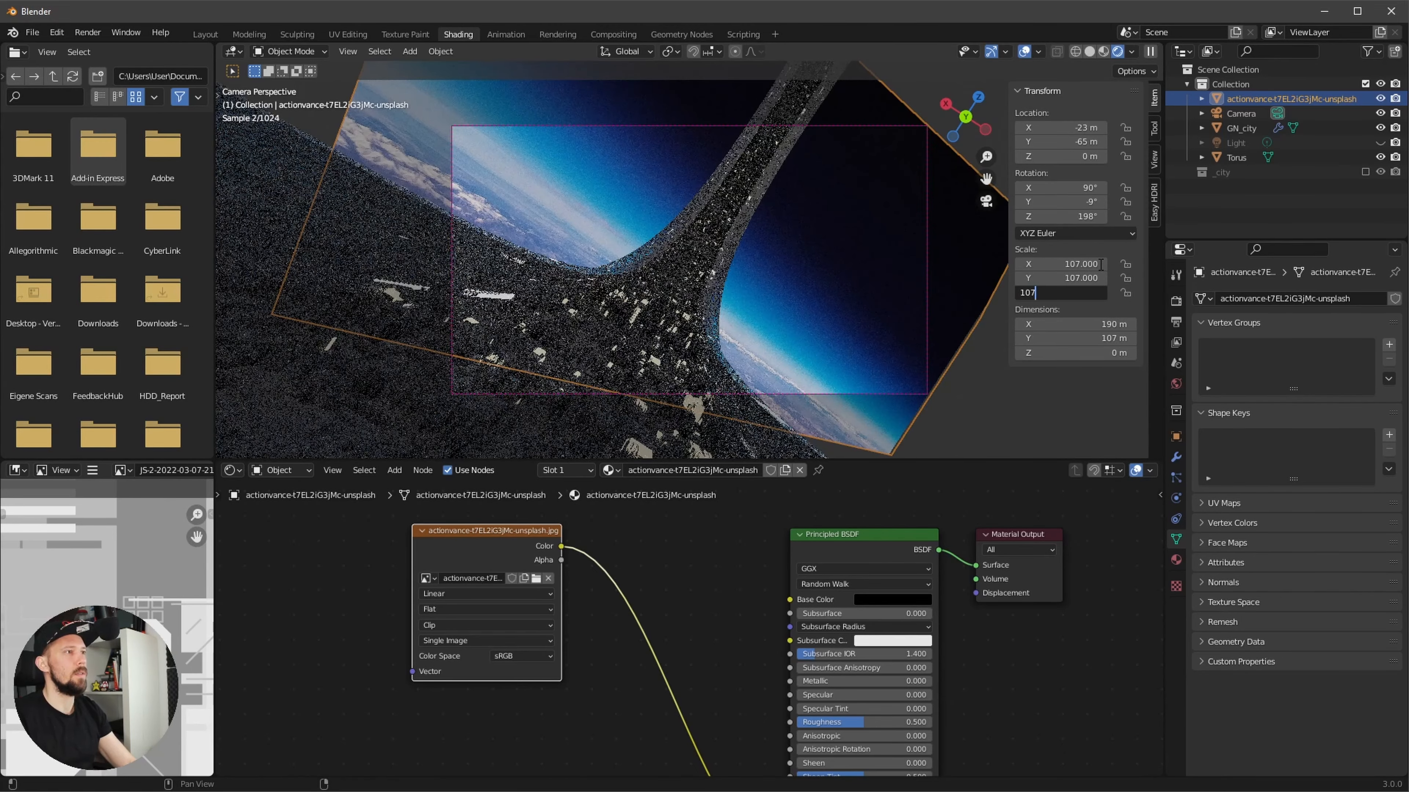
key(Return)
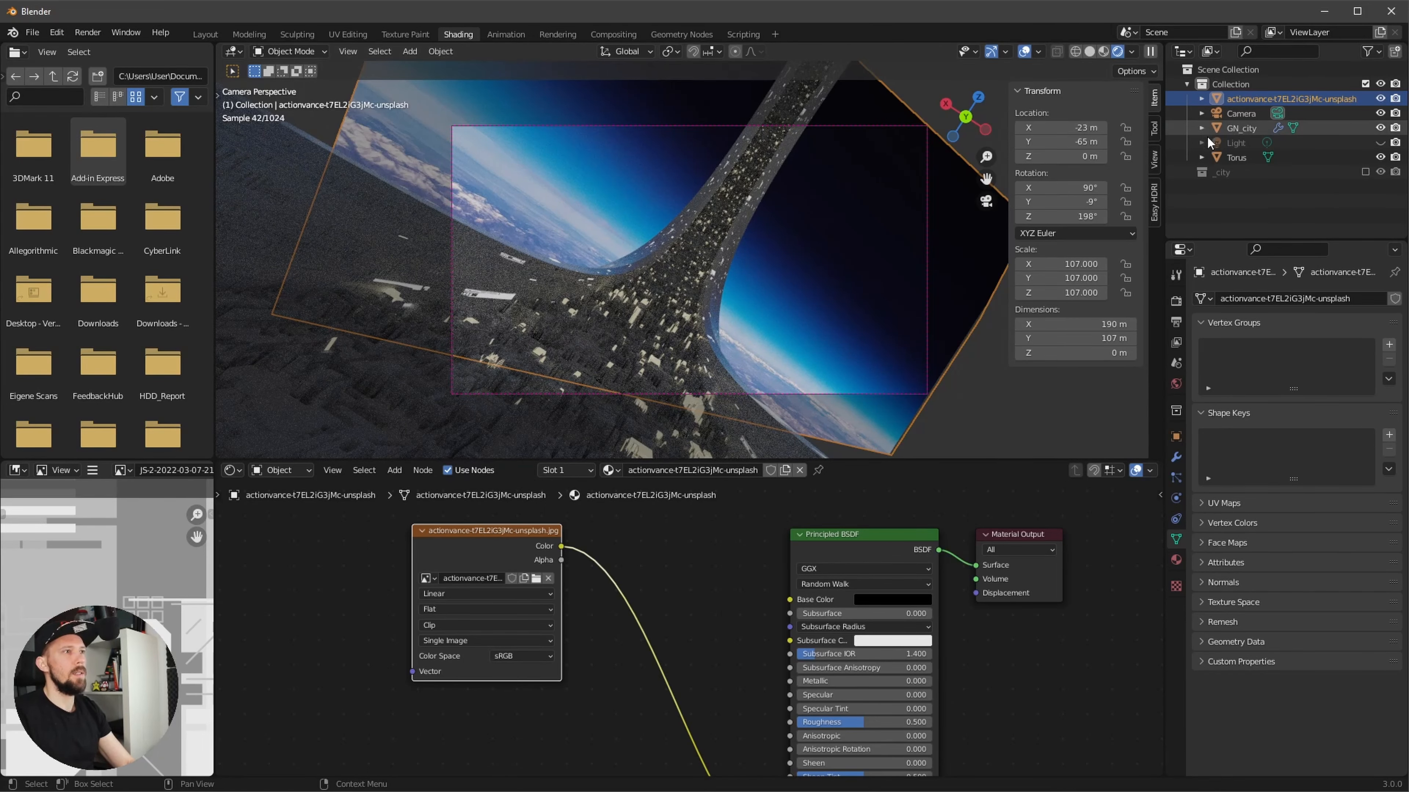
- Raise the camera's passepartout opacity to 1.000 and turn off the viewport overlays
click(1240, 114)
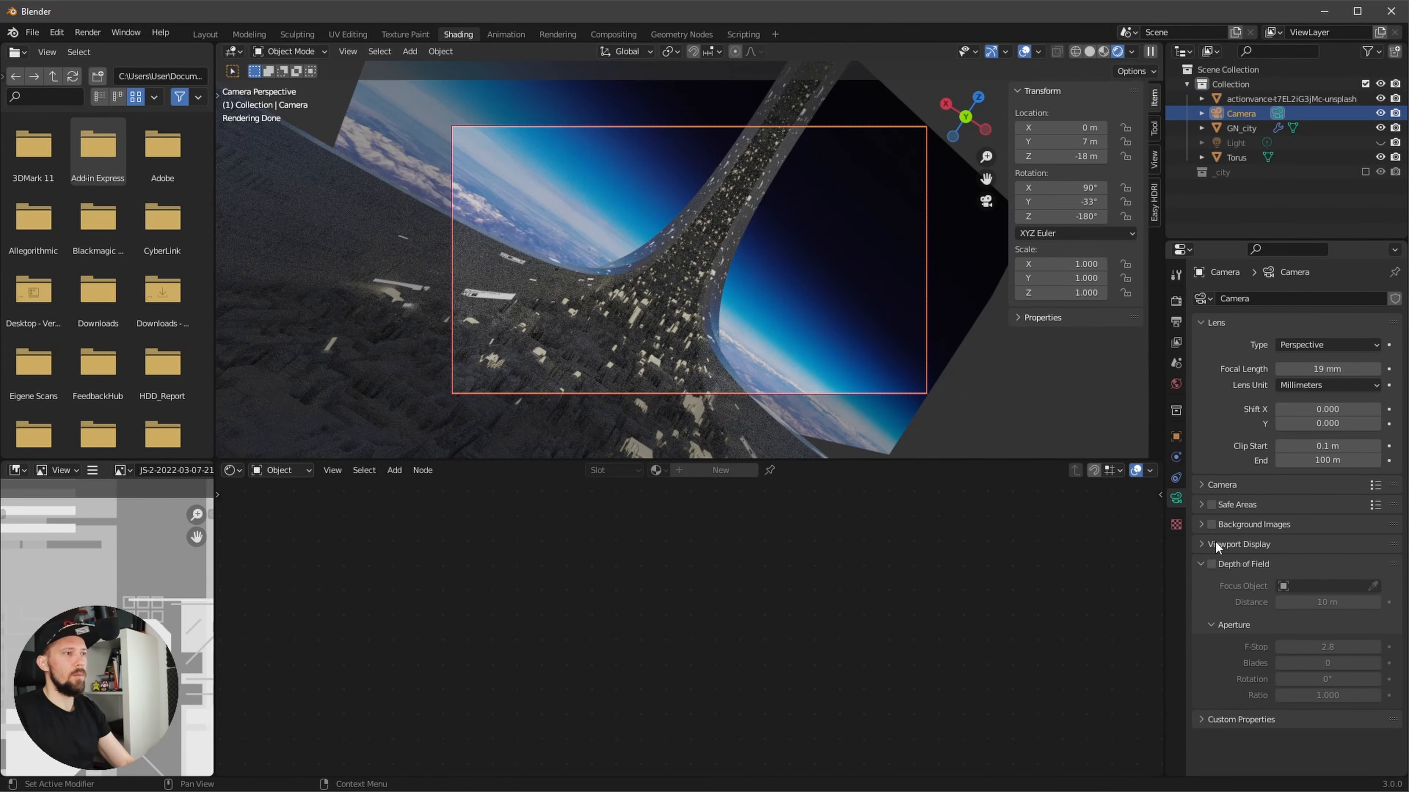
click(1201, 544)
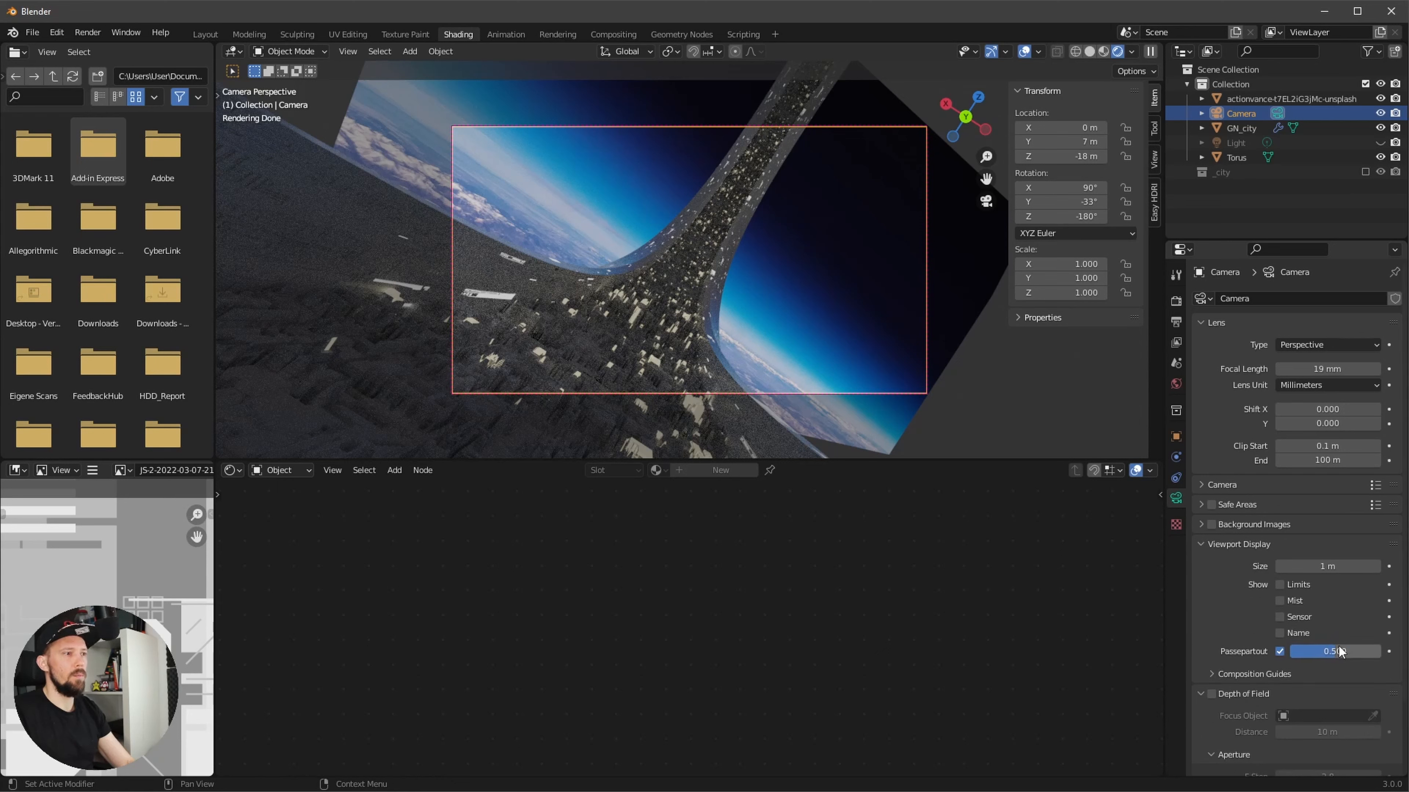
drag(1331, 650, 1379, 651)
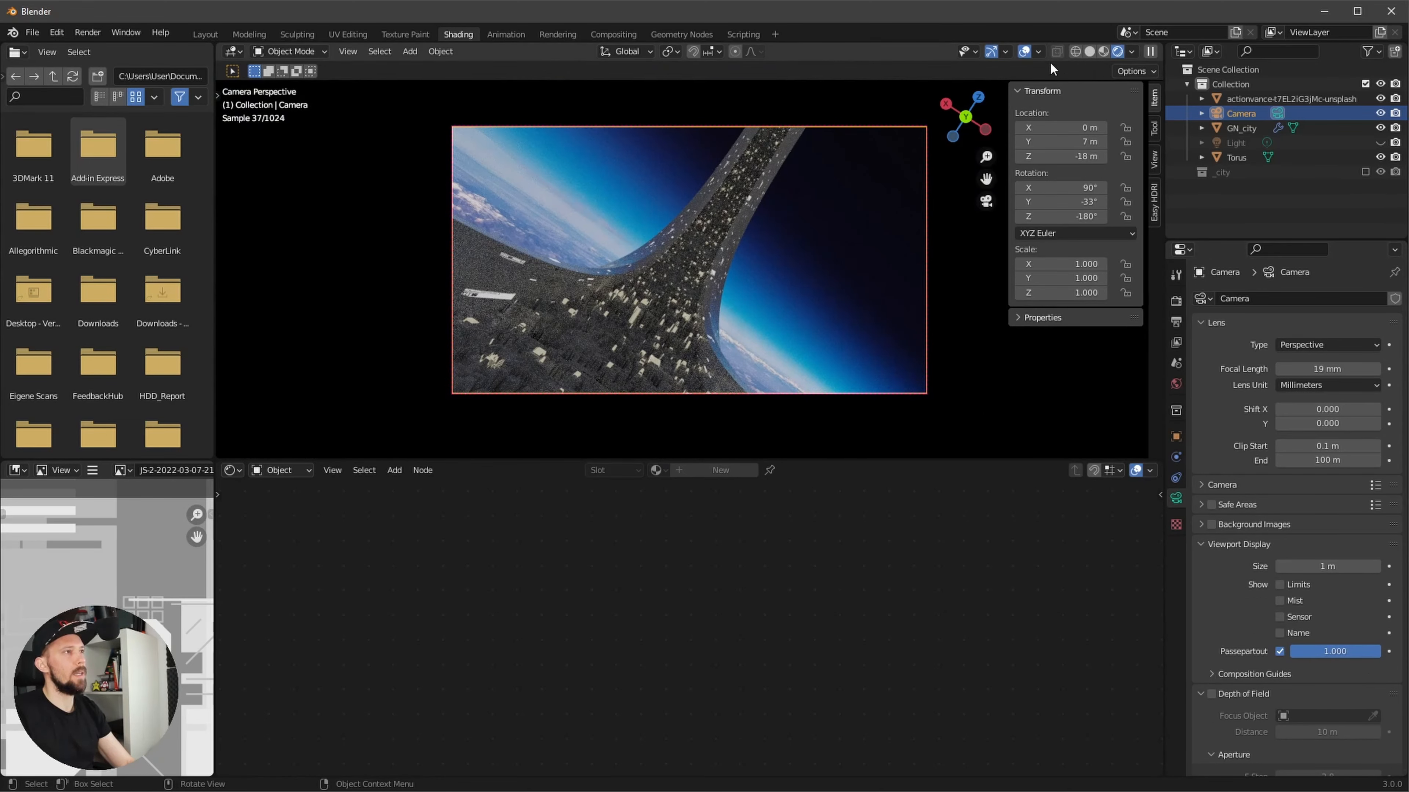
click(1025, 52)
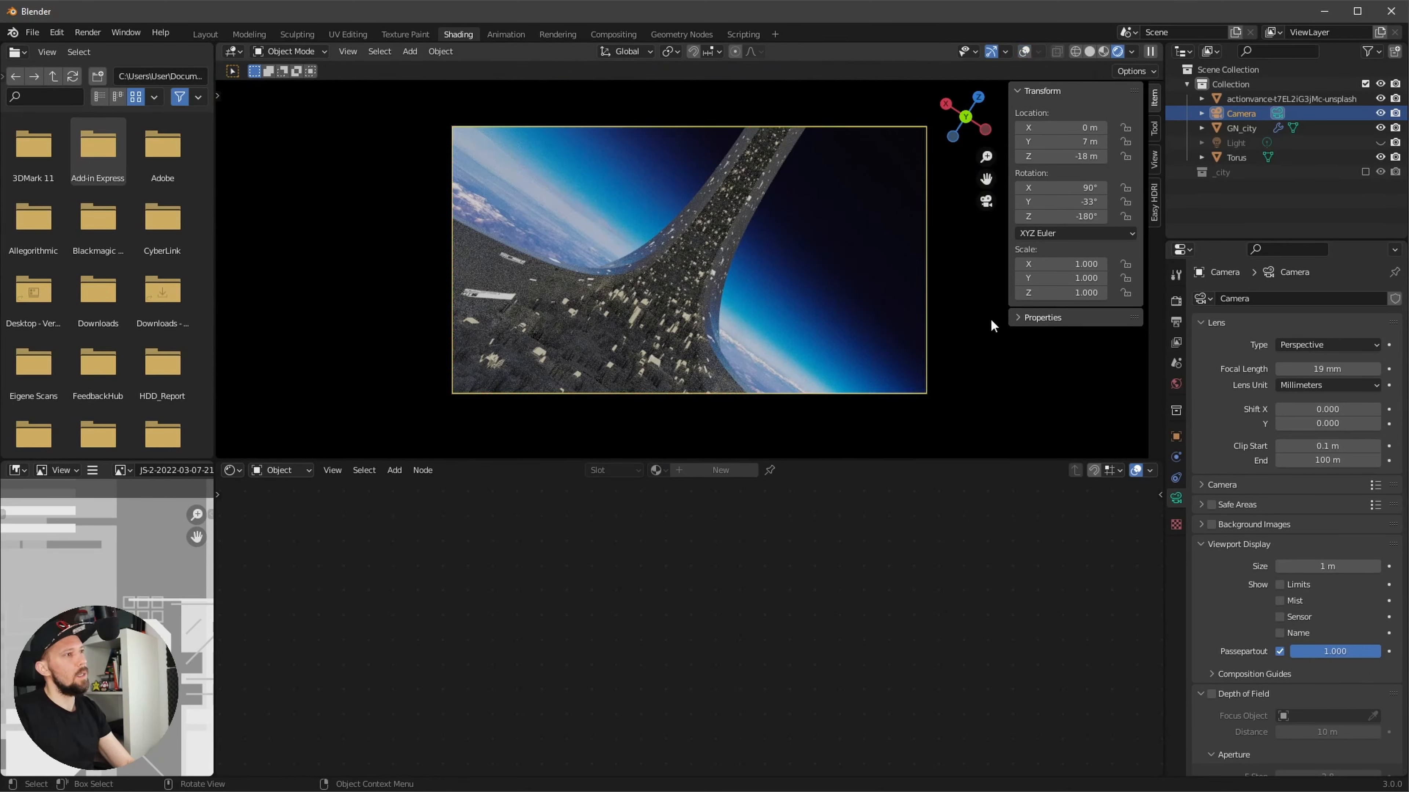
- Darken the world background color to pure black with a value of 0
click(1177, 384)
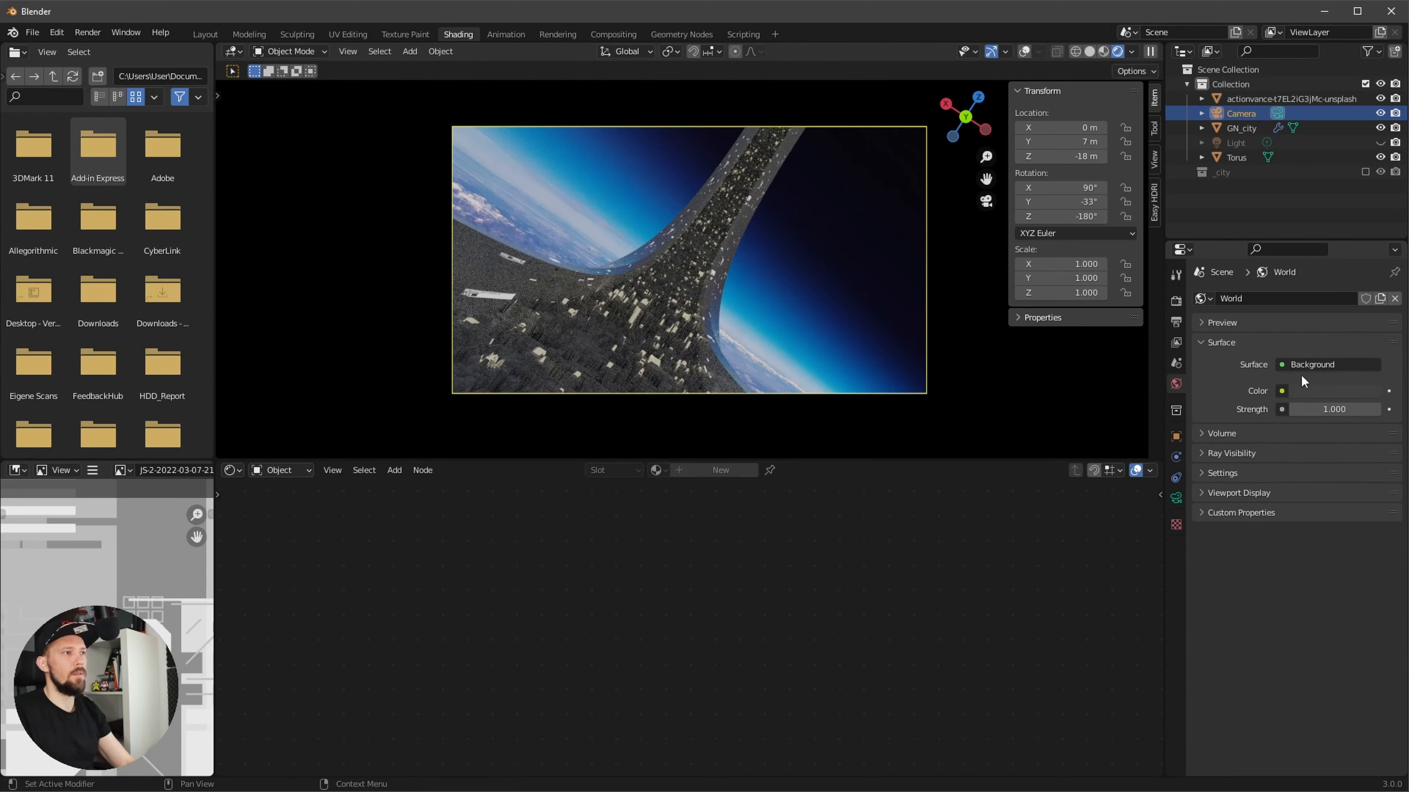
click(1323, 391)
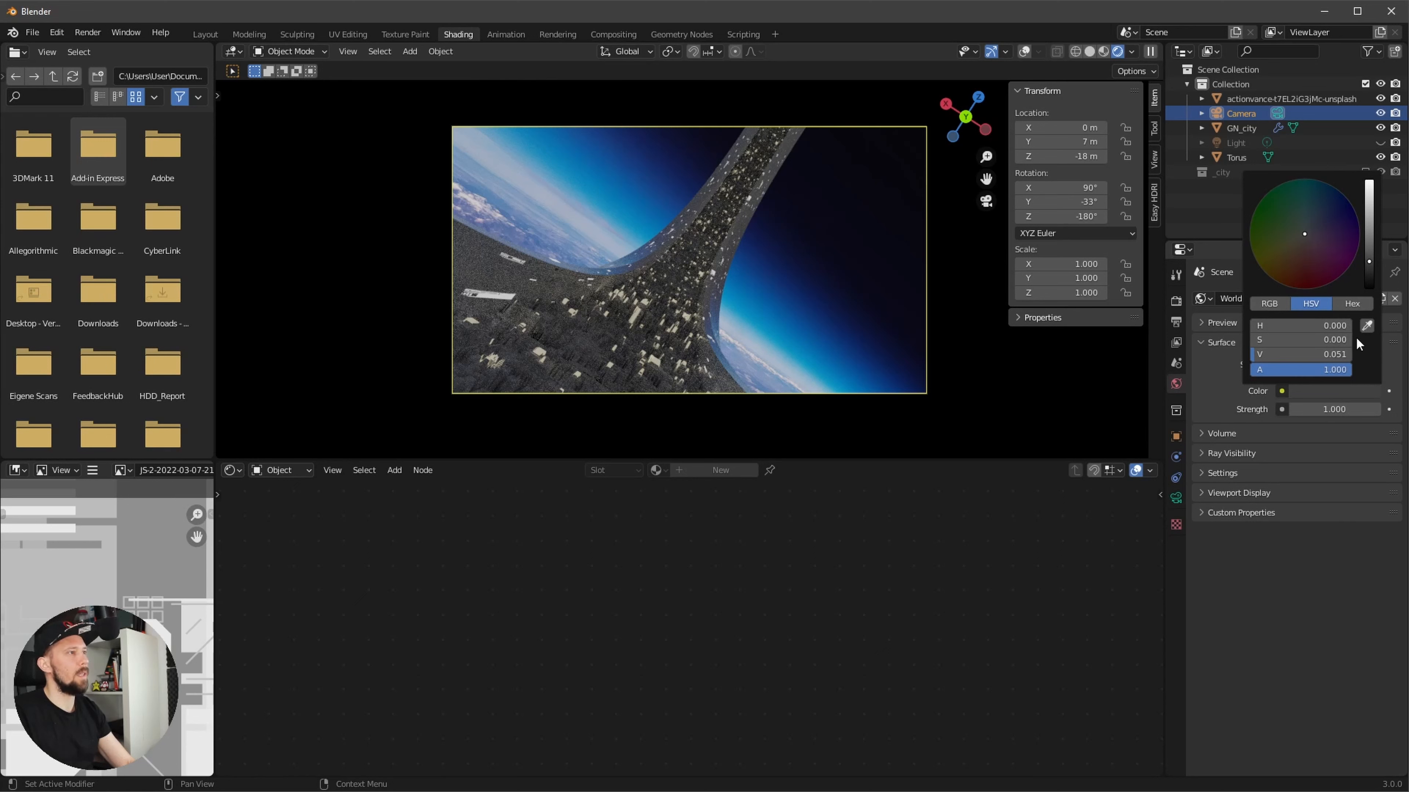
drag(1370, 266, 1368, 290)
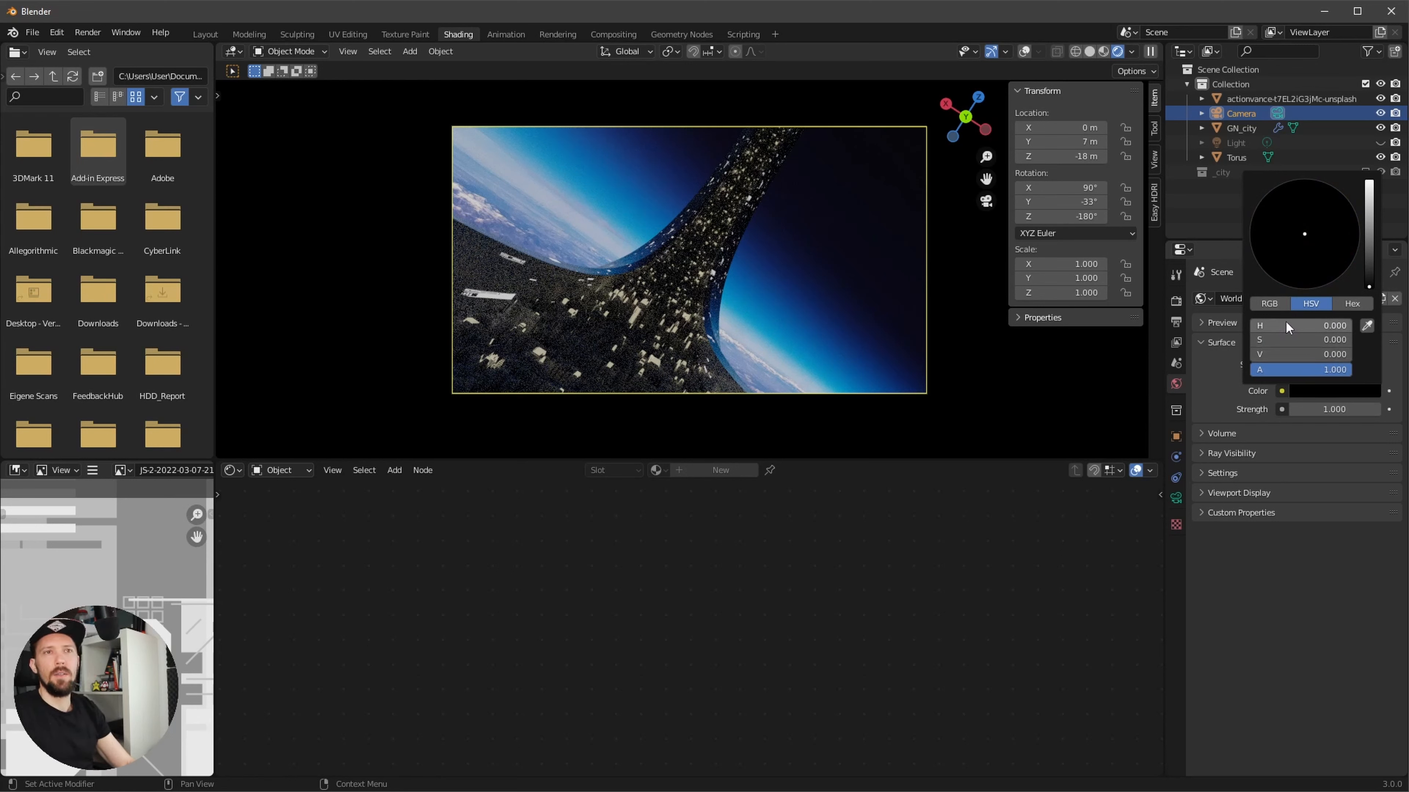
click(1246, 198)
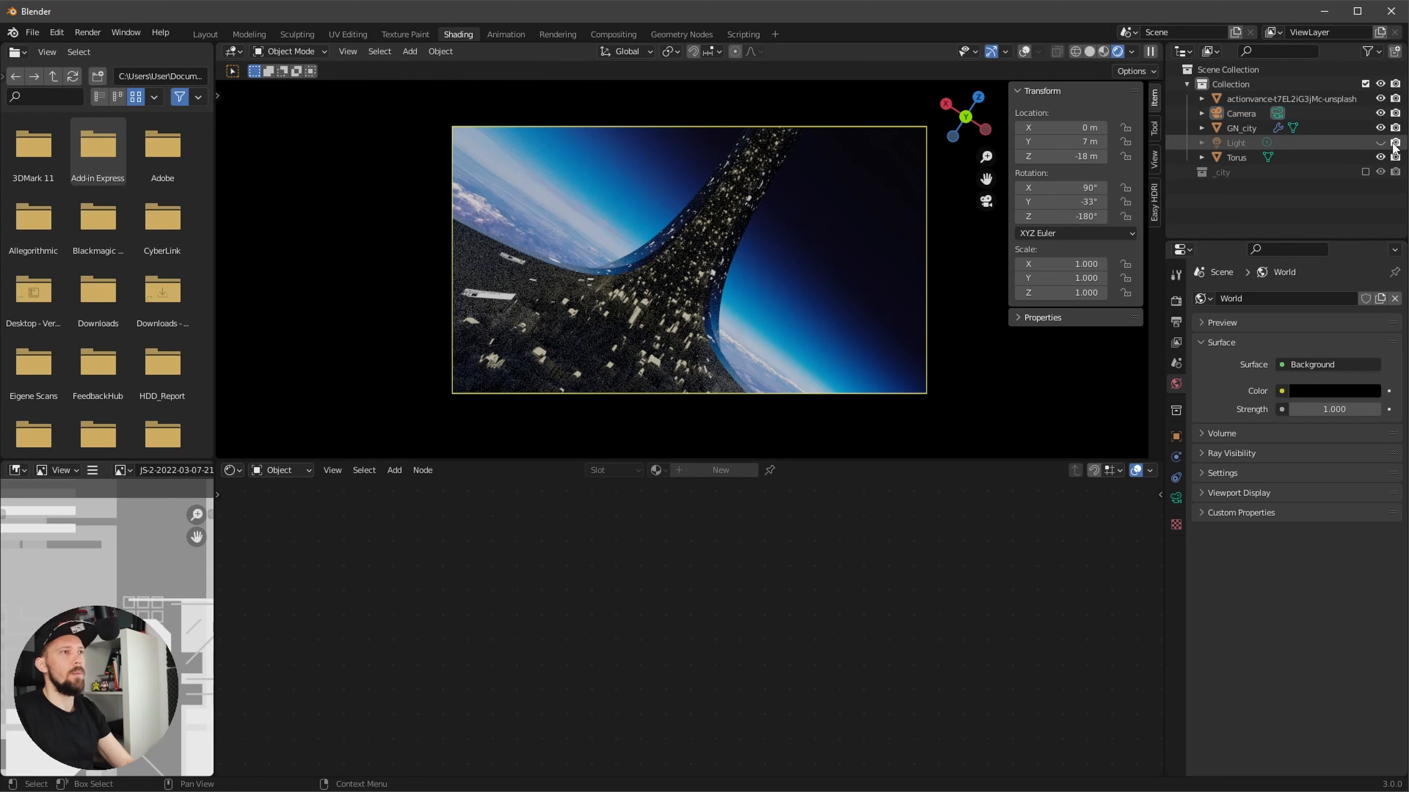
- Unhide the Light object, change it to a Sun light and set its strength to 2
click(1380, 143)
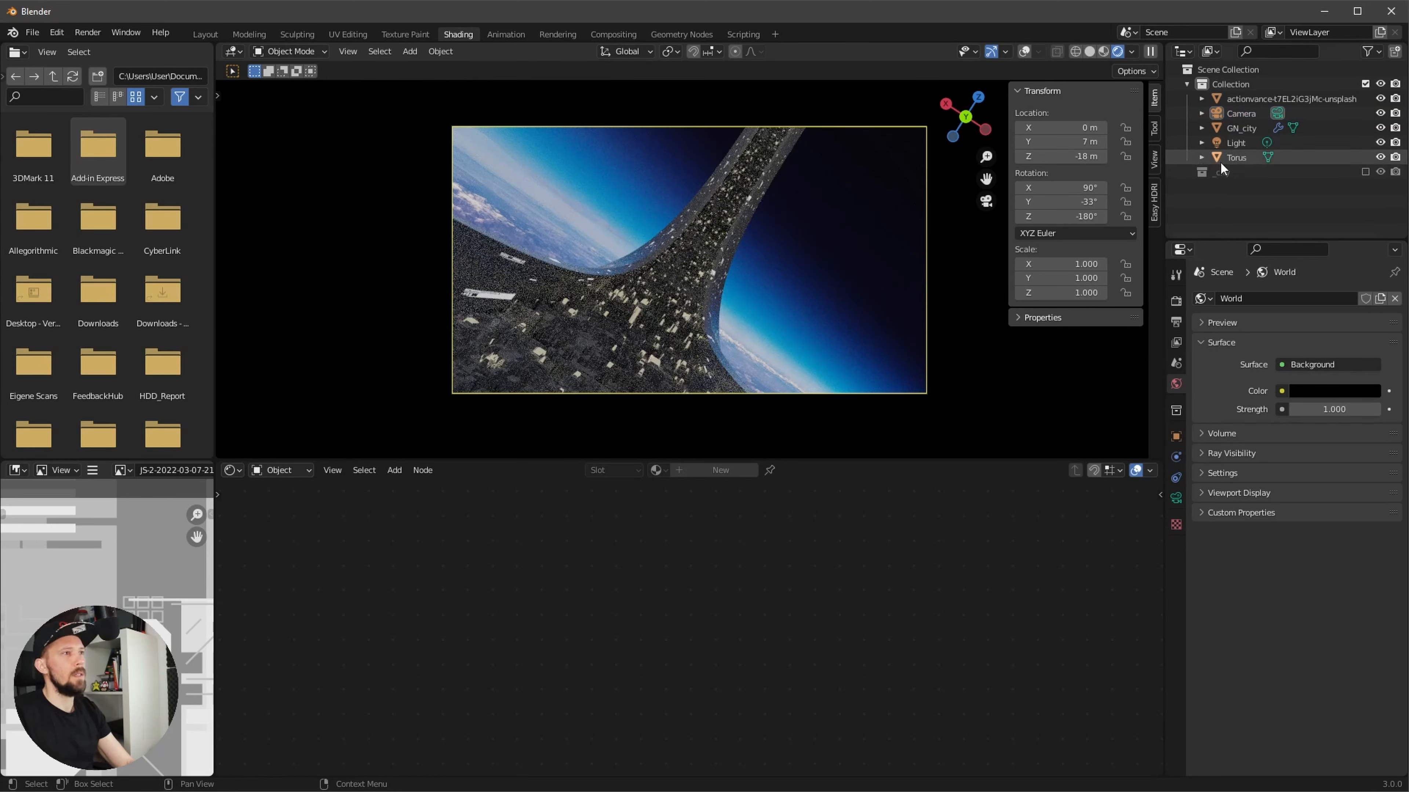
click(1235, 143)
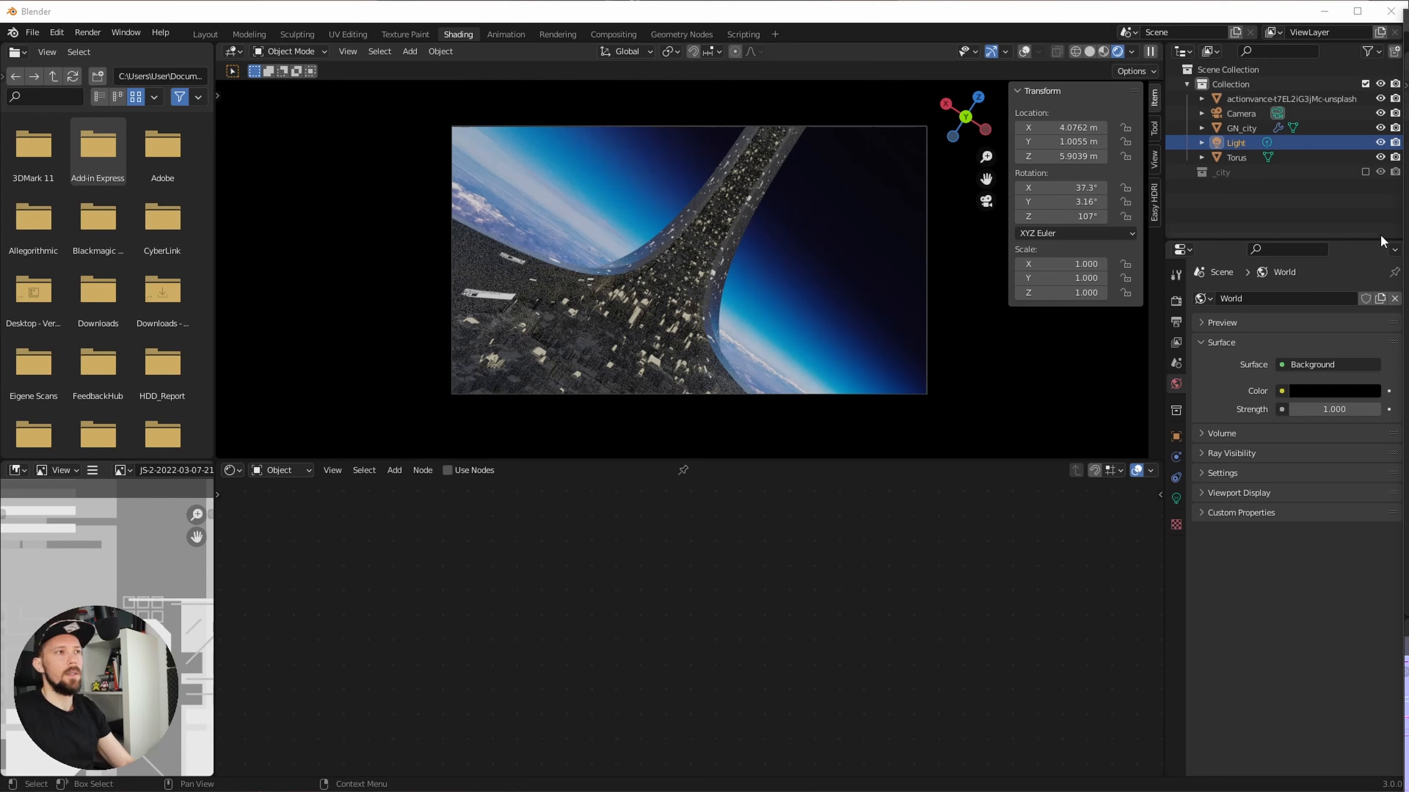
click(1175, 498)
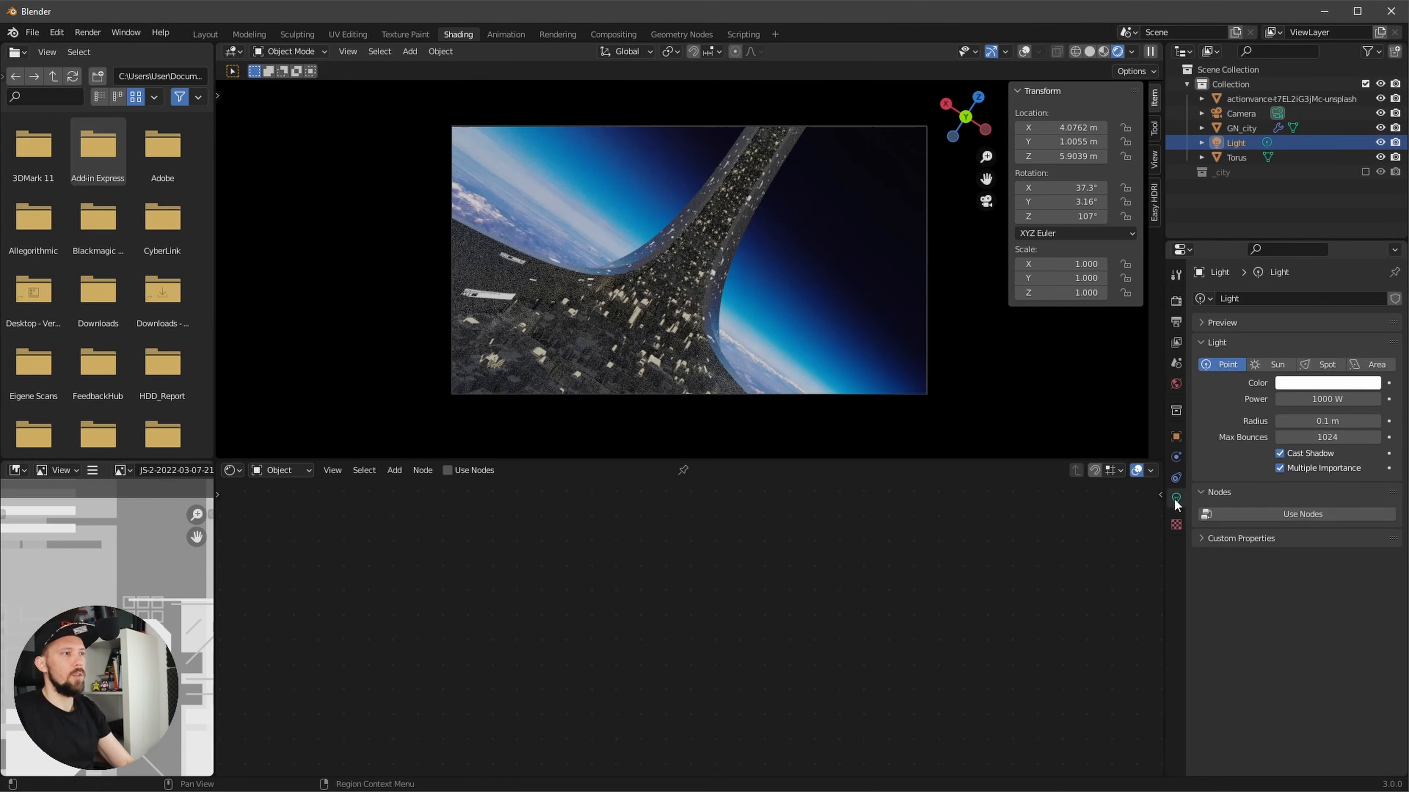
click(1274, 365)
click(1325, 399)
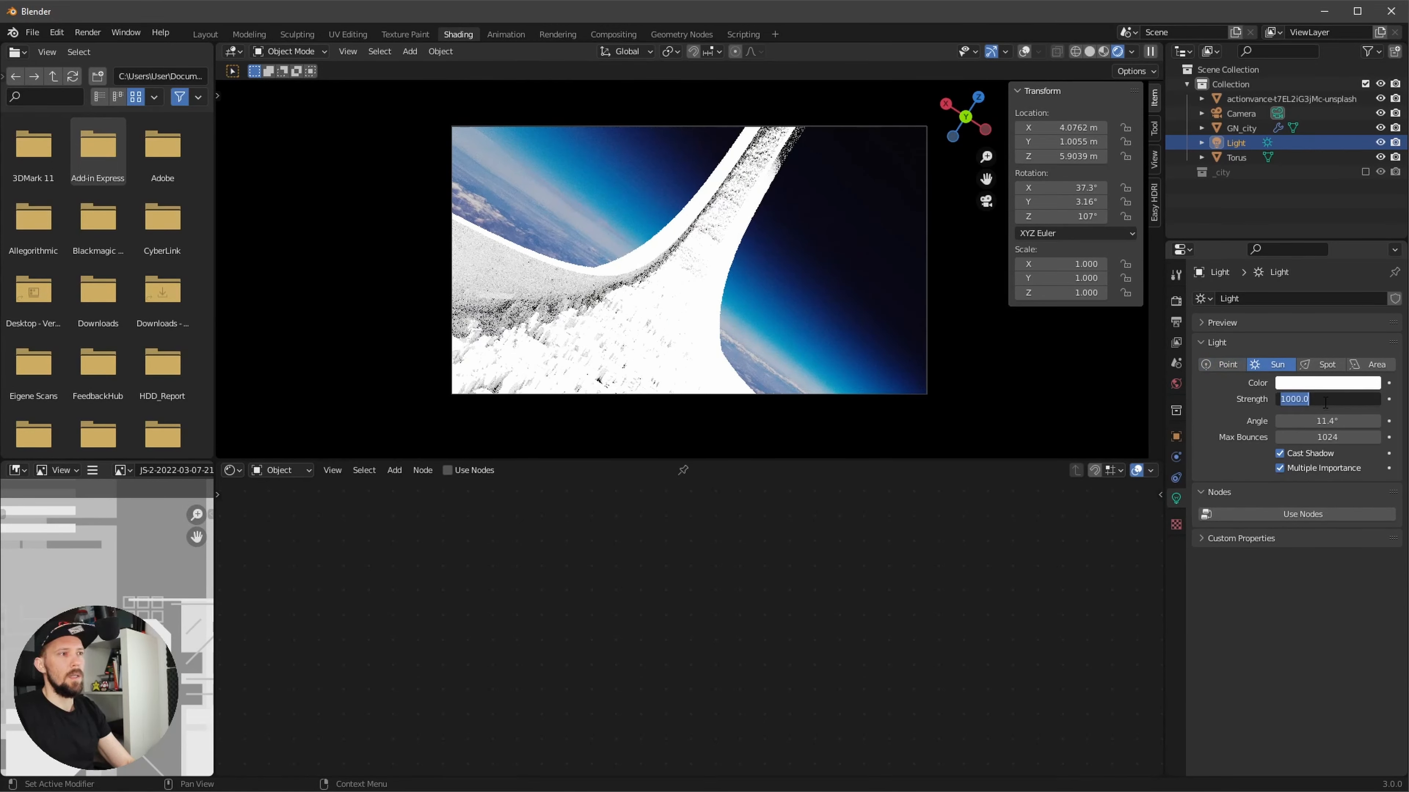
text(2)
key(Return)
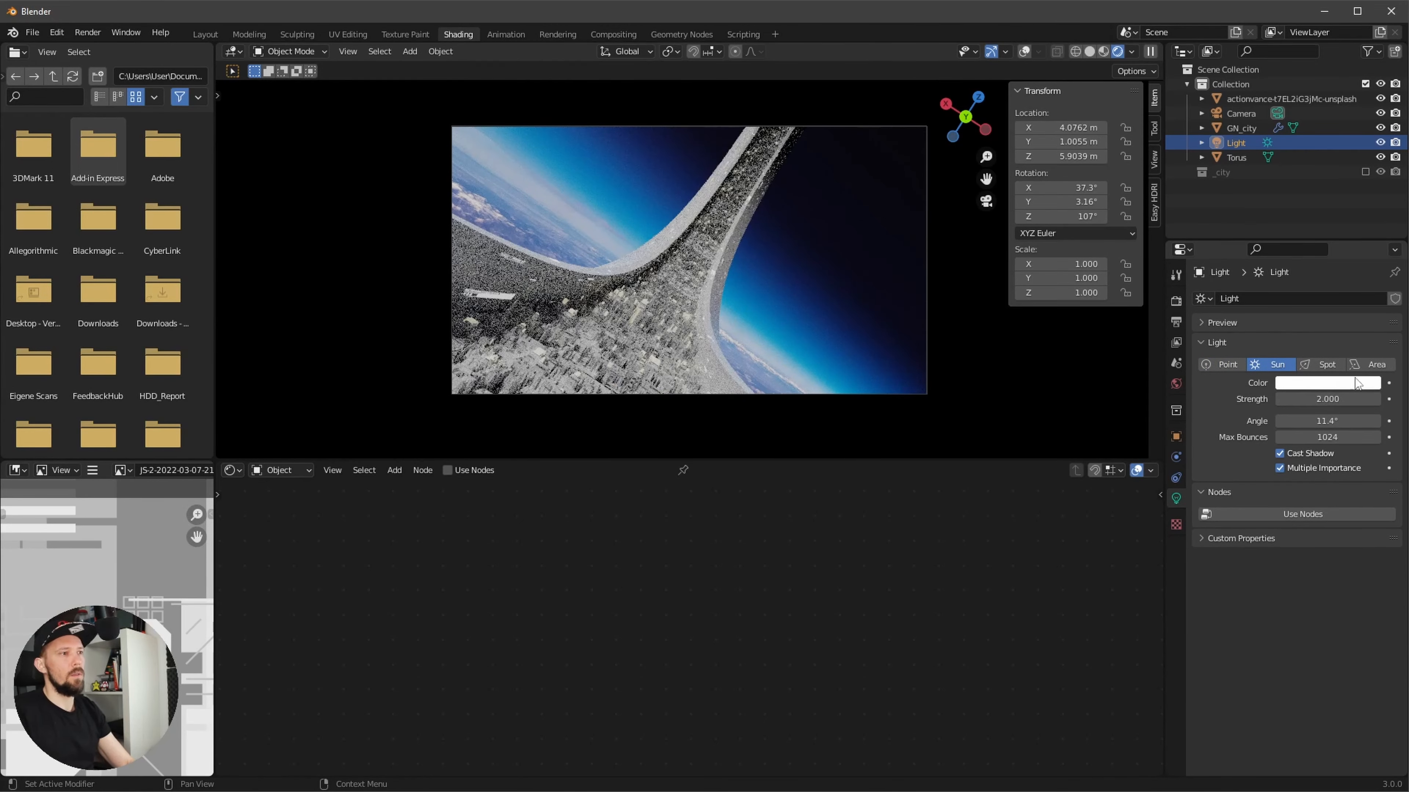
- Give the sun light the blue hex color 5D7DBF and set its angle to 0°
click(1330, 386)
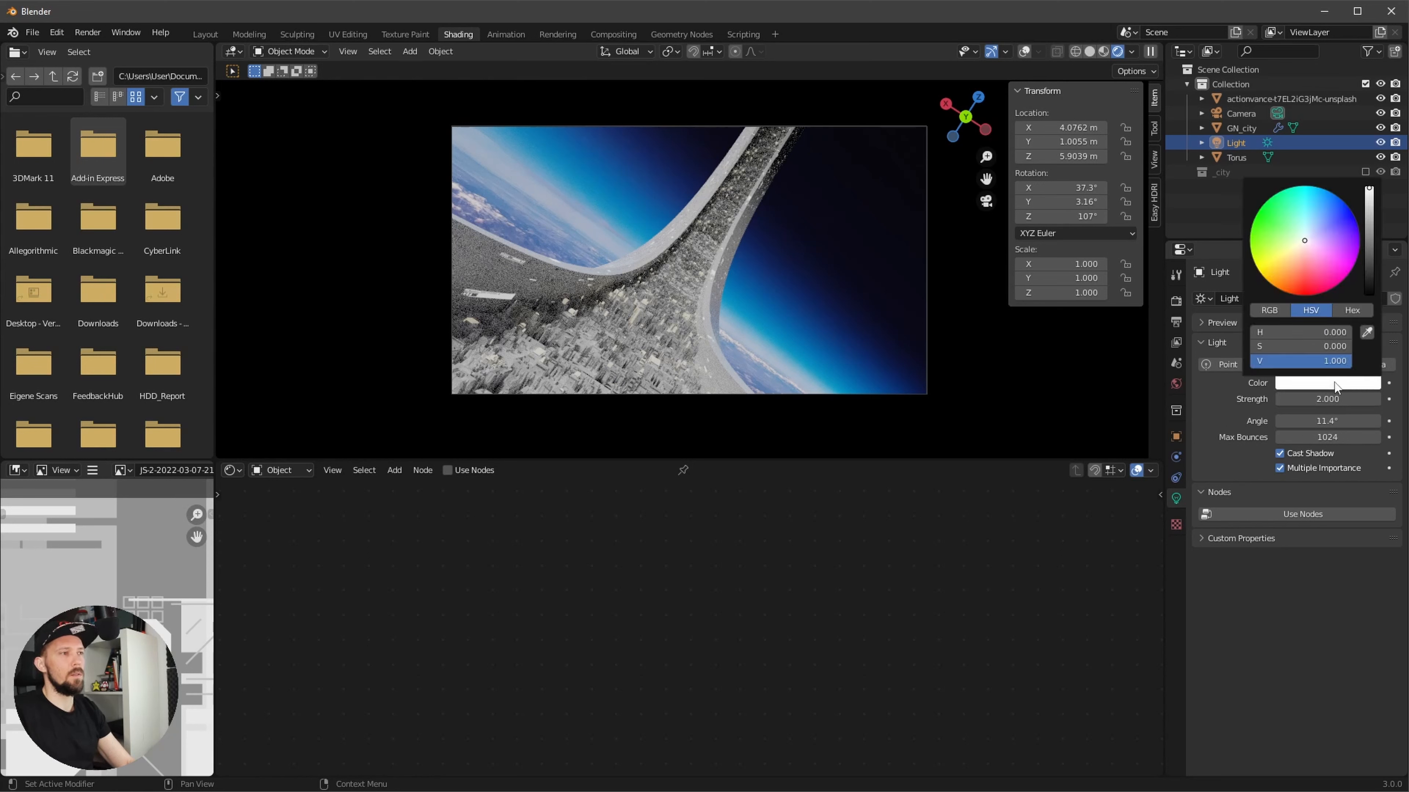
click(1320, 231)
click(1331, 385)
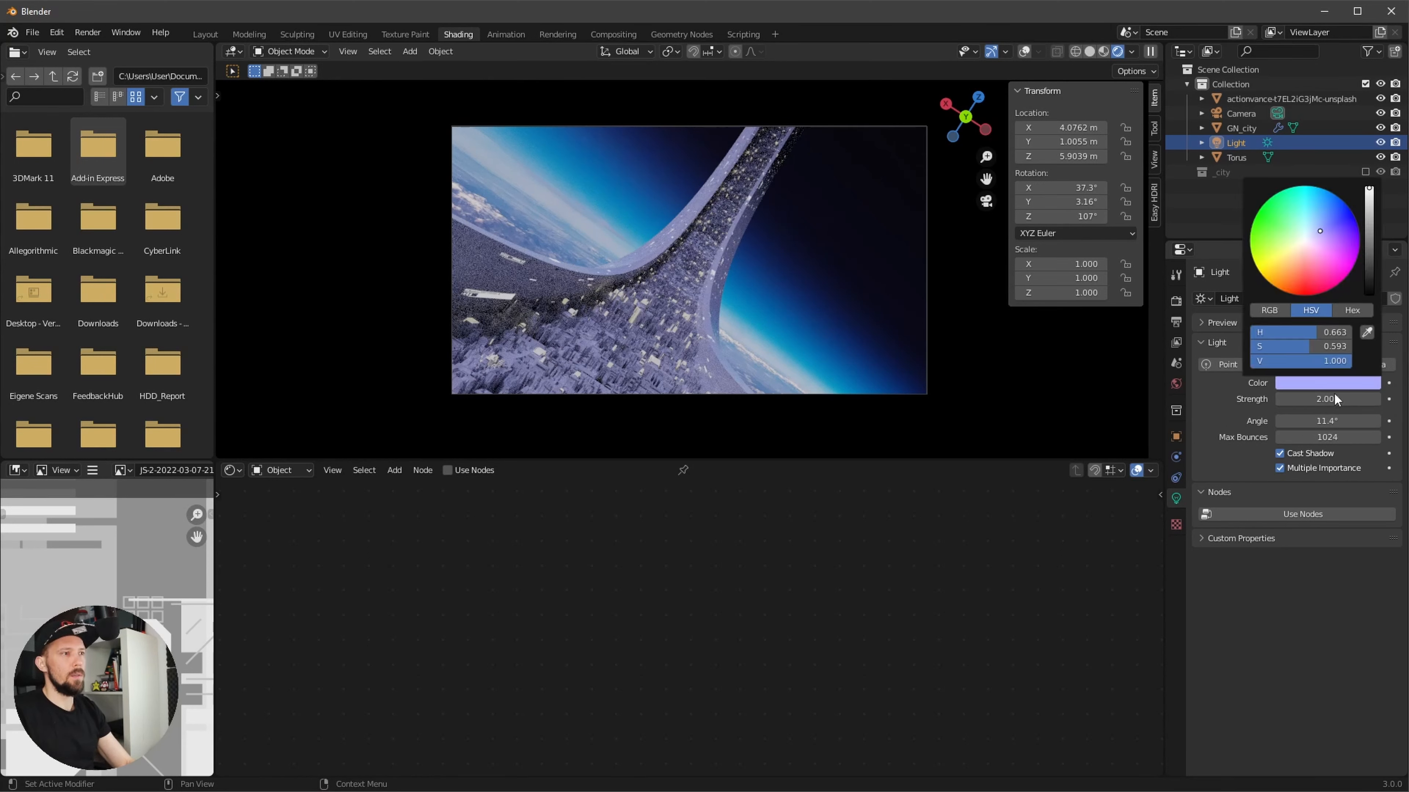
click(1350, 307)
key(ctrl+v)
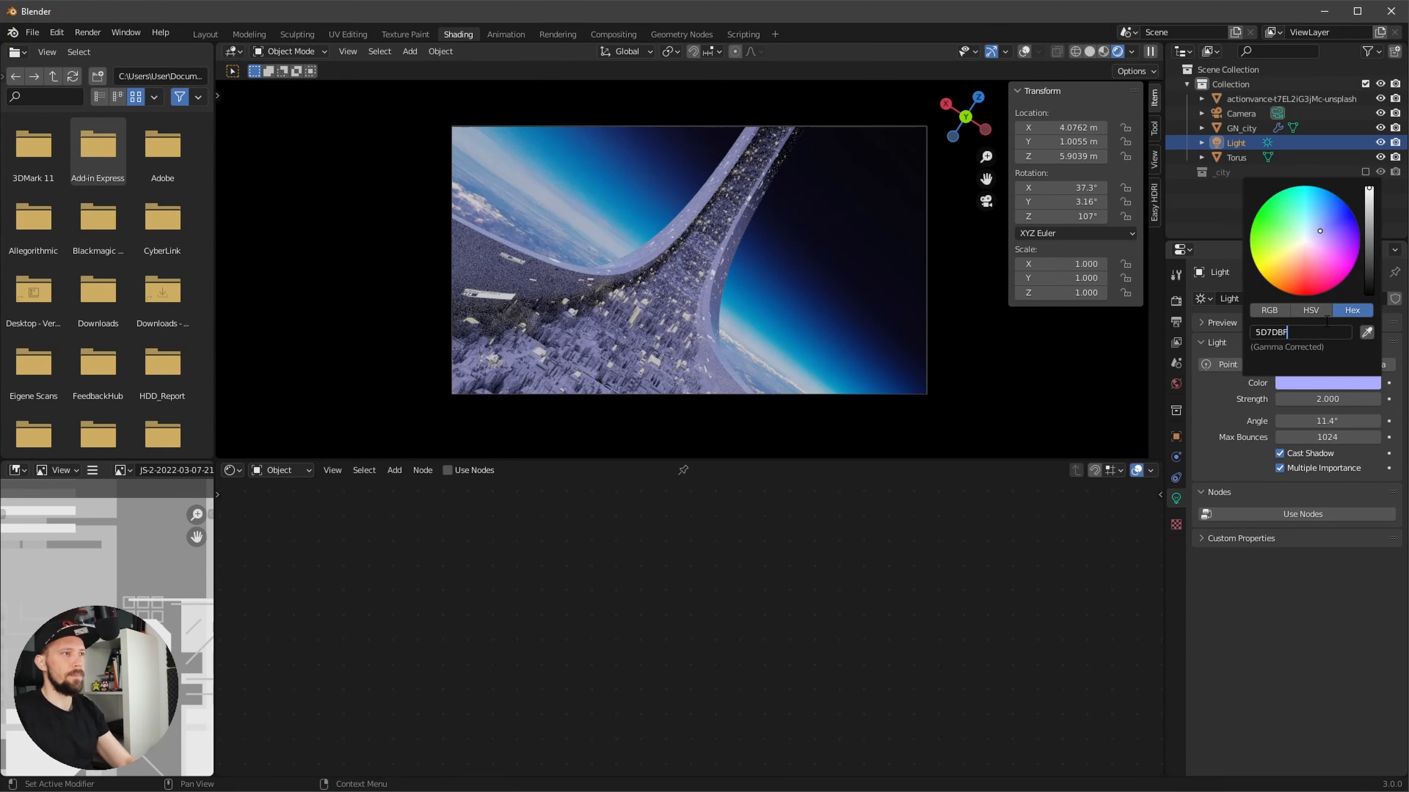
key(Return)
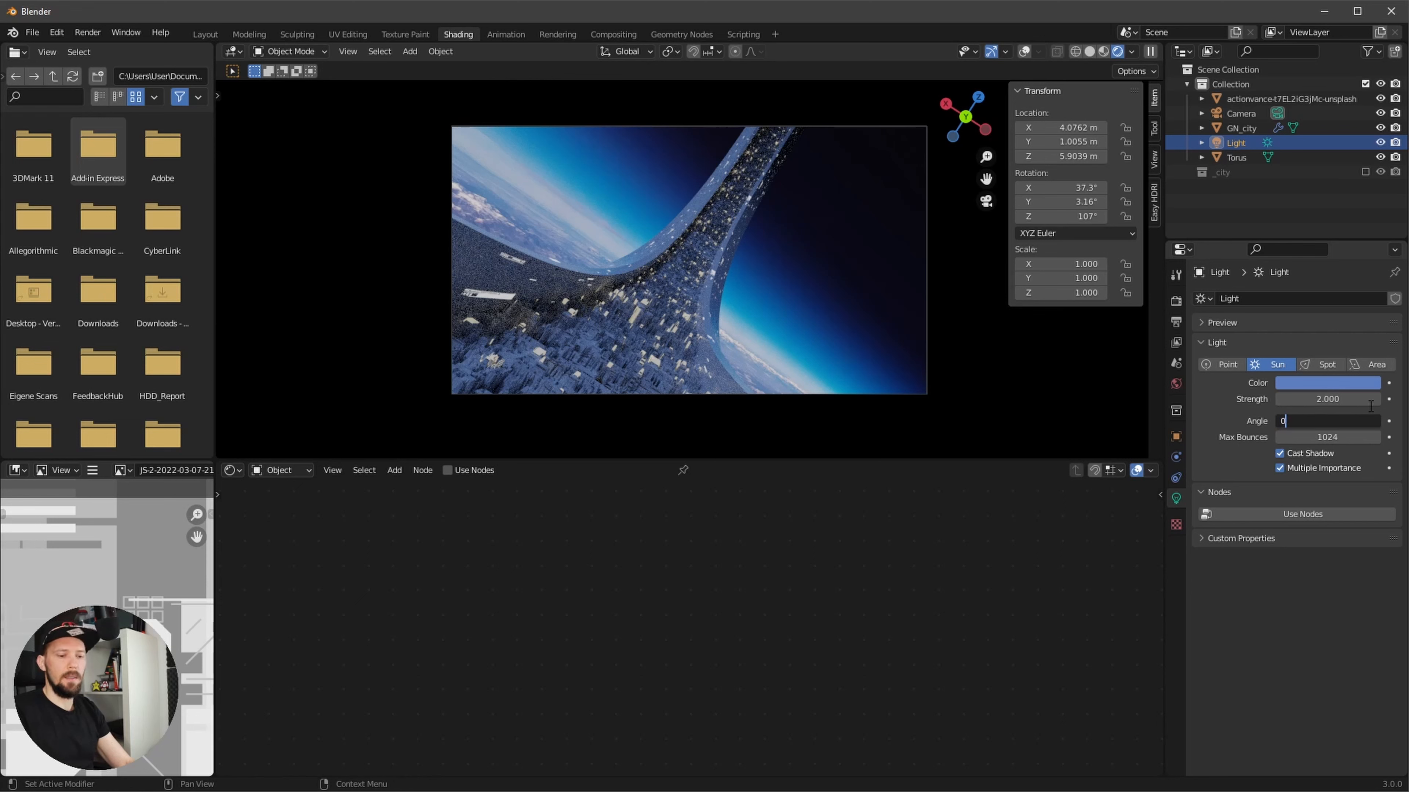
- Set the sun light's rotation to -48.6° in X, 33.2° in Y and -62.8° in Z
click(1176, 437)
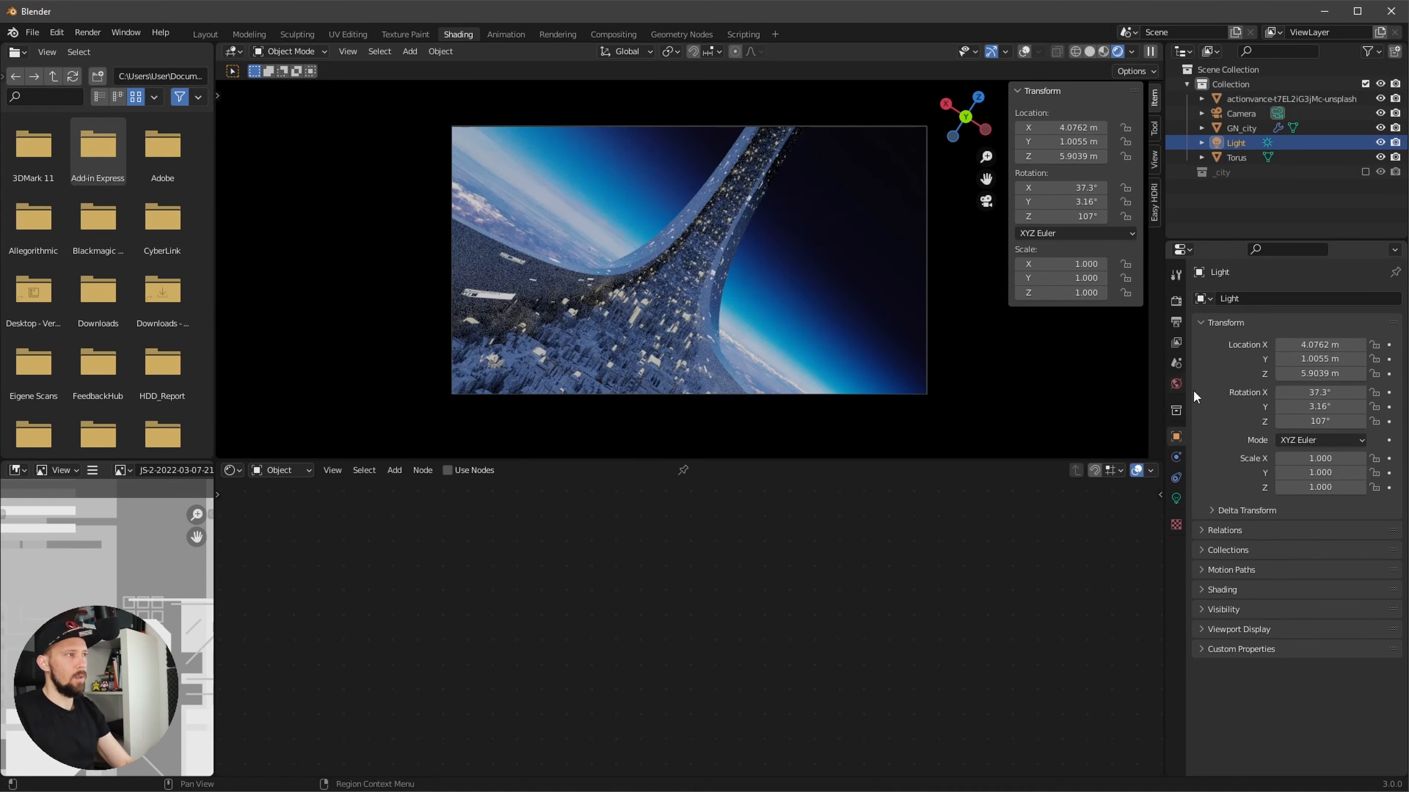
click(1320, 392)
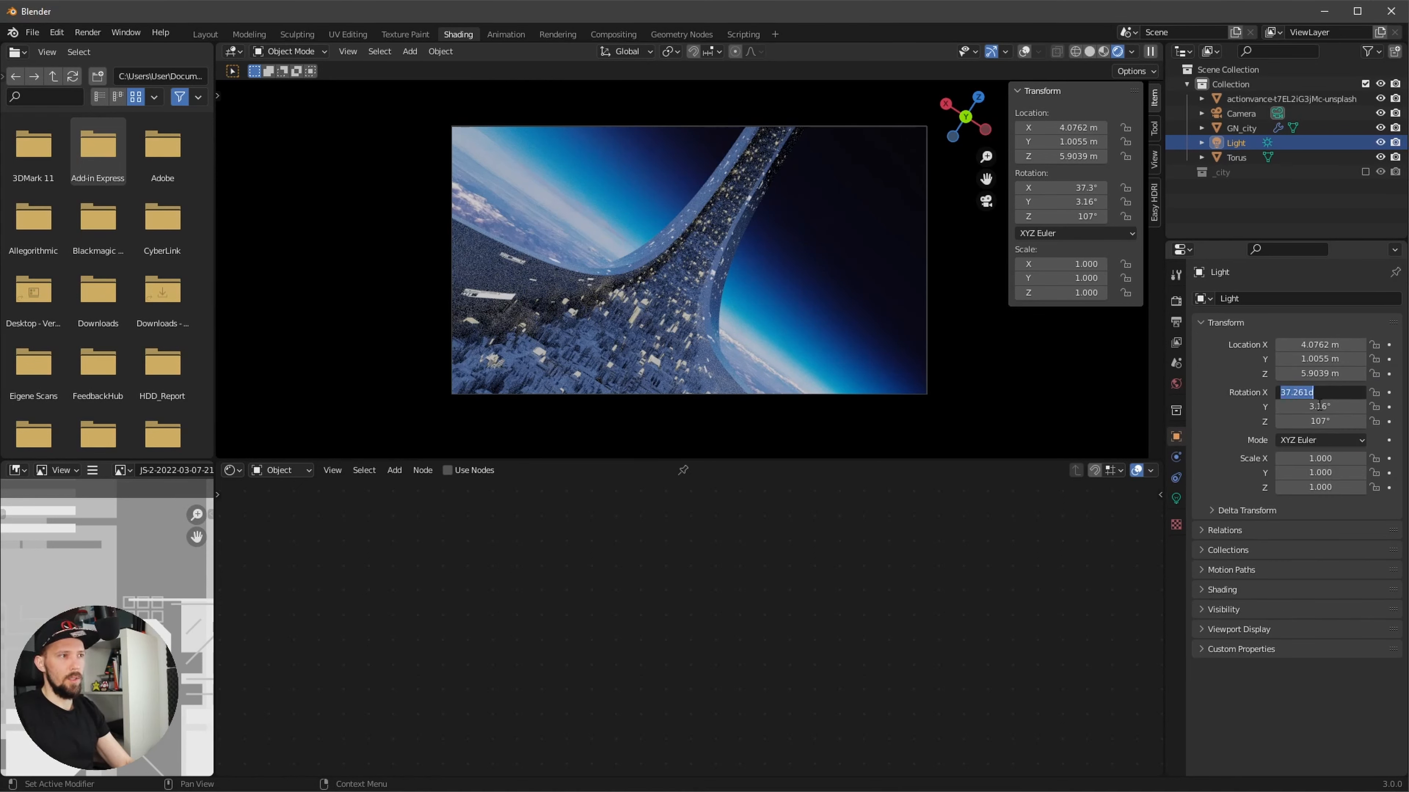
key(BackSpace)
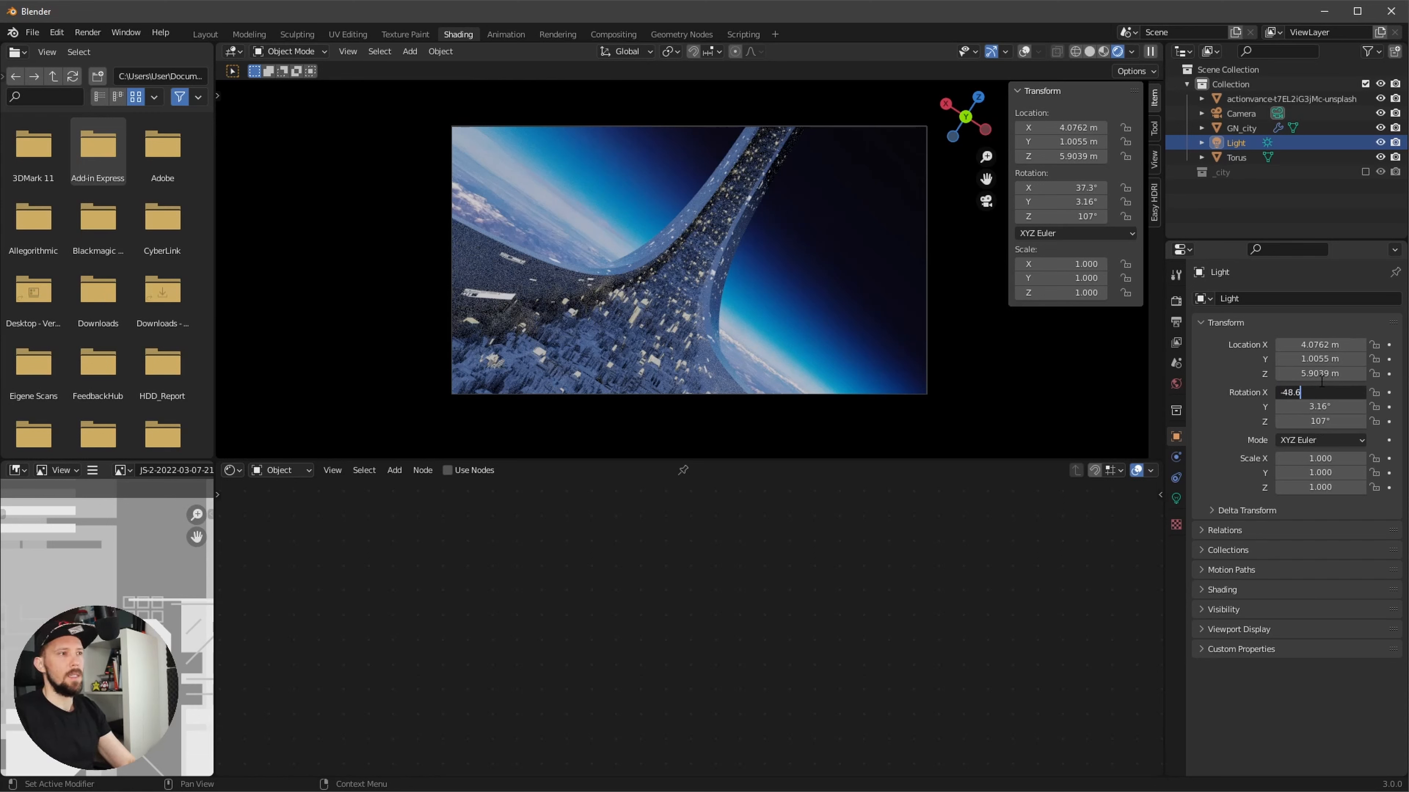
key(Tab)
text(33)
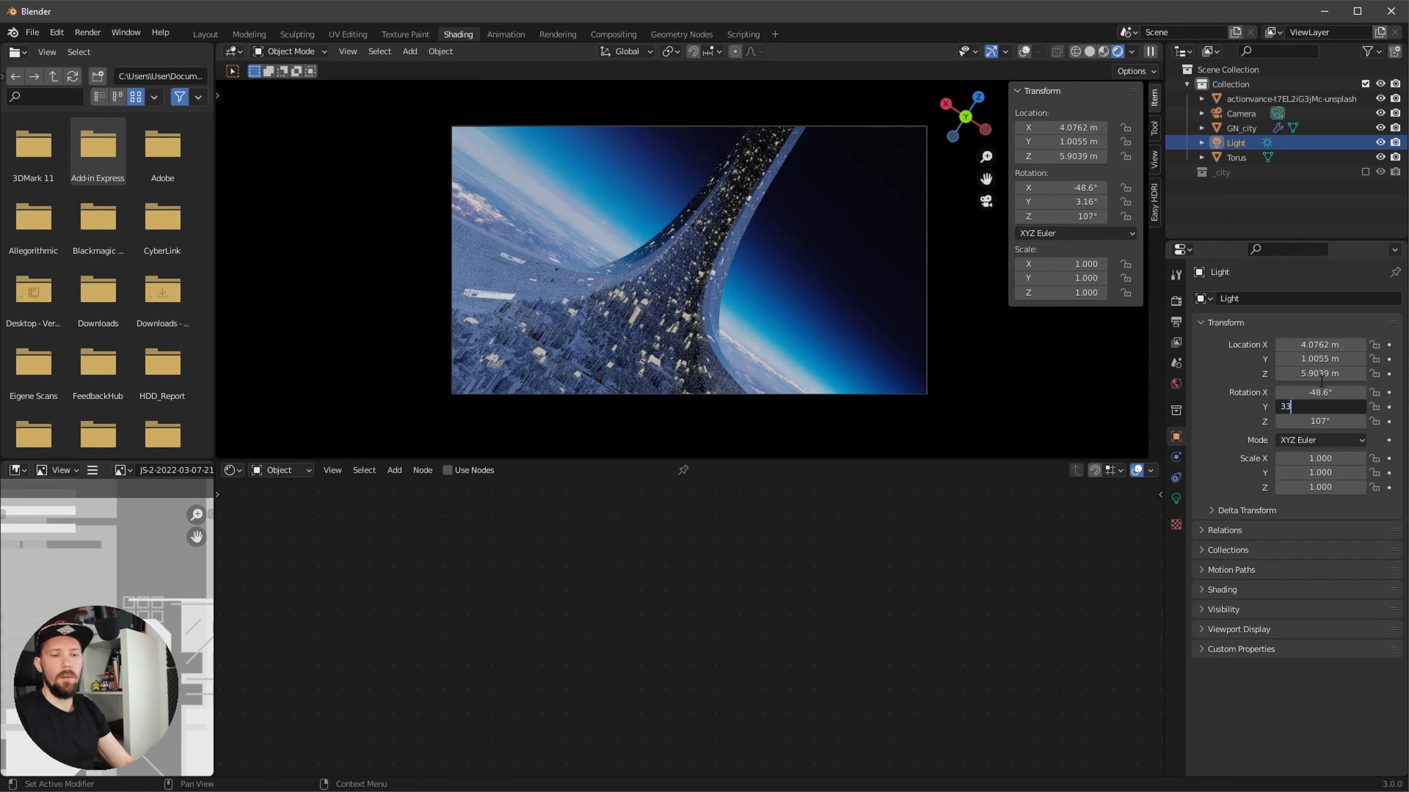
text(.2)
key(Tab)
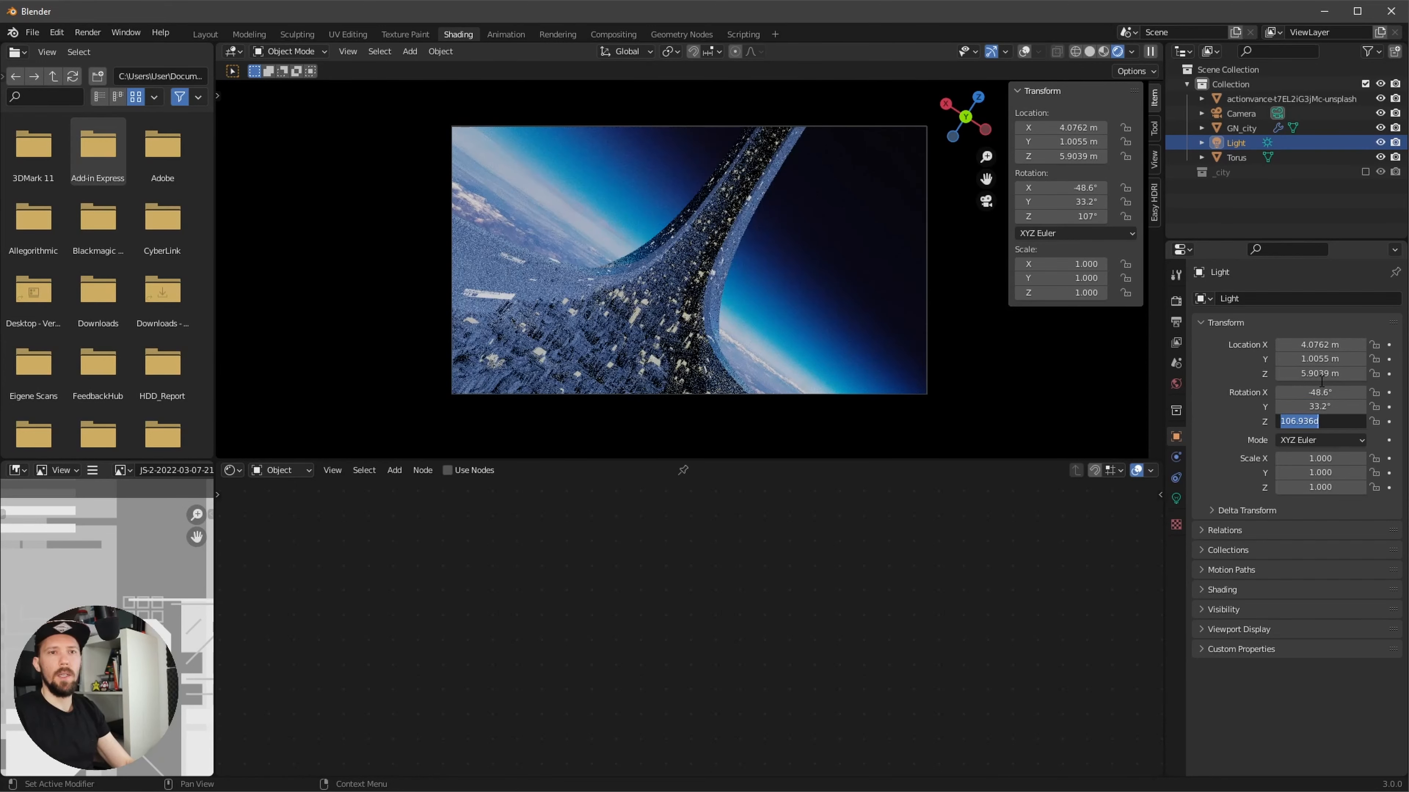
key(BackSpace)
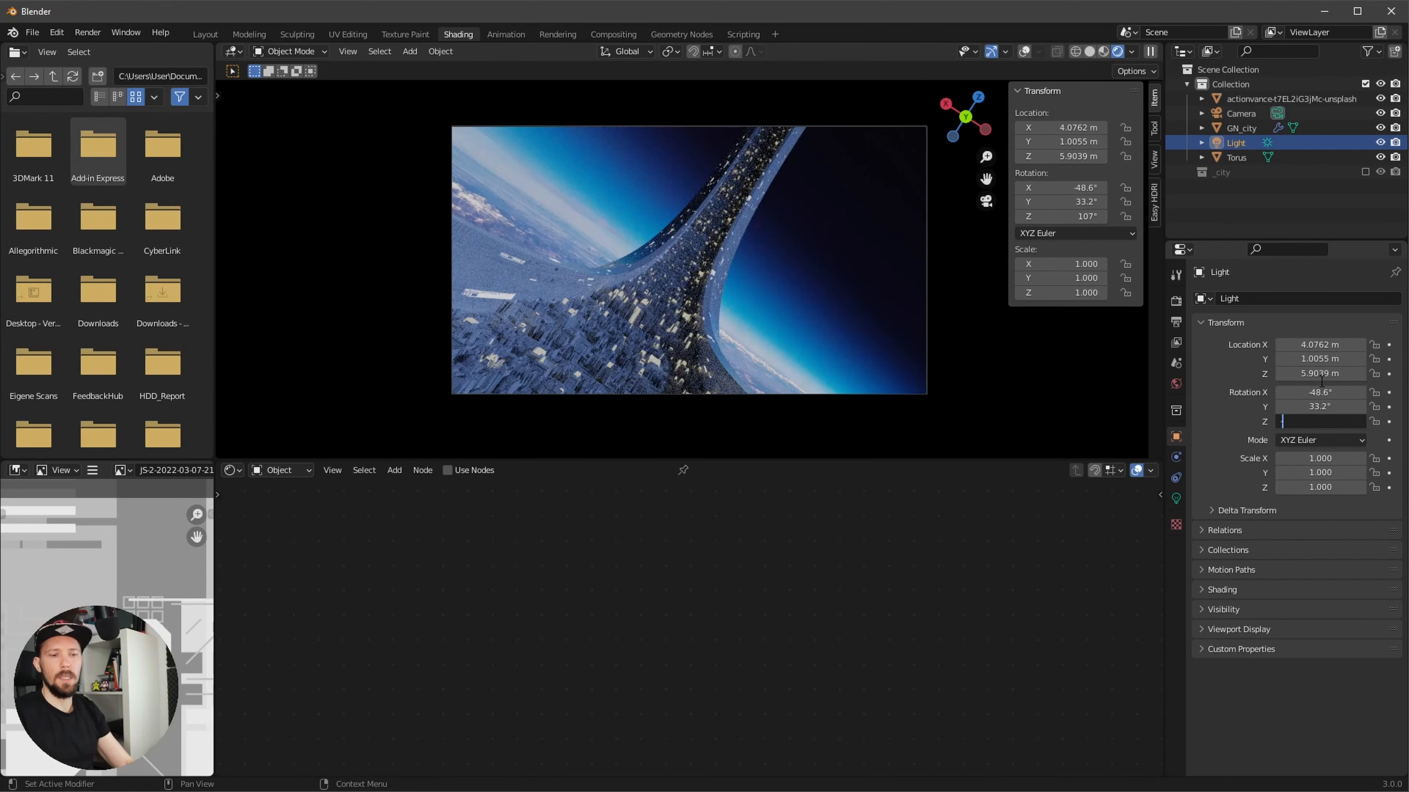
text(-62.8)
key(Return)
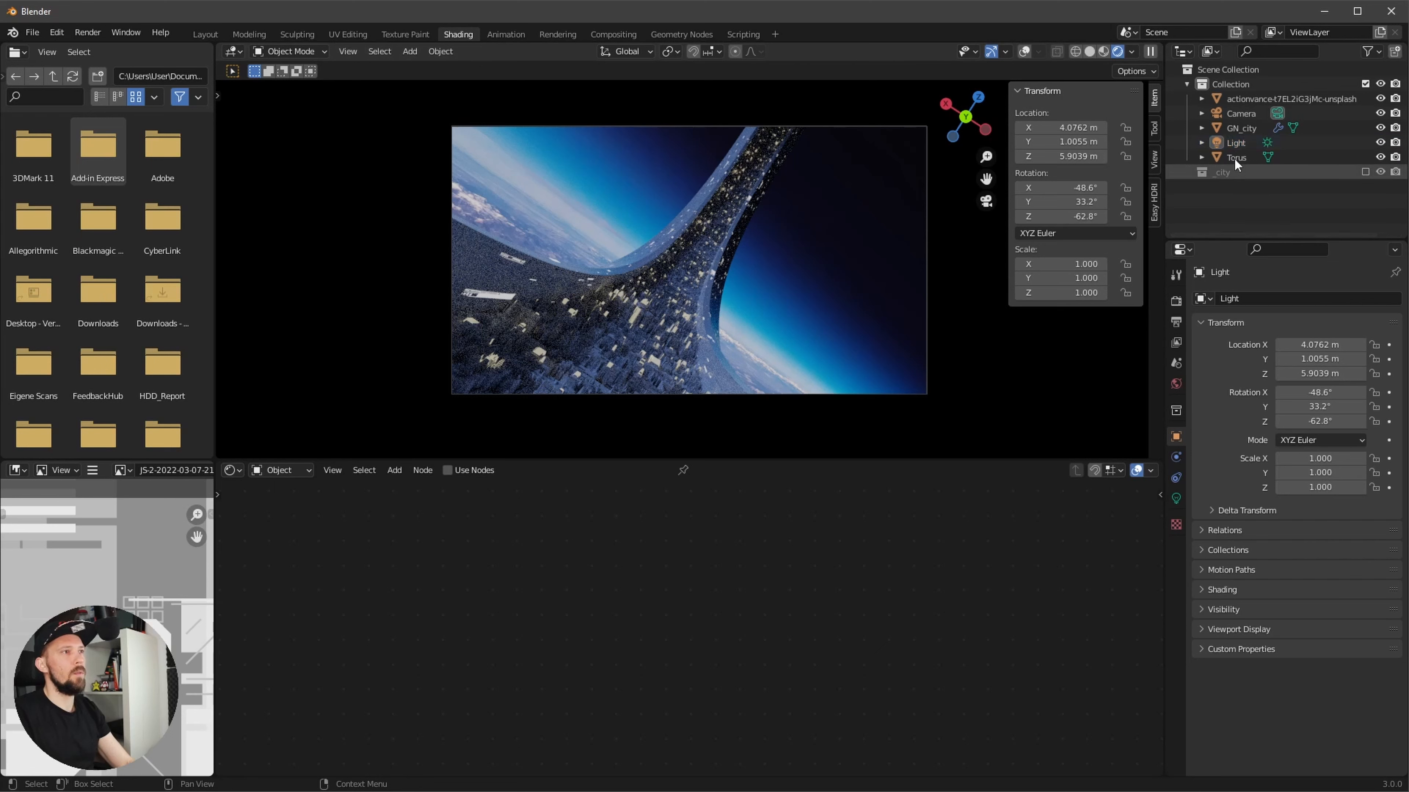
- Duplicate the blue sun light, keeping the copy at the original location
click(1237, 141)
key(shift+d)
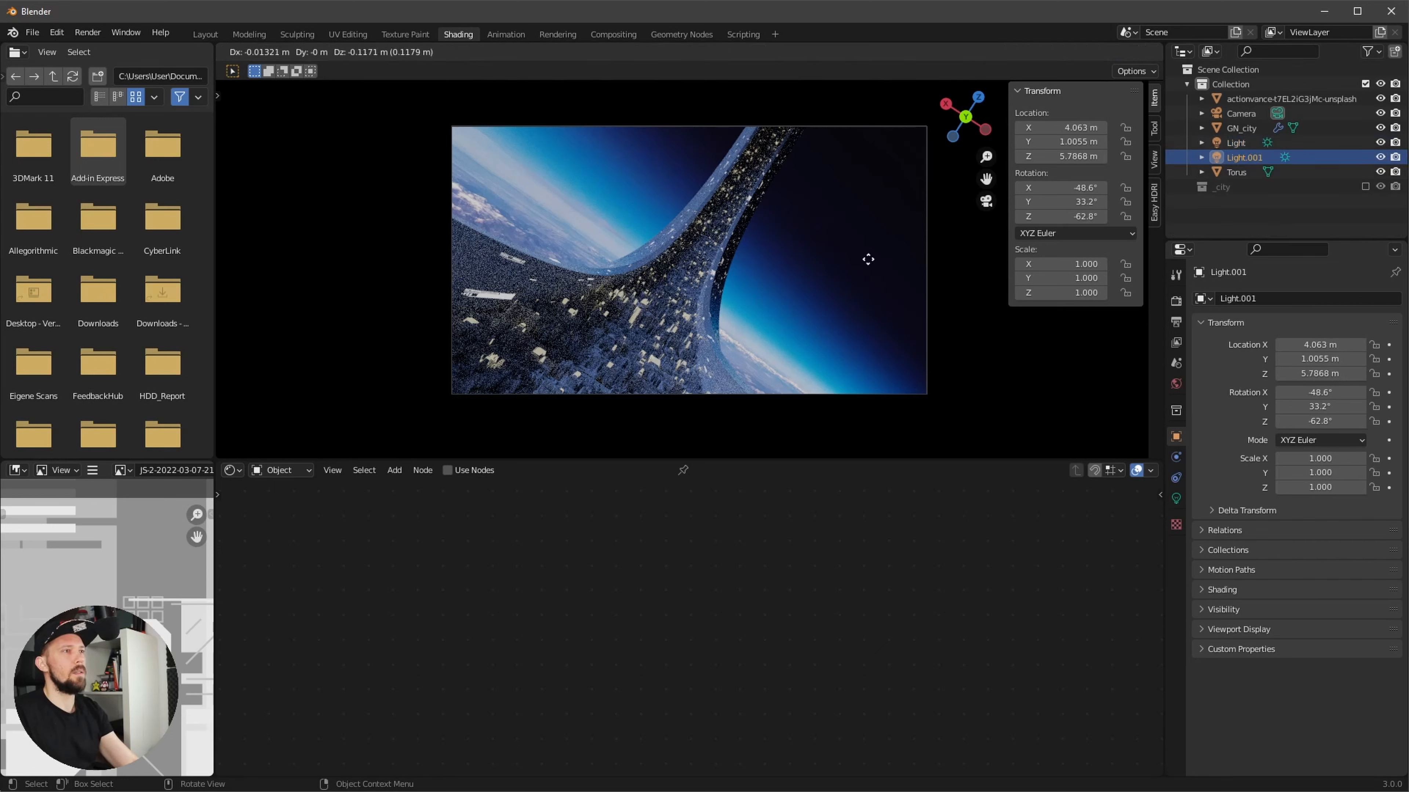
click(869, 265)
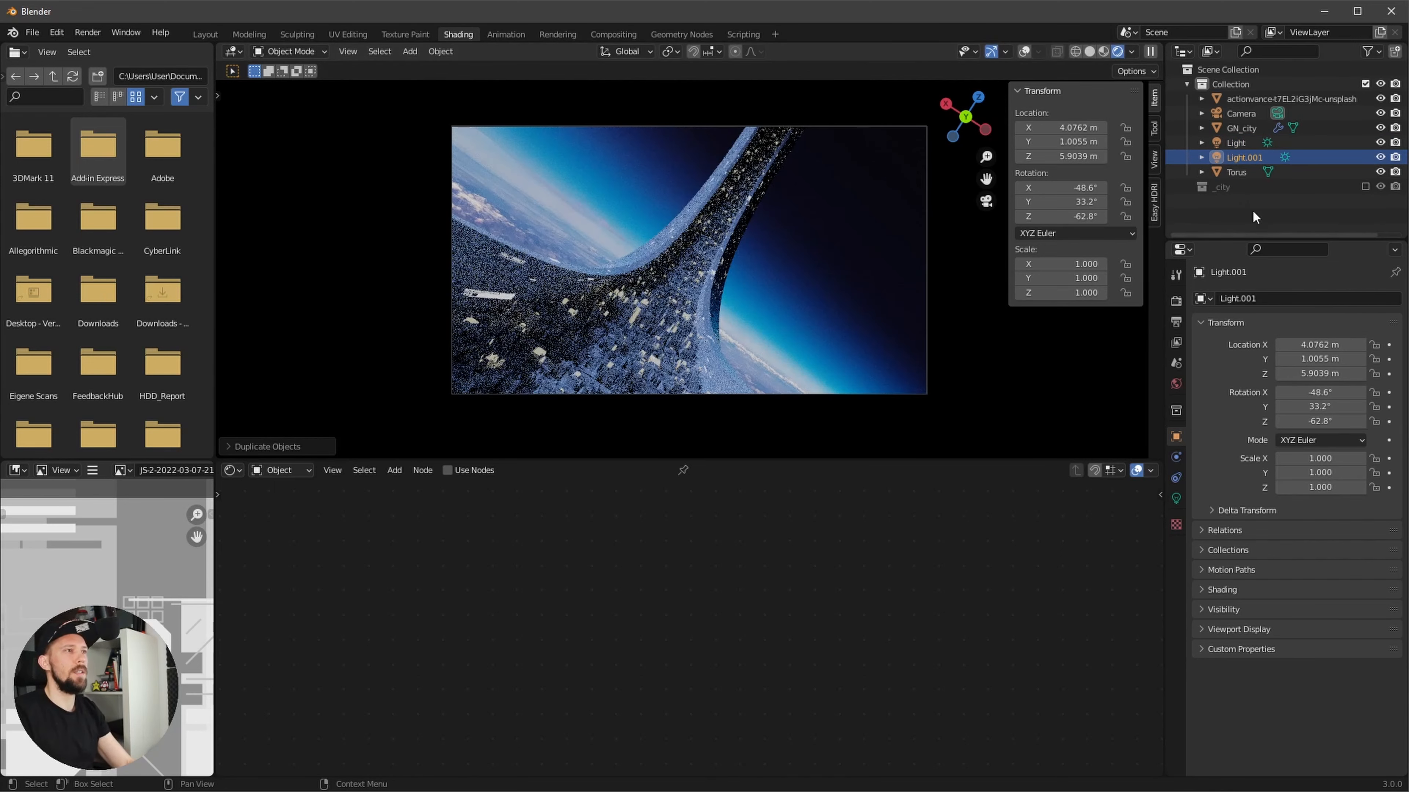
- Change the duplicated sun light's color to a warm orange-tan
click(1175, 498)
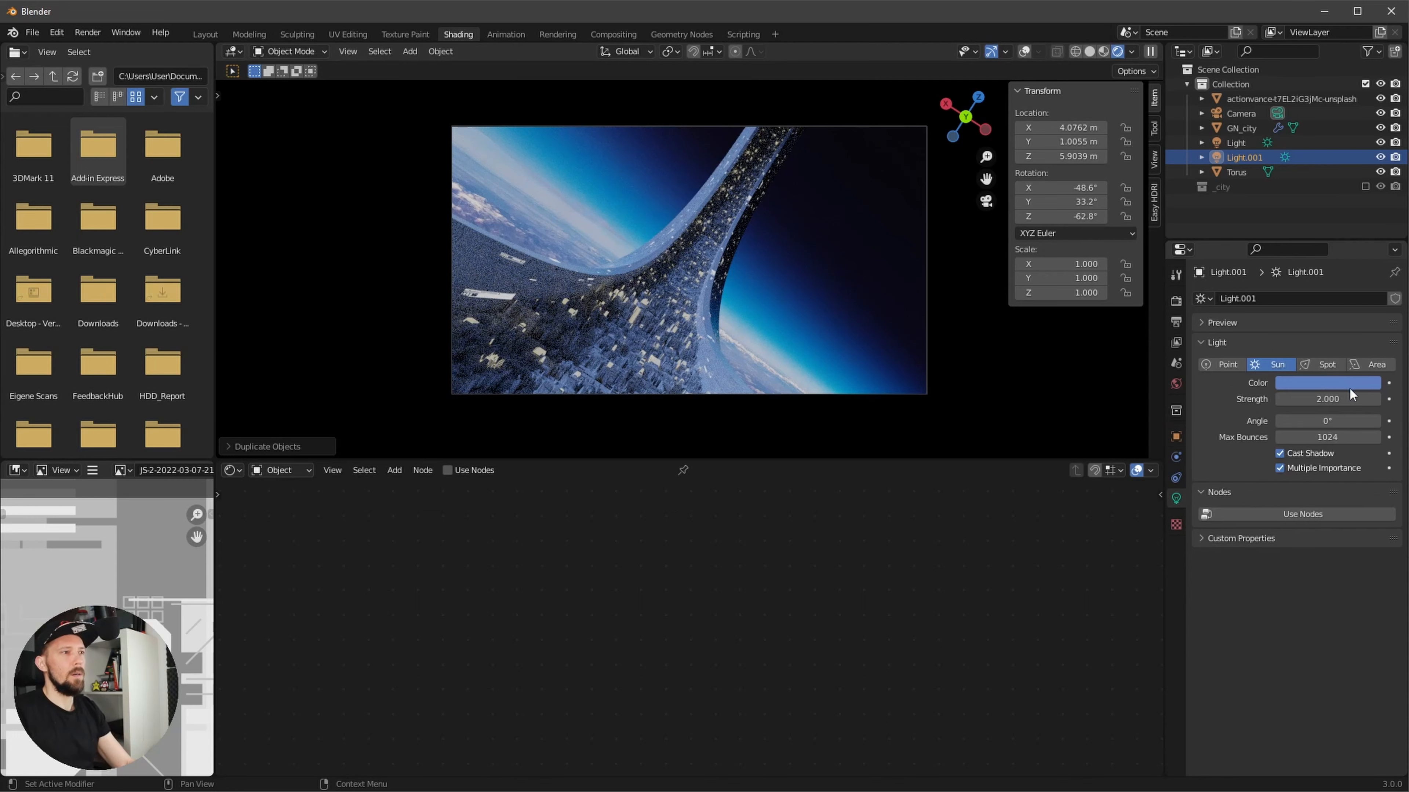
click(1336, 383)
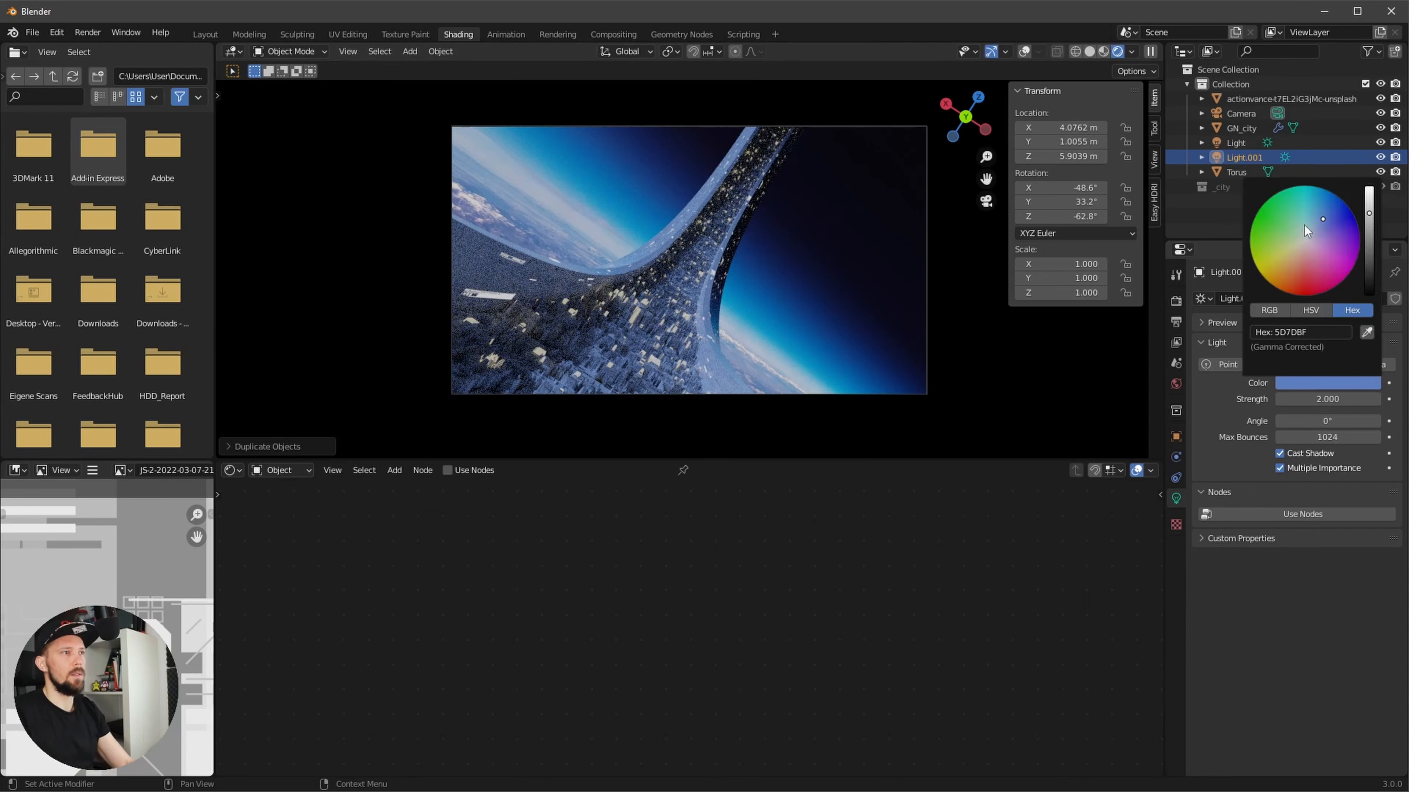
drag(1289, 252, 1288, 253)
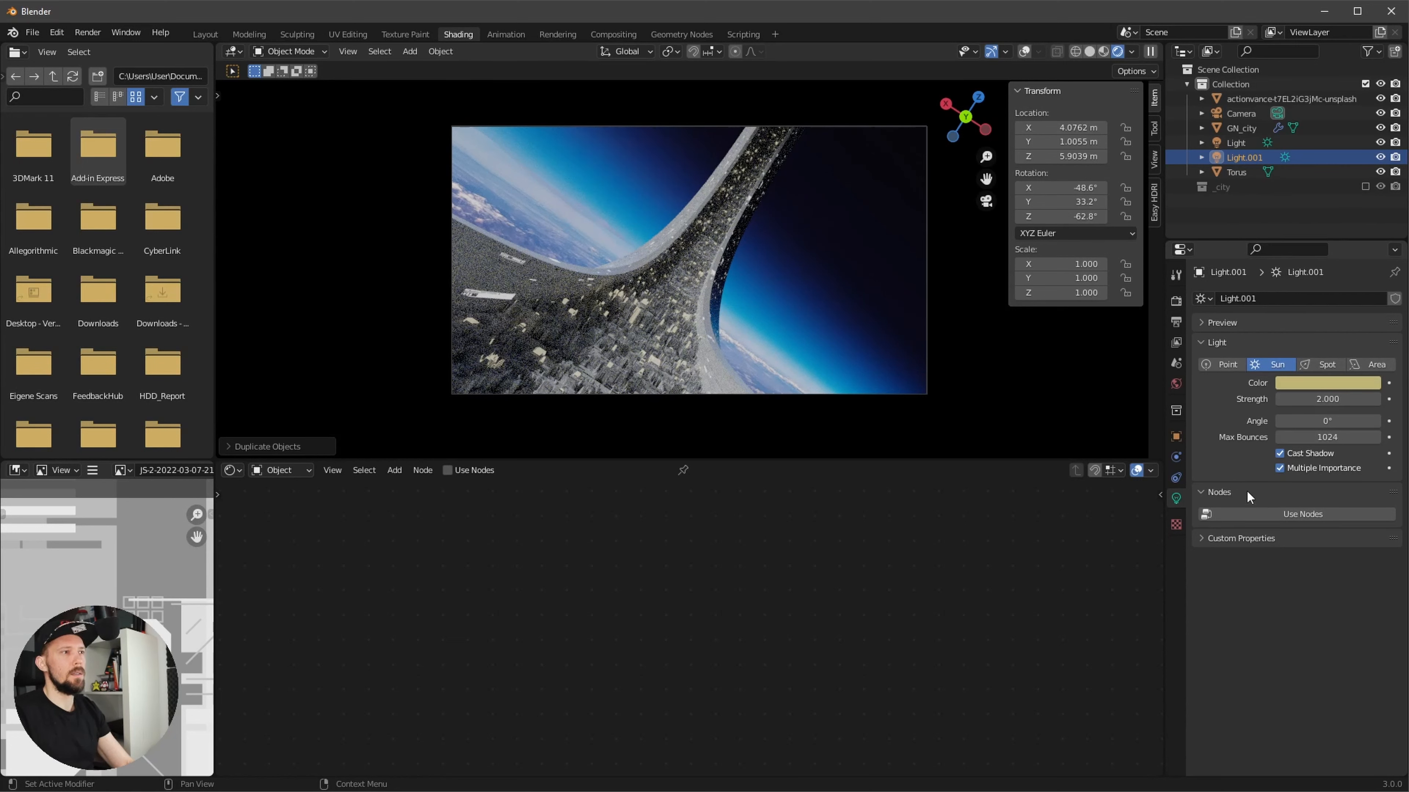
click(1303, 382)
click(1288, 257)
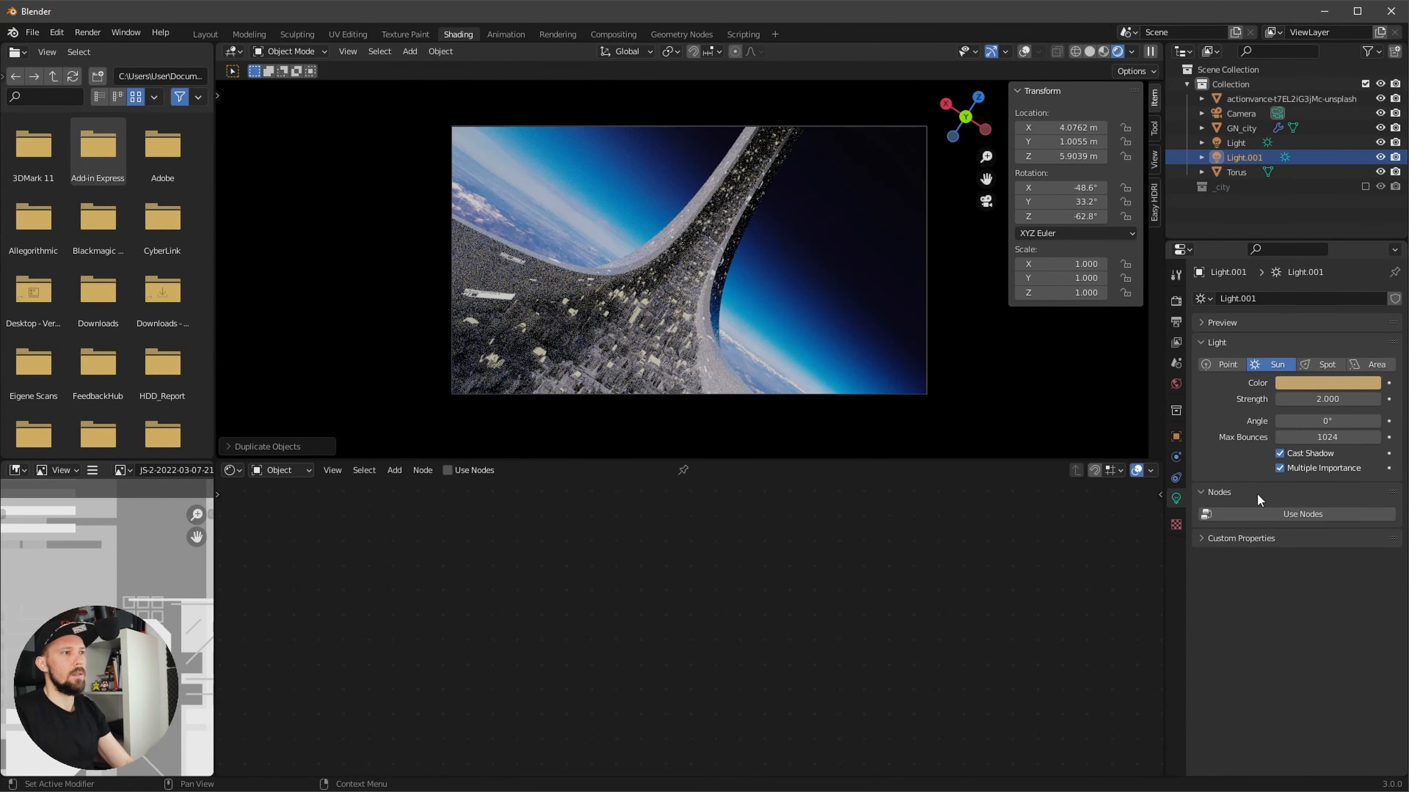
key(alt+Tab)
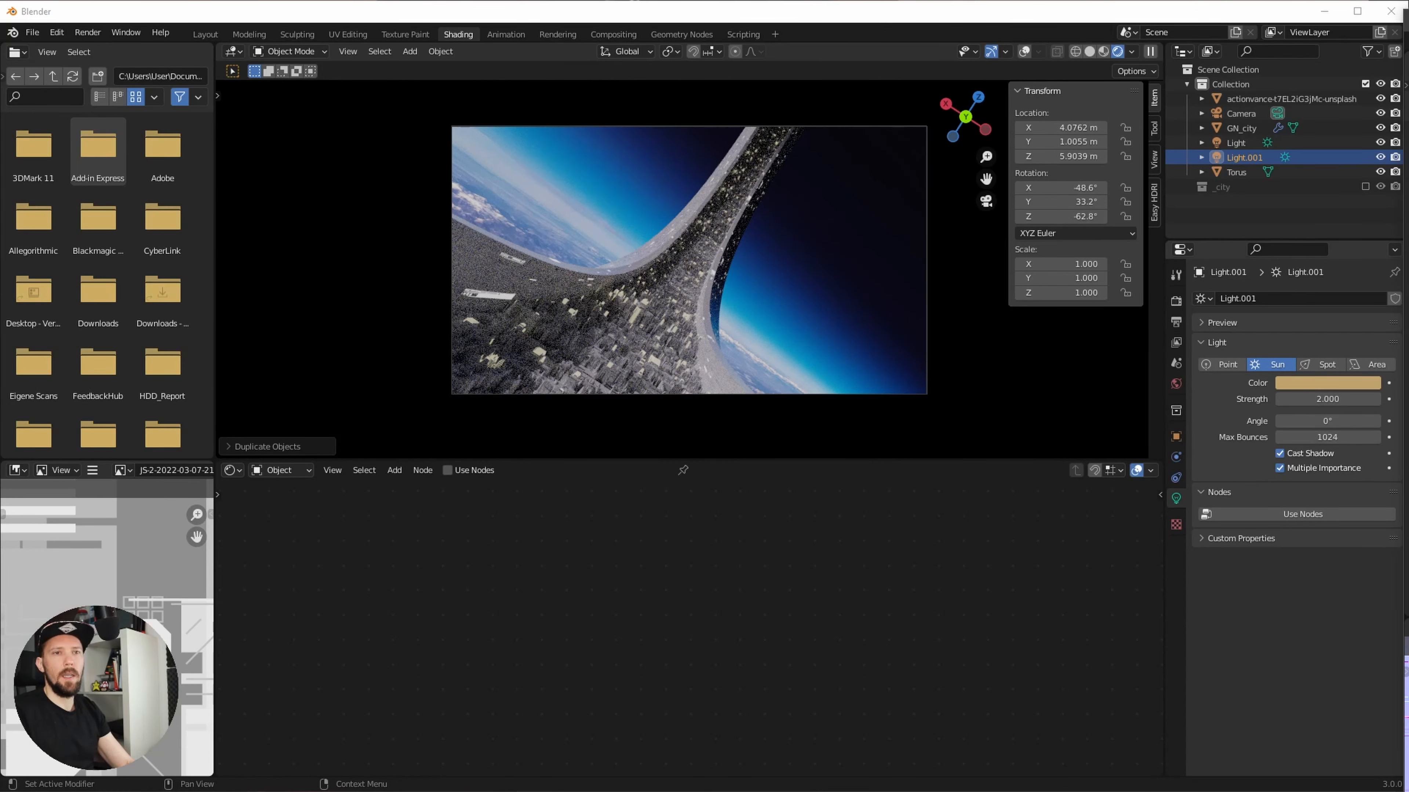
- Set the duplicated sun light's rotation to -9.24° in X, 20.2° in Y and 235° in Z, and deselect it
click(1175, 436)
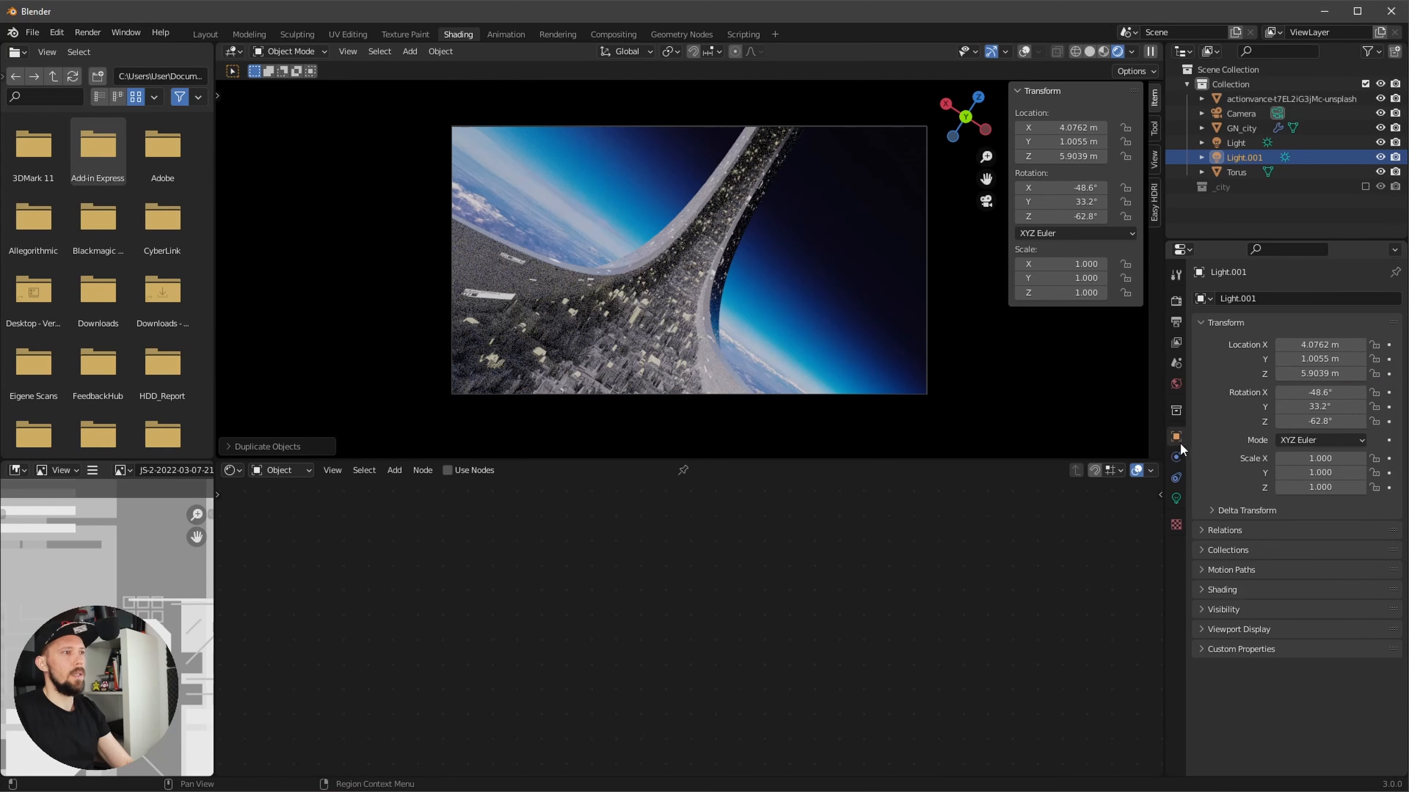
click(1333, 392)
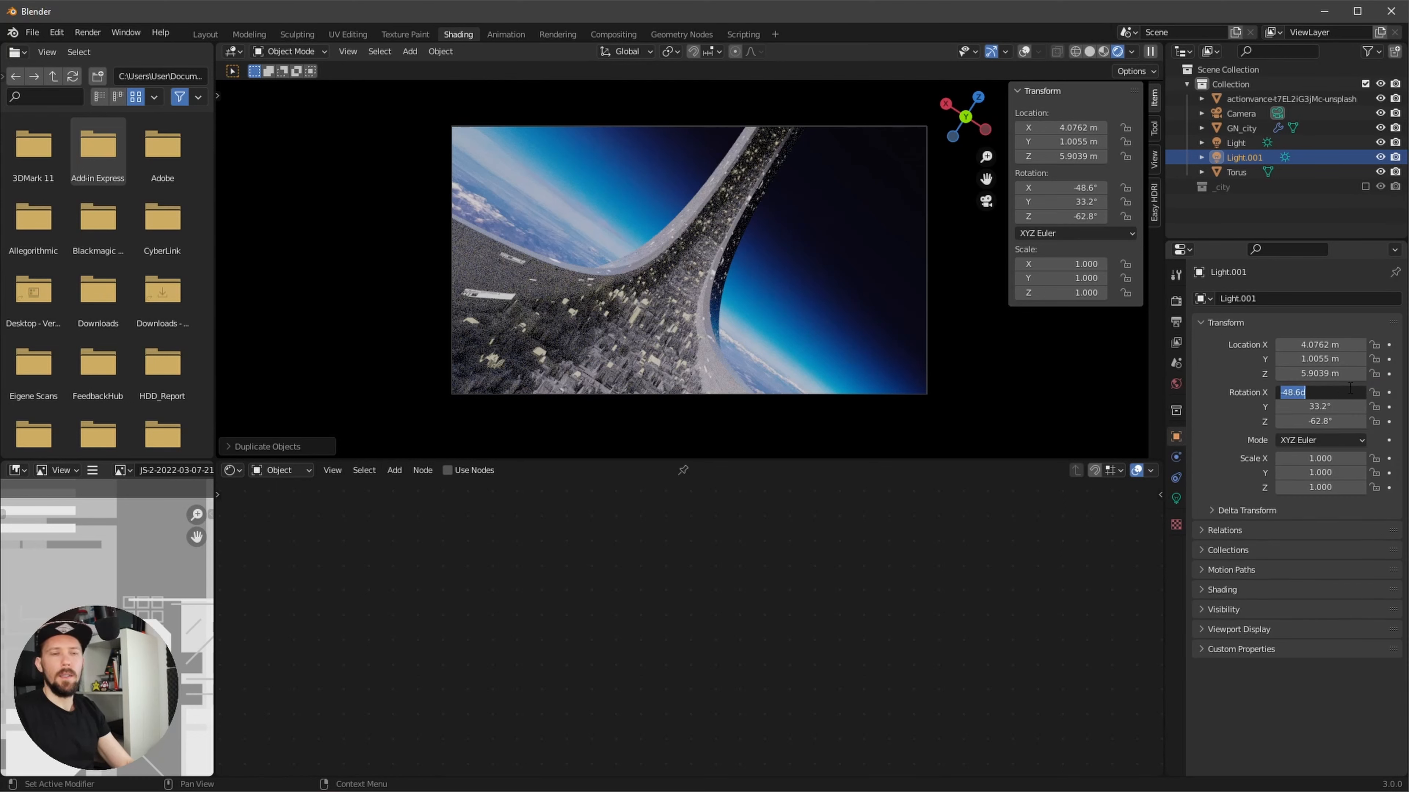
key(BackSpace)
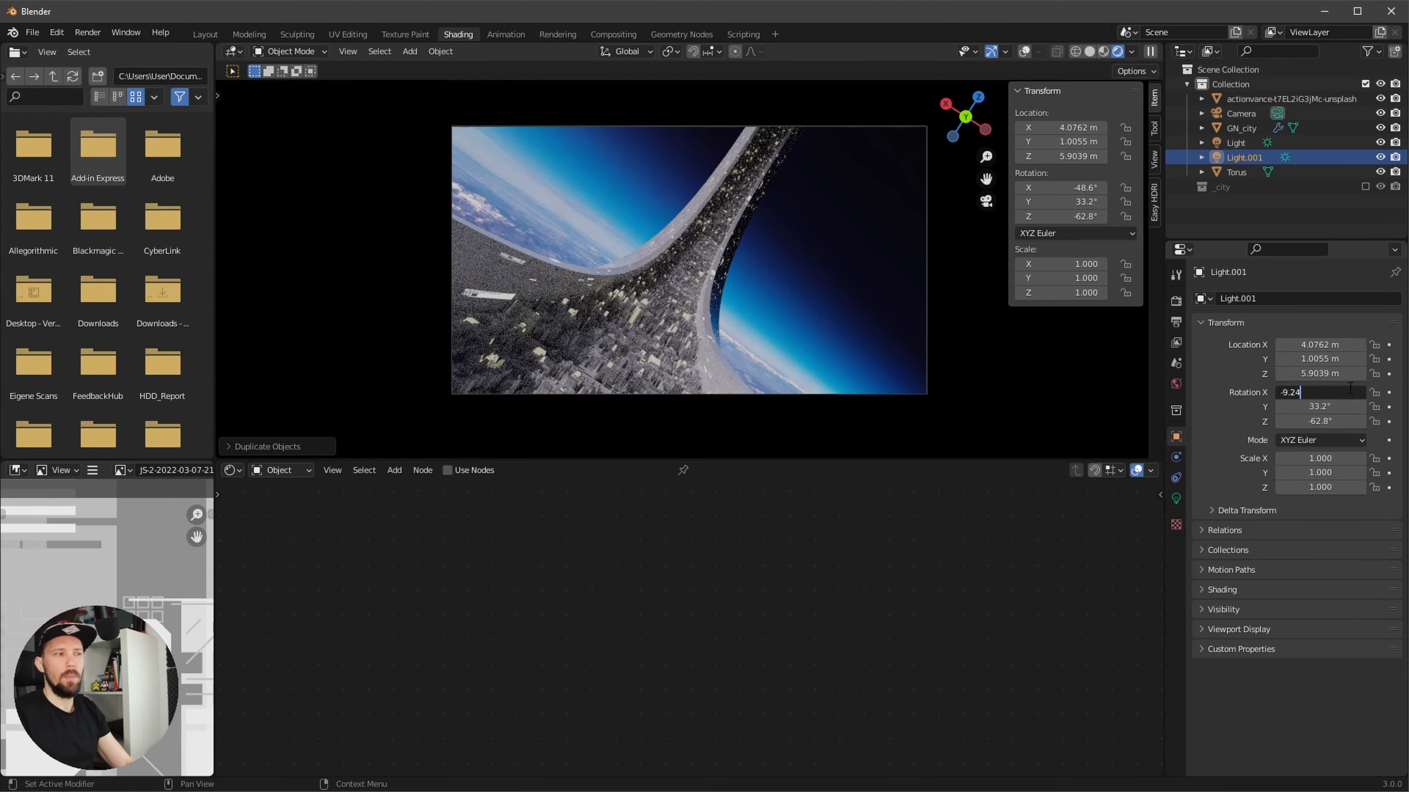
text(-9.24)
key(Tab)
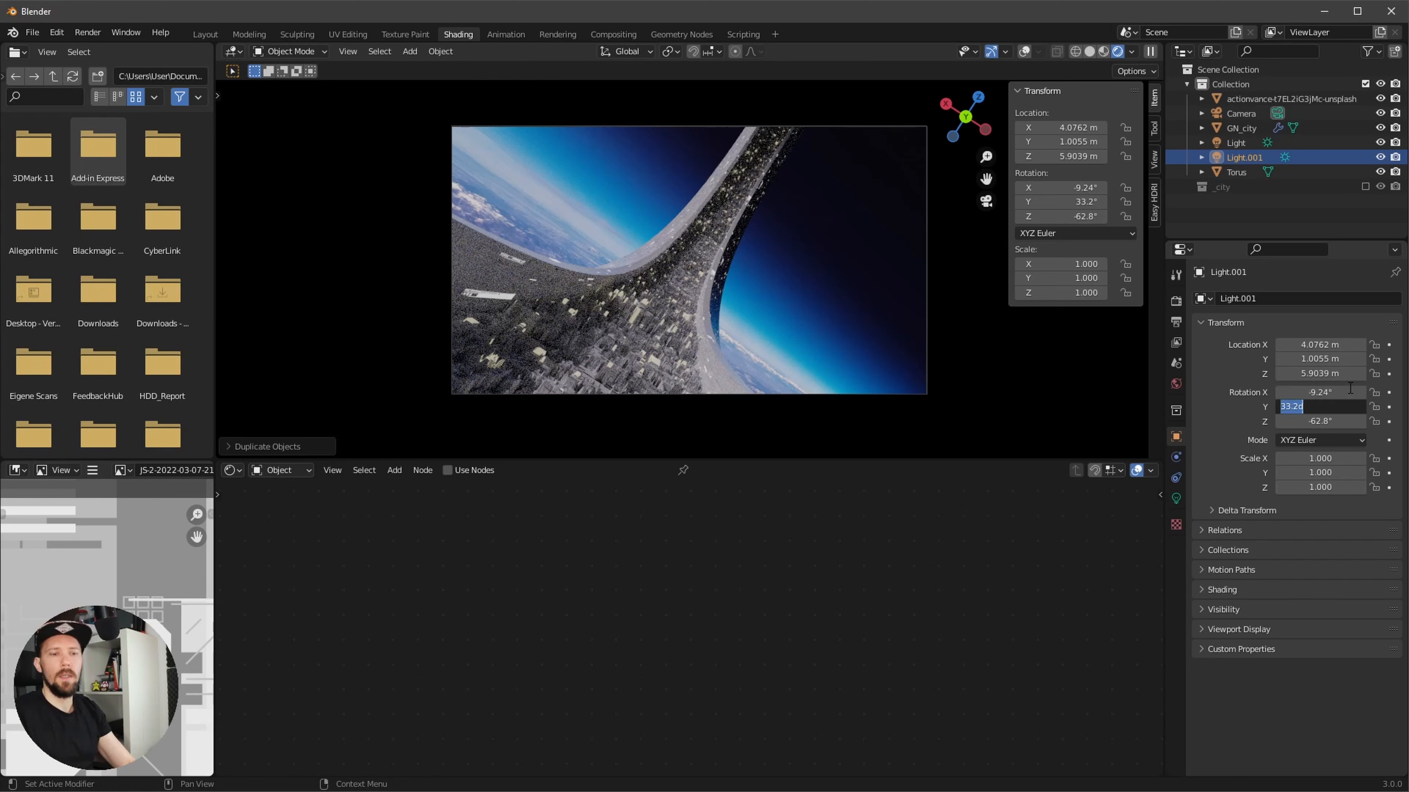
text(20.2)
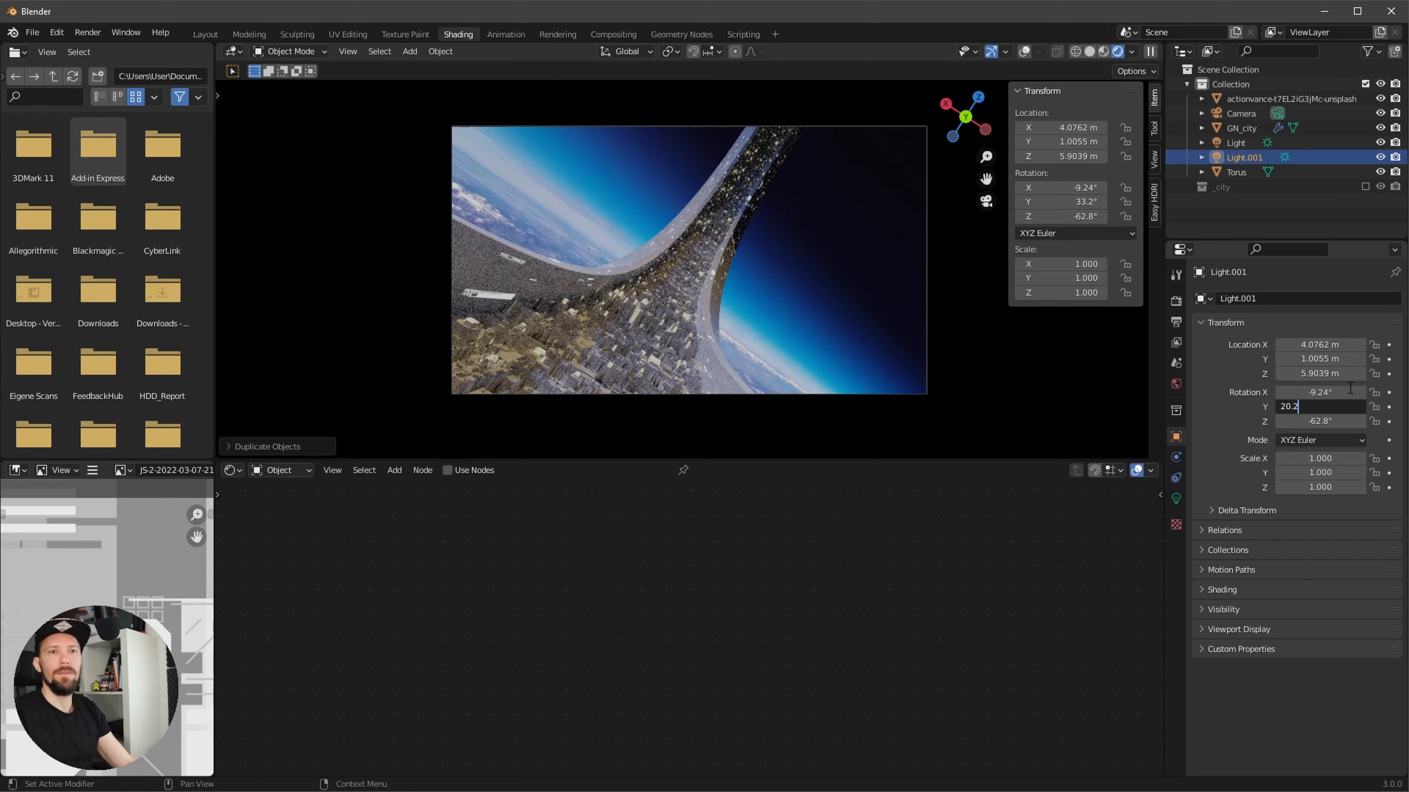
key(Tab)
text(35)
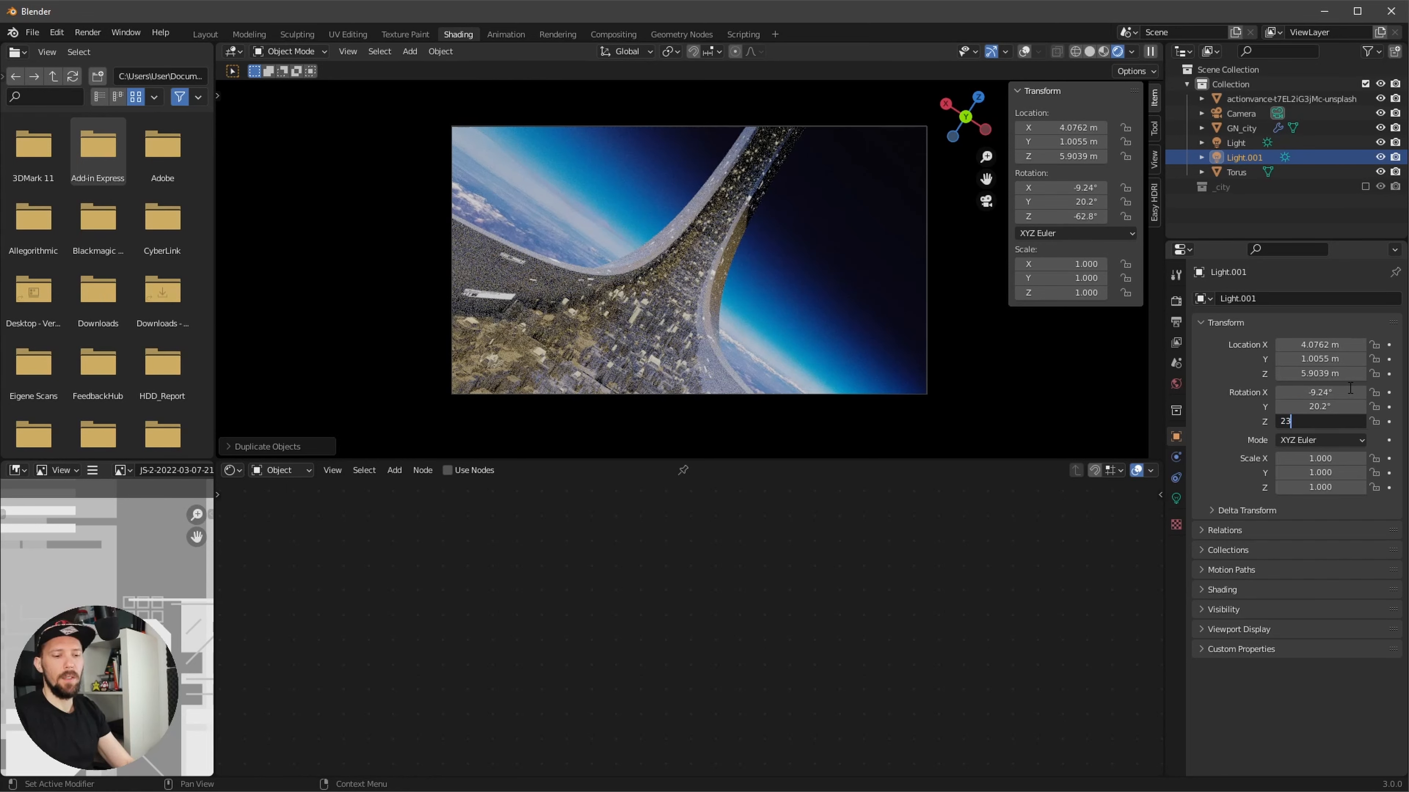
key(Return)
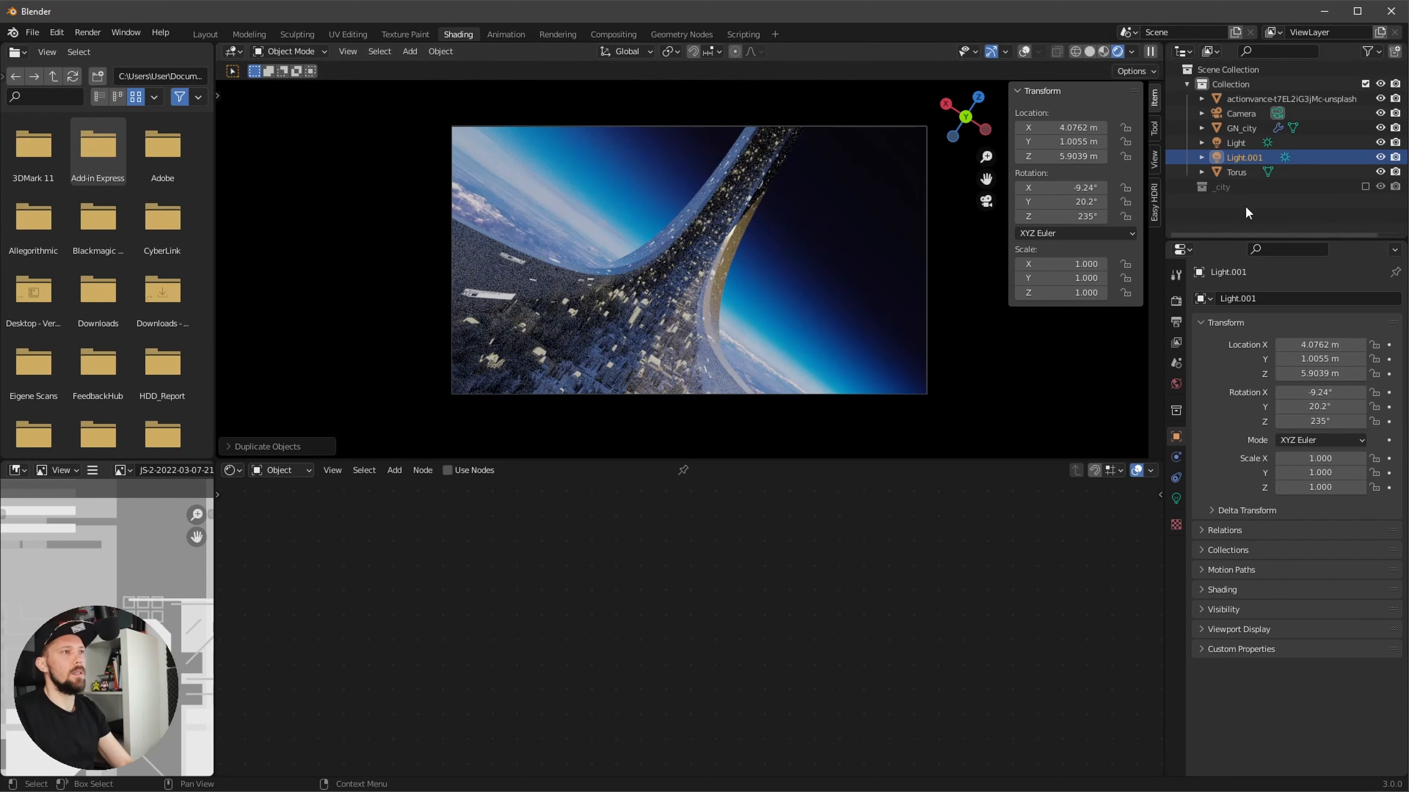
click(1236, 211)
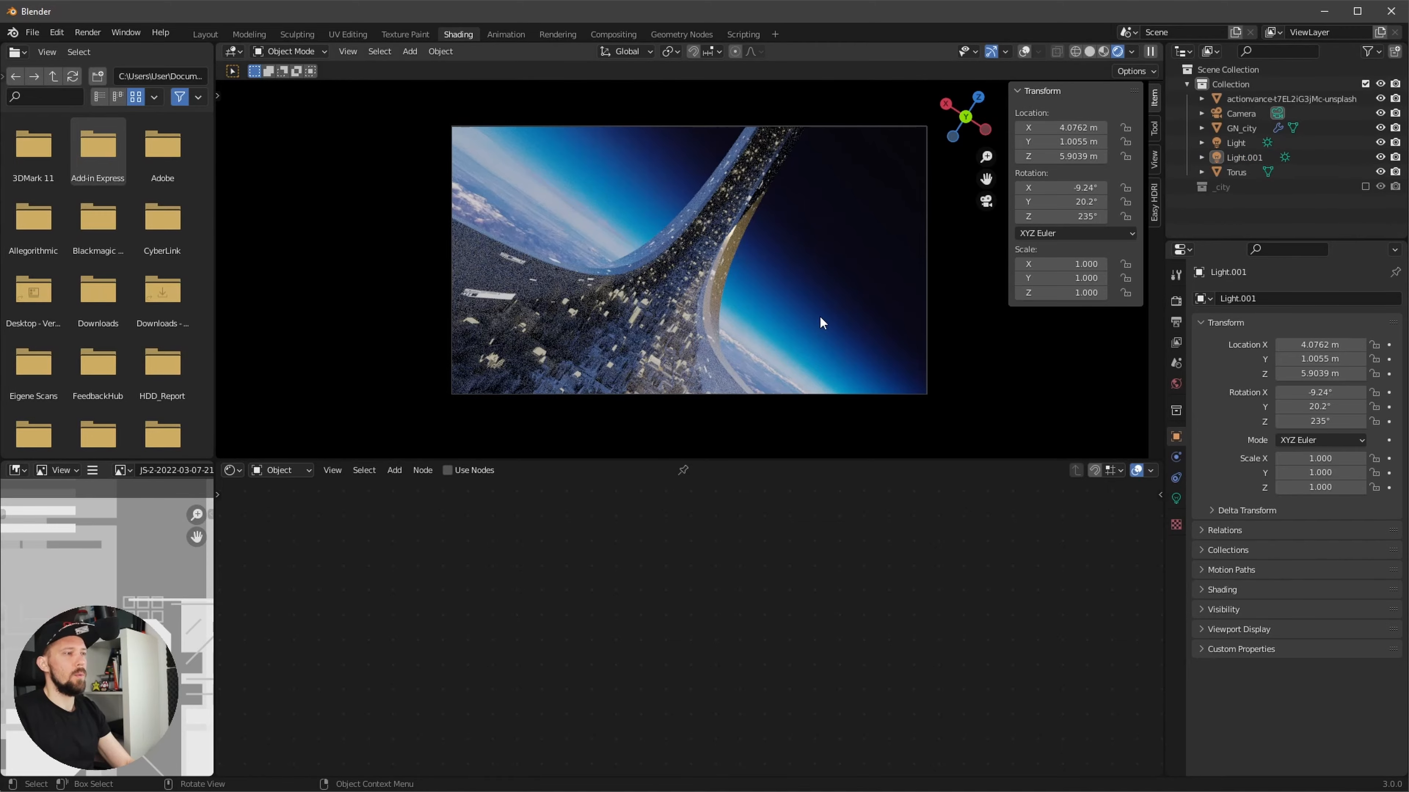
- Switch the viewport to solid shading and hide the GN_city object
middle_drag(805, 309, 792, 356)
key(z)
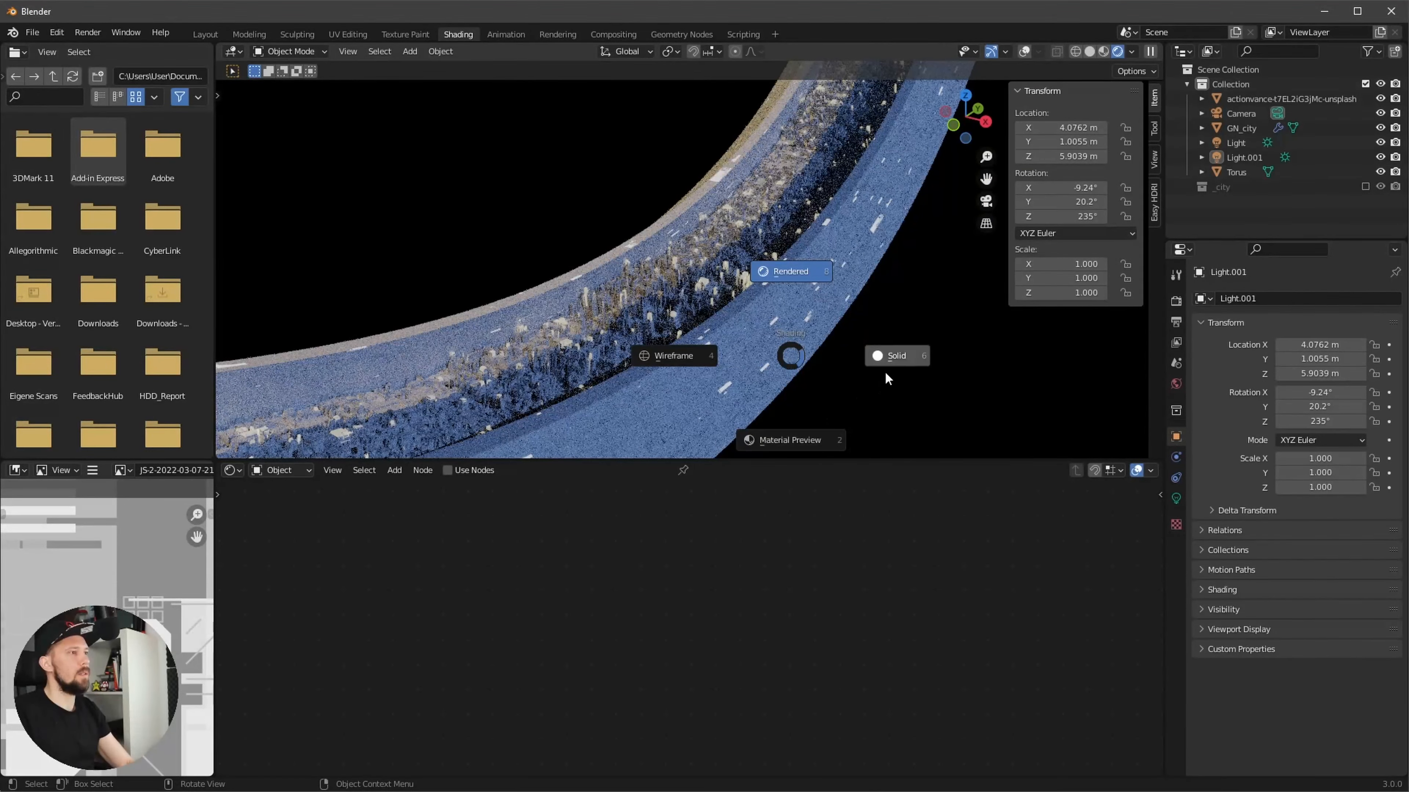
click(896, 355)
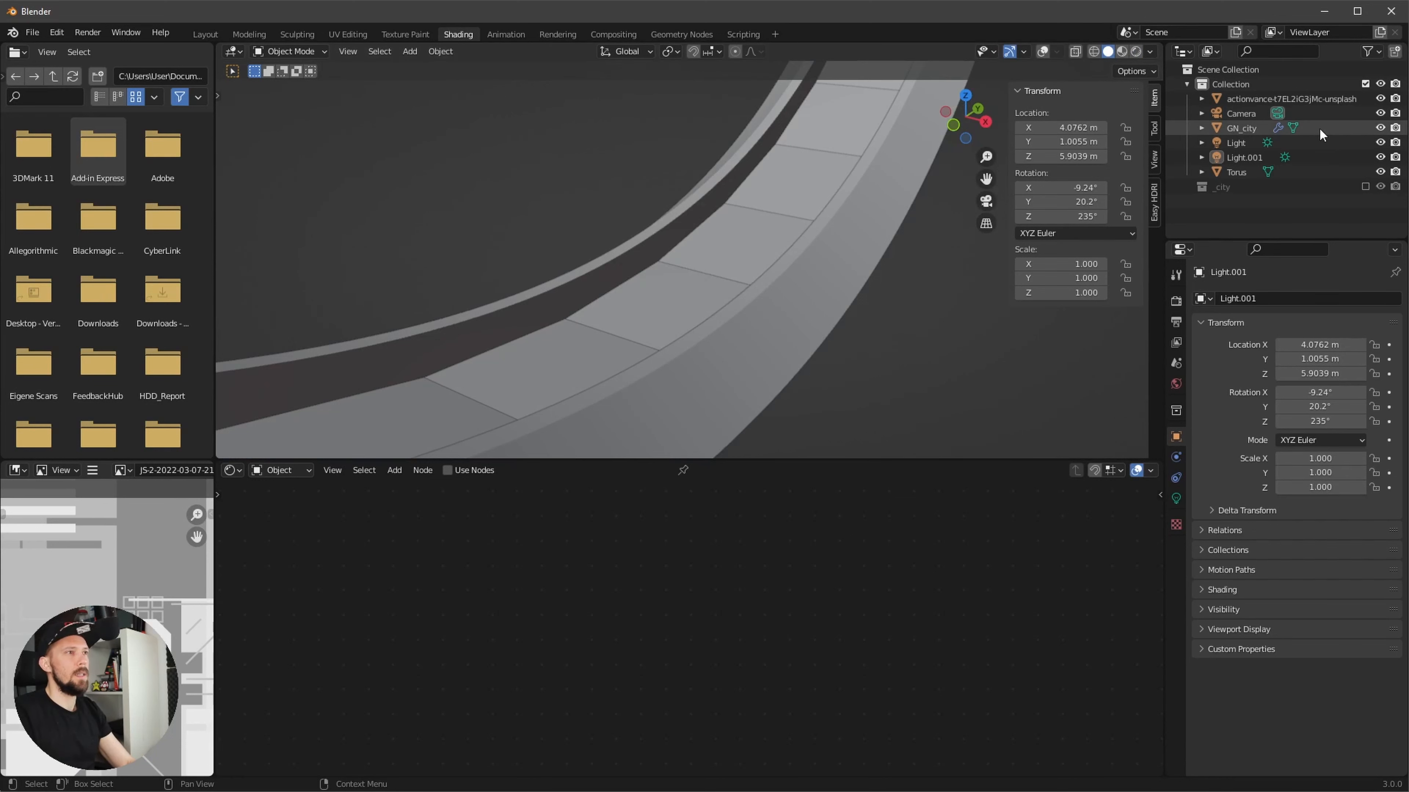
click(1379, 128)
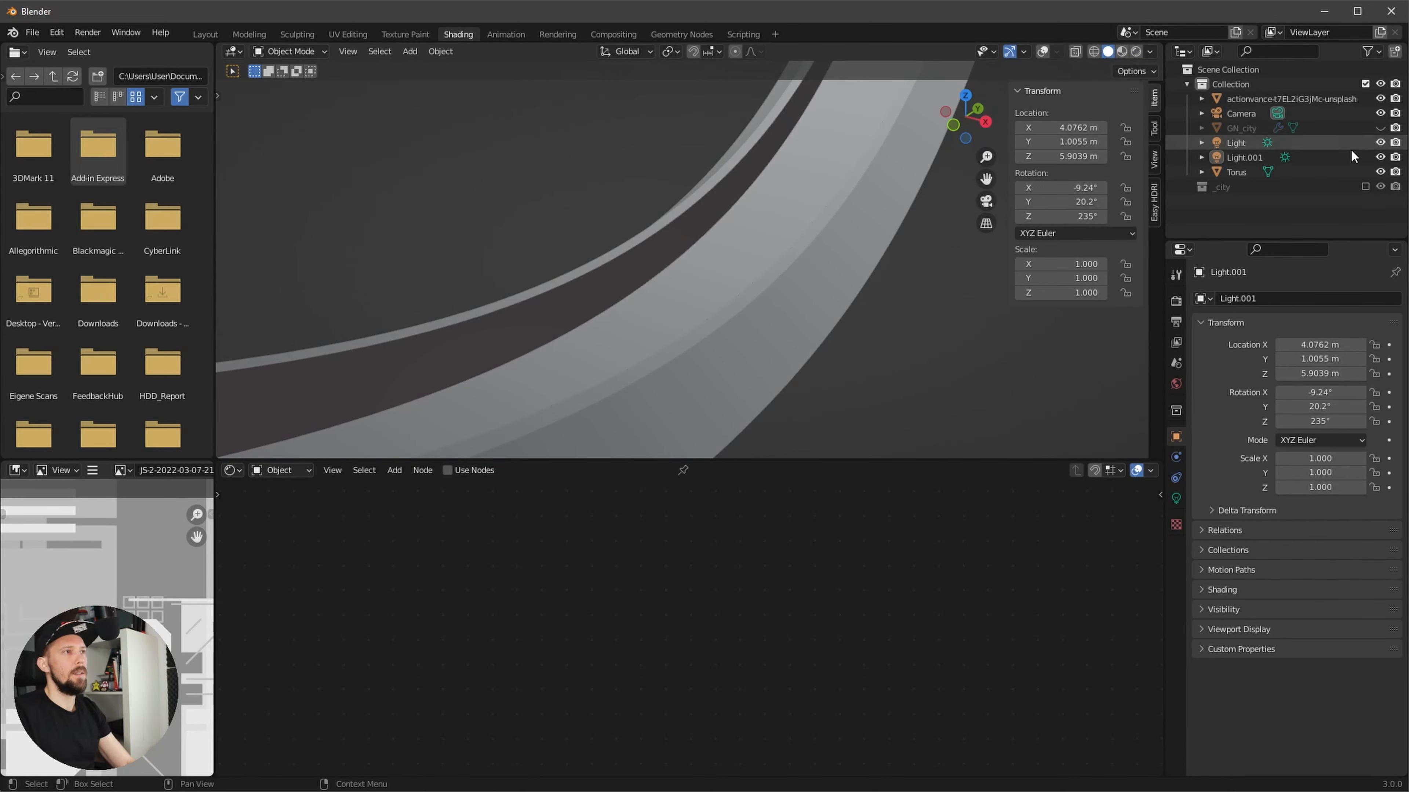
- Open the Torus mesh in Edit Mode and turn on the viewport overlays
mouse_move(771, 388)
middle_down()
mouse_move(757, 362)
mouse_move(776, 368)
middle_up()
click(1239, 171)
key(Tab)
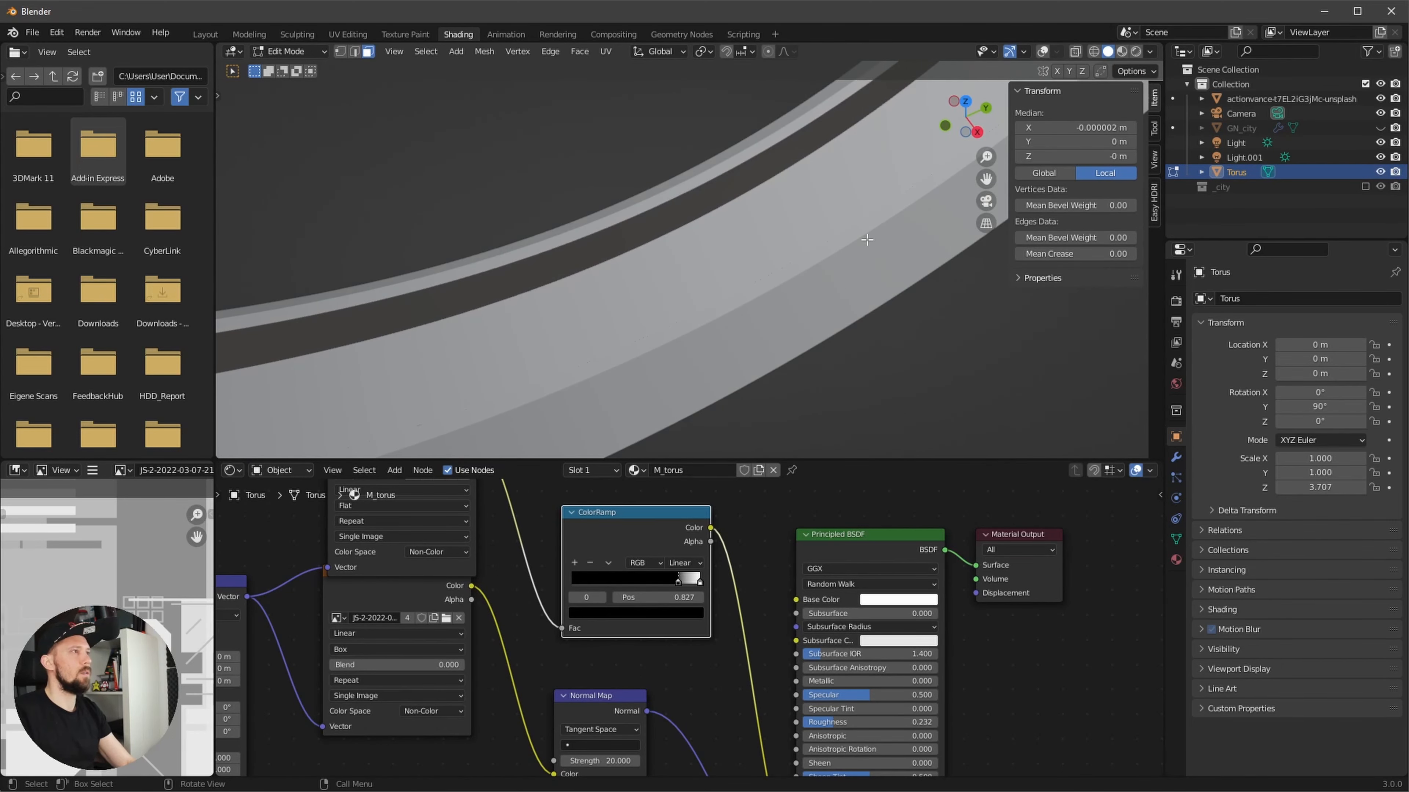
click(1042, 51)
alt+click(613, 261)
scroll(613, 245, up, 3)
middle_drag(621, 233, 610, 217)
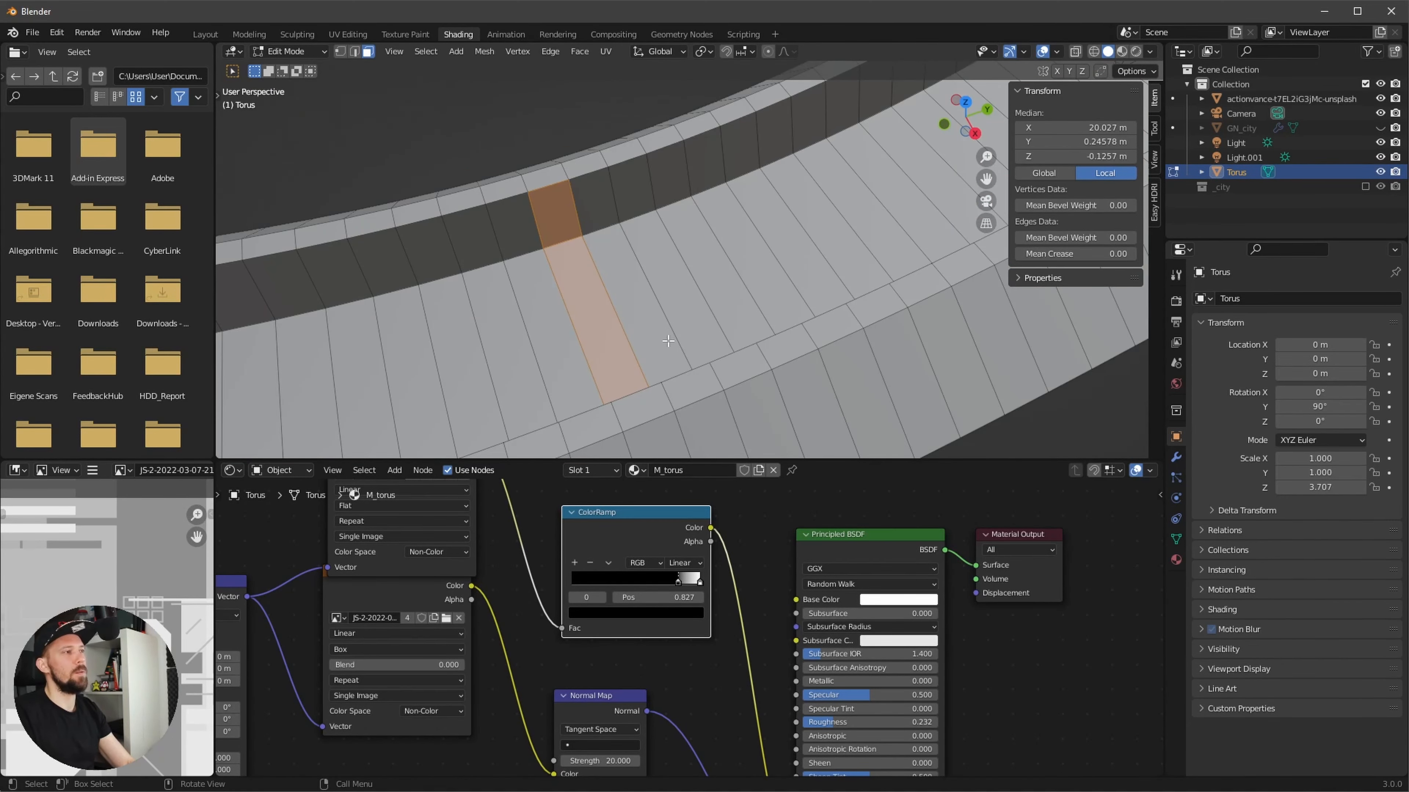
middle_drag(668, 341, 832, 244)
ctrl+click(859, 232)
middle_drag(620, 283, 469, 40)
- Select the two edge loops bordering the torus's inner floor and turn them into a face selection of the whole floor strip
click(354, 51)
click(581, 198)
shift+click(730, 347)
click(456, 51)
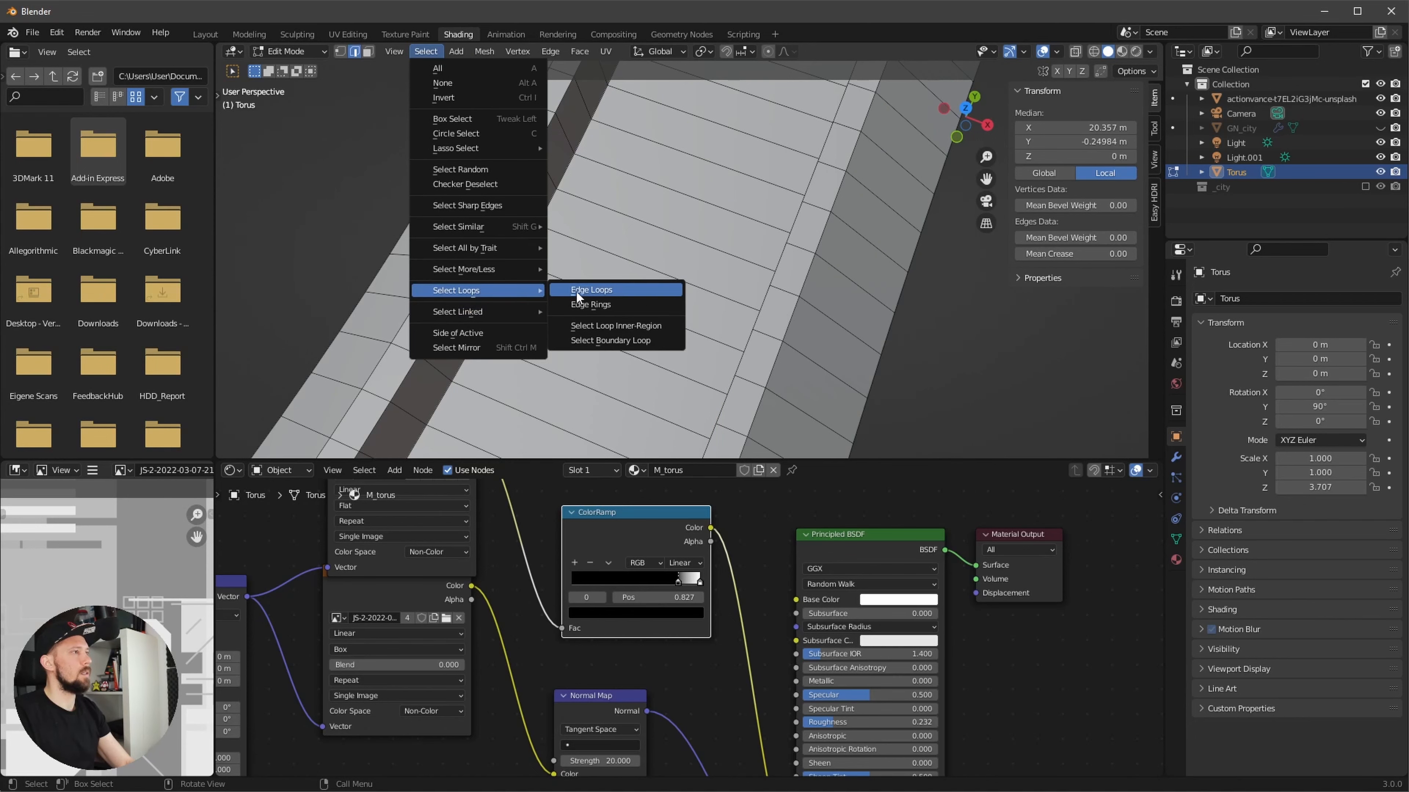
click(580, 293)
middle_drag(579, 293, 579, 327)
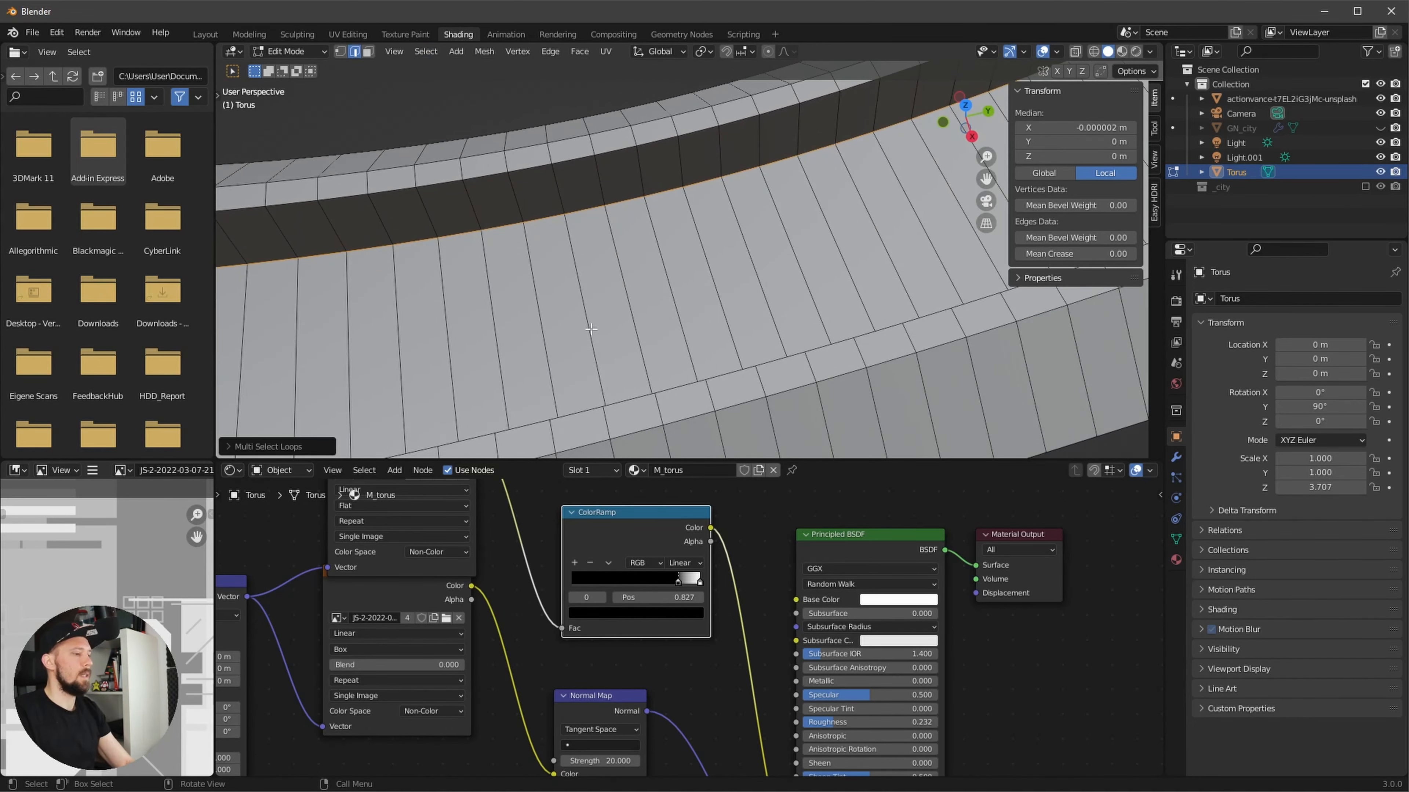
key(1)
key(3)
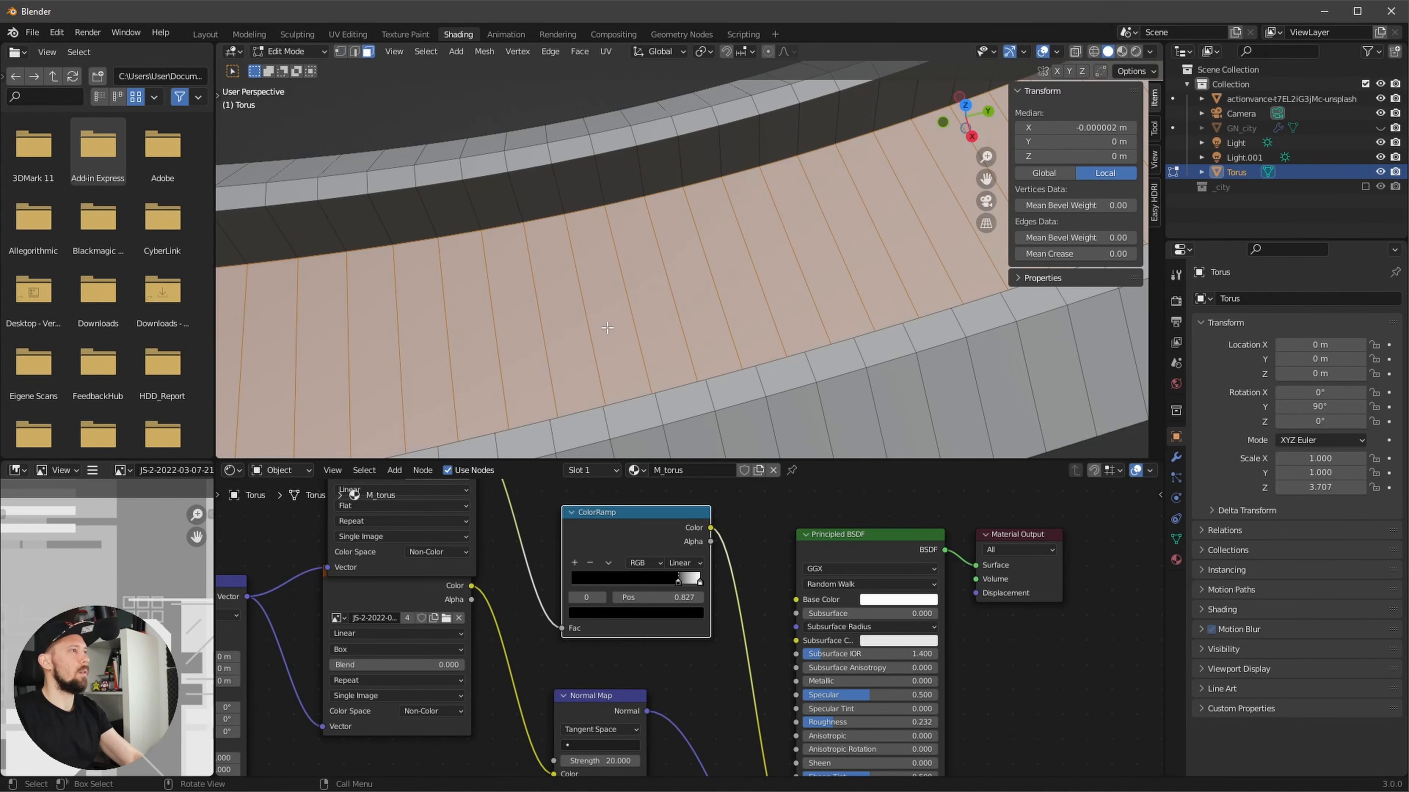
- Separate the selected floor faces from the torus into their own object and return to Object Mode
middle_drag(603, 328, 770, 305)
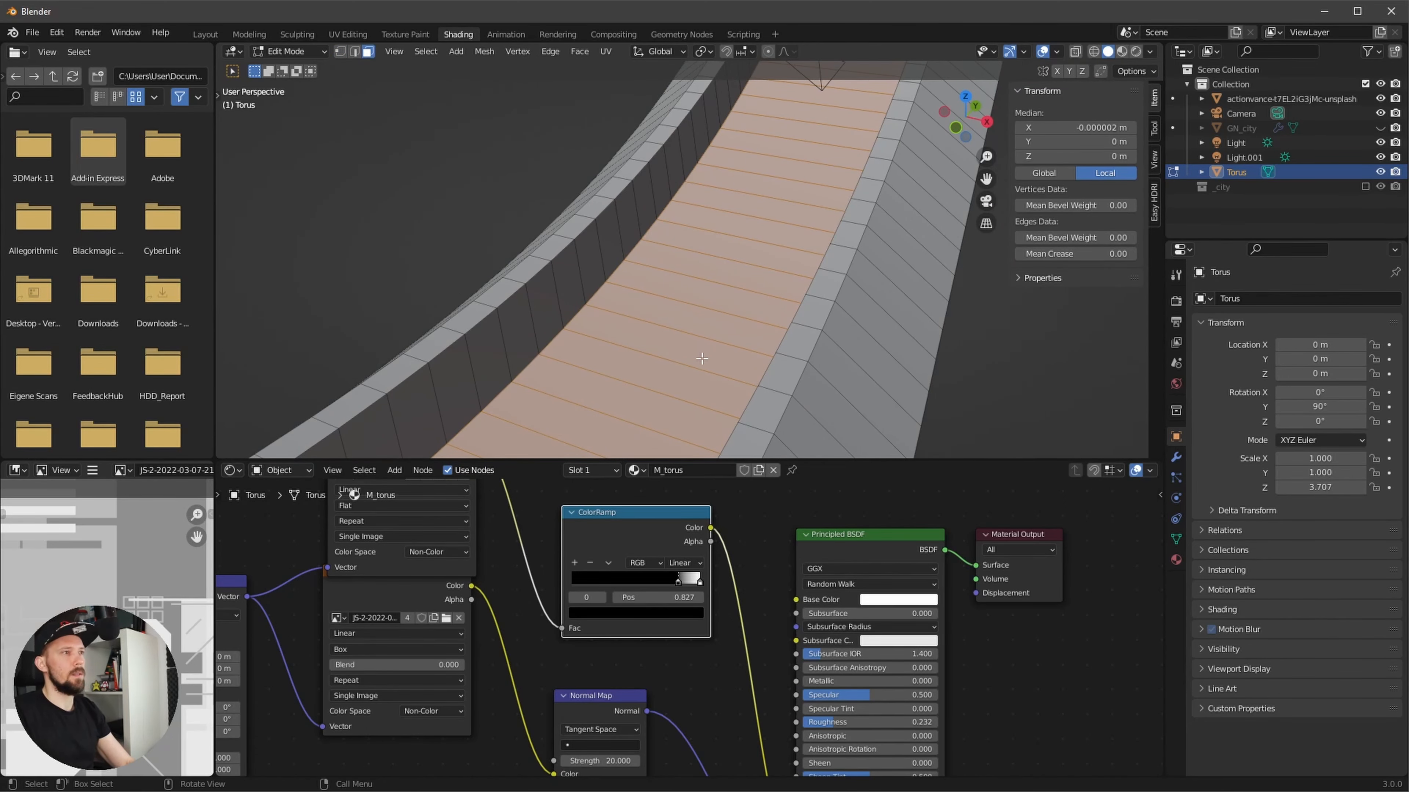
right_click(713, 276)
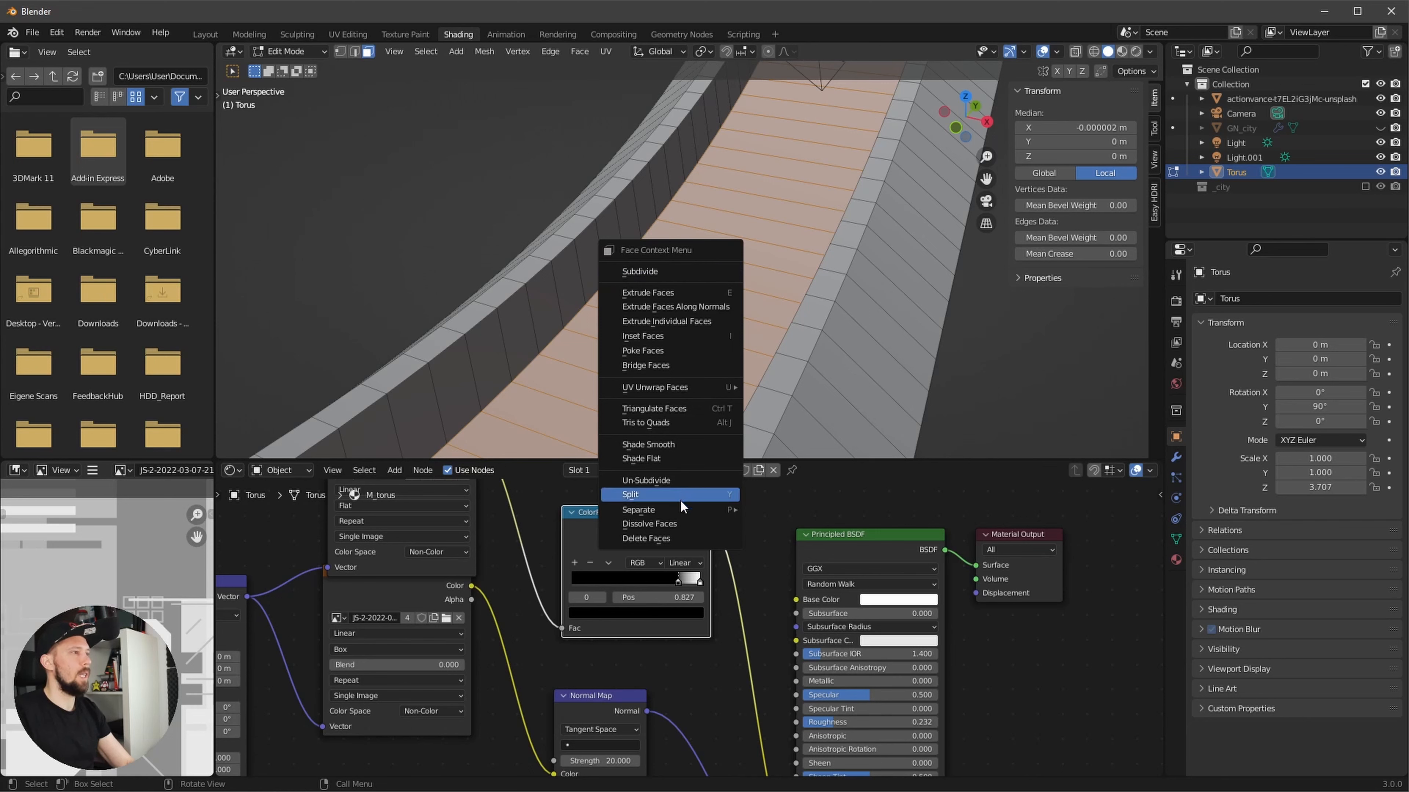
mouse_move(679, 508)
click(803, 508)
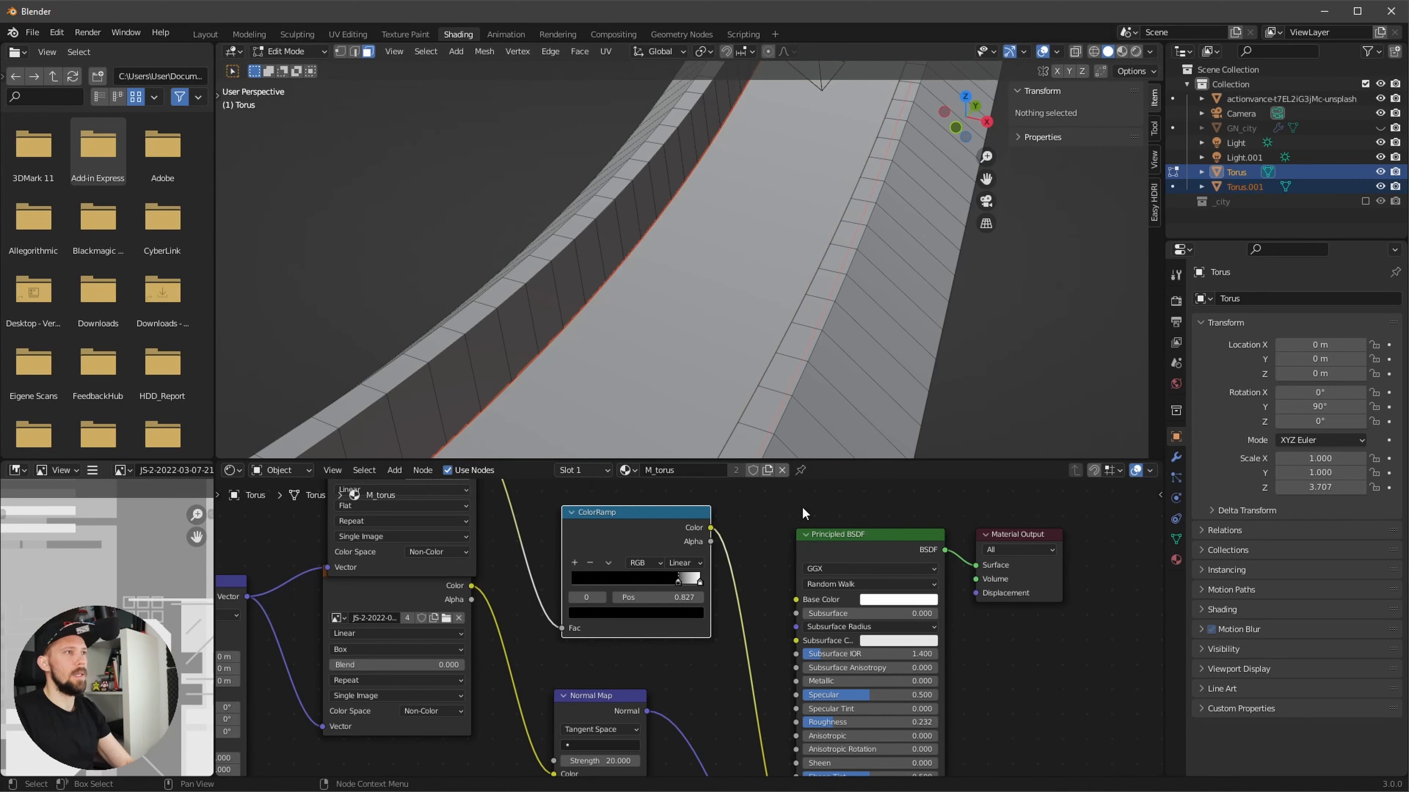
key(Tab)
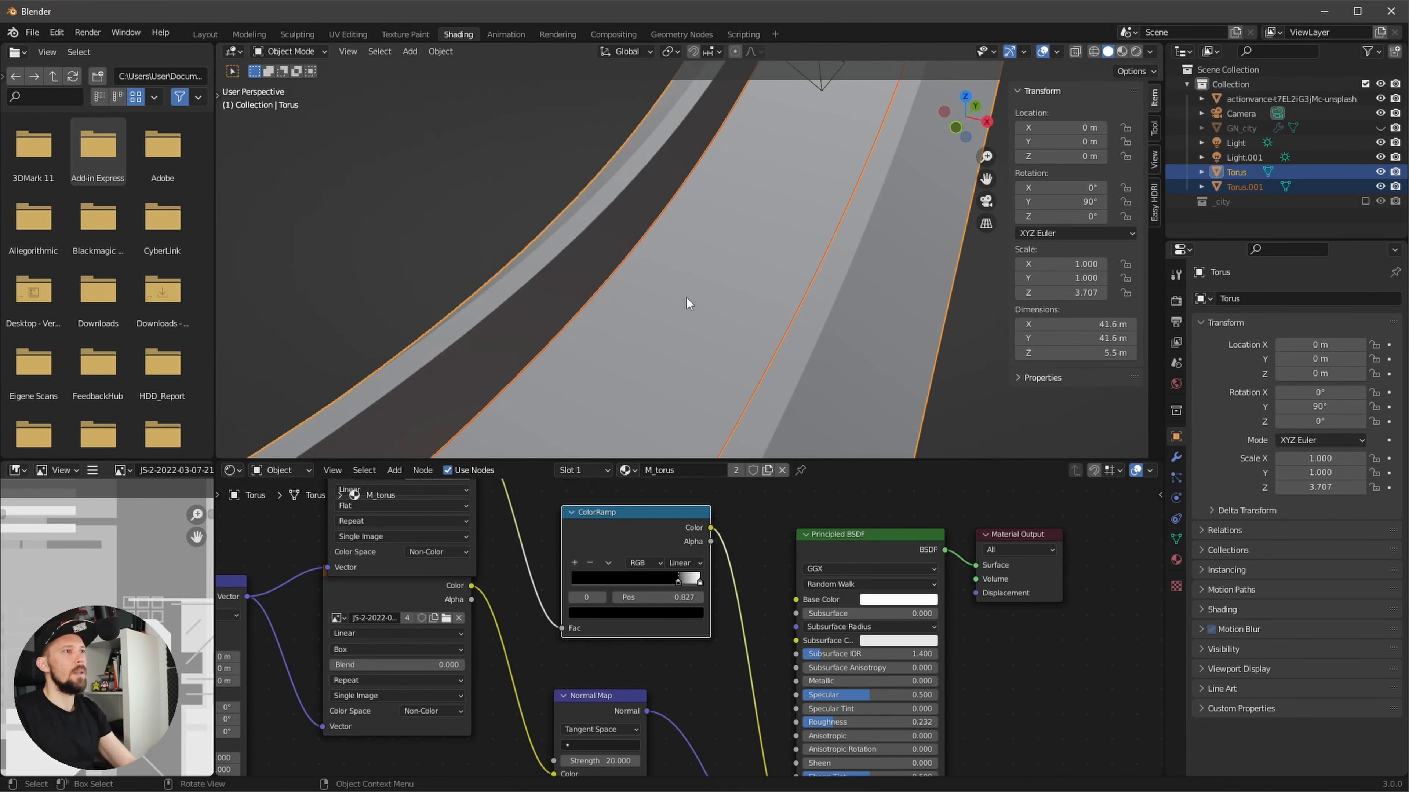
- Examine the torus and the separated floor strip individually by toggling the visibility of each
click(1284, 186)
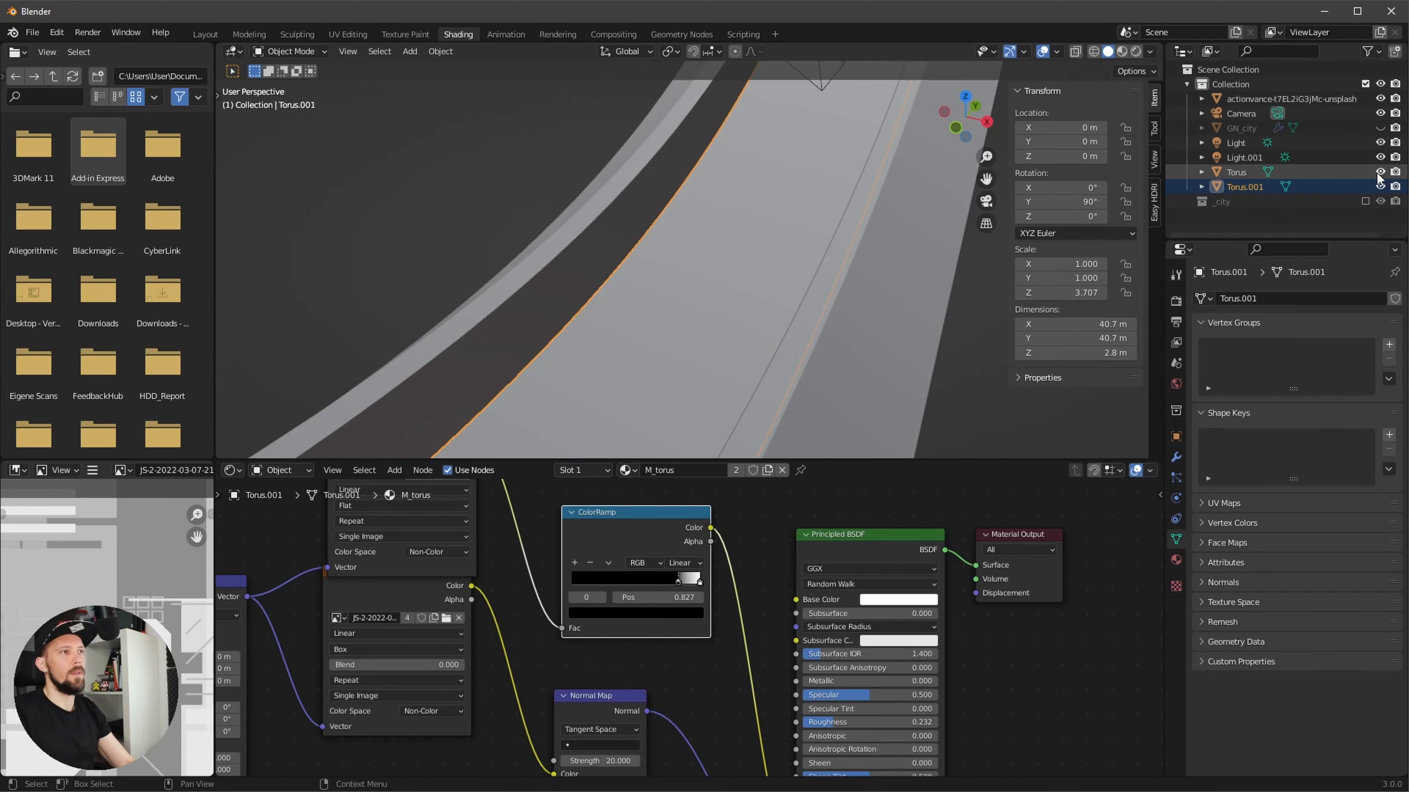
click(1379, 173)
click(1378, 173)
click(1381, 186)
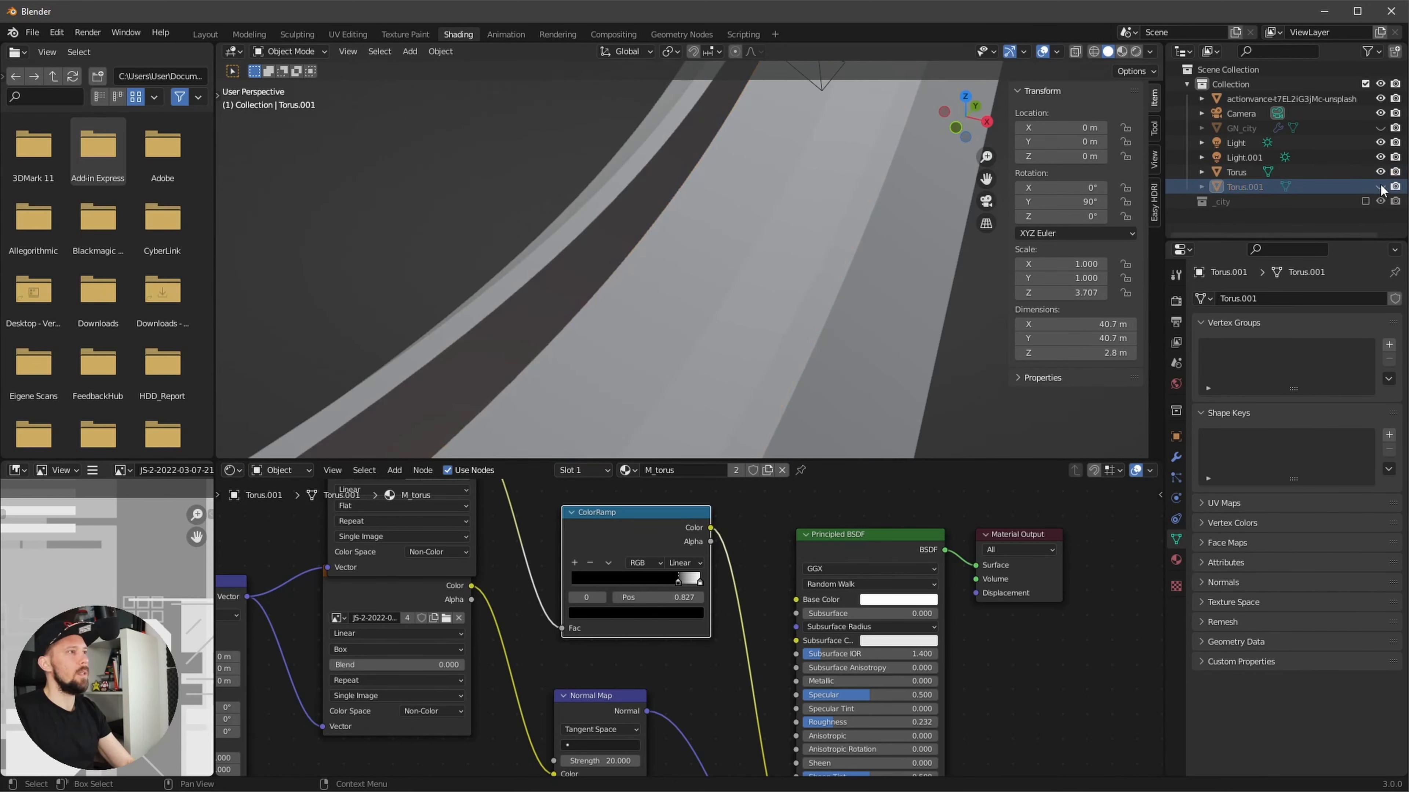
click(1381, 187)
click(1334, 174)
click(1325, 187)
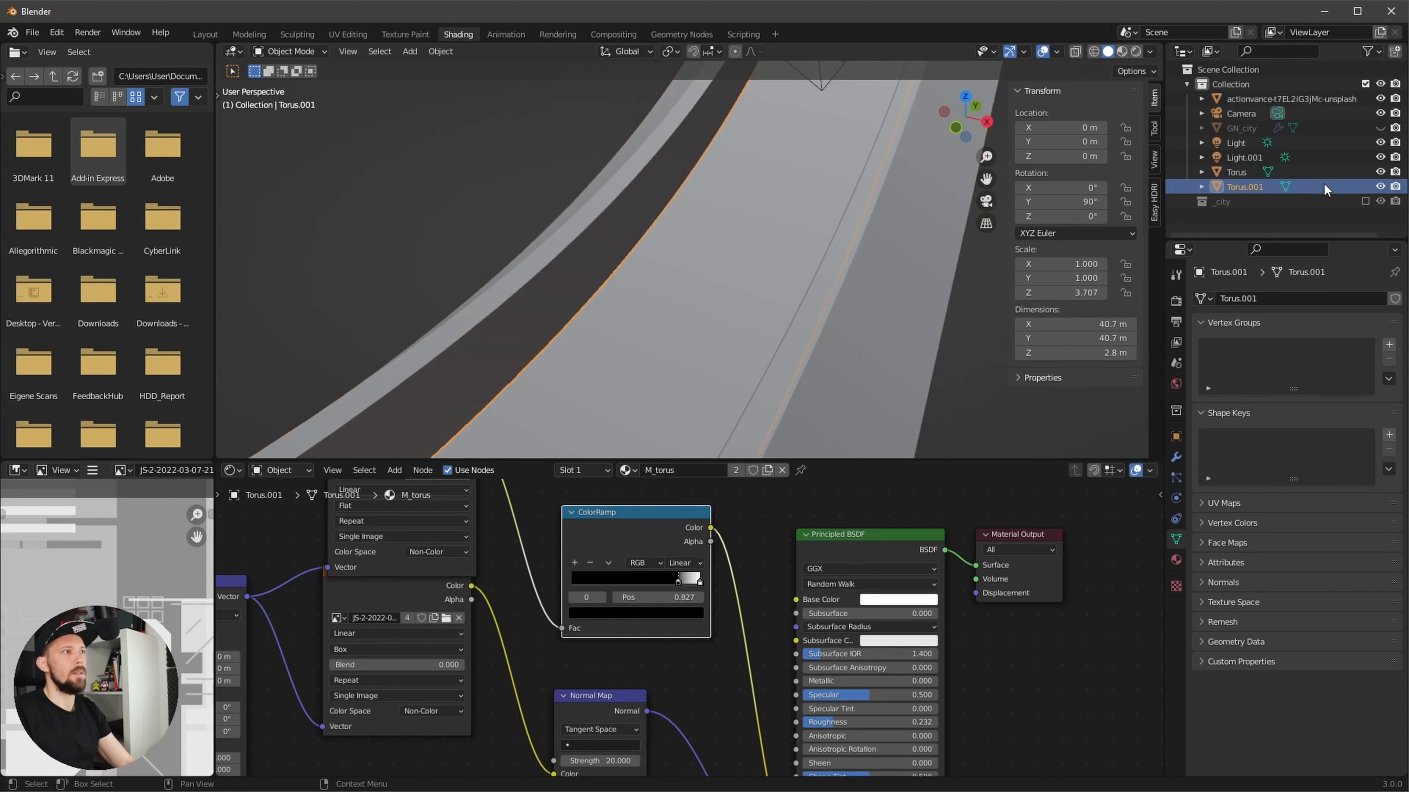
click(1320, 173)
- Hide the Torus object and rename the separated floor strip as Torus_fog
click(1381, 173)
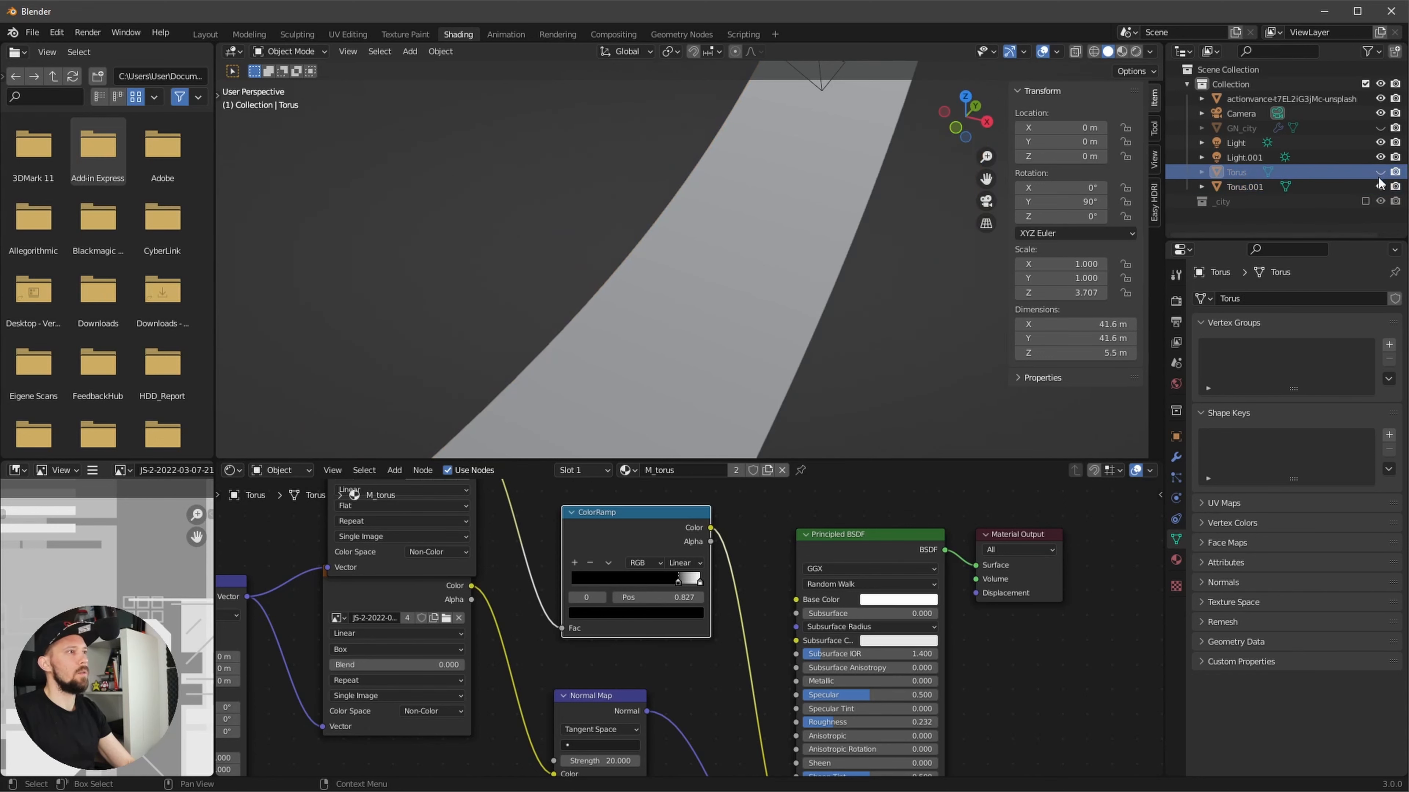
ctrl+middle_drag(855, 271, 799, 283)
double_click(1243, 187)
drag(1252, 186, 1333, 146)
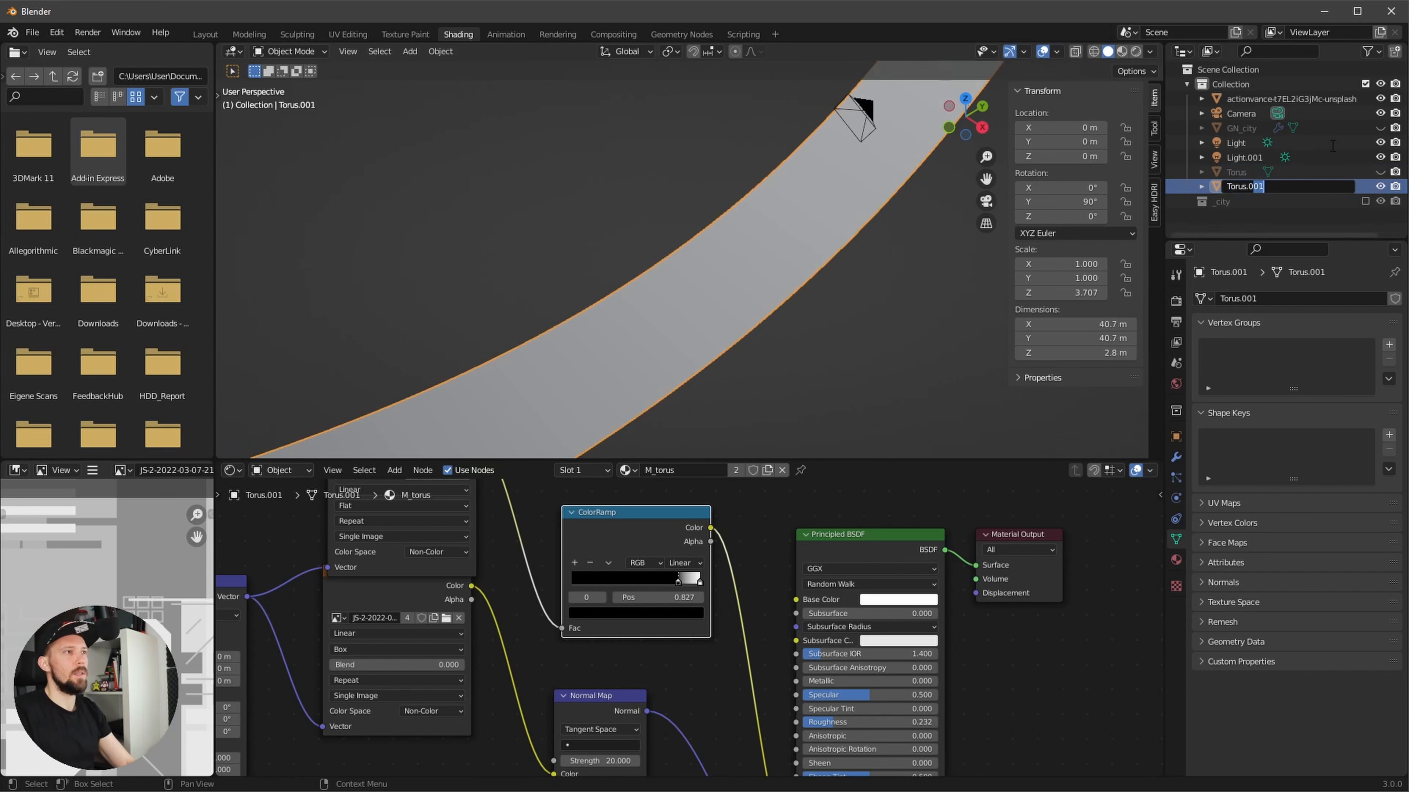
text(_fog)
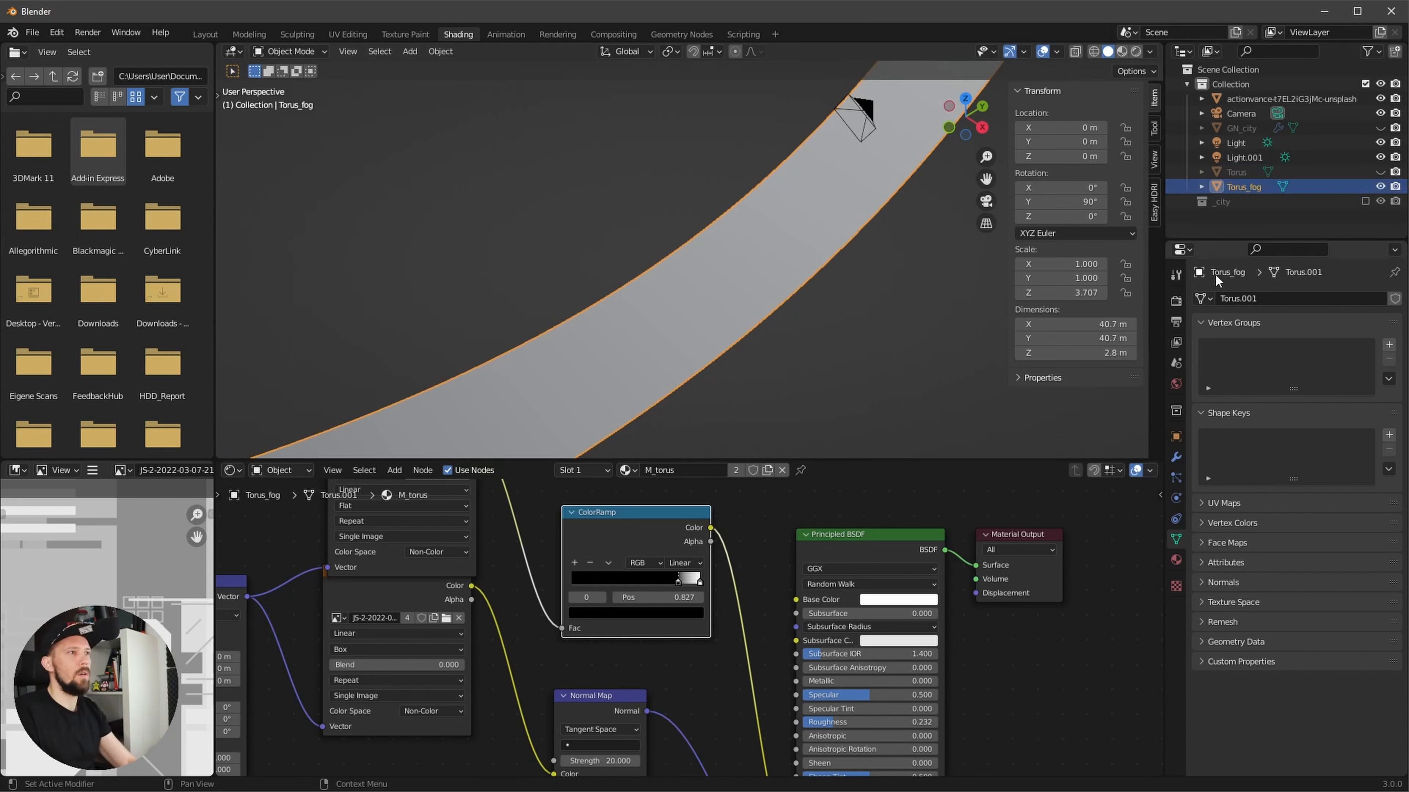
key(Return)
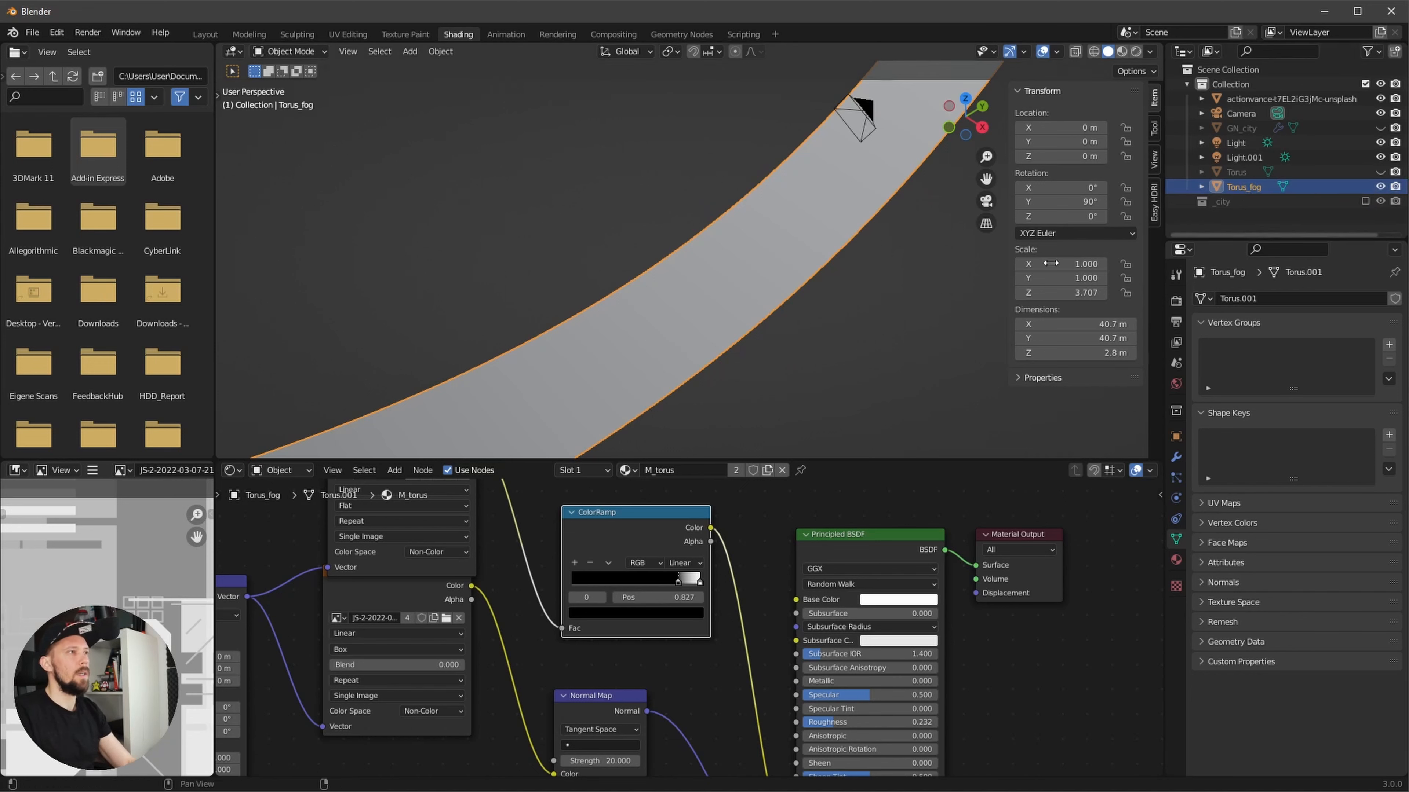
- Extrude all Torus_fog faces along their normals toward the ring's center to give the strip thickness, and return to Object Mode
key(Tab)
mouse_move(811, 308)
middle_down()
mouse_move(746, 368)
mouse_move(818, 333)
middle_up()
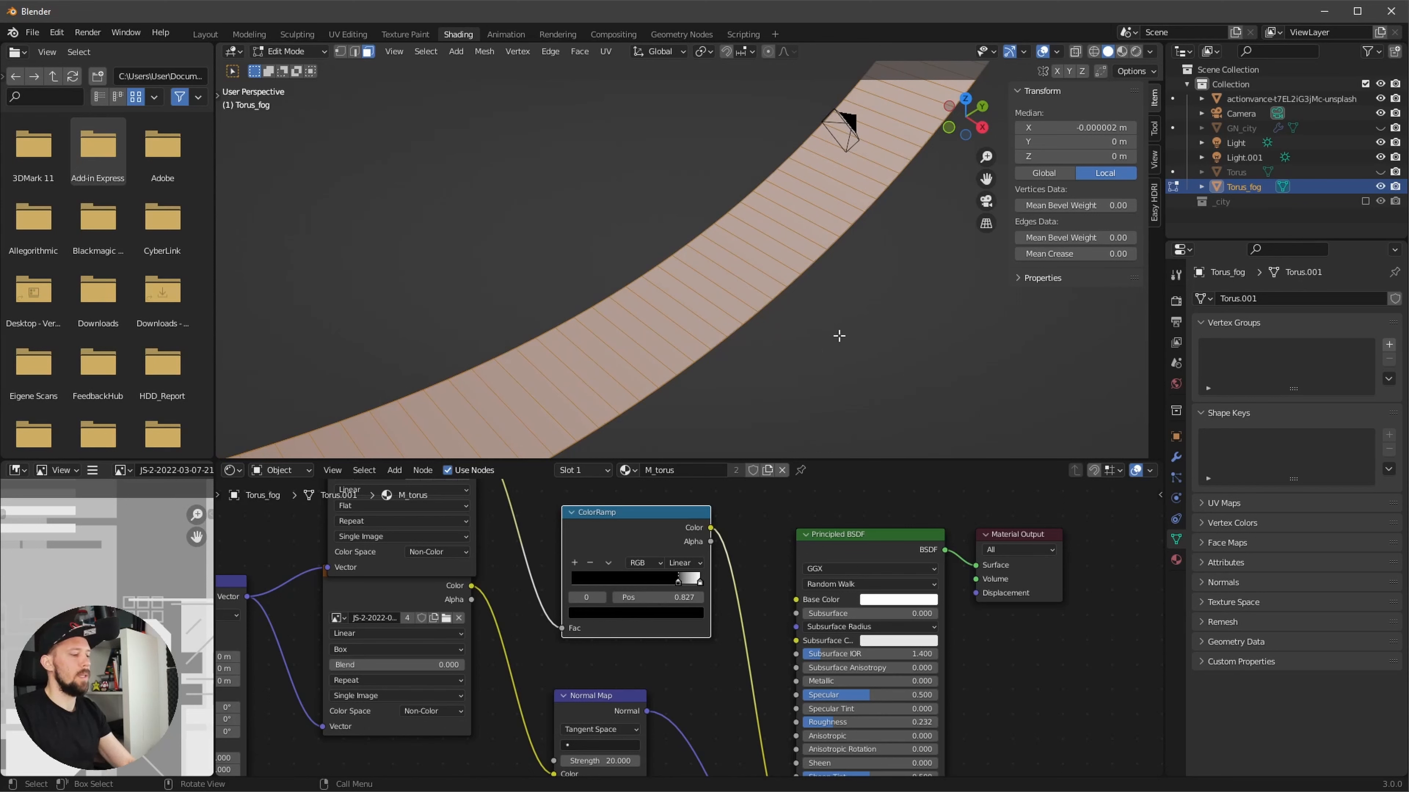
middle_drag(839, 336, 808, 334)
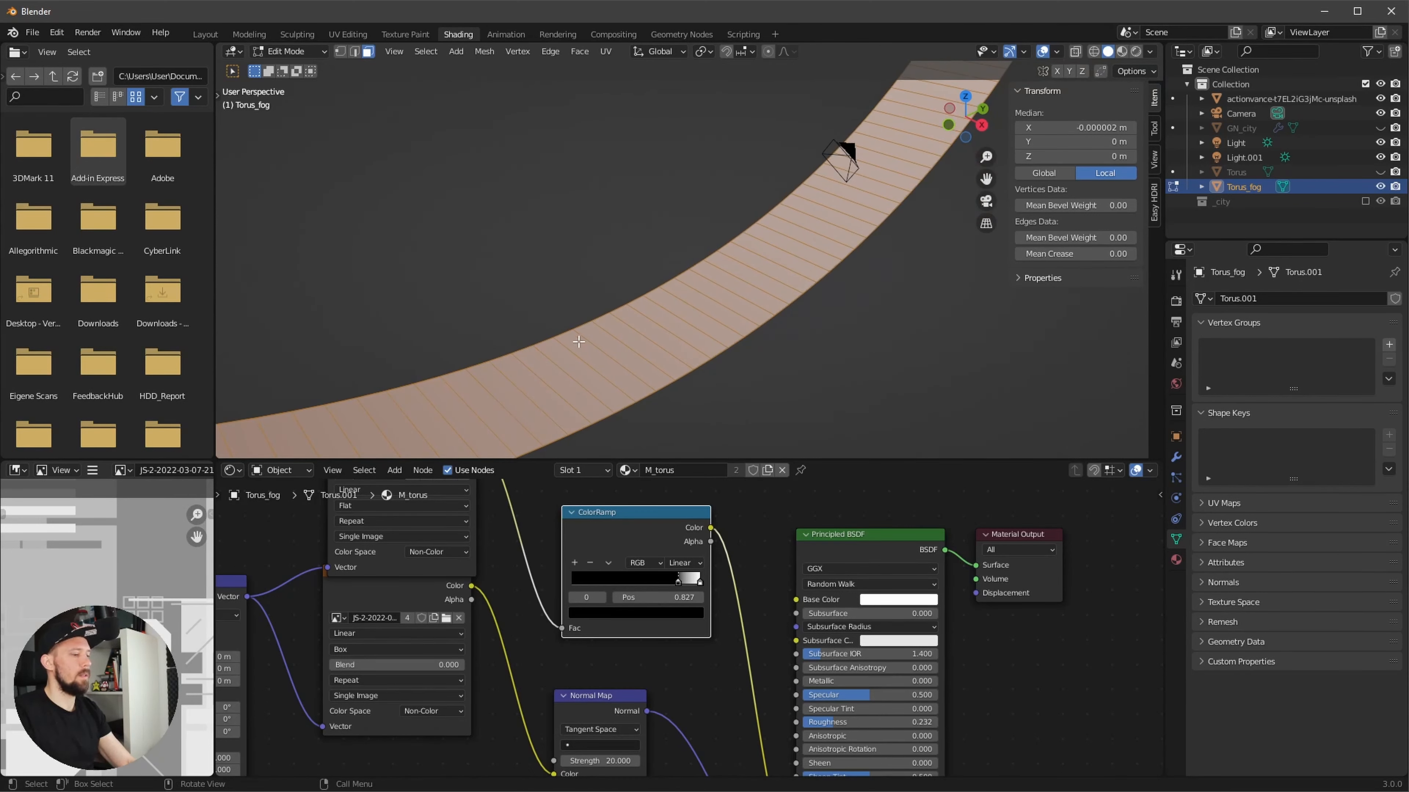
key(t)
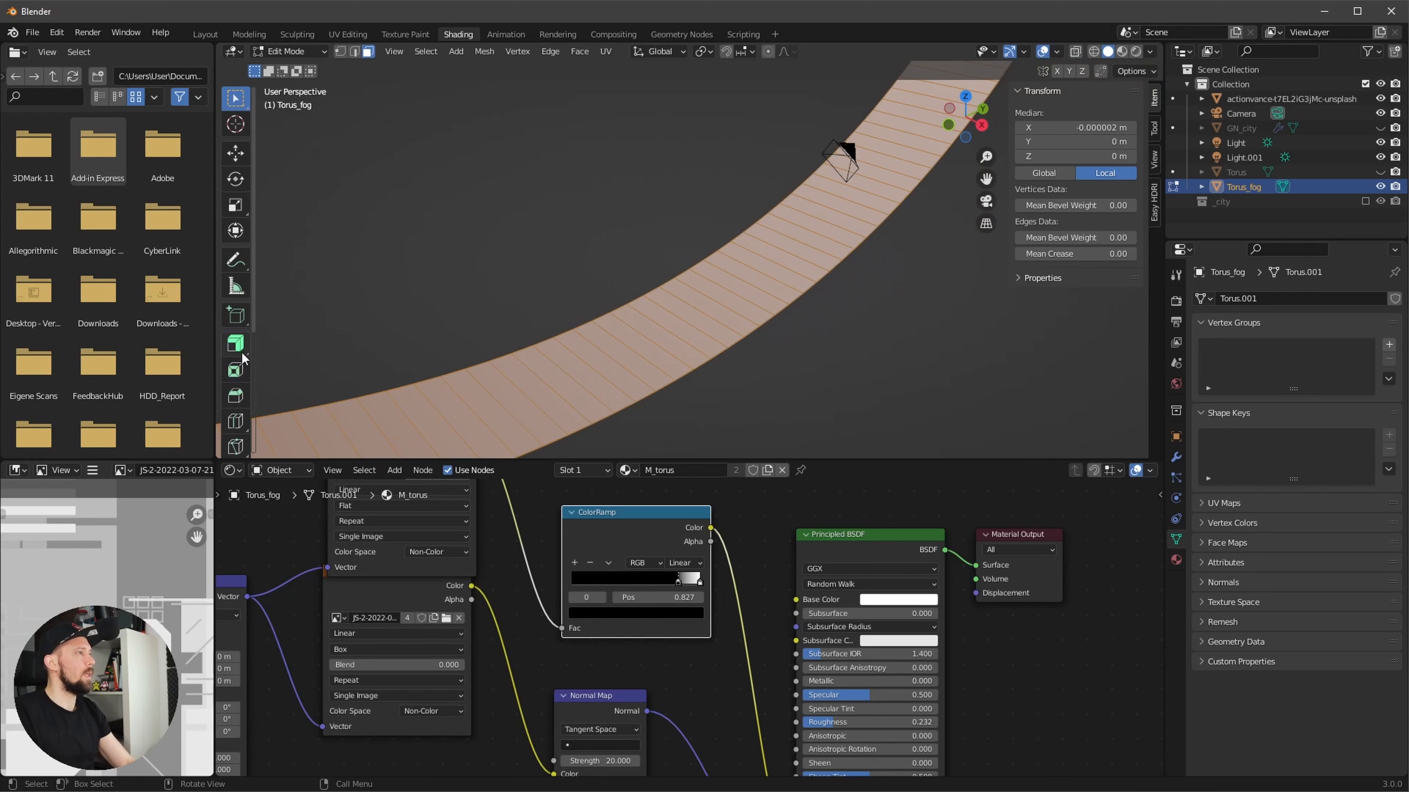
click(237, 345)
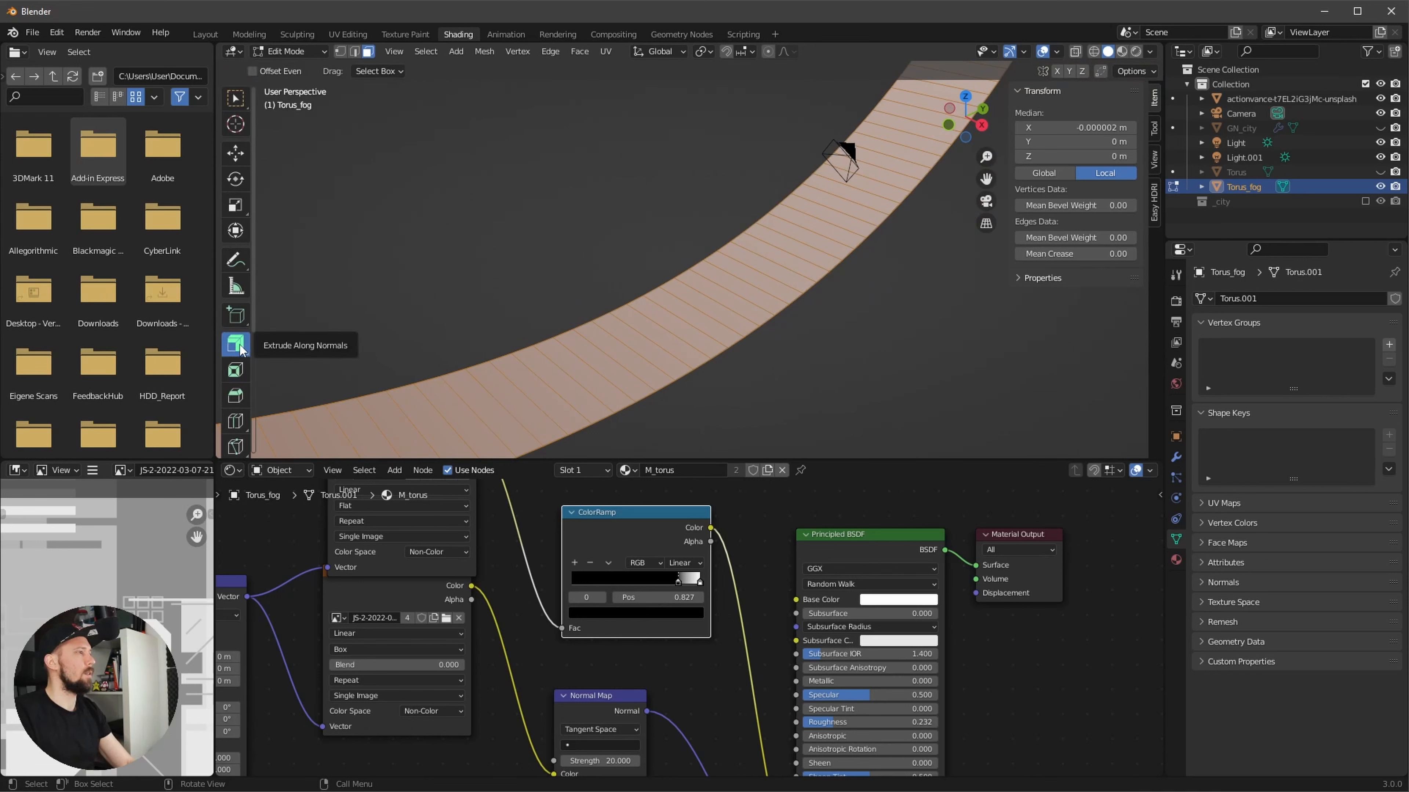
drag(243, 349, 304, 422)
click(320, 413)
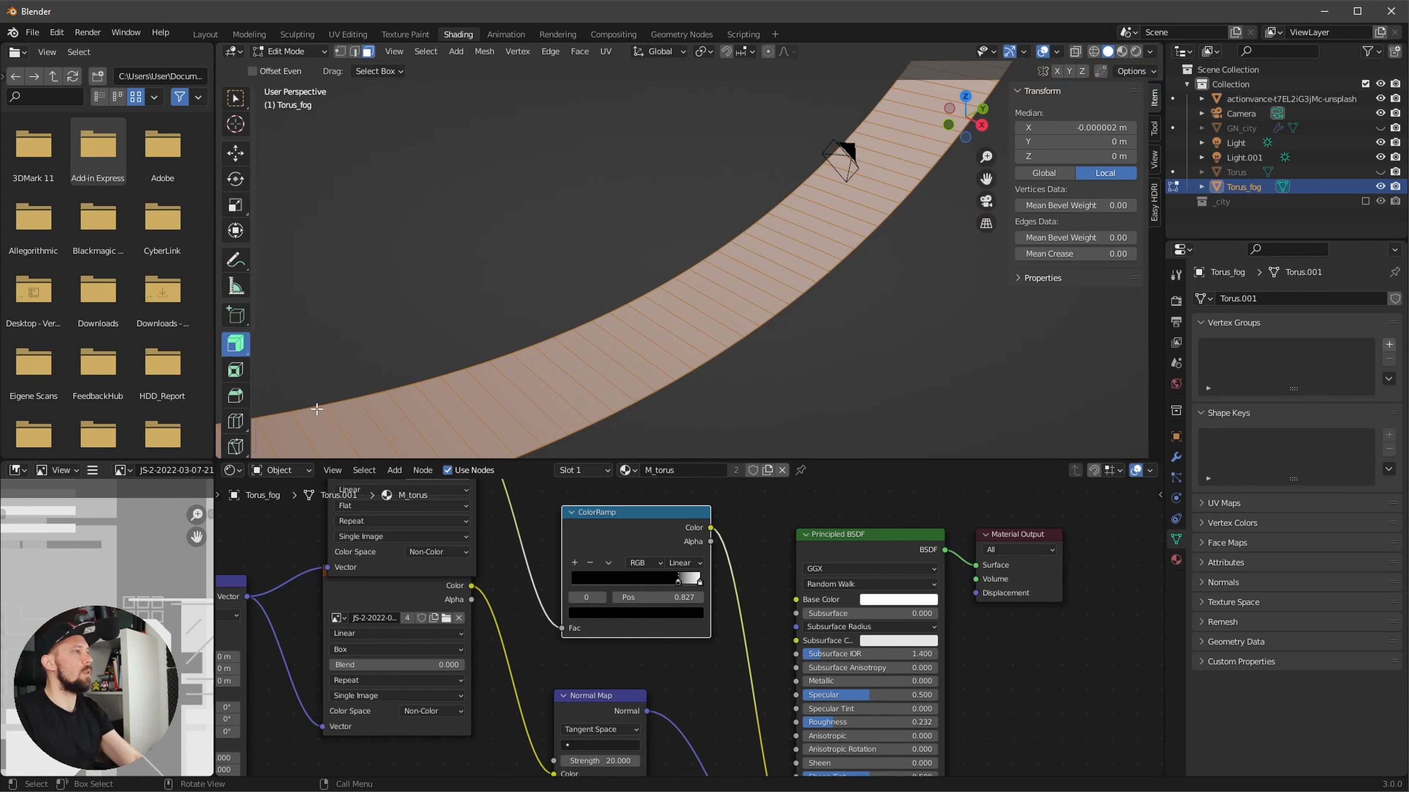
scroll(657, 252, down, 4)
shift+middle_drag(585, 167, 570, 345)
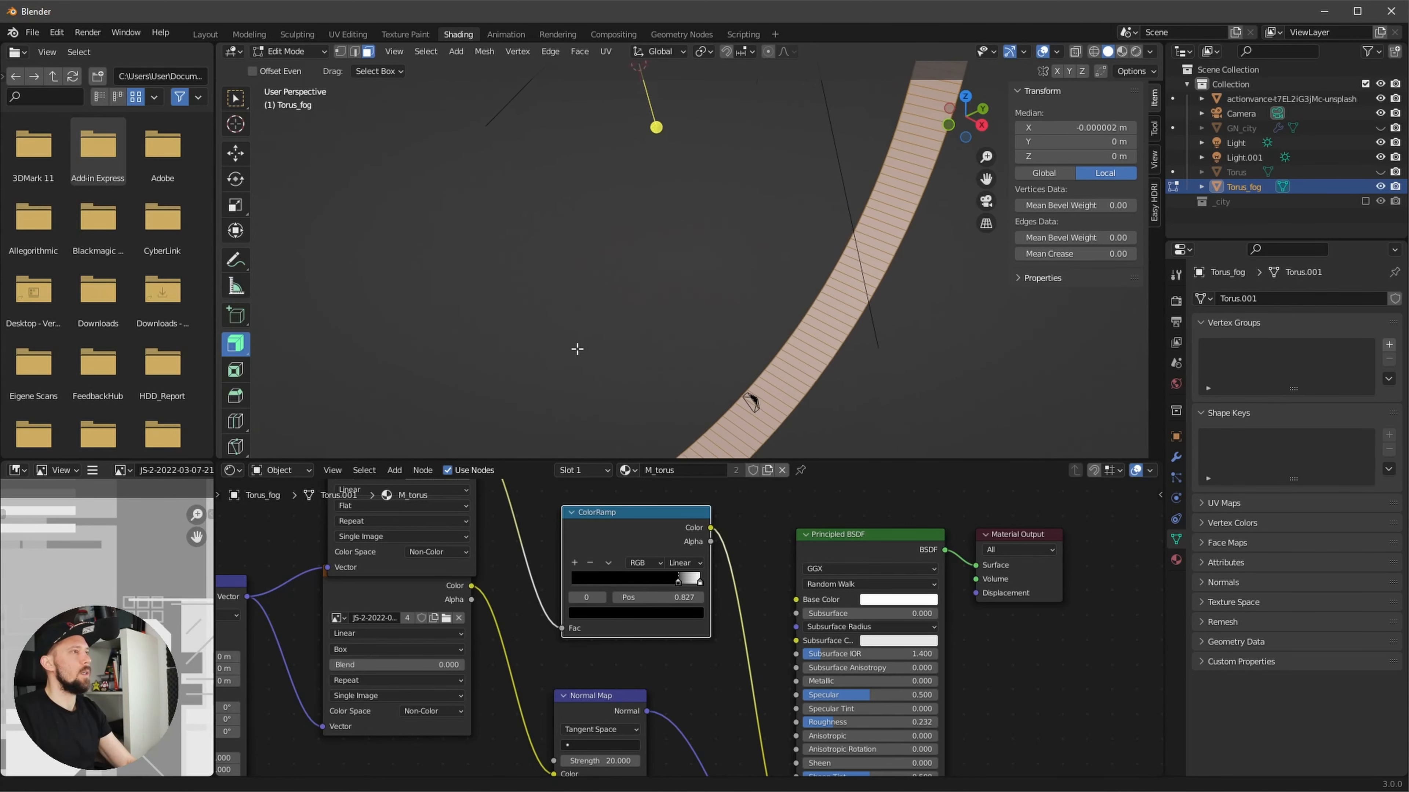
drag(650, 129, 618, 104)
middle_drag(878, 300, 931, 349)
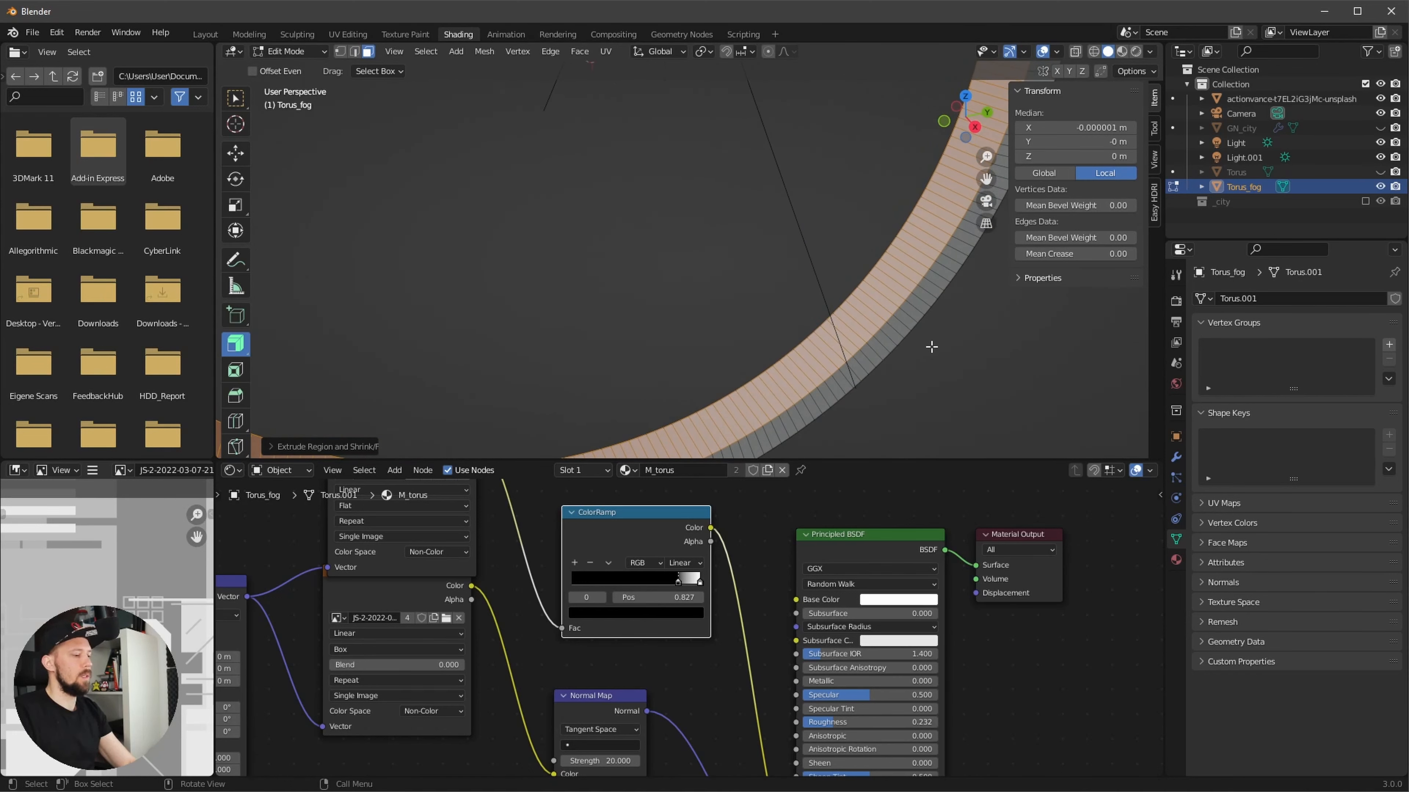
key(Tab)
ctrl+middle_drag(889, 400, 842, 251)
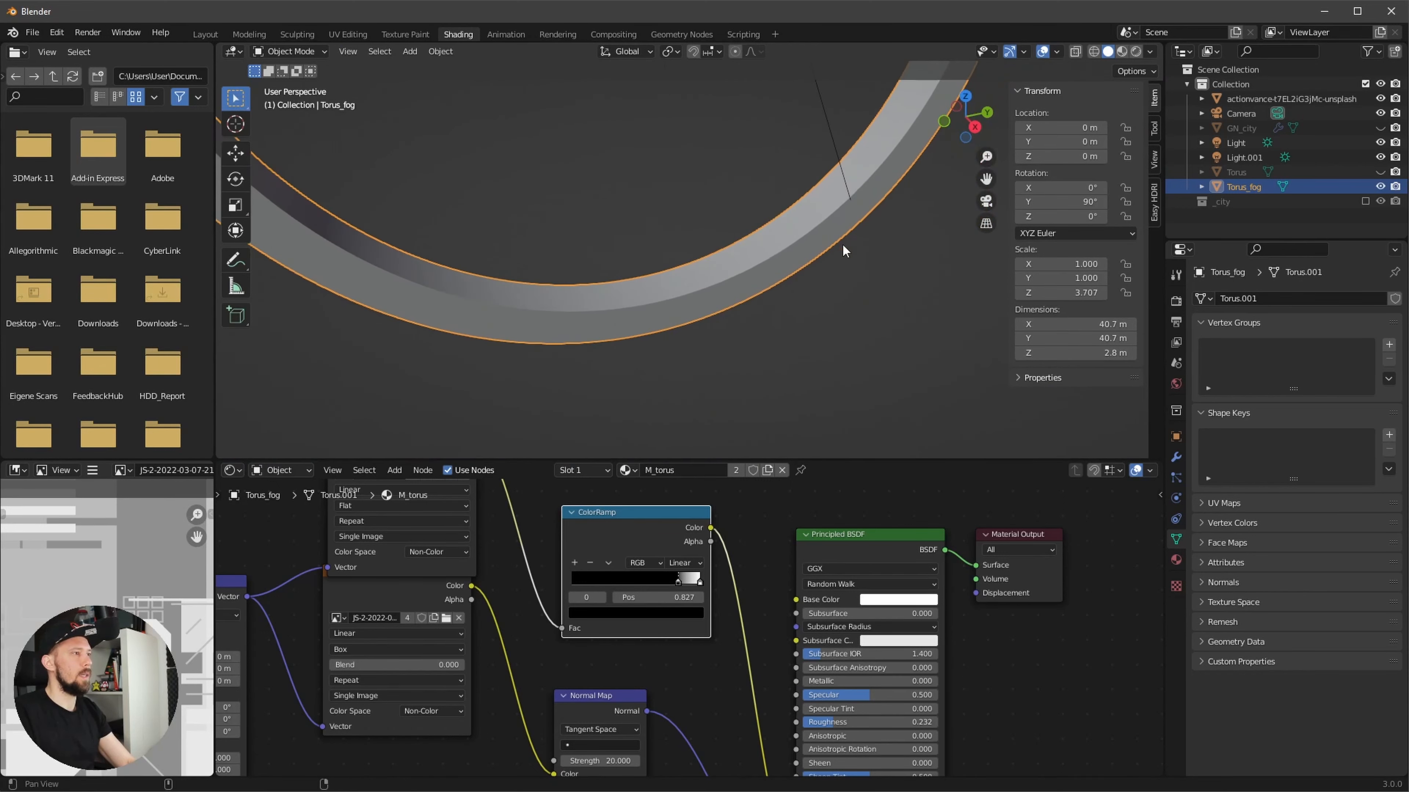
- Replace the Torus_fog object's inherited M_torus material with a new material named M_fog
click(781, 470)
click(700, 470)
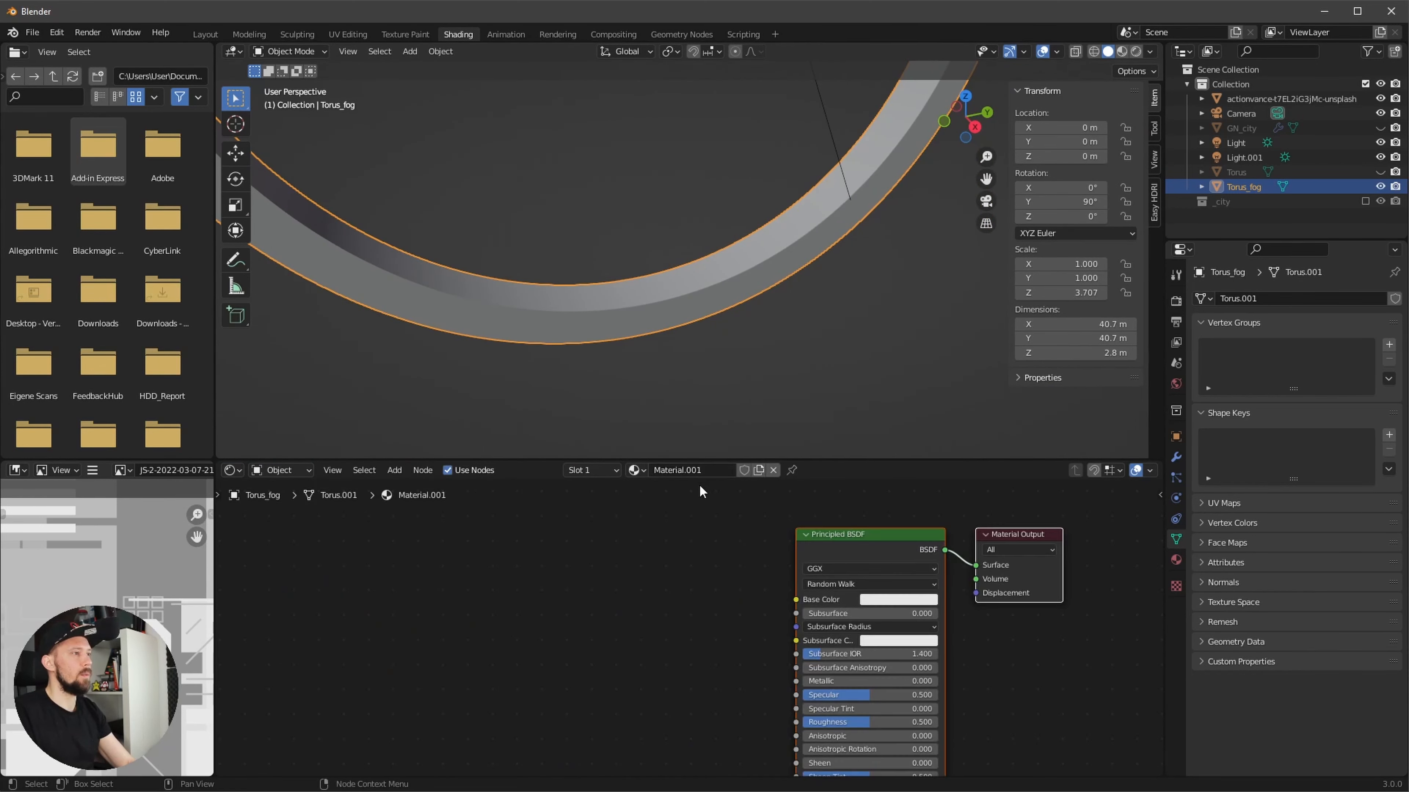
text(M_fog)
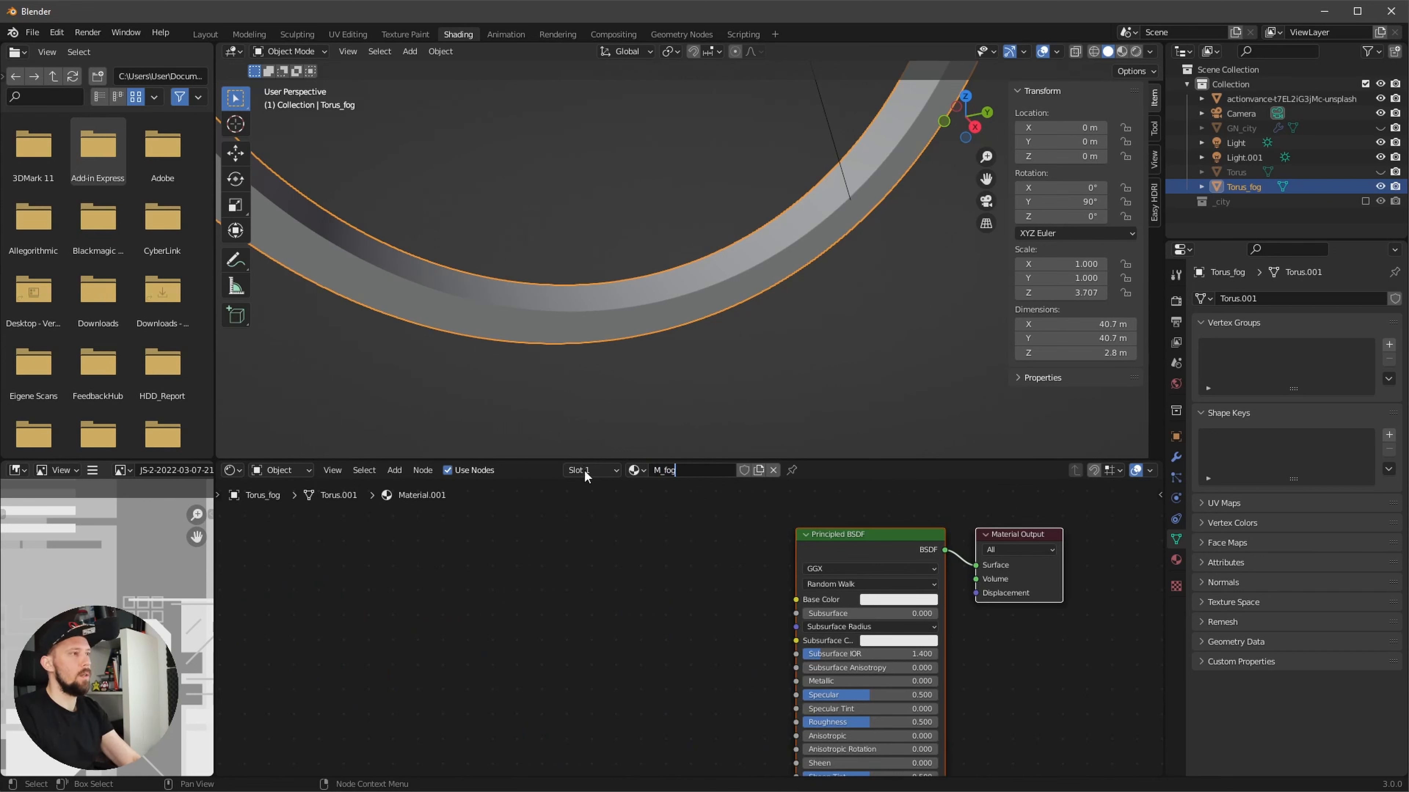
key(Return)
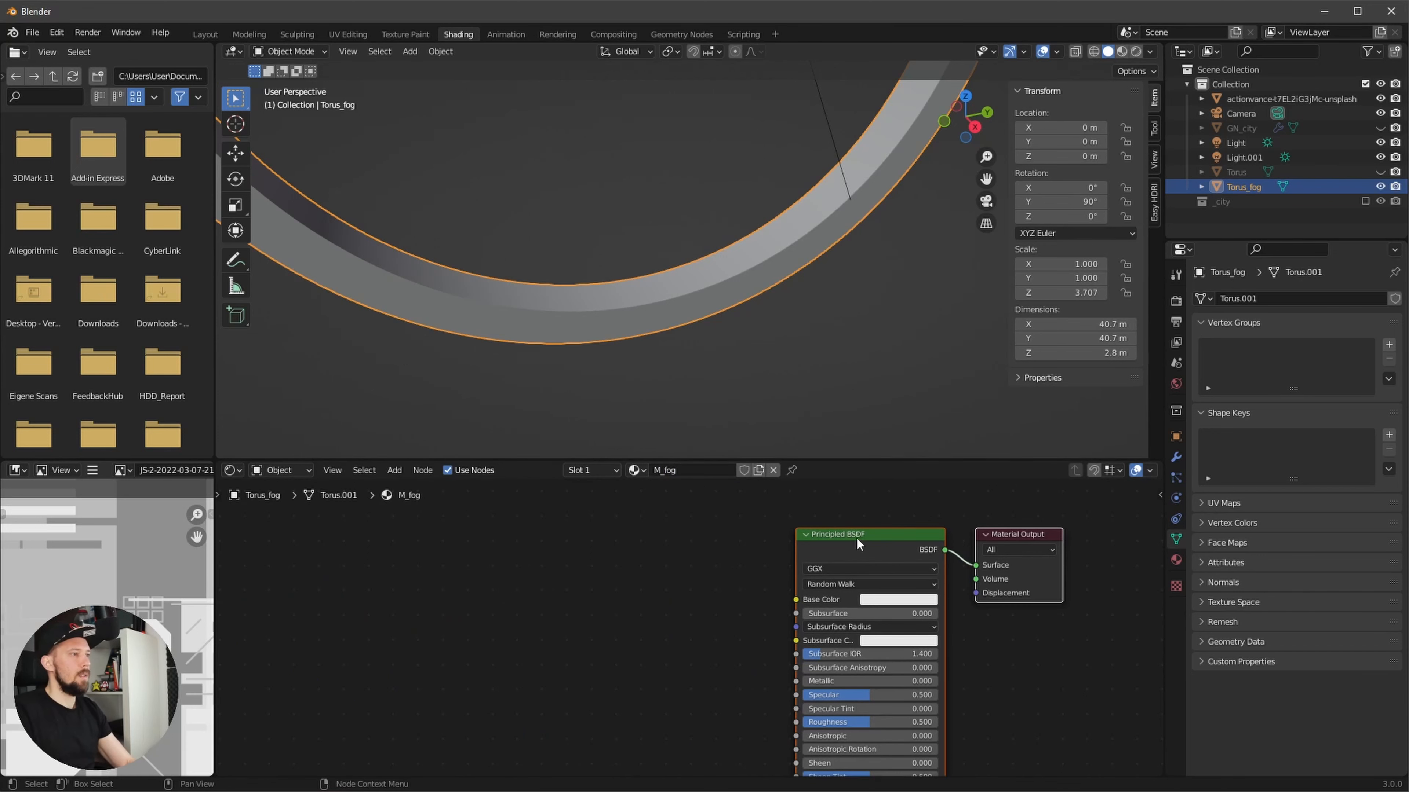
- Delete M_fog's Principled BSDF node and connect a new Volume Scatter node to the Material Output's Volume input
click(662, 595)
click(862, 542)
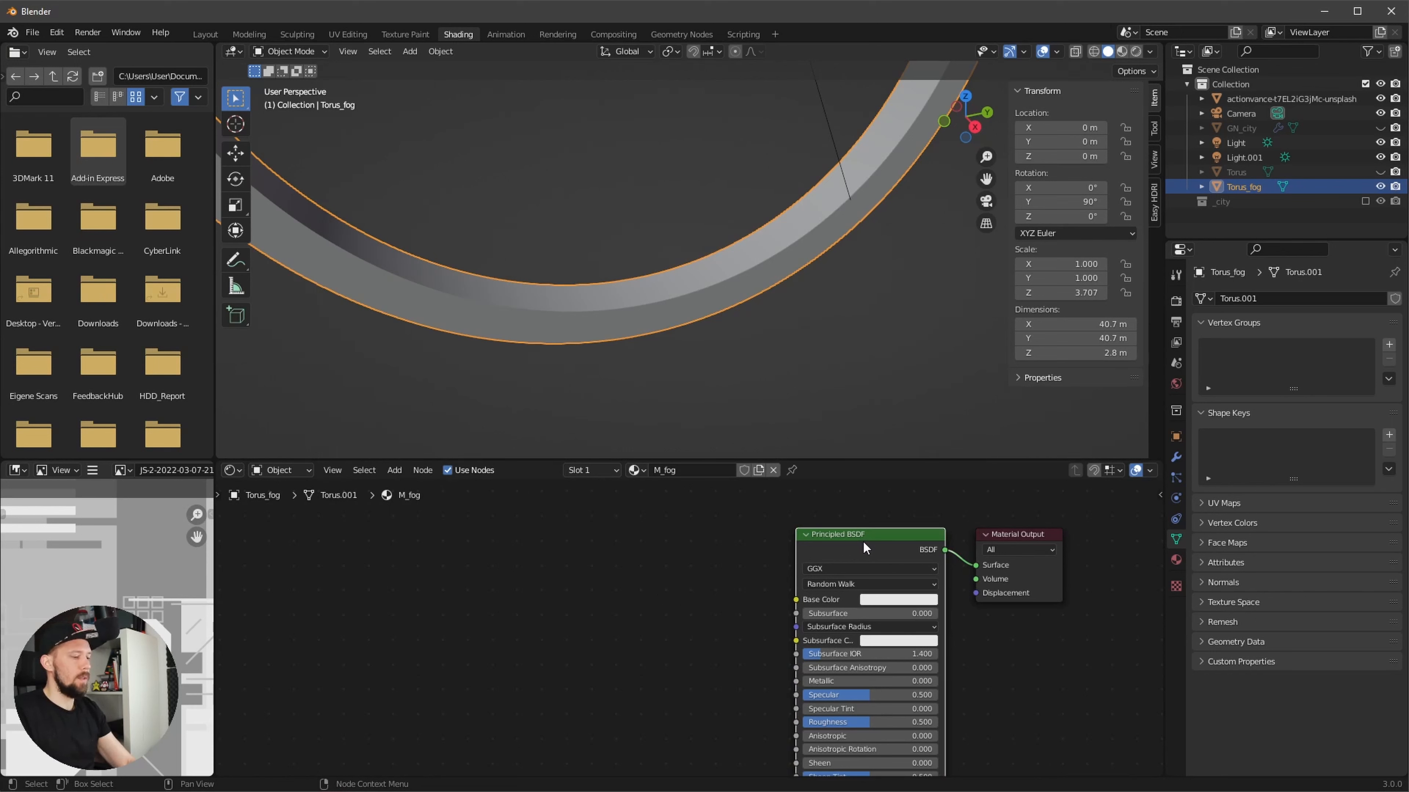
key(x)
key(shift+a)
click(848, 546)
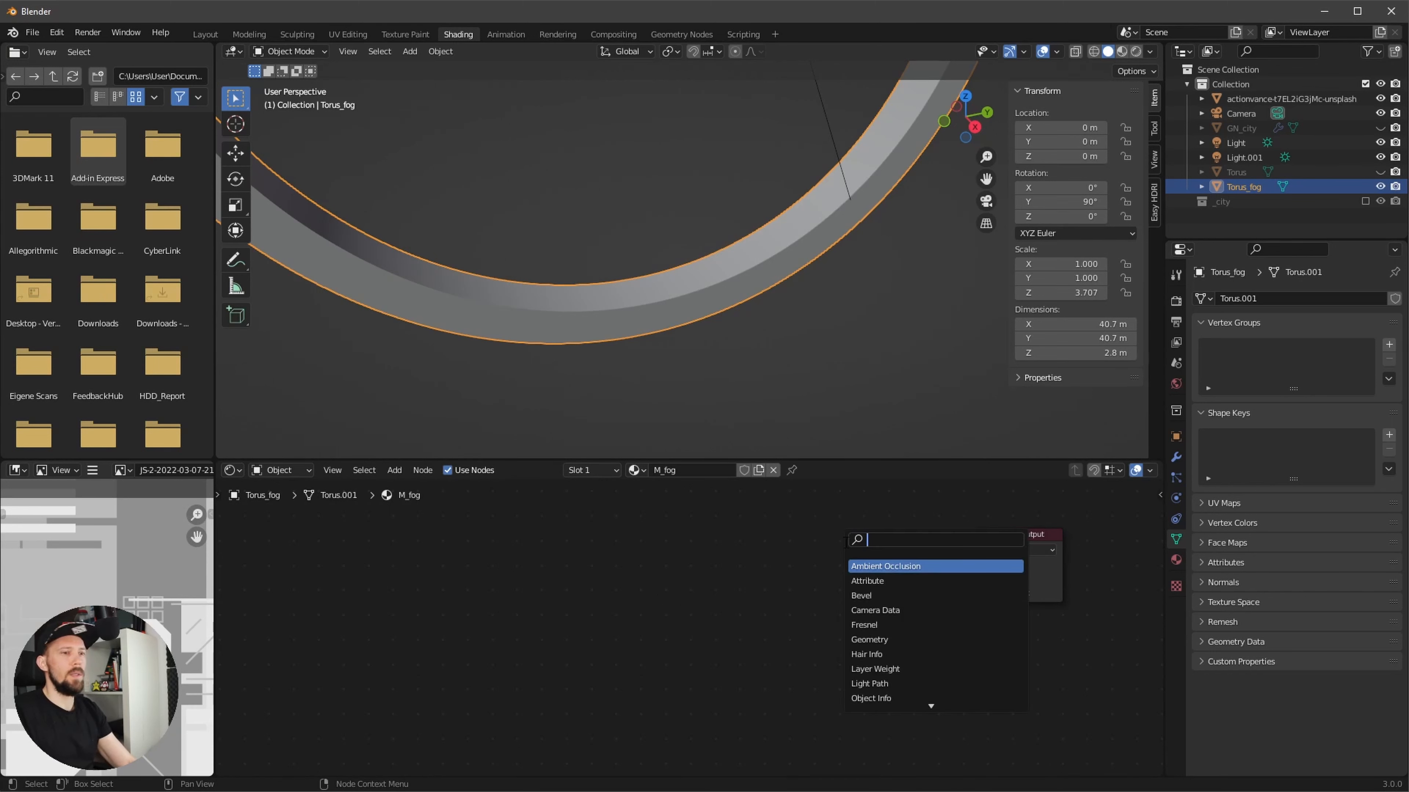
text(volu)
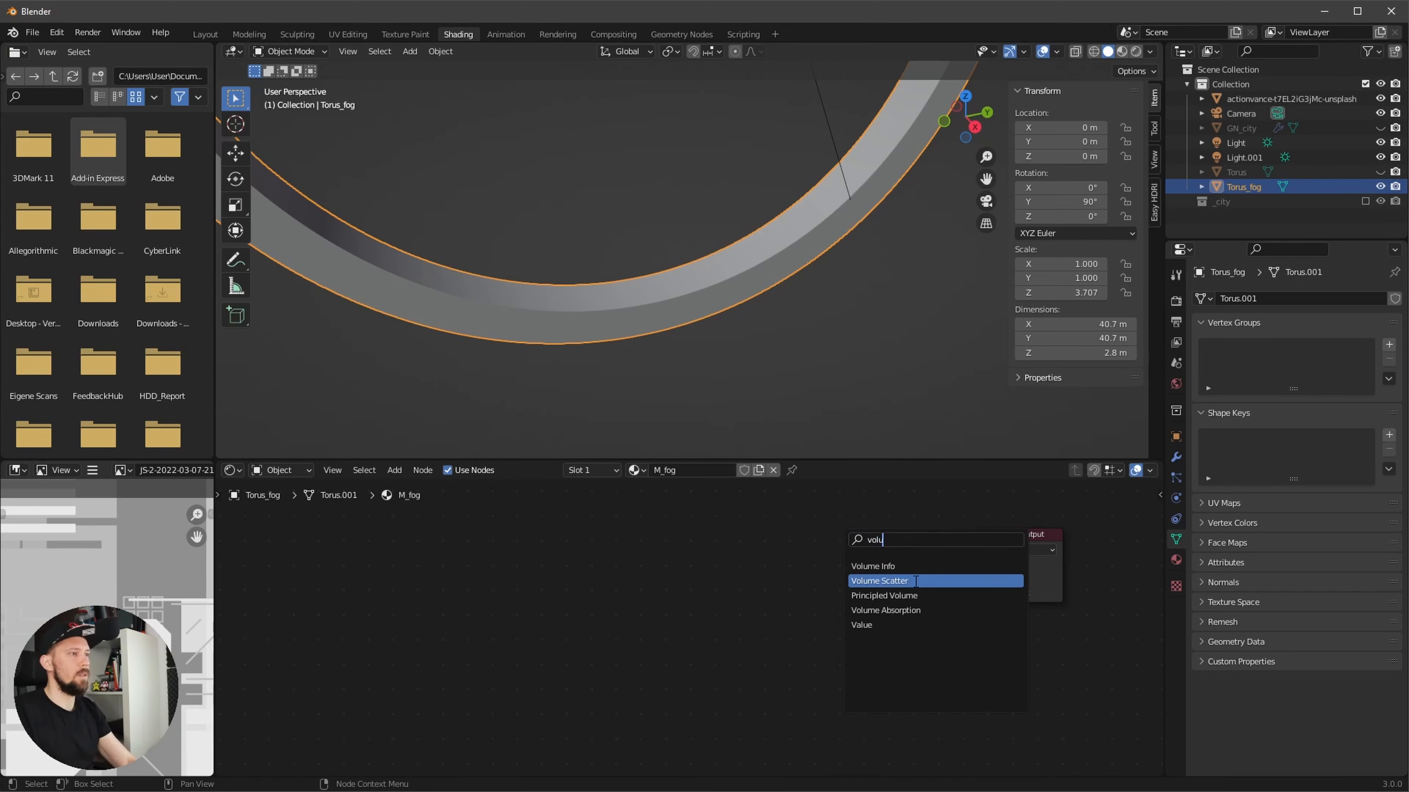
click(921, 581)
click(791, 614)
drag(819, 585, 865, 582)
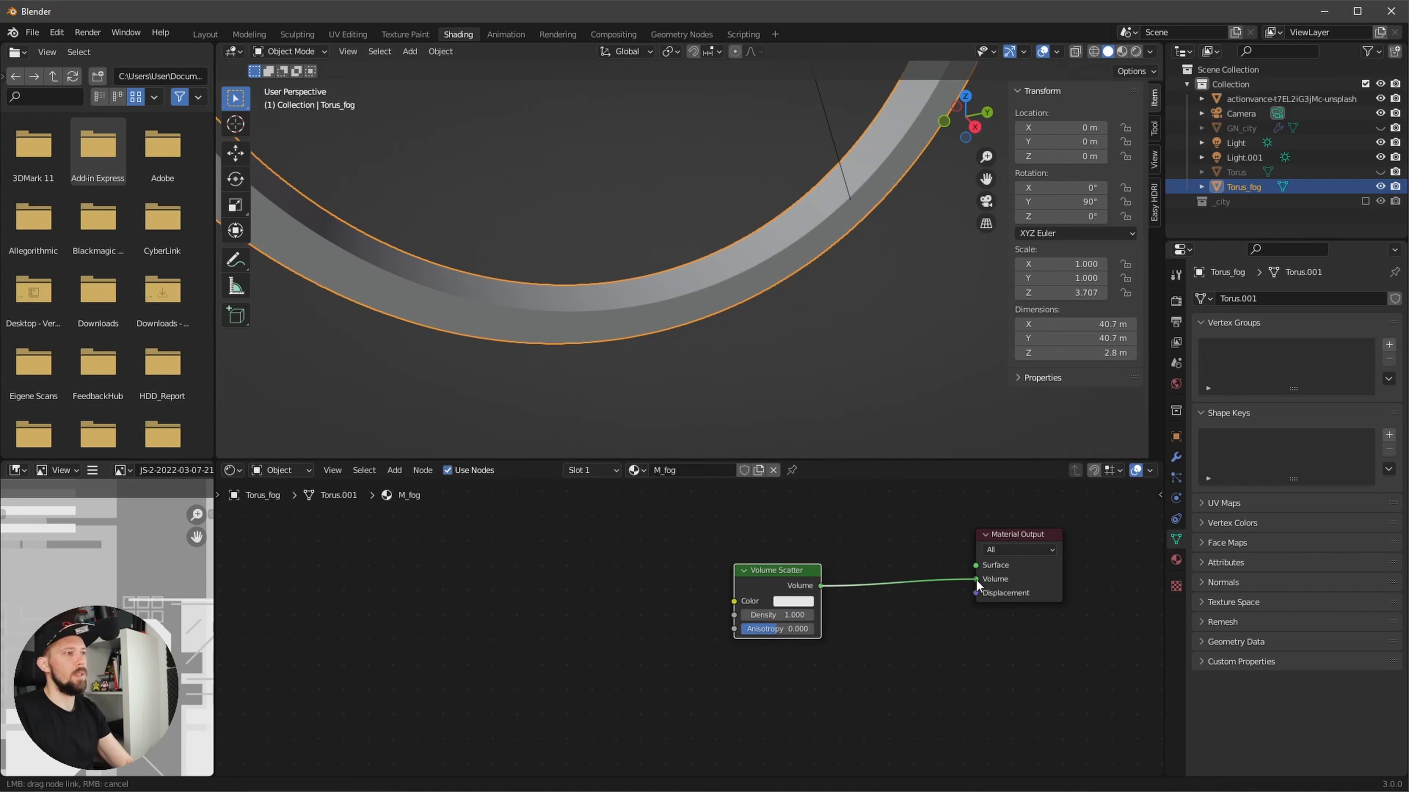
drag(976, 581, 975, 581)
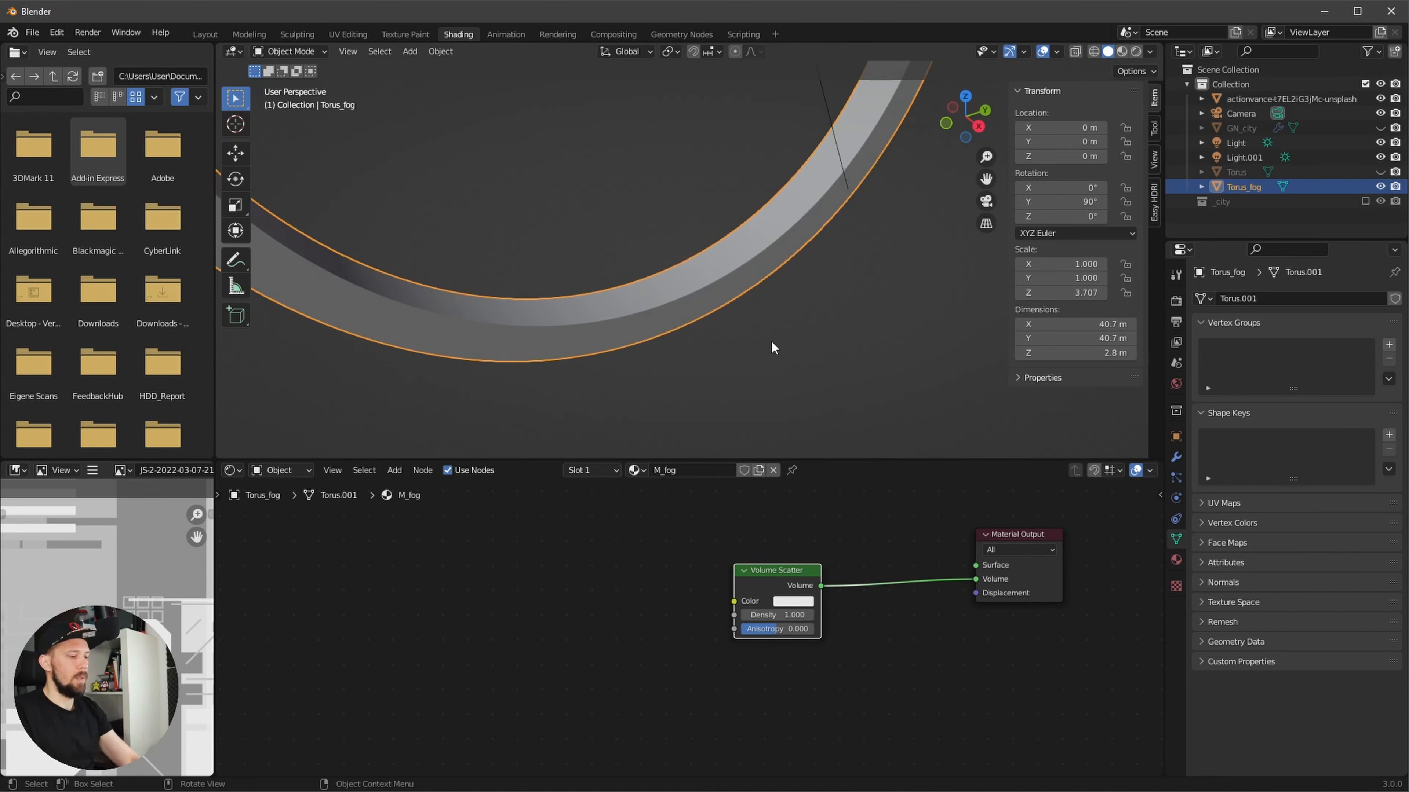
- Switch the viewport to rendered shading and darken the Volume Scatter color to mid grey, hex 808080
key(z)
click(782, 279)
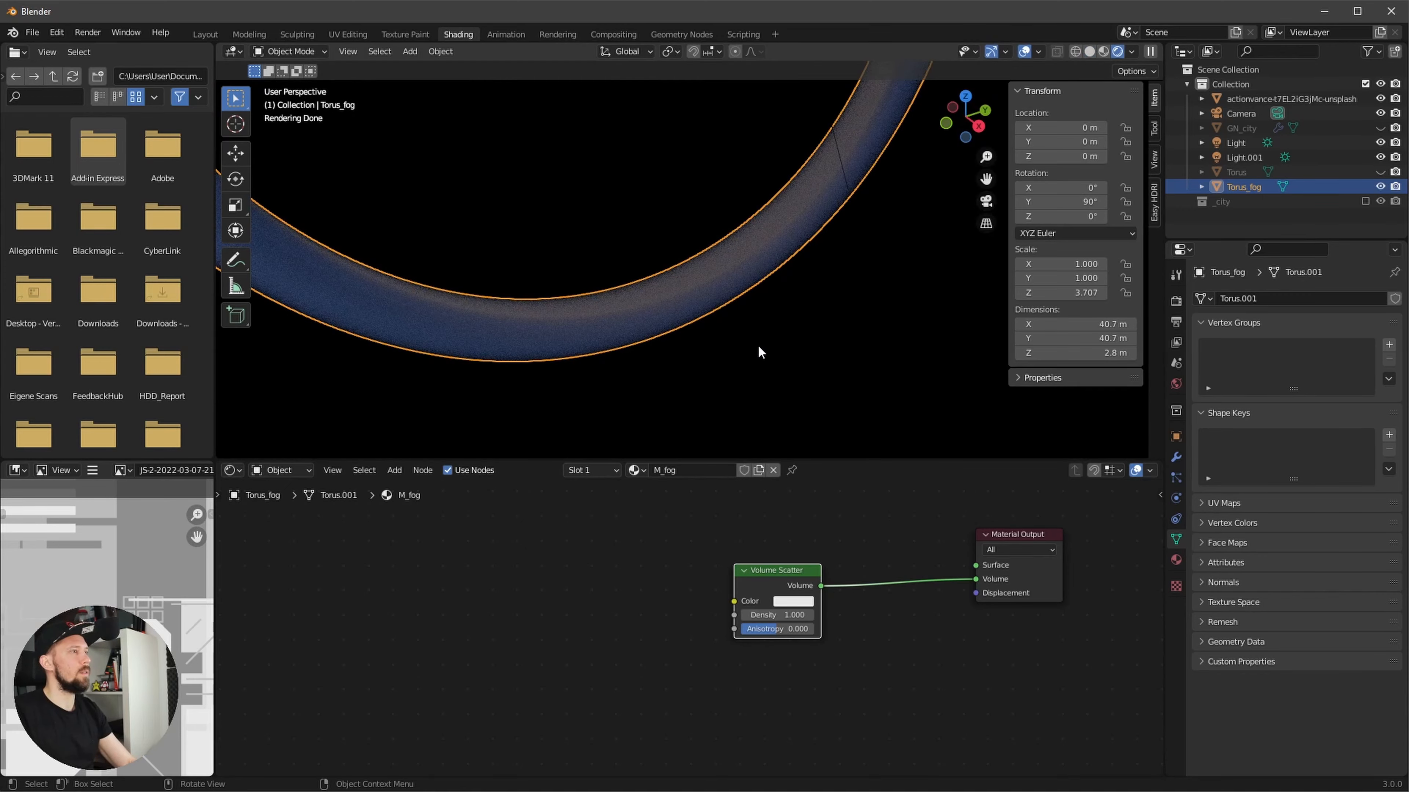
mouse_move(757, 347)
alt+mouse_down()
mouse_move(736, 362)
mouse_move(701, 347)
mouse_move(750, 335)
mouse_move(742, 351)
alt+mouse_up()
click(783, 602)
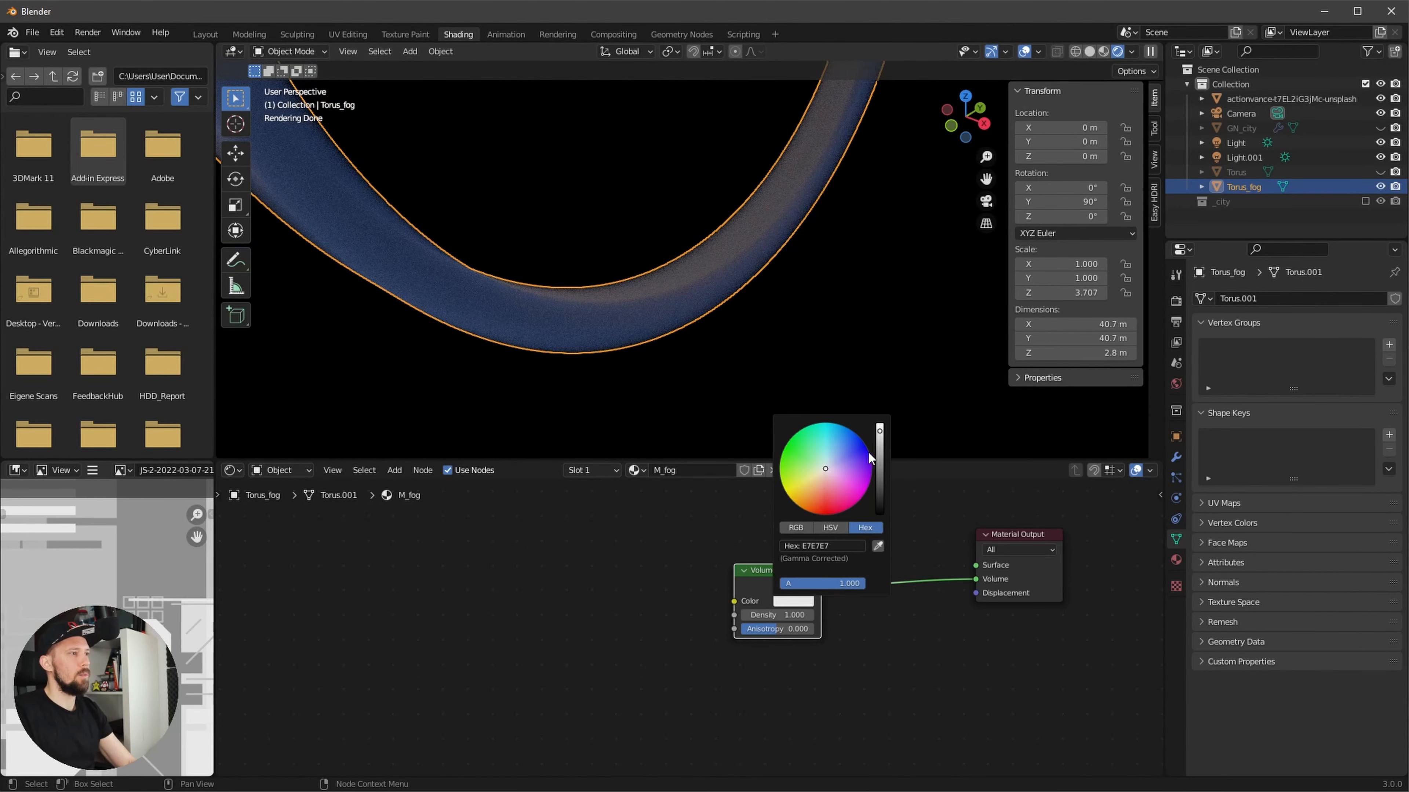
drag(879, 449, 880, 469)
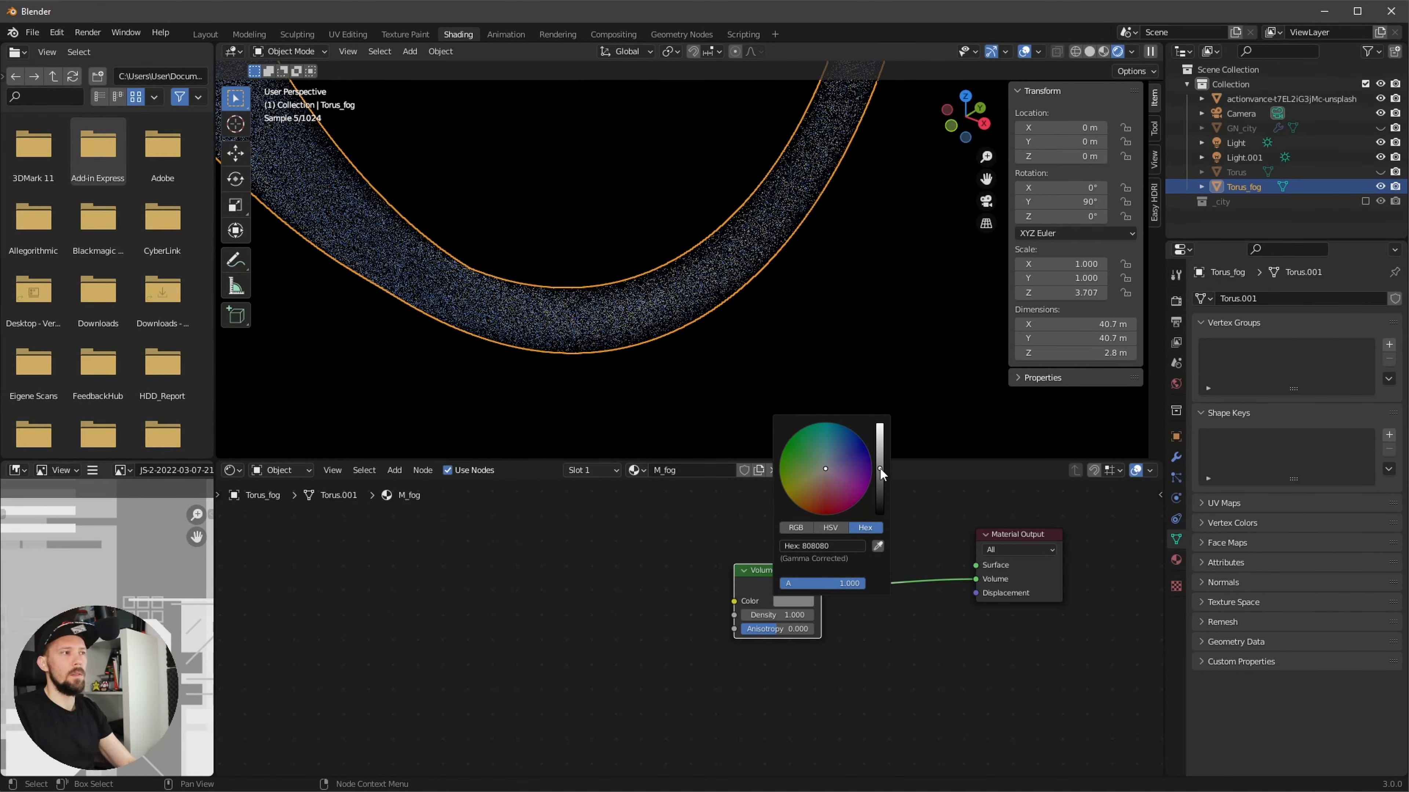
click(871, 665)
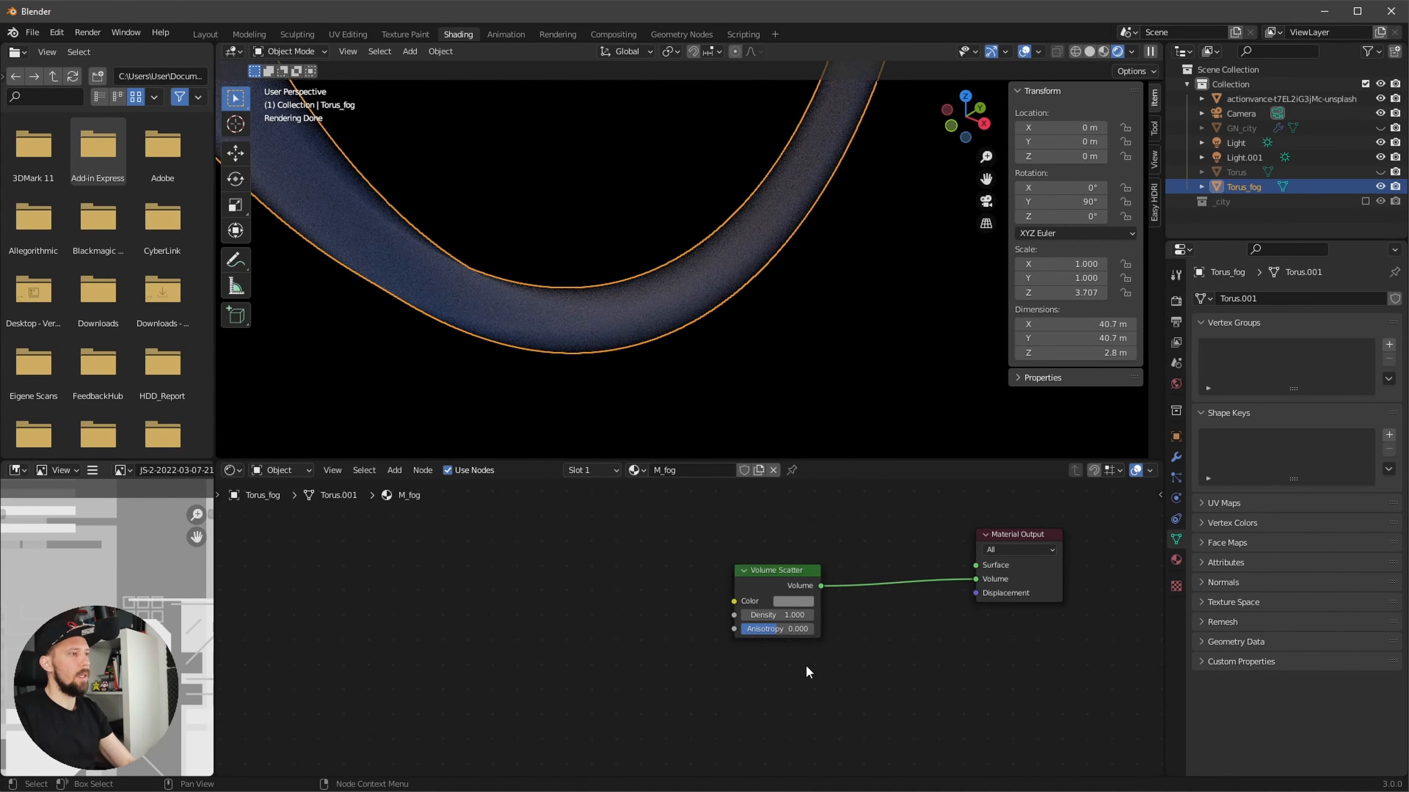
- Set the Volume Scatter node's anisotropy to 0.7
click(793, 628)
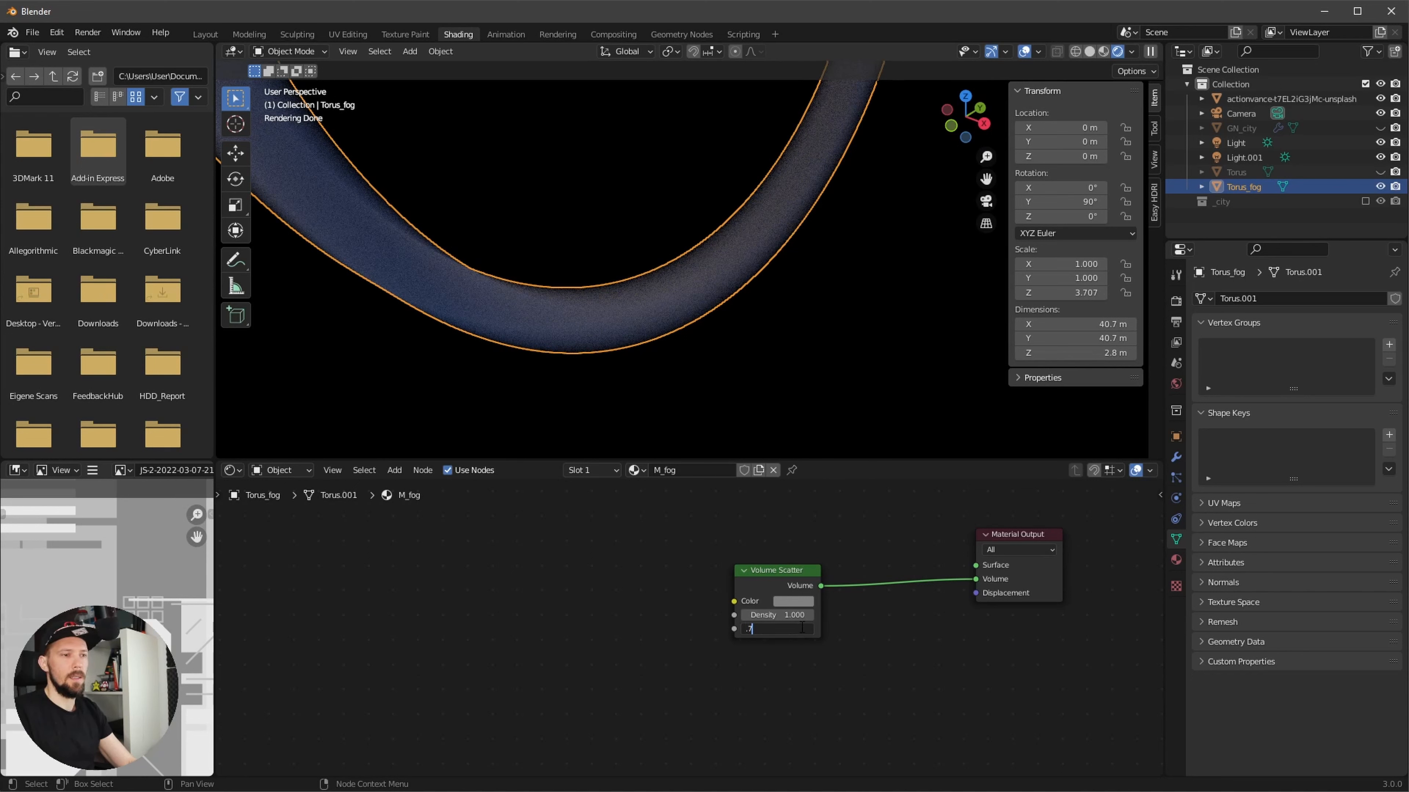
key(Return)
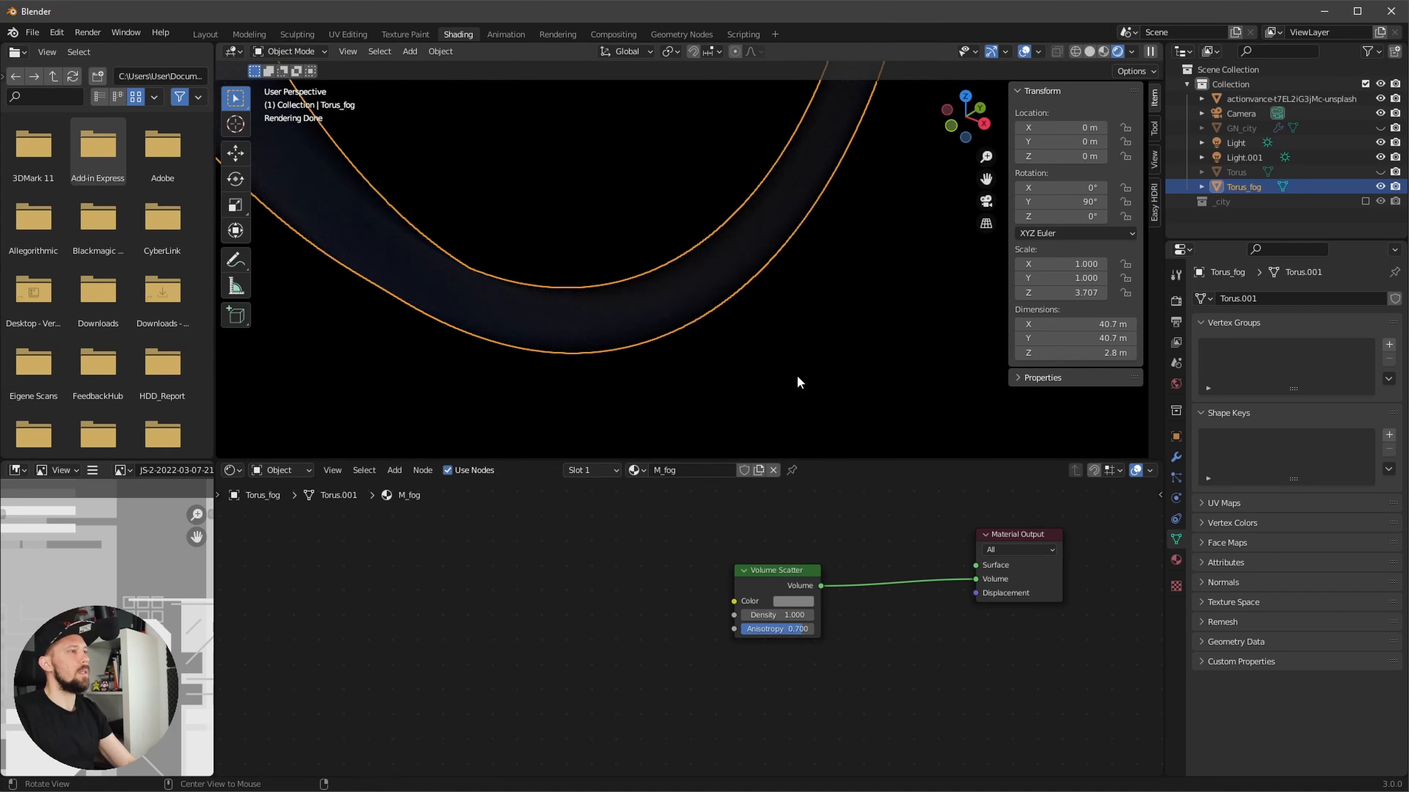
middle_drag(781, 371, 792, 374)
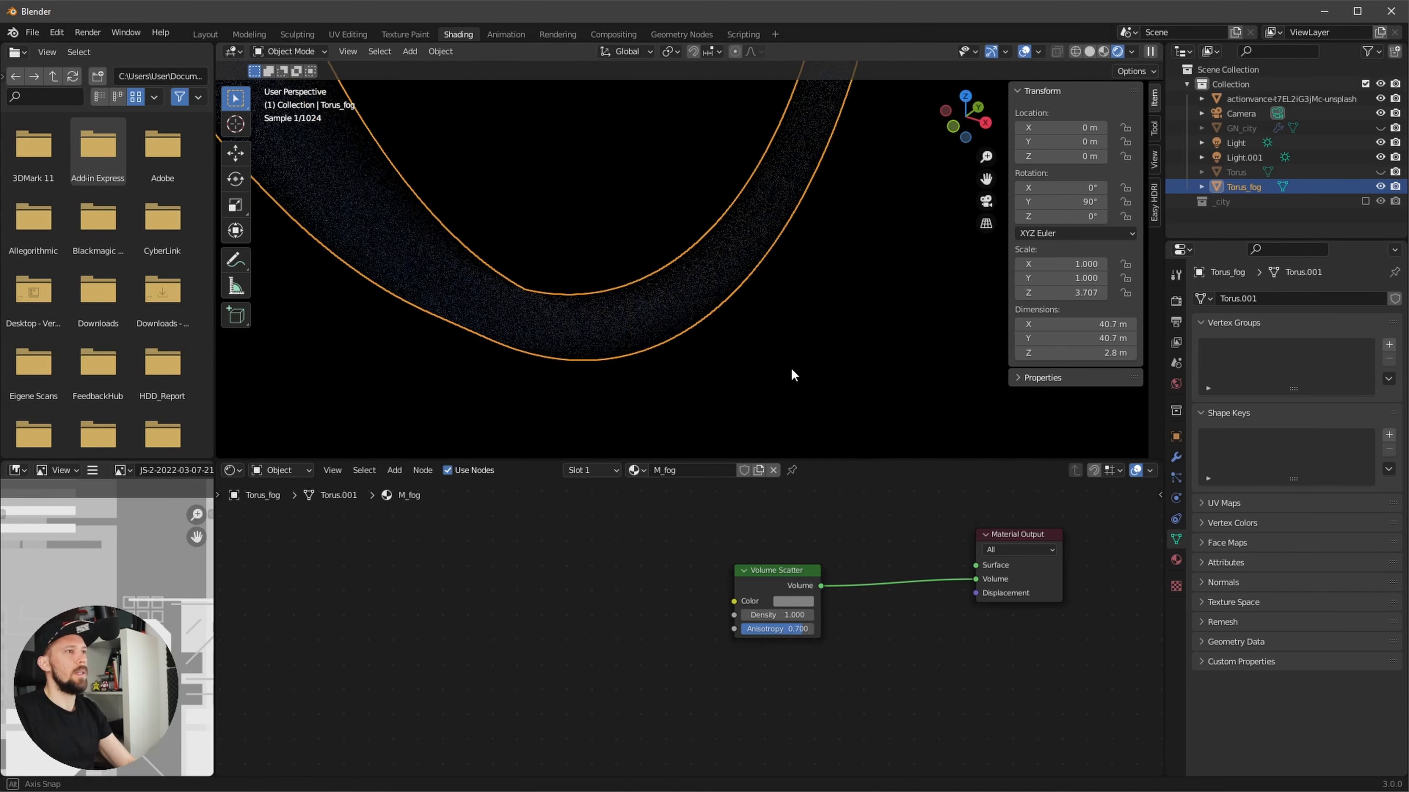
- Unhide the Torus and GN_city objects and view the rendered scene through the camera
click(1380, 172)
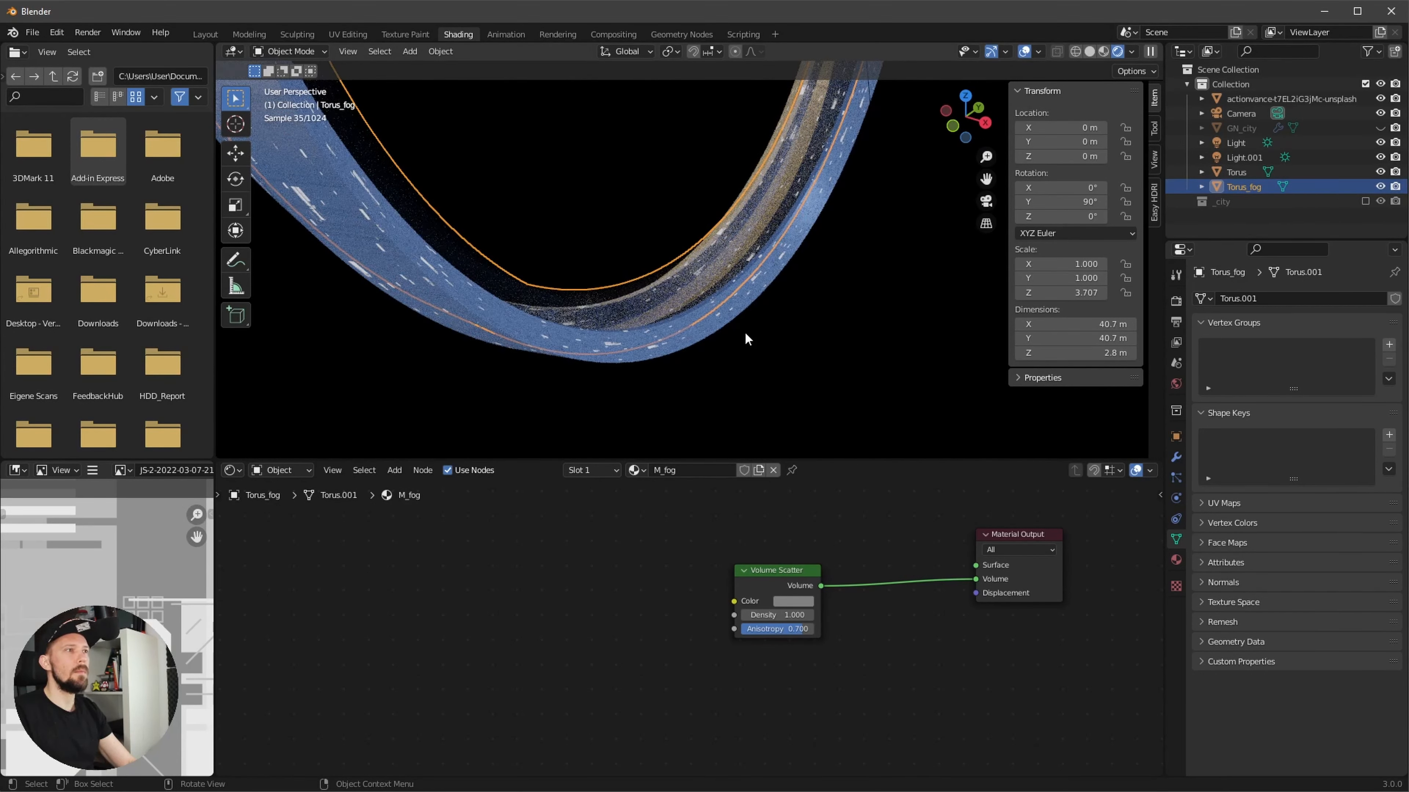
click(1379, 128)
key(KP_0)
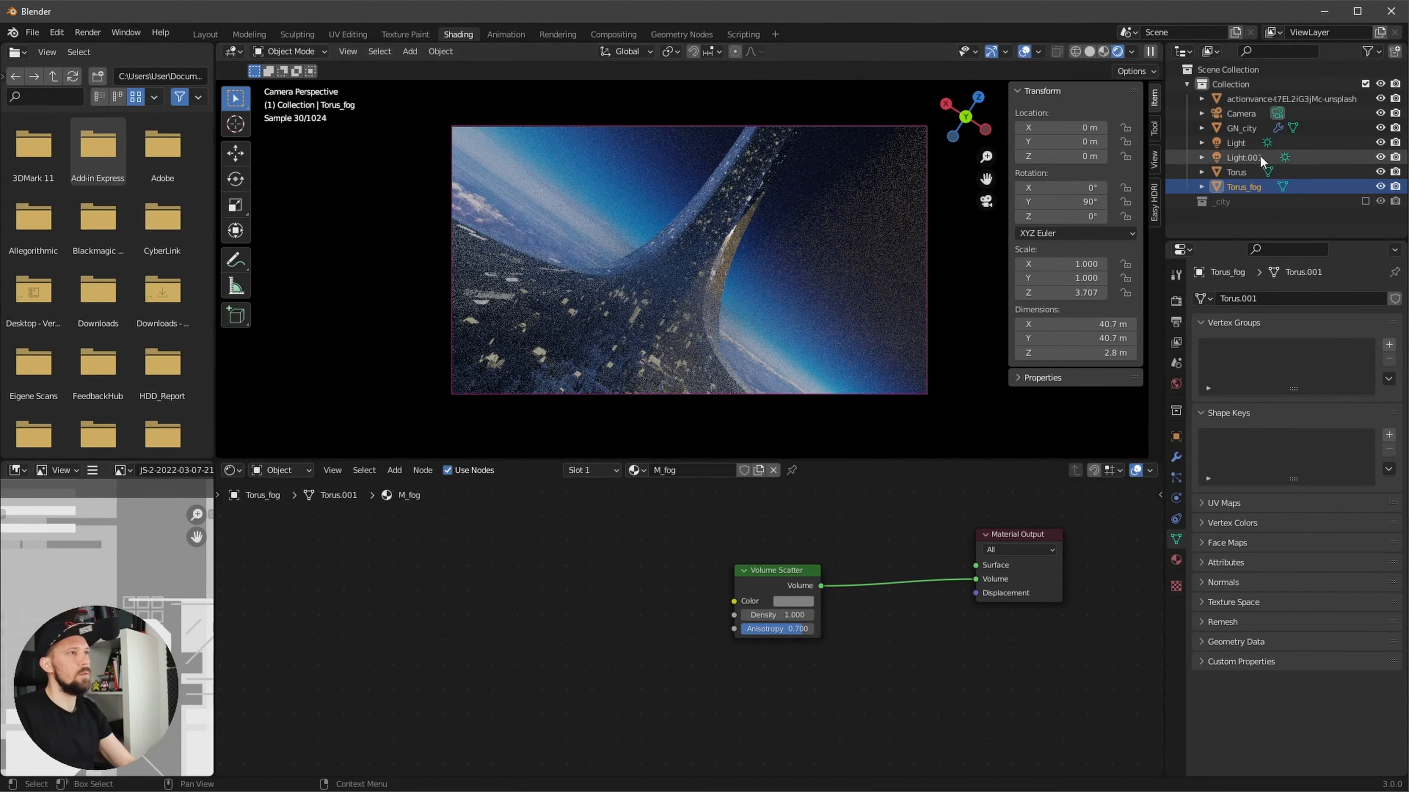
click(1022, 51)
click(1022, 51)
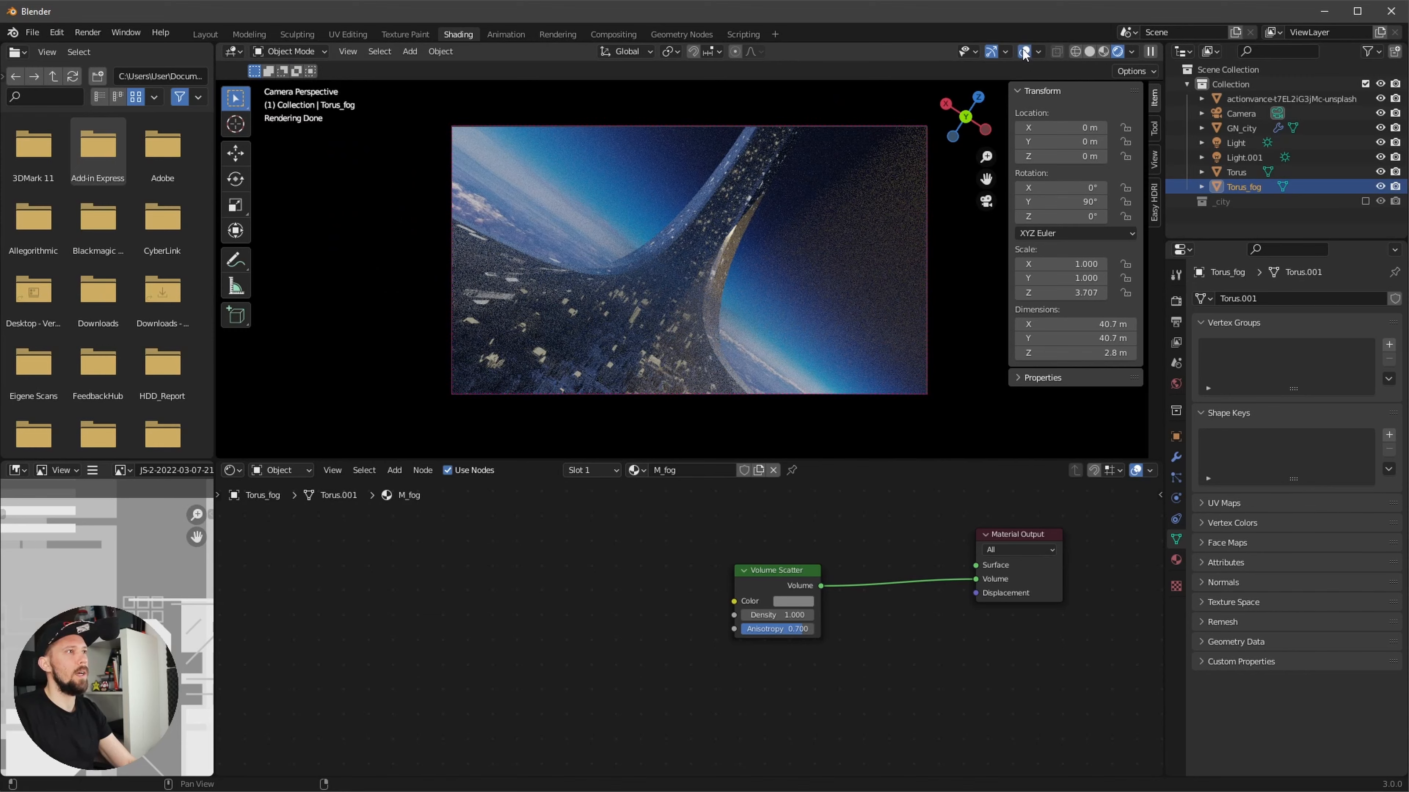
scroll(719, 327, up, 1)
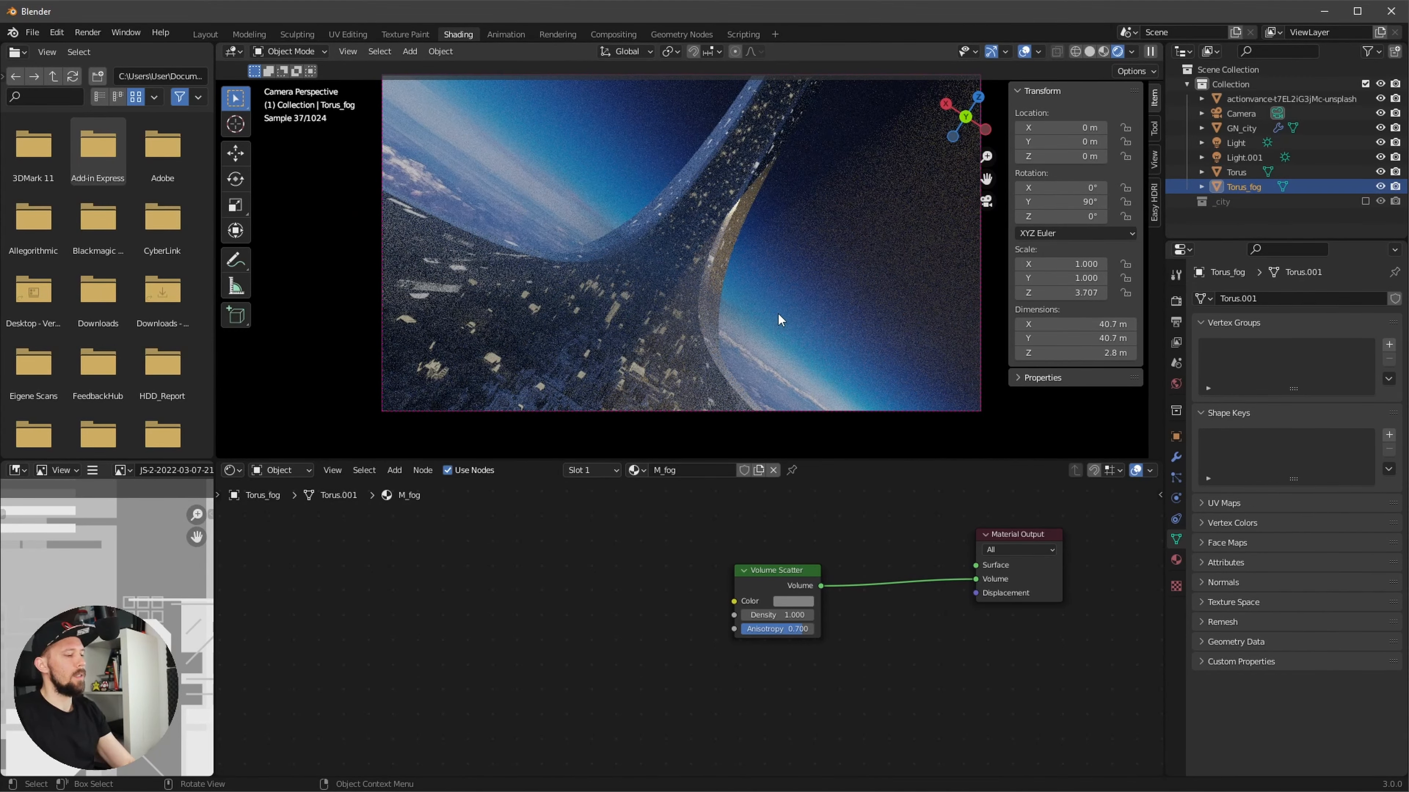
- Scale the whole Torus_fog mesh up slightly in Edit Mode
key(Tab)
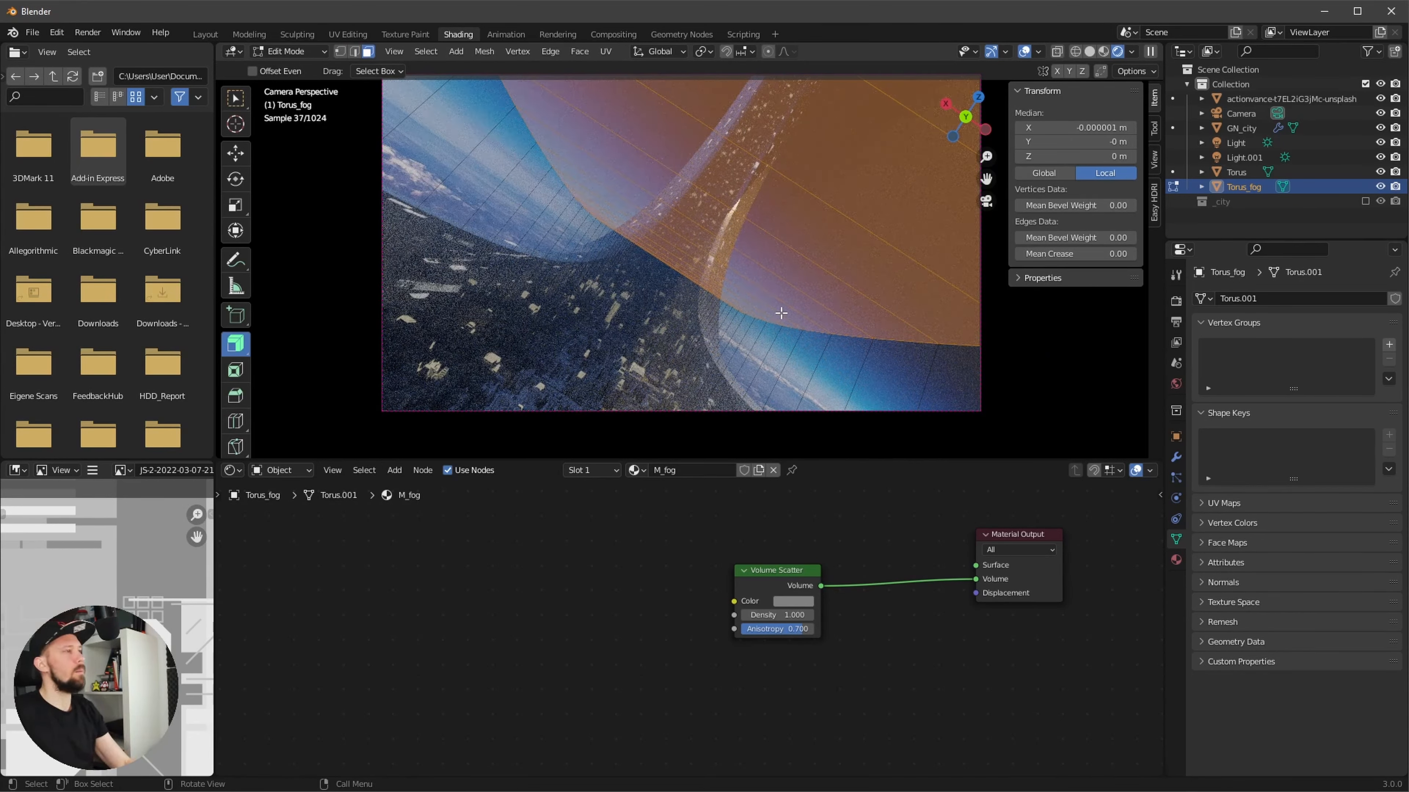
key(s)
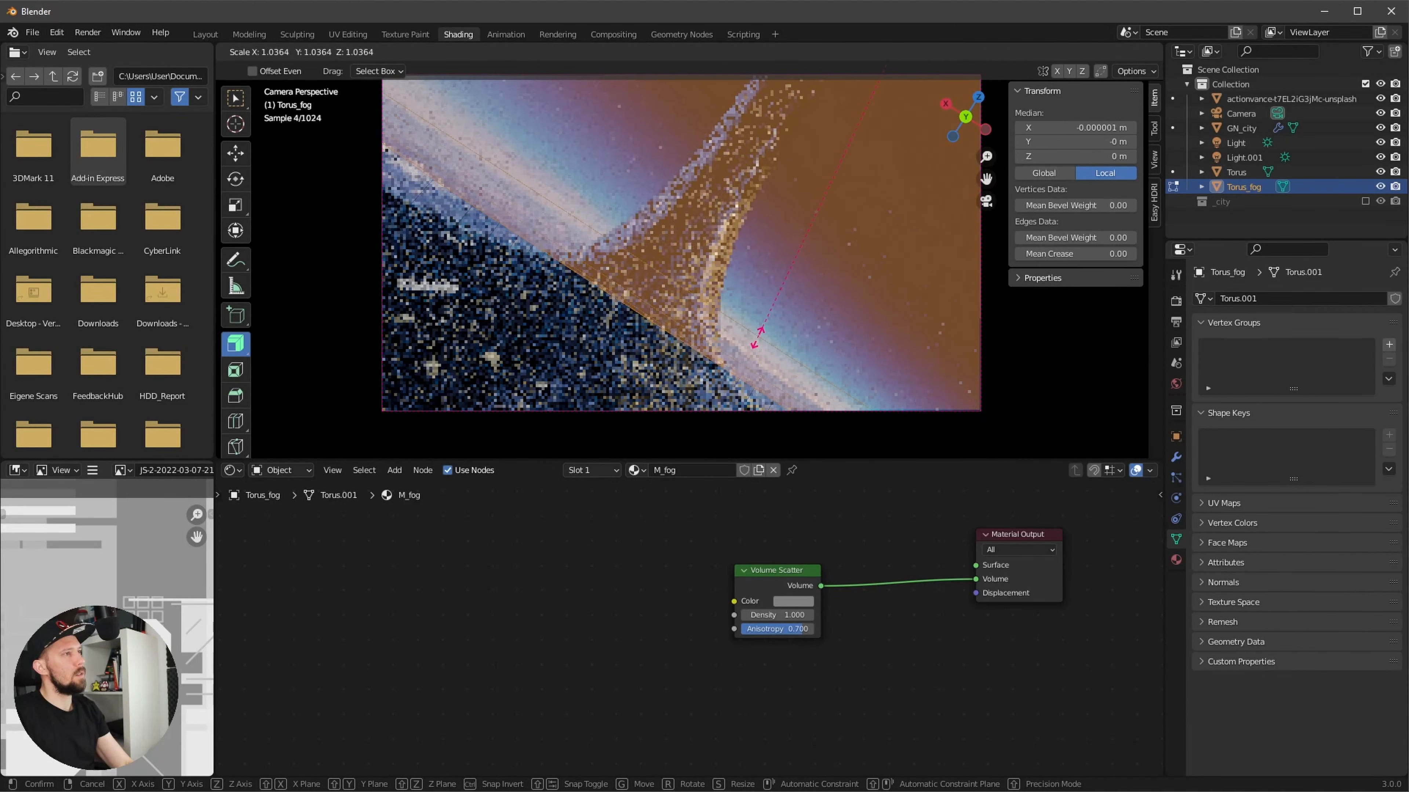
click(758, 336)
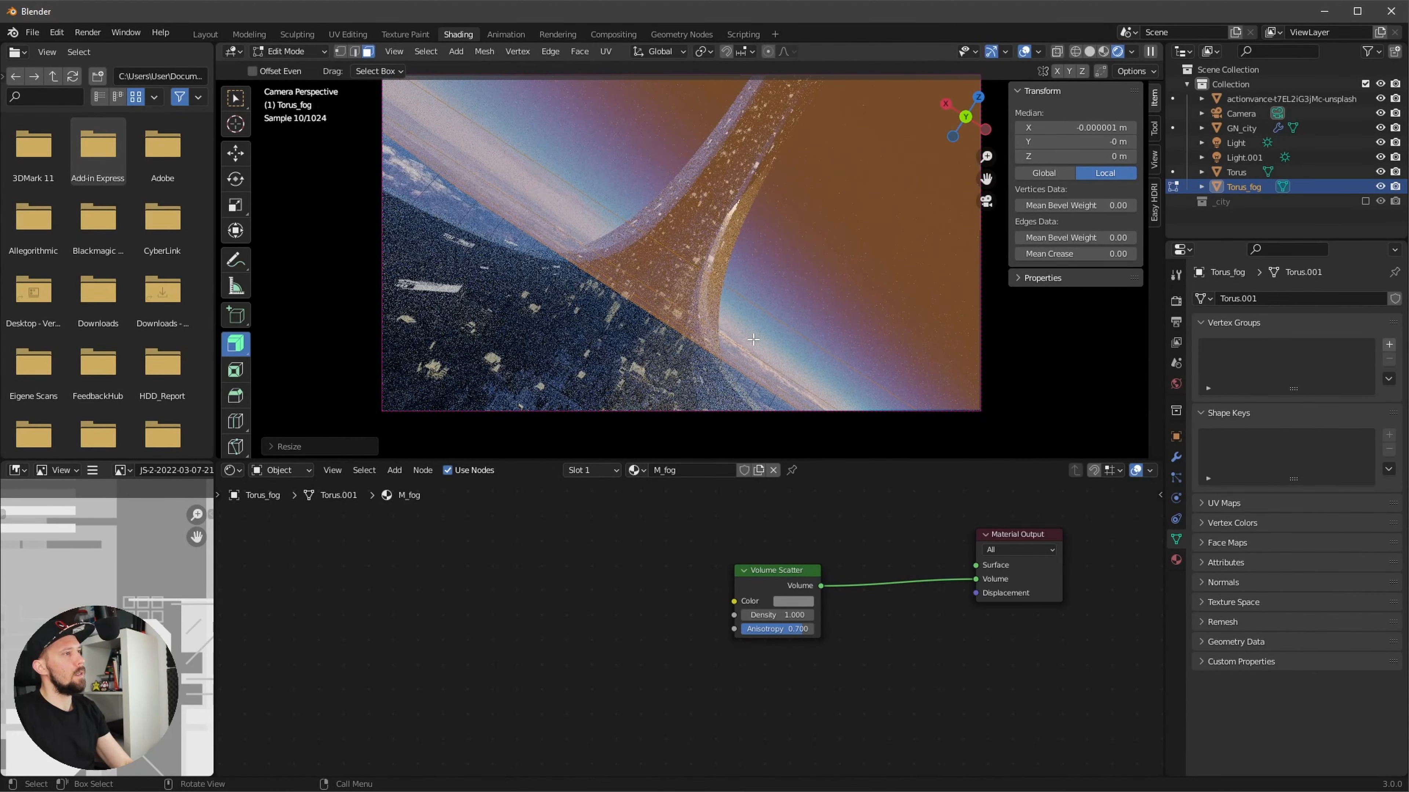
- Hide the viewport overlays, return to Object Mode and compare the camera render with and without Torus_fog
click(1024, 51)
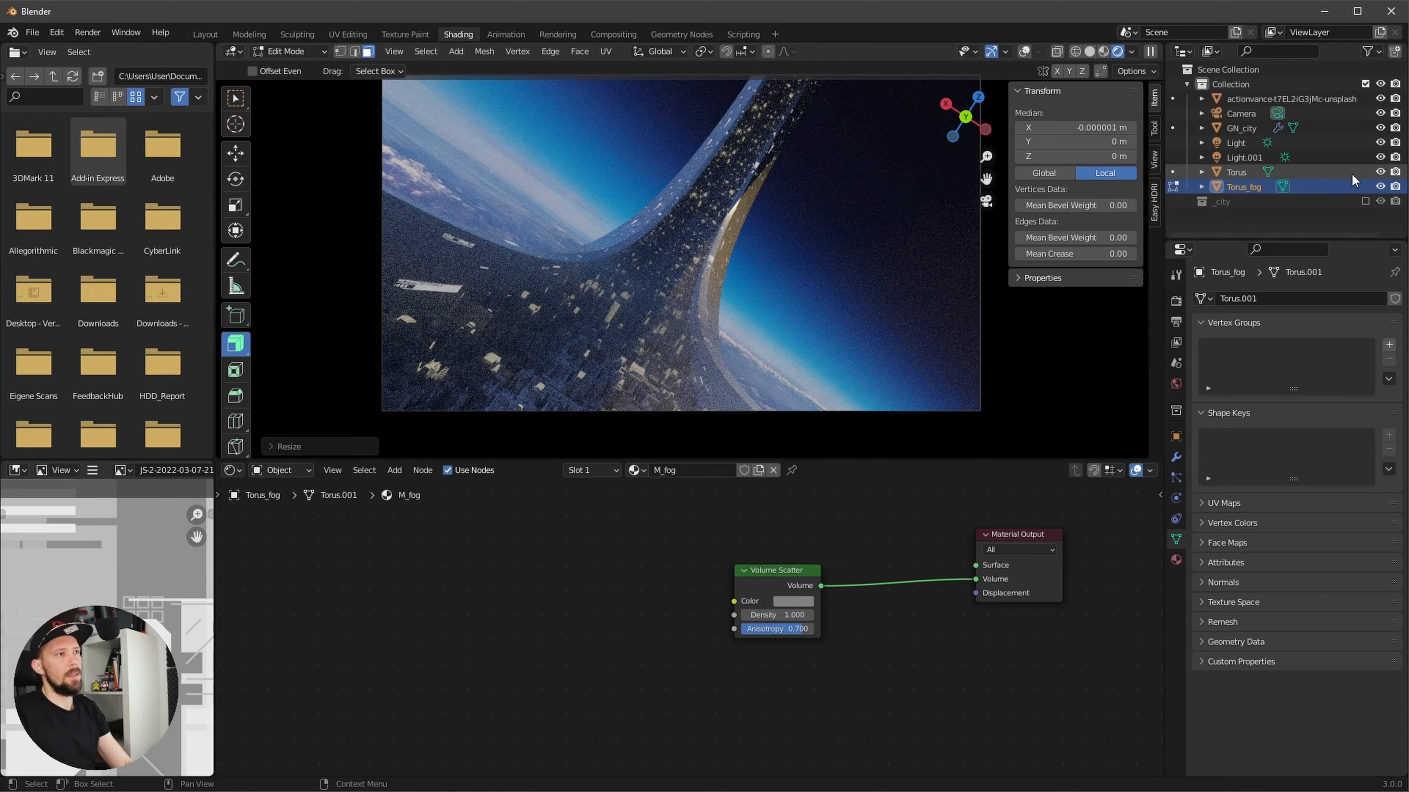
key(Tab)
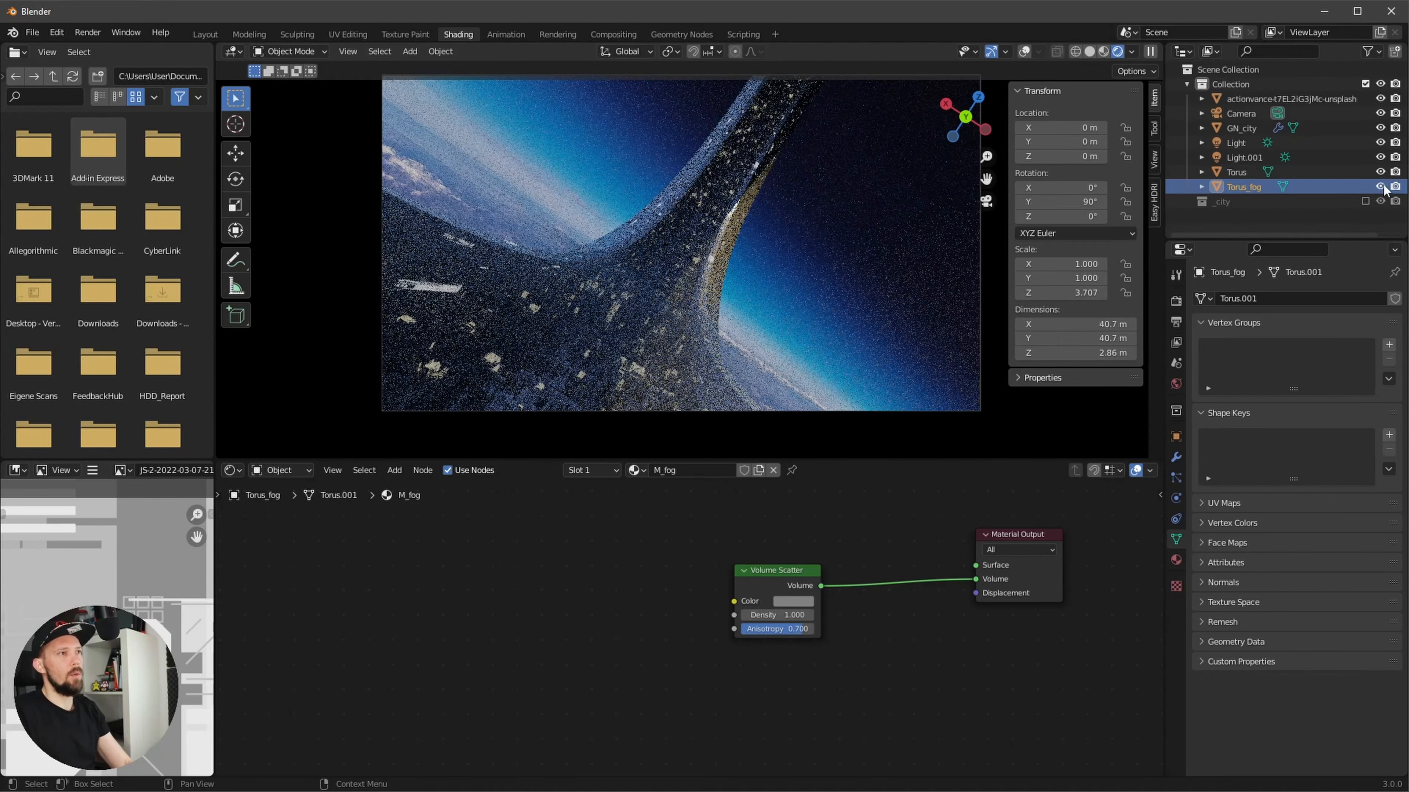
click(1380, 186)
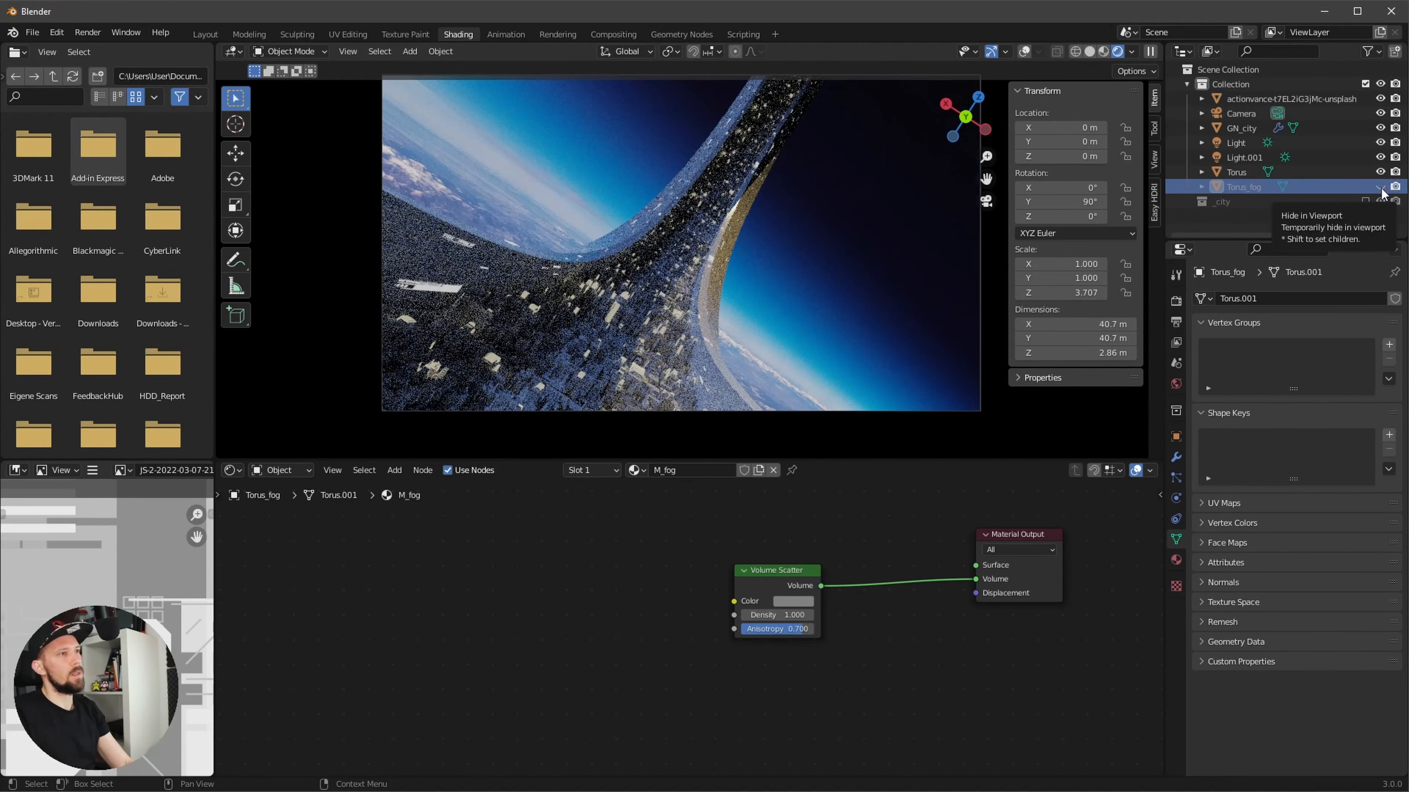
click(1381, 187)
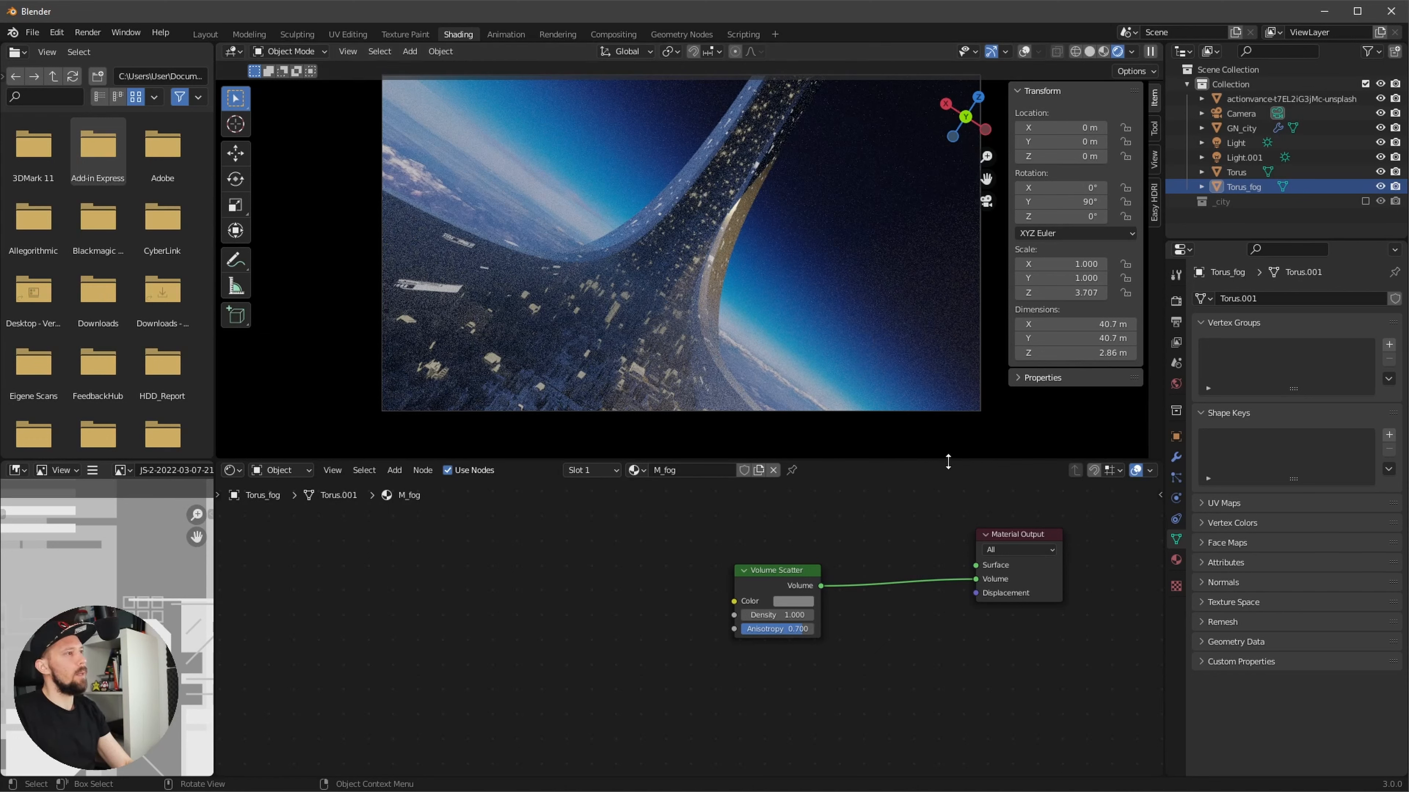
- Set the scene's color management look to Very High Contrast
click(1177, 305)
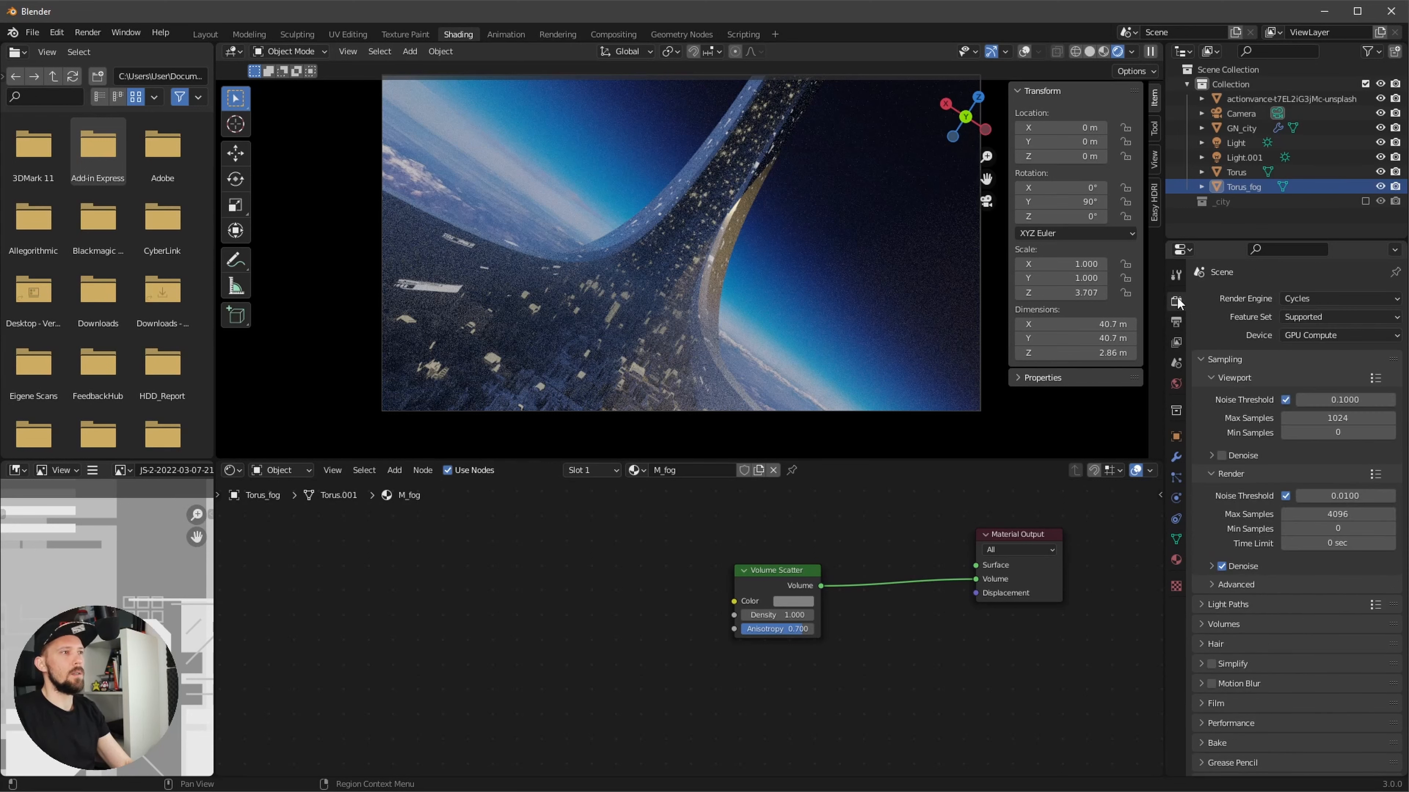
scroll(1248, 656, down, 2)
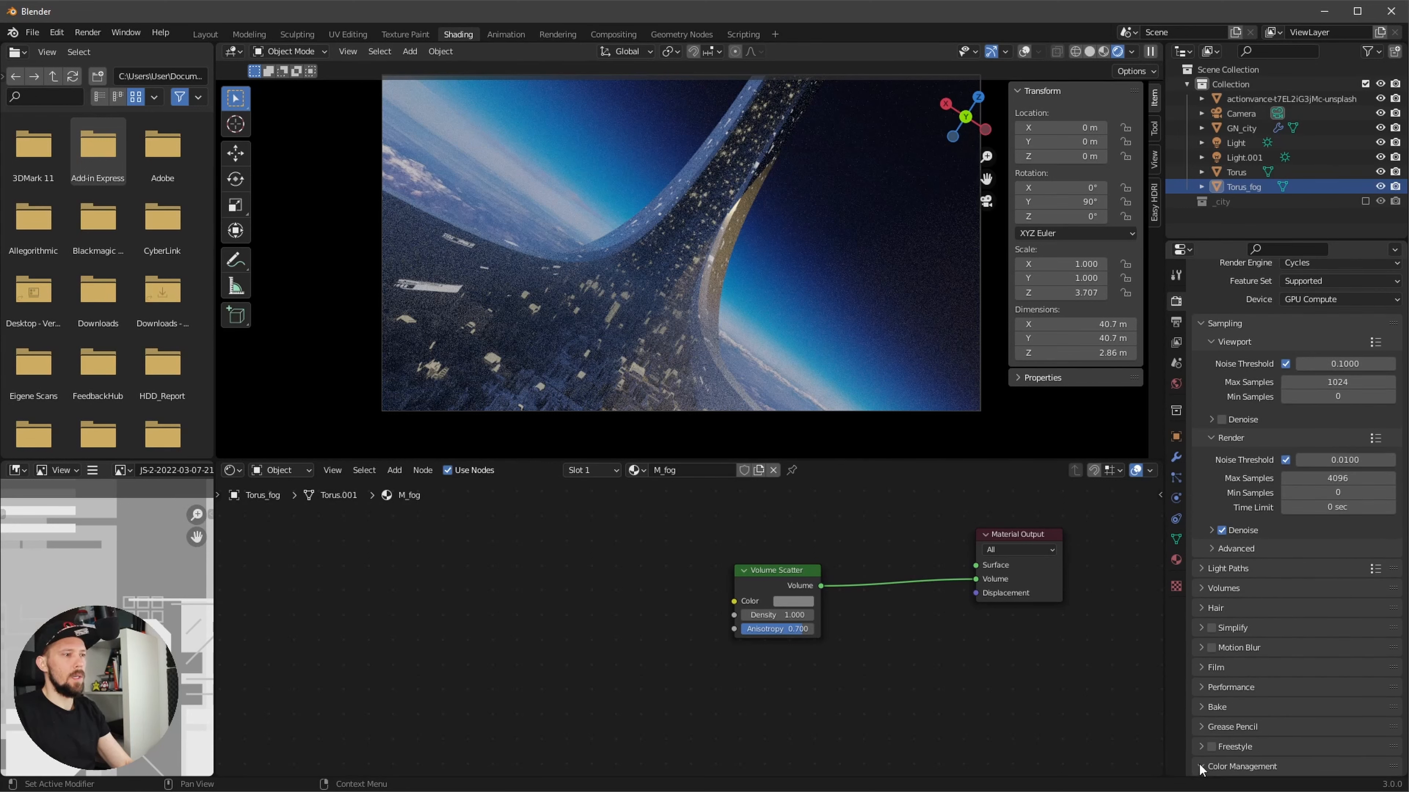
click(1227, 767)
scroll(1231, 738, down, 5)
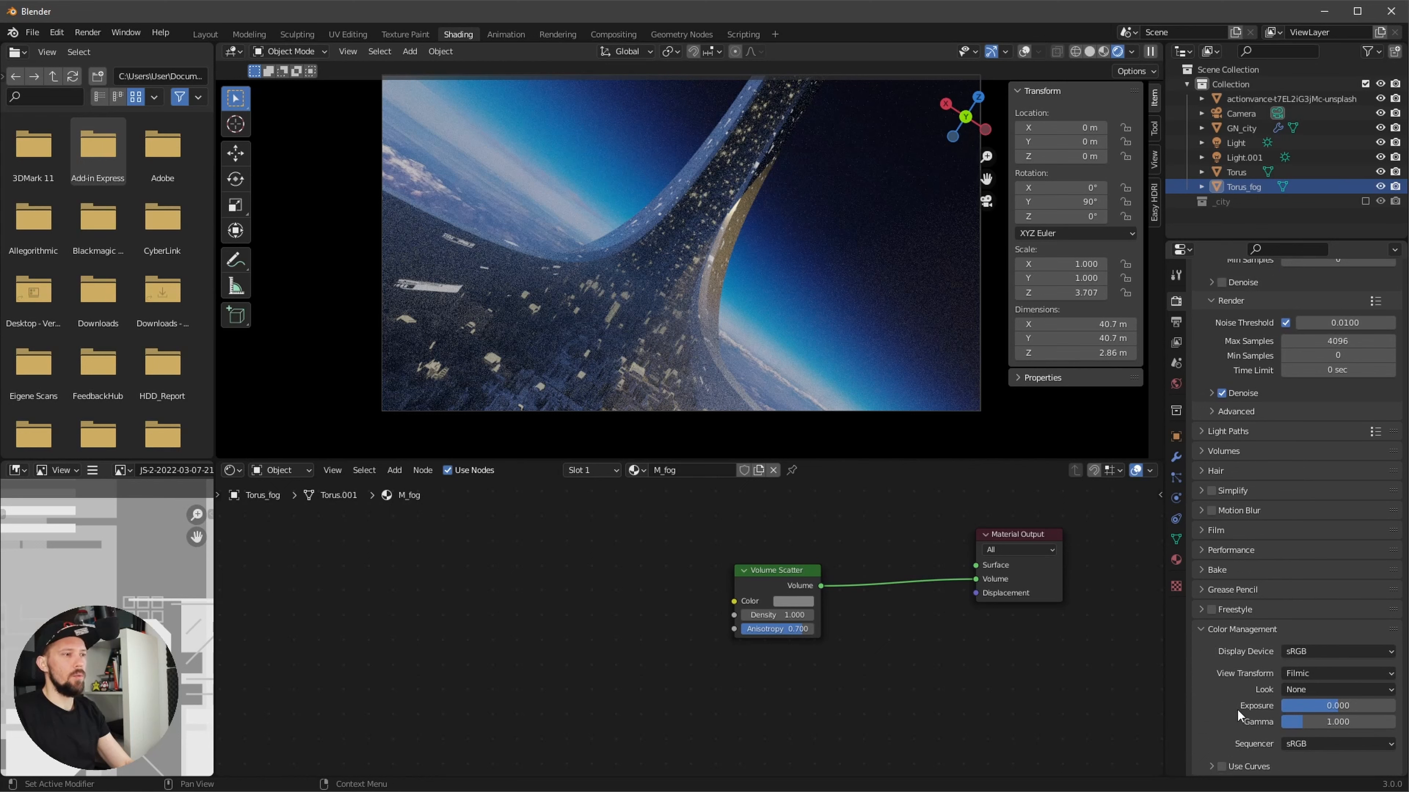
click(1292, 691)
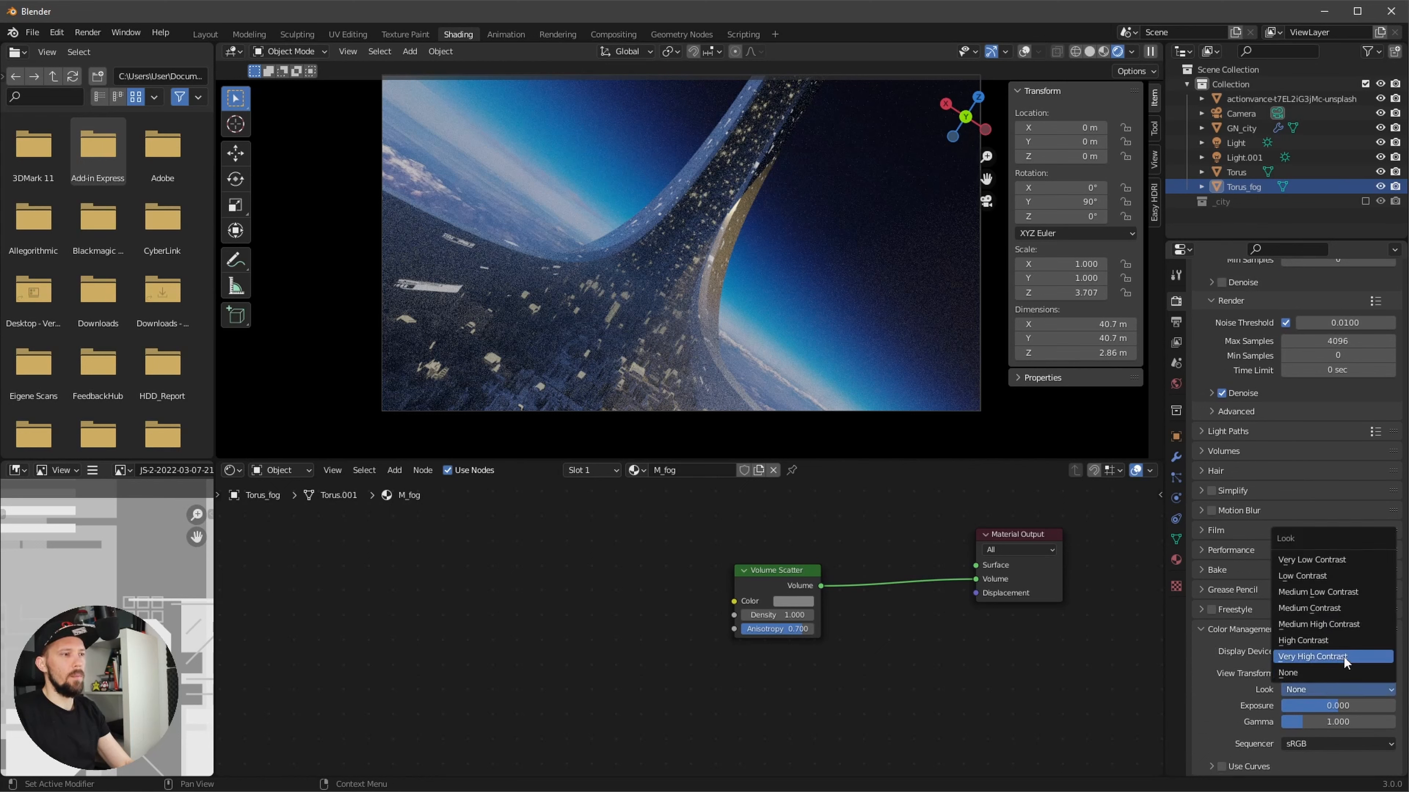
click(1326, 657)
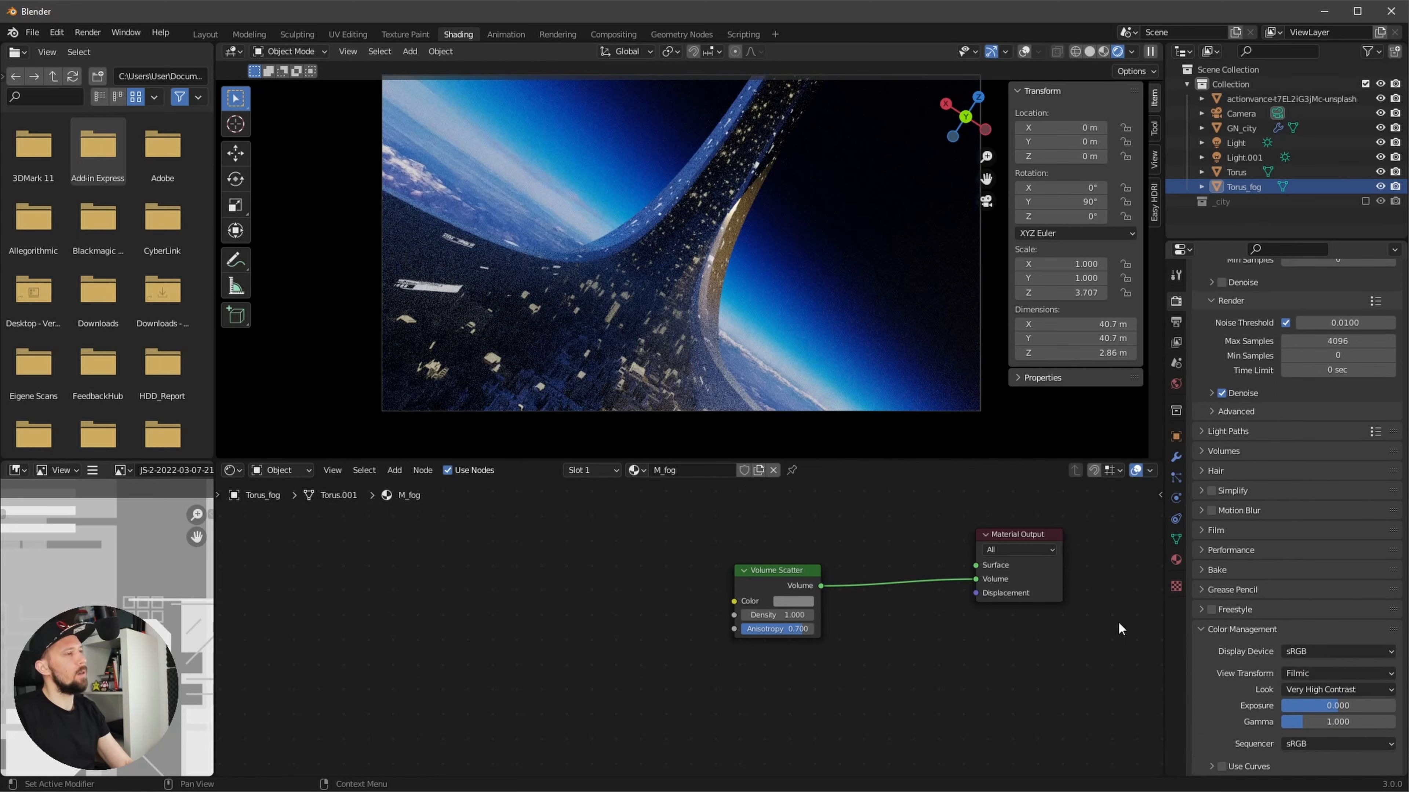